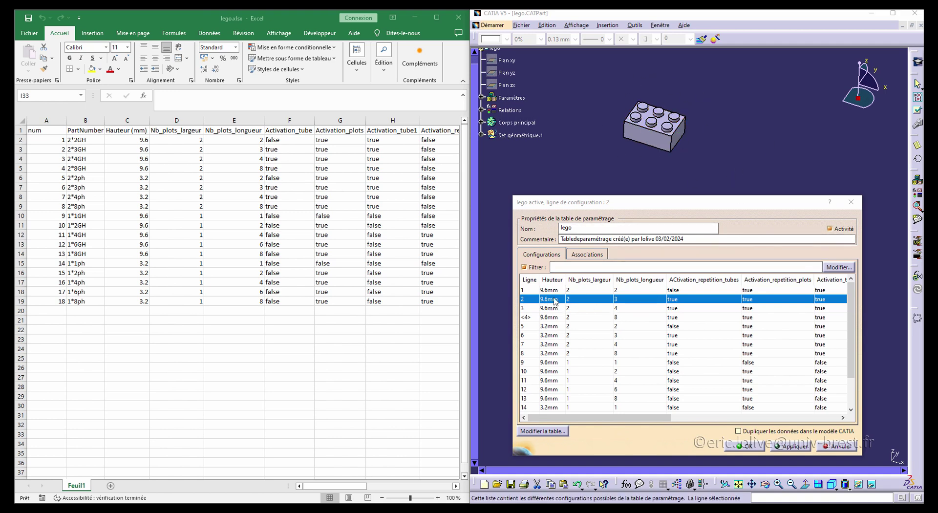
Apply lines 5 and 11 of the lego design table to the brick in turn and close the update diagnostic.
left_click(562, 326)
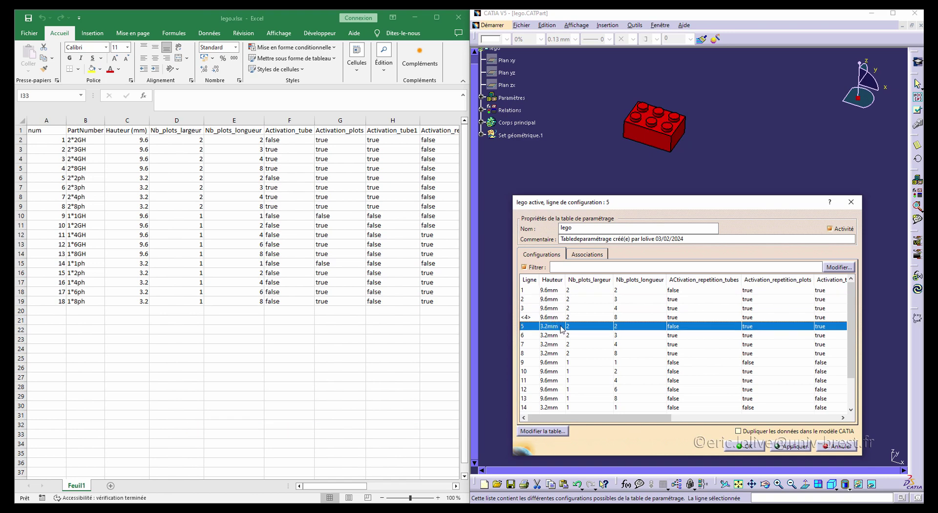
left_click(790, 446)
left_click(558, 382)
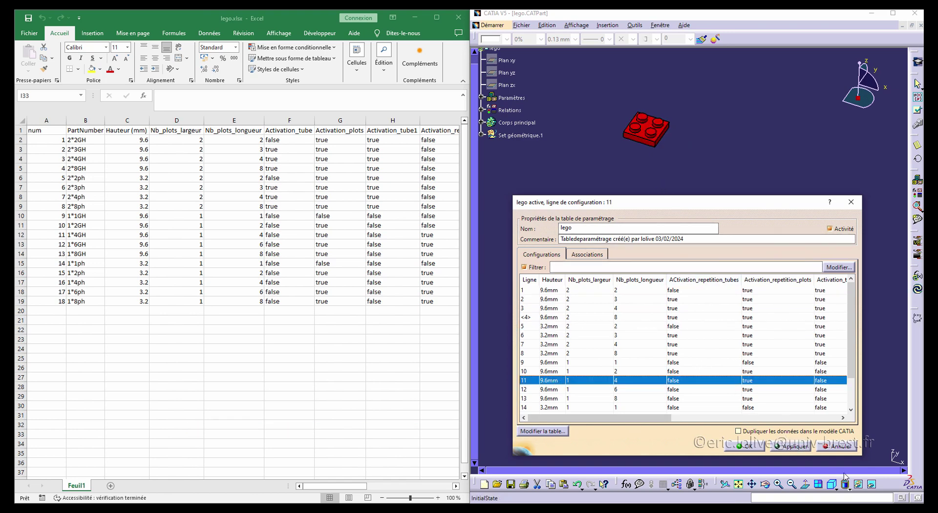
left_click(791, 446)
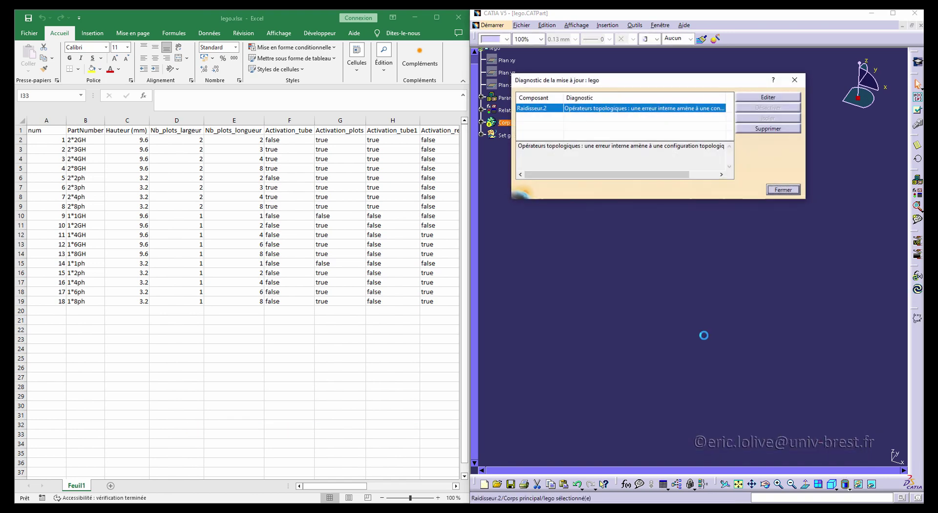
left_click(783, 190)
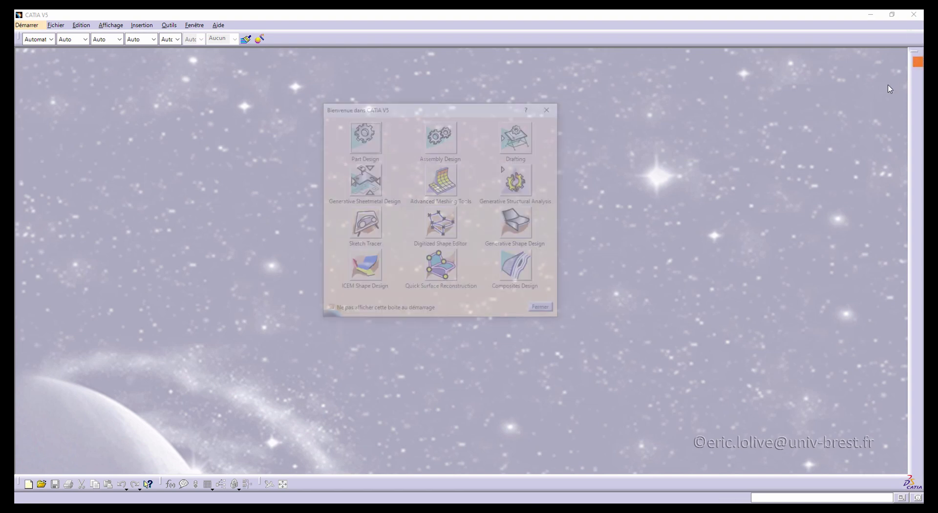
Create a new Part Design part named lego.
left_click(361, 143)
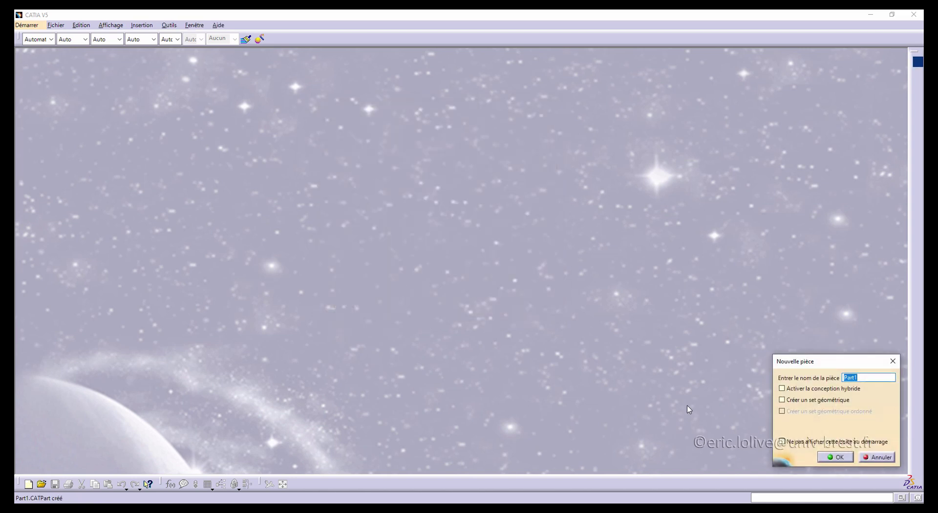
key("BackSpace")
left_click(835, 456)
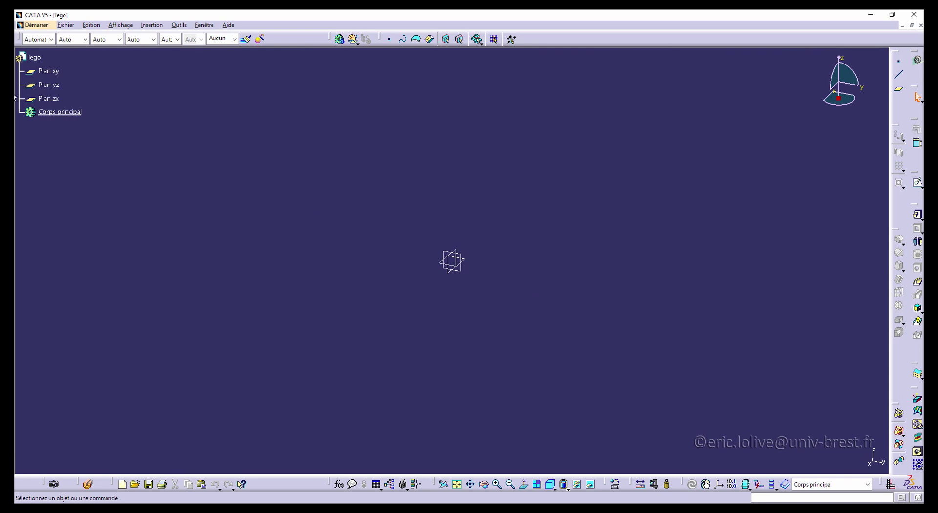
Save the new part as lego.CATPart in the 4famille de pieces folder.
left_click(66, 25)
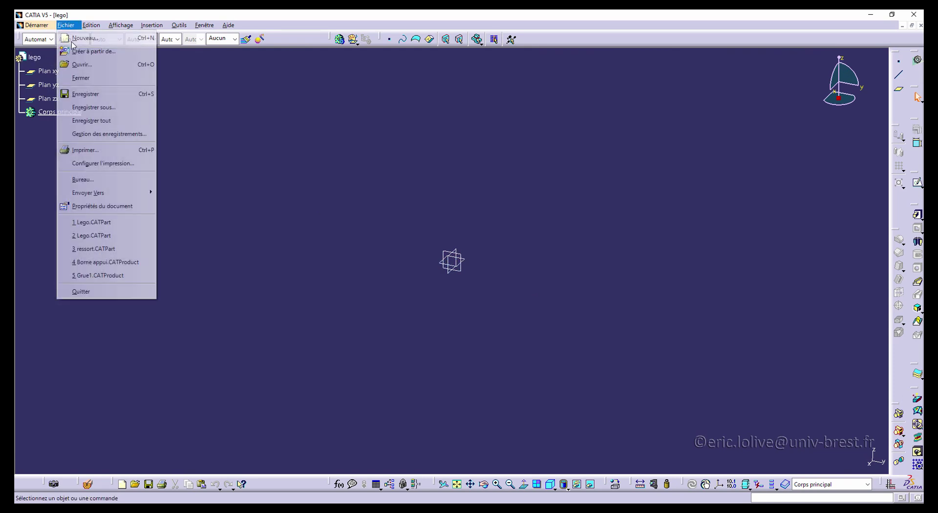
left_click(104, 108)
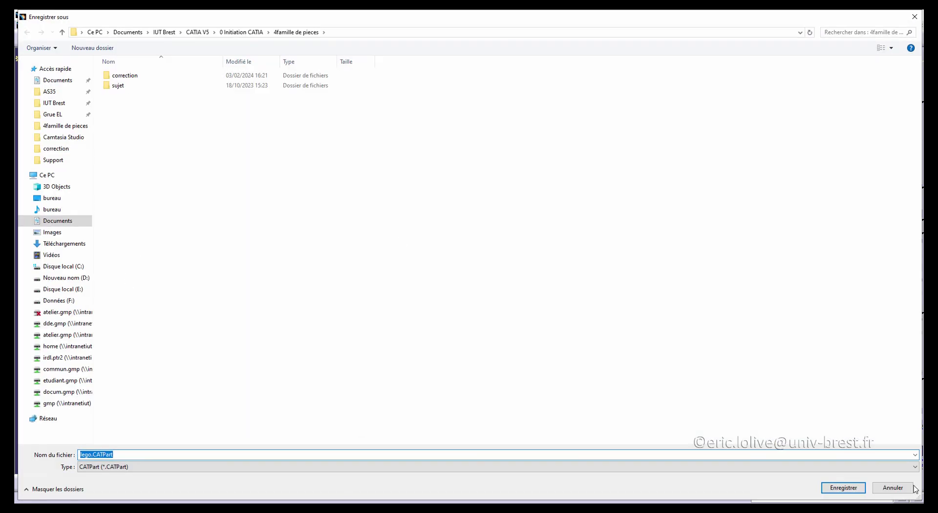
left_click(861, 488)
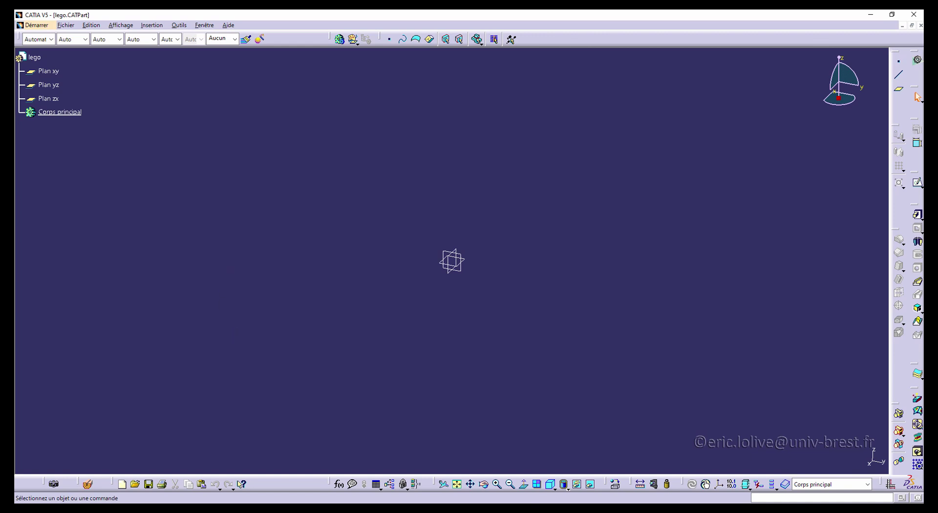
Create a length parameter named Hauteur with the value 9.6 mm and expand the parameters in the tree.
left_click(338, 484)
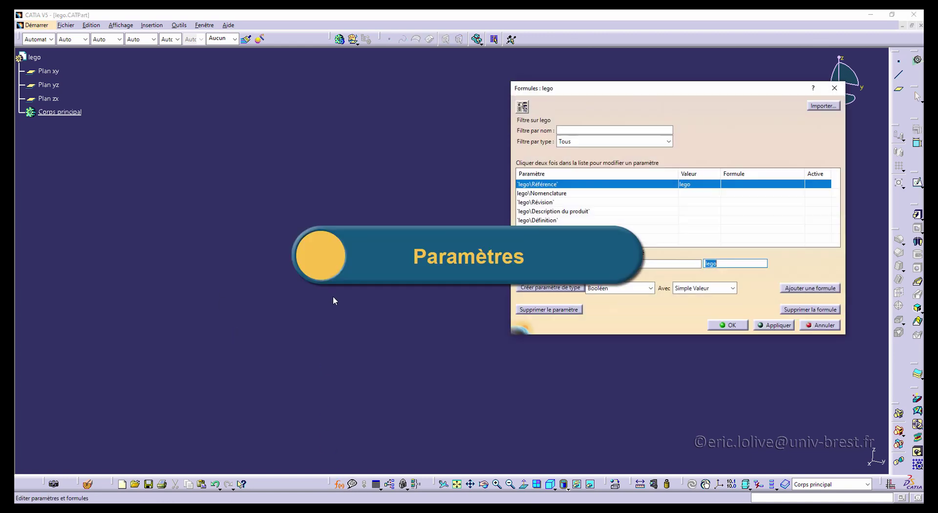
left_click(612, 291)
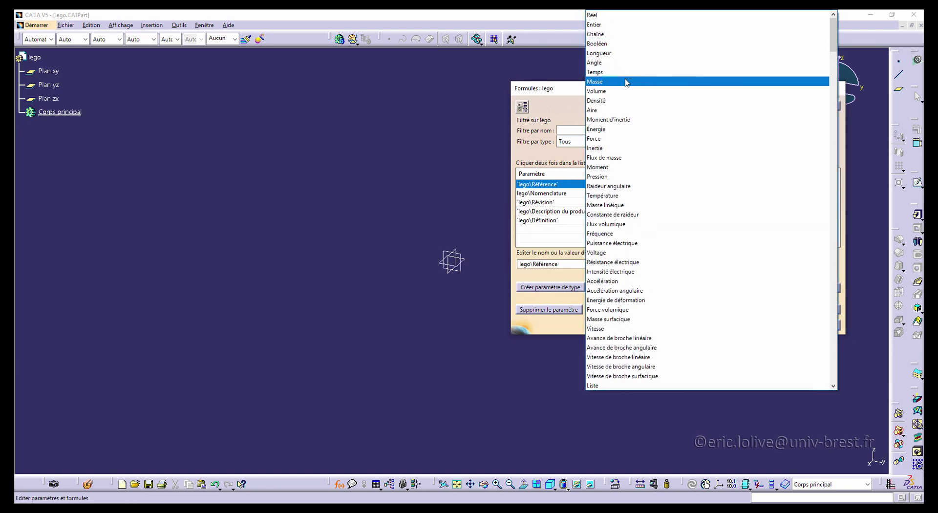
left_click(601, 53)
left_click(550, 287)
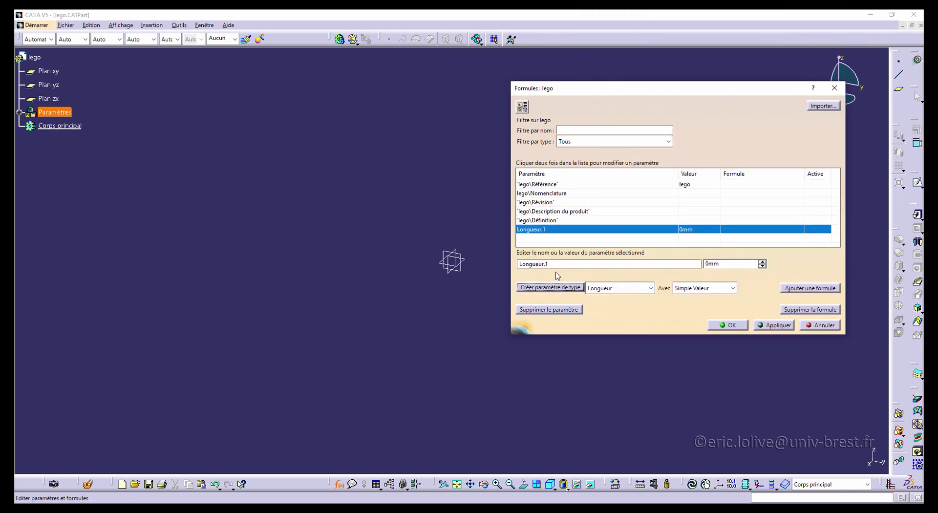
double_click(558, 264)
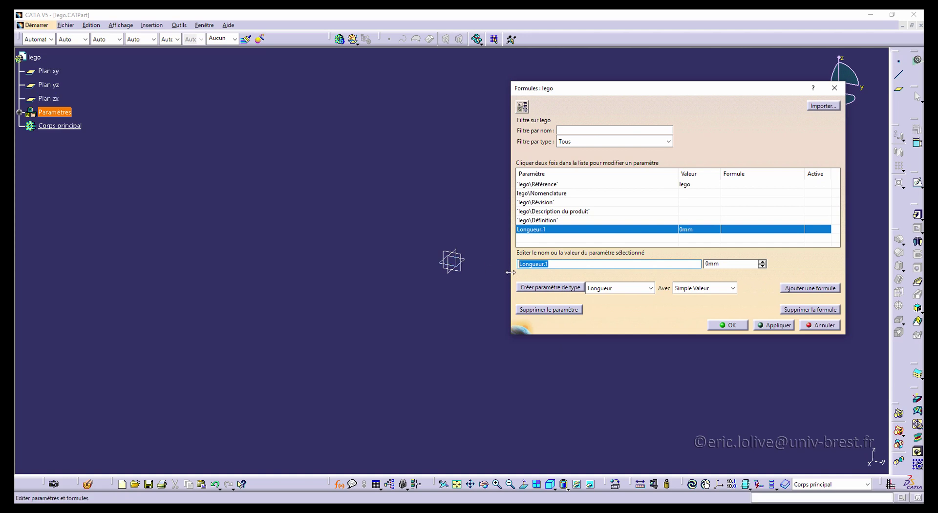
type("Hauteur")
left_click(708, 264)
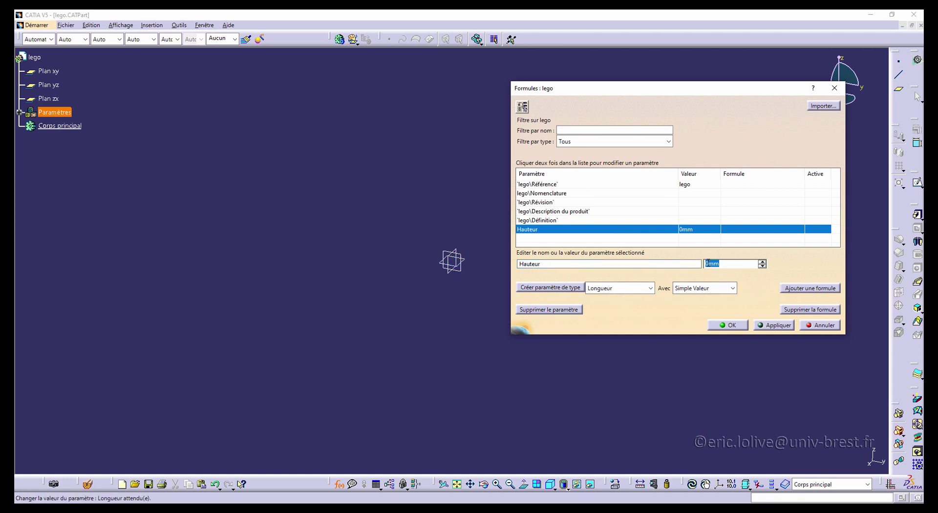
type("9.6")
key("Return")
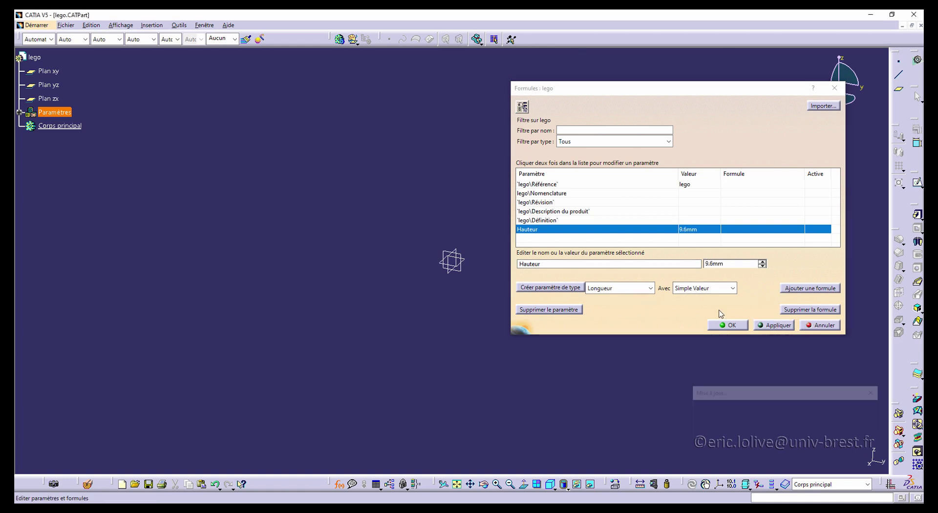
left_click(20, 112)
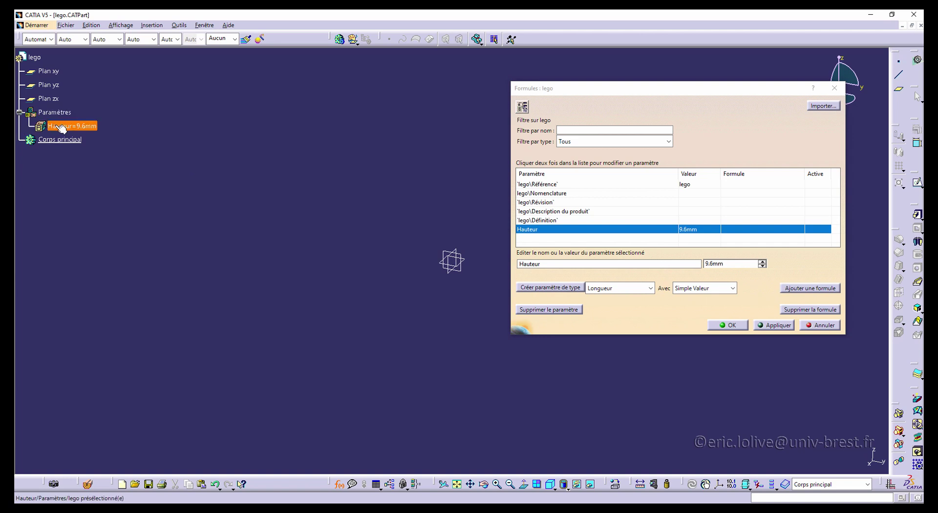
Add a length parameter named Pas with the value 7.9 mm.
left_click(550, 287)
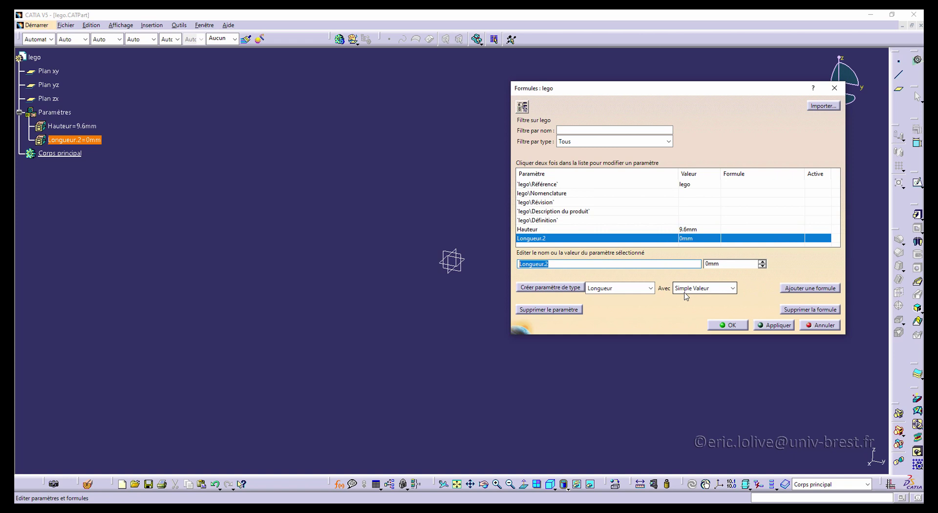
type("Pas")
left_click(722, 266)
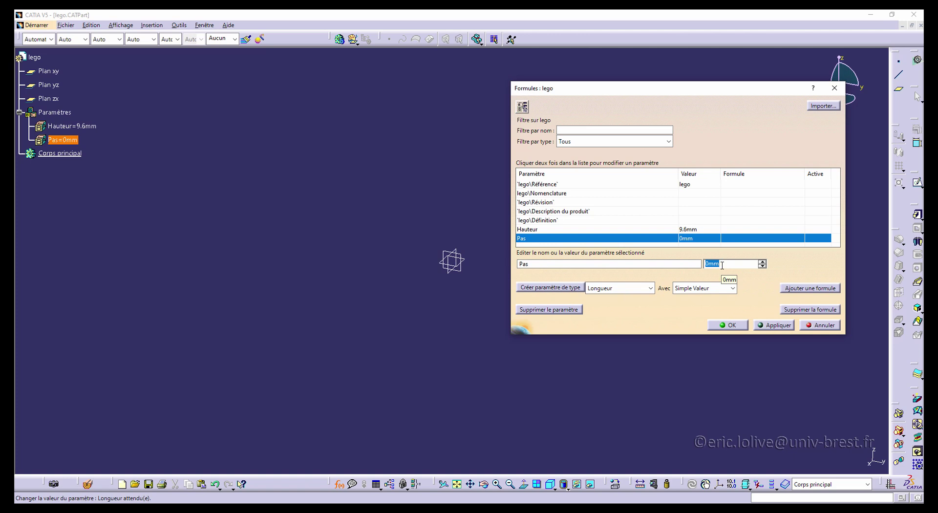
type("7.9")
left_click(777, 326)
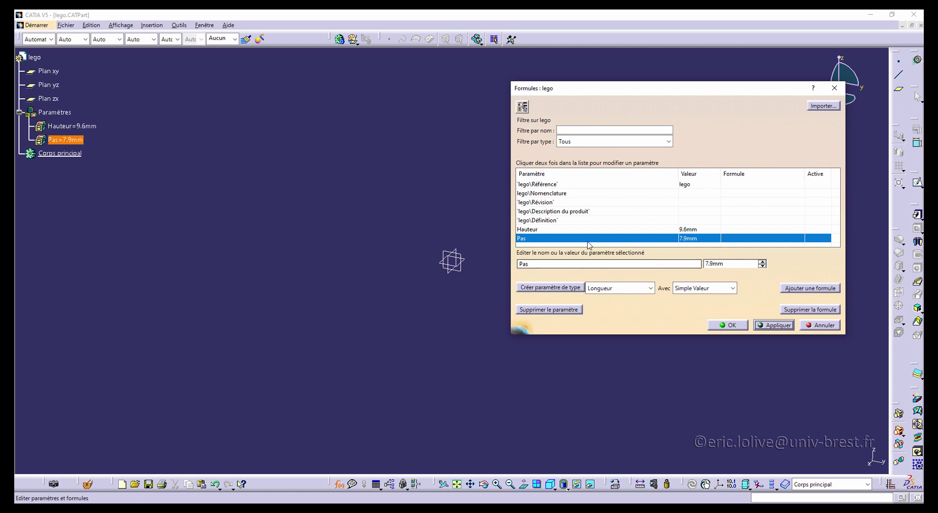
Add a length parameter named Diametre_plot with the value 4.9 mm.
left_click(536, 287)
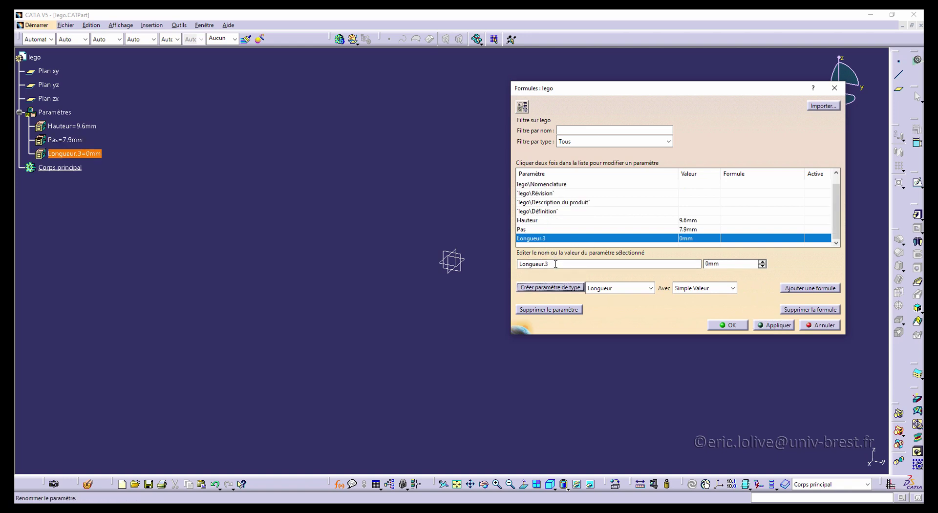
double_click(556, 265)
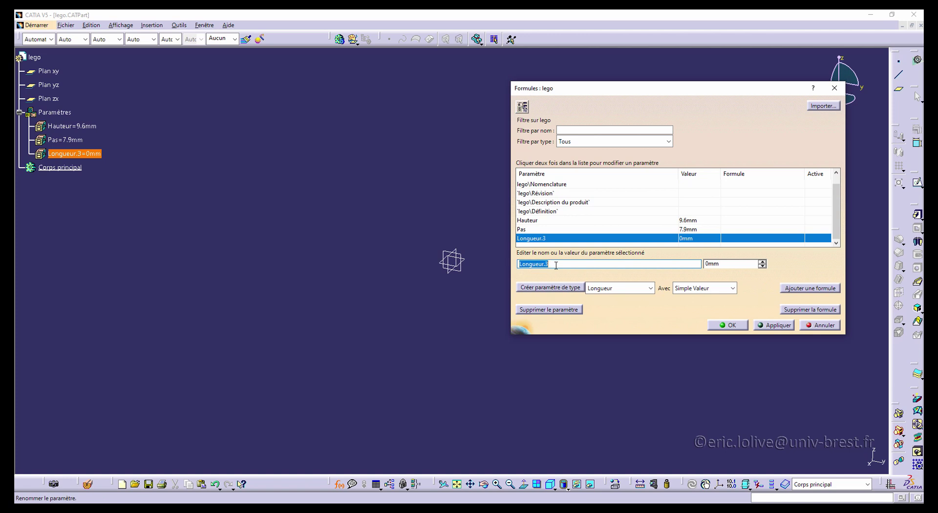
type("Diametre_plot")
left_click(728, 264)
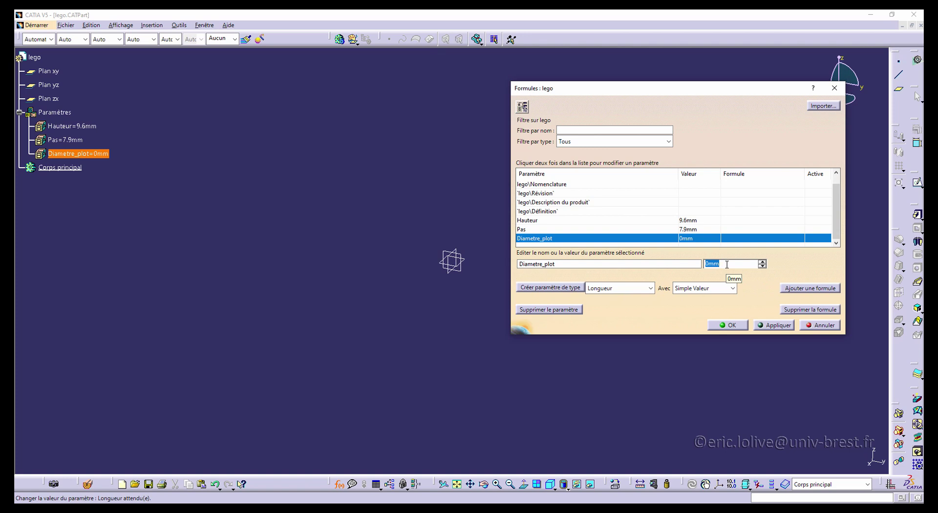
type("4.9")
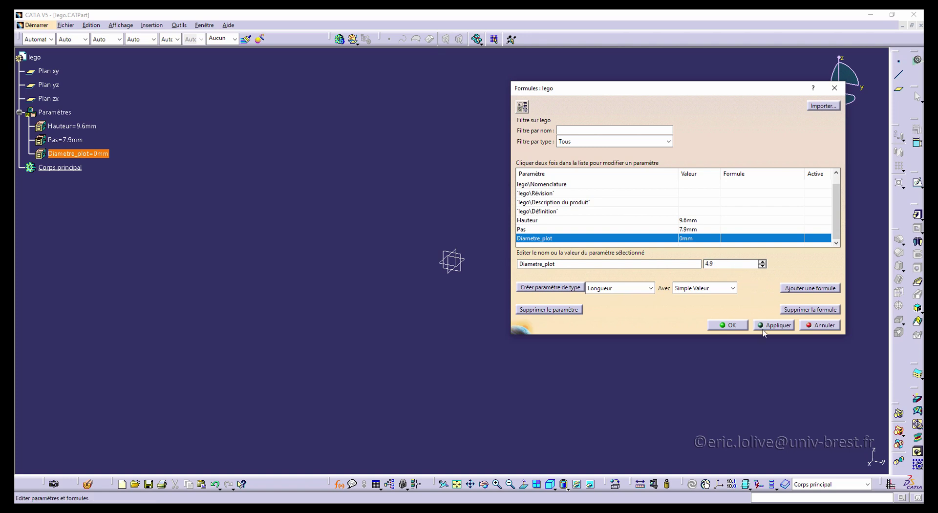
key("Return")
Add an integer (Entier) parameter named Nb_plots_largeur with the value 2.
left_click(602, 290)
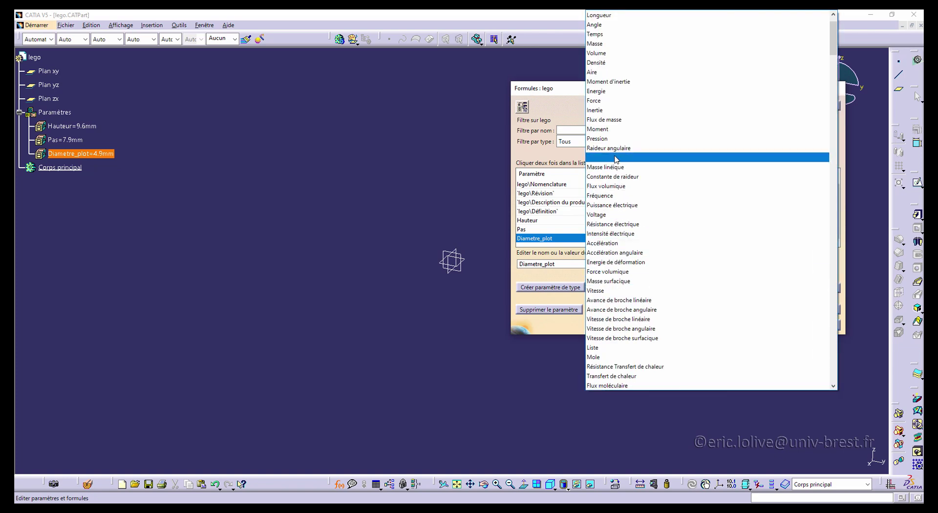
scroll(606, 147, "up", 3)
left_click(601, 24)
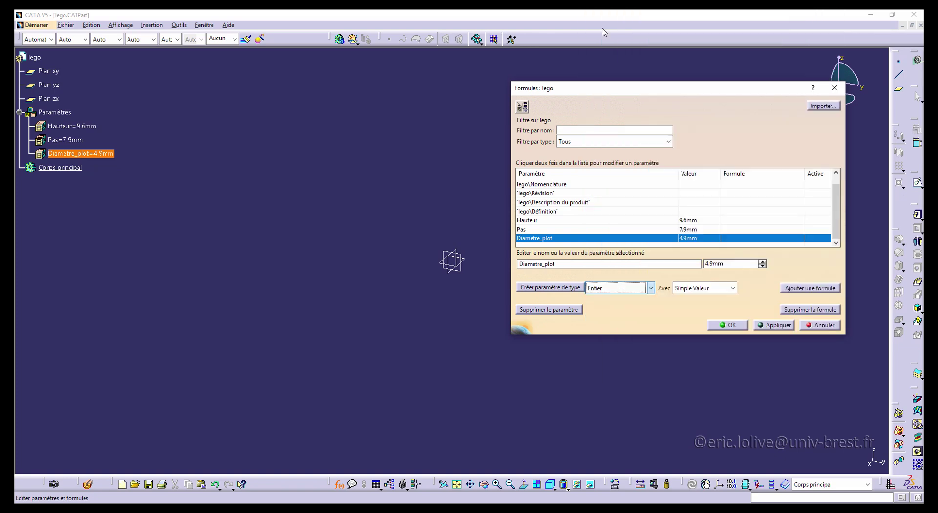
left_click(547, 288)
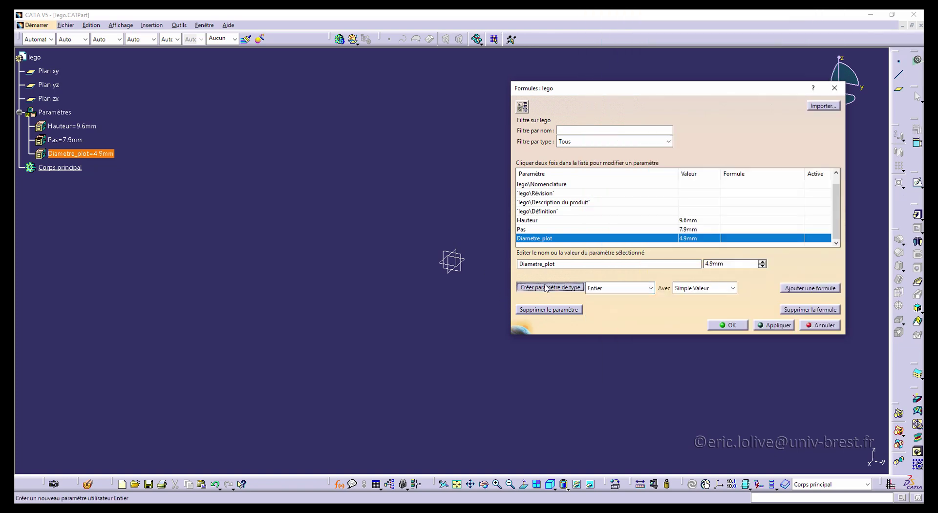
type("Nb_plots_largeur")
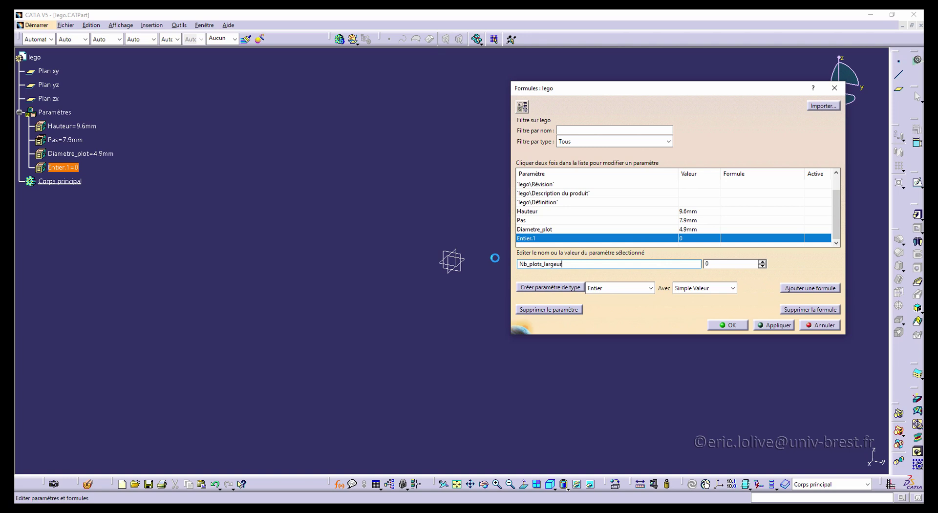
left_click(712, 263)
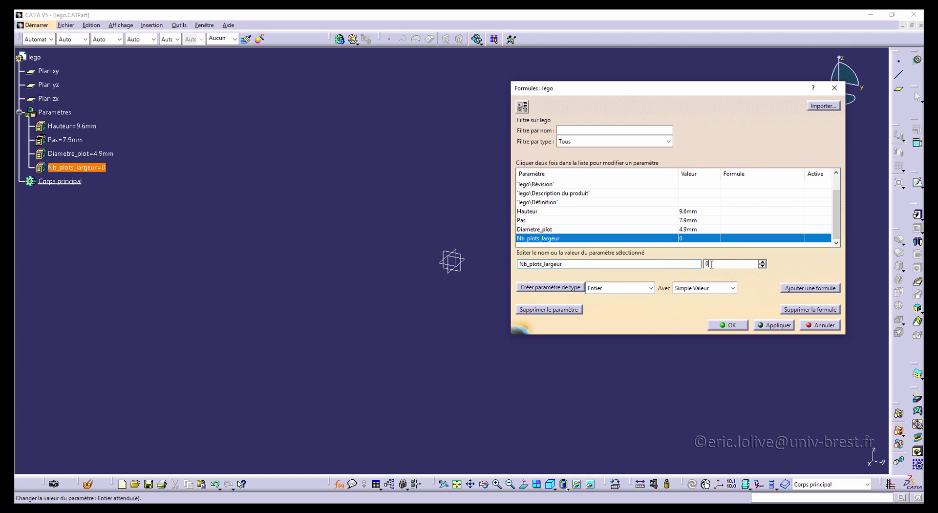
type("2")
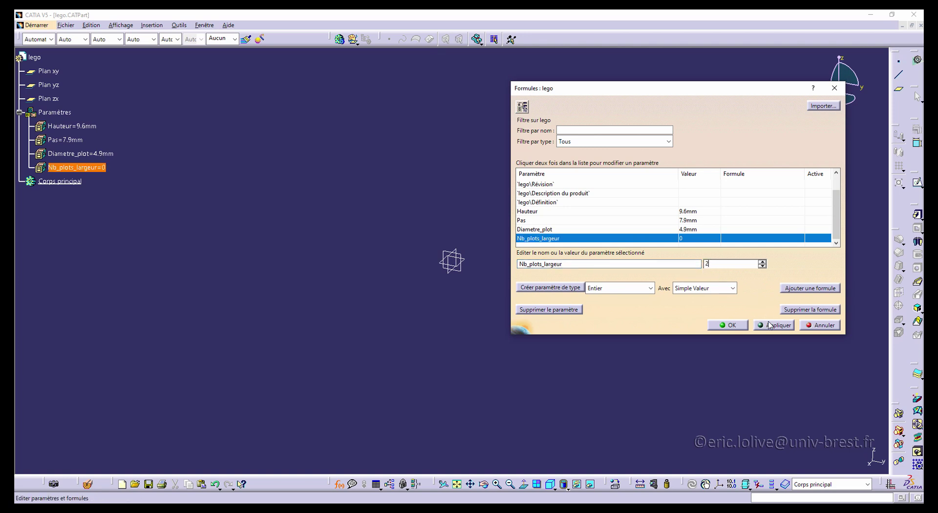
Add an integer parameter named Nb_plots_longueur with the value 4 and close the formula editor.
left_click(545, 286)
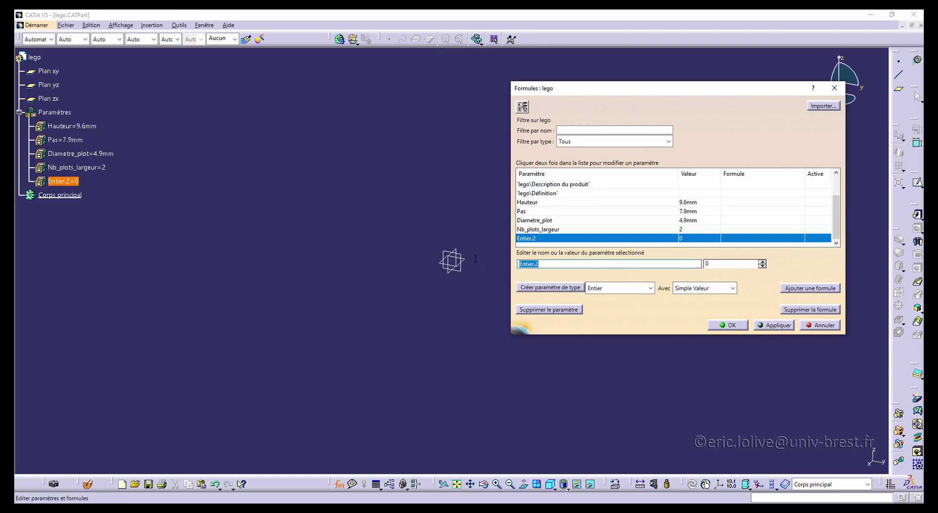
type("Nb_plots_longueur")
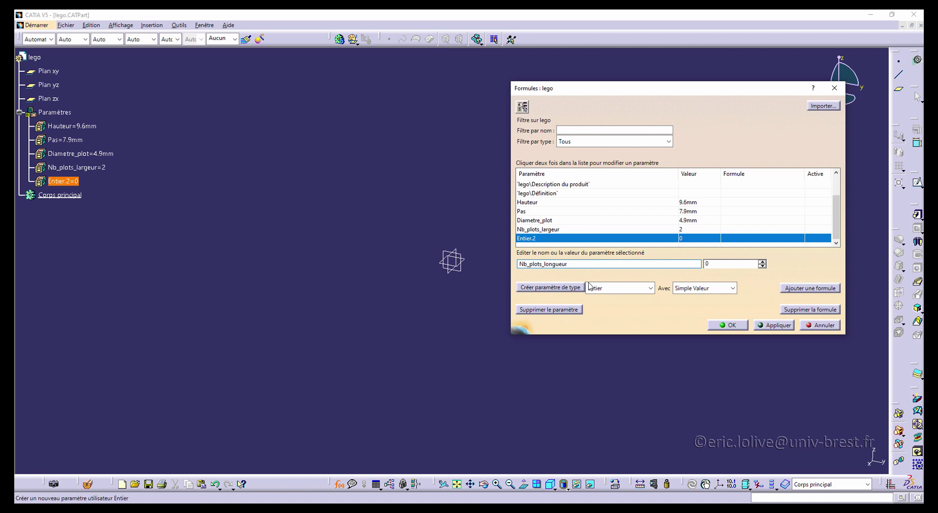
left_click(724, 264)
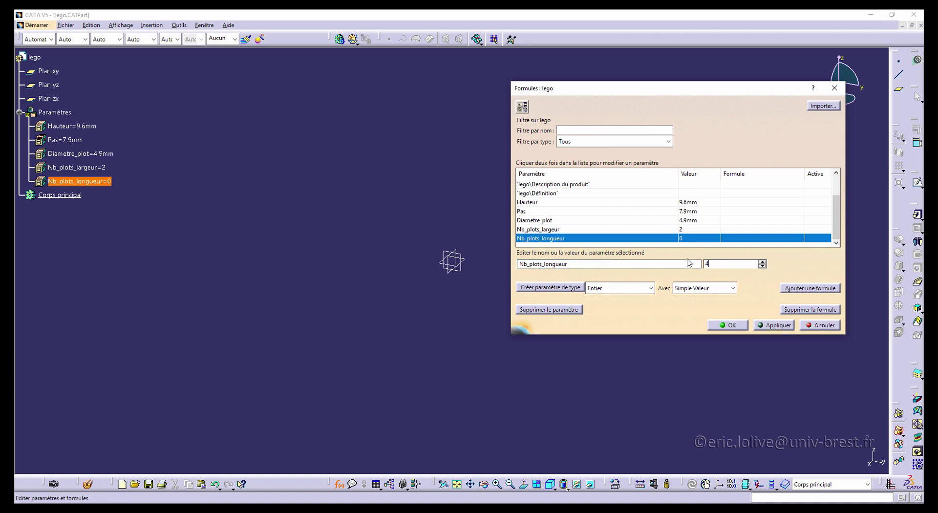
left_click(775, 325)
left_click(737, 329)
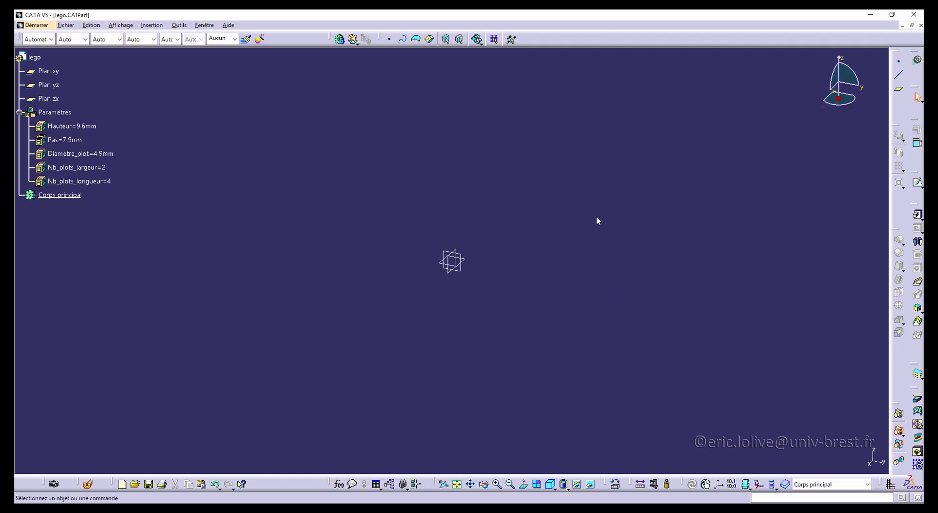
Sketch a rectangle about 104 by 47 mm on the xy plane, with its first corner at the origin.
left_click(463, 262)
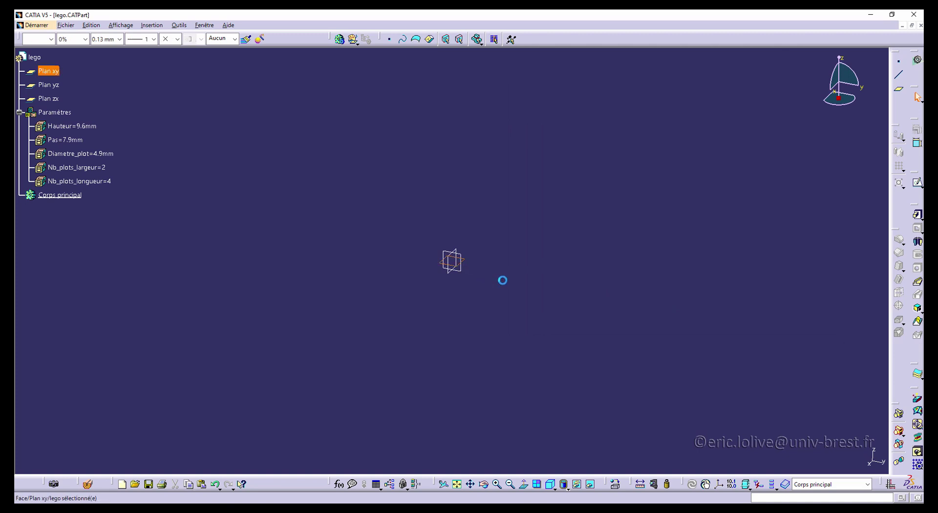
left_click(918, 185)
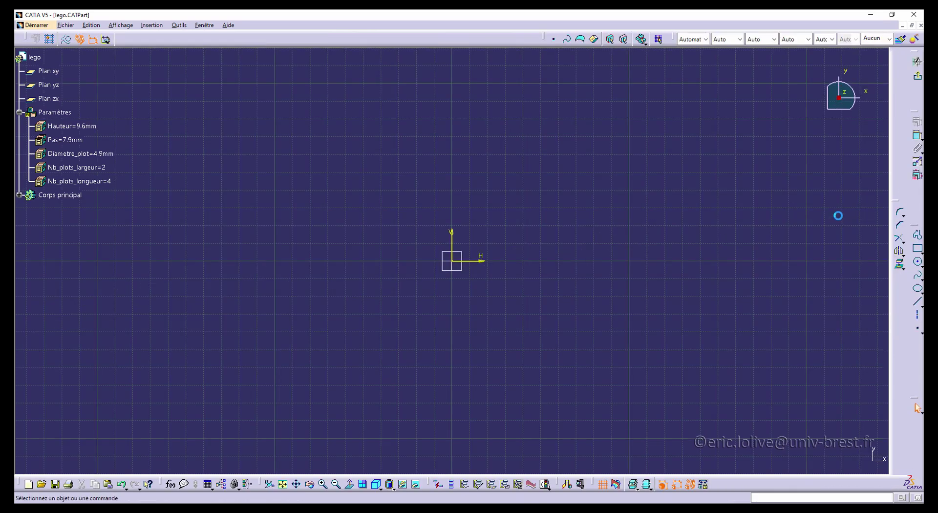
left_click(919, 249)
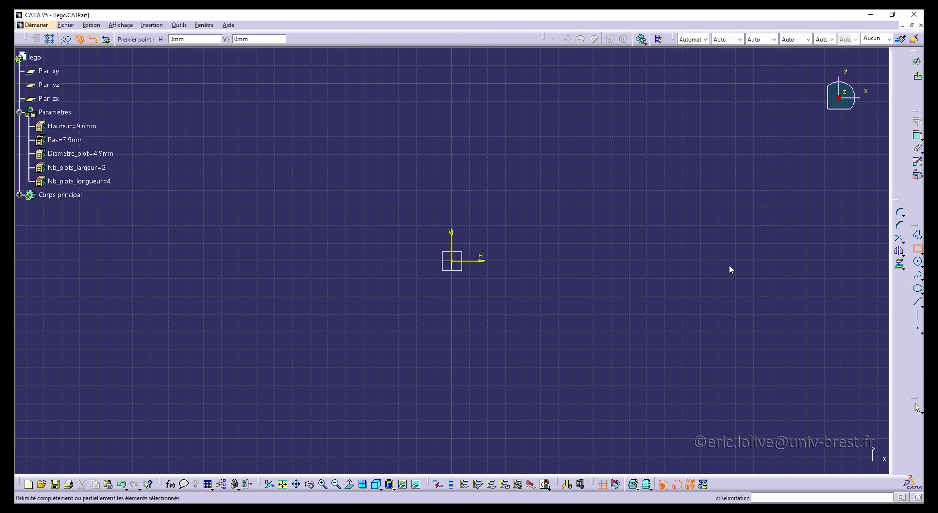
left_click(459, 264)
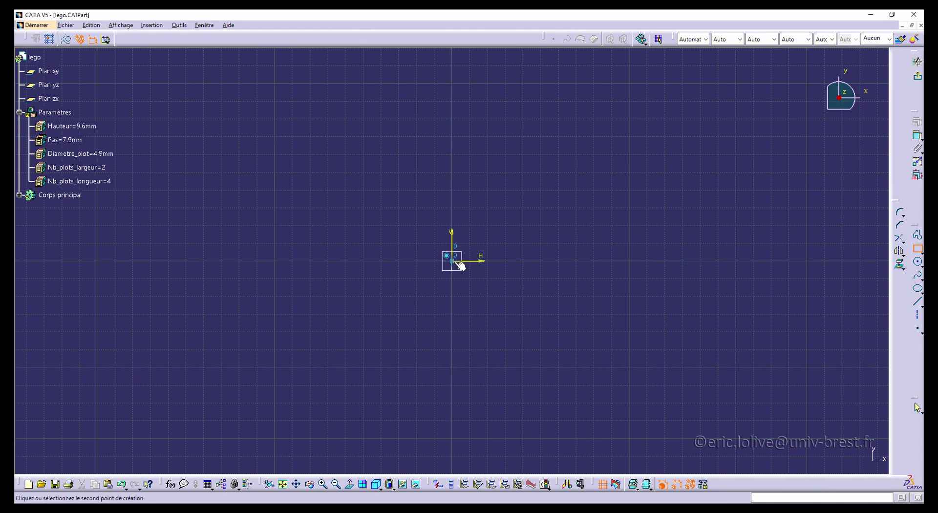
left_click(638, 177)
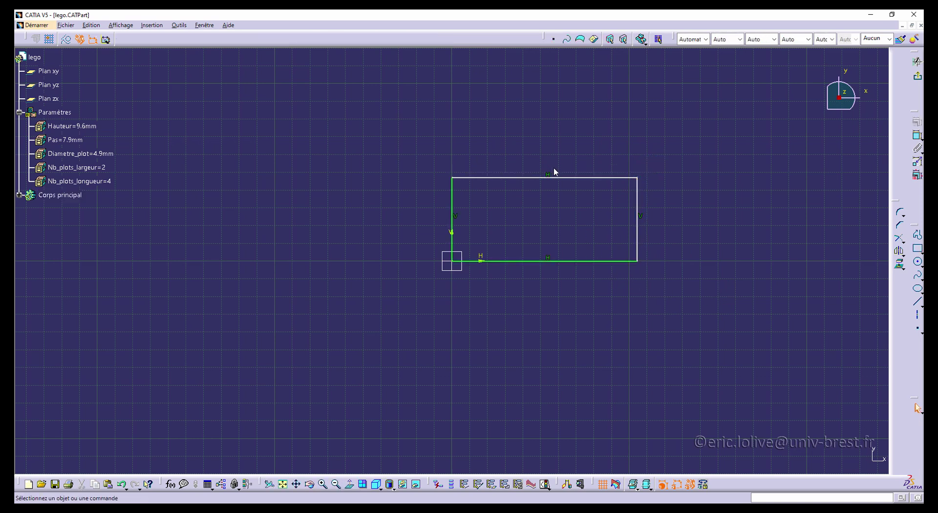
Dimension the rectangle's horizontal length and vertical width.
left_click(918, 135)
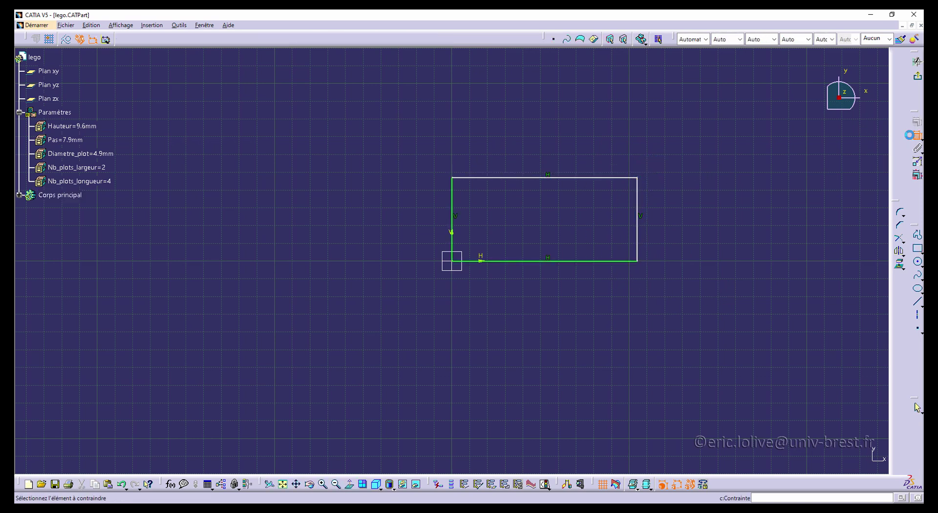
left_click(585, 178)
left_click(582, 156)
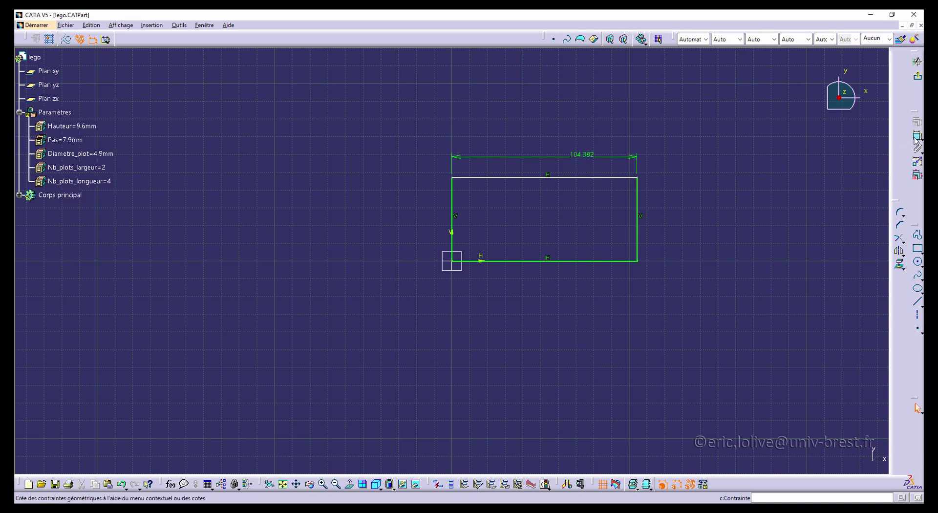
left_click(638, 230)
left_click(678, 228)
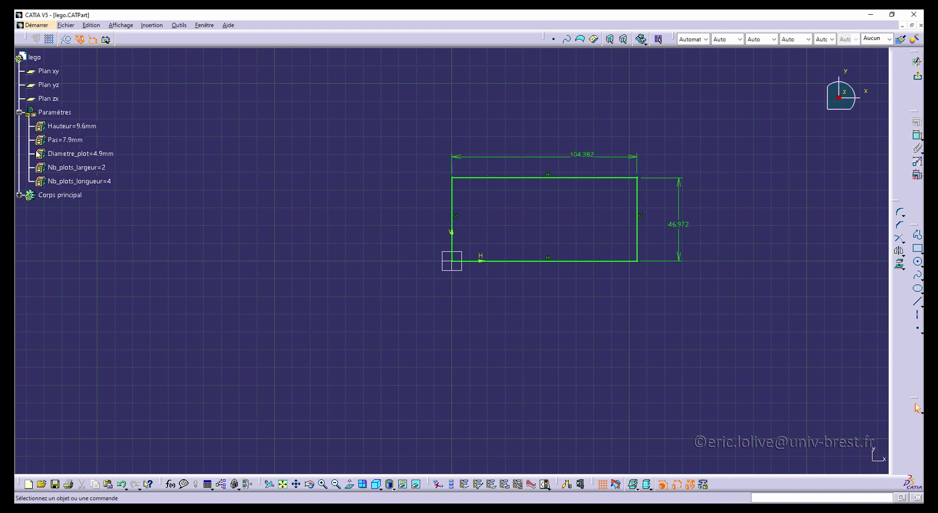
Drive the rectangle's horizontal dimension with the formula Pas * Nb_plots_longueur.
double_click(583, 155)
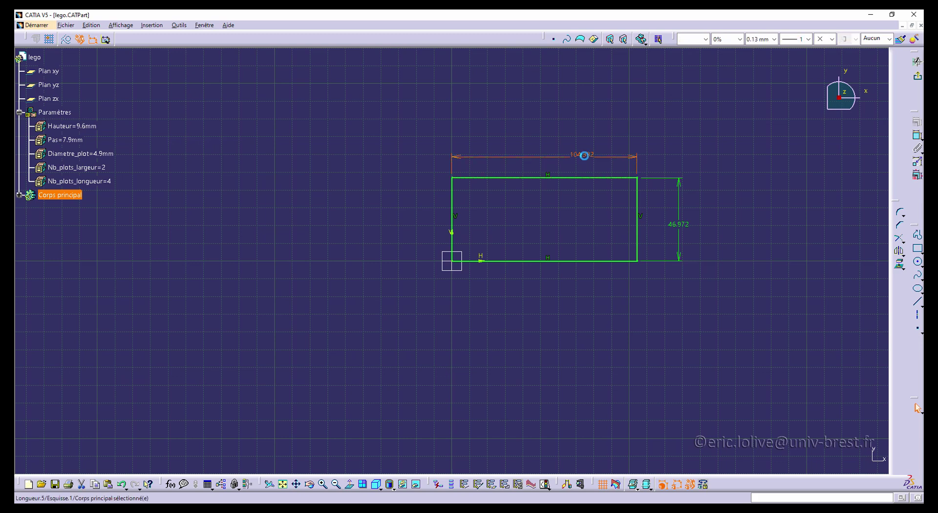
right_click(645, 141)
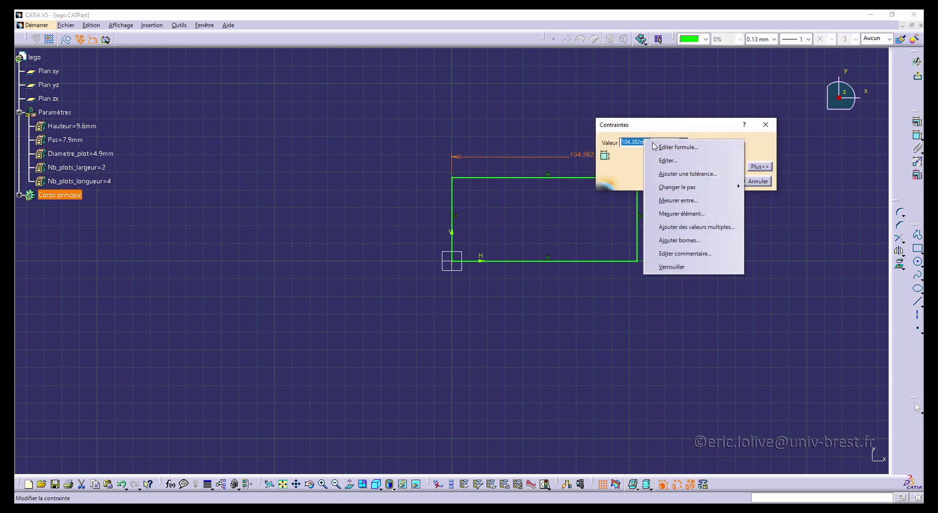
left_click(669, 146)
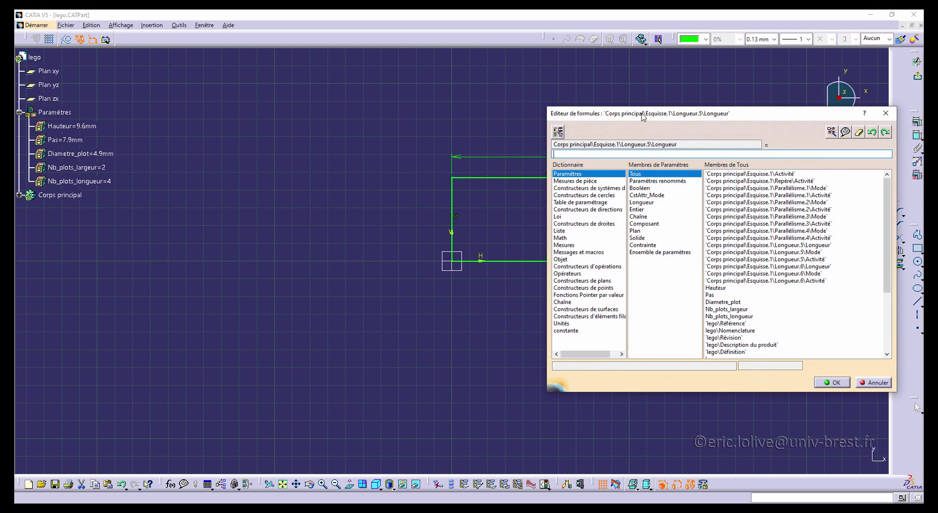
left_click_drag(646, 109, 525, 227)
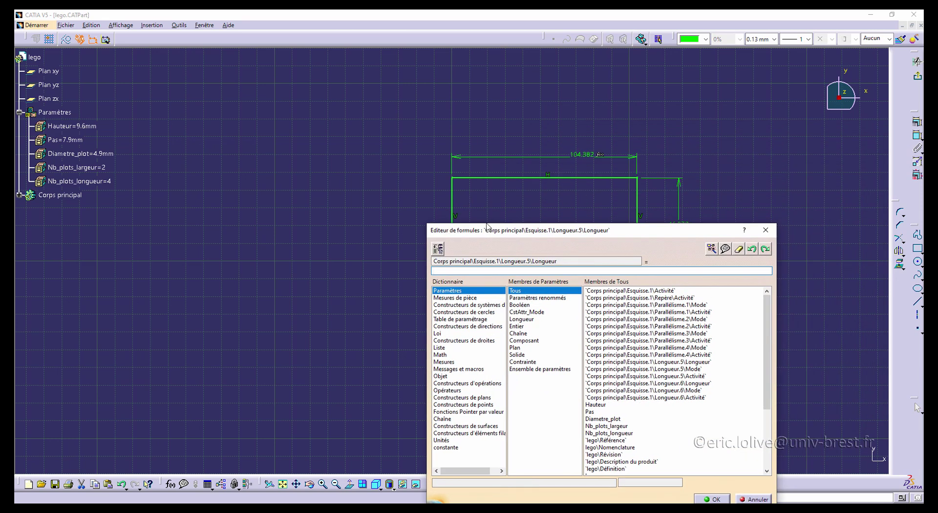
left_click(77, 141)
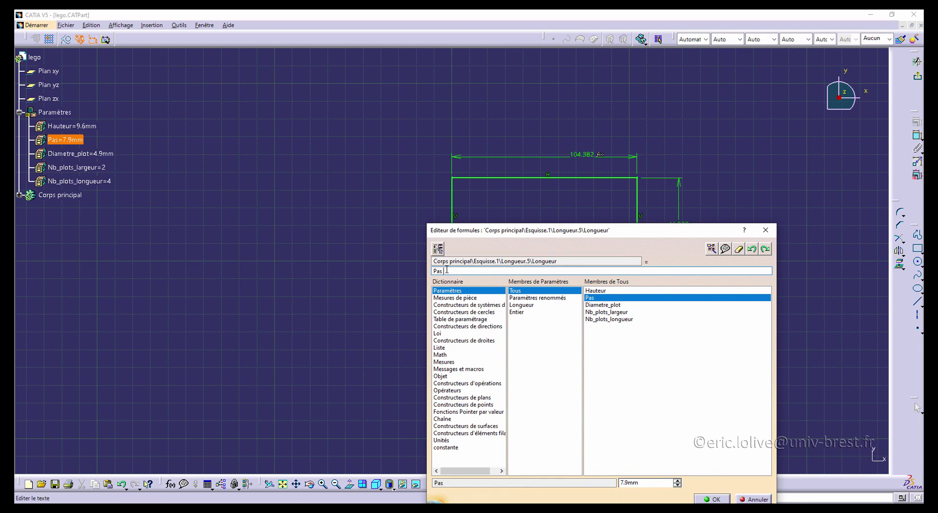
type("*")
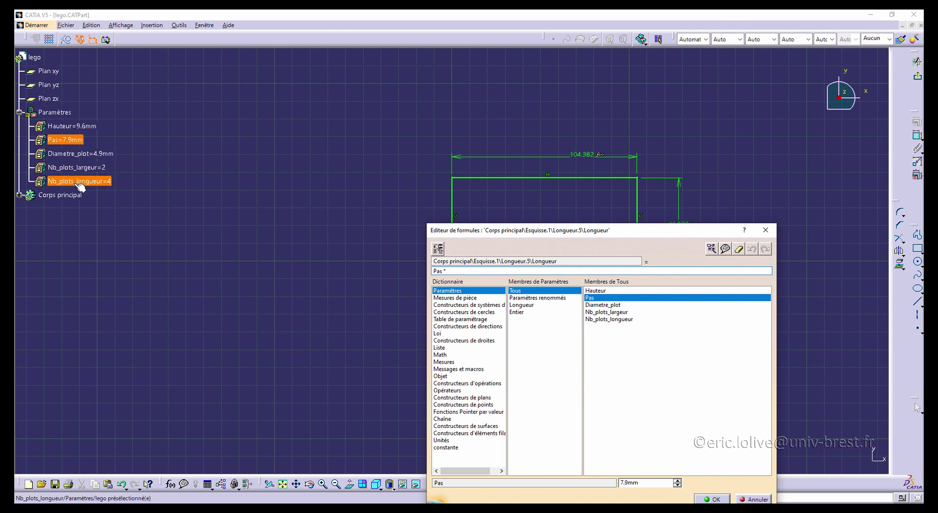
left_click(81, 182)
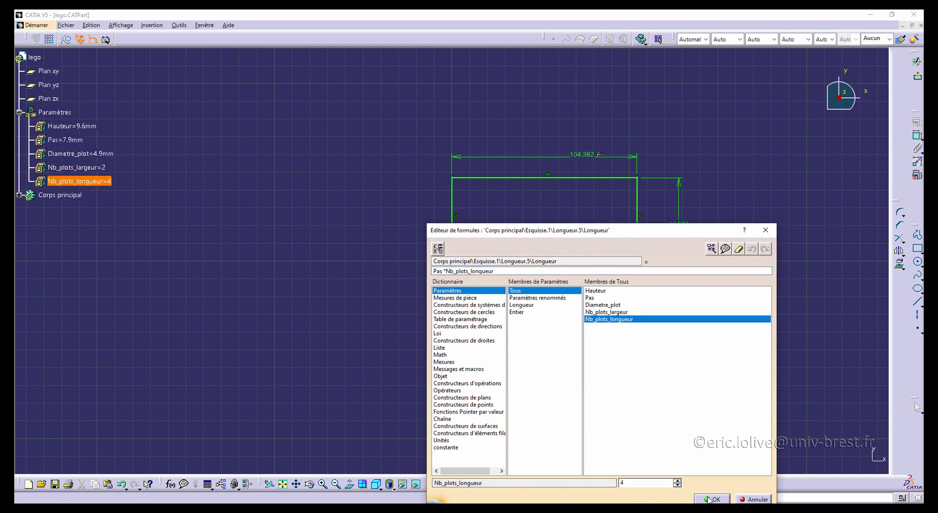
left_click(712, 499)
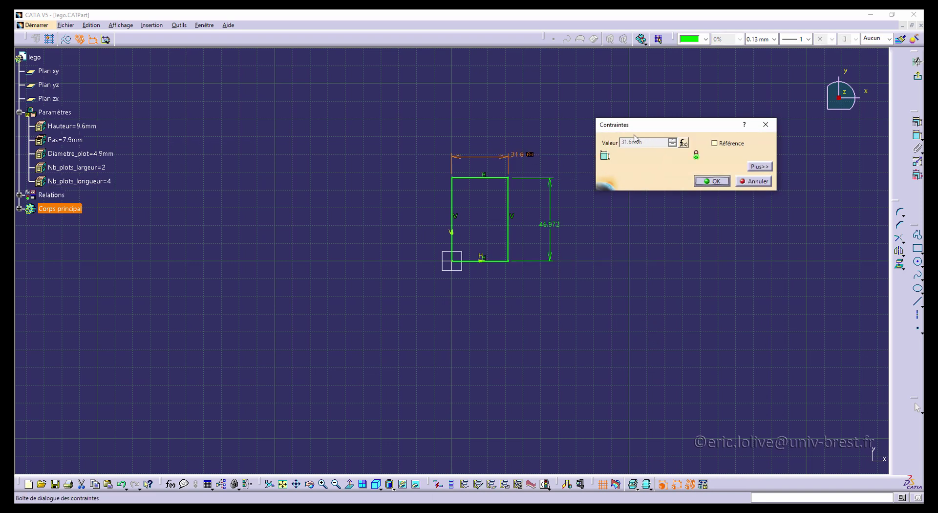
left_click(700, 183)
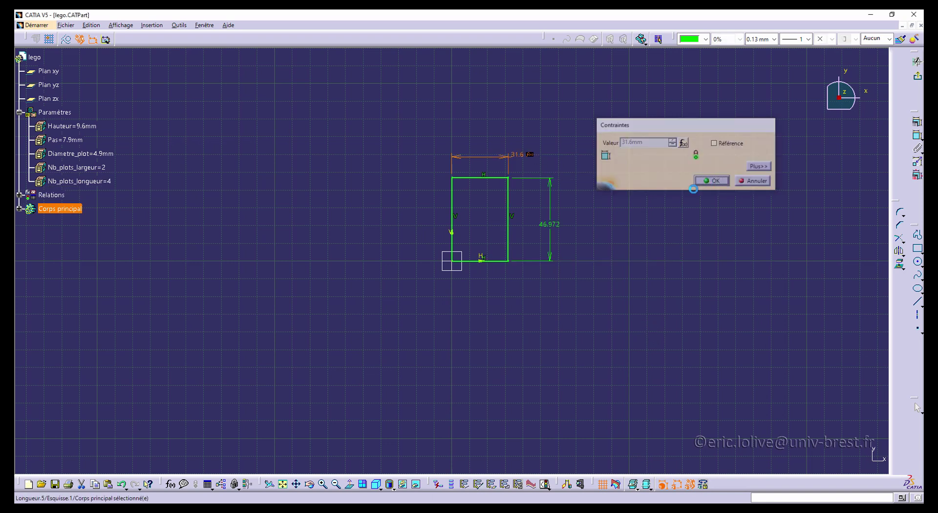
Drive the rectangle's vertical dimension with the formula Pas * Nb_plots_largeur and exit the sketch.
double_click(551, 224)
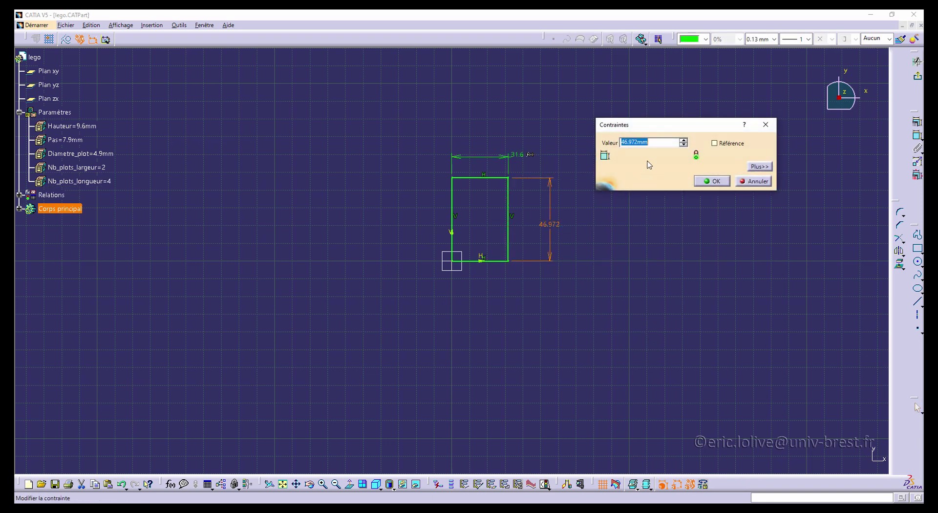
right_click(650, 142)
left_click(654, 150)
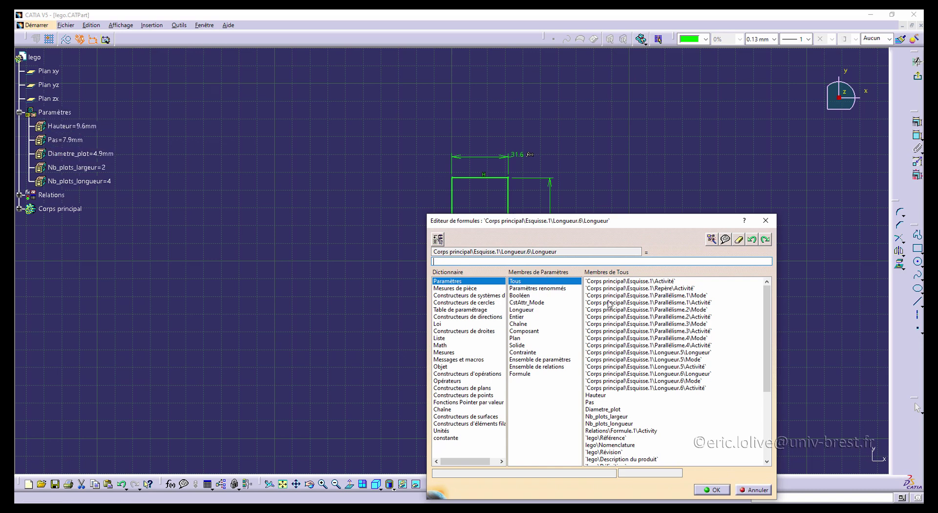
scroll(609, 304, "down", 2)
scroll(610, 304, "up", 2)
left_click(533, 289)
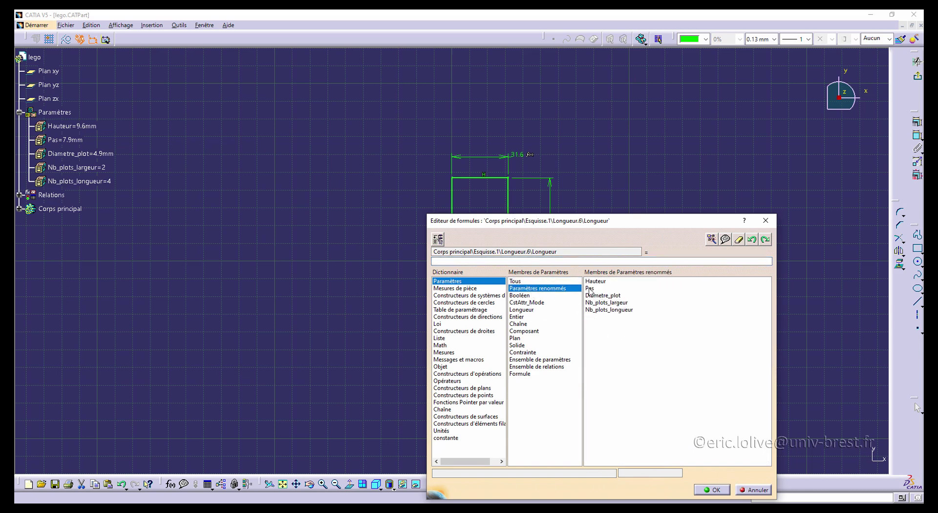
left_click(591, 289)
double_click(597, 288)
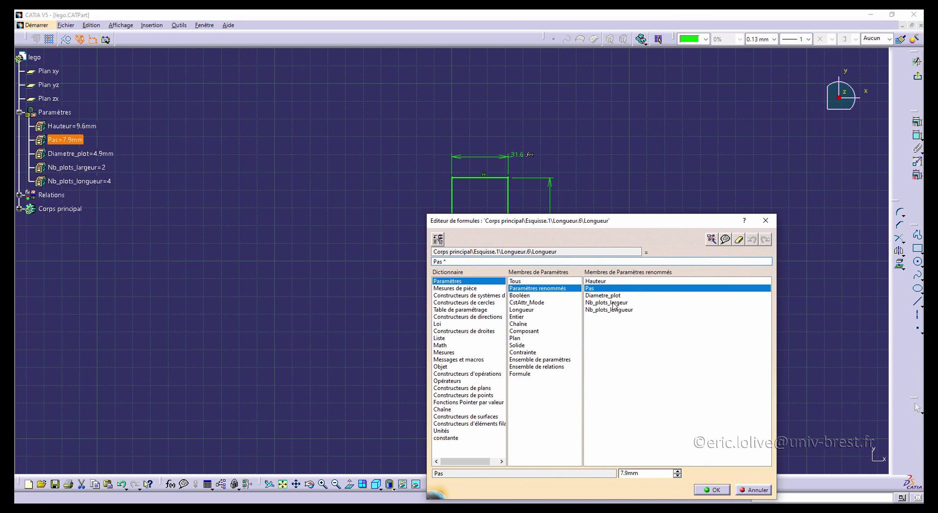
double_click(613, 304)
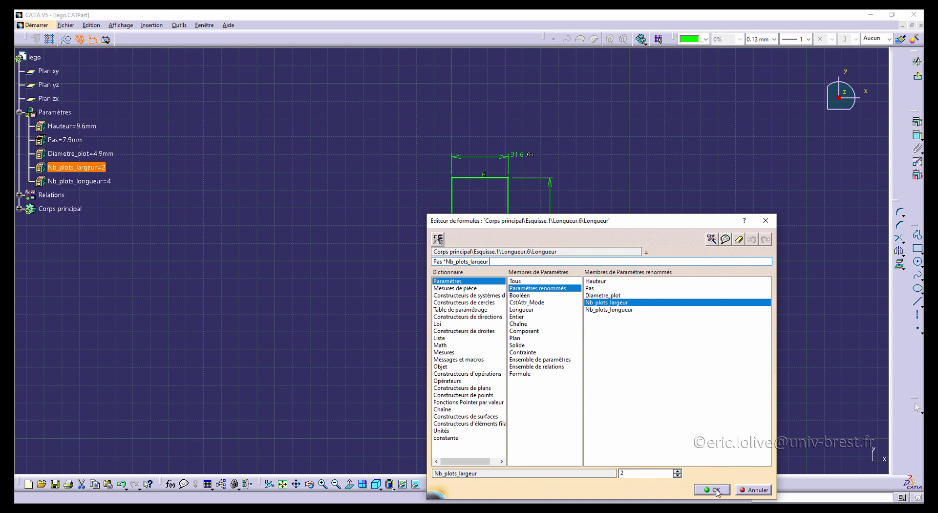
left_click(716, 491)
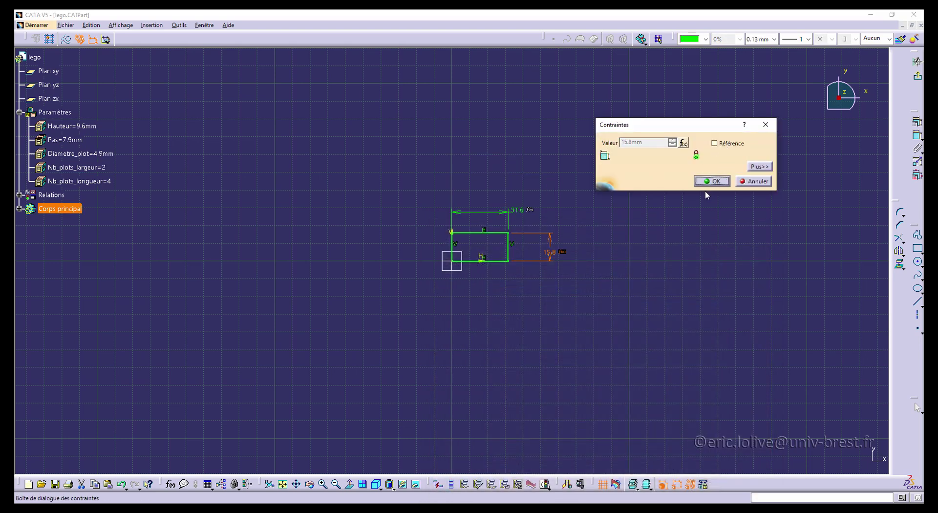
left_click(710, 182)
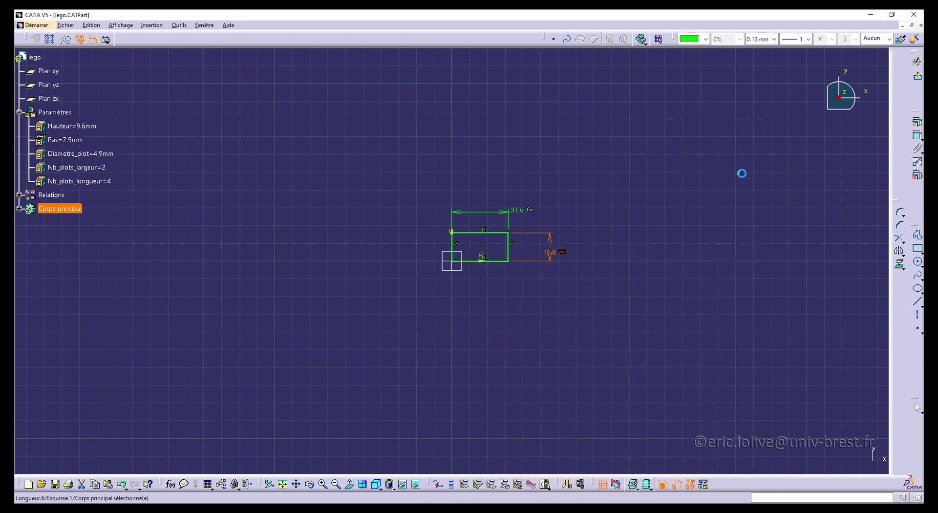
left_click(916, 78)
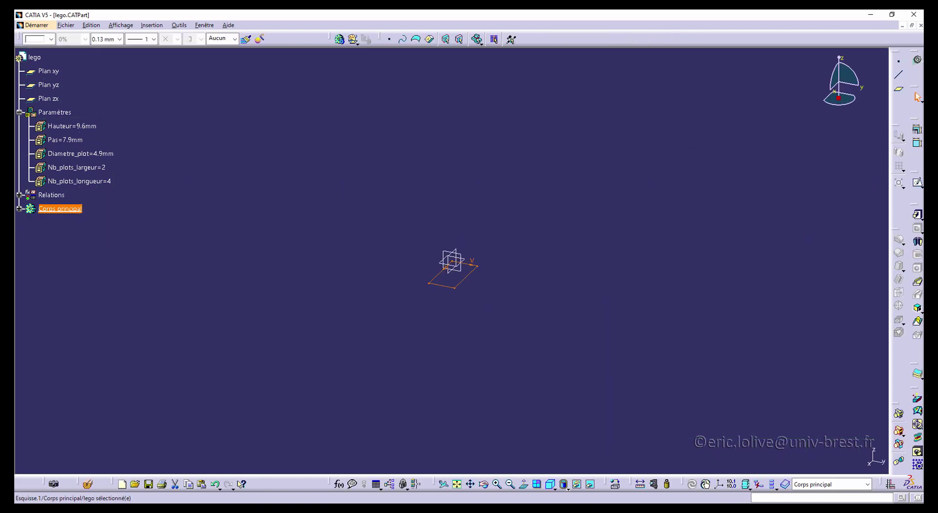
Extrude the rectangle sketch with its length driven by a formula equal to the Hauteur parameter.
left_click(918, 217)
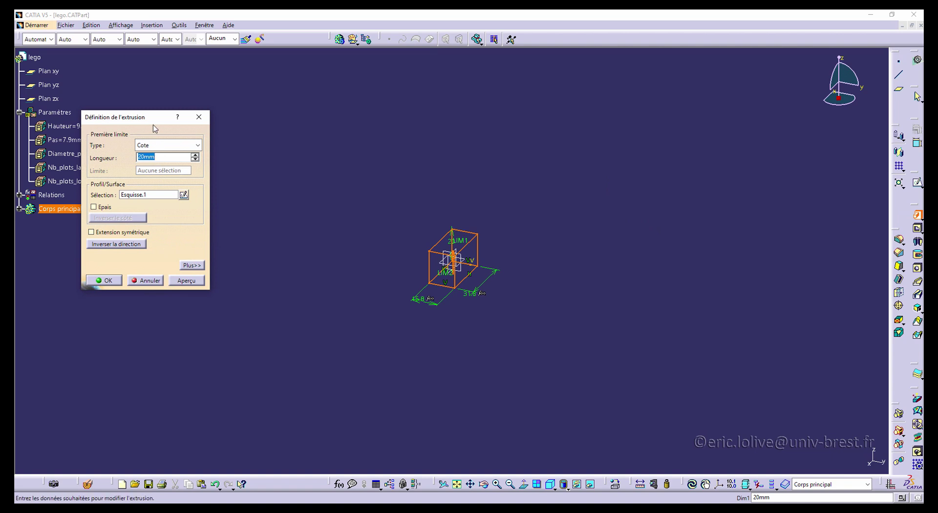
left_click_drag(155, 128, 332, 128)
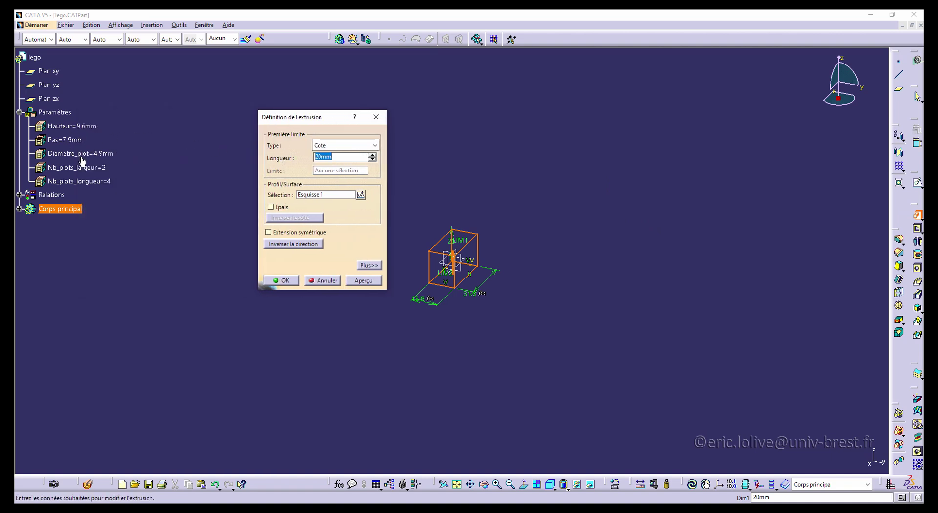
right_click(335, 159)
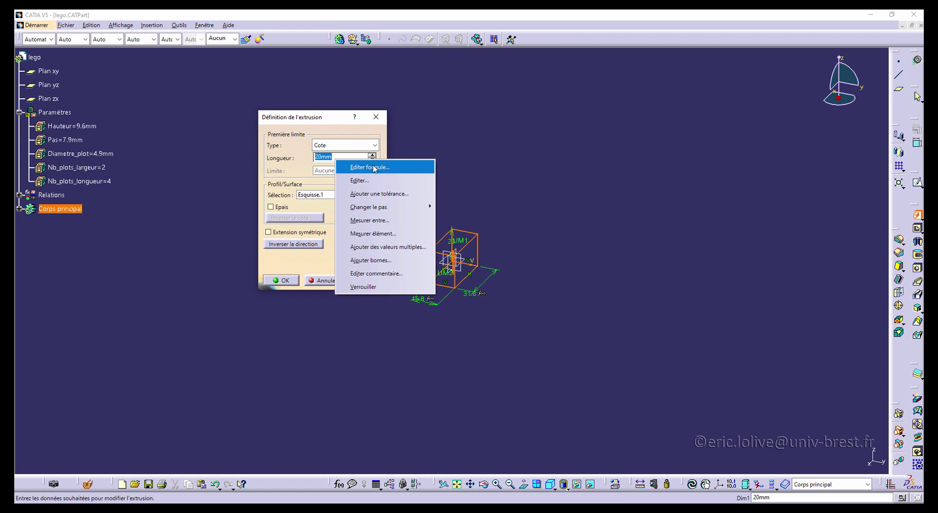
left_click(371, 163)
left_click(84, 128)
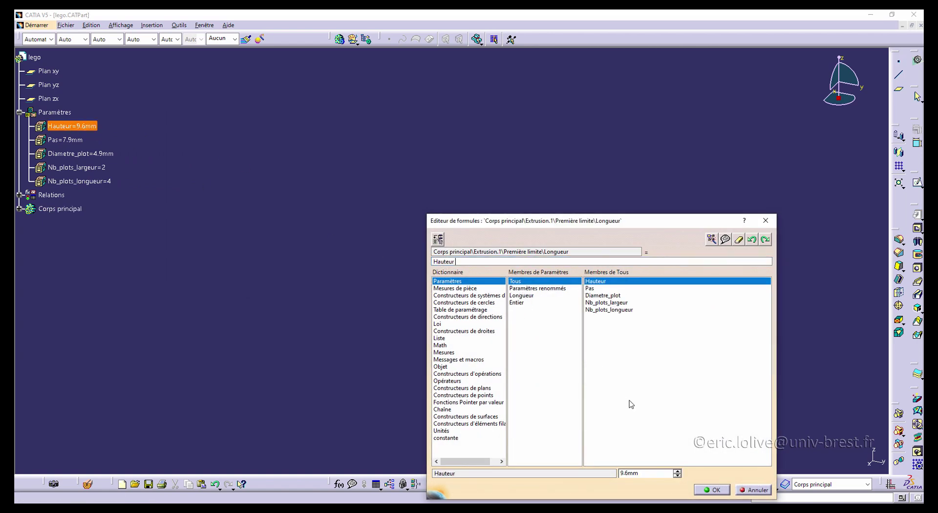
left_click(712, 489)
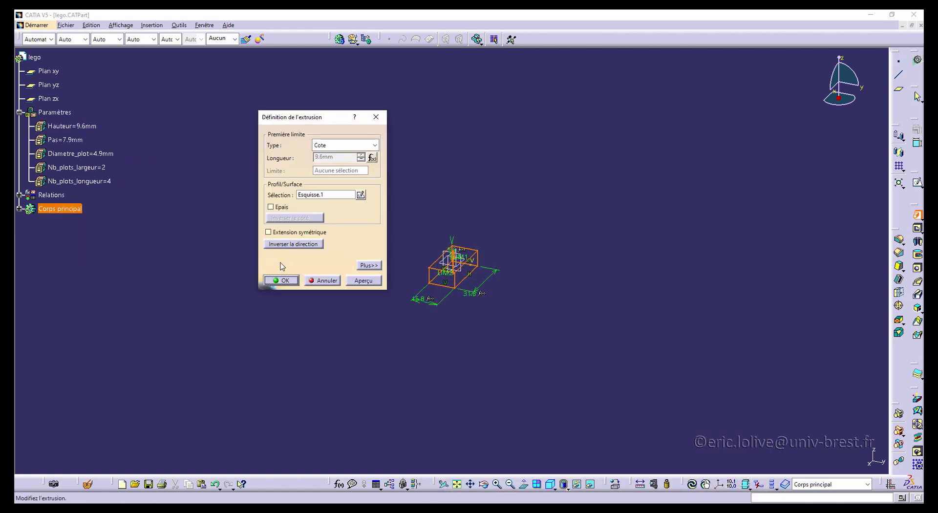
left_click(288, 281)
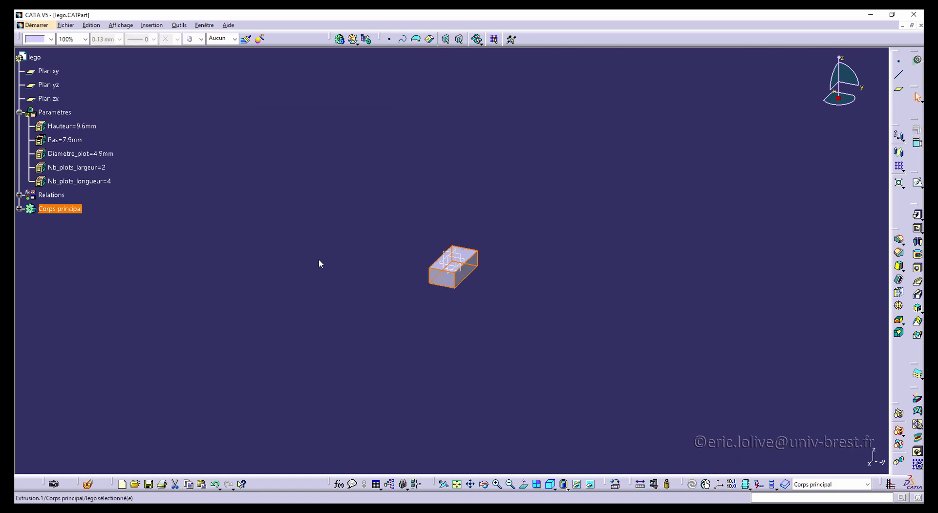
left_click(315, 327)
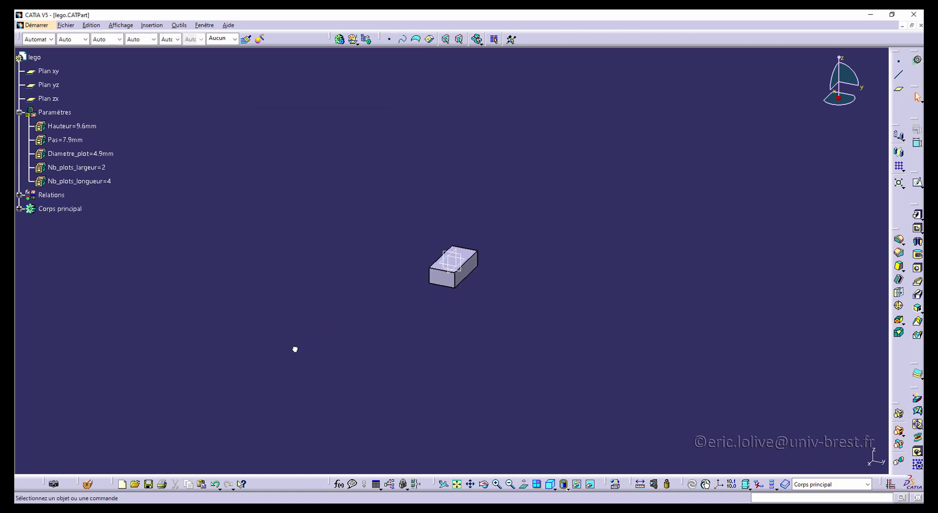
Create a vertical design table named lego from the current model's parameters.
middle_click_drag(395, 315, 575, 304)
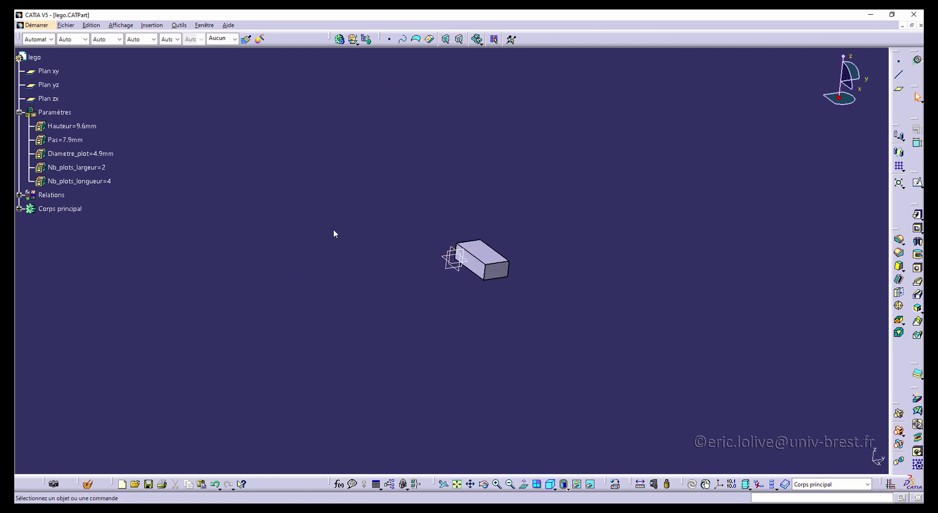
middle_click_drag(343, 239, 369, 247)
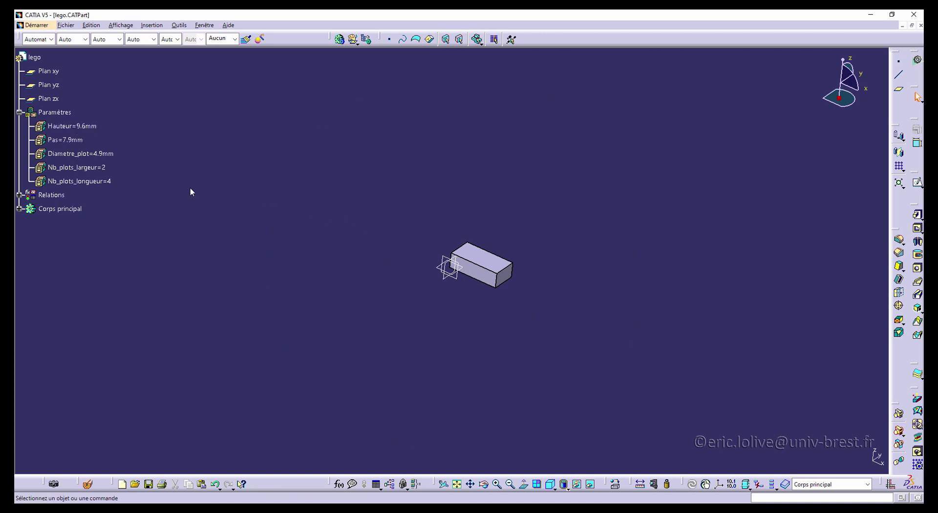
left_click(377, 486)
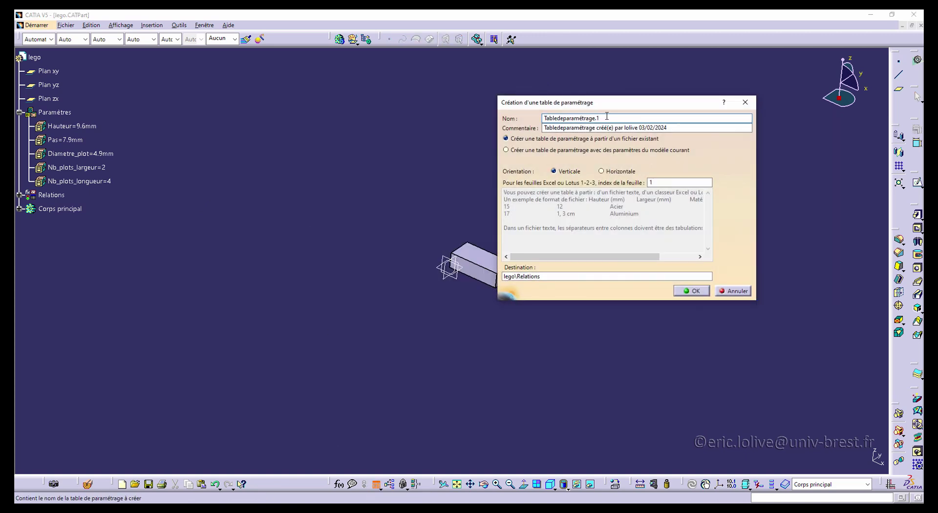
left_click_drag(610, 118, 424, 116)
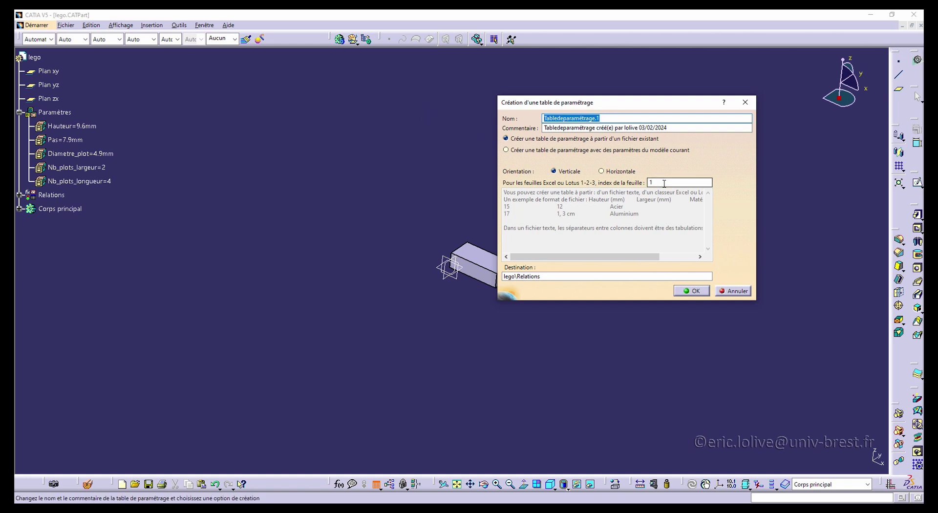
type("l")
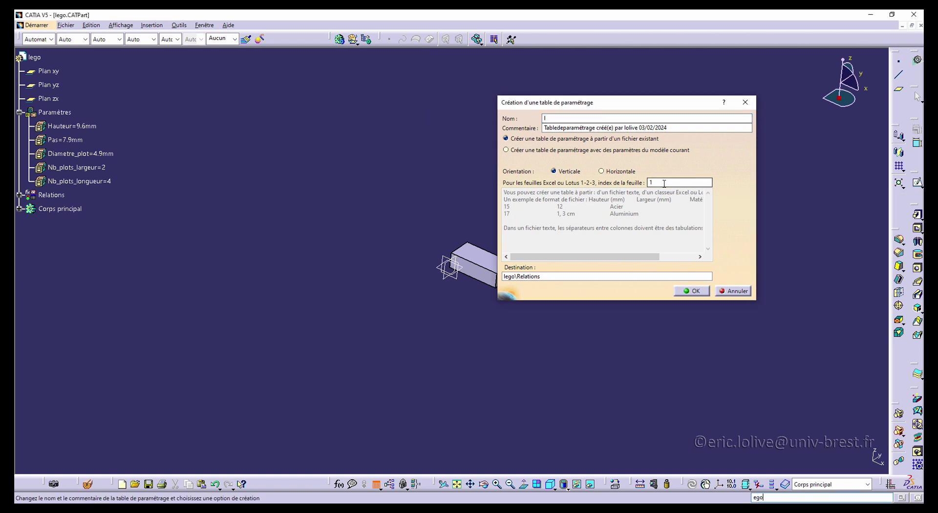
left_click(561, 117)
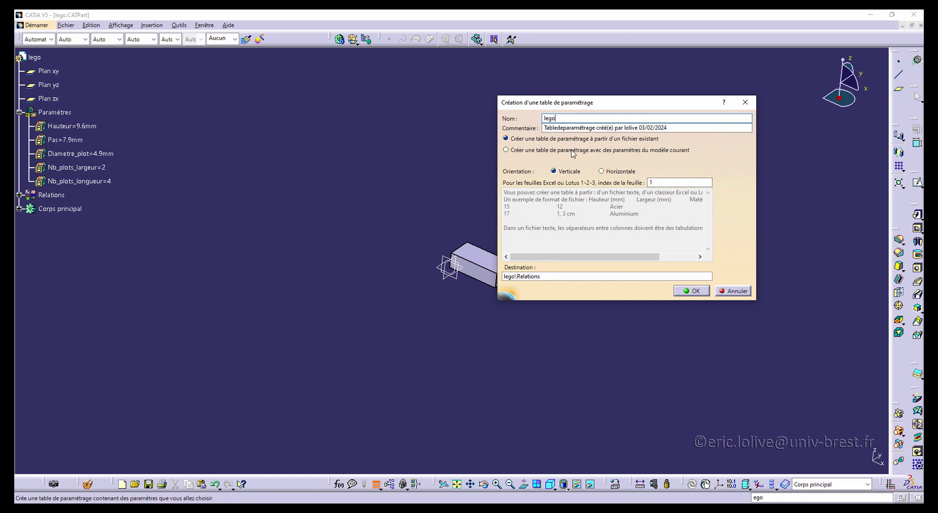
left_click(541, 150)
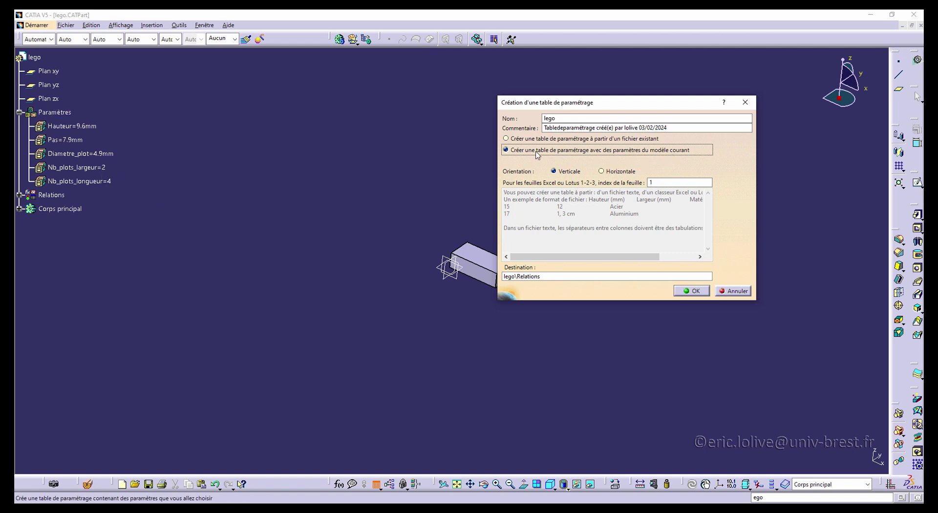
left_click(689, 292)
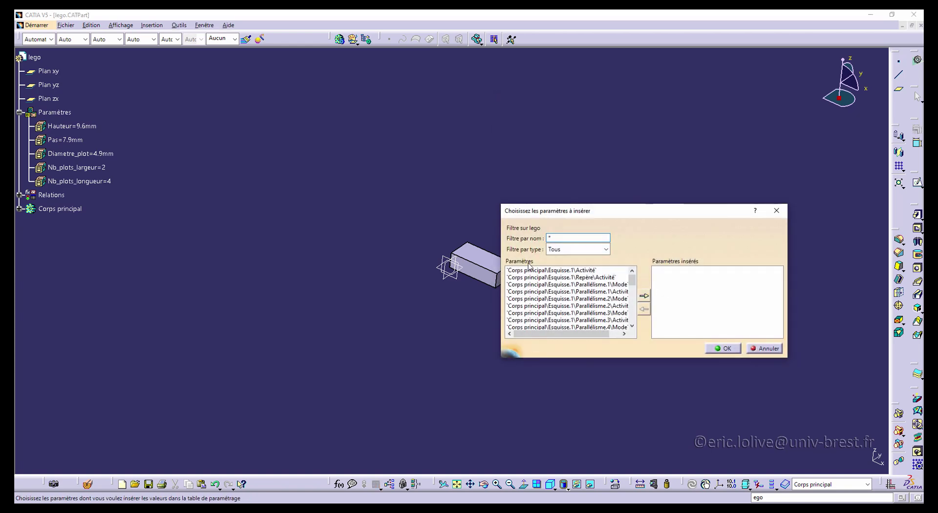
Filter the list to renamed parameters and insert Hauteur, Nb_plots_largeur and Nb_plots_longueur into the design table.
left_click_drag(576, 217, 363, 103)
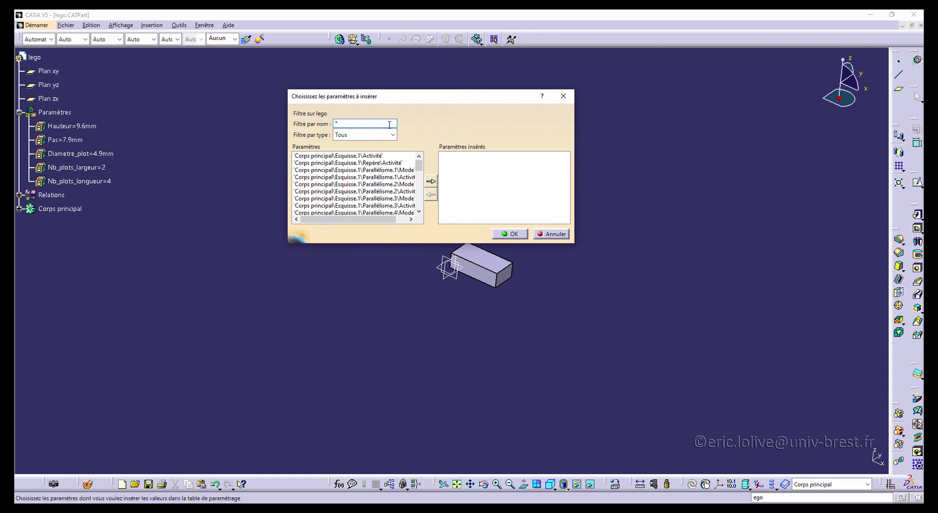
left_click(384, 138)
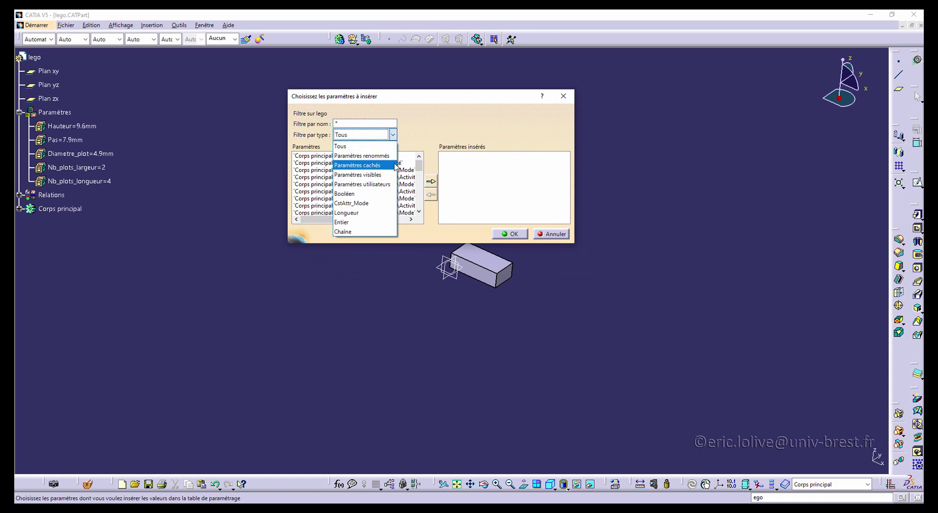
left_click(362, 156)
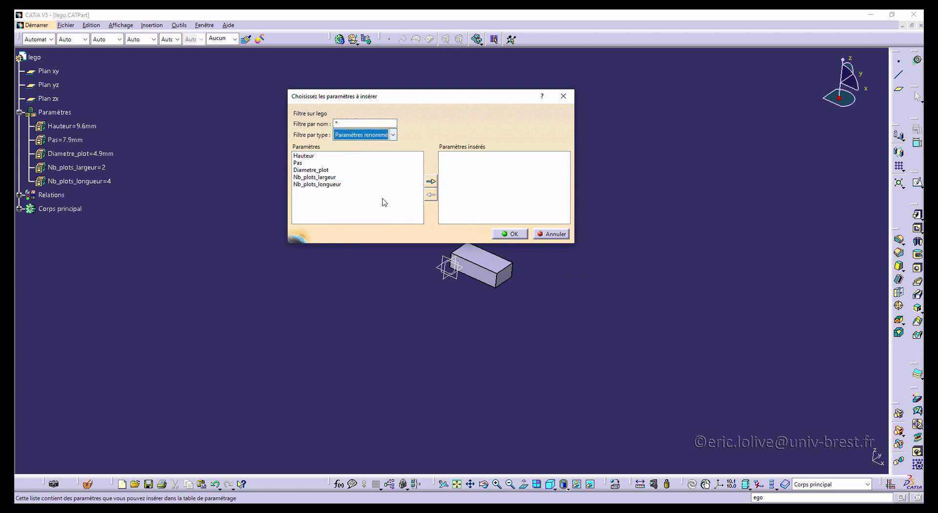
left_click(308, 156)
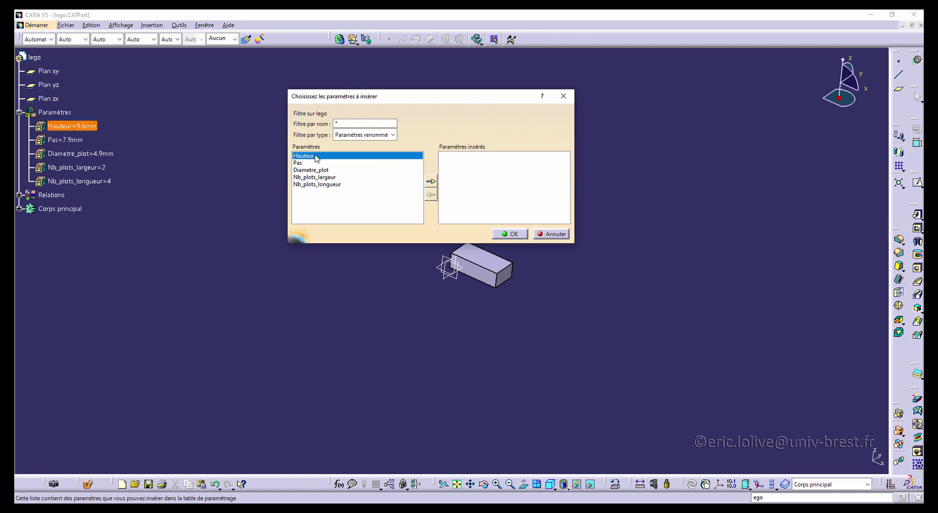
left_click(430, 182)
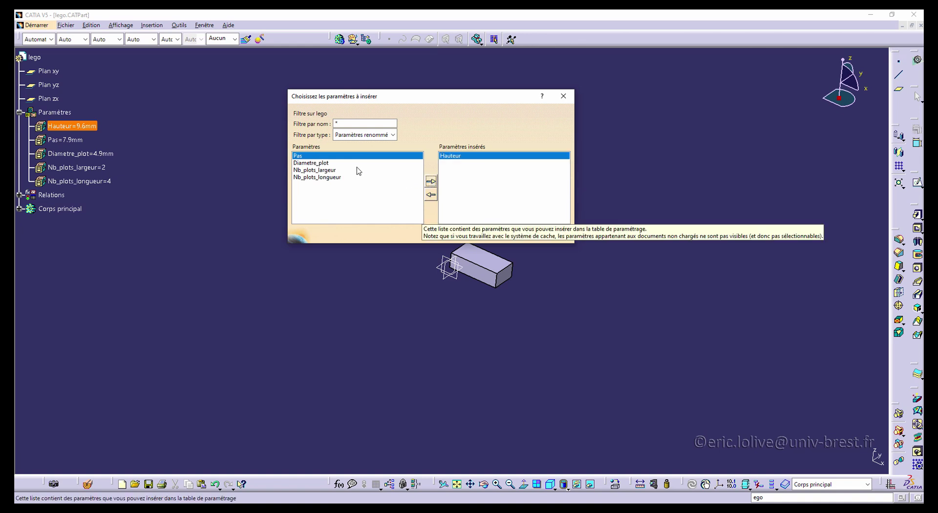
left_click(313, 170)
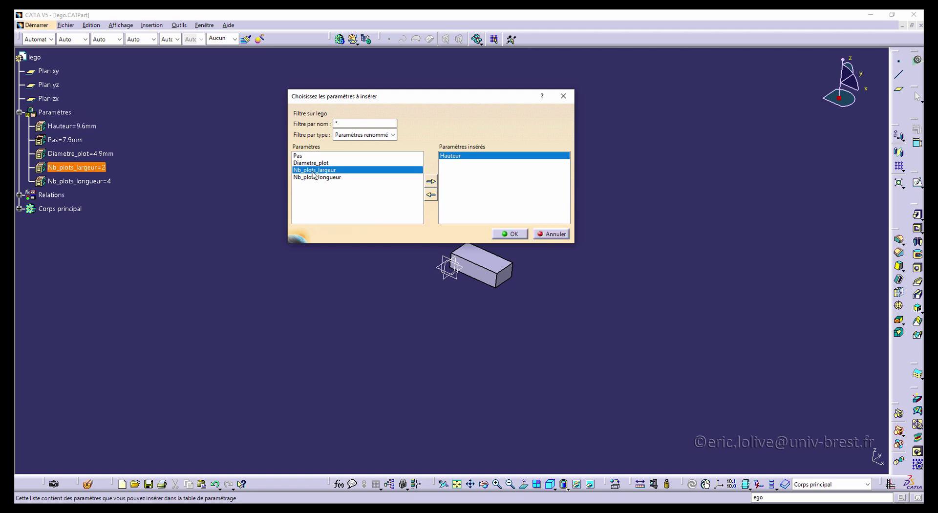
left_click(431, 182)
left_click(331, 170)
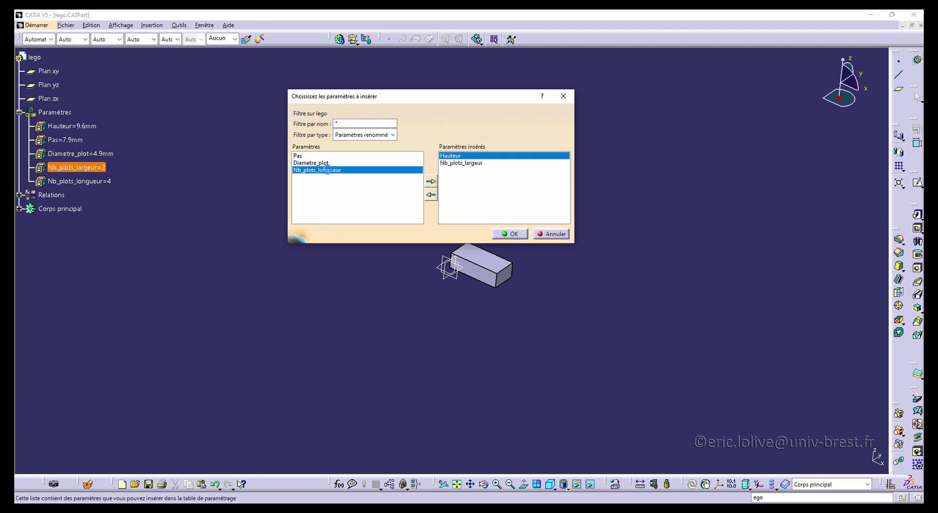
left_click(430, 182)
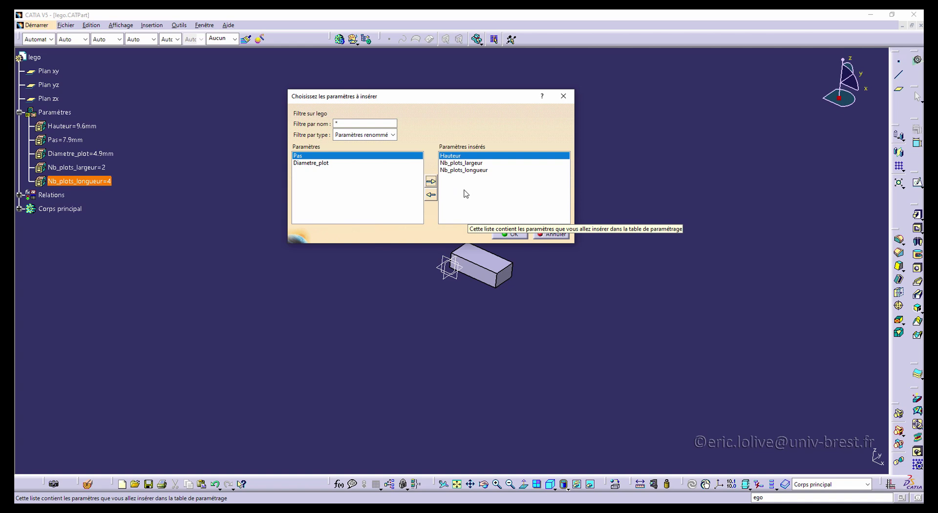
Save the design table as lego.xlsx in the 4famille de pieces folder and accept its configuration.
left_click(511, 234)
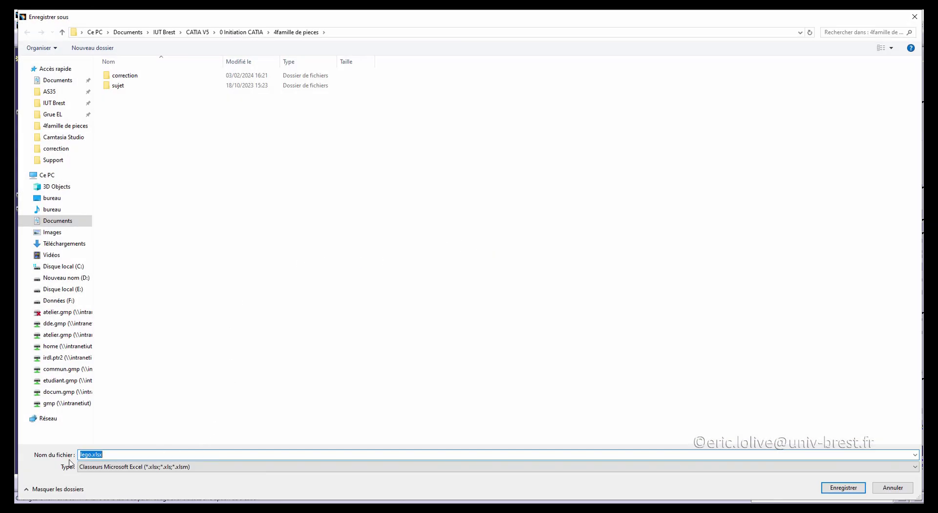
left_click(842, 488)
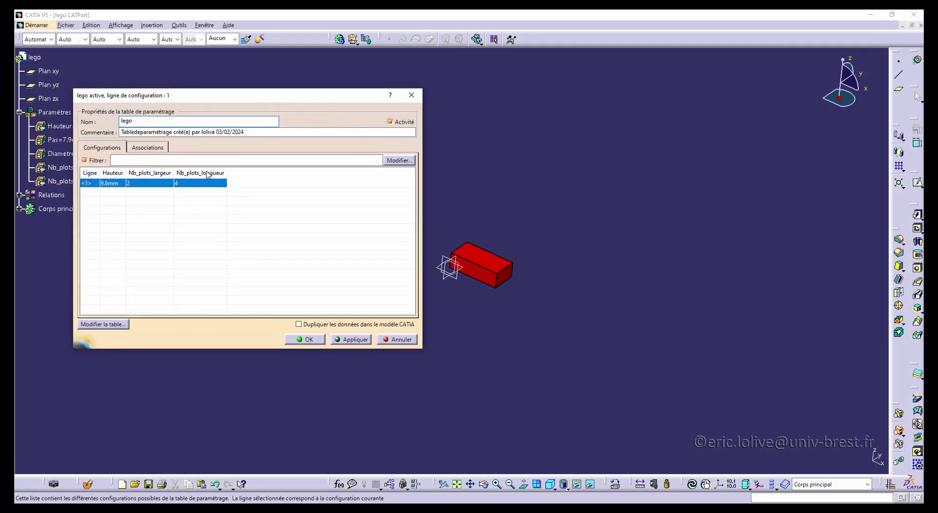
left_click_drag(190, 95, 283, 92)
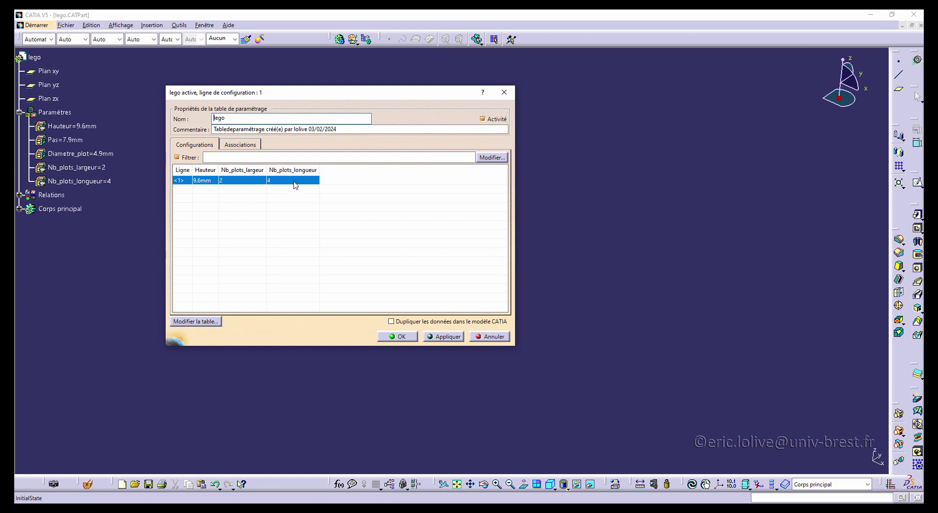
left_click(402, 337)
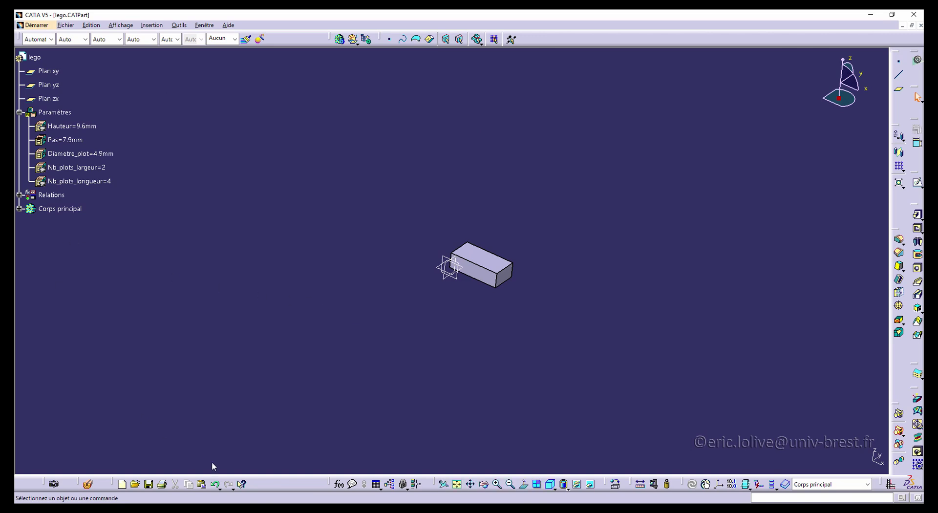
Reopen the lego design table from the Relations and display its associations between parameters and columns.
left_click(377, 484)
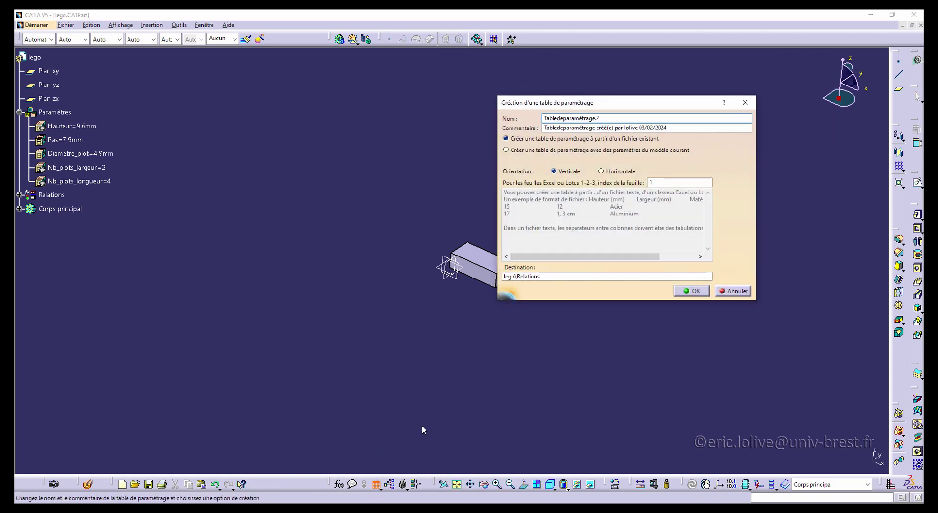
left_click(733, 291)
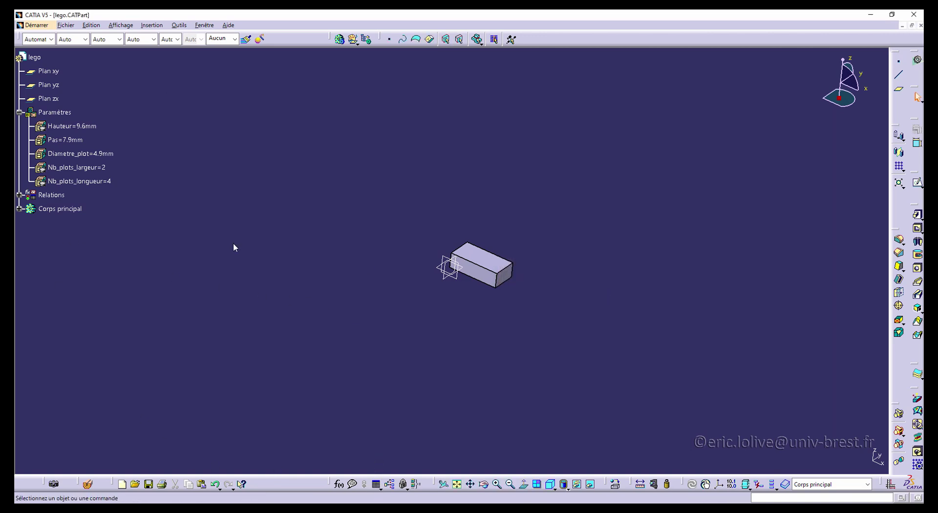
left_click(19, 195)
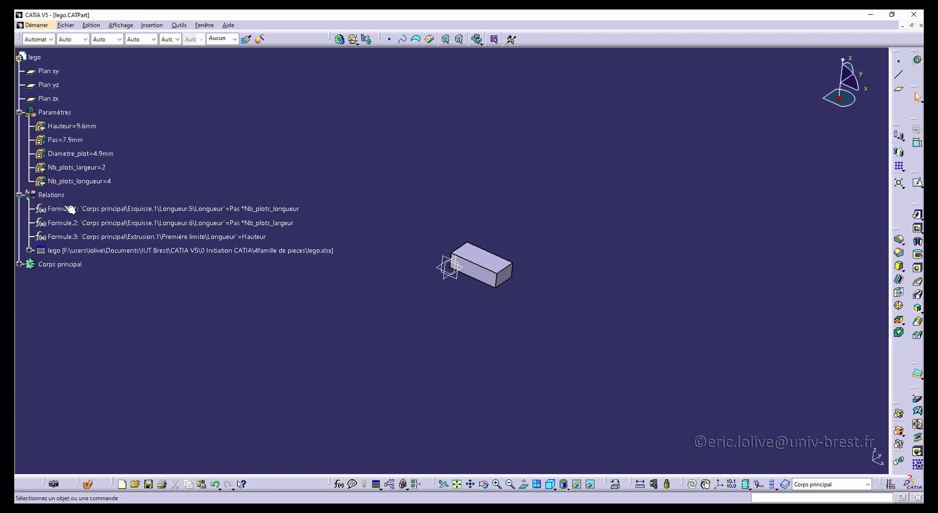
left_click(107, 253)
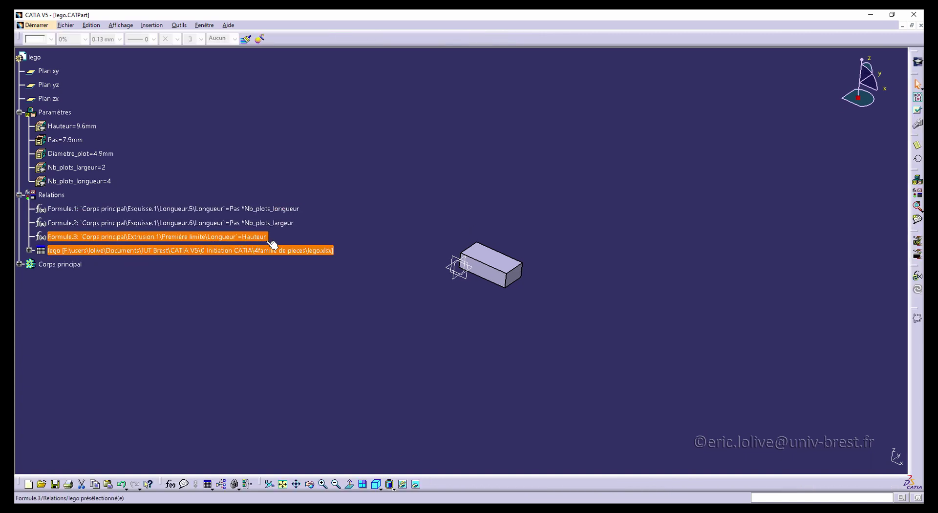
double_click(261, 250)
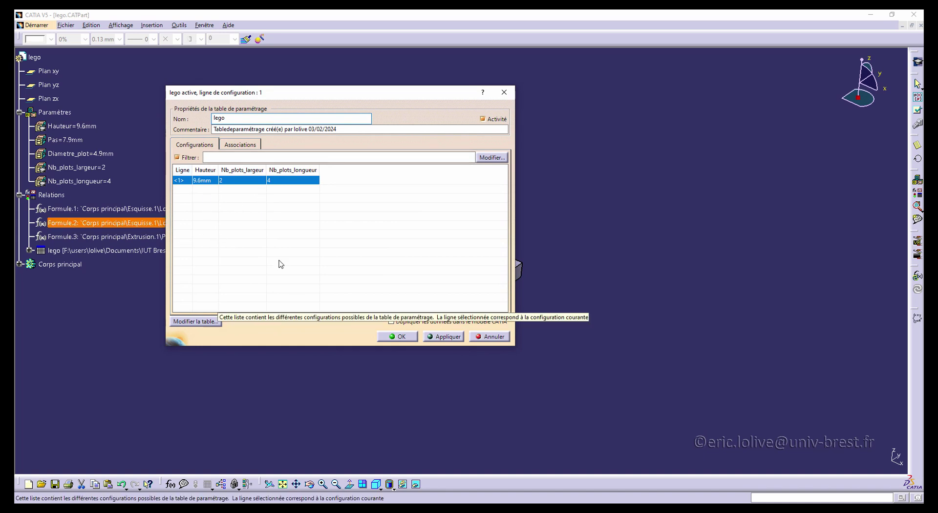
left_click(246, 145)
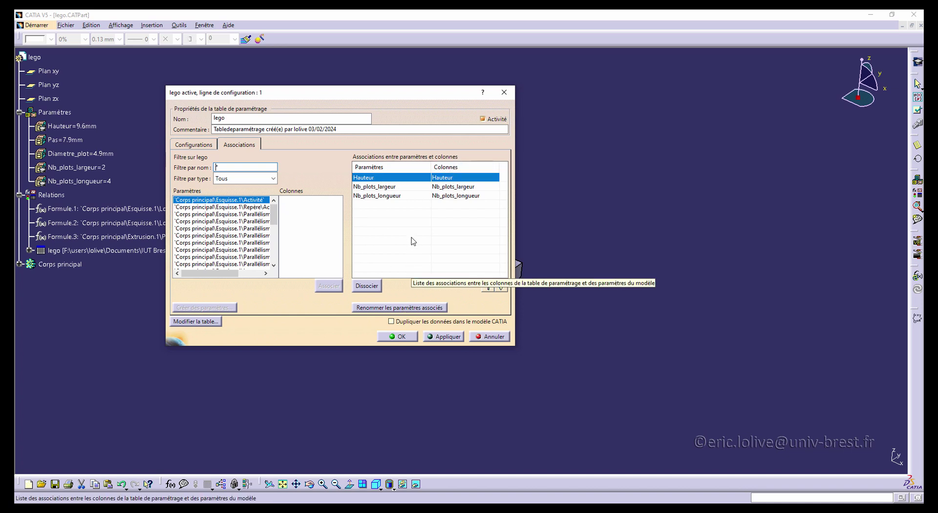
Open the design table's lego.xlsx workbook in Excel for editing.
left_click(196, 321)
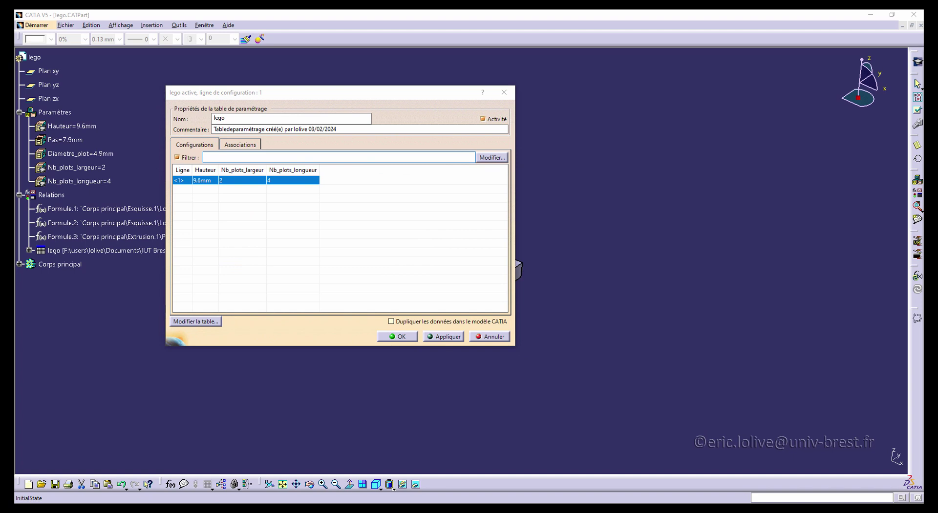
left_click(213, 321)
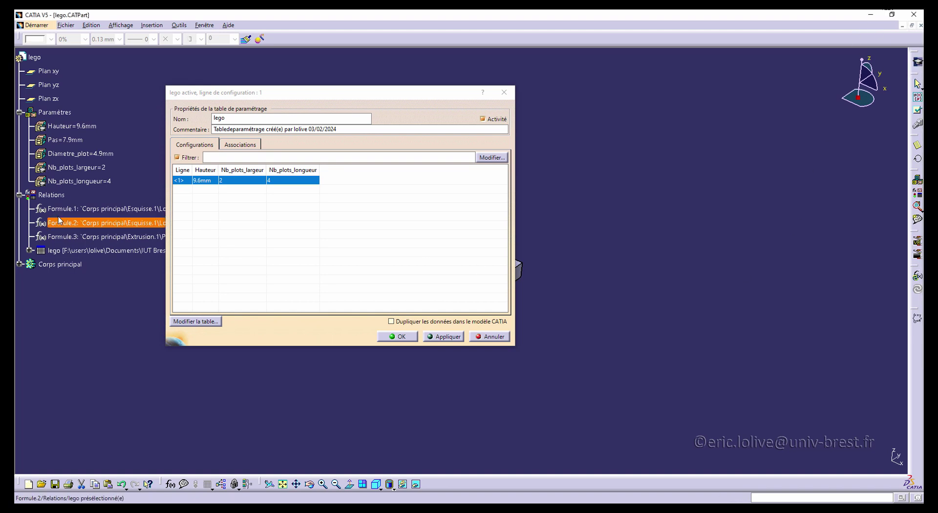
left_click(202, 324)
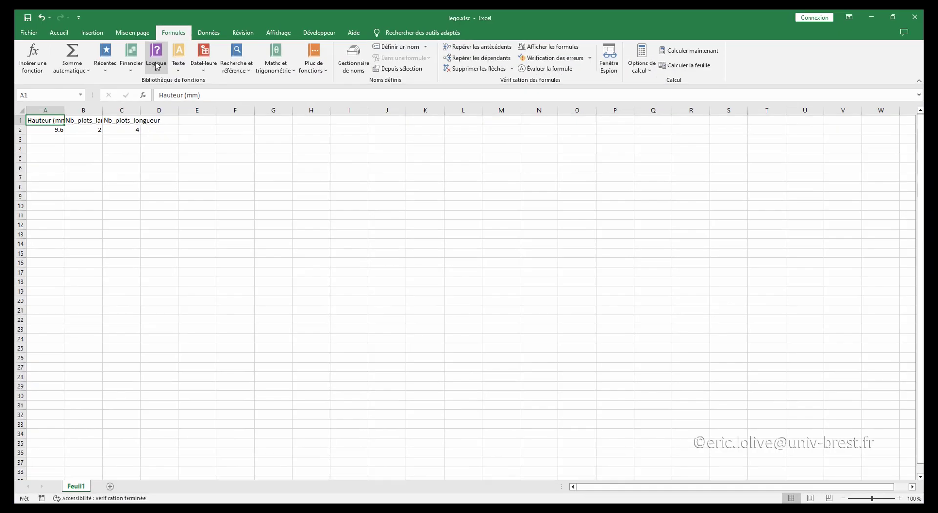
left_click(212, 198)
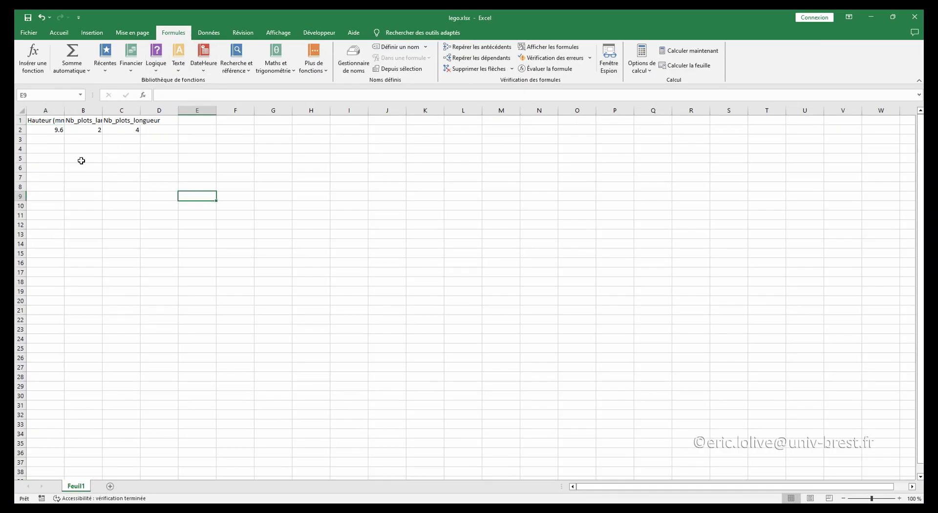
Insert two empty columns before the Hauteur column.
left_click(50, 110)
right_click(50, 110)
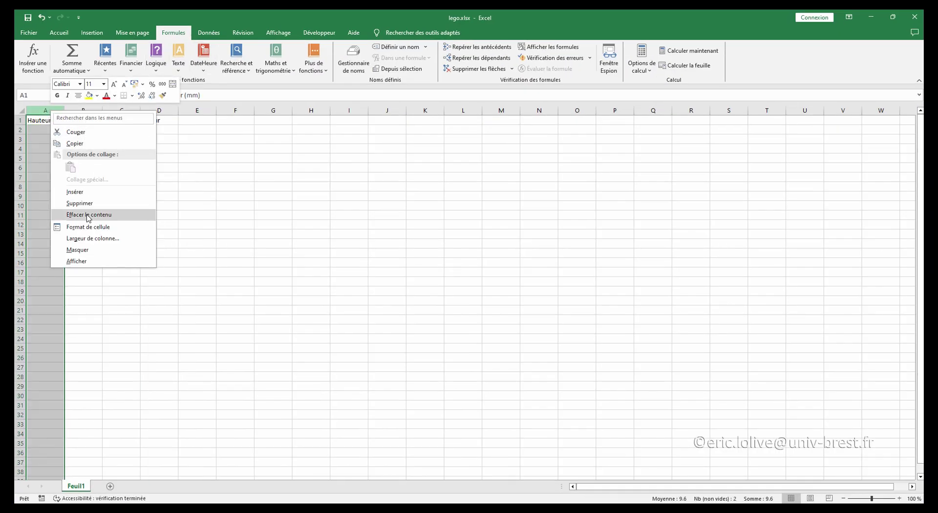
left_click(74, 191)
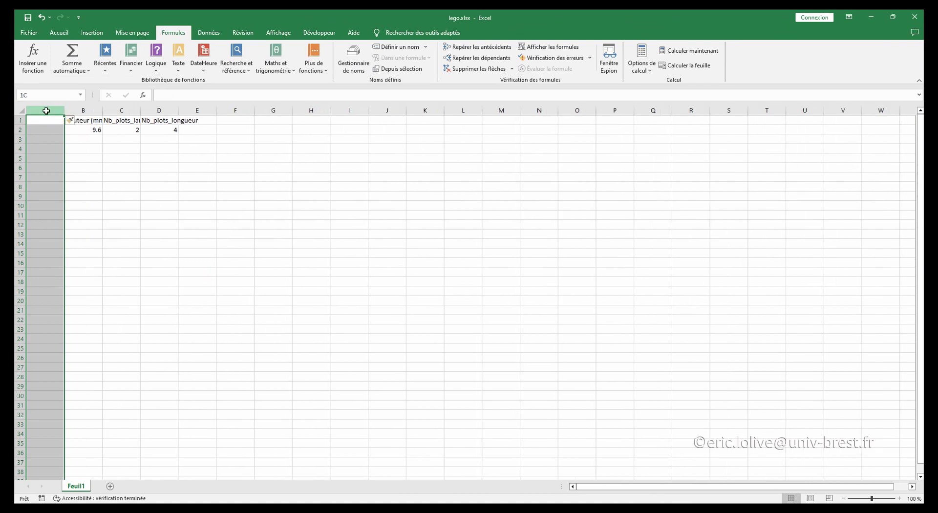
right_click(46, 110)
left_click(87, 191)
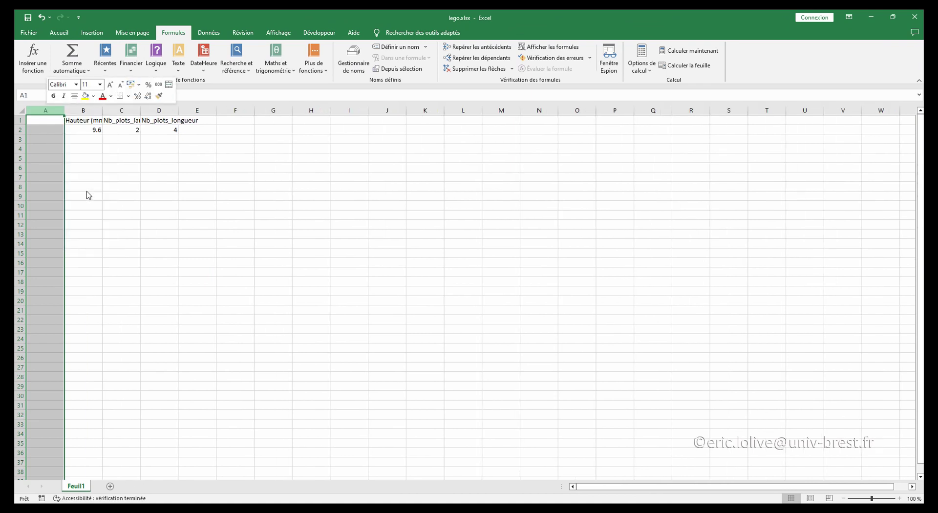
Paste the PartNumber and Désignation columns for parts 1 to 8 (2*2GH to 2*8ph) starting at cell A1.
left_click(44, 122)
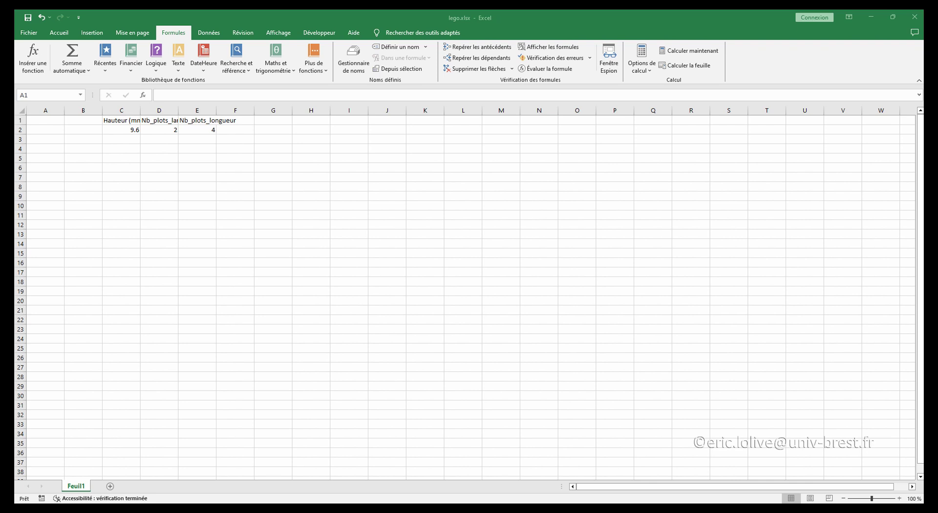
key("ctrl+c")
left_click(49, 123)
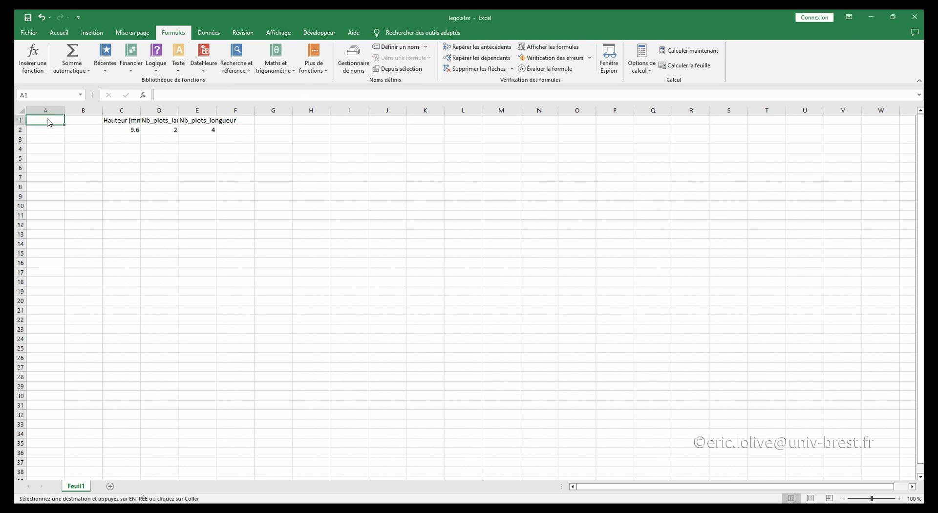
key("ctrl+v")
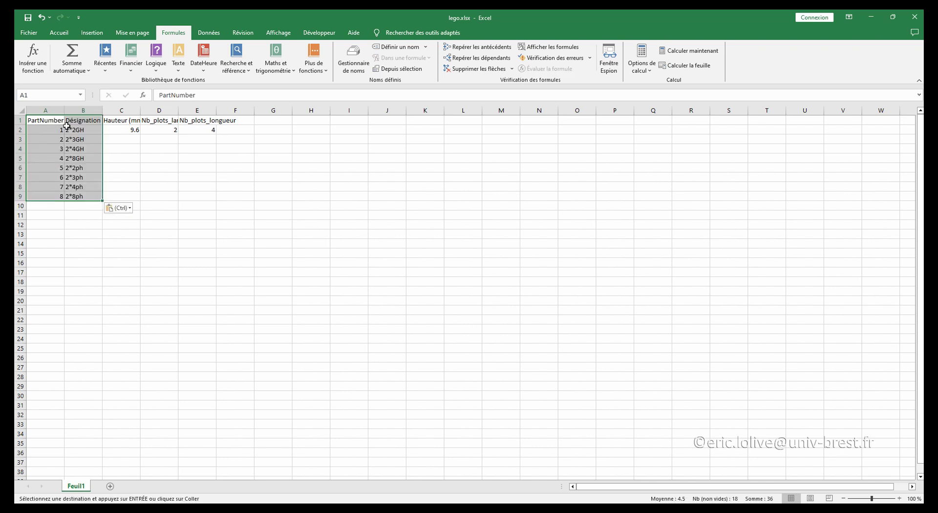
Paste the eight parts' values: Hauteur 9.6 for parts 1–4 and 3.2 for 5–8, Nb_plots_largeur 2, Nb_plots_longueur 2, 3, 4, 8 repeated.
left_click(39, 122)
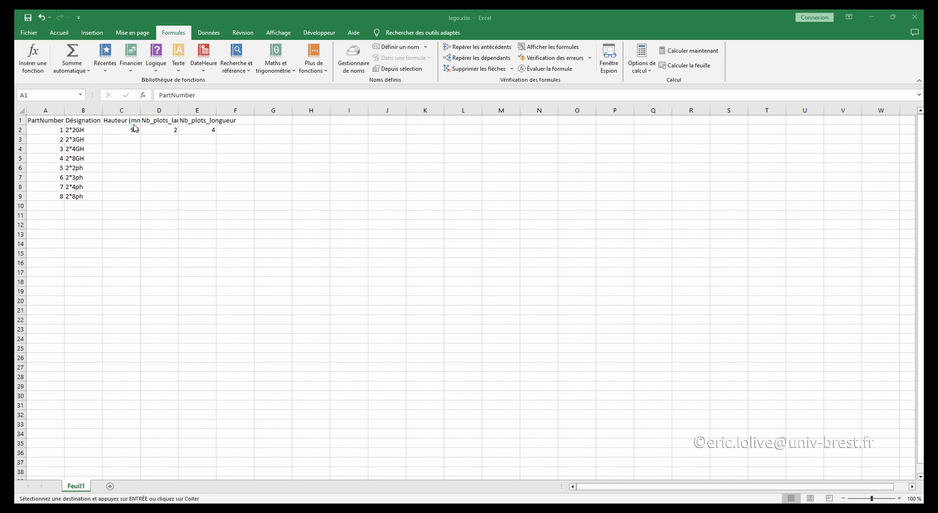
left_click(135, 128)
key("ctrl+v")
left_click(384, 251)
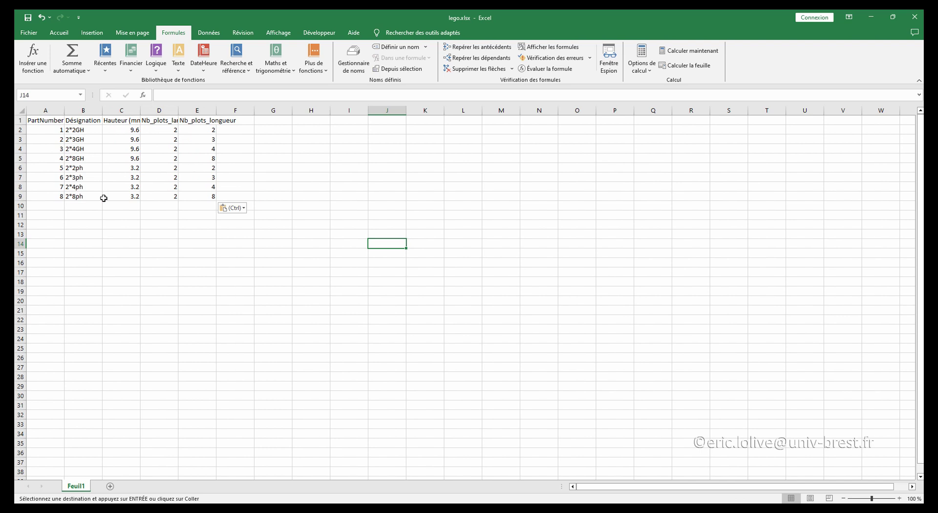
left_click(302, 279)
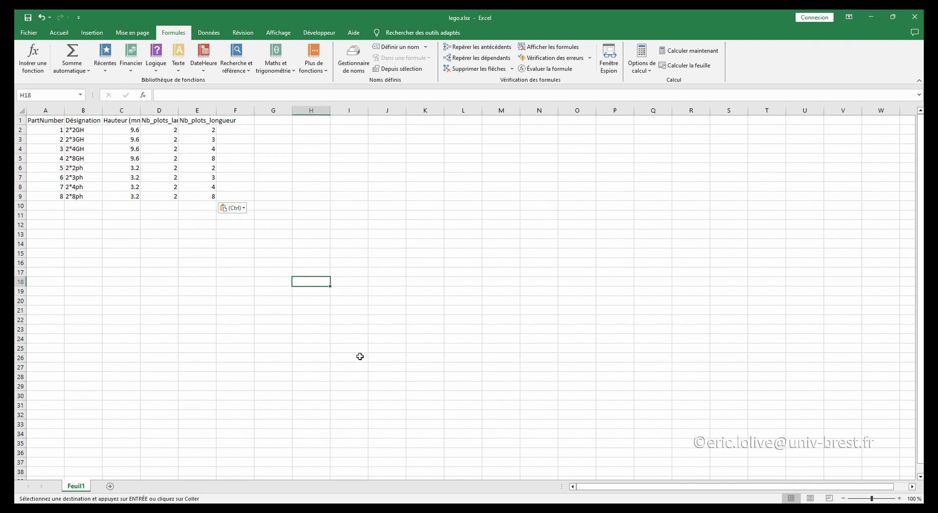
Close lego.xlsx with its changes saved, return to CATIA and dismiss the design table's synchronization report.
left_click(914, 17)
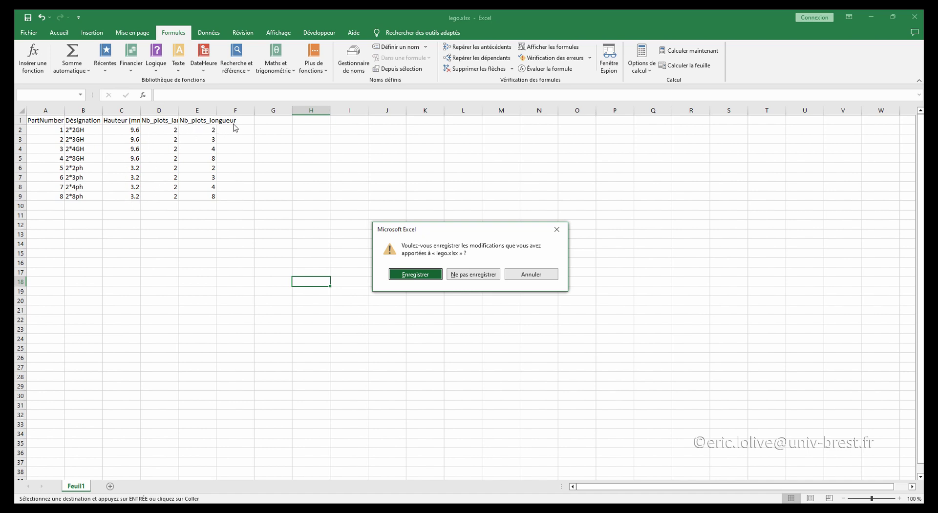
left_click(426, 276)
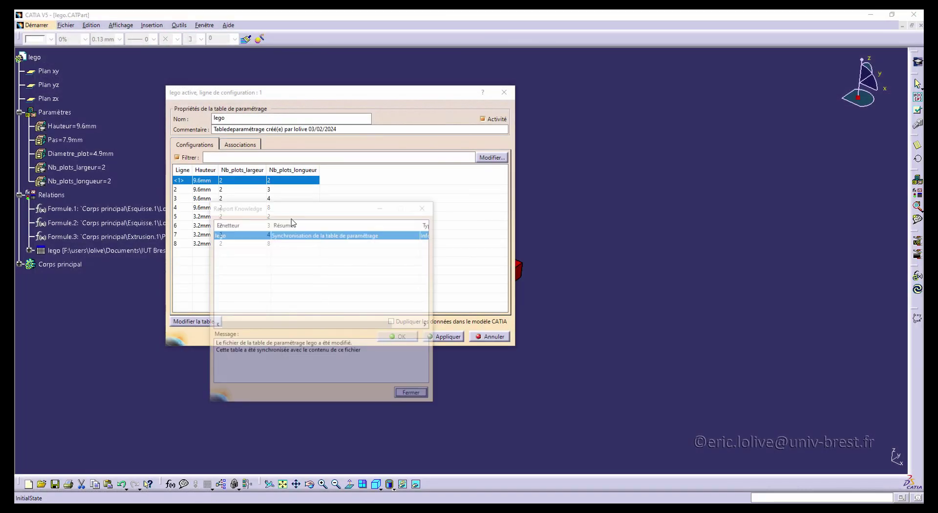
left_click(413, 395)
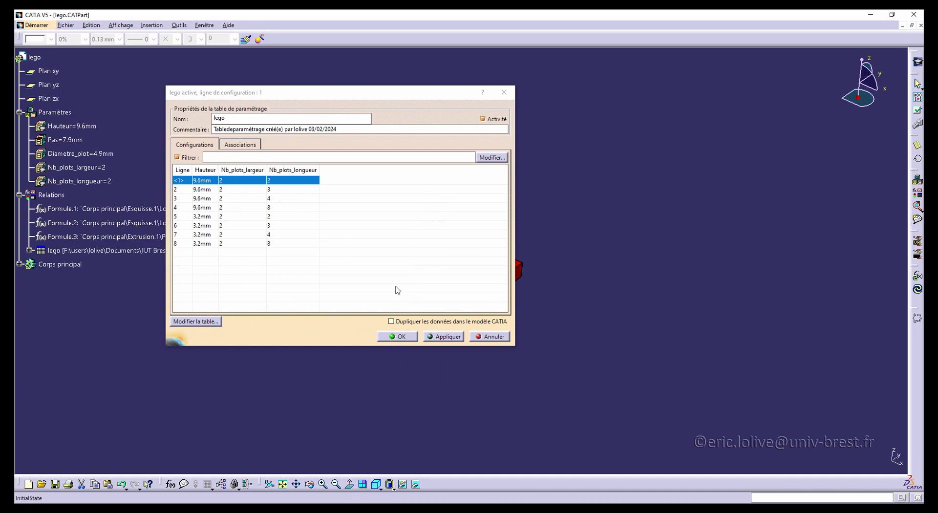
Test the design table by applying configuration lines 2, 4, 6, 7 and 8 to the brick in turn.
left_click_drag(357, 93, 715, 77)
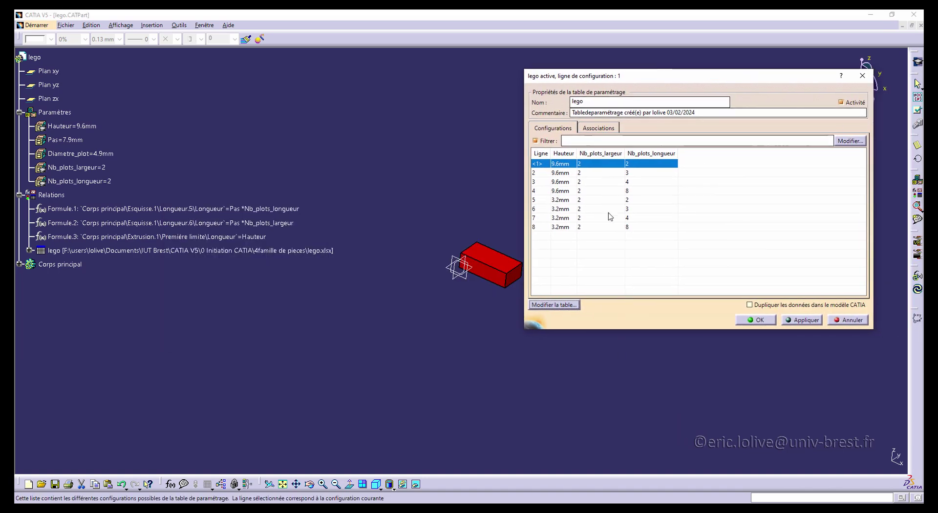
left_click(572, 173)
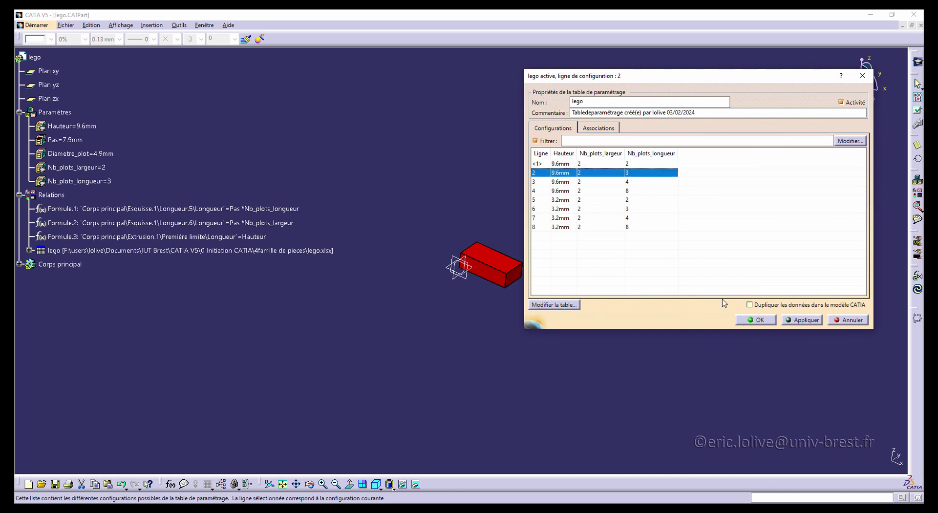
left_click(802, 321)
left_click(570, 190)
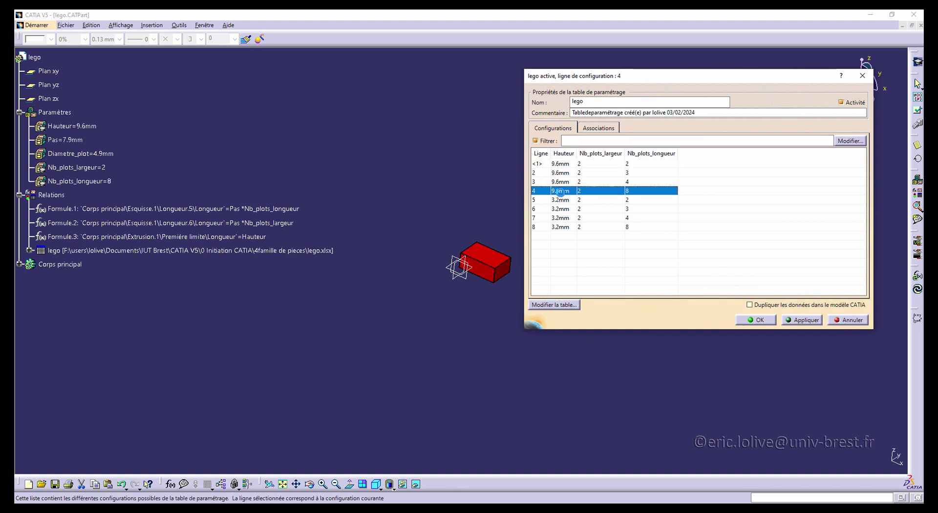
left_click(803, 322)
left_click(555, 209)
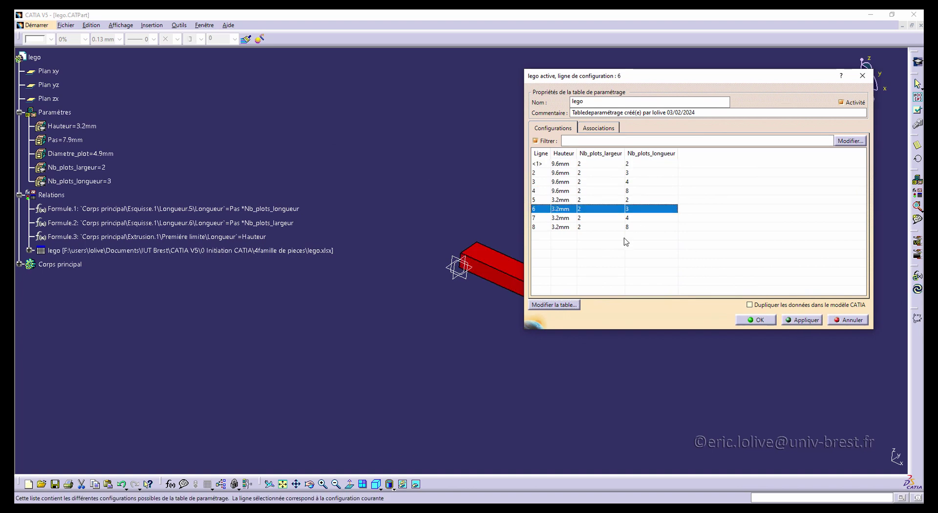
left_click(802, 322)
left_click_drag(626, 76, 698, 79)
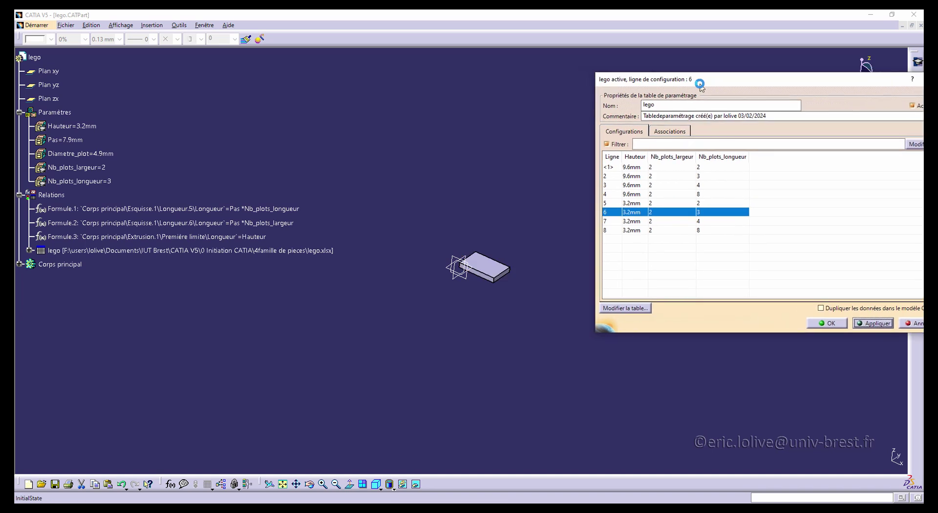
left_click(656, 221)
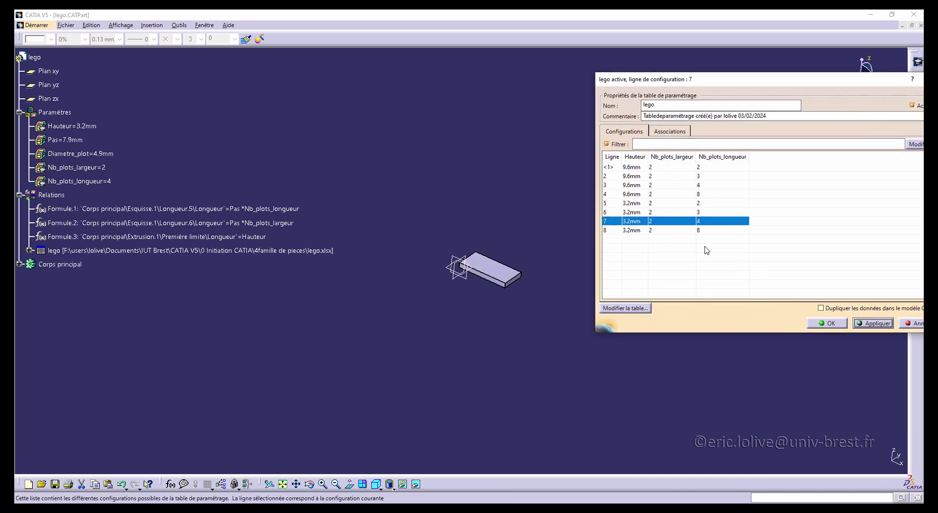
left_click(660, 230)
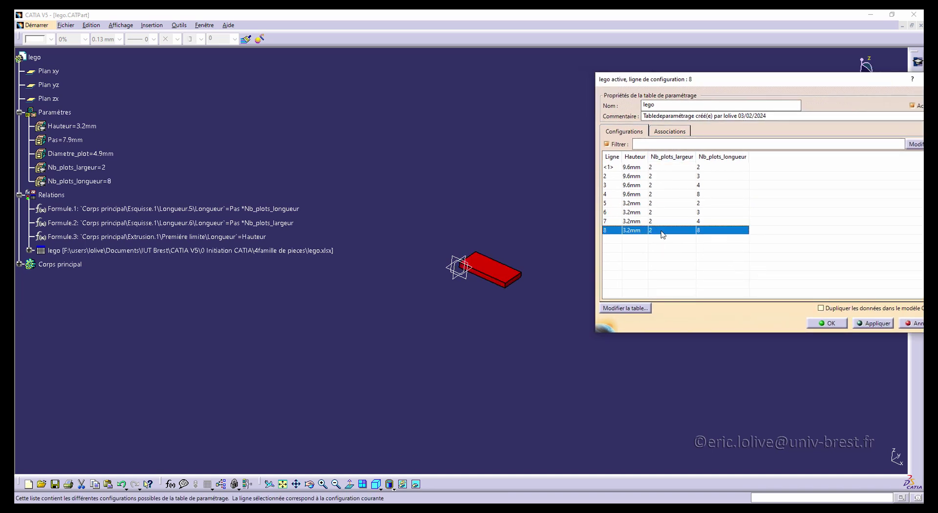
left_click(873, 324)
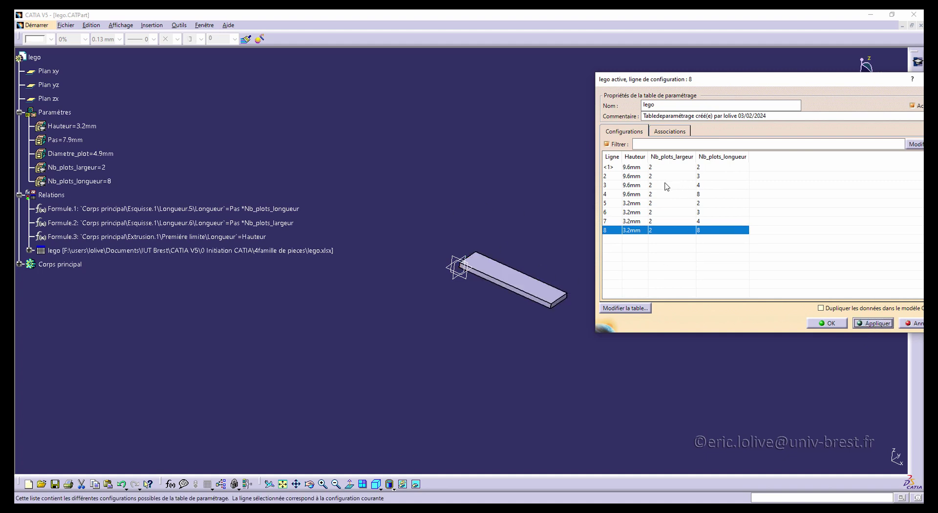
Apply configuration line 4 to the brick and accept the design table.
left_click(651, 194)
left_click(874, 325)
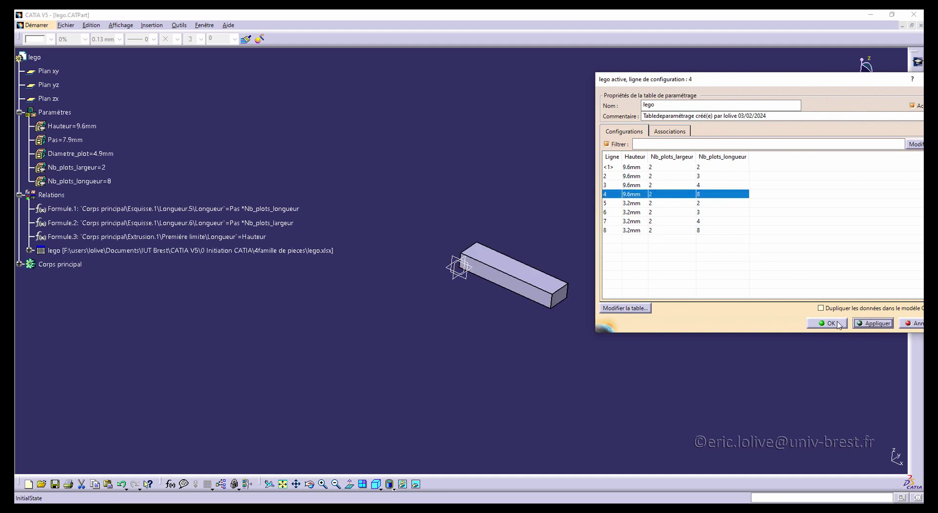
left_click(817, 322)
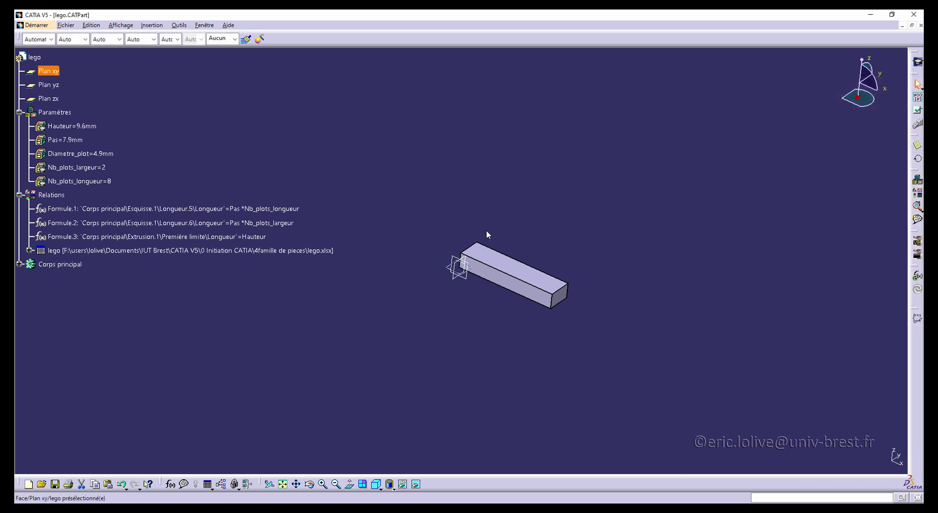
Expand Corps principal in the specification tree to show Extrusion.1 and Esquisse.1.
middle_click_drag(409, 168, 455, 282)
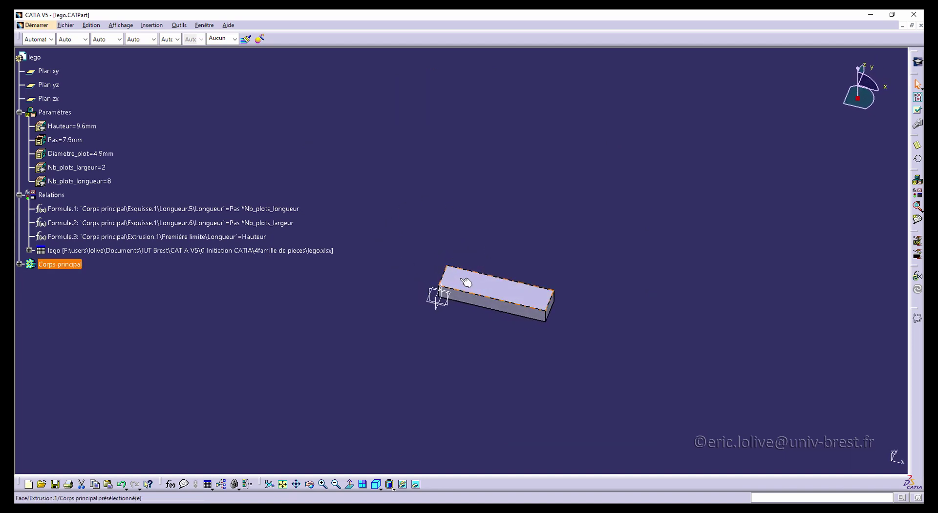
left_click(455, 282)
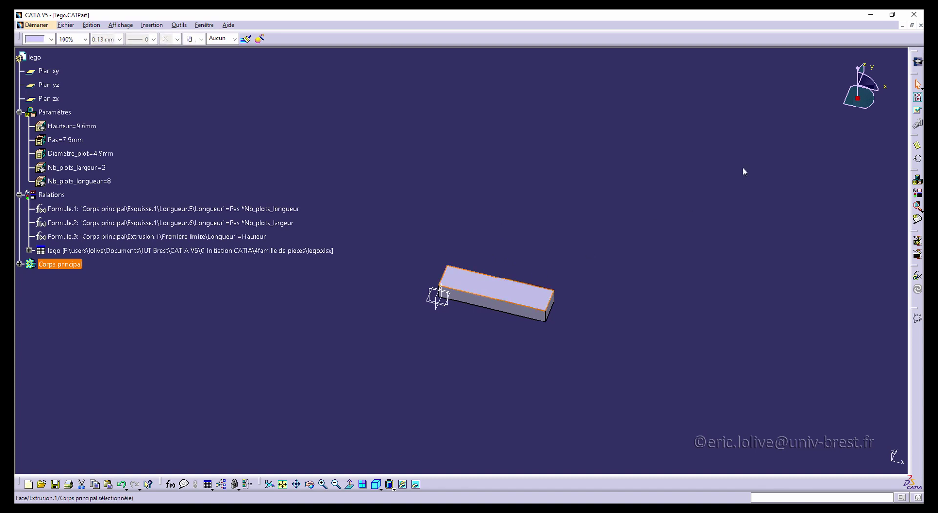
left_click(23, 264)
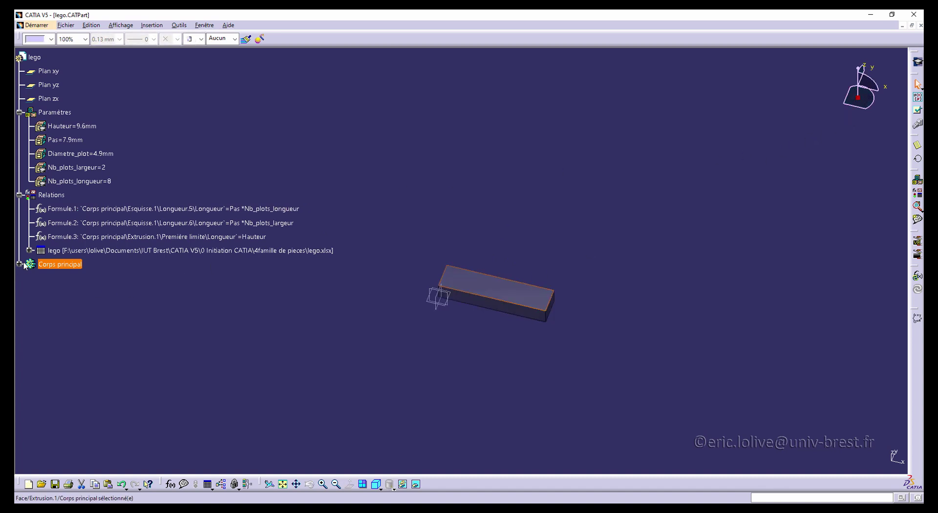
left_click(20, 264)
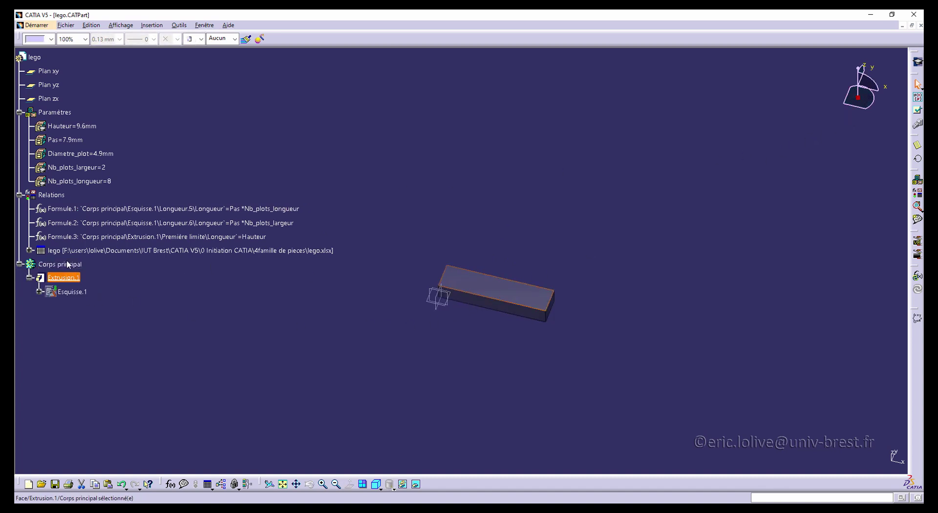
left_click(21, 251)
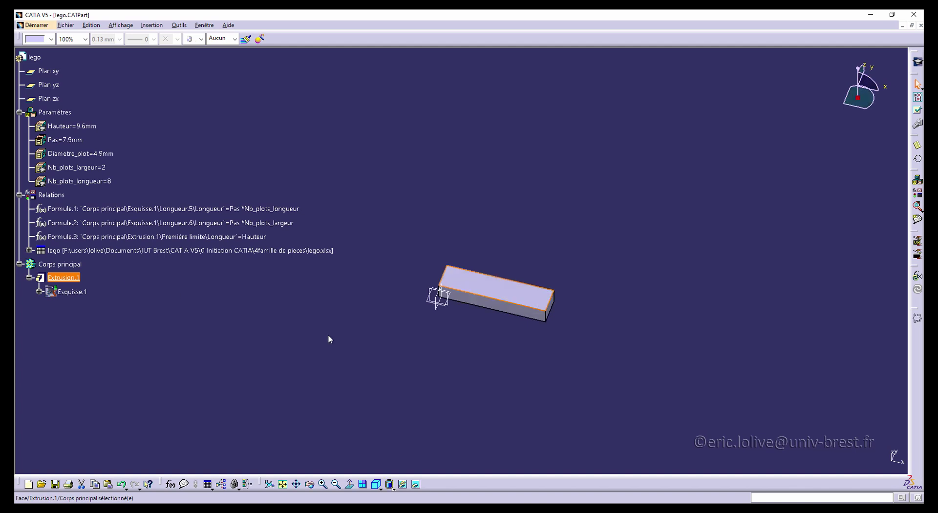
Switch to the Part Design workbench through the brick's Extrusion.1 and clear the selection.
left_click(374, 356)
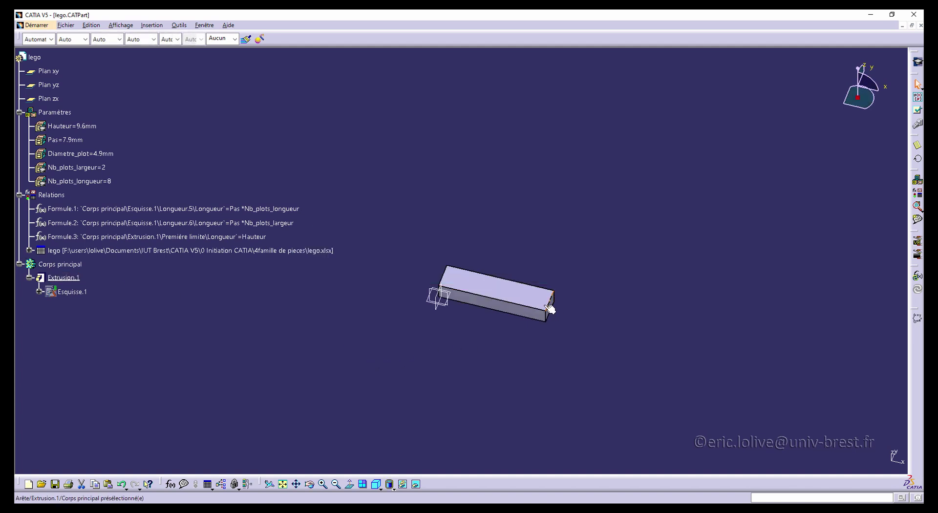
left_click(480, 287)
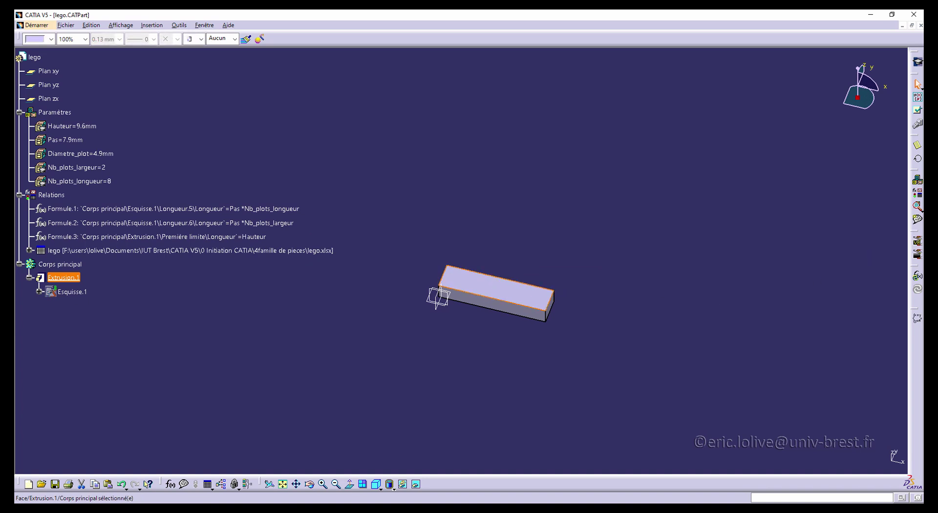
double_click(503, 294)
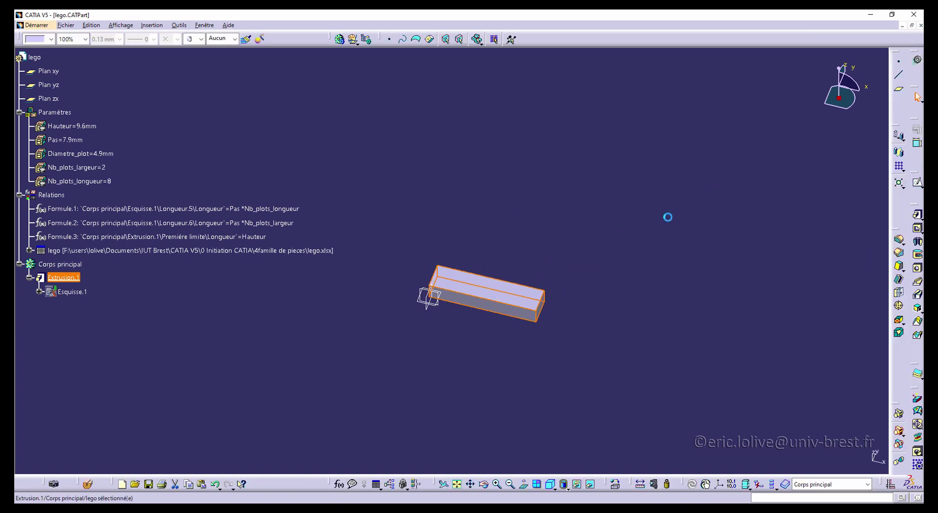
left_click(511, 250)
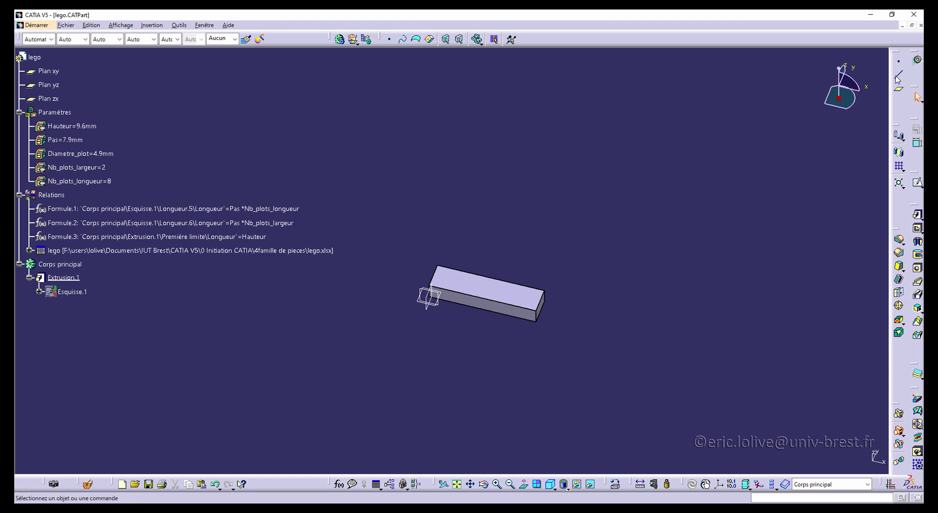
Start a sketch on the brick's upper face and draw a circle about 19 mm in diameter outside the rectangle.
left_click(463, 287)
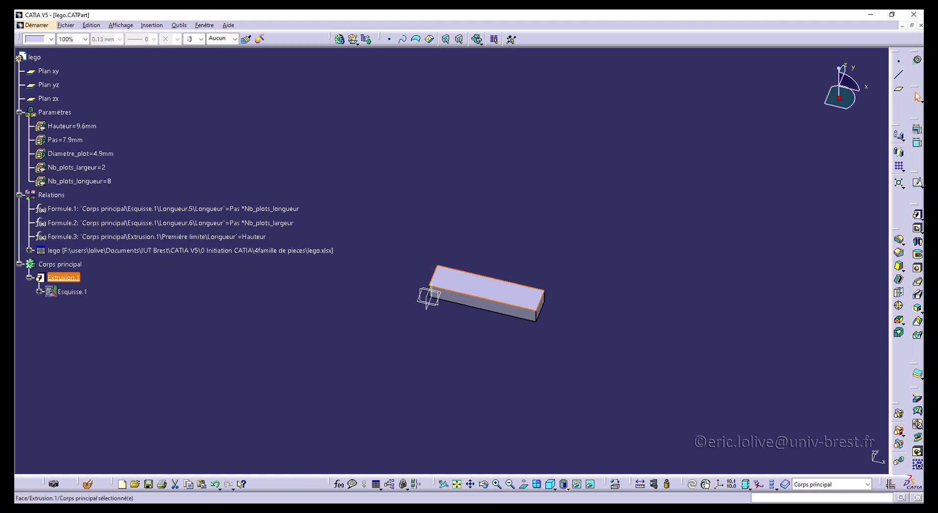
left_click(917, 183)
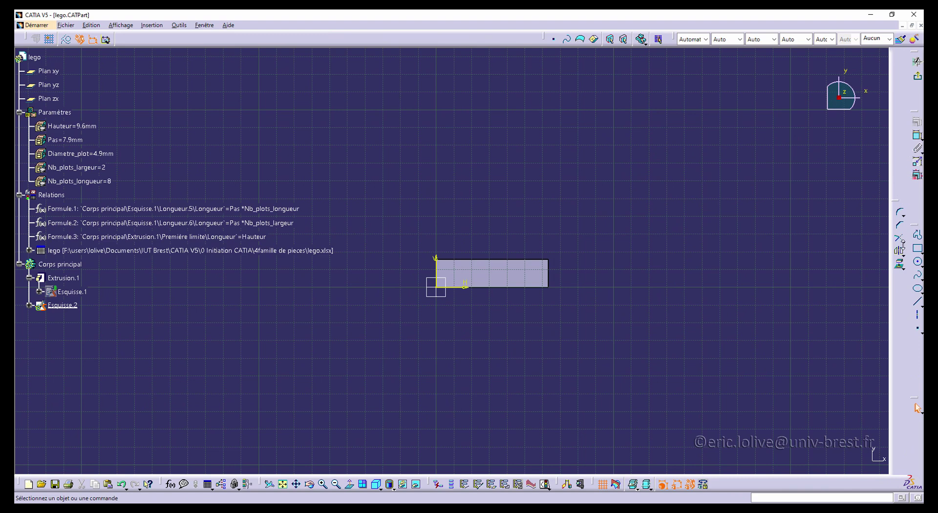
left_click(918, 260)
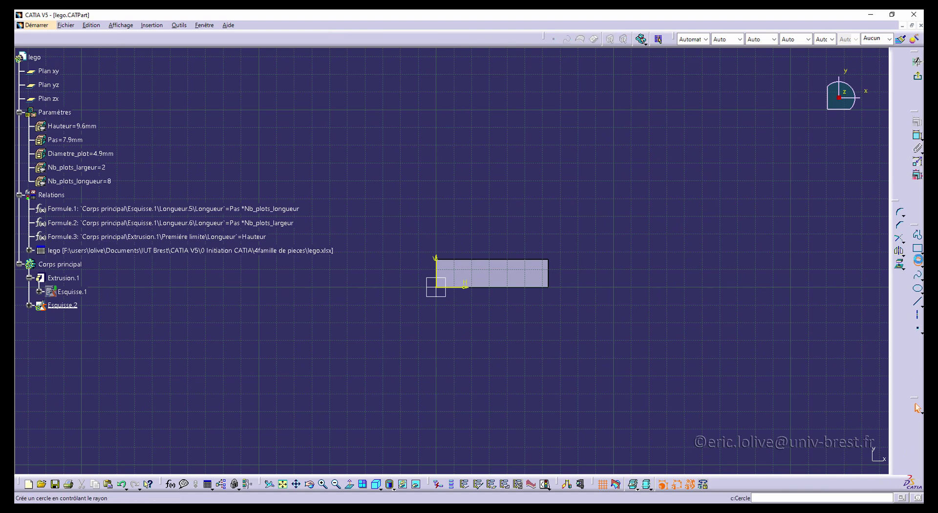
left_click(488, 208)
left_click(505, 213)
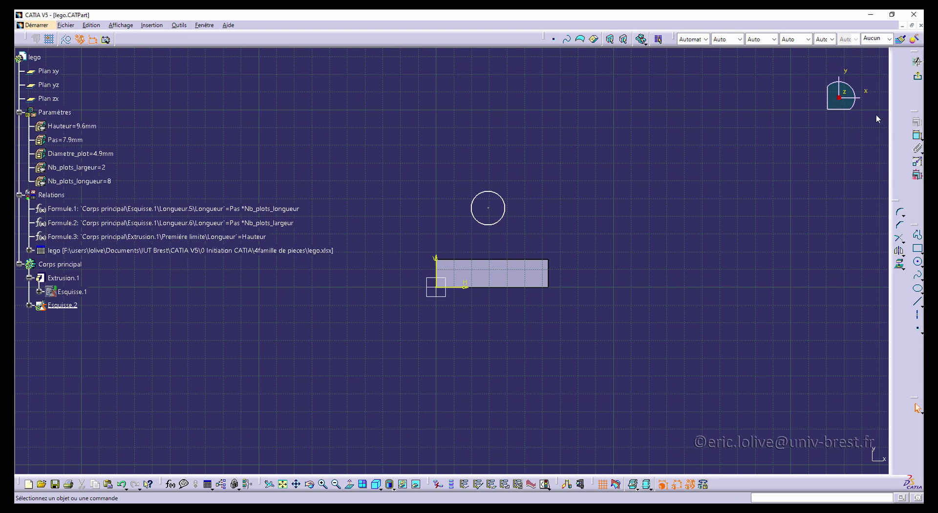
Dimension the circle and change its constraint type from Diamètre to Rayon.
left_click(917, 137)
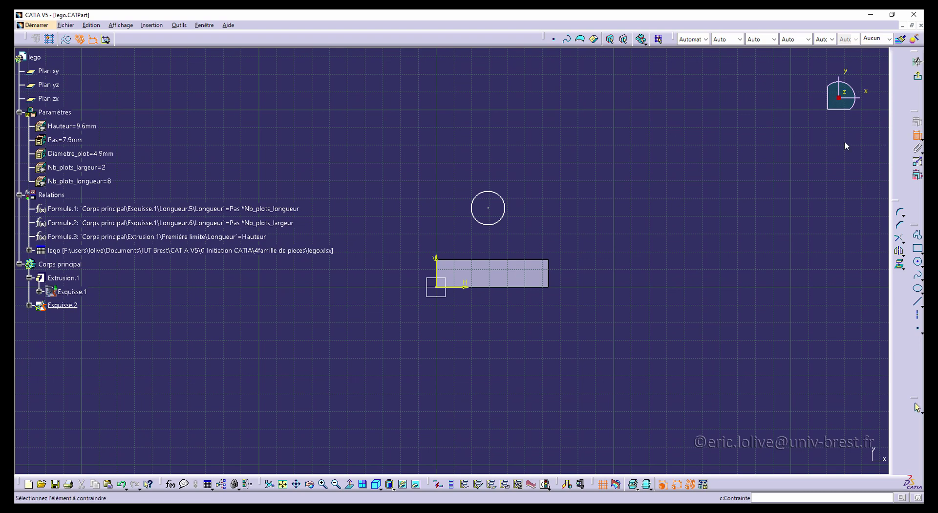
left_click(509, 205)
left_click(576, 175)
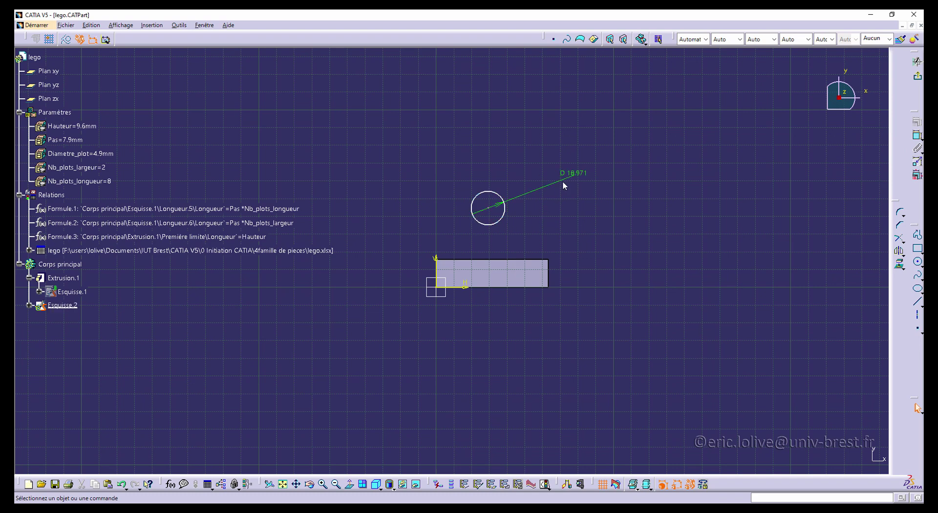
double_click(583, 179)
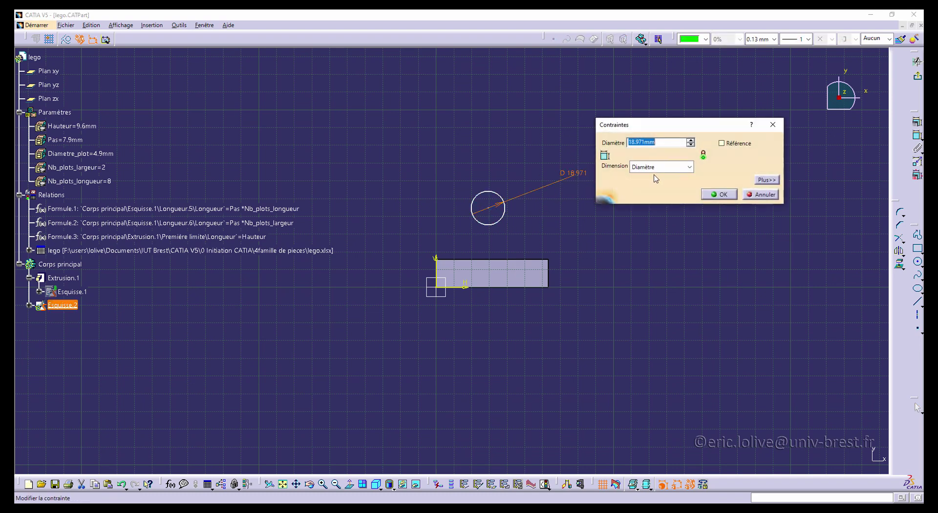
right_click(647, 143)
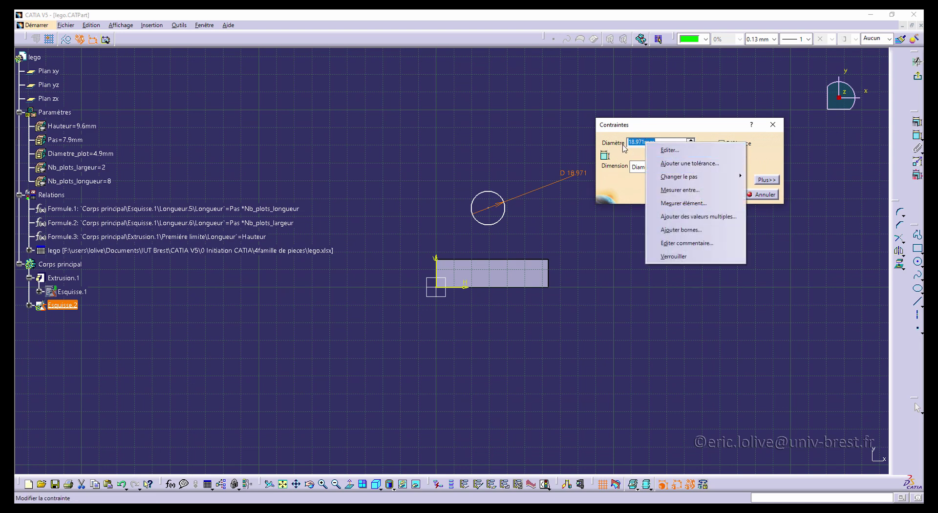
right_click(635, 142)
left_click(634, 153)
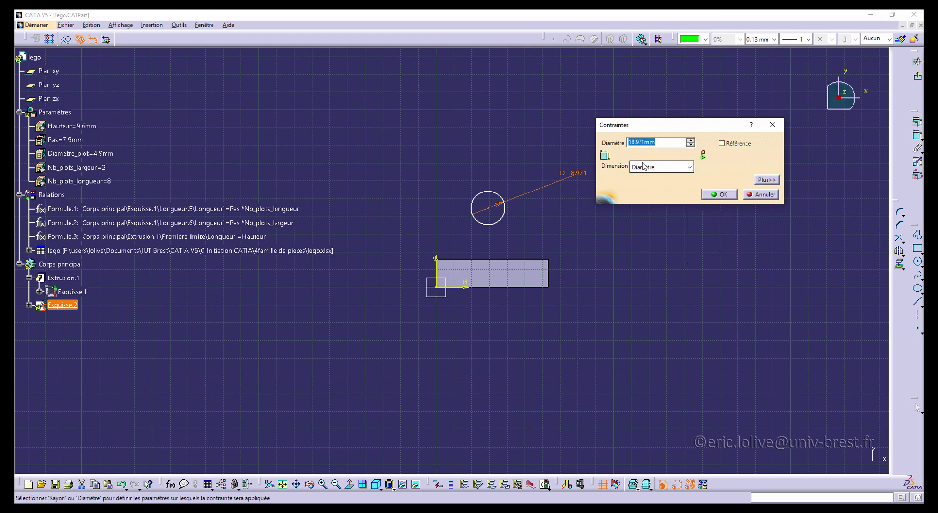
left_click(646, 167)
left_click(647, 179)
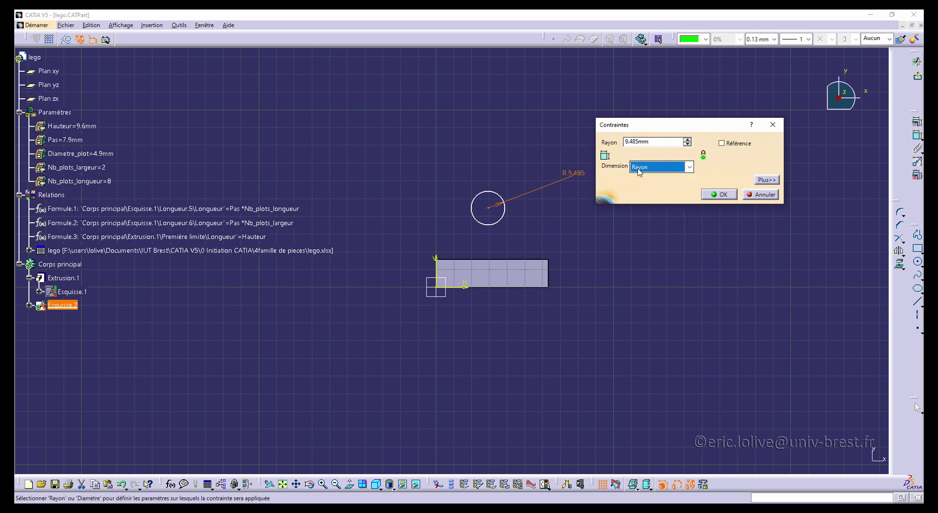
Drive the circle's radius with the formula Diametre_plot /2 and accept the constraint.
right_click(639, 143)
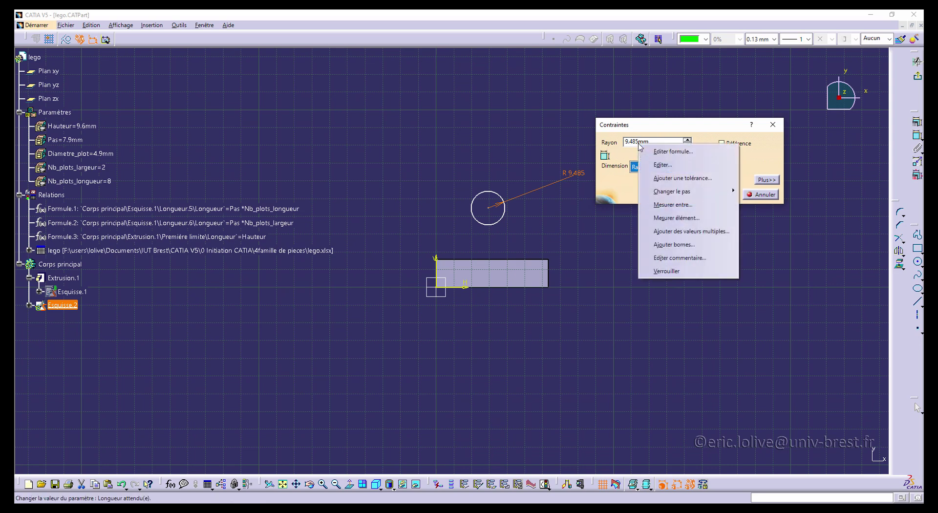
left_click(670, 154)
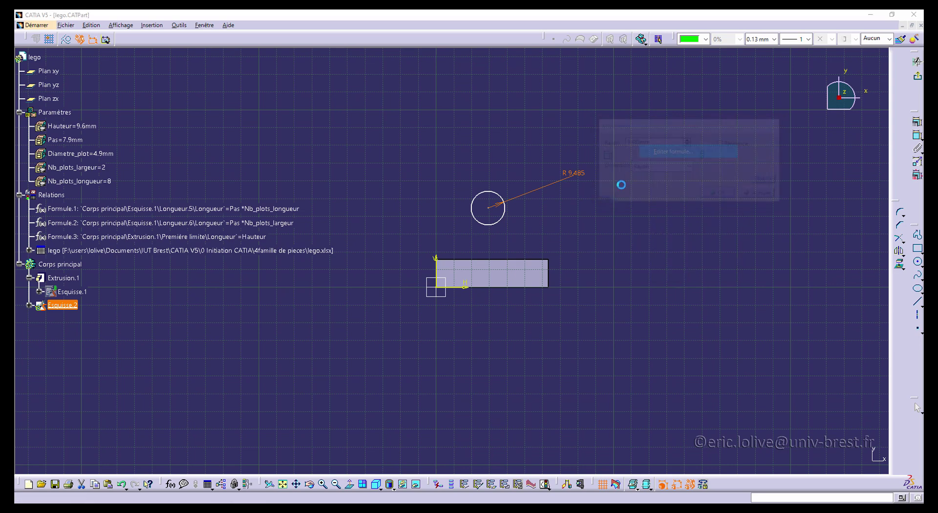
left_click_drag(501, 230, 546, 180)
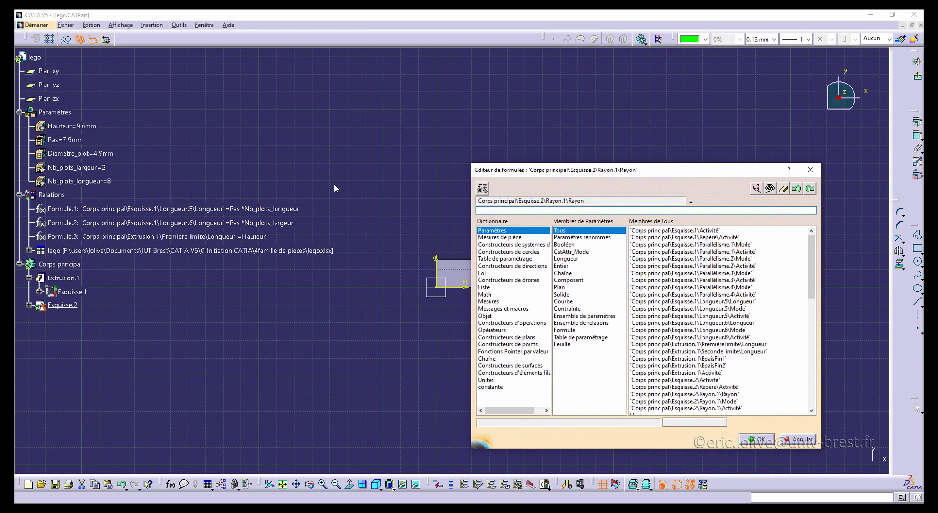
left_click(103, 152)
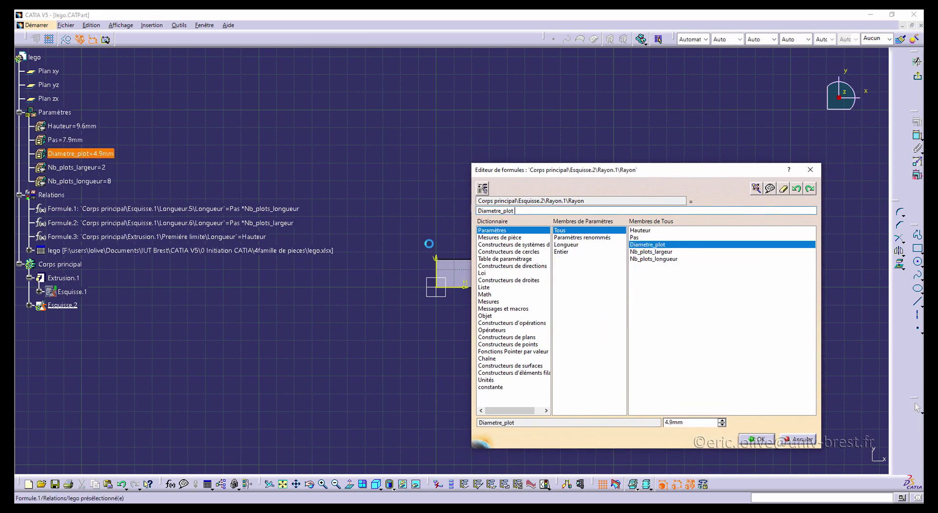
type("/2")
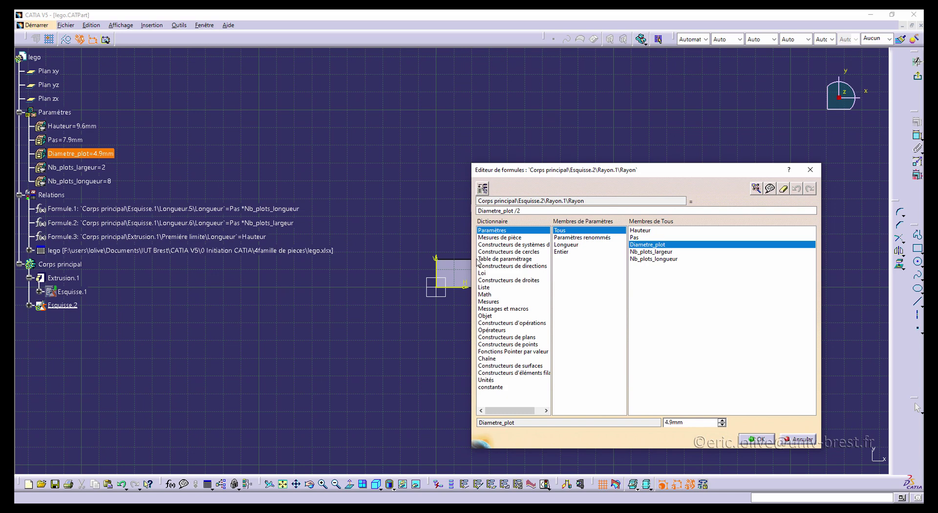
left_click(757, 441)
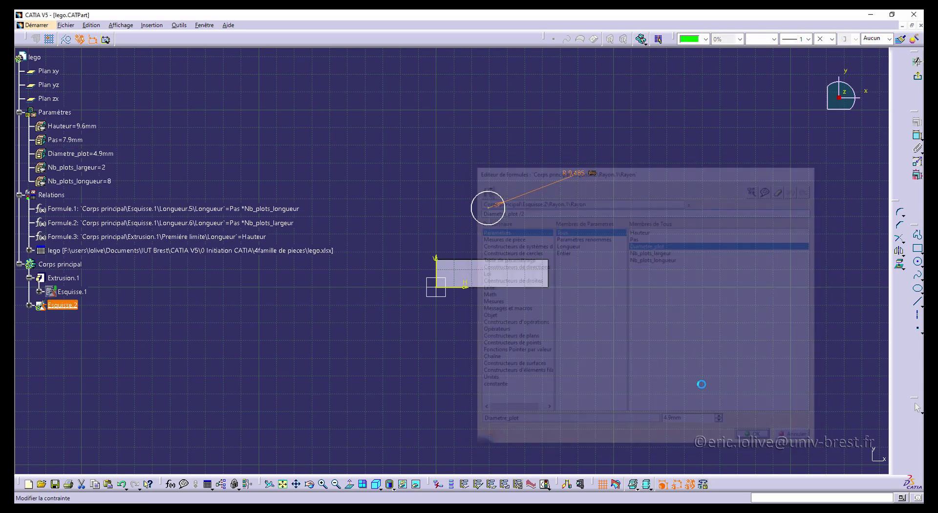
left_click(719, 194)
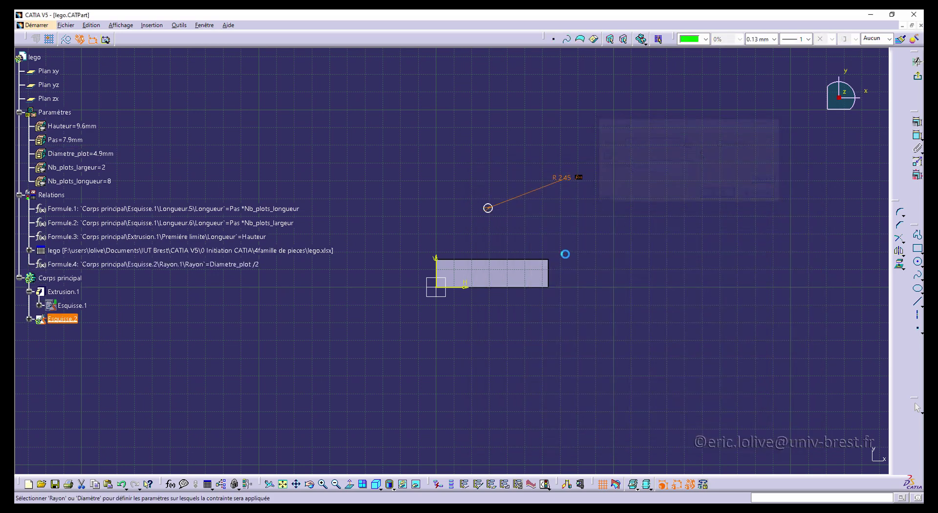
Dimension the circle's horizontal distance from the vertical axis and its vertical distance from the horizontal axis.
left_click(916, 137)
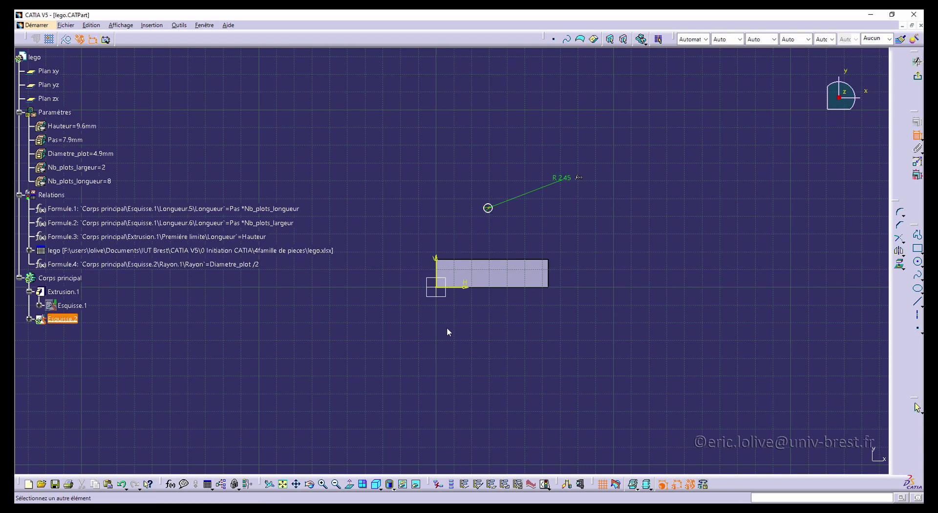
left_click(437, 293)
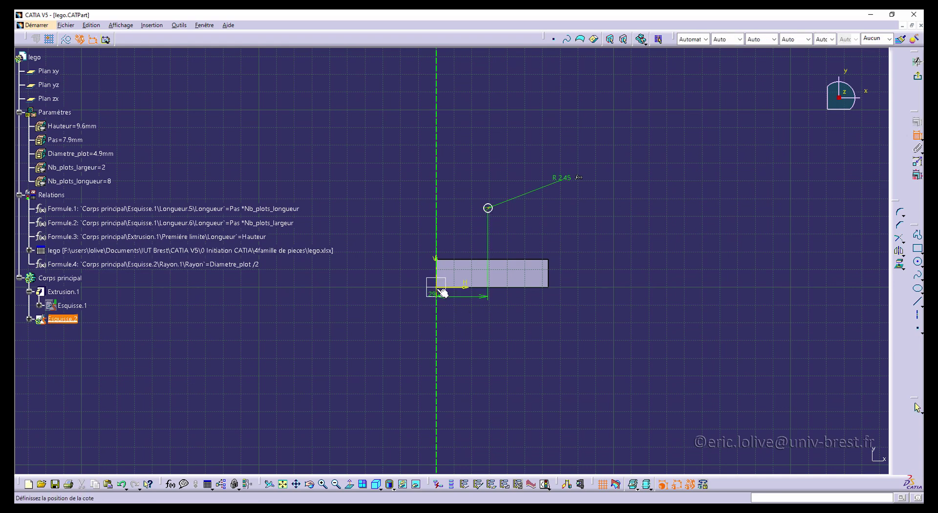
left_click(488, 208)
left_click(490, 220)
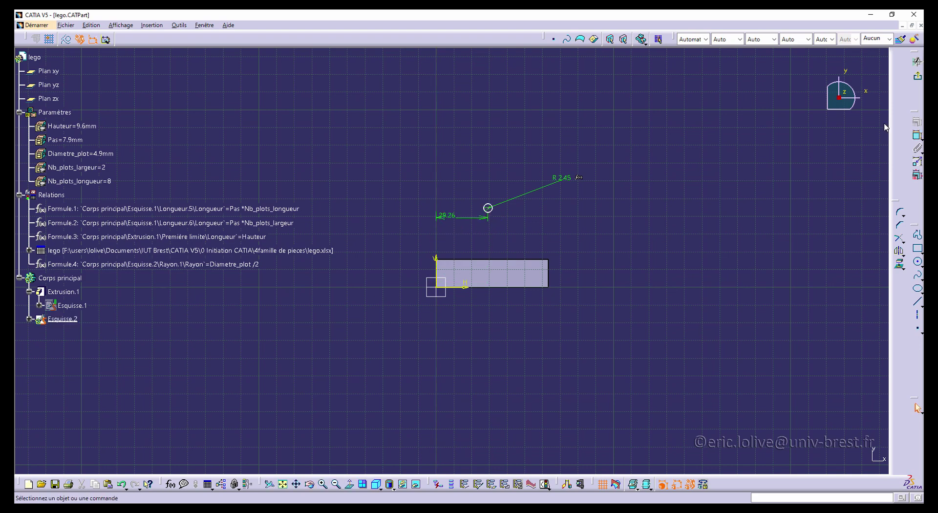
left_click(917, 136)
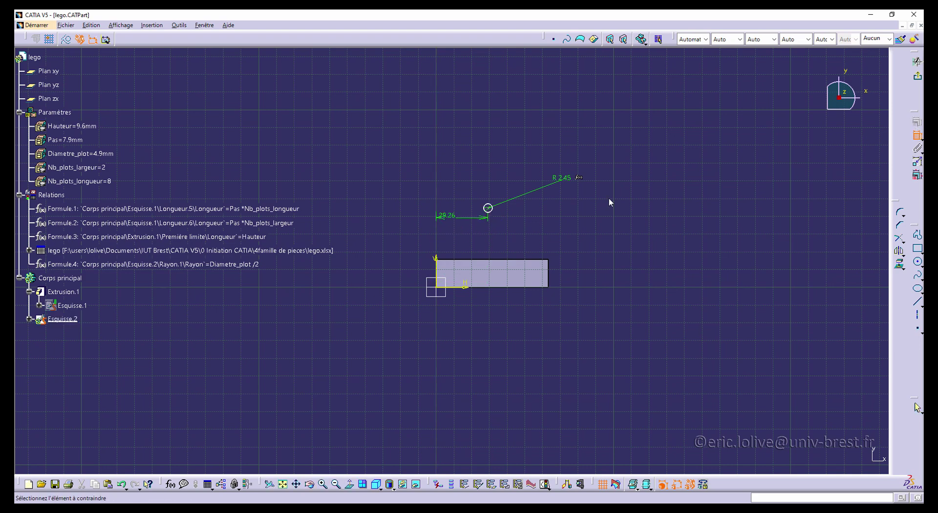
left_click(490, 209)
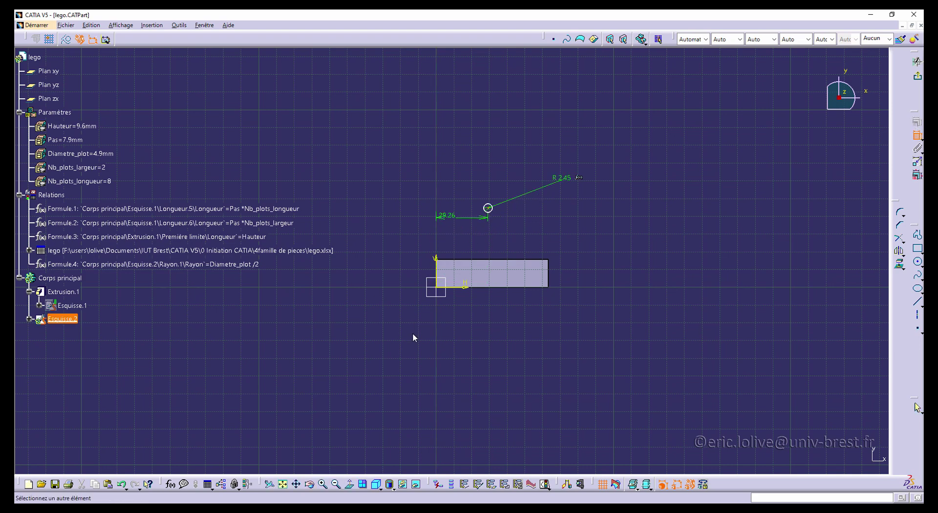
left_click(447, 288)
left_click(605, 279)
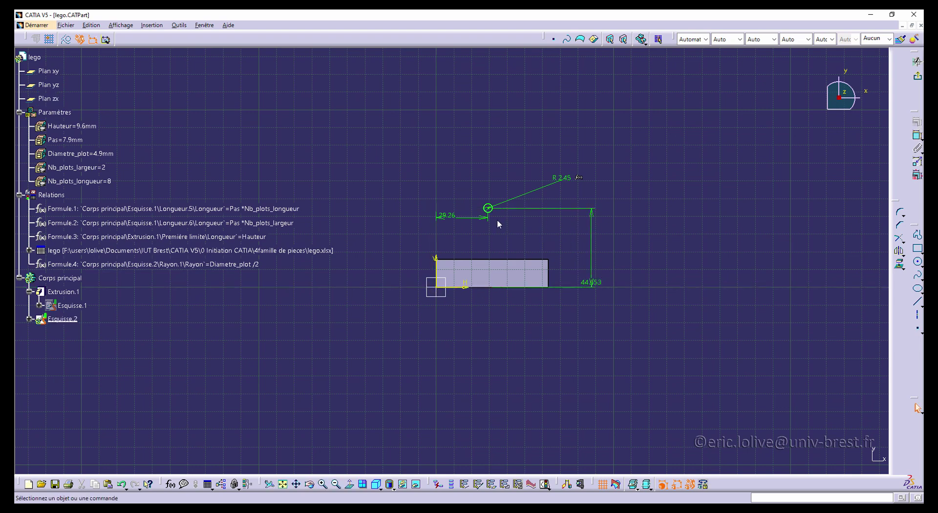
Drive the circle's horizontal distance from the vertical axis with the formula Pas /2.
double_click(447, 217)
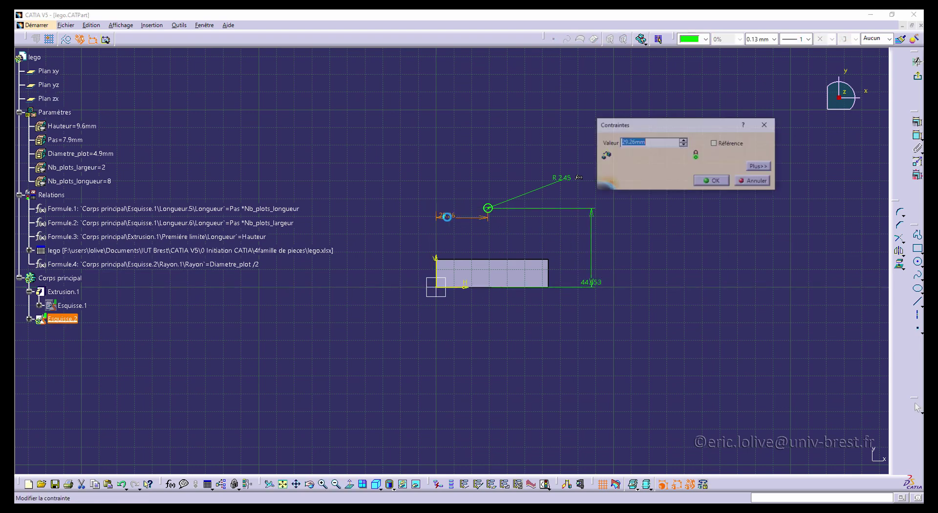
right_click(655, 142)
left_click(691, 150)
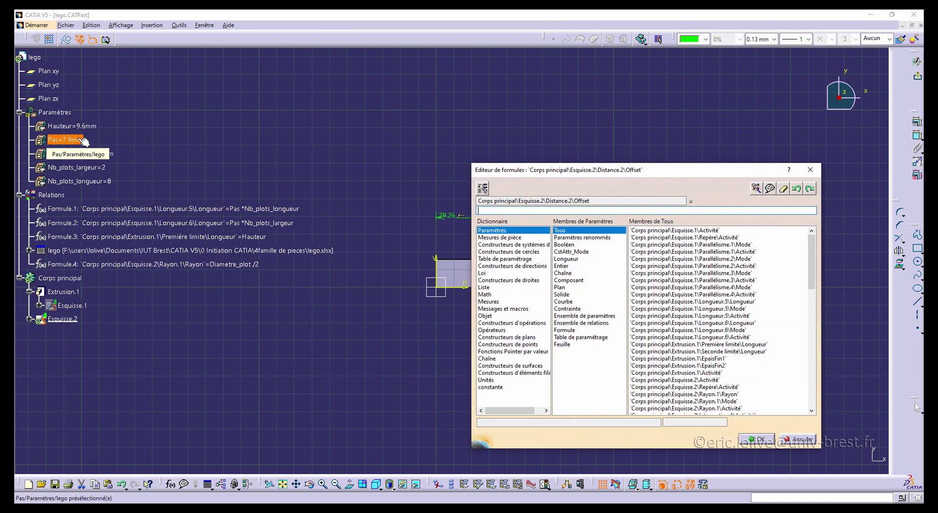
left_click(84, 141)
left_click_drag(542, 169, 632, 201)
type("/2")
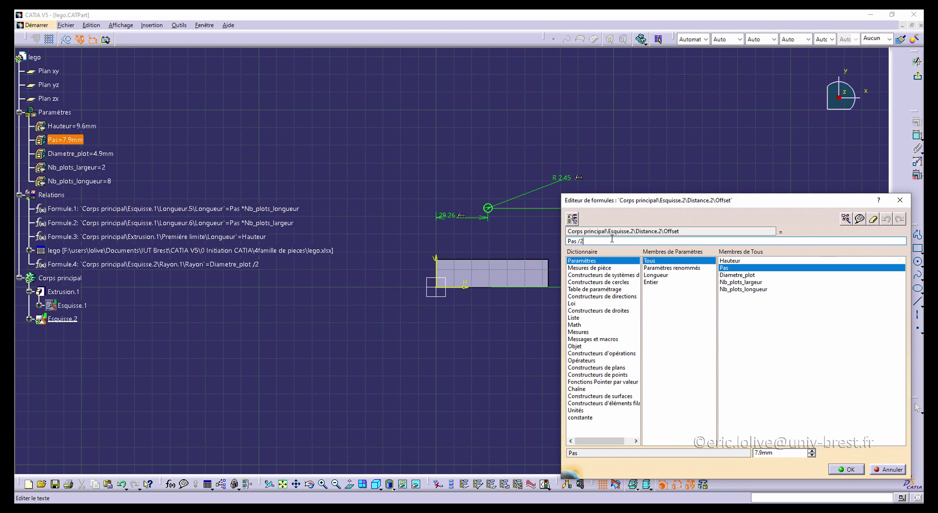
key("Return")
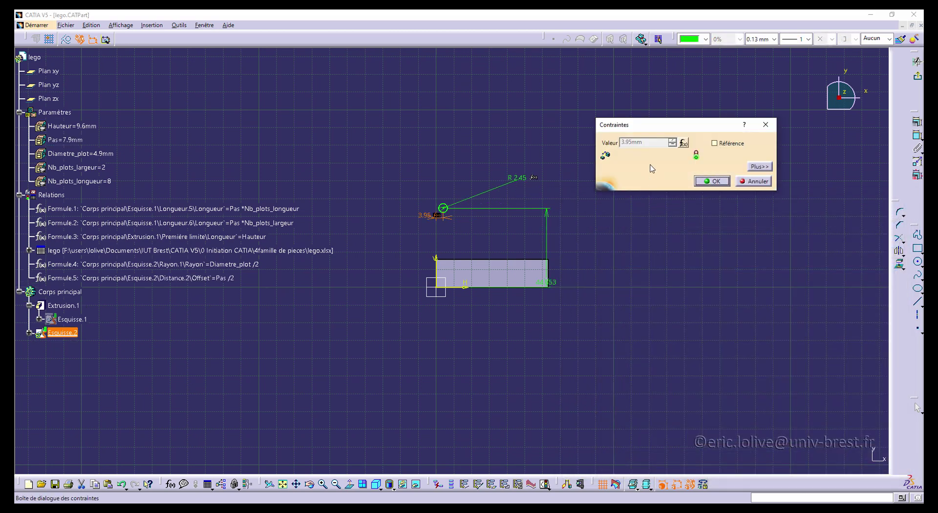
left_click(715, 181)
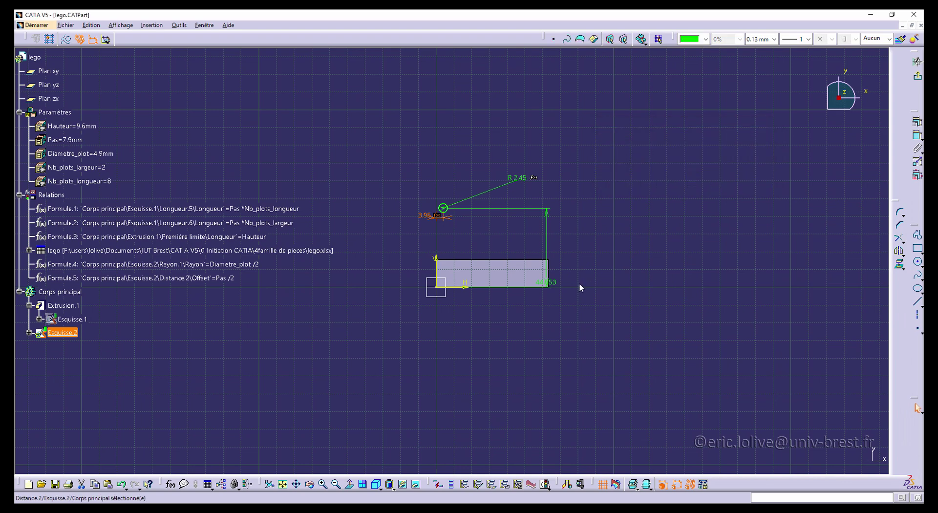
Drive the circle's vertical distance from the horizontal axis with the formula Pas /2.
double_click(551, 282)
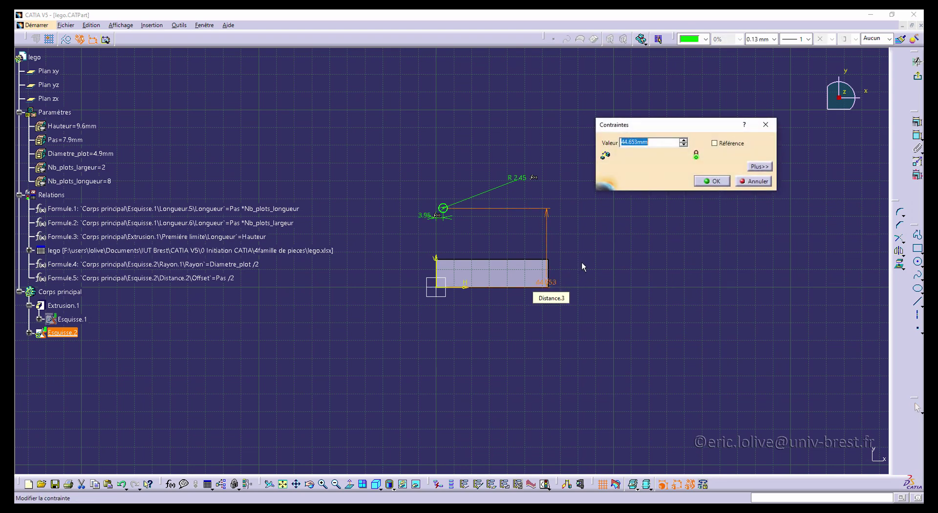
right_click(658, 142)
left_click(684, 154)
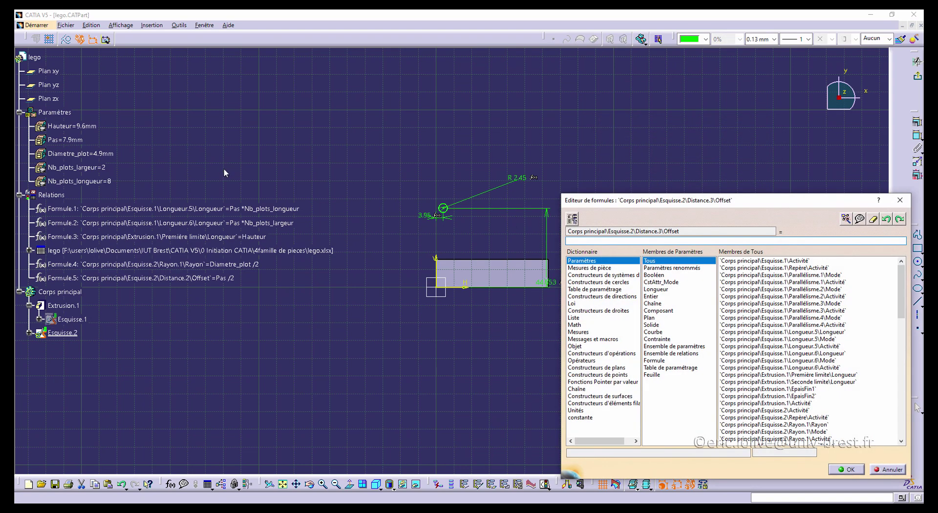
left_click(76, 141)
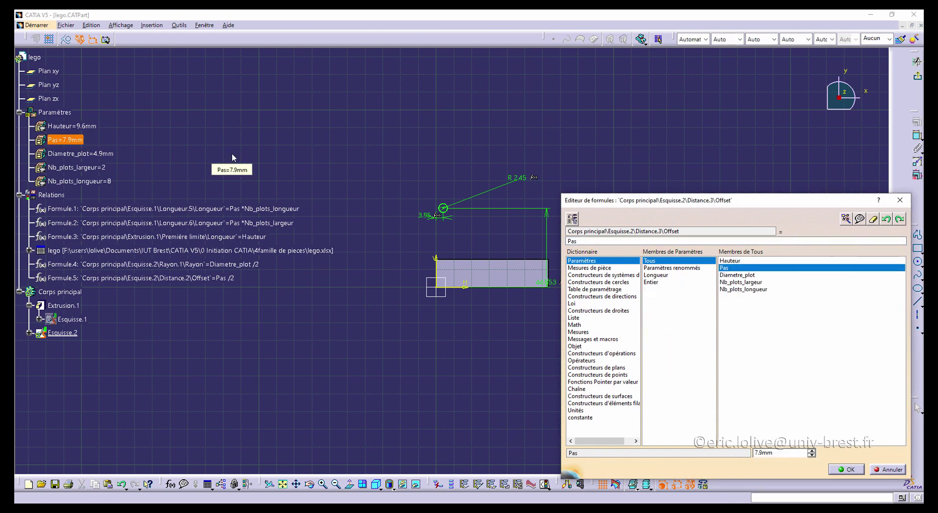
type("/2")
key("Return")
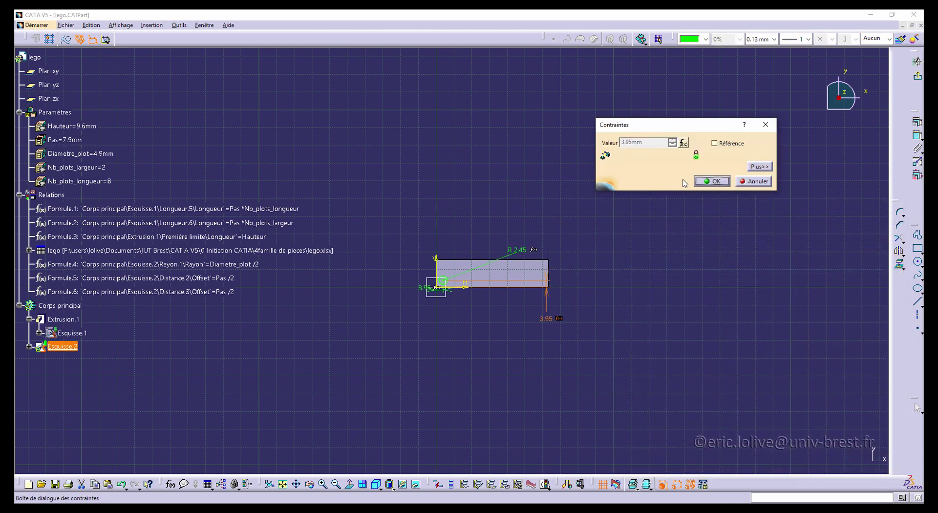
left_click(711, 181)
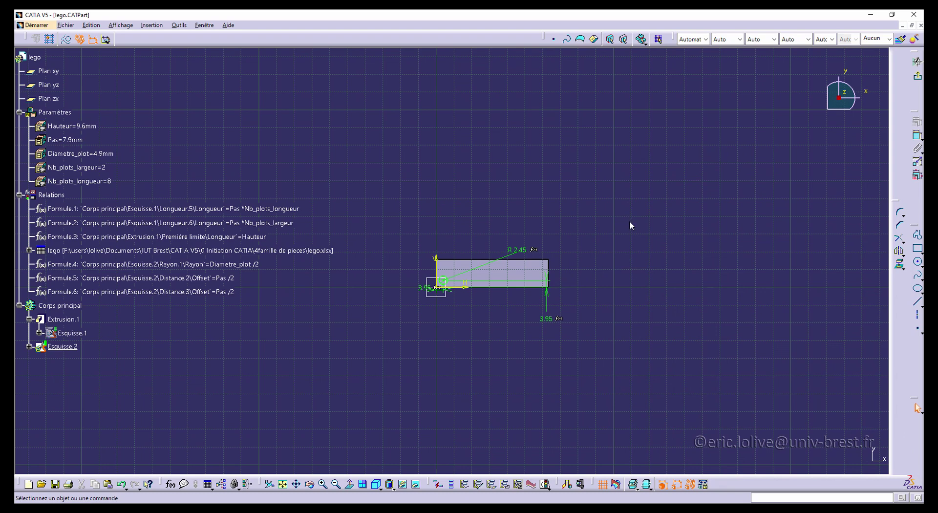
Exit the sketch and extrude the circle 1.7 mm to form the first stud on the brick's upper face.
left_click(912, 79)
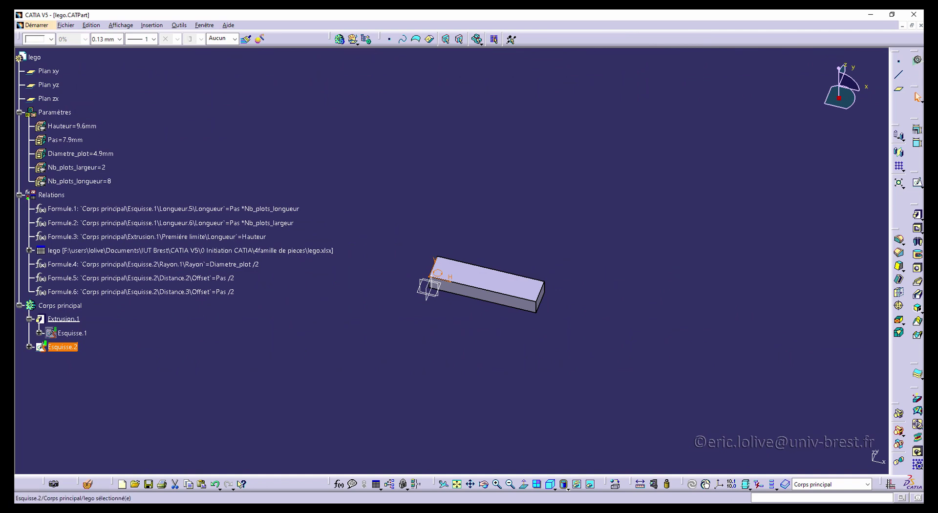
left_click(917, 214)
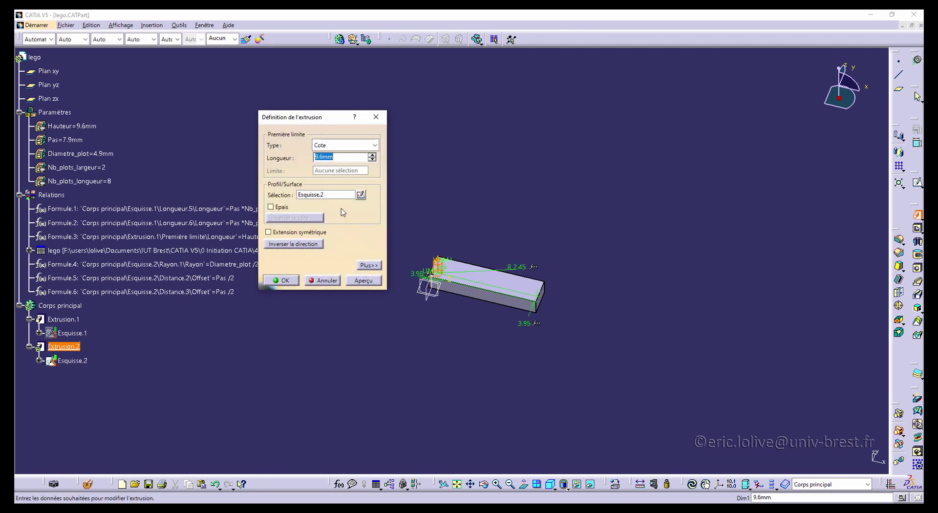
type("1.")
type("7")
key("Return")
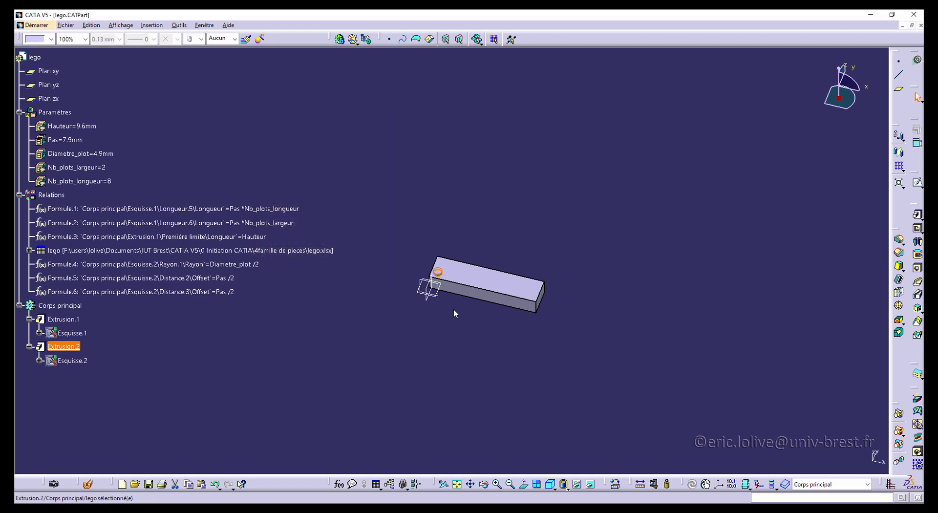
Rename the stud's extrusion Extrusion.2 as Plot in its properties.
middle_click_drag(403, 185, 424, 128)
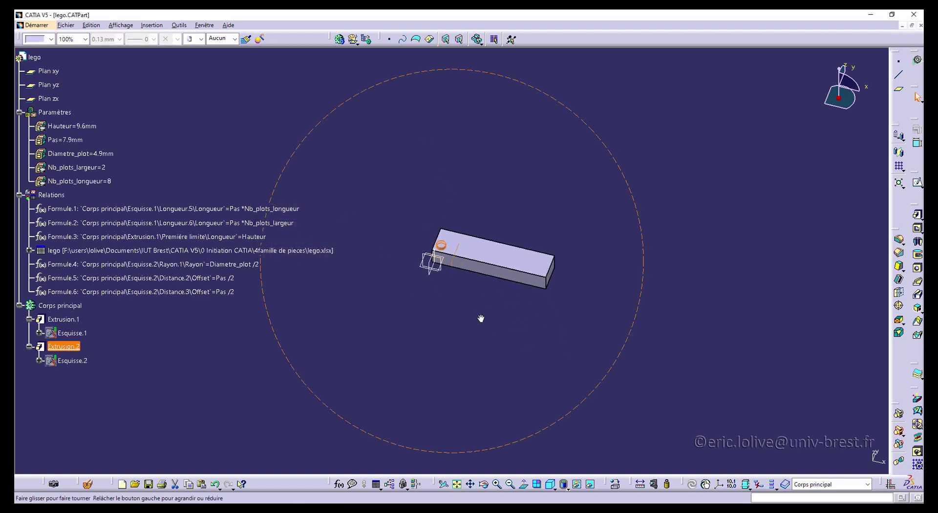
middle_click_drag(482, 319, 456, 233)
left_click(302, 327)
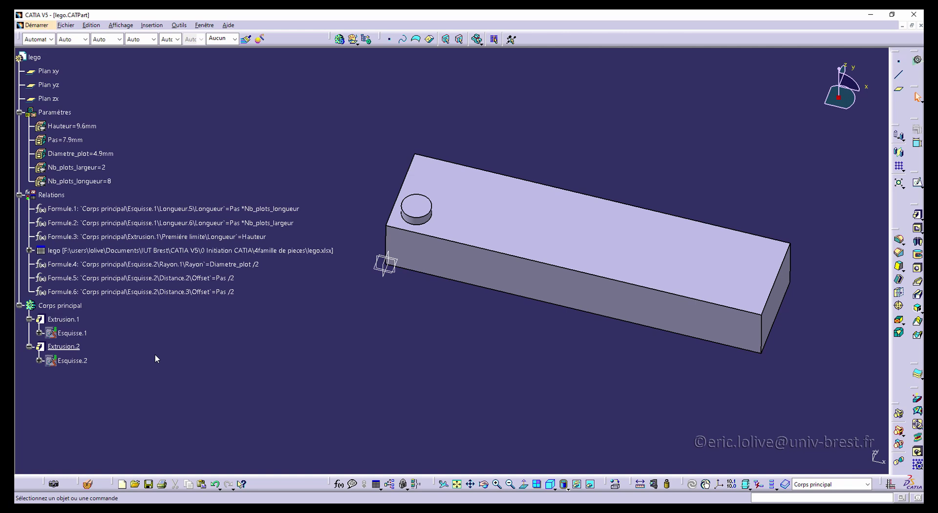
left_click(62, 347)
right_click(62, 349)
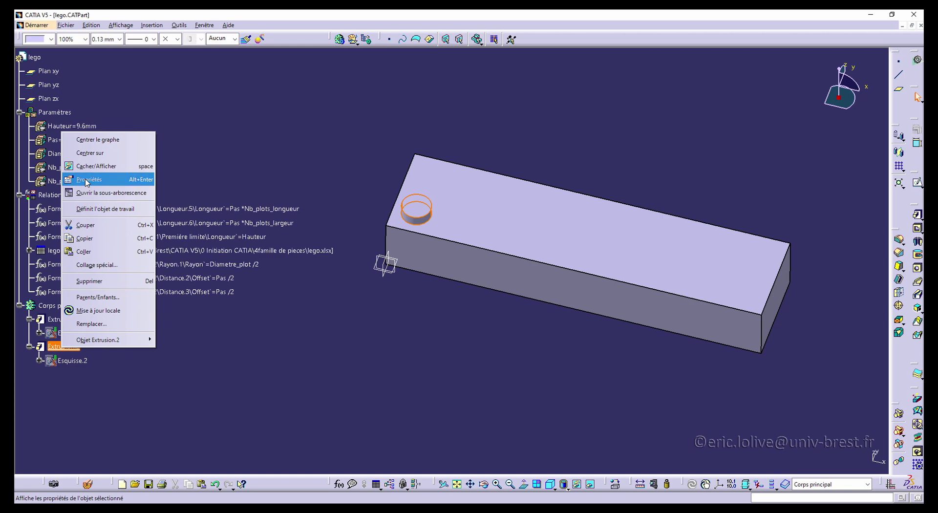
left_click(88, 180)
left_click(312, 70)
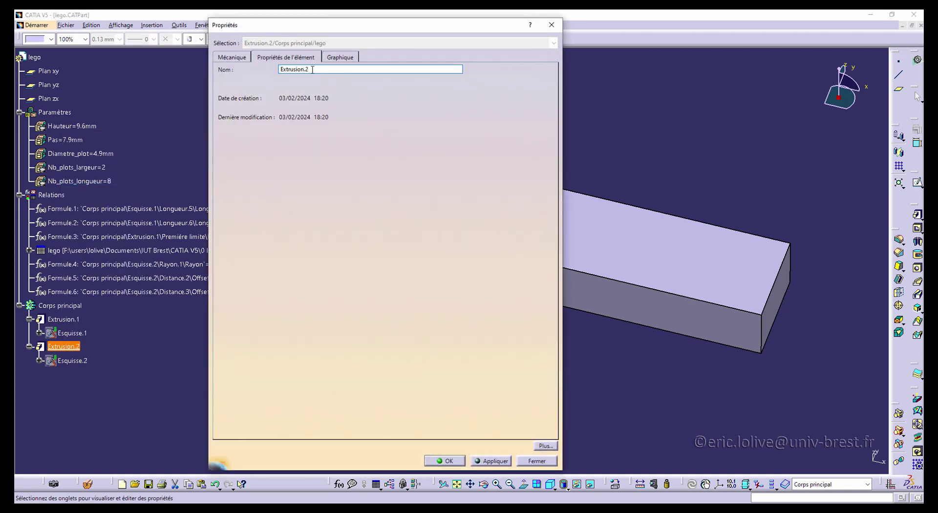
double_click(314, 71)
type("Plot")
key("Return")
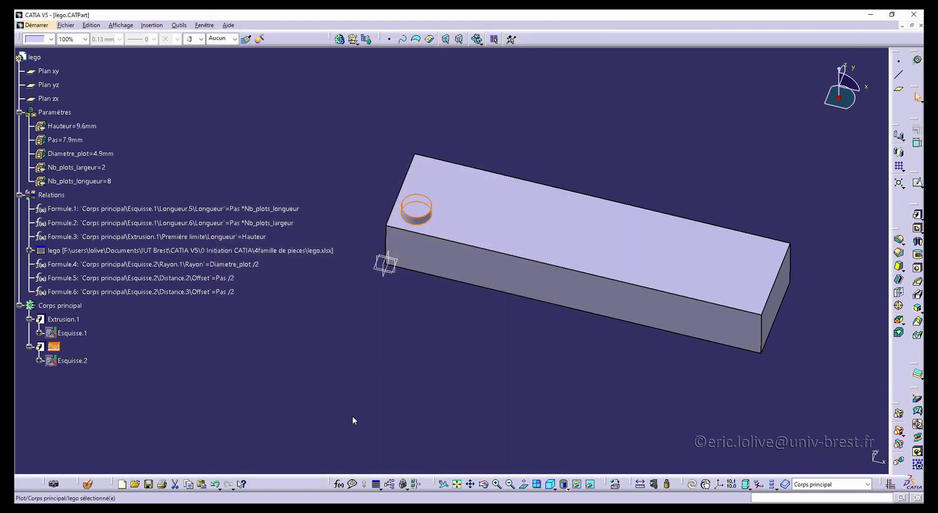
left_click(324, 392)
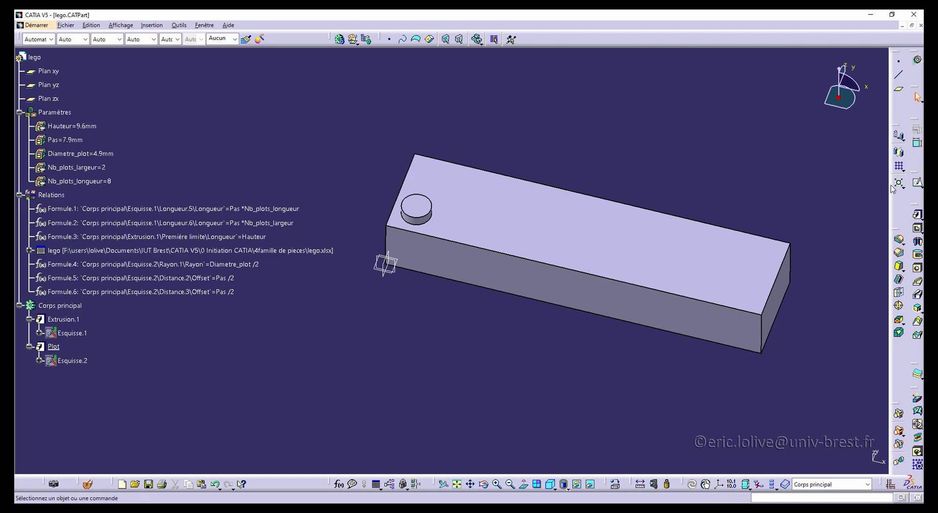
Start a rectangular pattern of Plot and drive the first direction's number of instances with the formula Nb_plots_longueur.
left_click(55, 347)
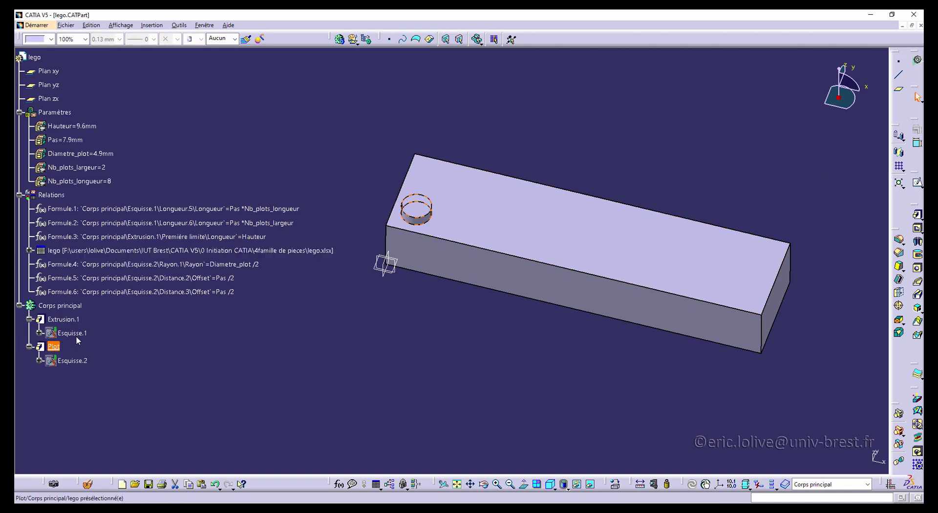
left_click(899, 167)
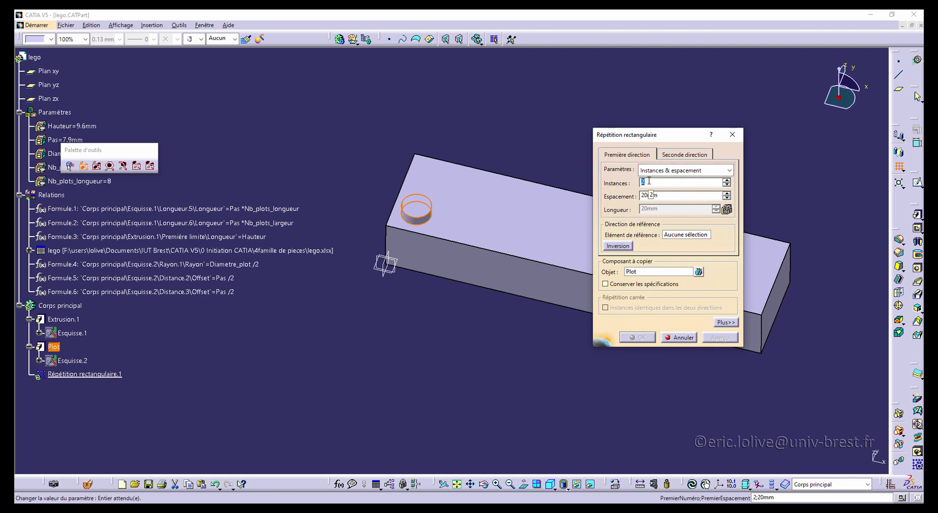
right_click(649, 182)
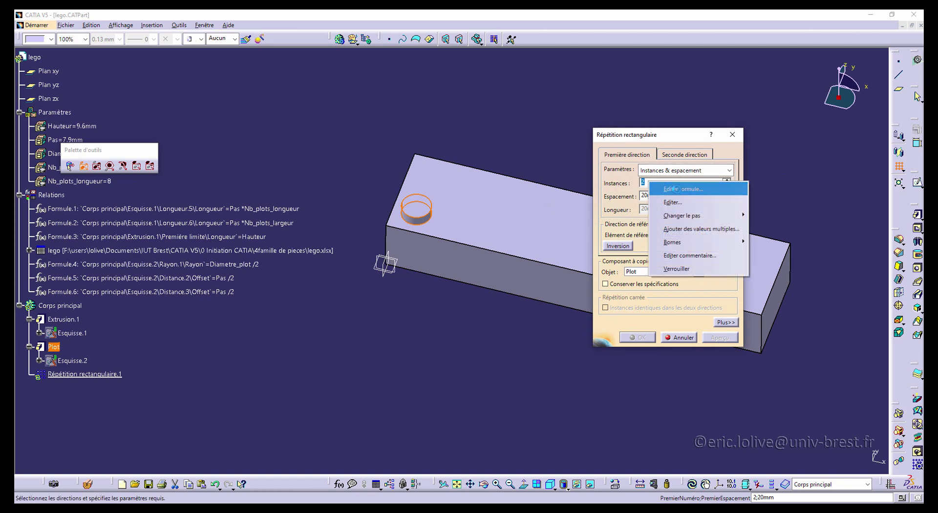
left_click(682, 182)
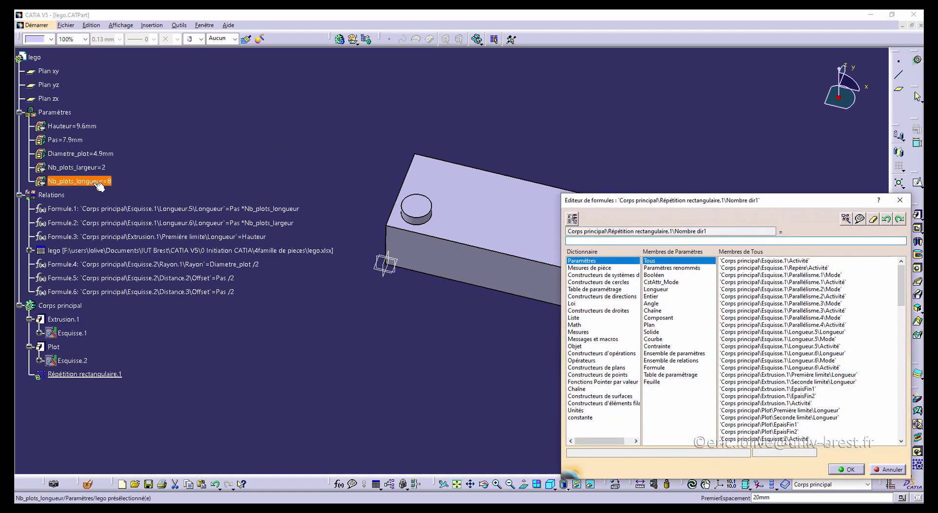
left_click(93, 181)
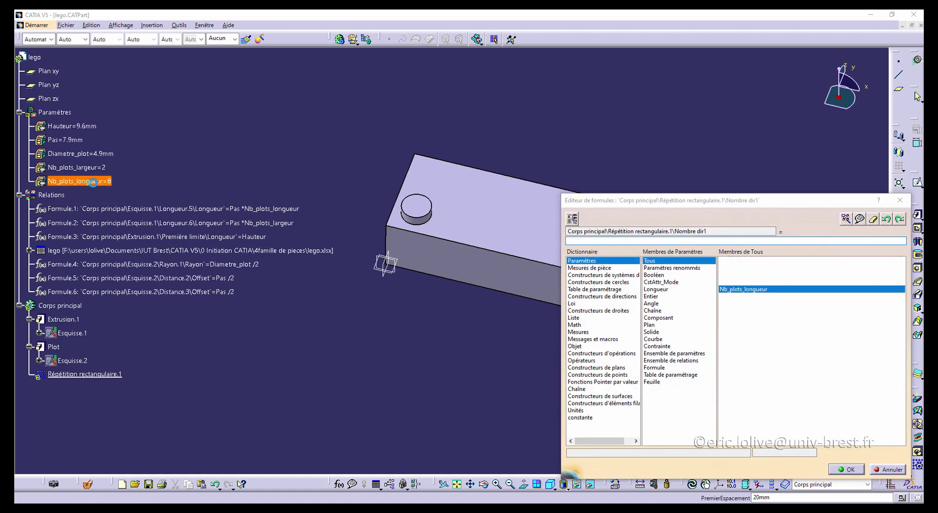
left_click(847, 469)
Drive the pattern spacing in the first direction with the formula Pas.
right_click(669, 195)
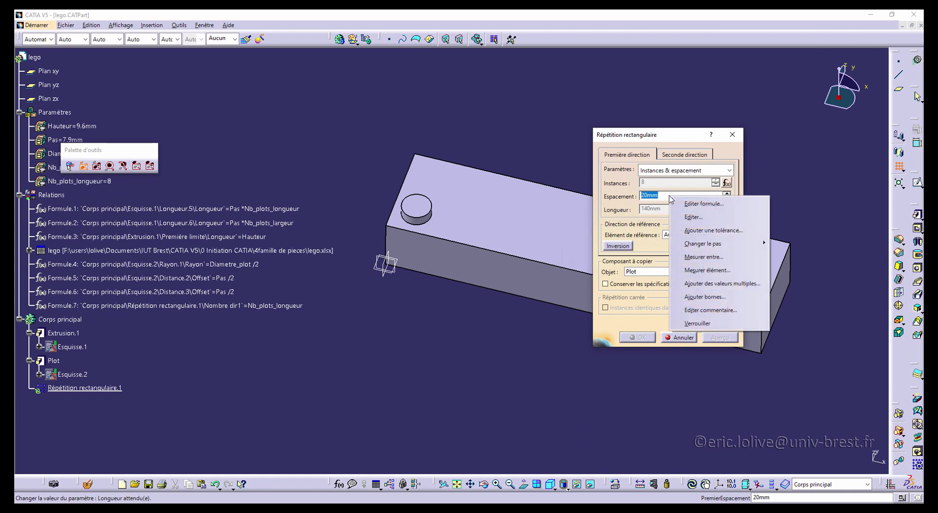
left_click(705, 206)
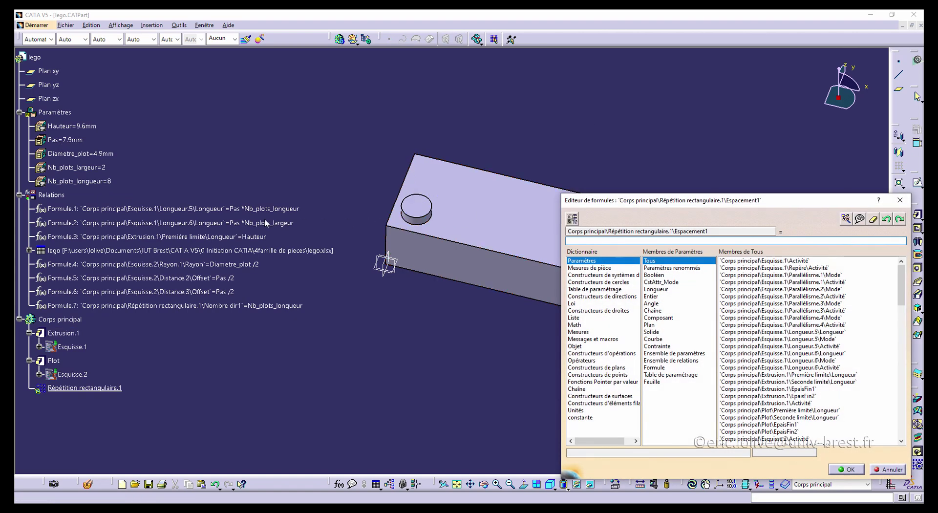
left_click(77, 140)
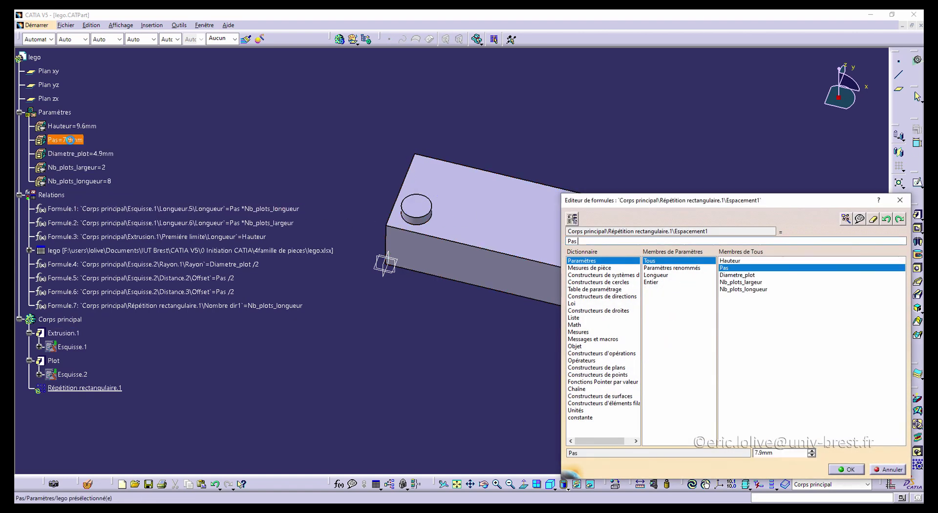
left_click(847, 470)
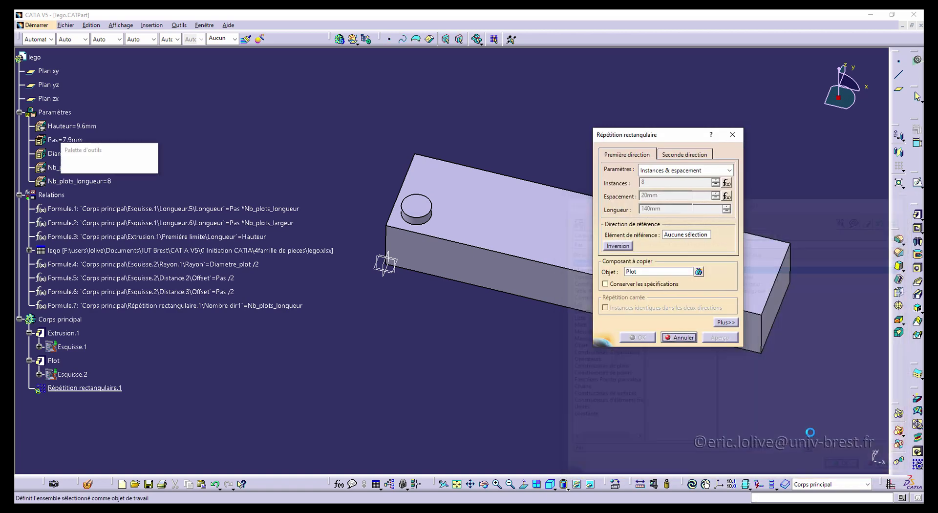
Set the X axis as the reference element of the pattern's first direction and preview the row of studs.
right_click(682, 238)
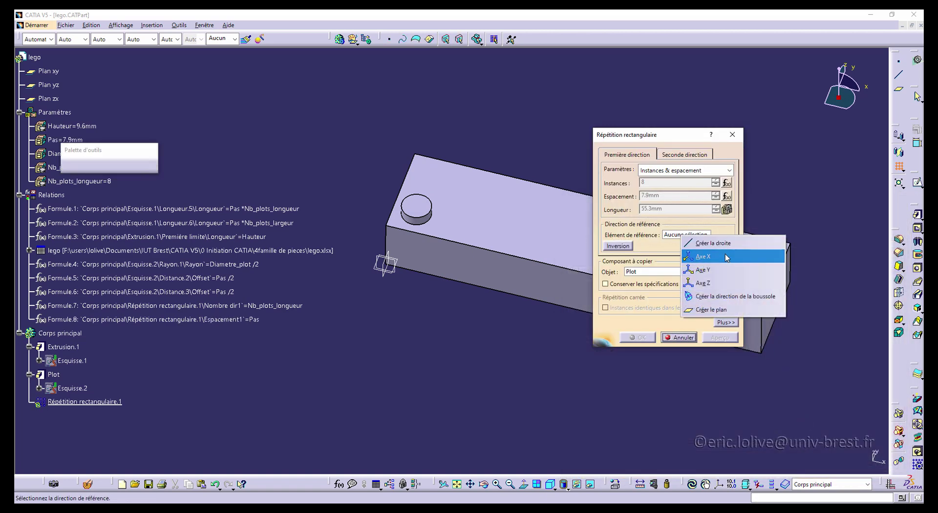
left_click(709, 256)
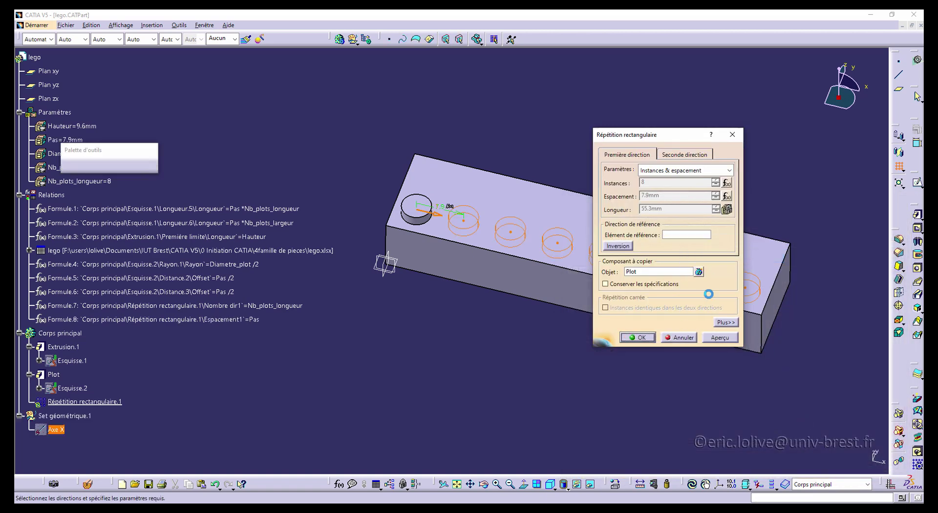
left_click(718, 337)
middle_click_drag(431, 287, 455, 254)
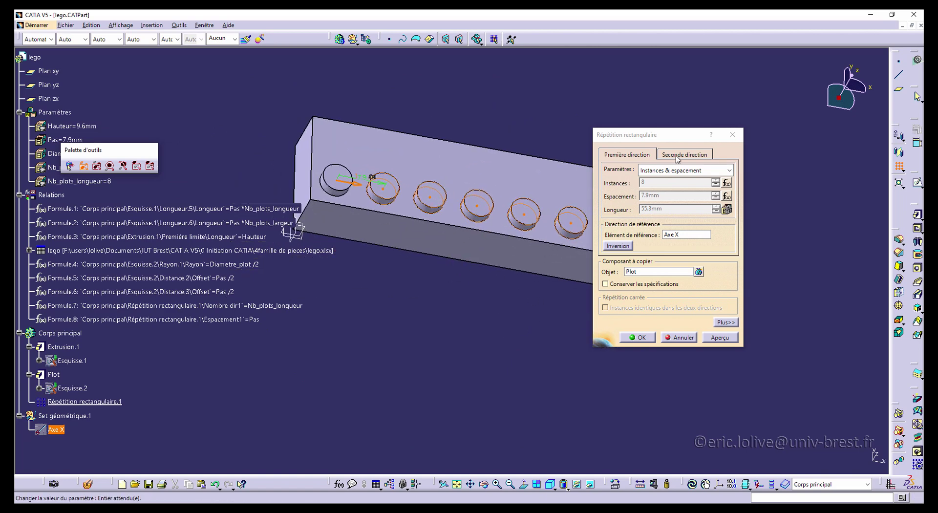
Drive the number of instances in the pattern's second direction with the formula Nb_plots_largeur.
left_click(678, 155)
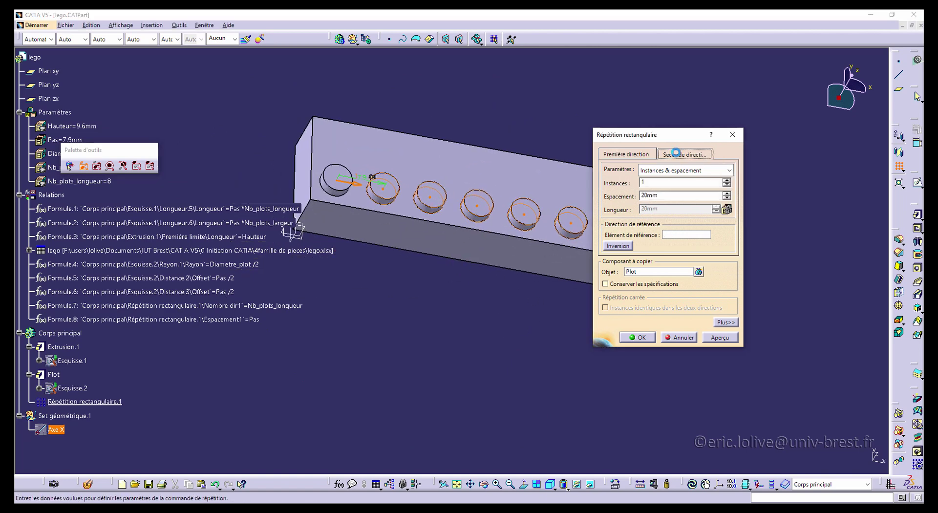
right_click(661, 183)
left_click(690, 191)
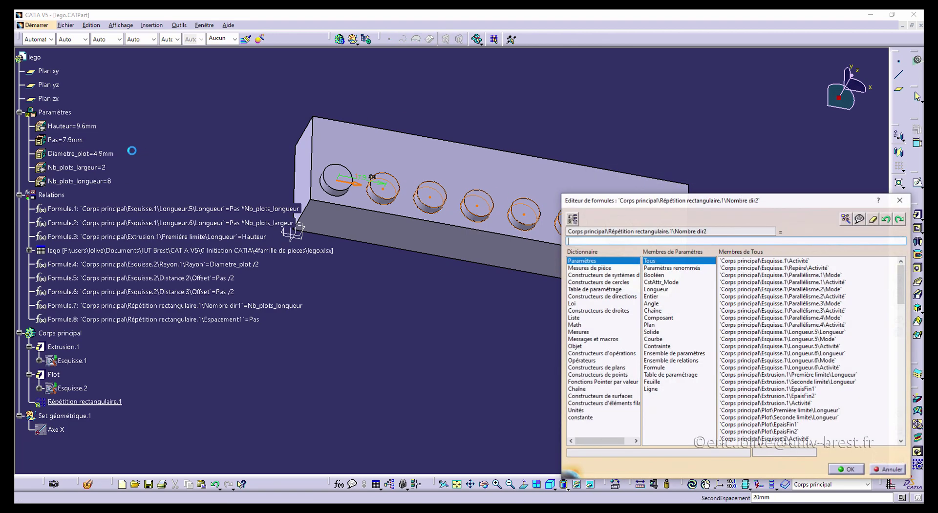
left_click(101, 169)
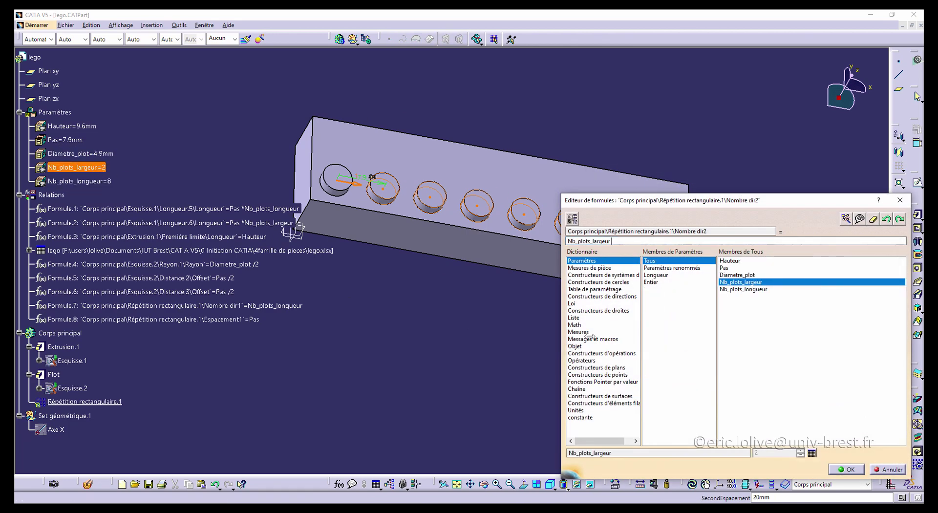
left_click(848, 470)
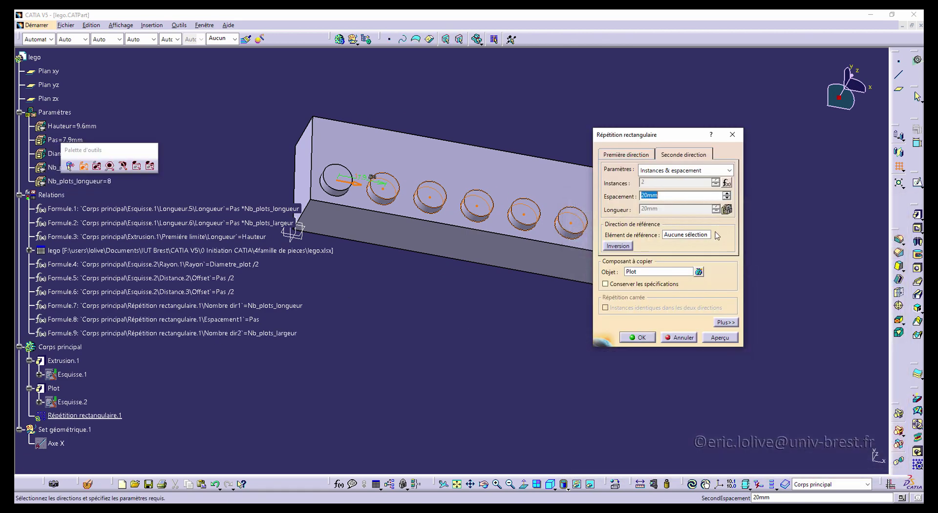
Drive the pattern spacing in the second direction with the formula Pas.
right_click(663, 197)
left_click(695, 201)
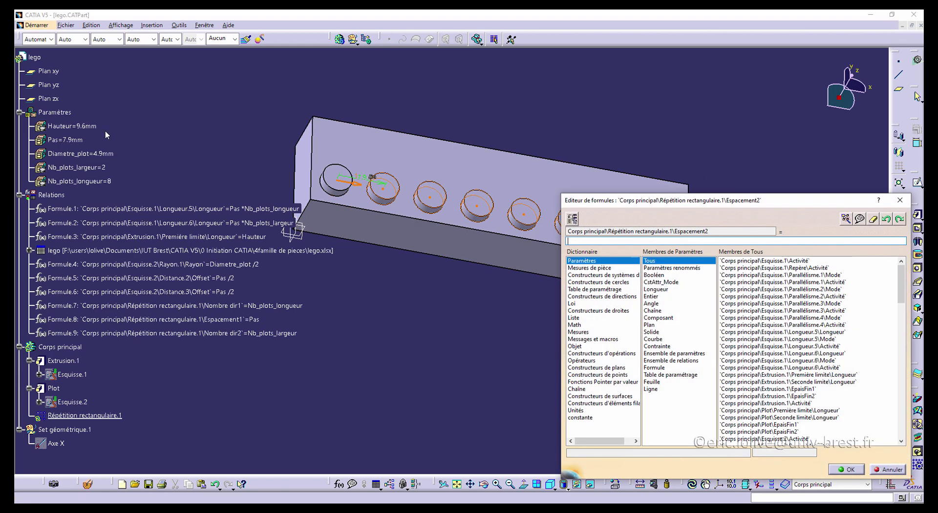
left_click(68, 142)
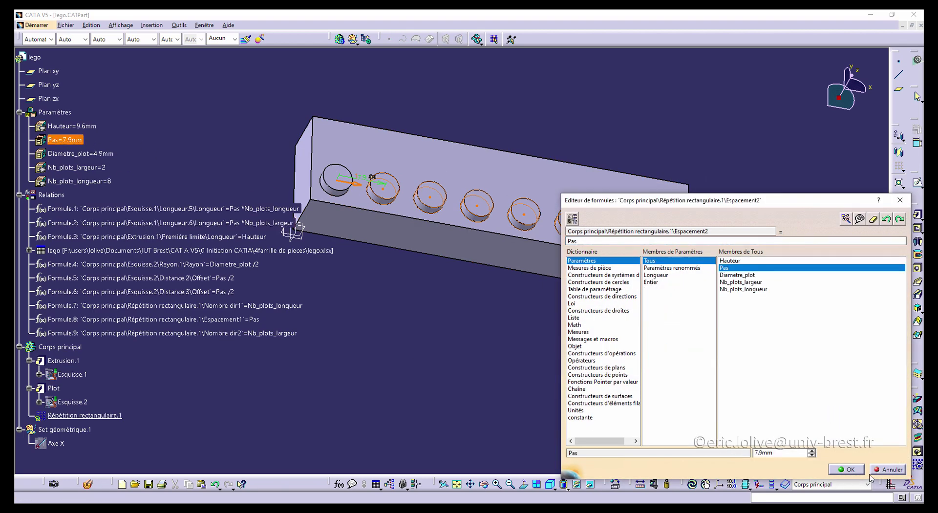
left_click(847, 470)
Set the Y axis as the second direction's reference element, preview the stud grid and create the rectangular pattern.
left_click(679, 235)
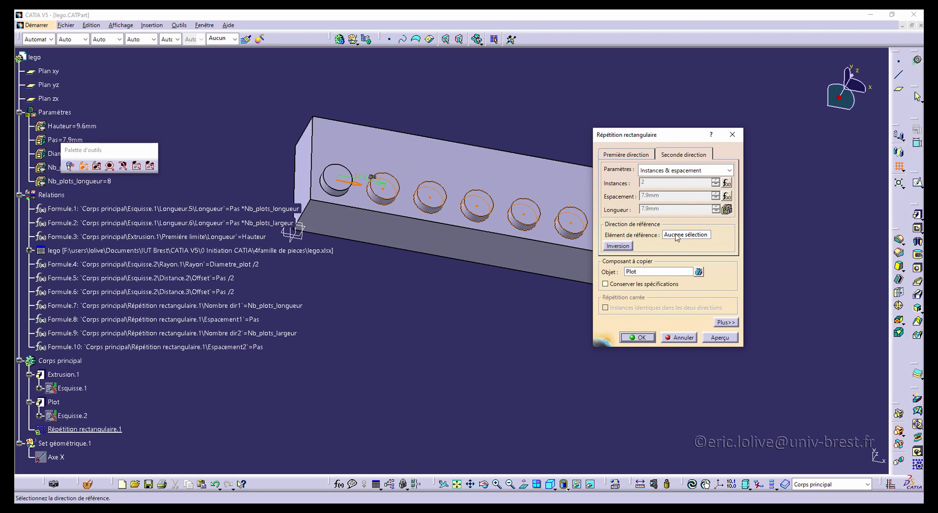
right_click(679, 235)
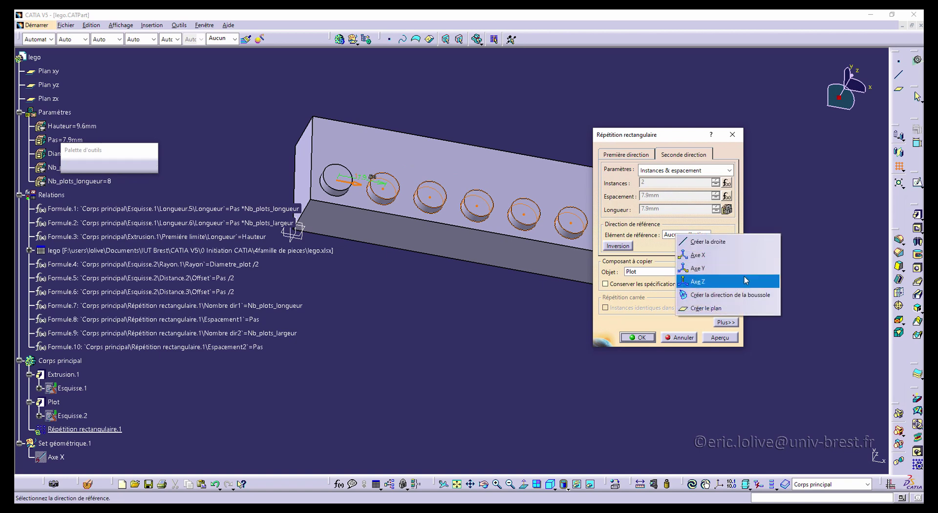
left_click(677, 236)
right_click(676, 235)
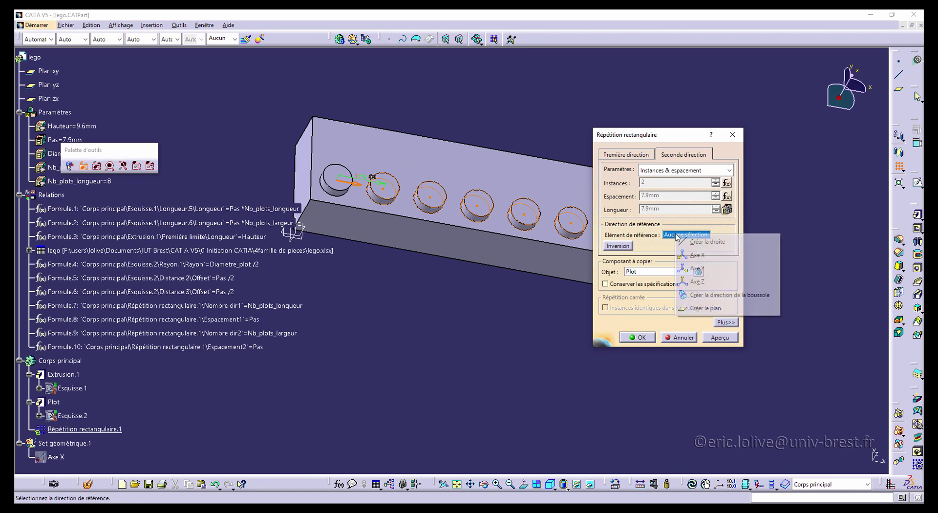
left_click(706, 269)
left_click(721, 338)
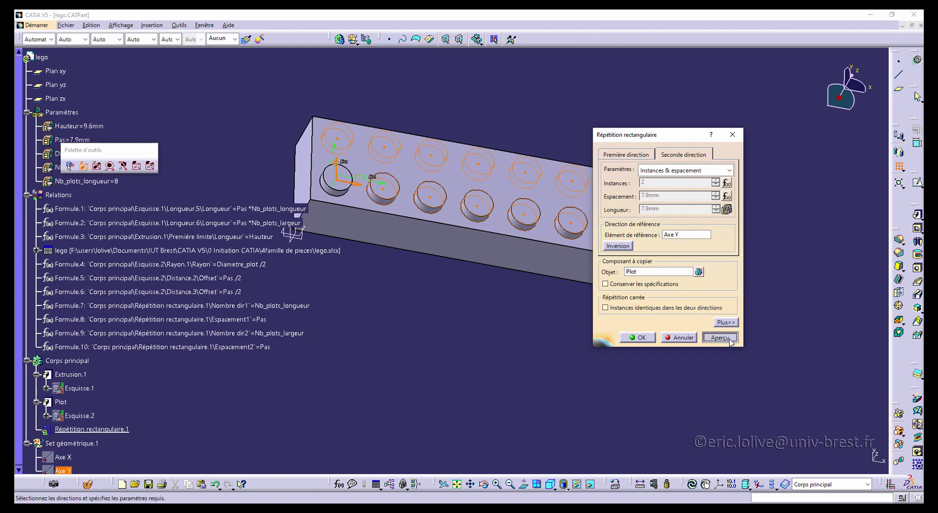
left_click(638, 337)
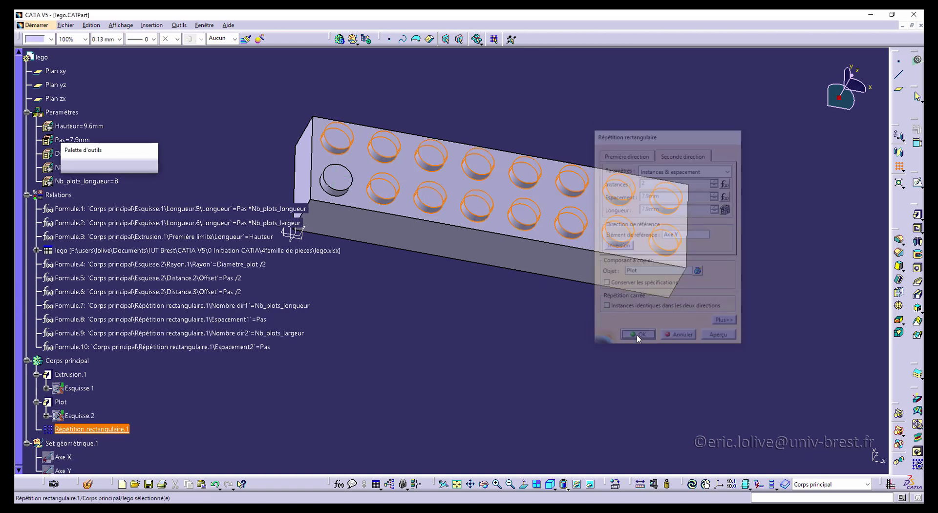
Test the lego design table by applying configuration 6 (3.2 mm, 2 by 3 studs), followed by configuration 2 (9.6 mm, 2 by 3 studs).
middle_click_drag(589, 320, 450, 306)
scroll(166, 179, "down", 1)
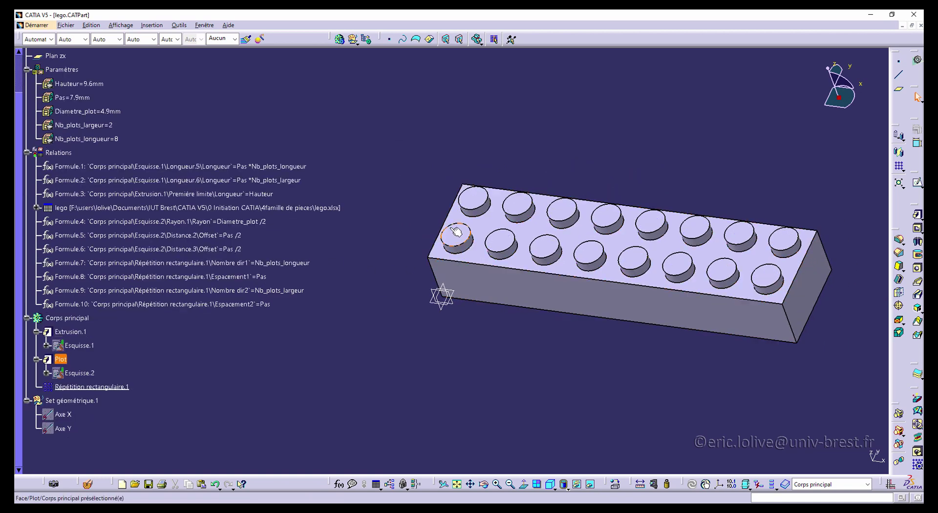
middle_click_drag(556, 323, 469, 337)
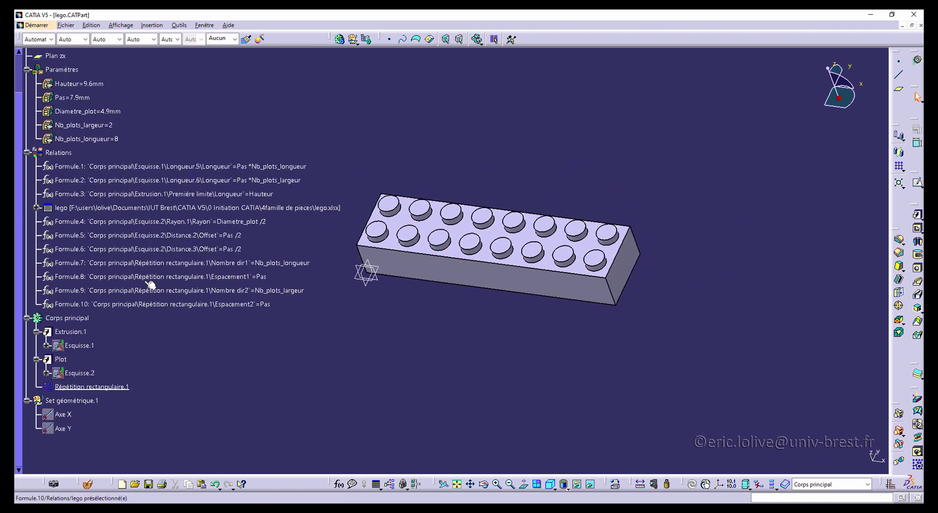
double_click(245, 208)
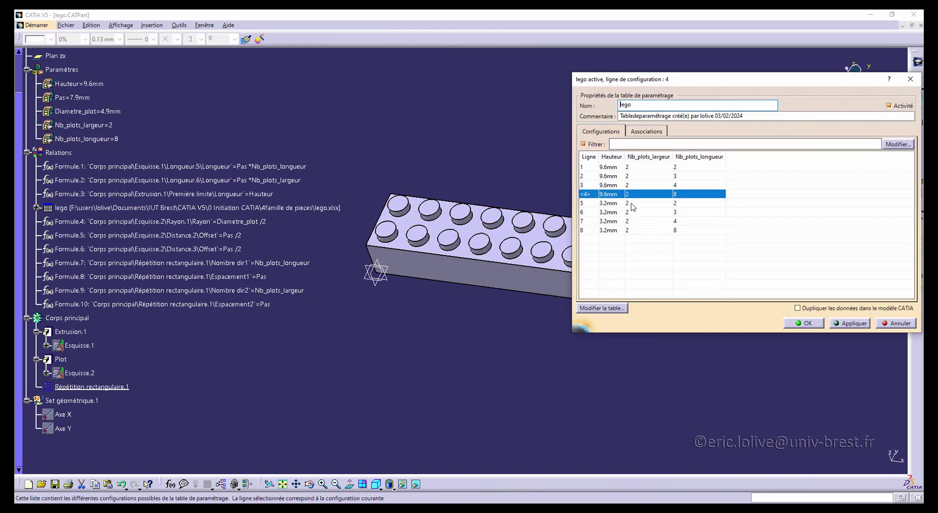
left_click(661, 212)
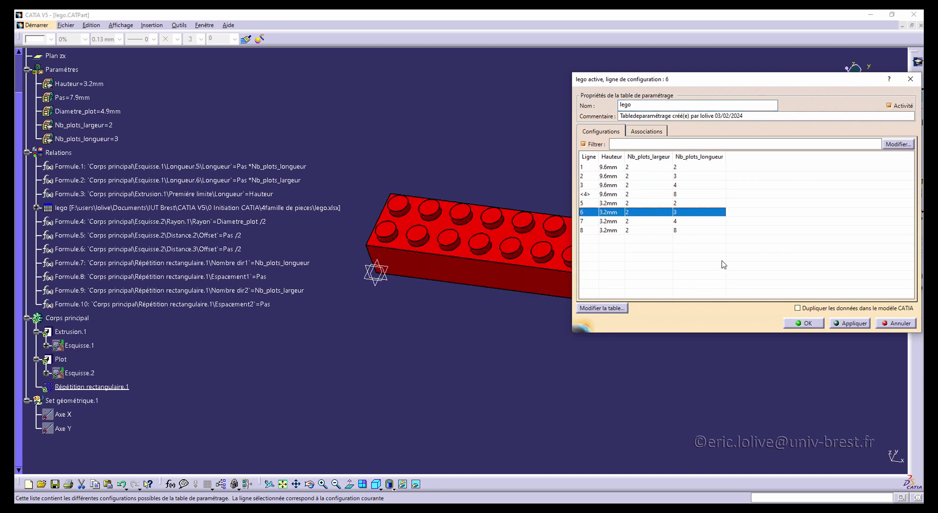
left_click(851, 323)
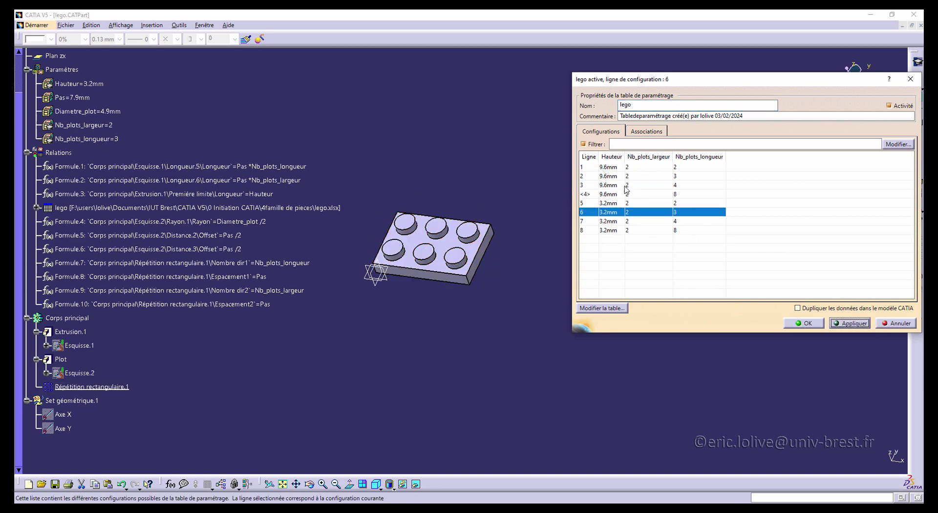
left_click(635, 176)
left_click(842, 324)
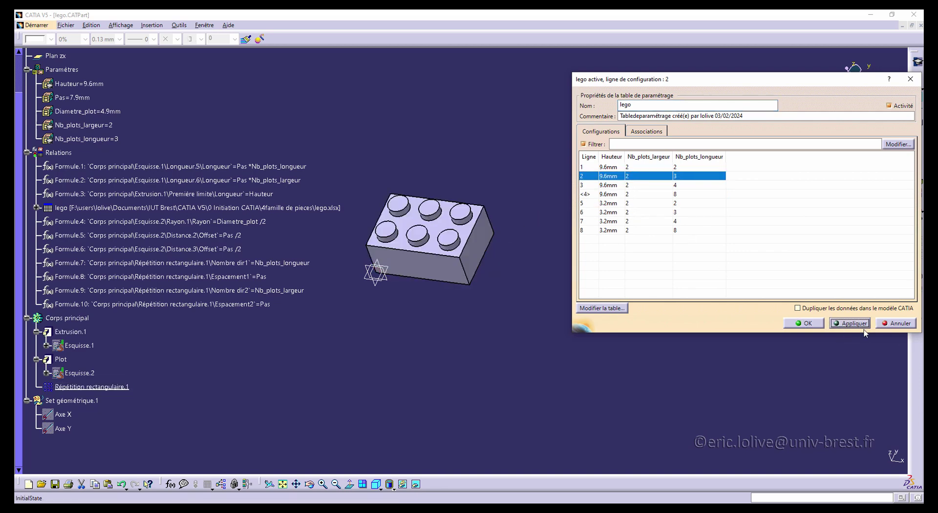
Close the lego design table, reopen it and apply configuration 4 (9.6 mm, 2 by 8 studs).
left_click(805, 323)
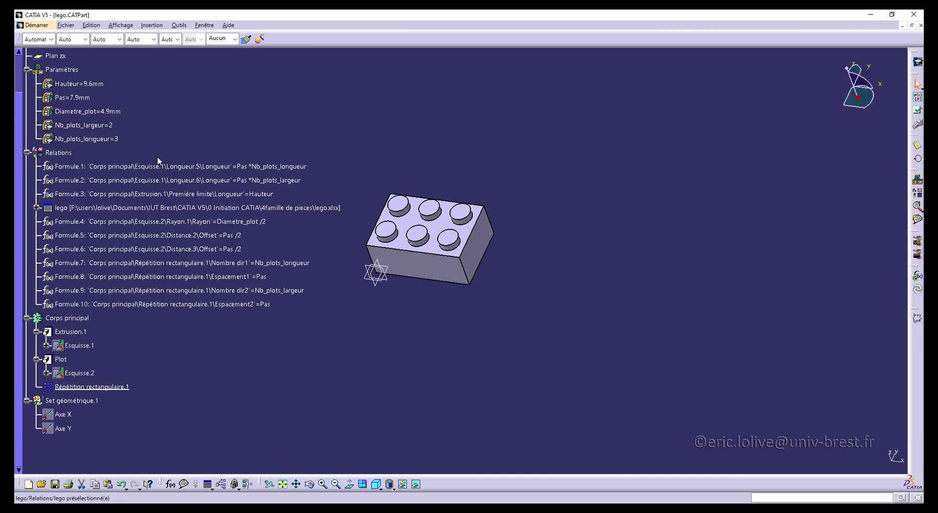
left_click(275, 211)
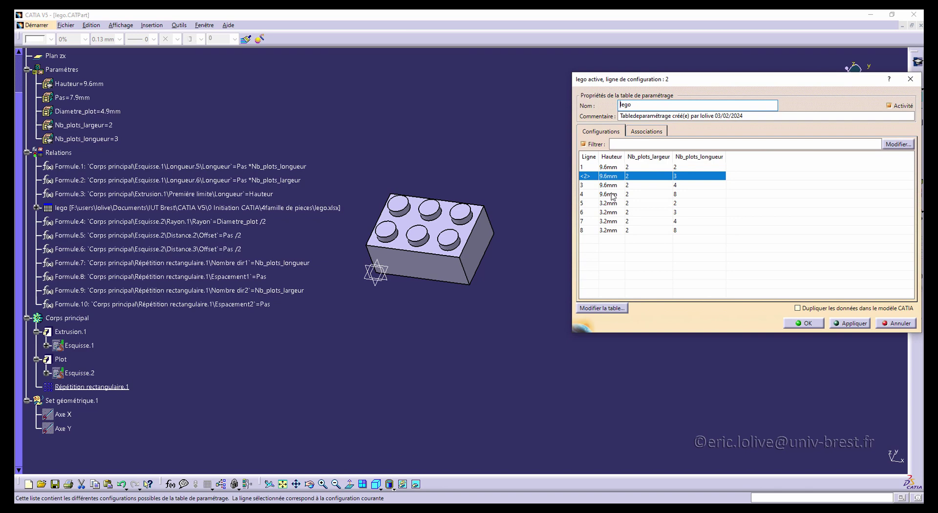
left_click(613, 194)
left_click(832, 323)
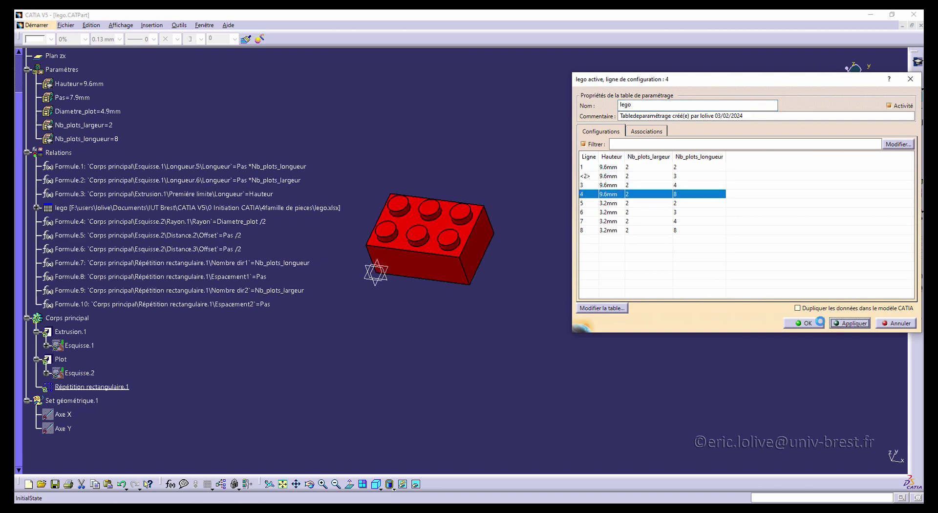
left_click(806, 323)
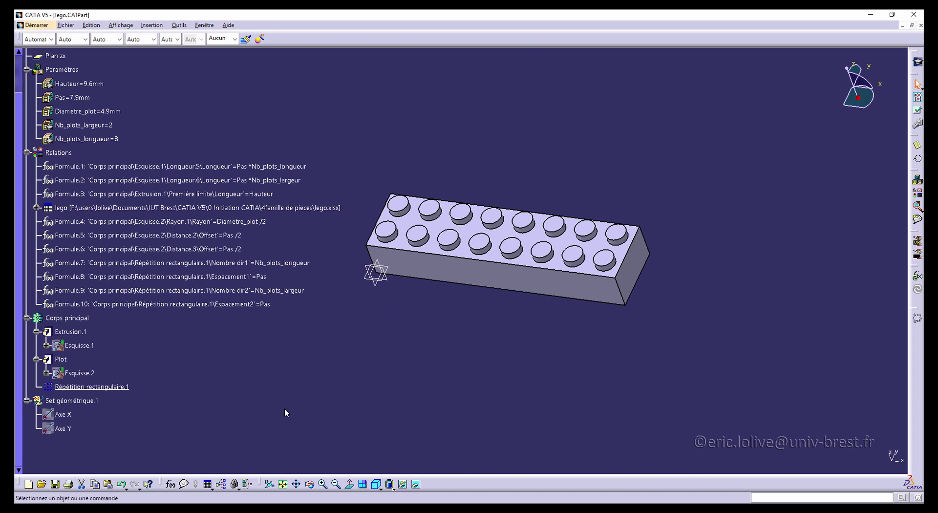
Hollow out the brick with a shell of 1.5 mm inside thickness, removing the brick's underside face.
middle_click_drag(591, 384, 563, 259)
left_click(570, 259)
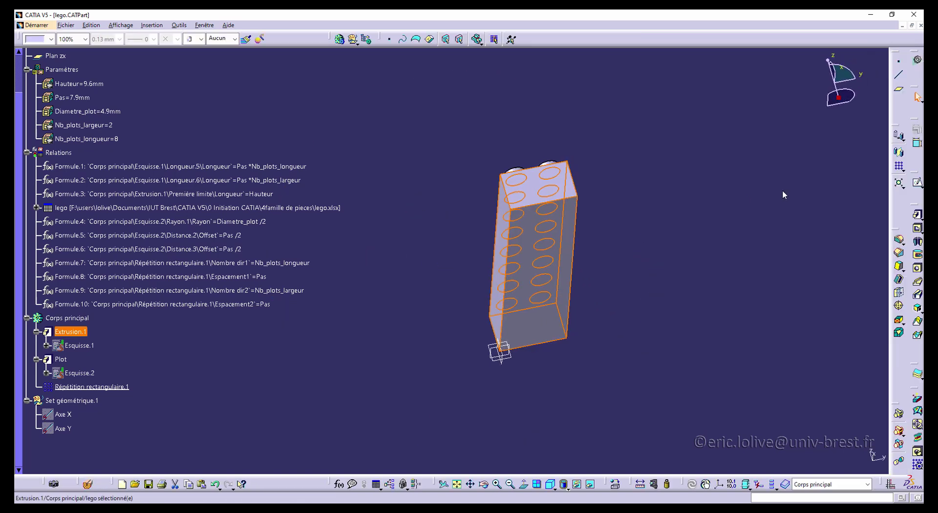
left_click(553, 251)
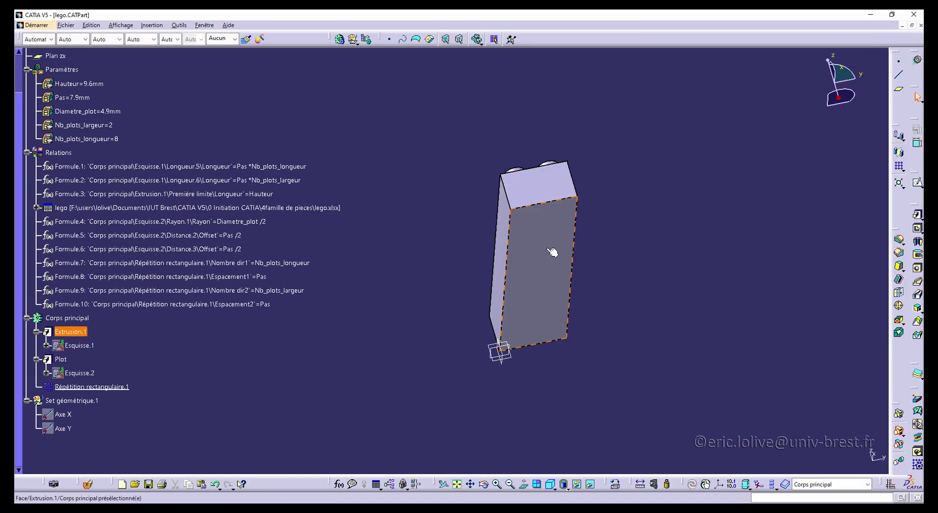
left_click(725, 305)
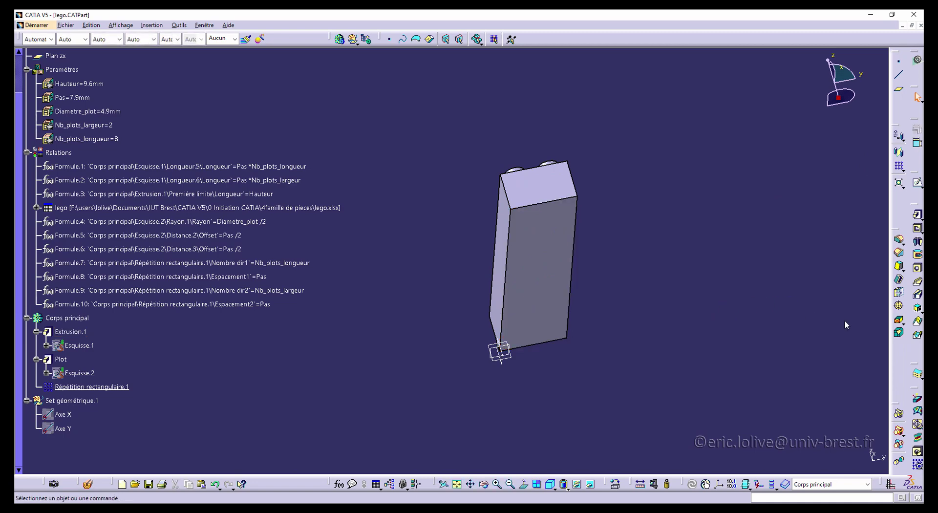
left_click(899, 283)
left_click(548, 259)
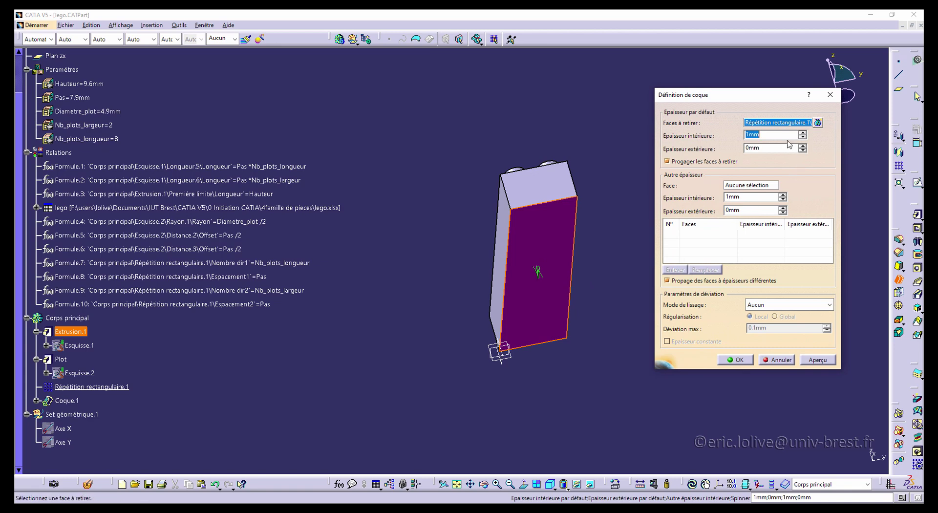
type("1.5")
left_click(807, 360)
left_click(750, 362)
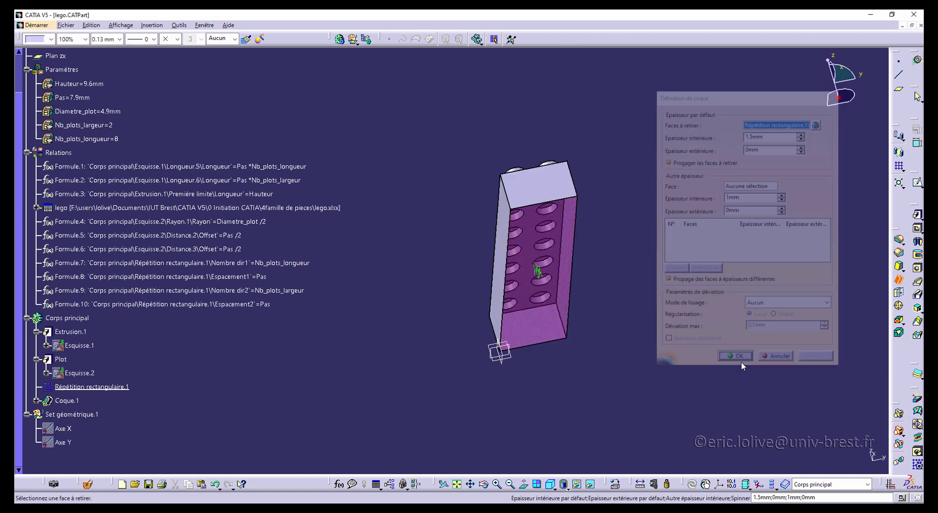
Rename the rectangular pattern feature as Répétition plots in its properties.
middle_click_drag(557, 367, 549, 264)
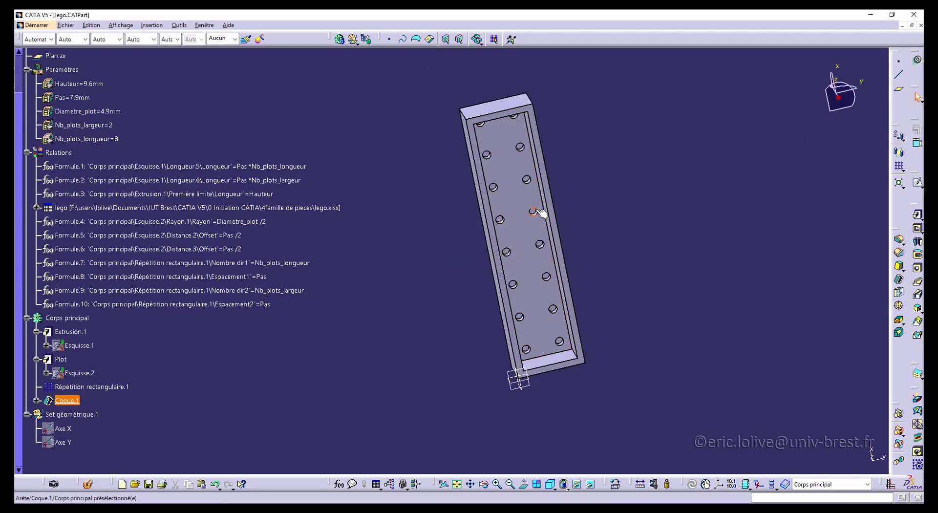
middle_click_drag(541, 212, 630, 272)
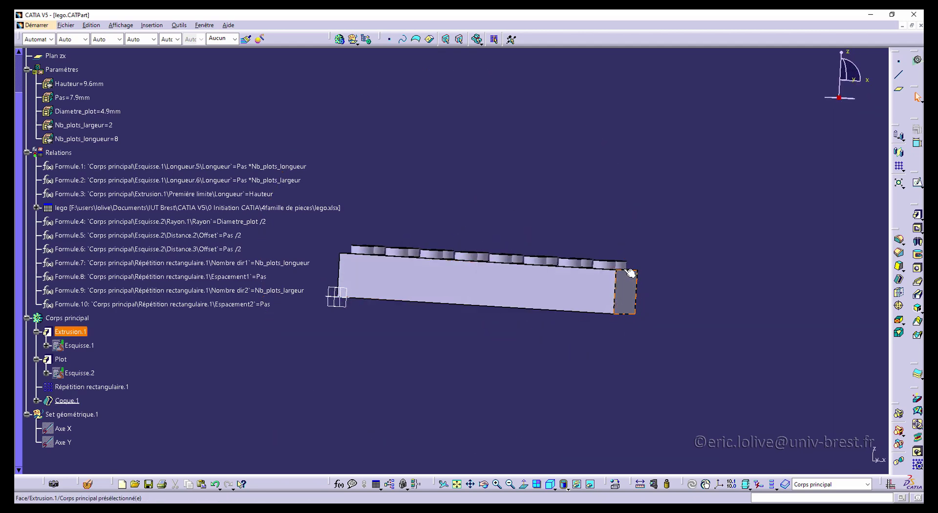
middle_click_drag(457, 308, 572, 338)
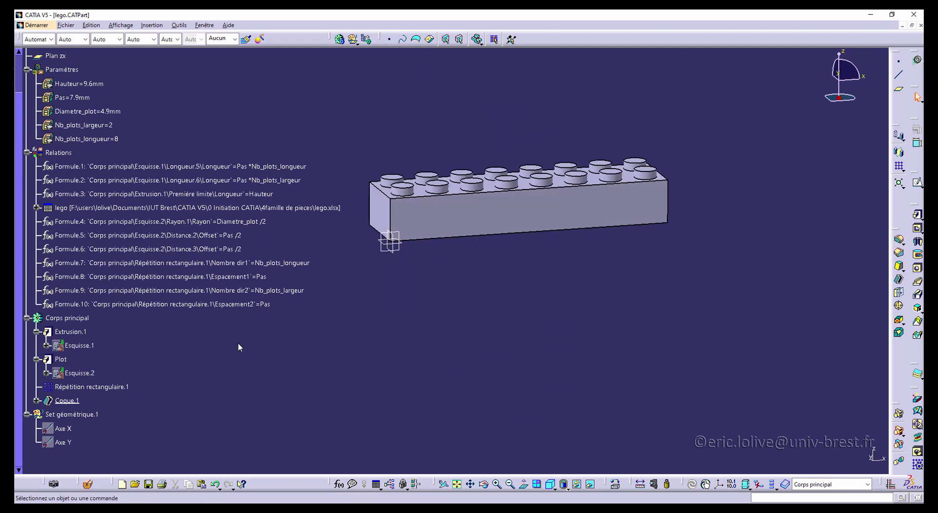
scroll(230, 351, "down", 1)
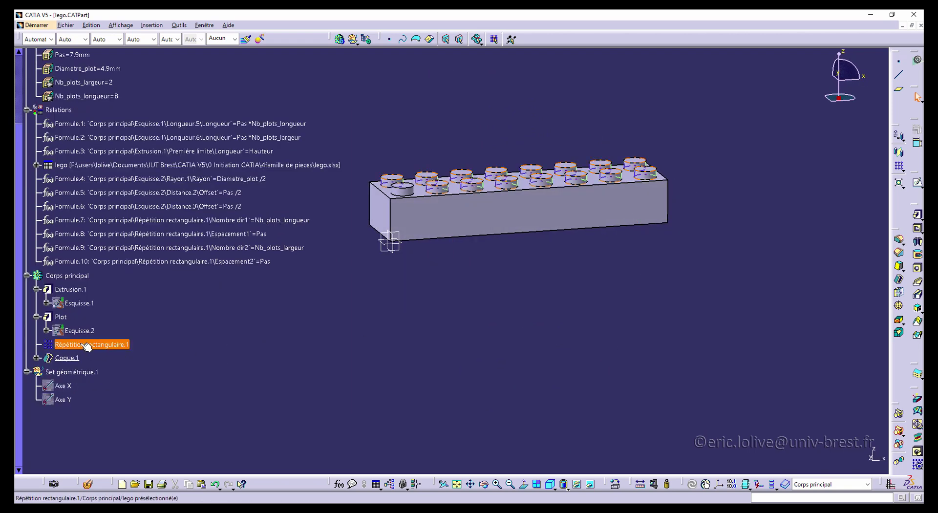
right_click(105, 346)
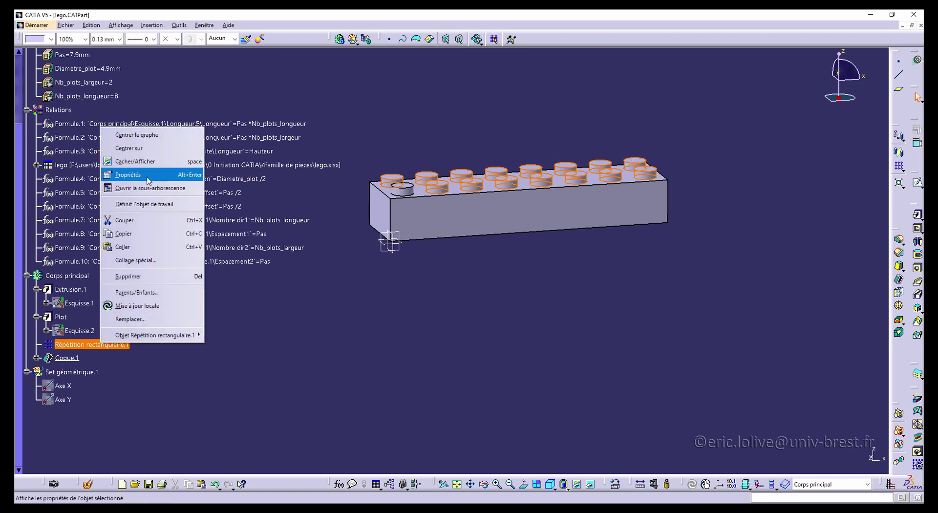
left_click(146, 175)
double_click(322, 69)
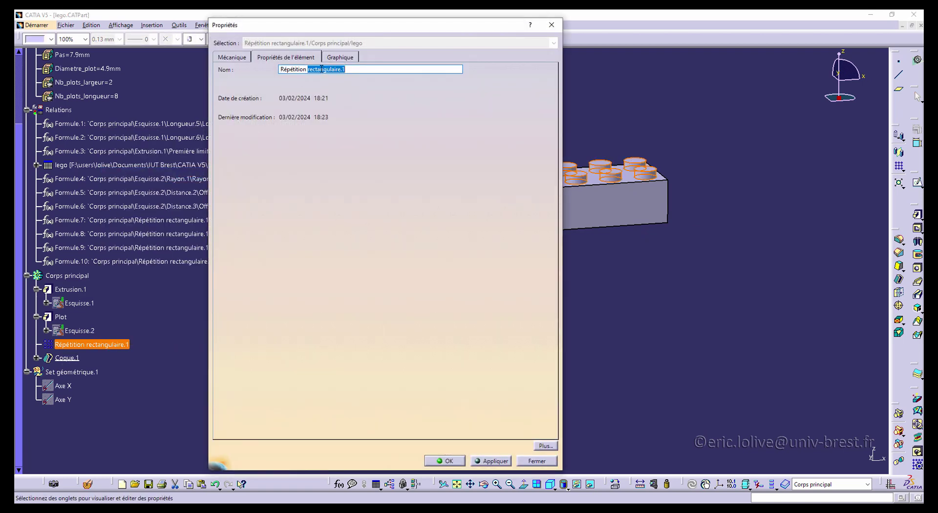
type("plots")
left_click(445, 461)
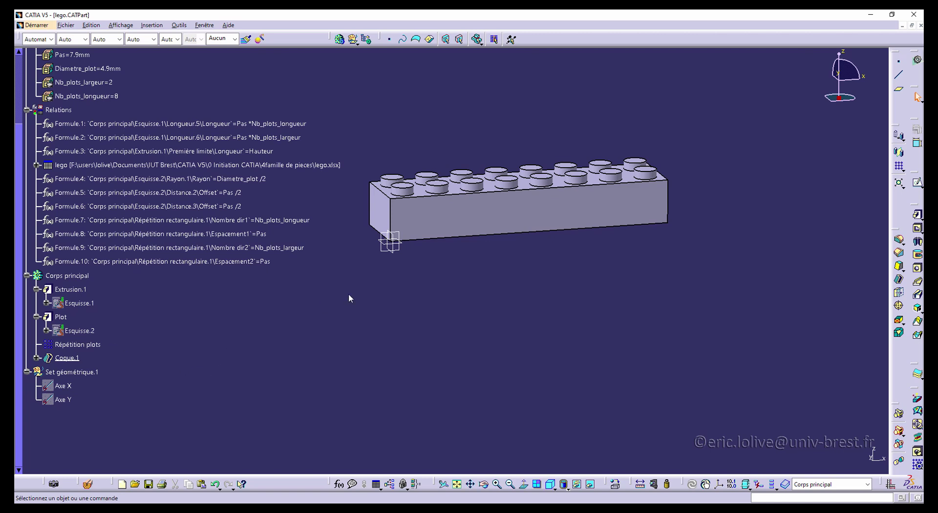
Start a sketch on the brick's top face and draw a circle of about 2.2 mm radius outside the brick, beyond its rear long edge.
middle_click_drag(349, 298, 426, 124)
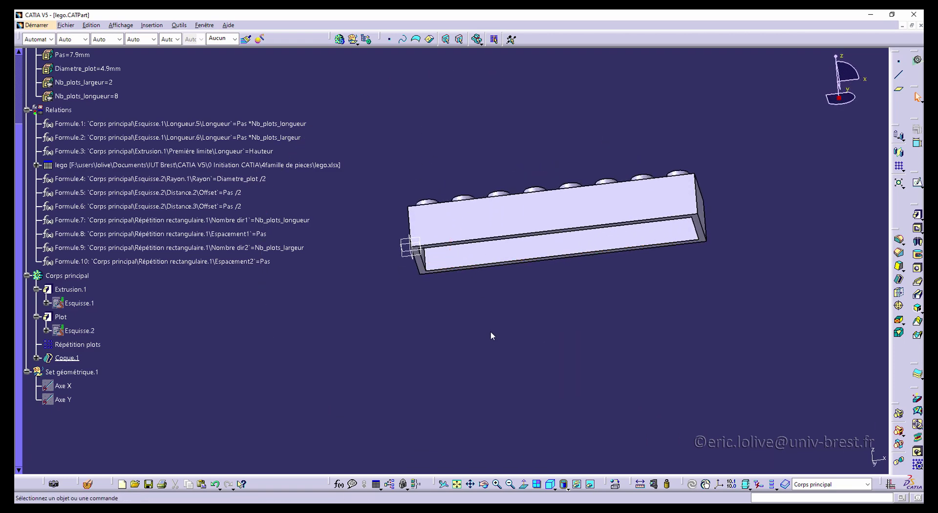
middle_click_drag(492, 335, 432, 200)
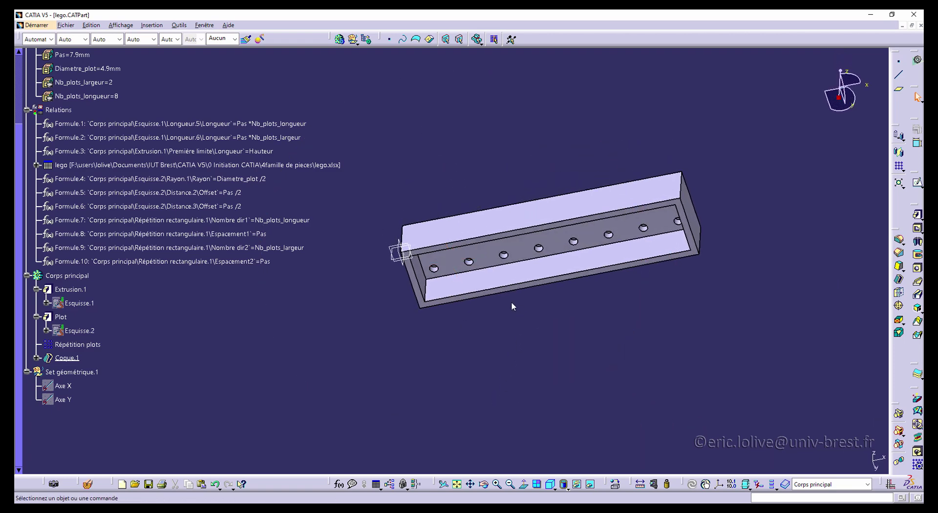
middle_click_drag(435, 250, 465, 360)
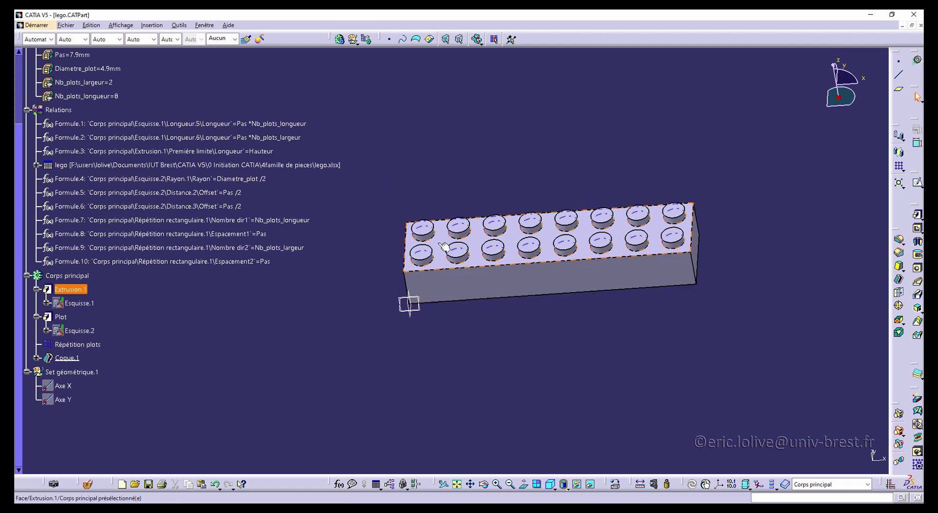
left_click(465, 359)
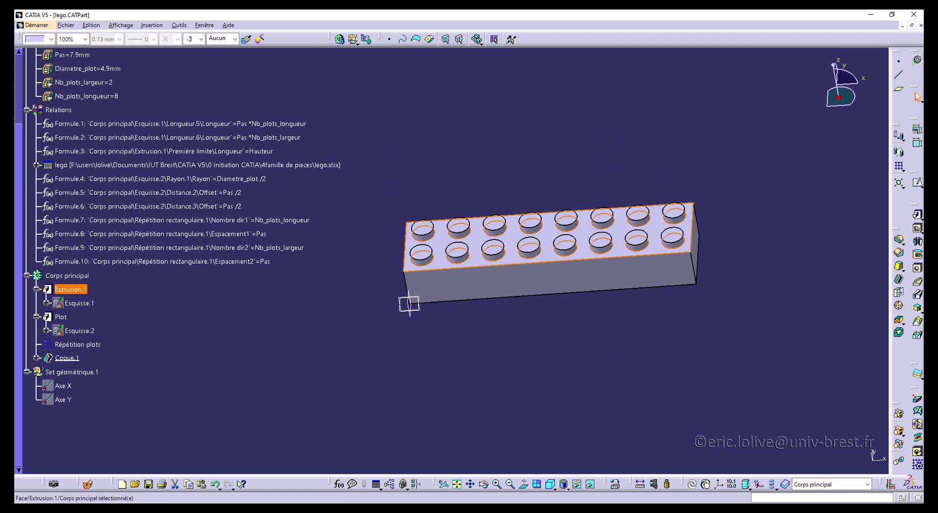
left_click(919, 182)
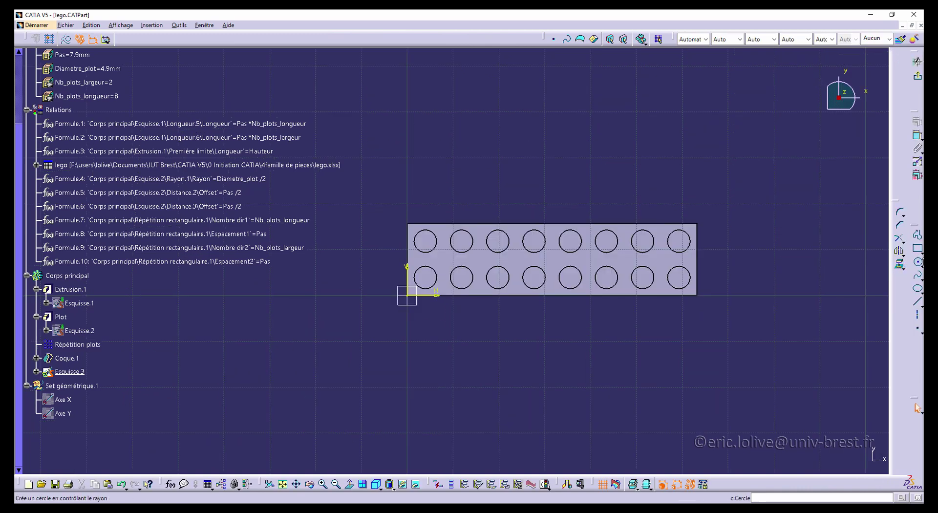
left_click(919, 265)
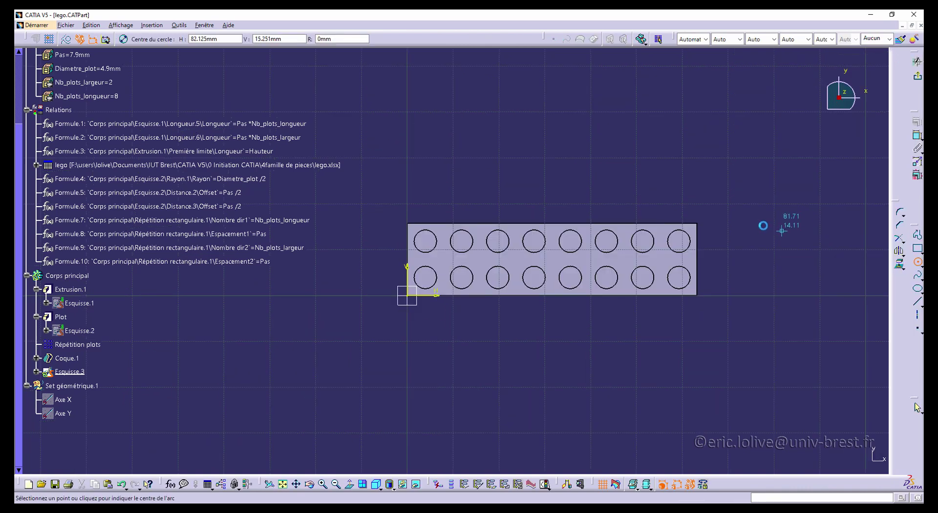
left_click(524, 158)
left_click(532, 162)
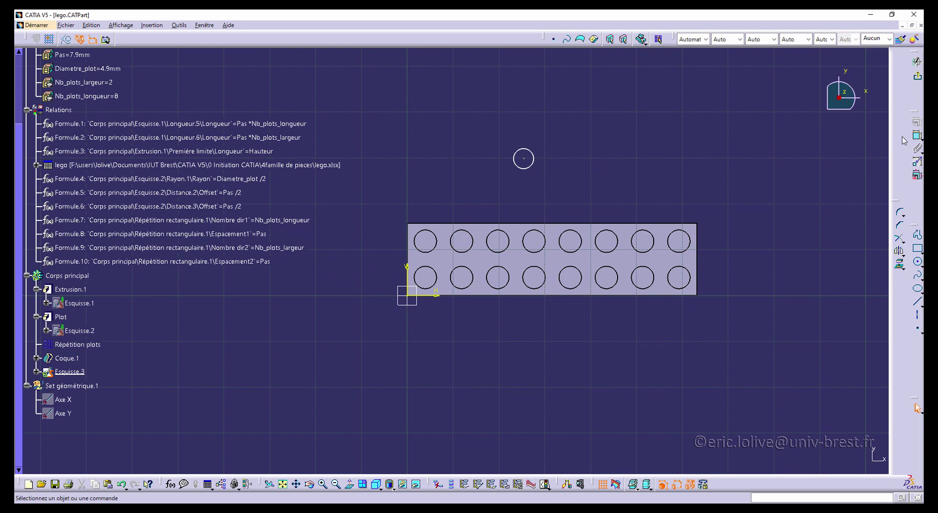
Dimension the circle's radius and its centre's vertical and horizontal distances from the sketch axes.
left_click(917, 136)
left_click(534, 160)
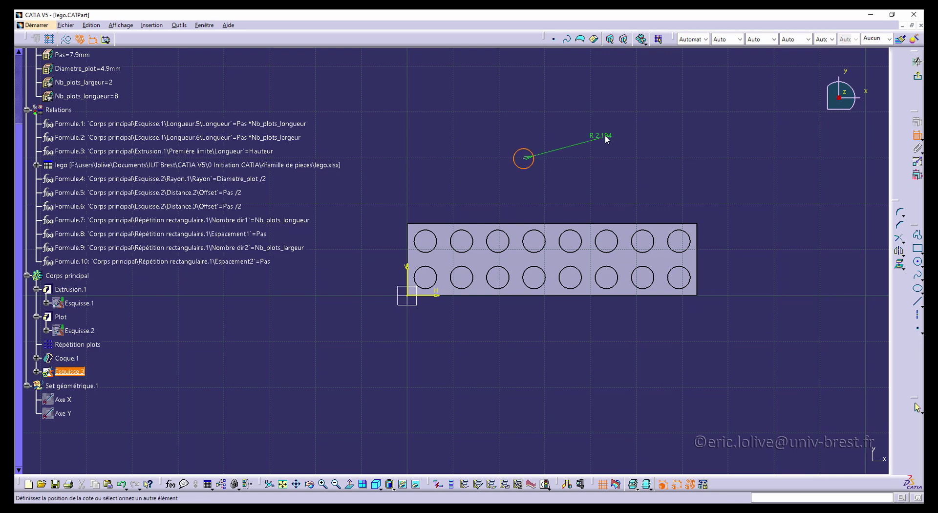
left_click(606, 140)
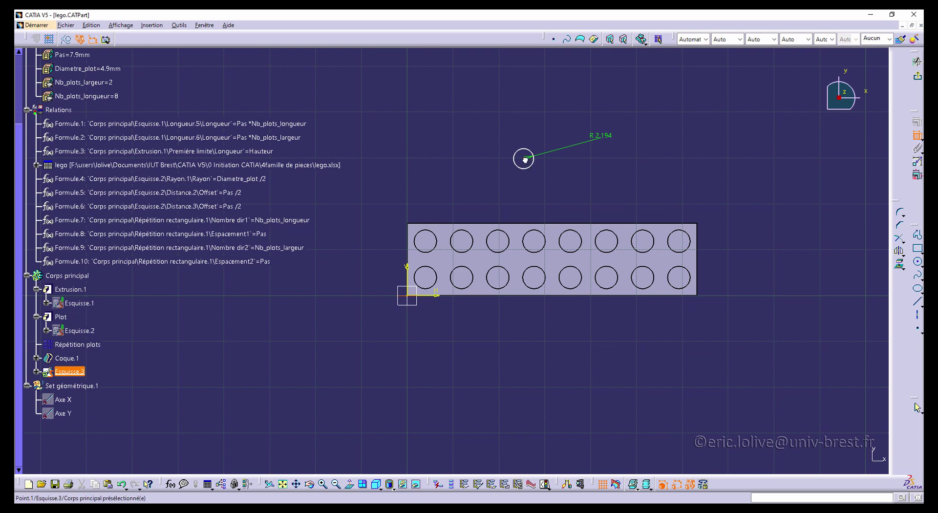
left_click(525, 160)
left_click(521, 296)
left_click(370, 216)
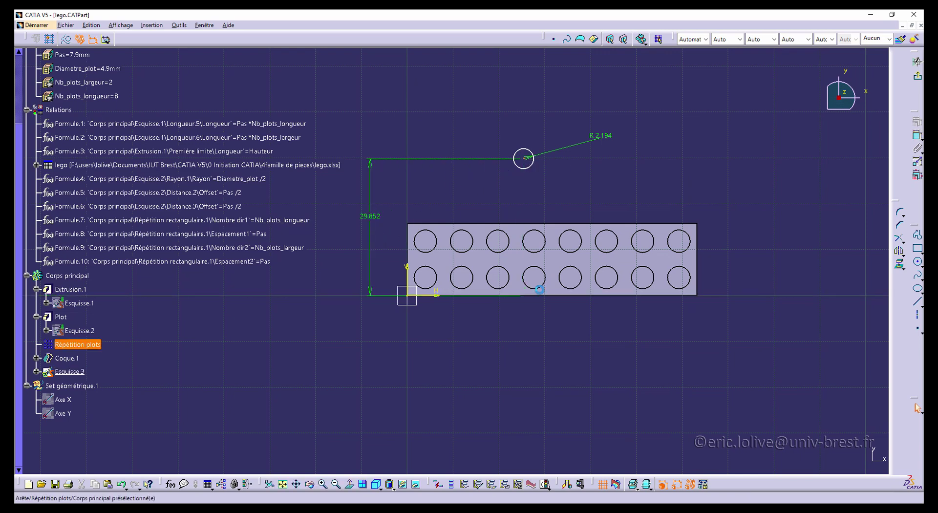
left_click(918, 136)
left_click(413, 307)
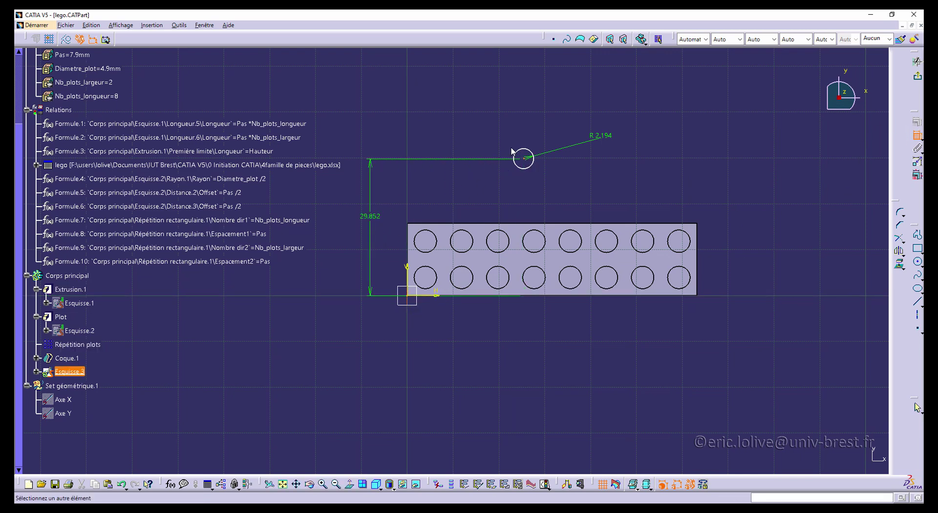
left_click(525, 159)
left_click(524, 127)
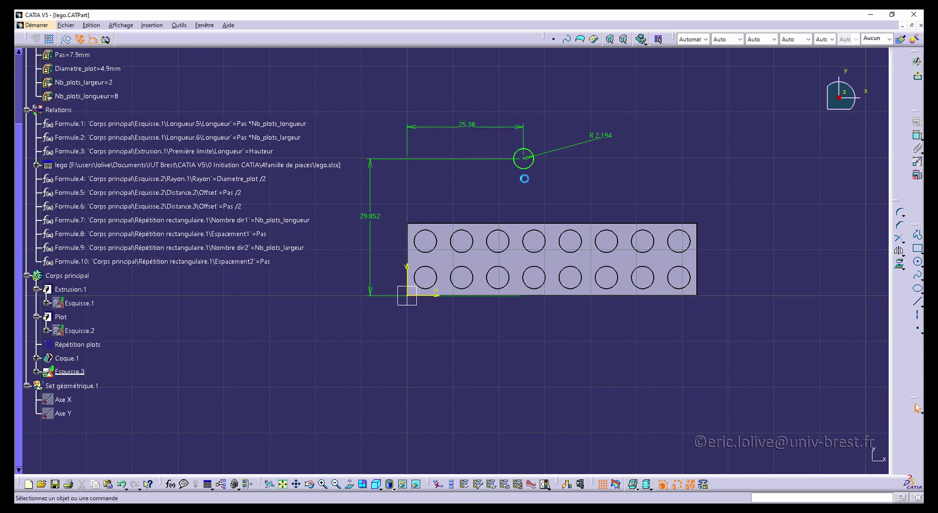
Drive the circle's radius with the formula (Pas*sqrt(2)-Diametre_plot)/2.
double_click(601, 138)
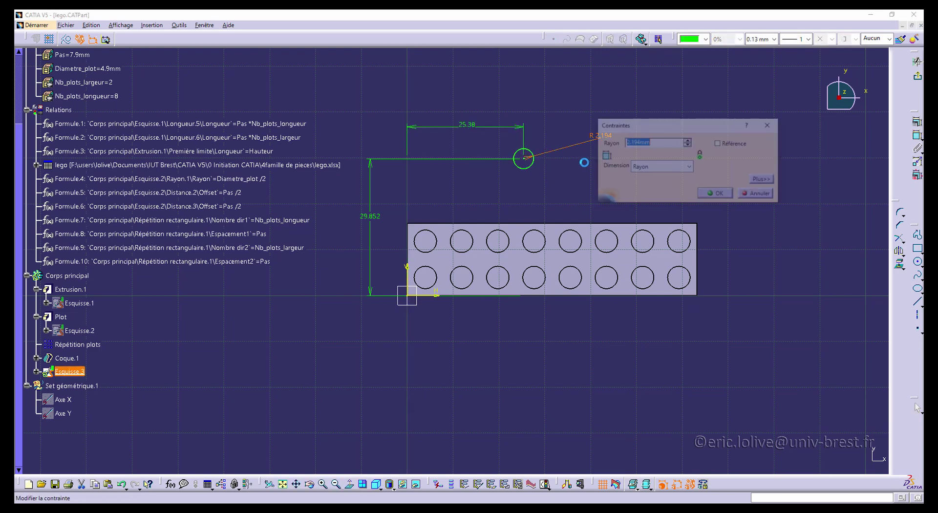
right_click(640, 141)
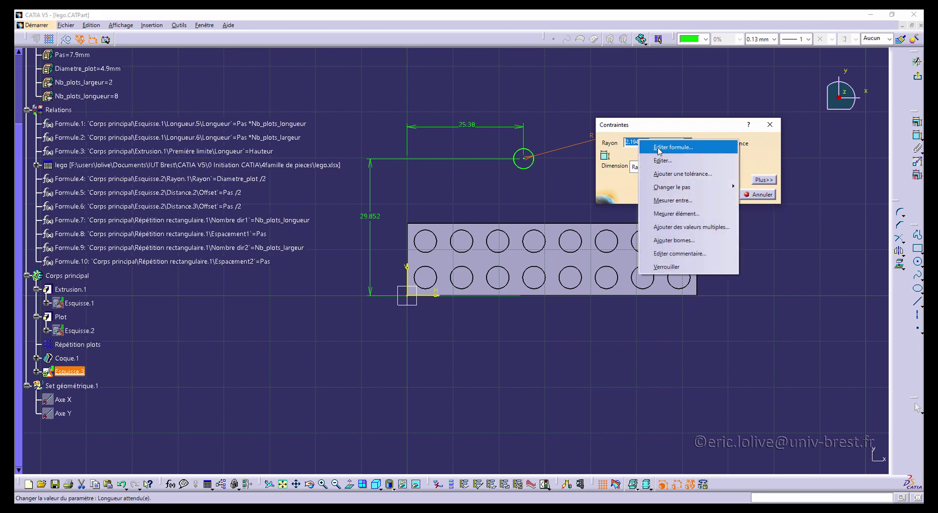
left_click(659, 149)
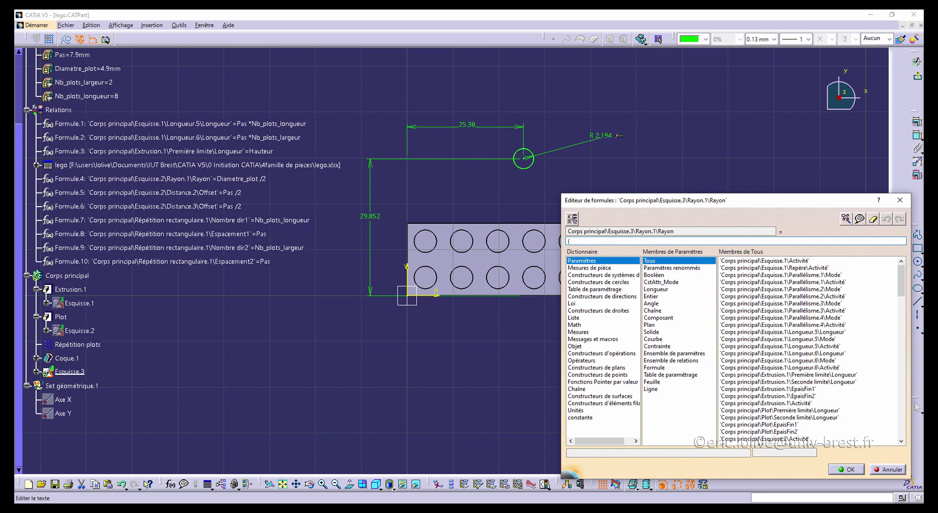
scroll(131, 127, "up", 3)
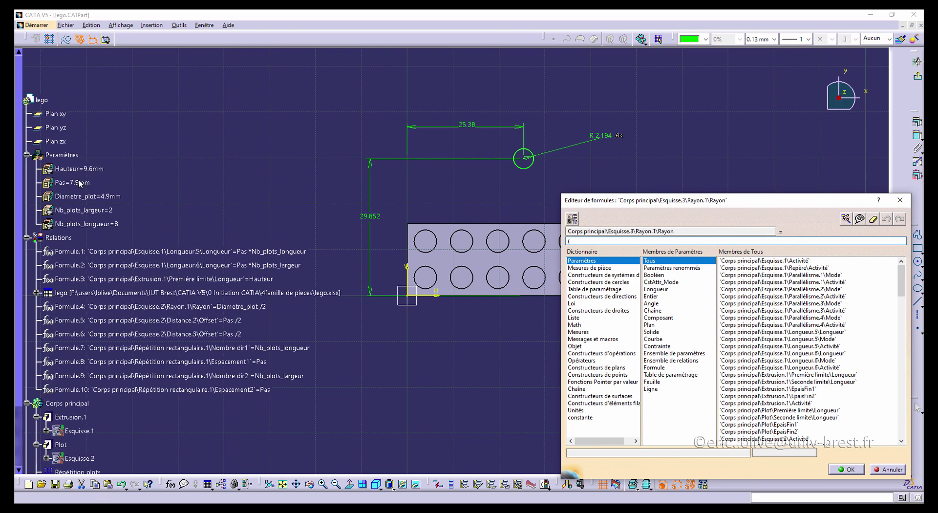
left_click(80, 183)
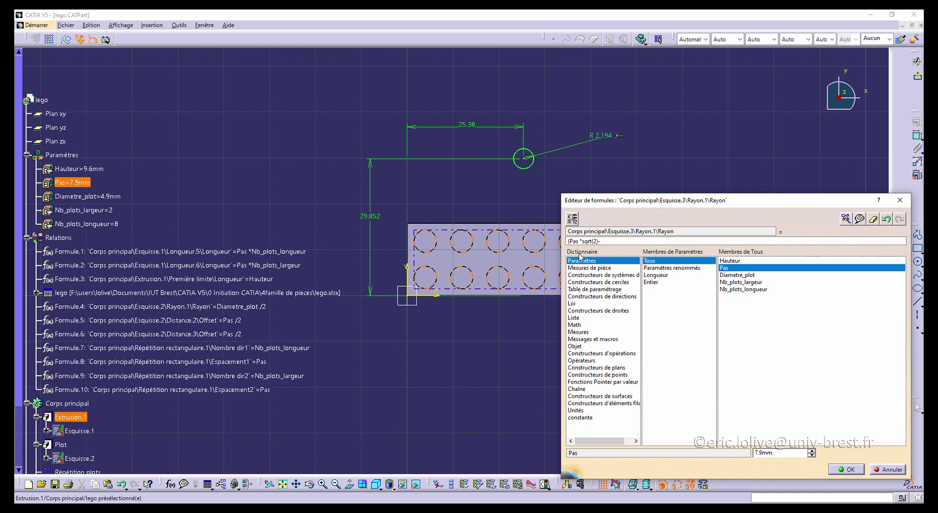
left_click(92, 196)
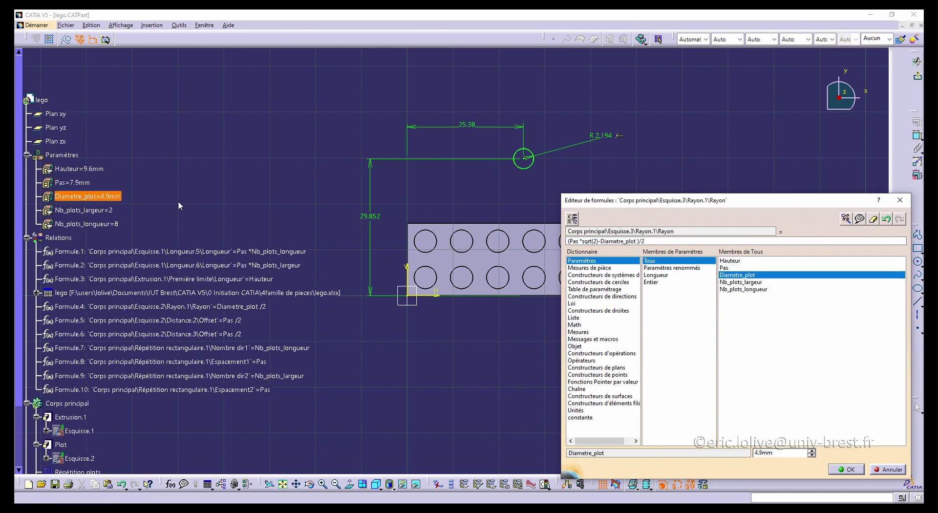
key("Return")
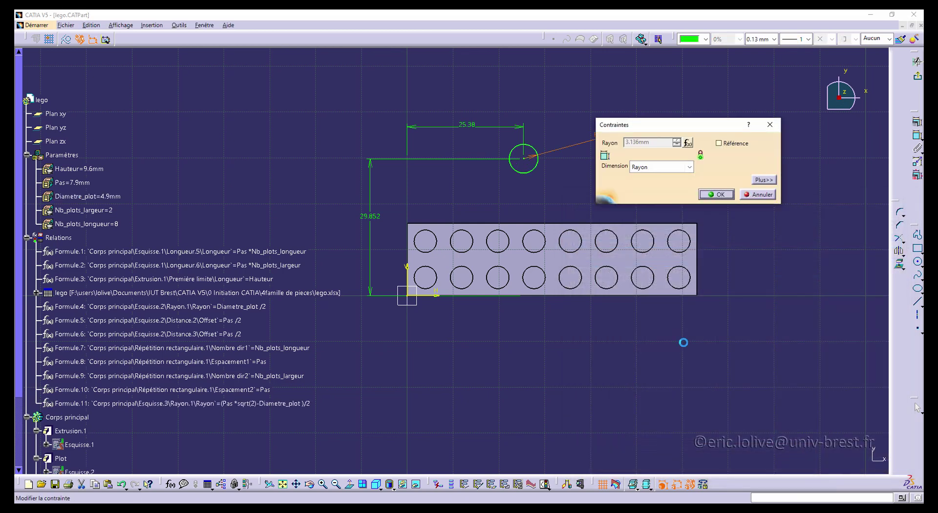
Accept the circle's radius and drive its centre's vertical distance from the horizontal axis with the formula Pas.
left_click(717, 195)
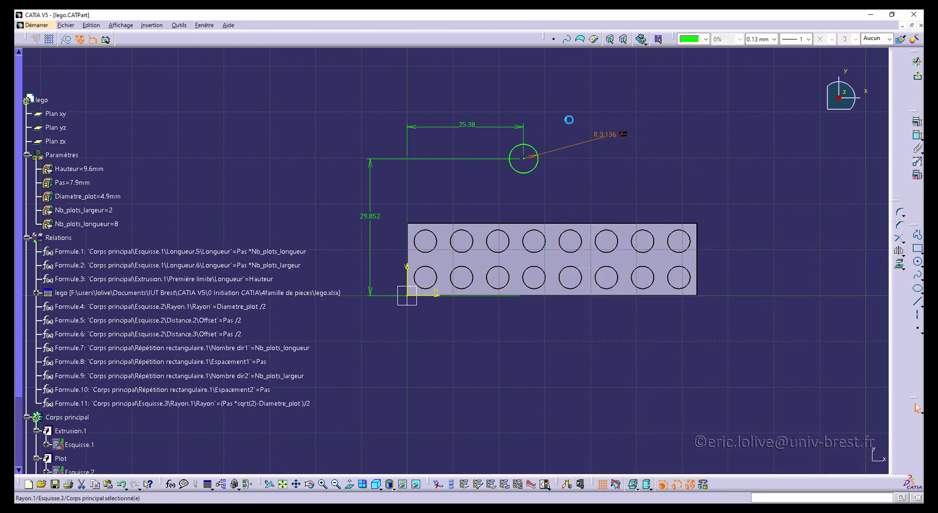
middle_click_drag(509, 186, 483, 169)
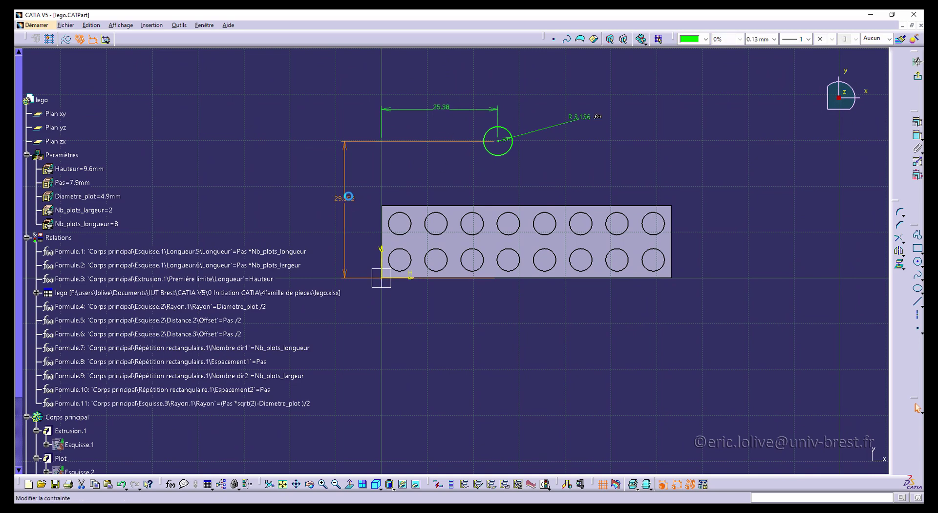
double_click(356, 203)
right_click(648, 143)
left_click(676, 150)
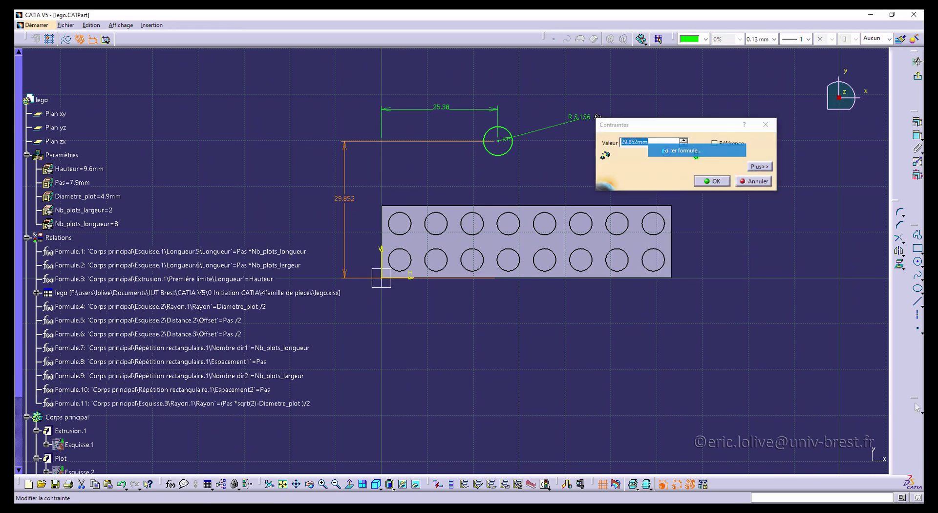
left_click(73, 182)
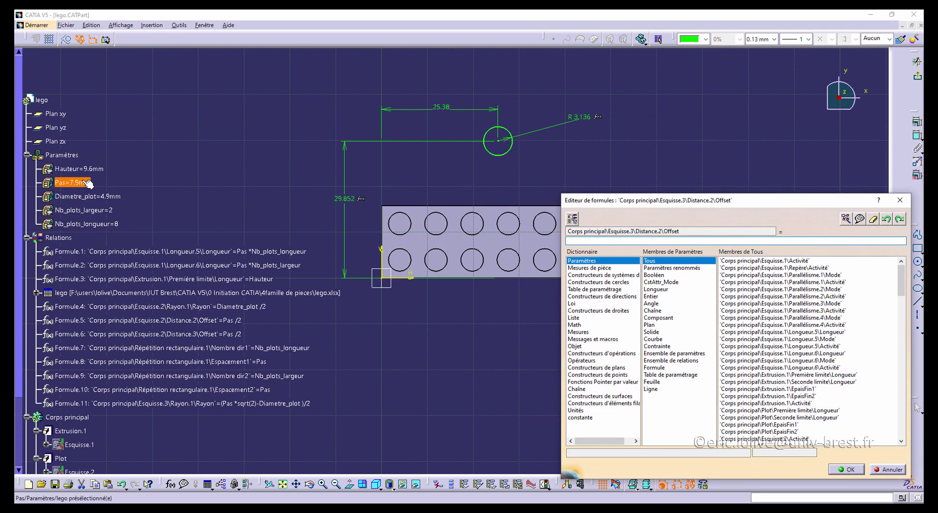
left_click(848, 469)
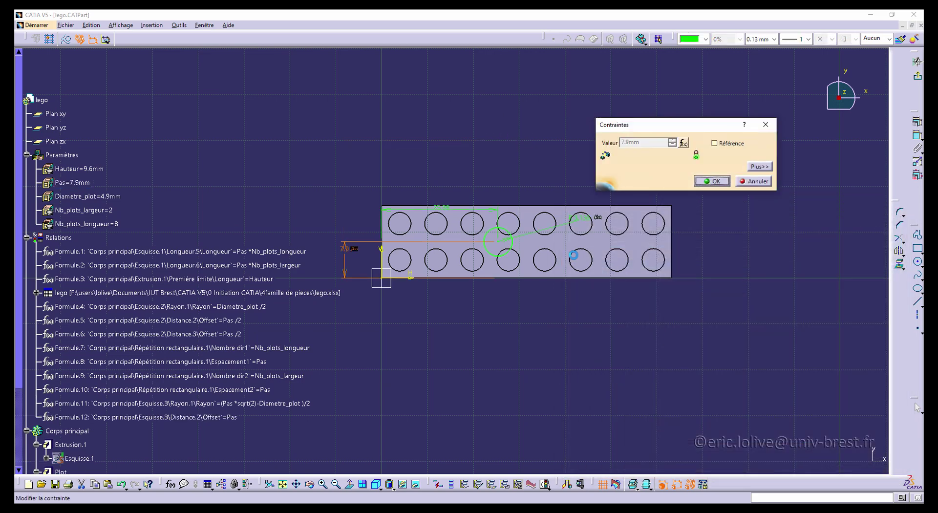
left_click(712, 181)
Drive the circle centre's horizontal distance from the vertical axis with the formula Pas and exit the sketch.
left_click(447, 211)
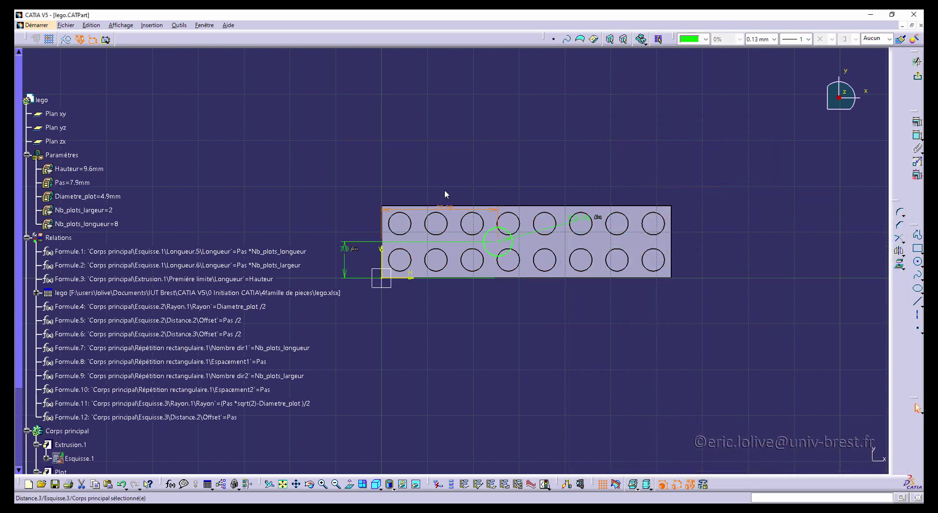
double_click(453, 209)
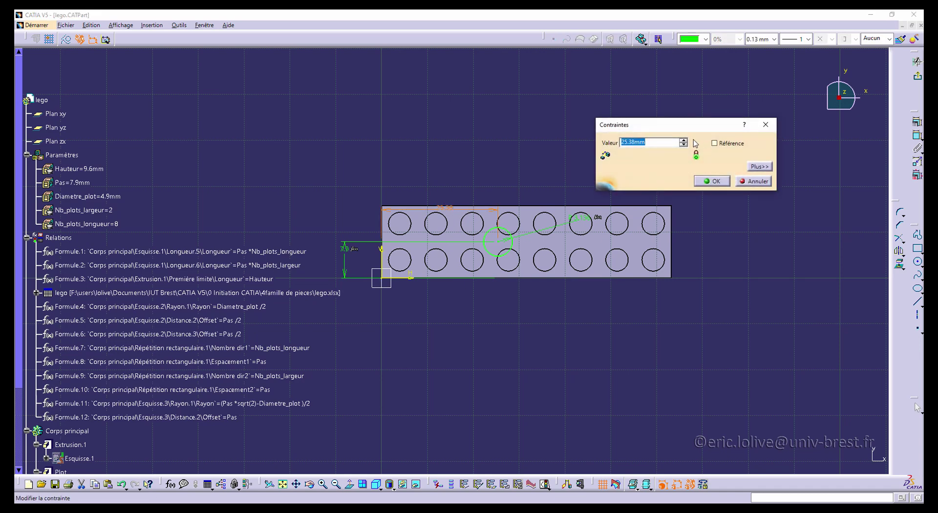
right_click(649, 144)
left_click(684, 147)
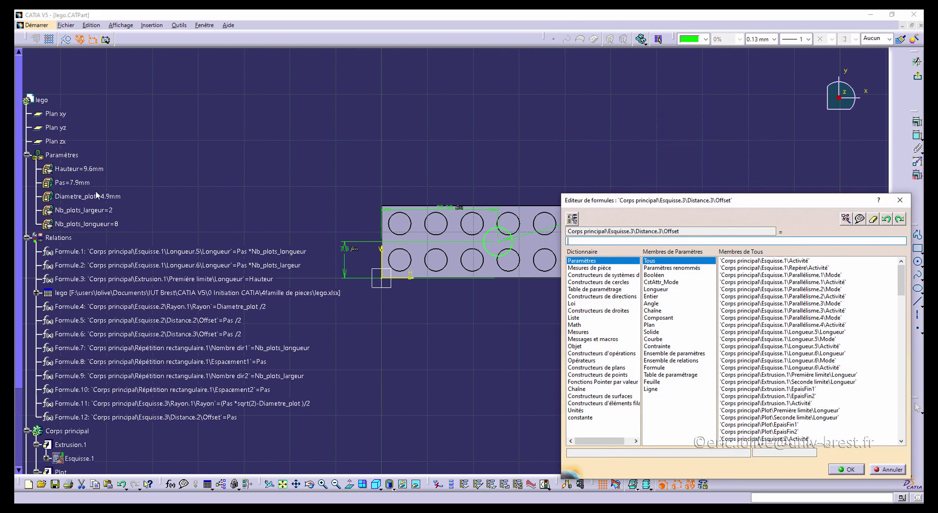
left_click(75, 181)
left_click(846, 470)
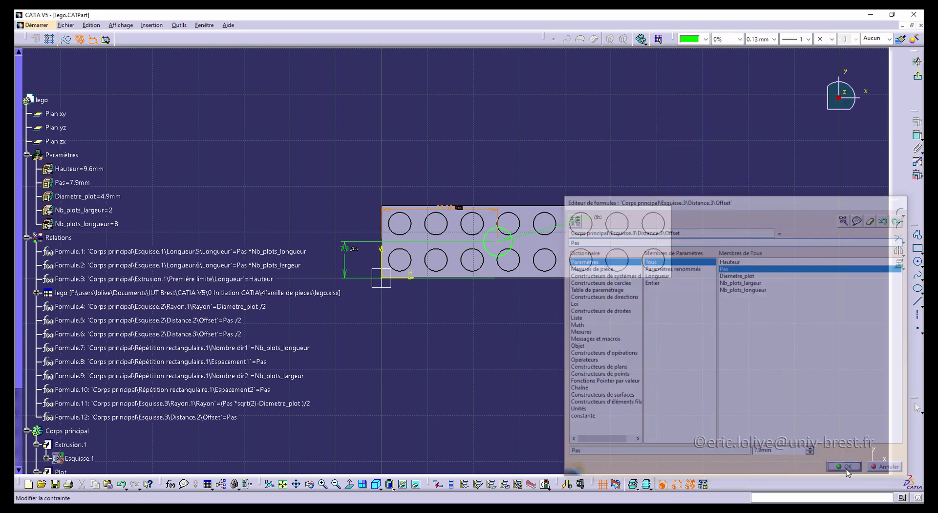
left_click(712, 181)
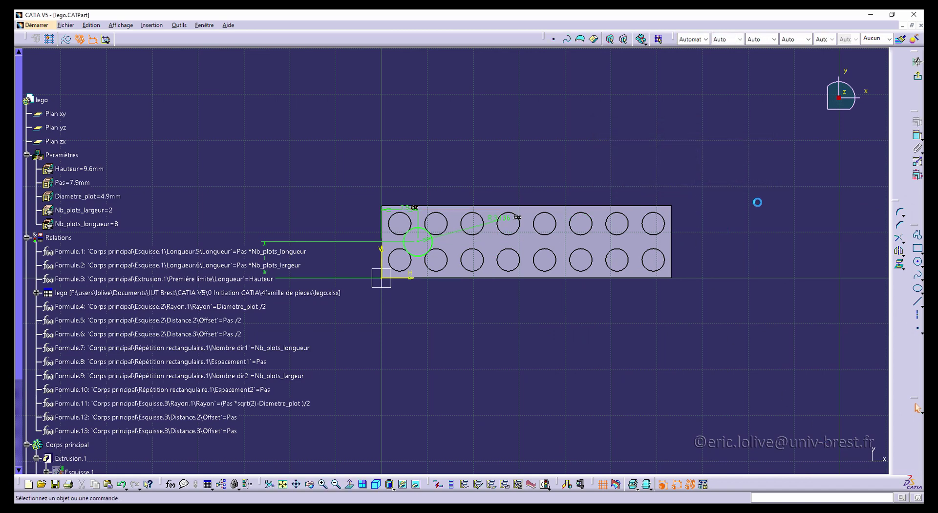
left_click(917, 76)
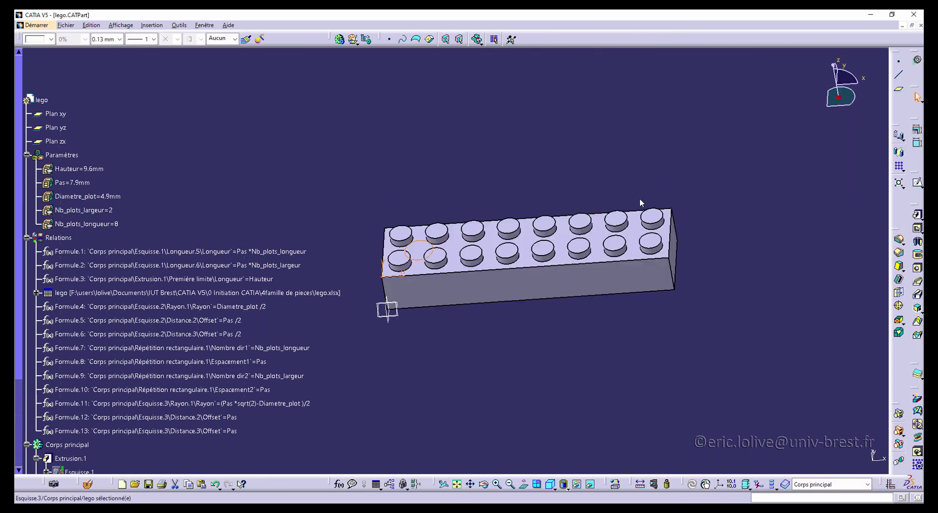
Try renaming the circle's sketch as tube Ext in its properties and undo the renaming.
scroll(342, 284, "down", 6)
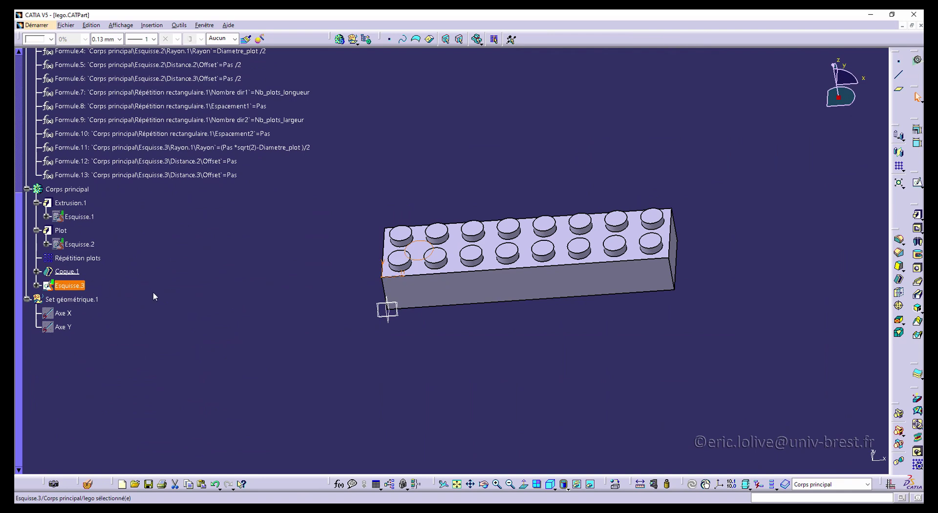
right_click(82, 291)
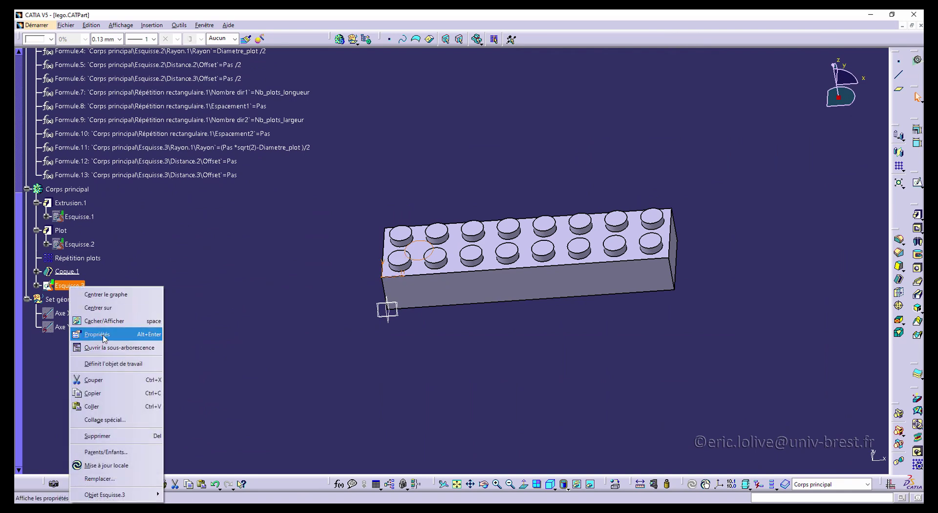
left_click(98, 335)
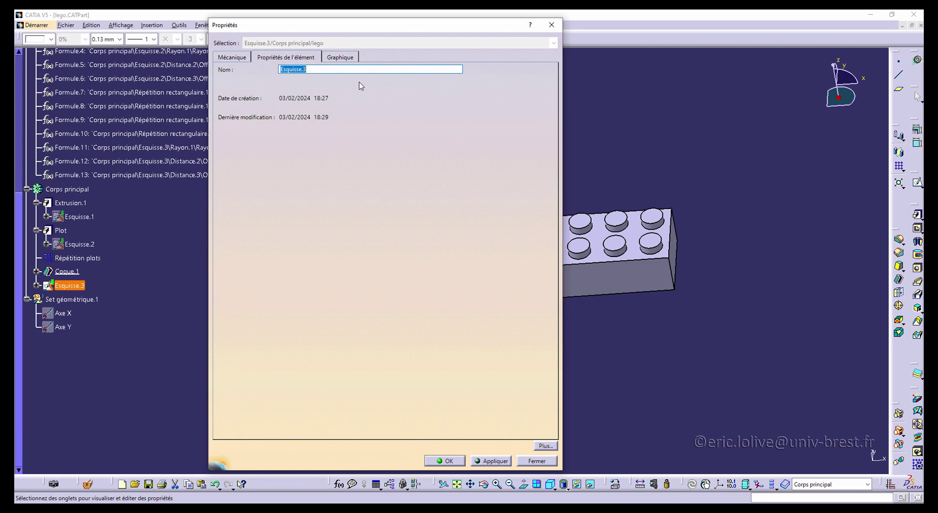
type("ube Ext")
left_click(449, 461)
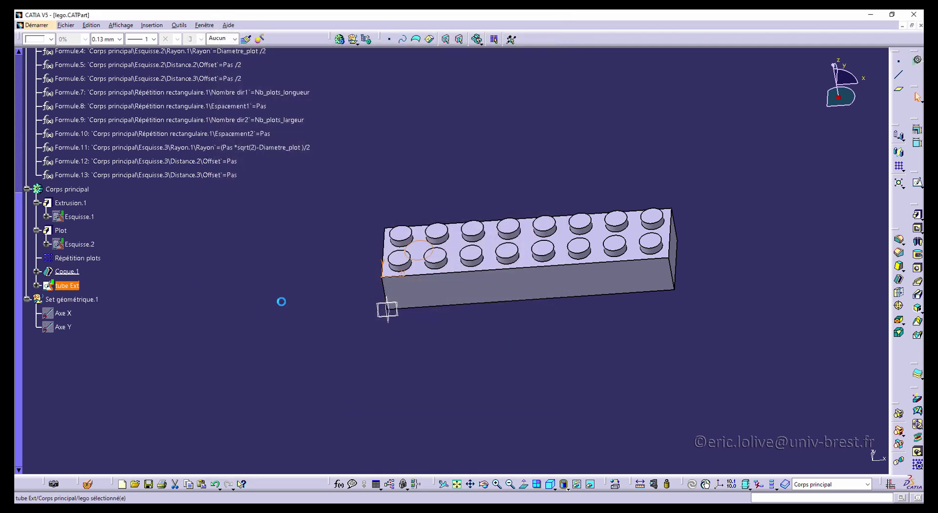
left_click(281, 301)
middle_click_drag(546, 337, 501, 374)
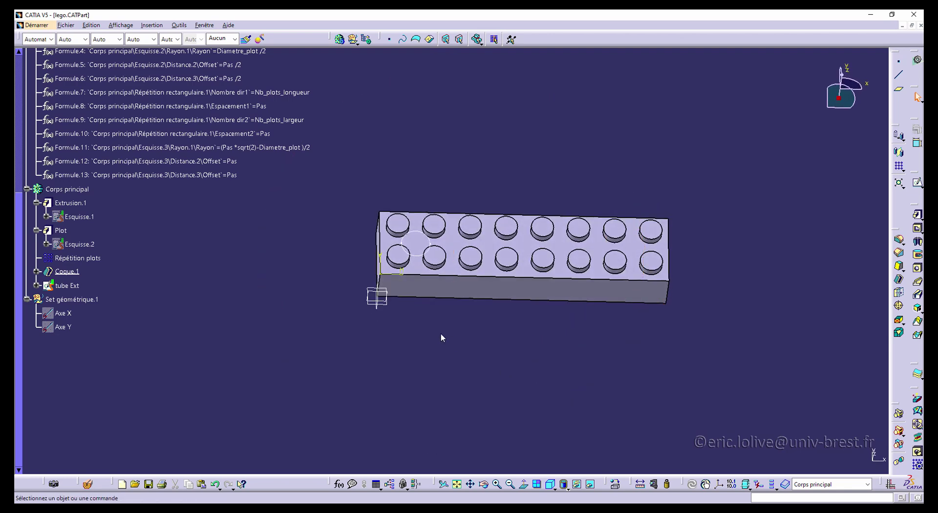
left_click(72, 287)
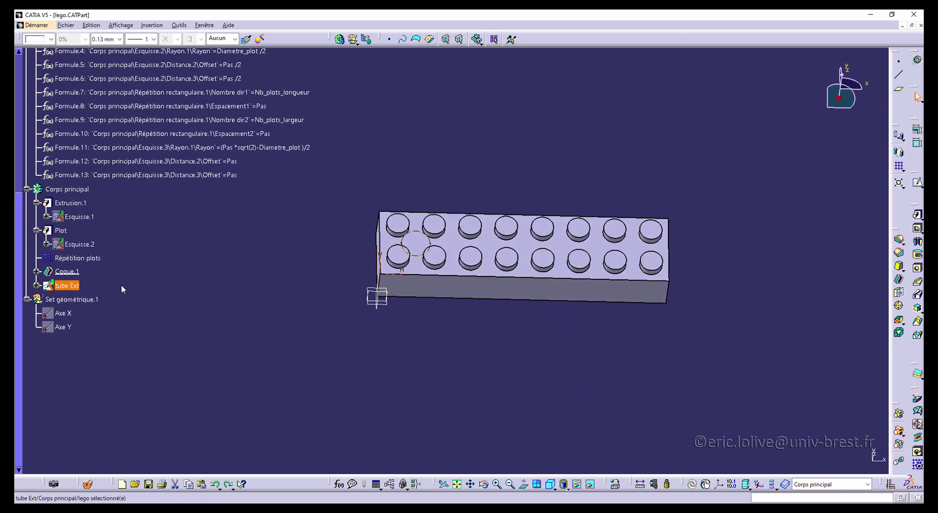
key("ctrl+z")
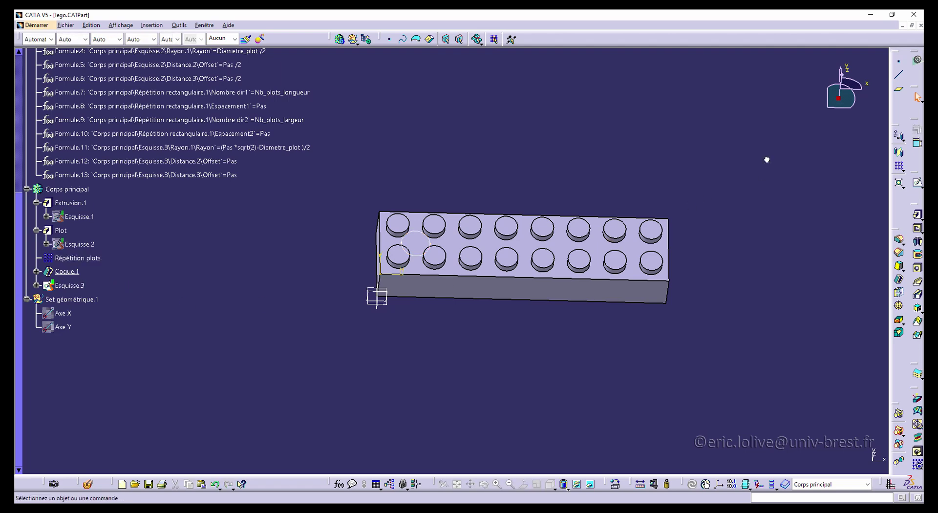
Extrude the circle's sketch Esquisse.3 down into the shelled brick, driving the length with the formula Hauteur- .3mm.
left_click(918, 215)
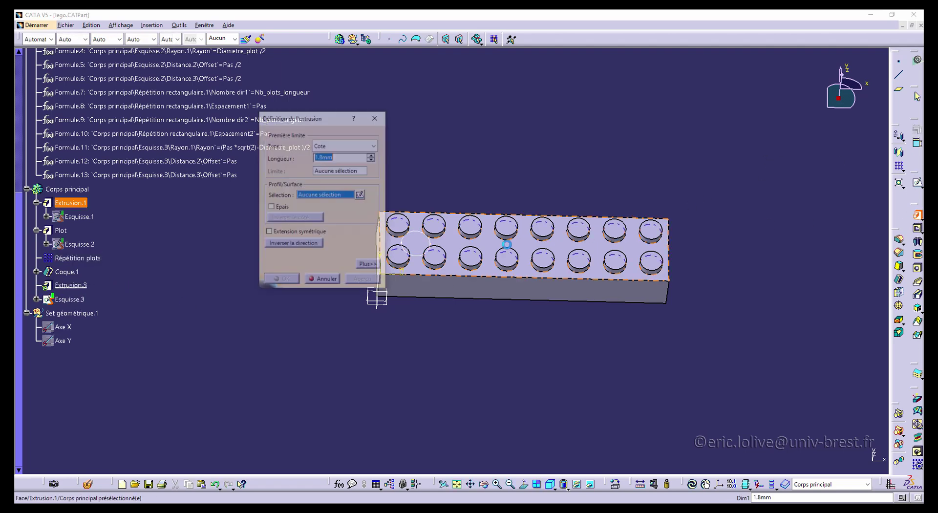
left_click(73, 299)
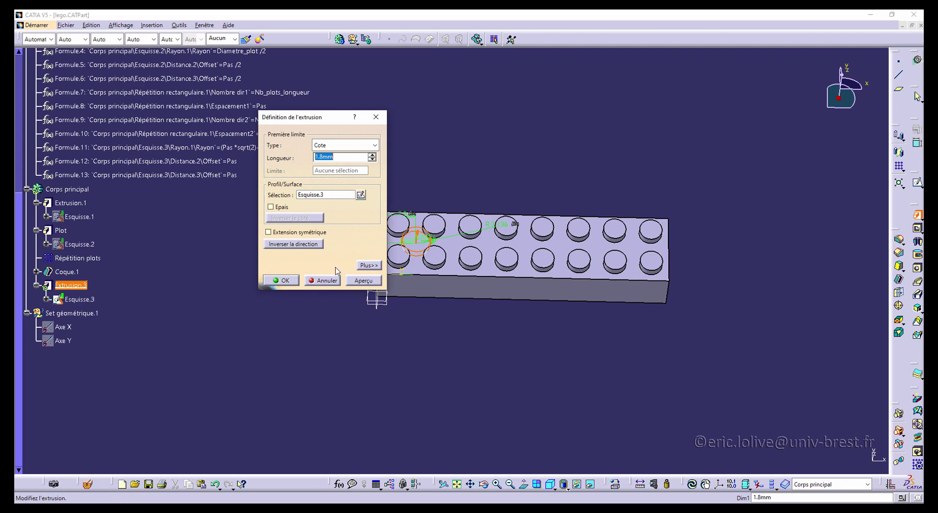
middle_click_drag(499, 302, 463, 230)
left_click(463, 225)
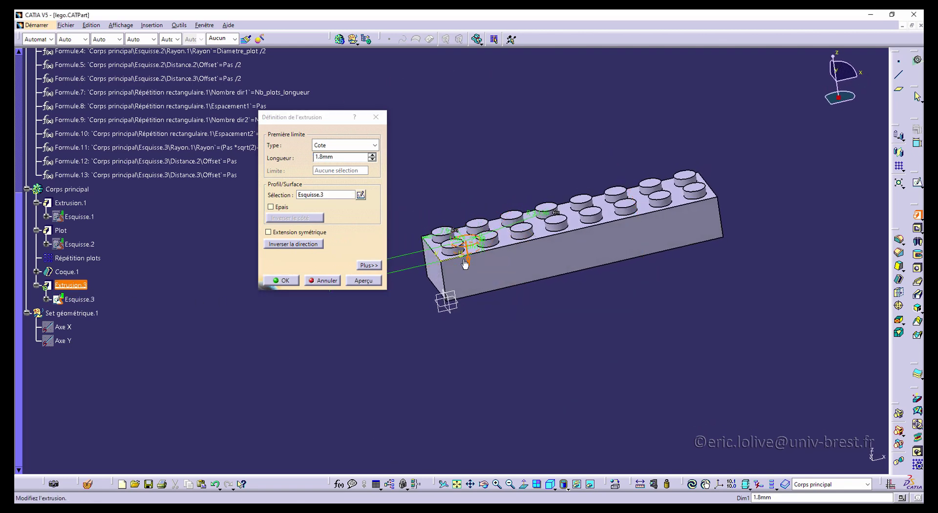
right_click(332, 156)
left_click(364, 163)
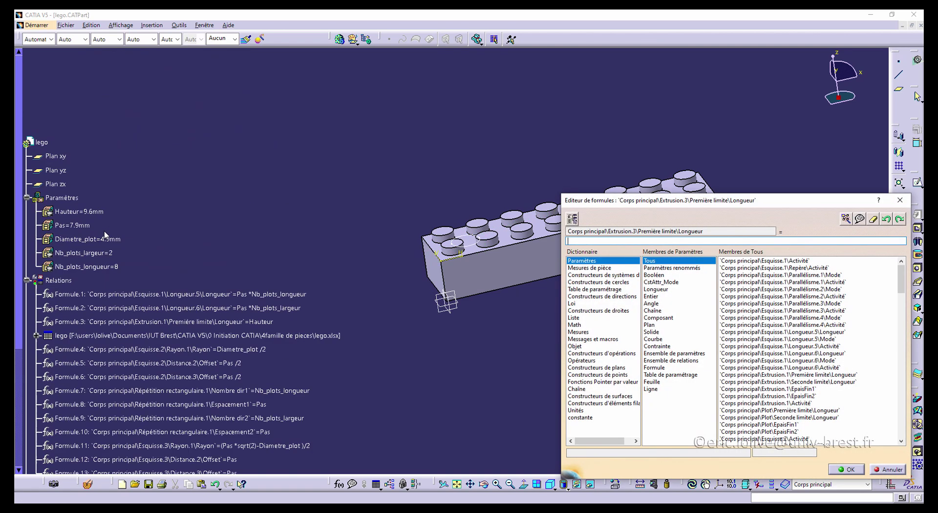
left_click(80, 212)
middle_click_drag(436, 339, 440, 235)
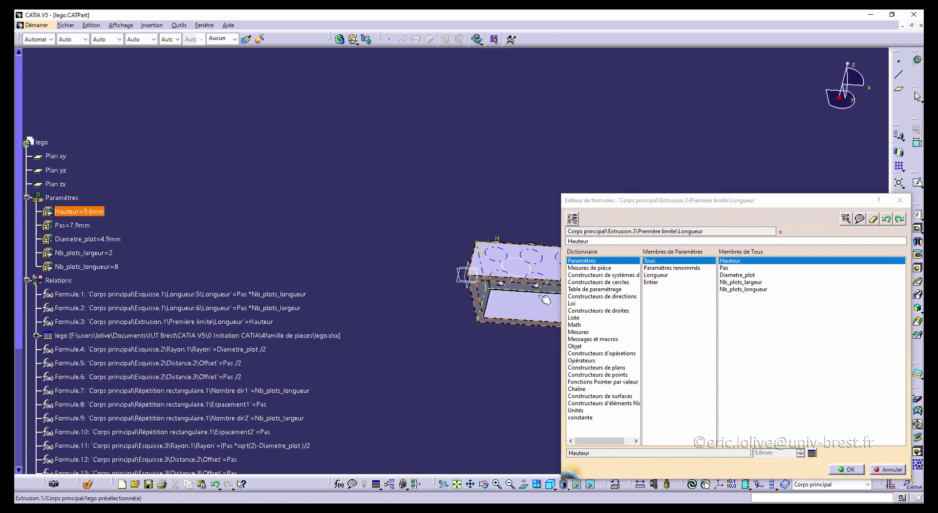
left_click(599, 241)
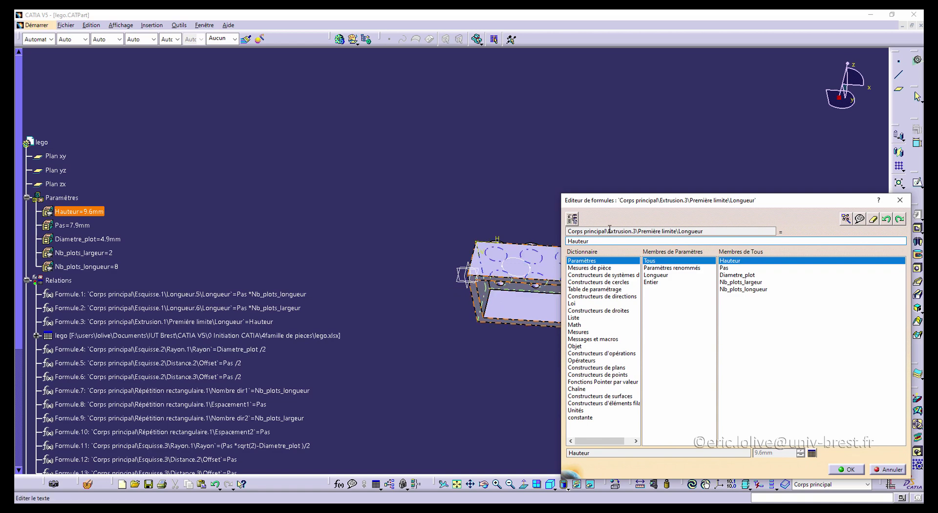
middle_click_drag(494, 209, 289, 122)
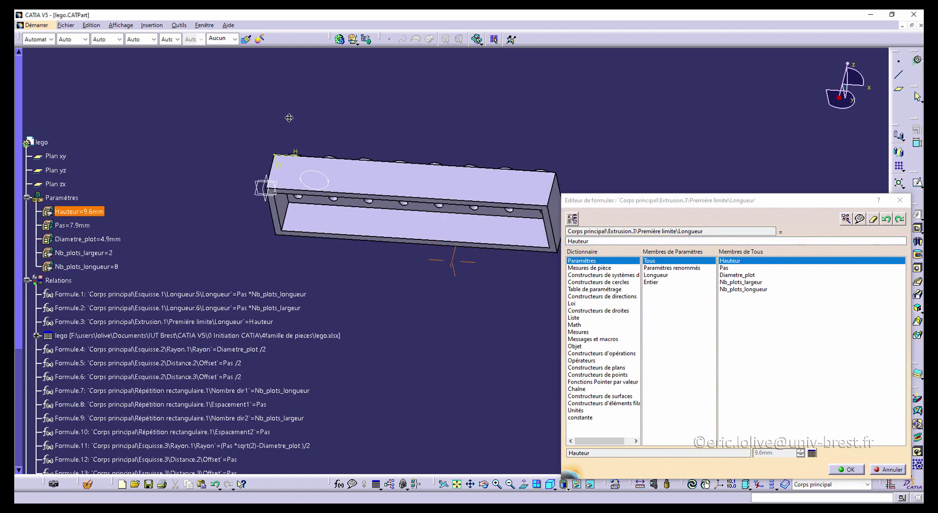
left_click(606, 241)
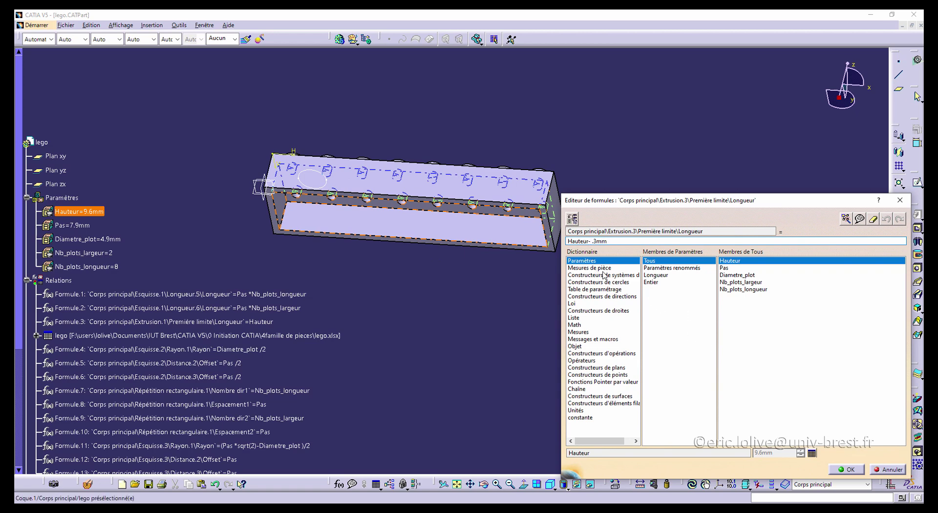
left_click(848, 470)
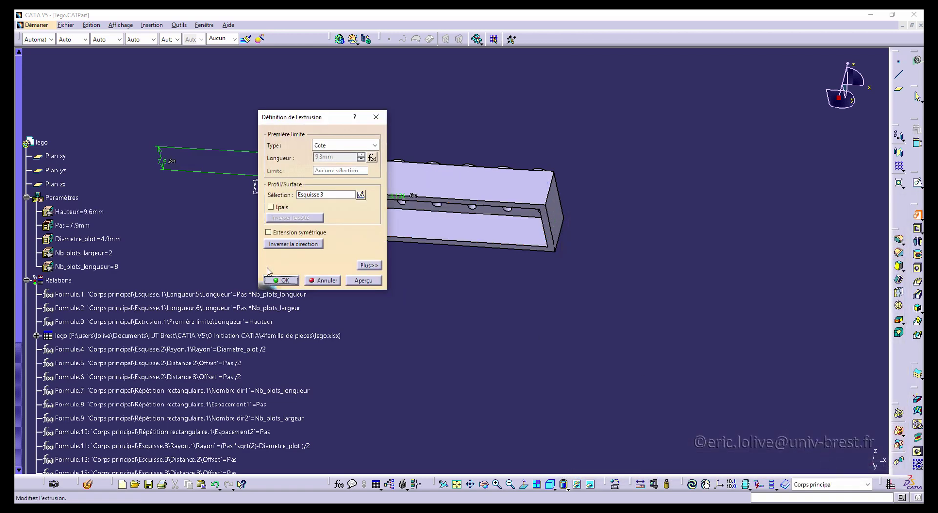
left_click(285, 281)
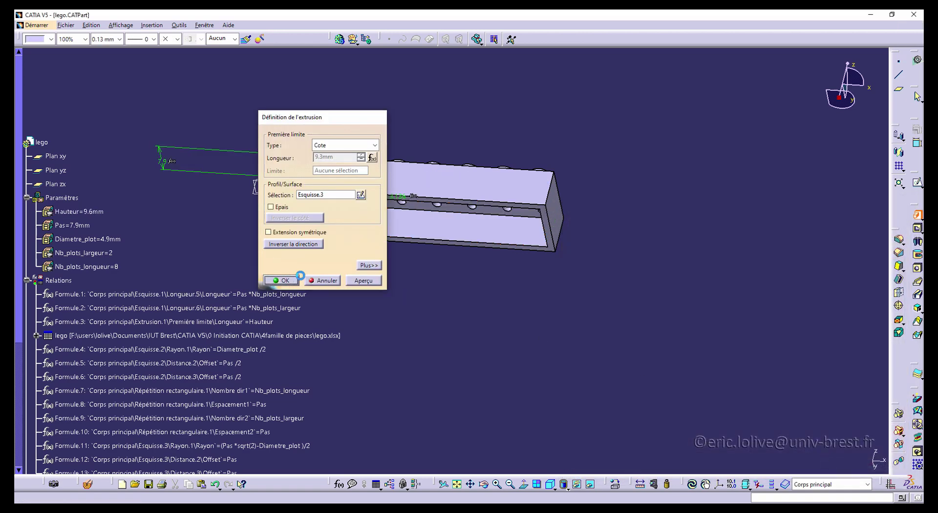
Start a hole on the free circular end face of the cylinder inside the brick's underside.
middle_click_drag(368, 275, 478, 269)
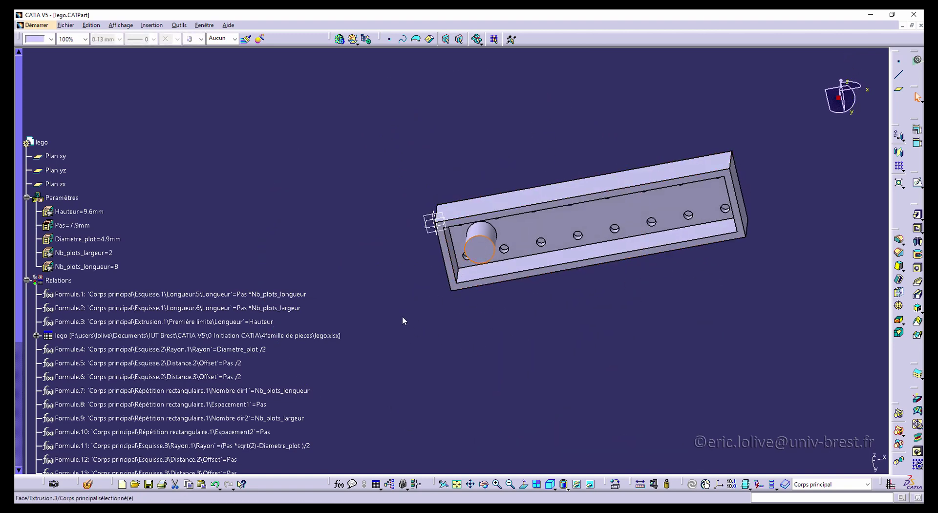
middle_click_drag(404, 319, 352, 218)
scroll(211, 269, "down", 4)
scroll(223, 279, "down", 3)
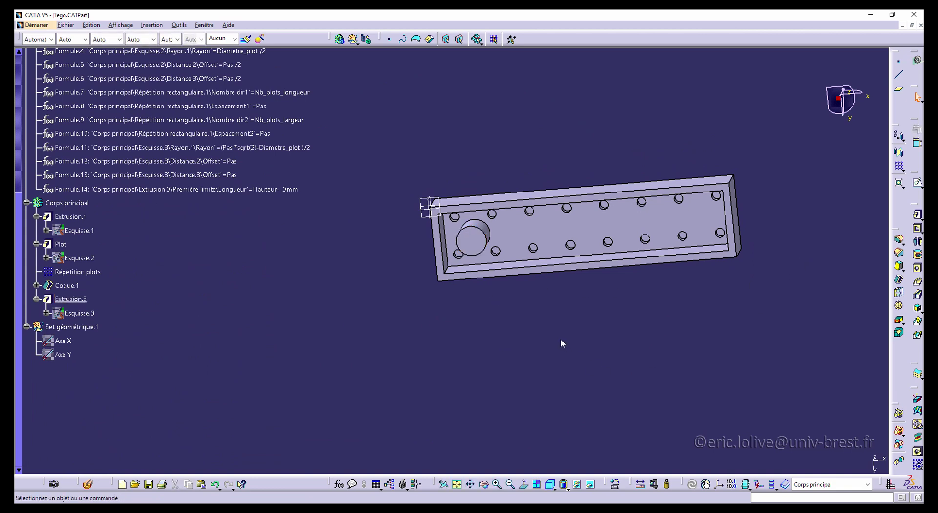
left_click(477, 246)
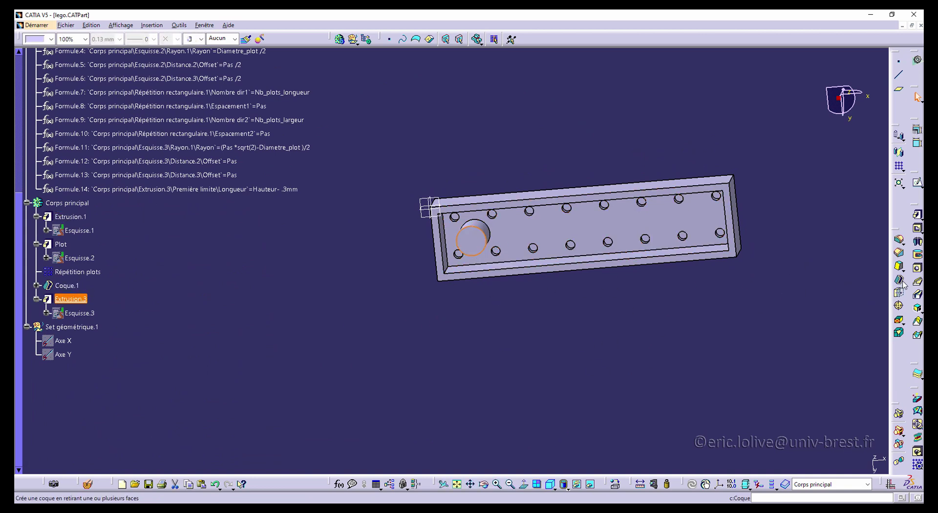
left_click(918, 268)
left_click(566, 243)
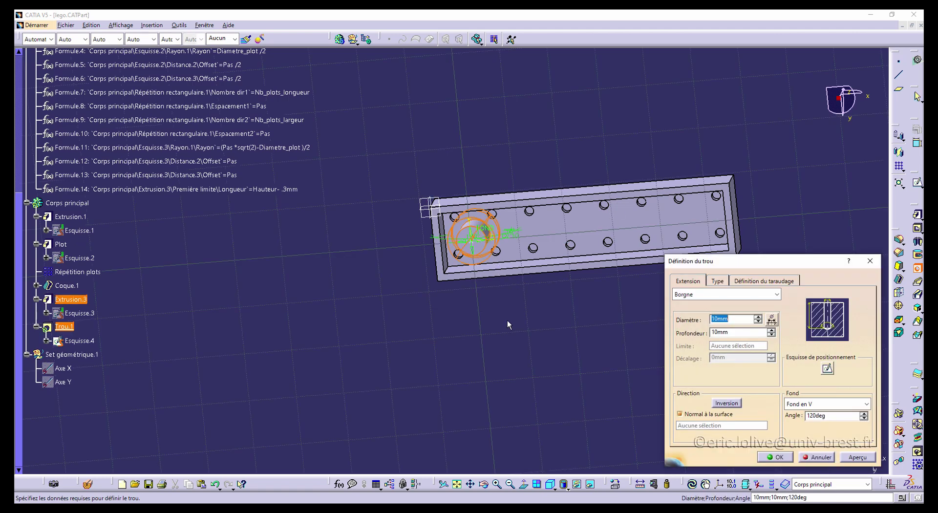
Drive the hole's diameter with a formula equal to the Diametre_plot parameter.
right_click(718, 318)
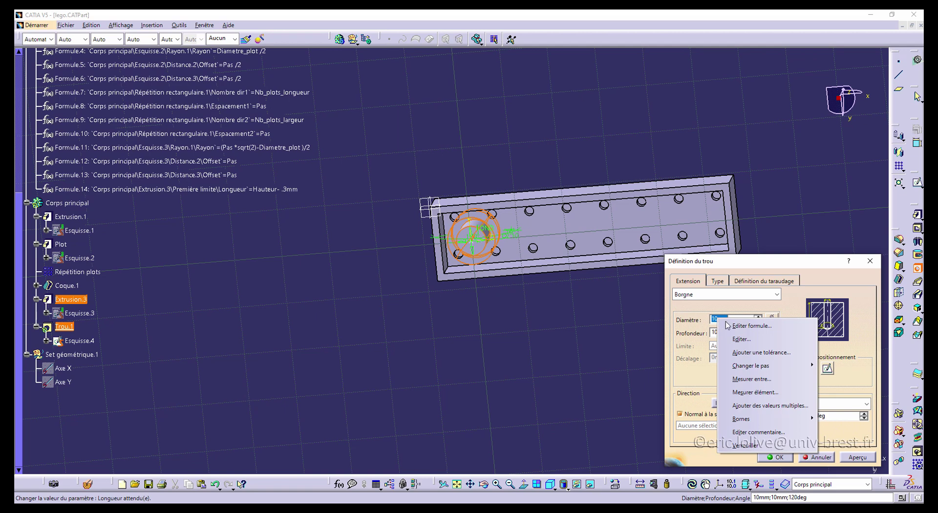
left_click(763, 326)
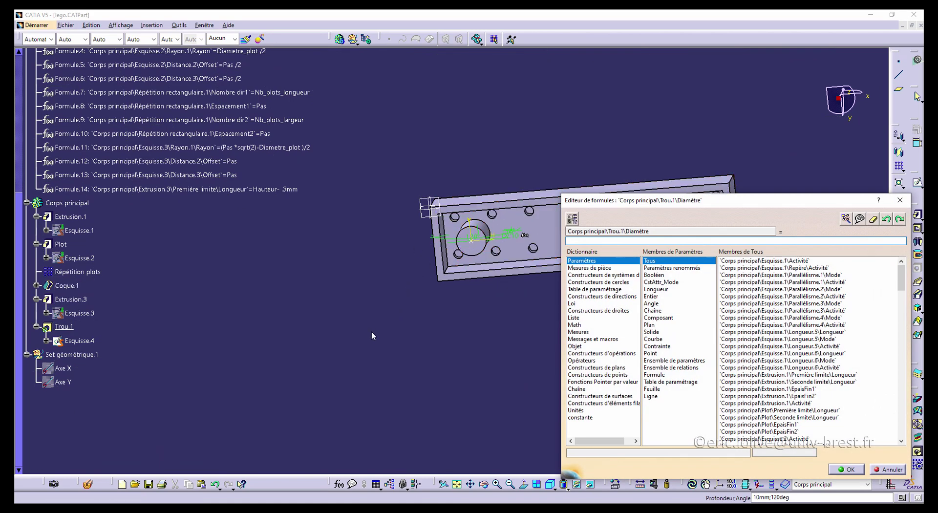
scroll(293, 315, "up", 6)
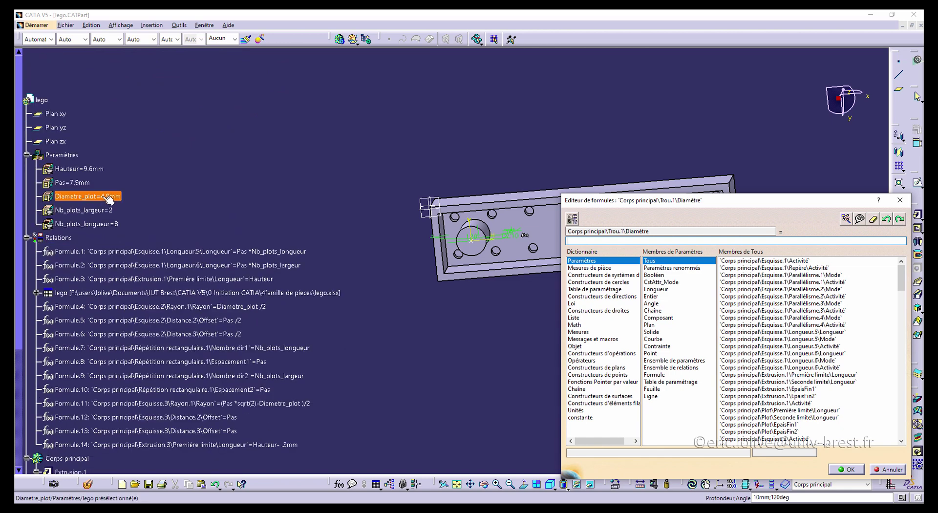
left_click(102, 198)
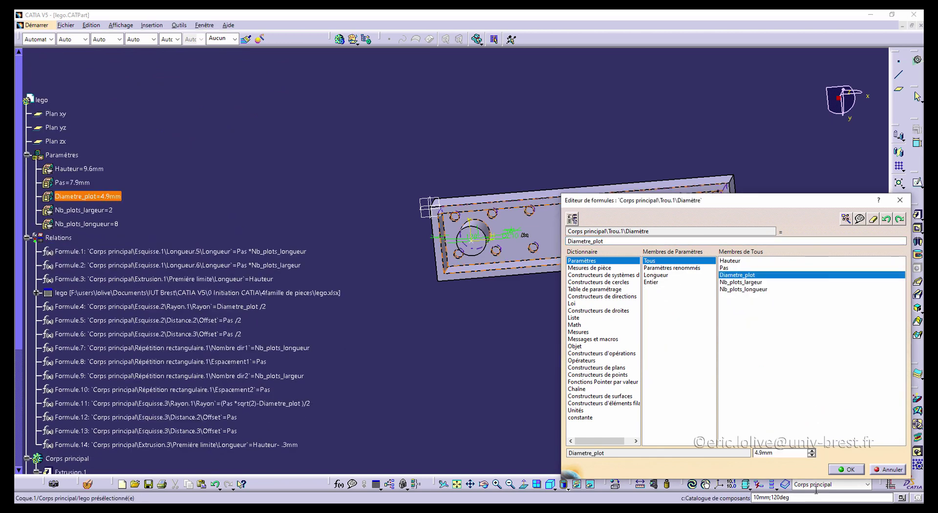
left_click(850, 470)
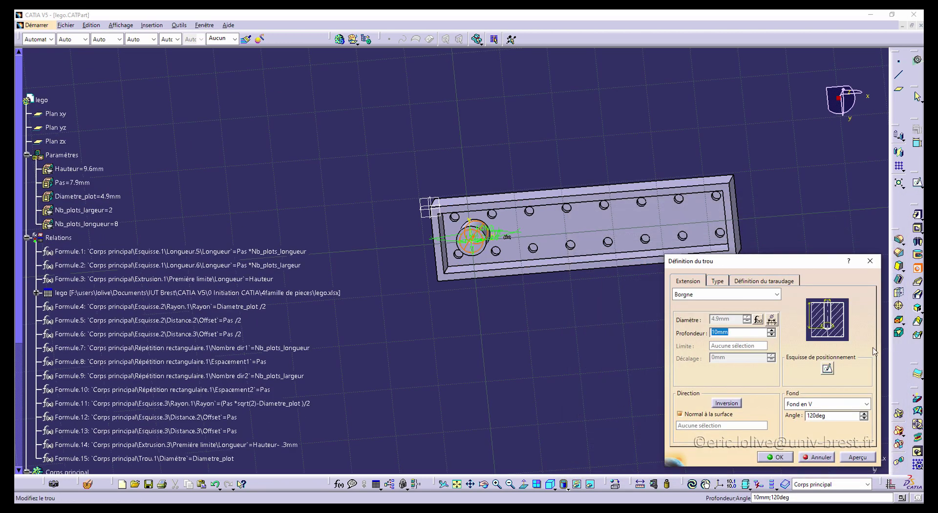
Constrain the hole's positioning point concentric with the cylinder's circular edge in the positioning sketch and exit the sketch.
left_click(834, 367)
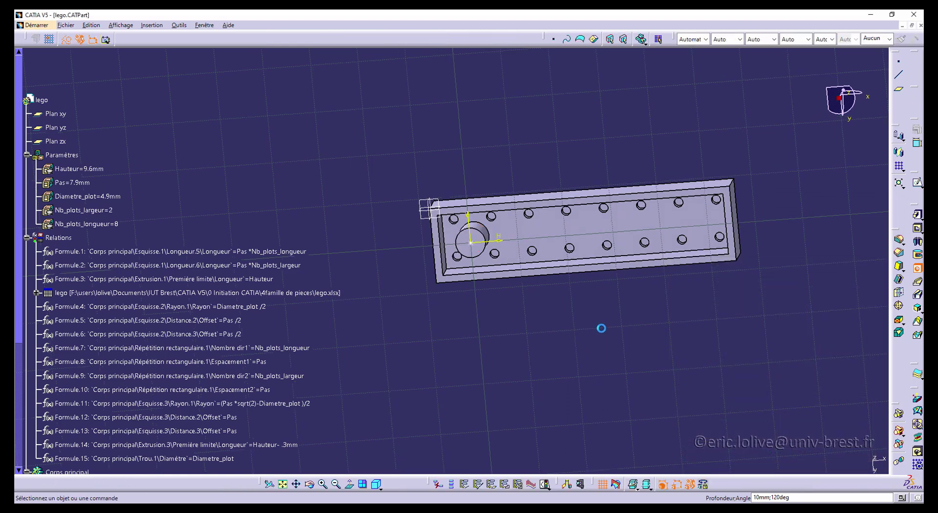
left_click(472, 258)
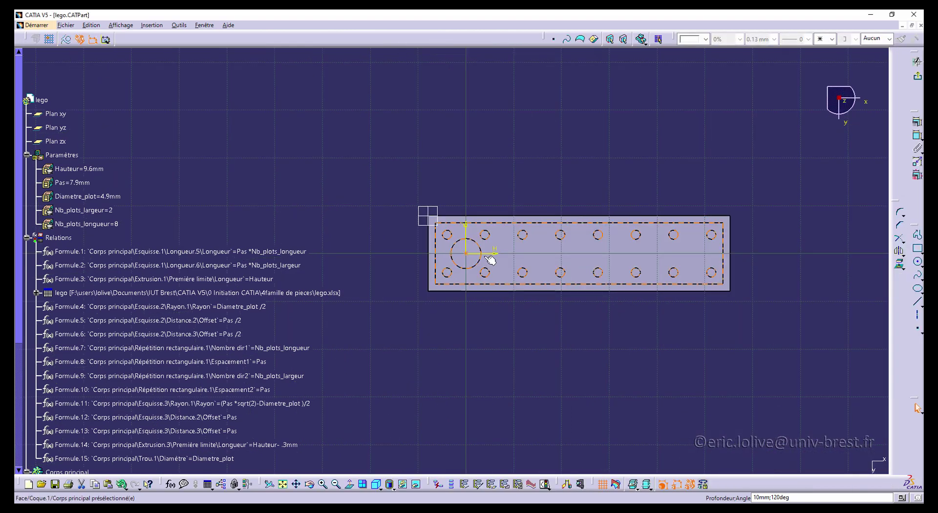
left_click(480, 247, "ctrl")
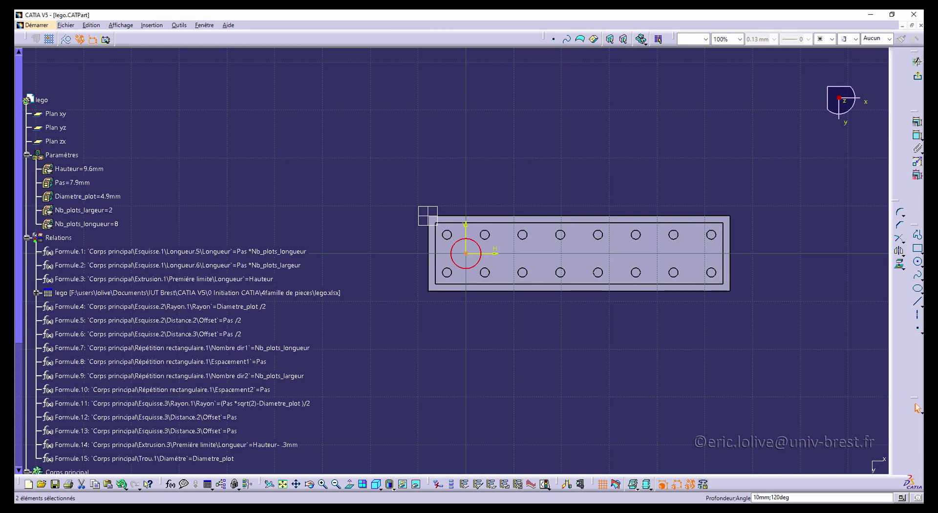
left_click(917, 137)
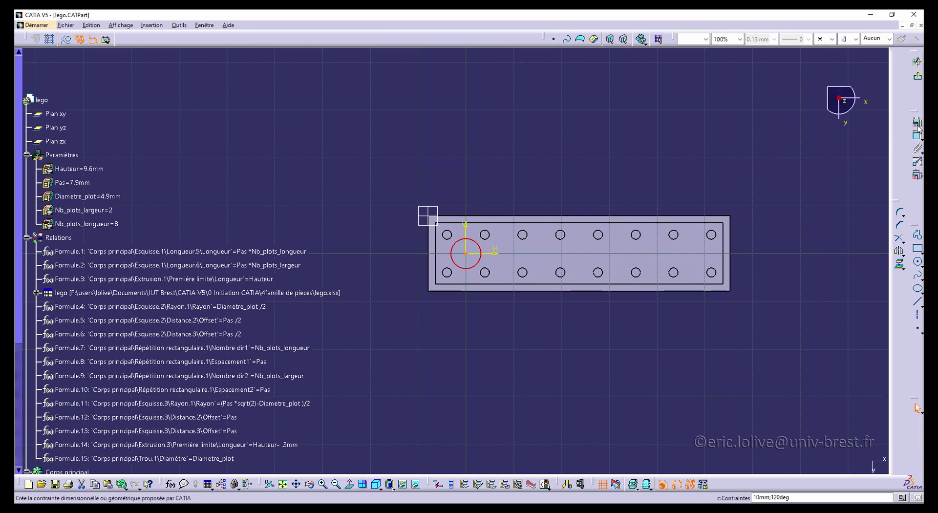
left_click(863, 337)
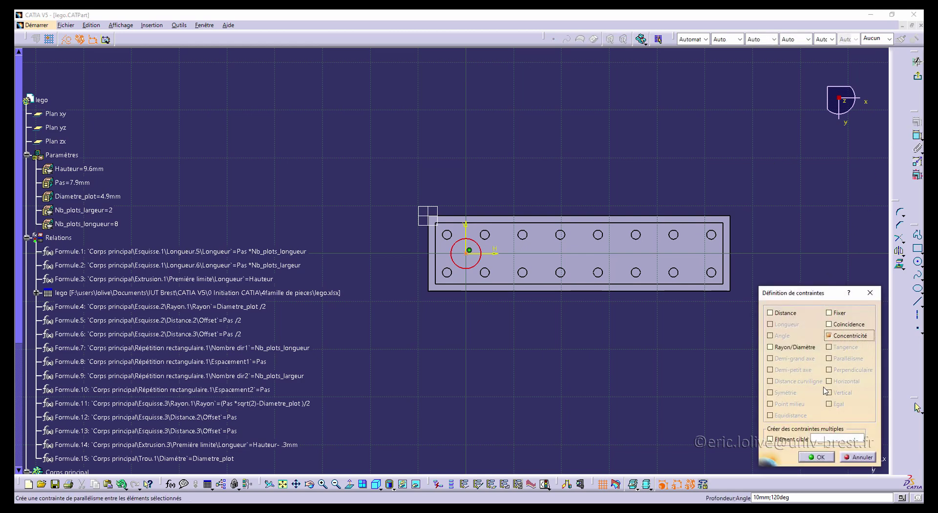
left_click(816, 457)
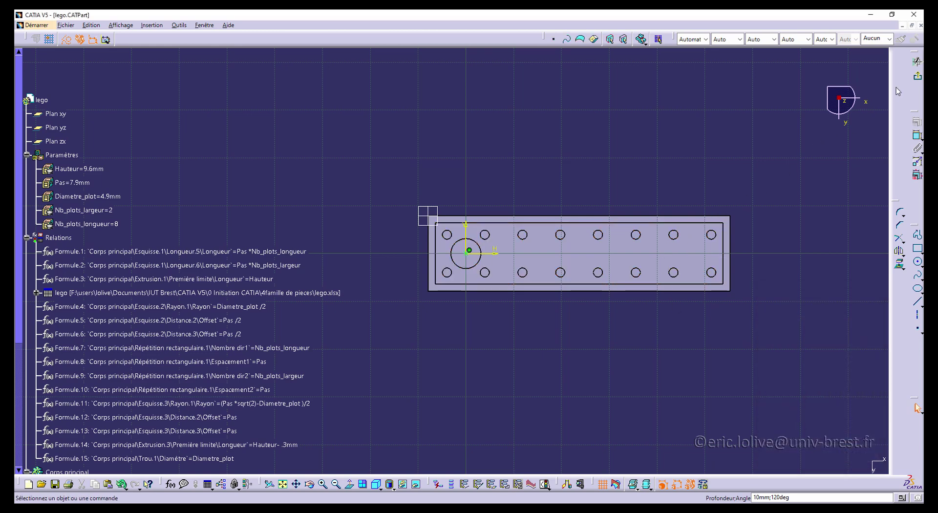
left_click(918, 76)
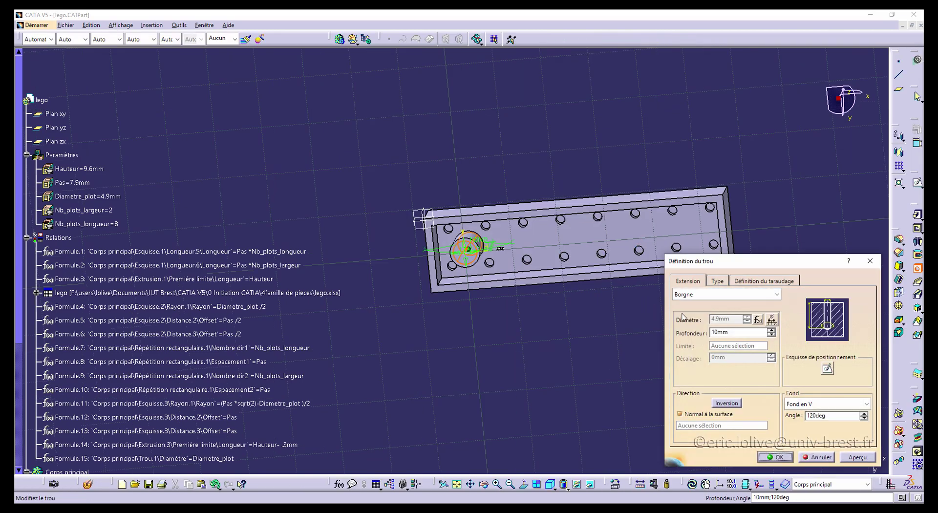
Limit the hole with Jusqu'au plan, using the shell's flat inner face as the limit, and create it.
left_click(694, 295)
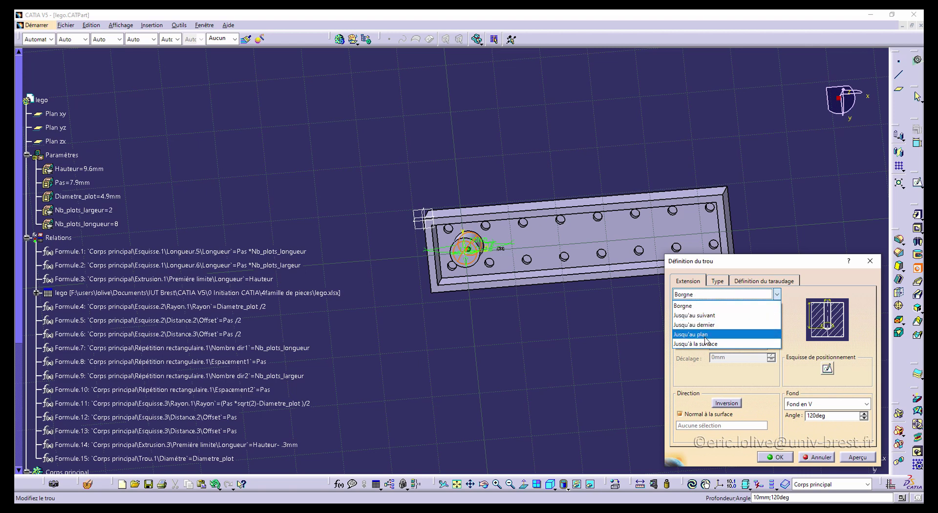
left_click(705, 337)
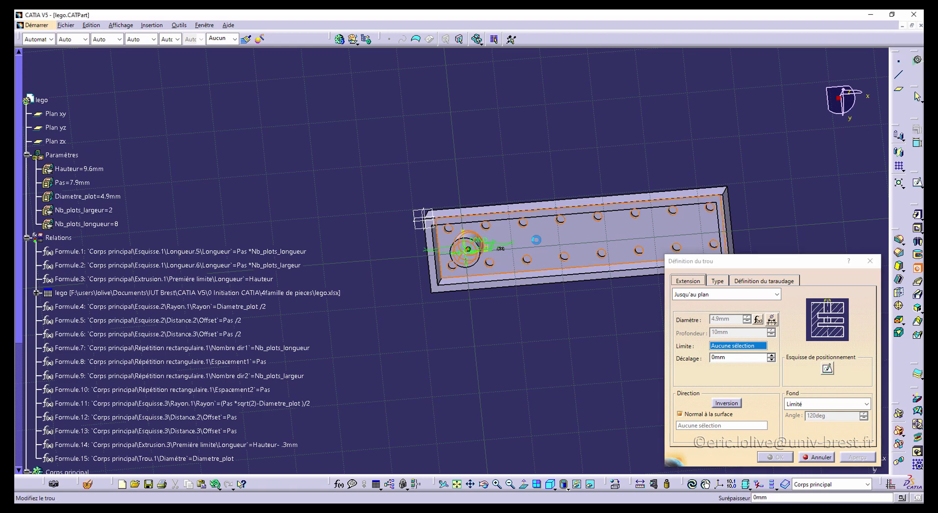
left_click(536, 240)
left_click(774, 458)
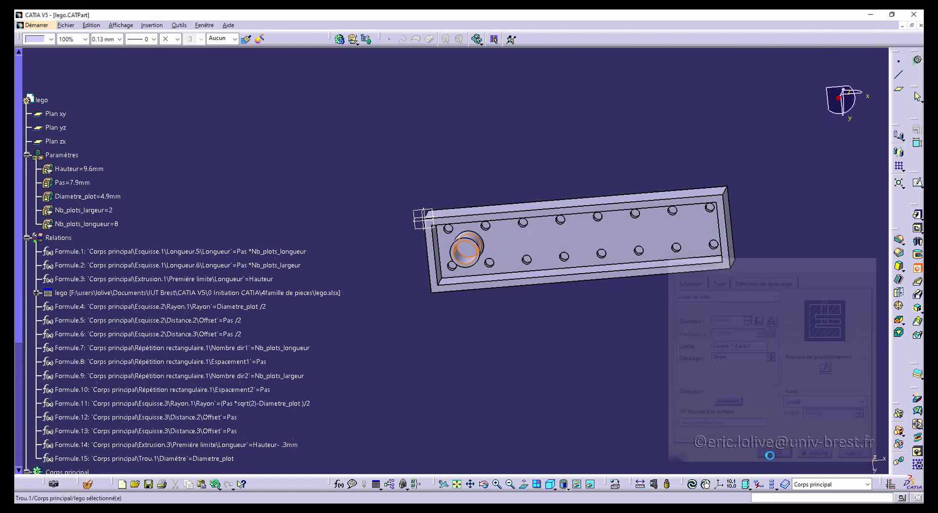
Rename the underside cylinder's extrusion Extrusion.3 as tubeExt in its properties.
middle_click_drag(610, 344, 455, 359)
scroll(259, 196, "down", 7)
middle_click_drag(273, 228, 489, 391)
right_click(77, 272)
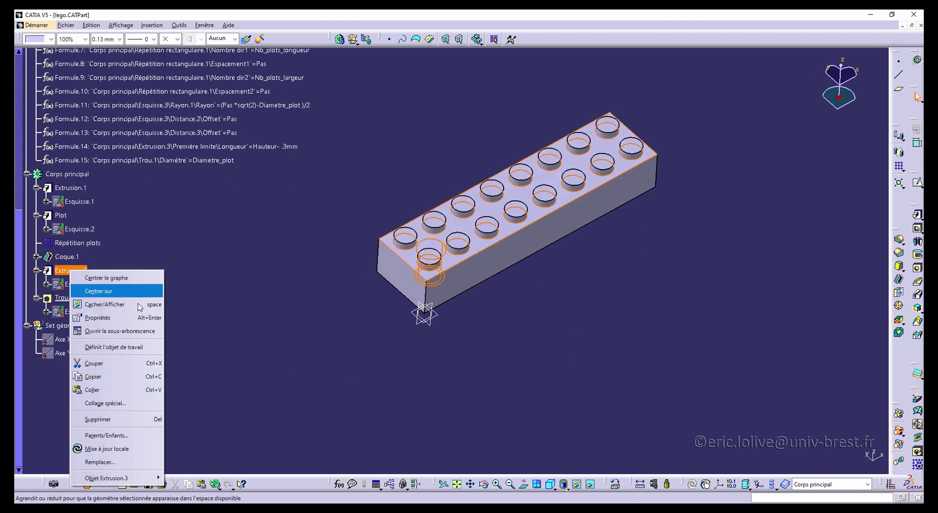
left_click(97, 318)
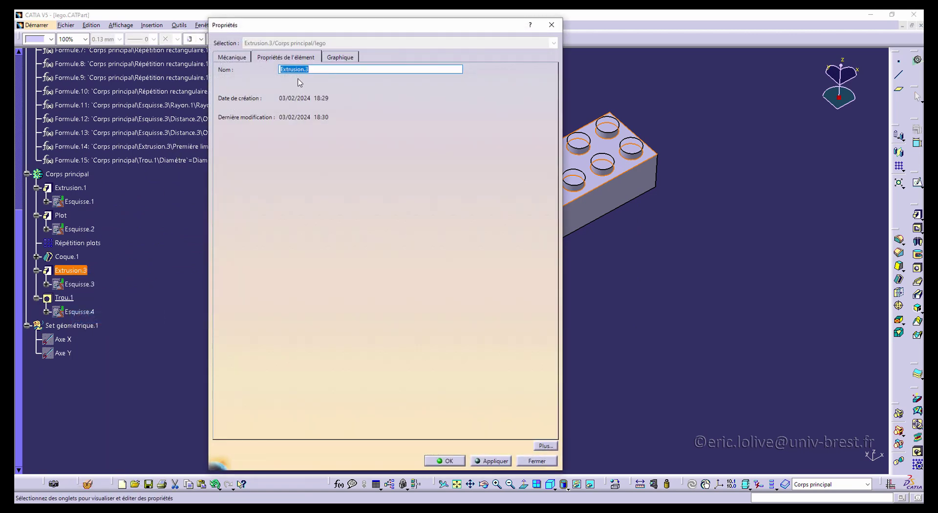
type("tubeExt")
key("Return")
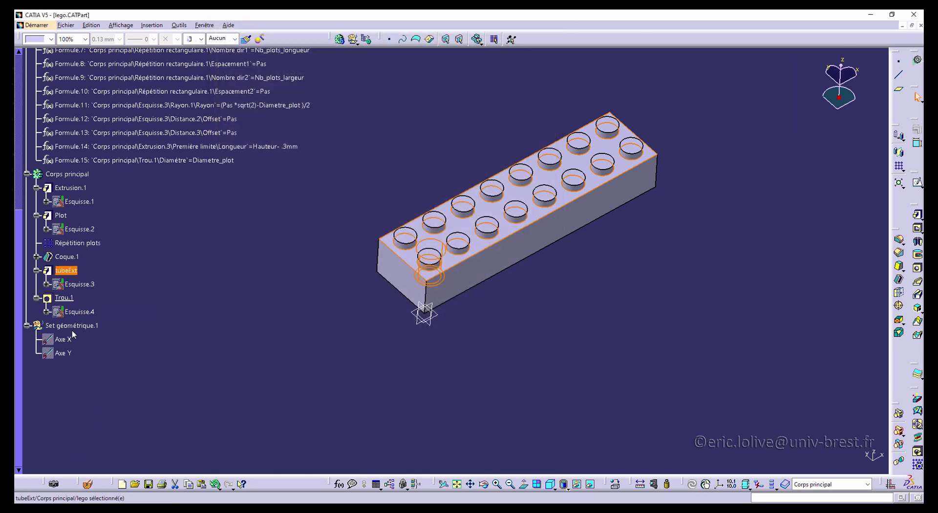
Rename the hole Trou.1 as tubeInt in its properties and clear the selection.
right_click(63, 298)
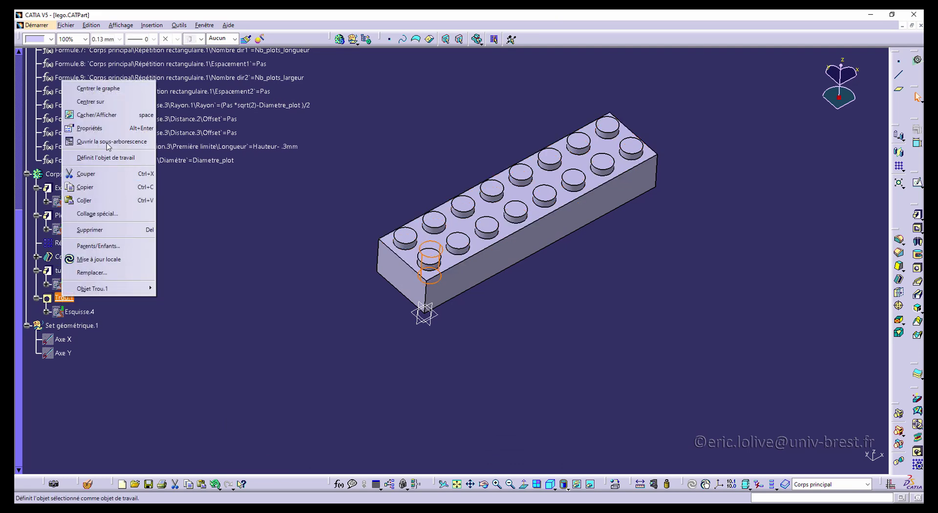
left_click(101, 129)
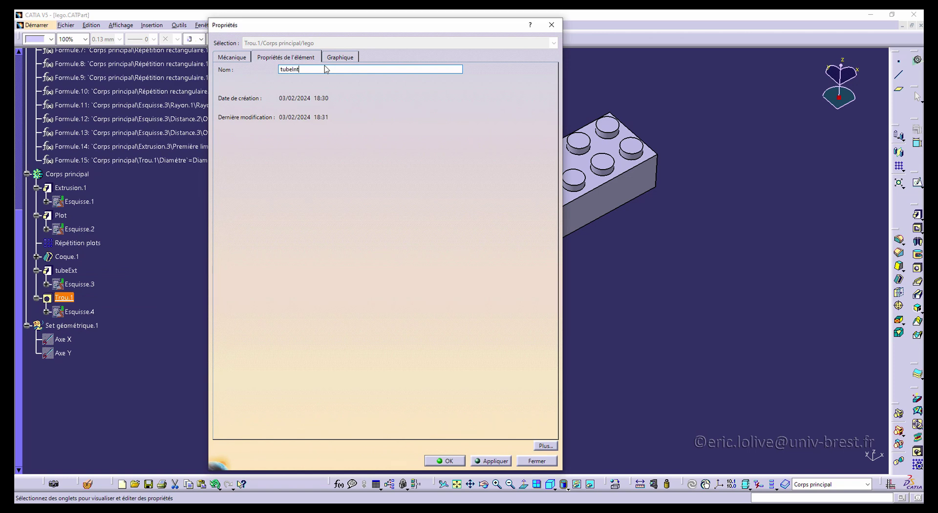
key("Return")
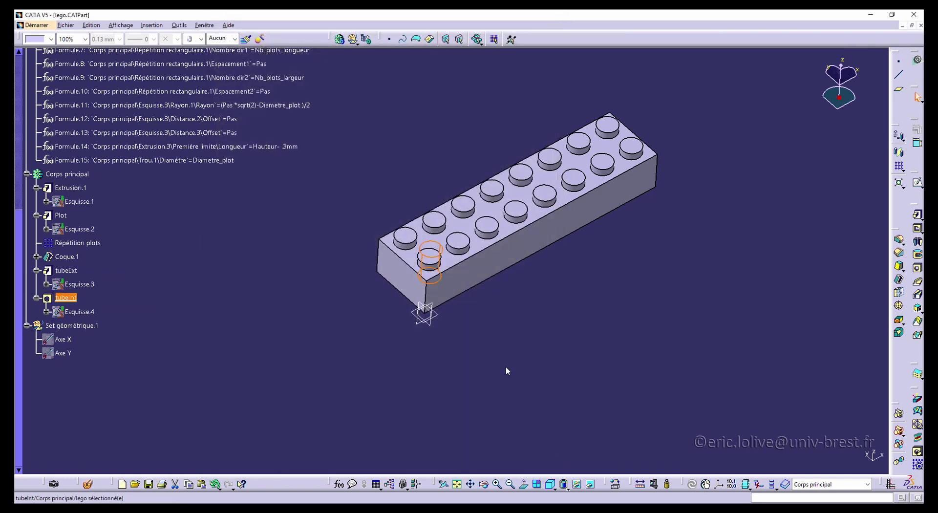
left_click(507, 371)
middle_click_drag(488, 354, 458, 311)
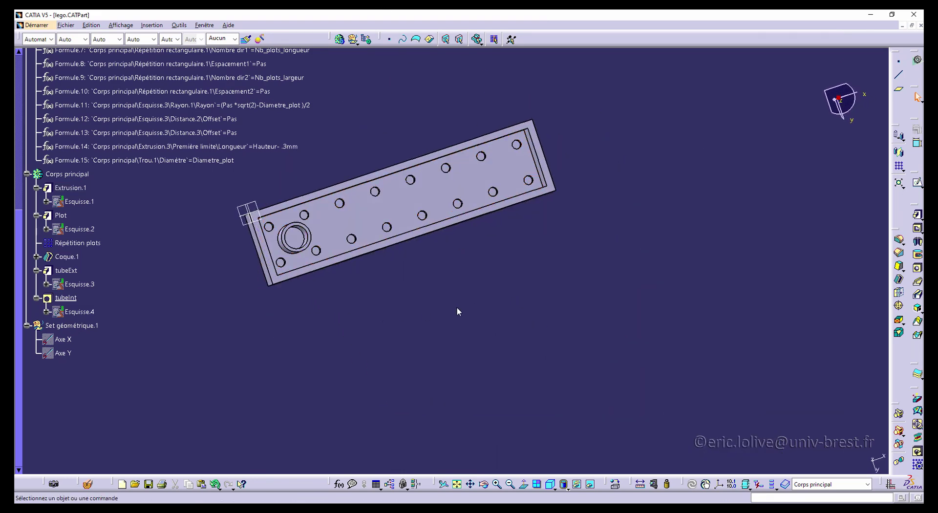
left_click(900, 167)
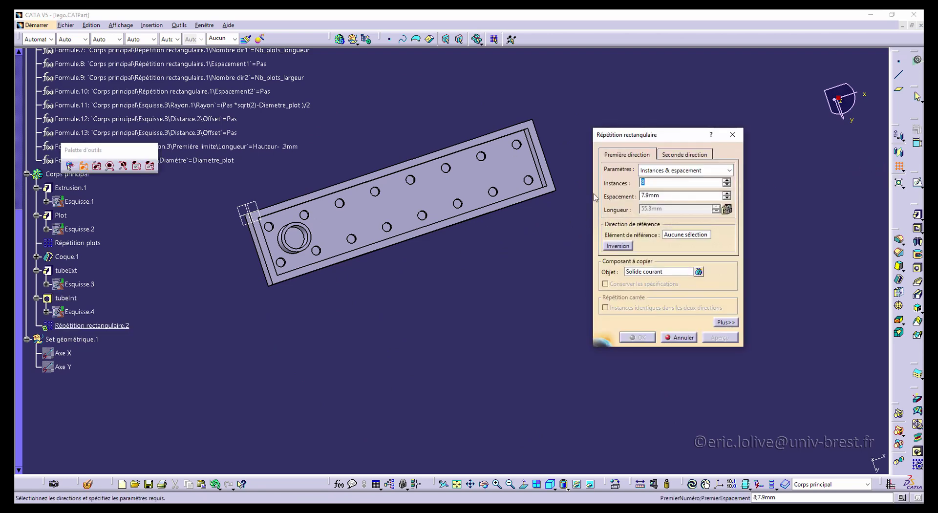
type("8")
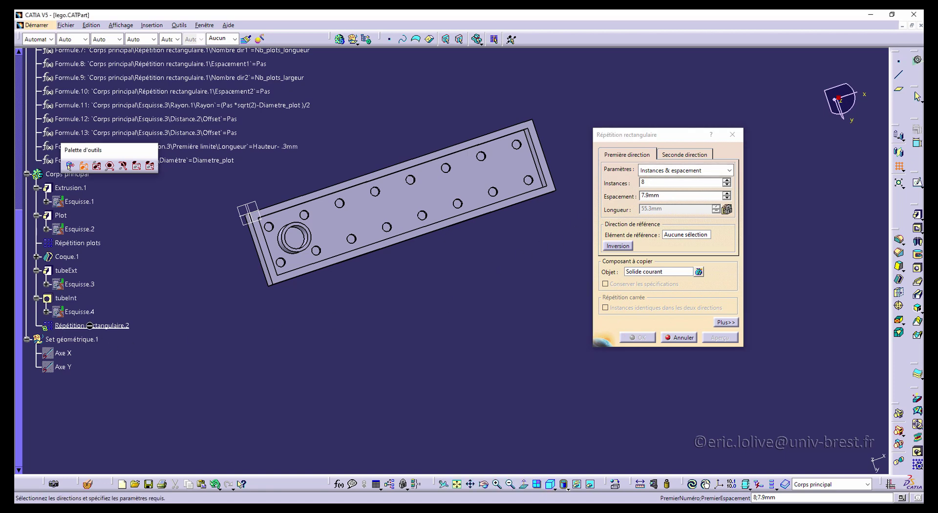
left_click(680, 336)
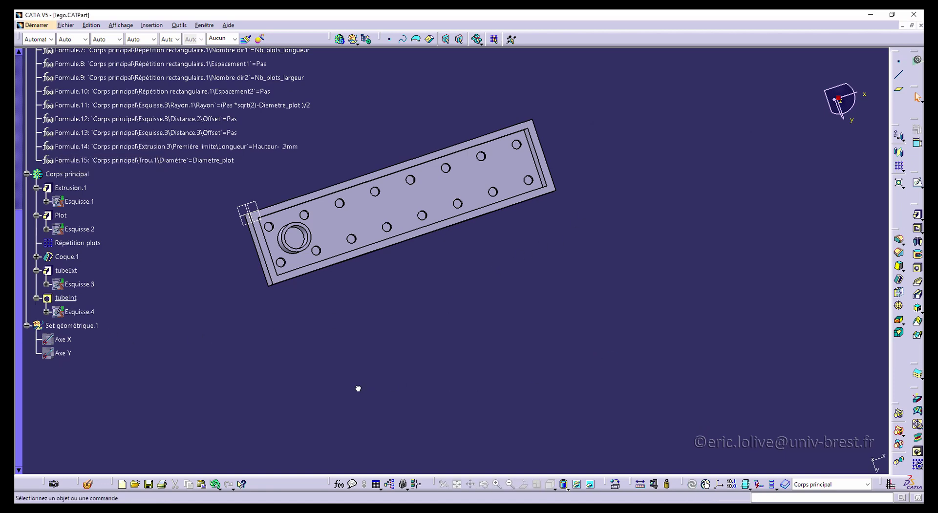
Try to start a rectangular pattern of tubeExt and tubeInt together, accepting the replication warning, and cancel it.
left_click(66, 271)
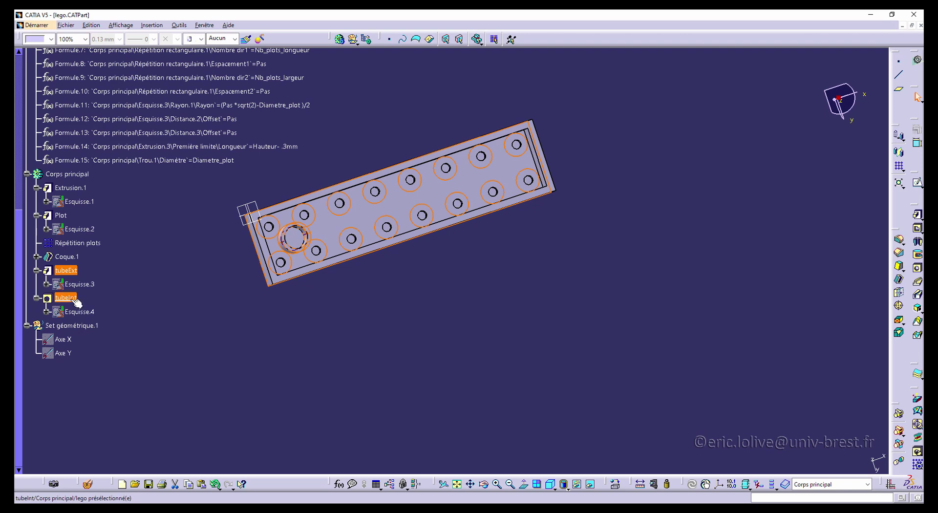
left_click(68, 299, "ctrl")
left_click(898, 167)
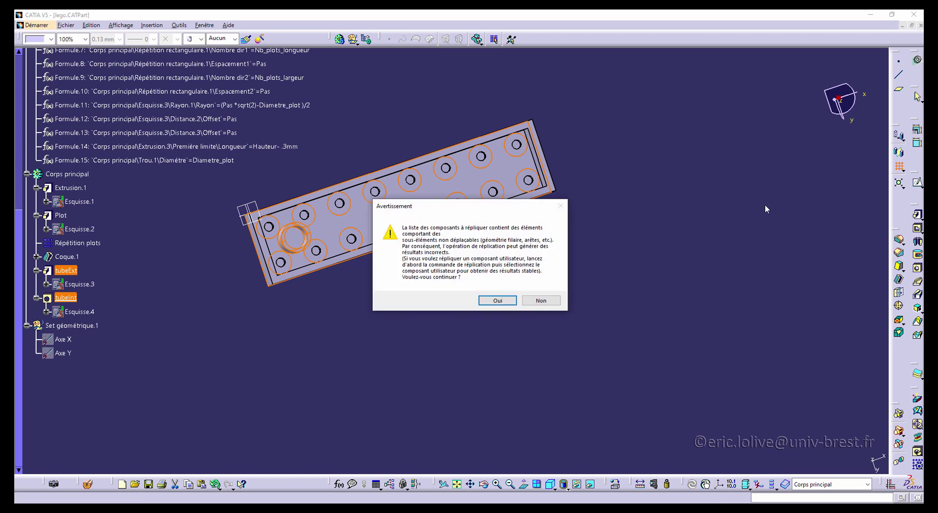
left_click(498, 301)
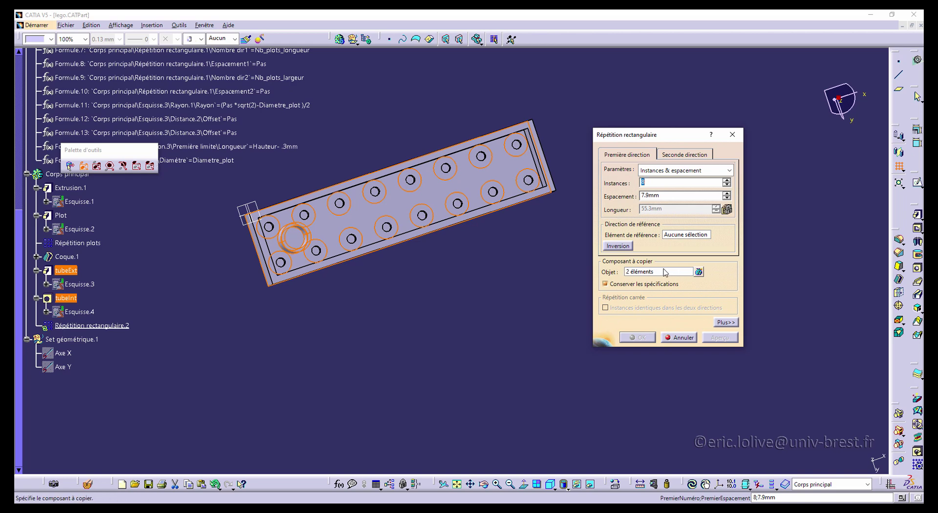
left_click(687, 341)
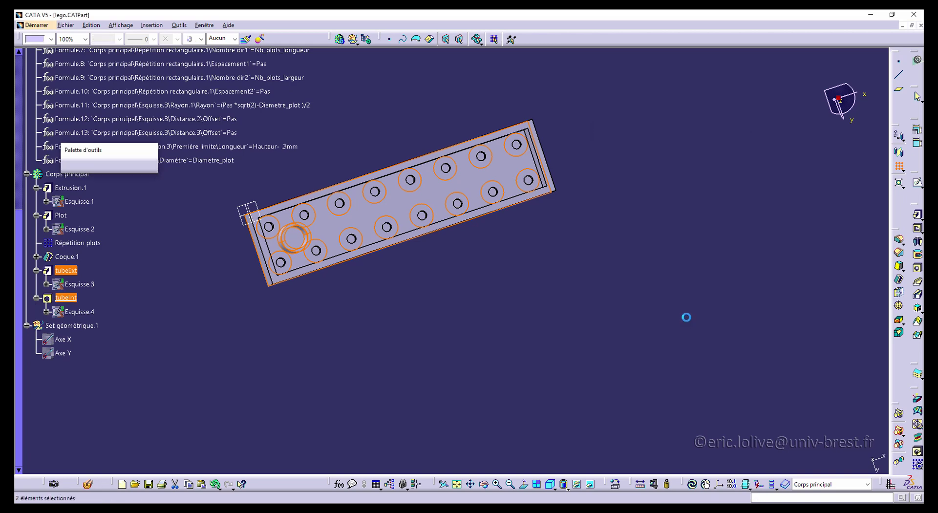
left_click(900, 167)
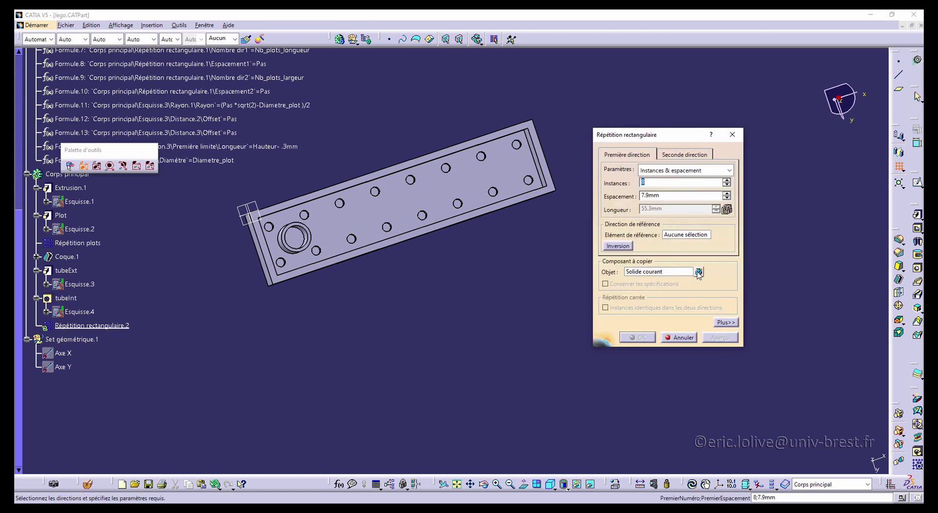
right_click(668, 271)
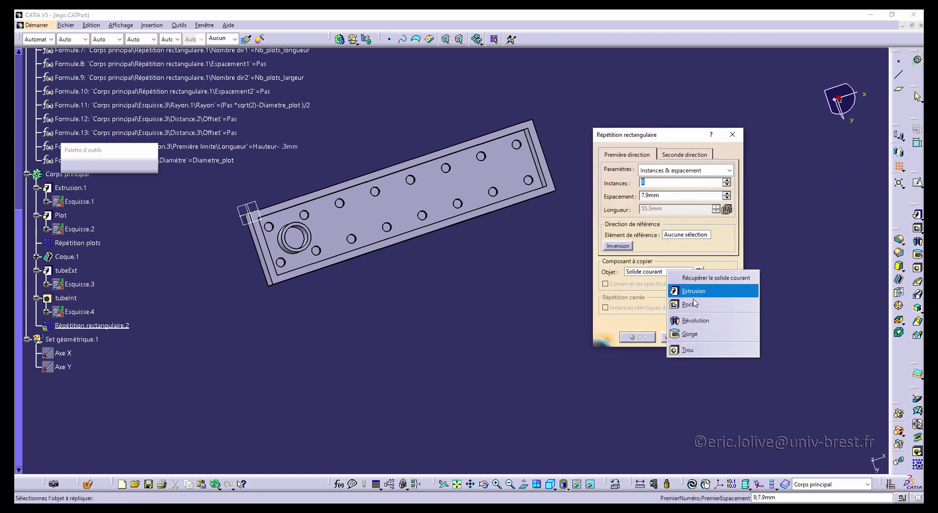
left_click(653, 274)
right_click(653, 275)
left_click(694, 282)
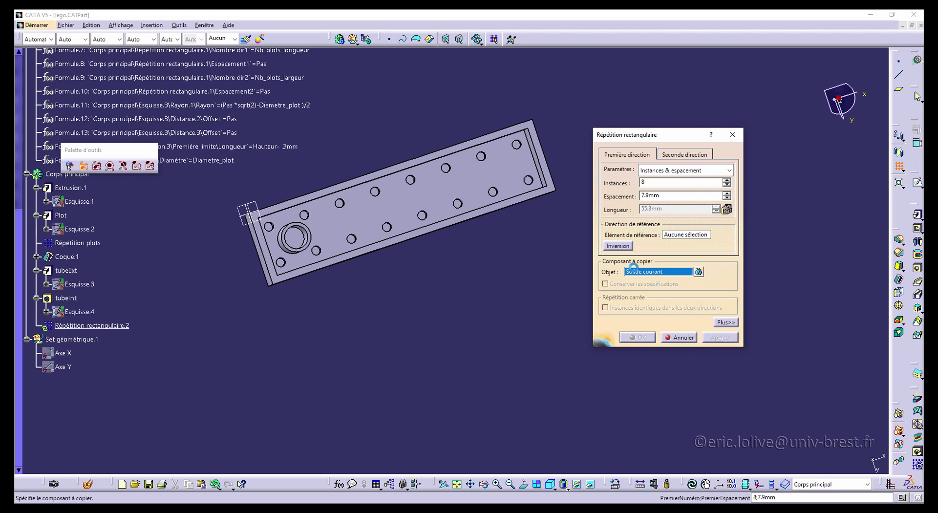
left_click(679, 337)
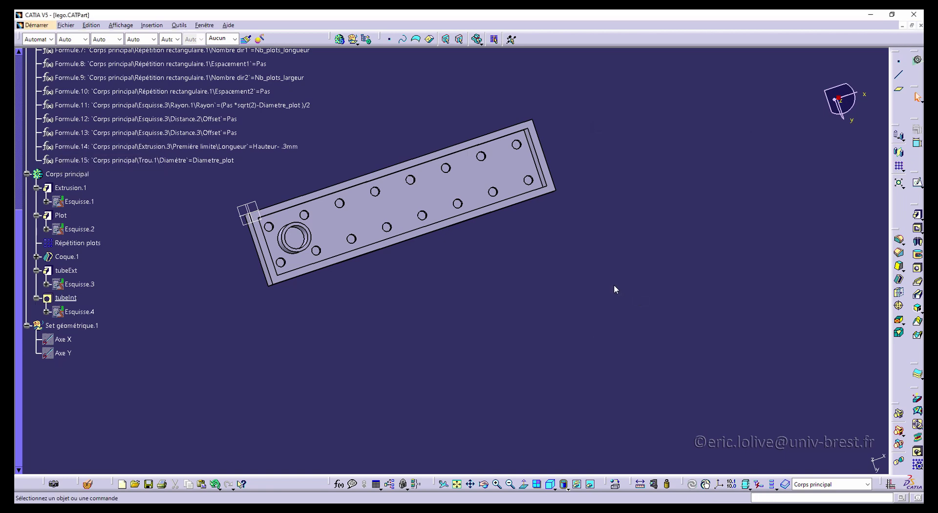
left_click(898, 169)
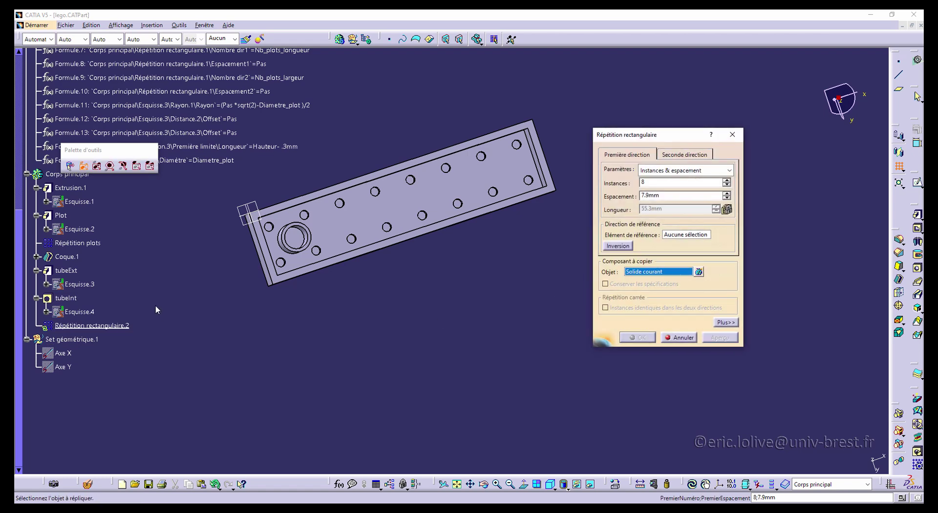
left_click(66, 271)
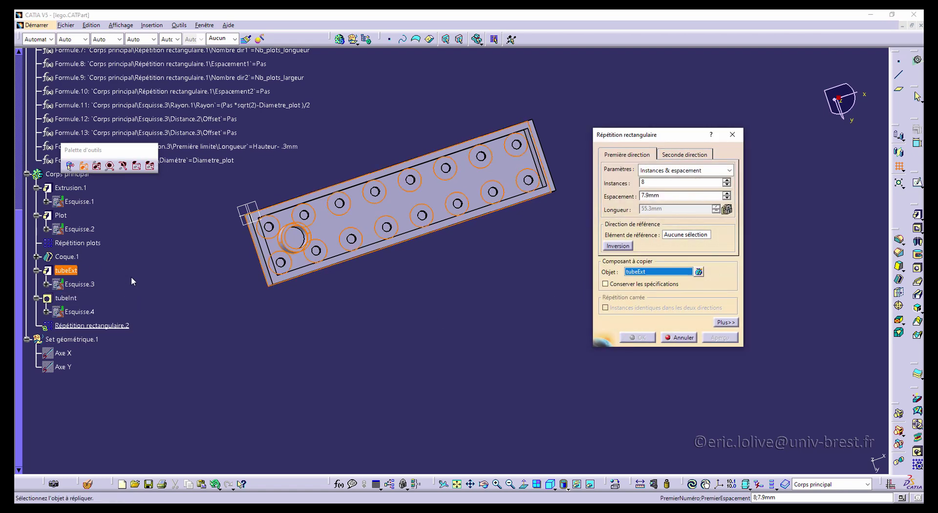
left_click(66, 298)
left_click(77, 275)
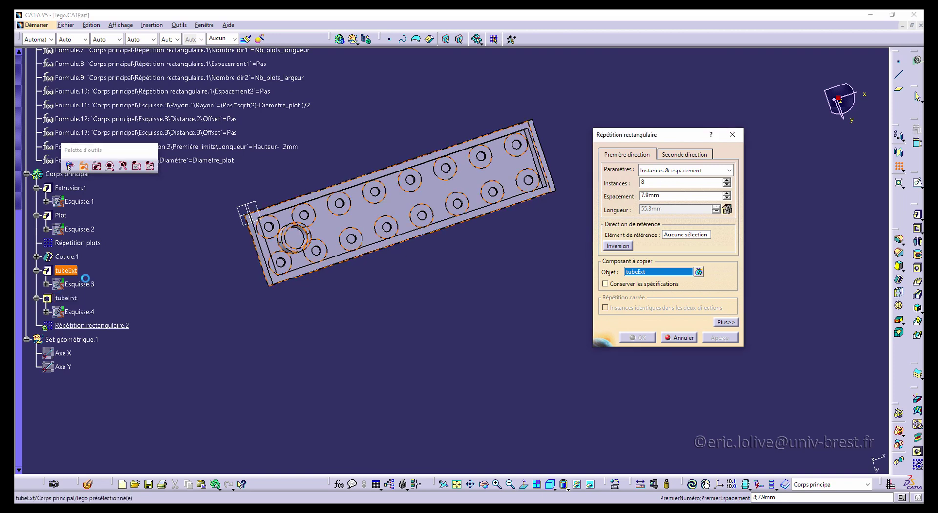
left_click(680, 338)
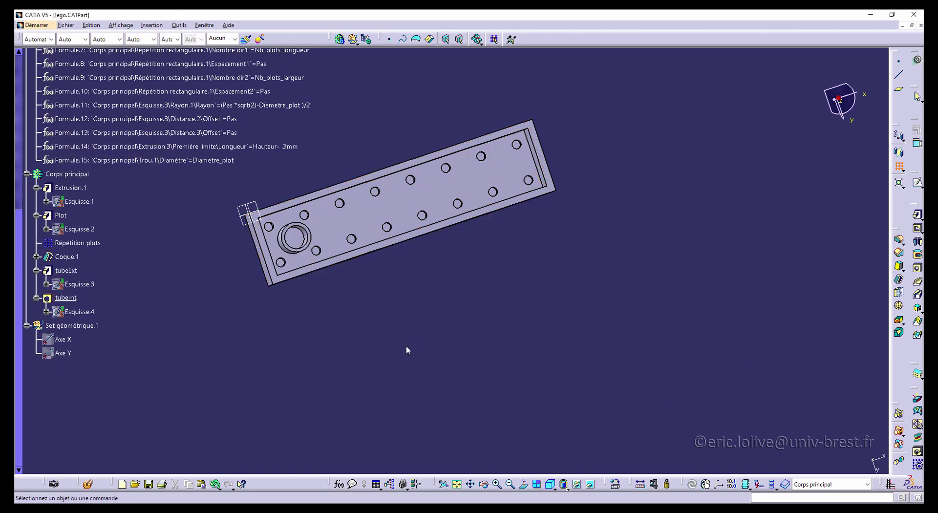
Start a rectangular pattern of tubeExt and tubeInt together, accepting the replication warning, and drive the first-direction instance count with the formula Nb_plots_longueur -1.
left_click(71, 297, "ctrl")
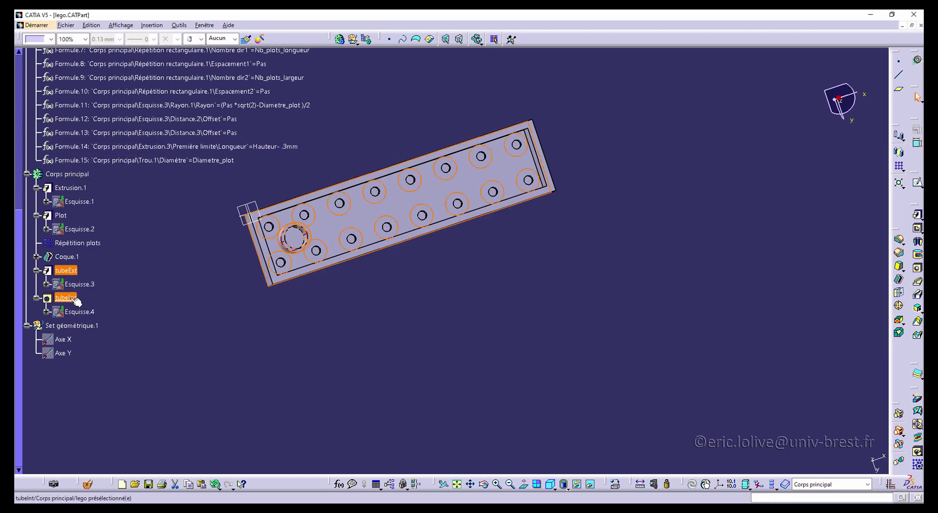
left_click(900, 167)
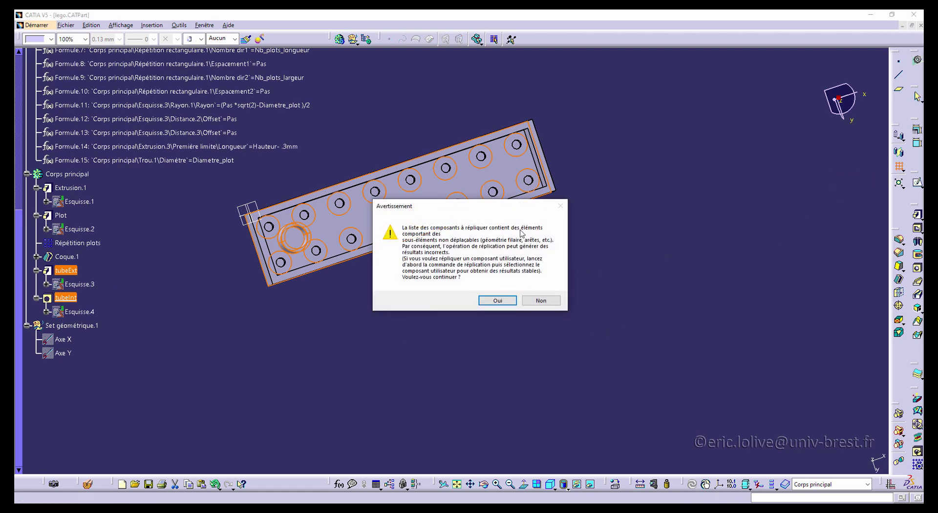
left_click(502, 303)
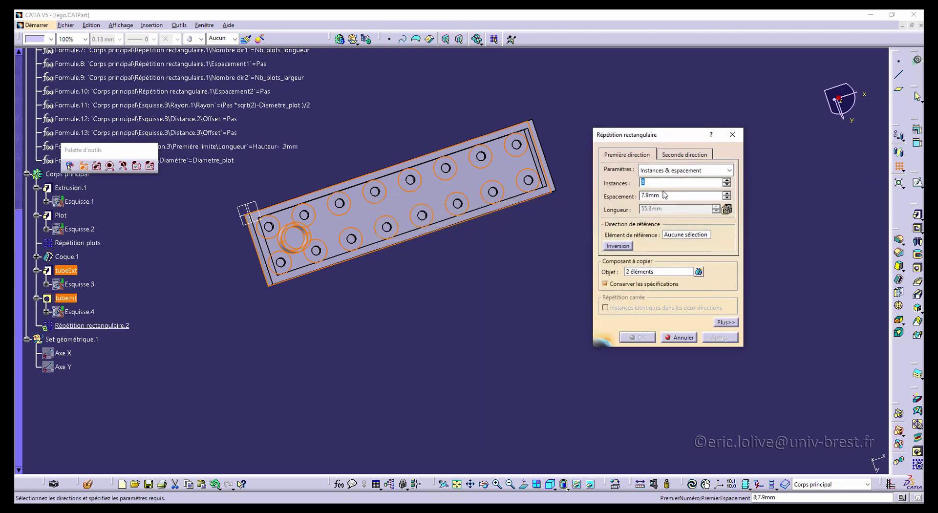
right_click(658, 182)
left_click(696, 192)
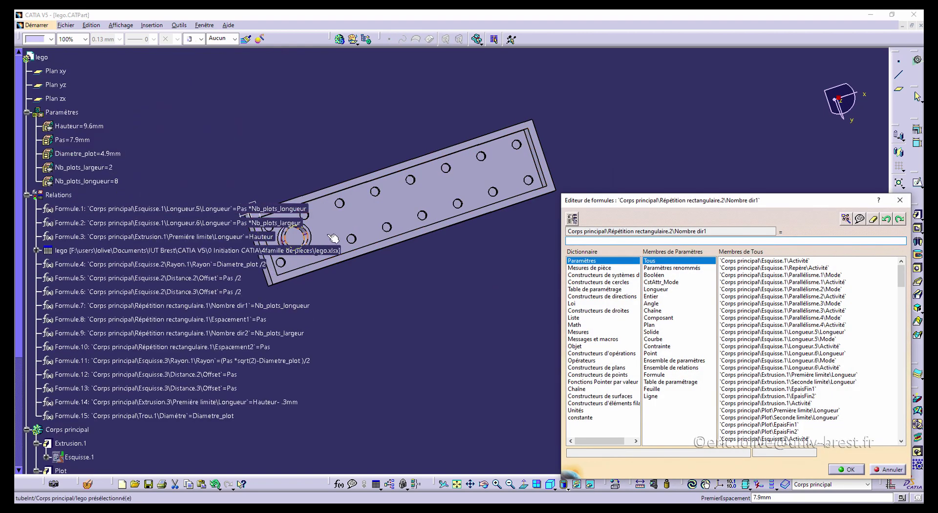
left_click(98, 181)
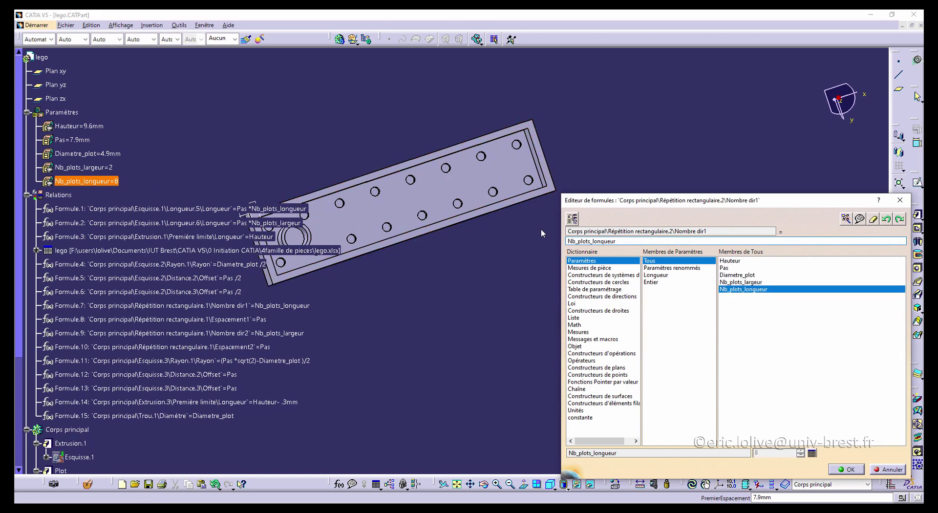
type("-1")
left_click(848, 470)
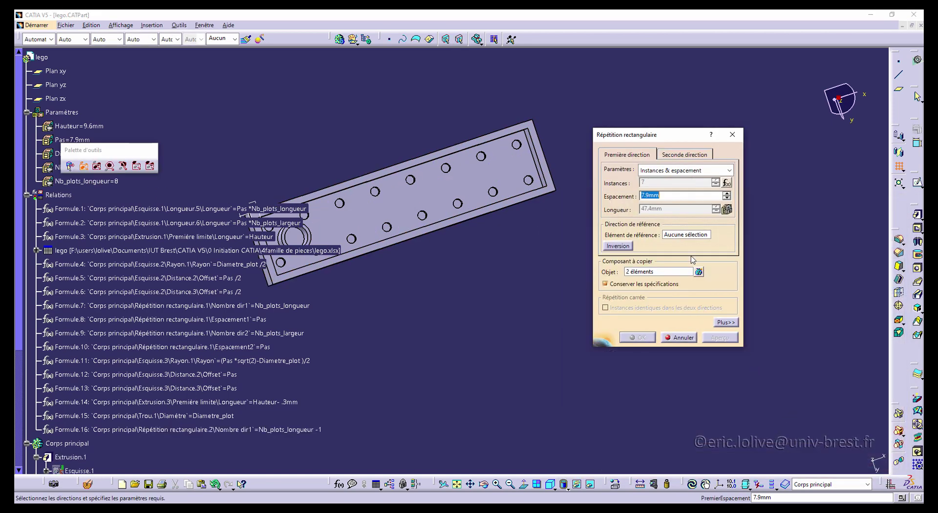
Open the tube pattern's first-direction spacing for editing.
right_click(645, 197)
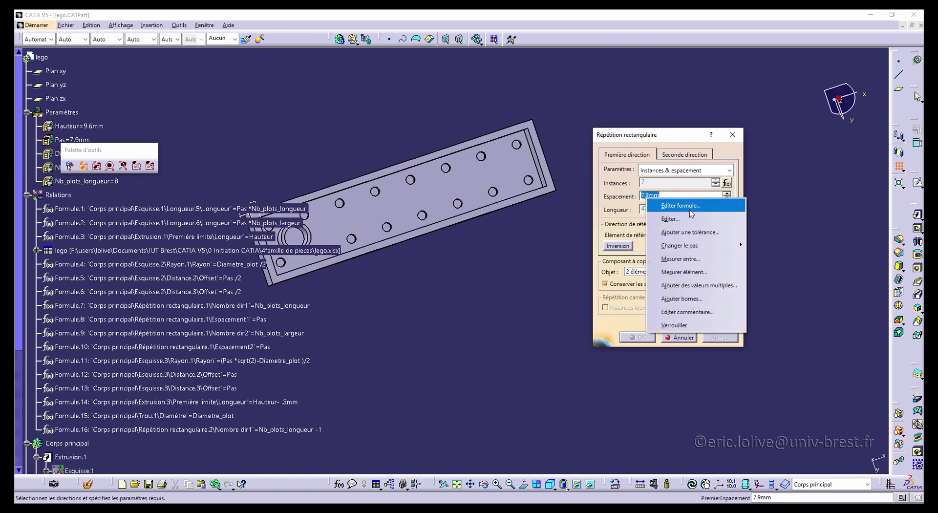
left_click(671, 219)
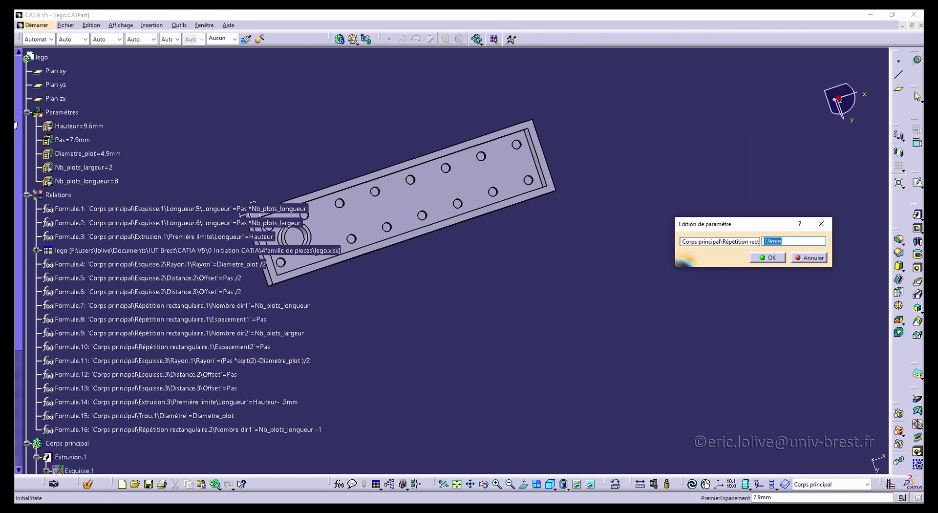
Link the rectangular pattern's first-direction spacing to the Pas parameter with a formula.
left_click(86, 141)
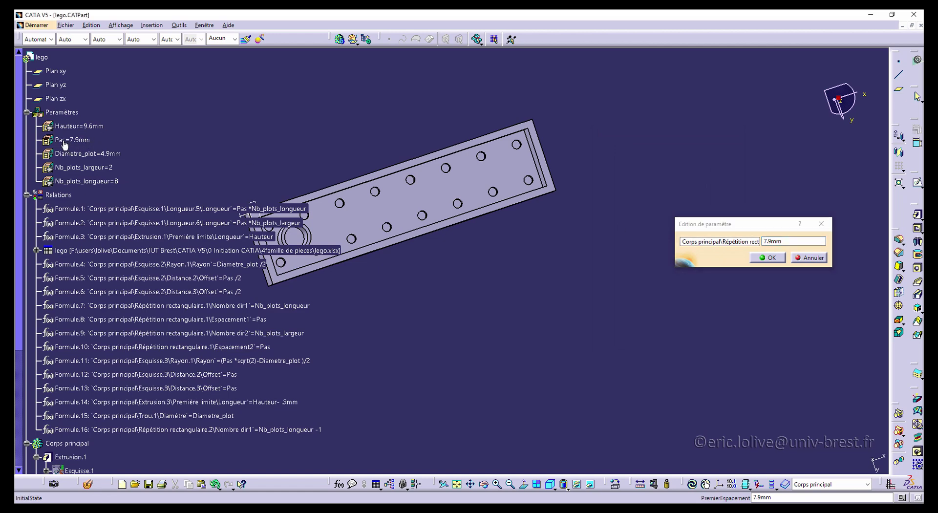
left_click(782, 259)
right_click(650, 198)
left_click(684, 205)
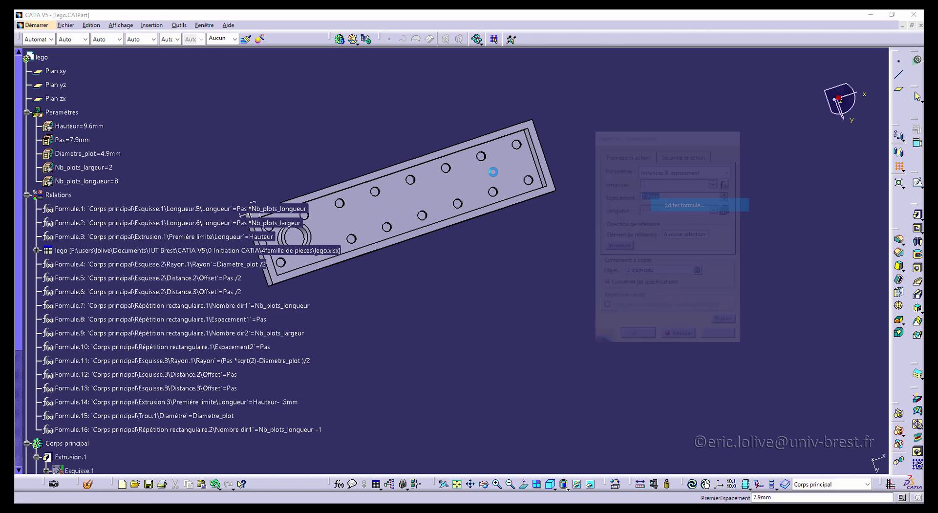
left_click(73, 139)
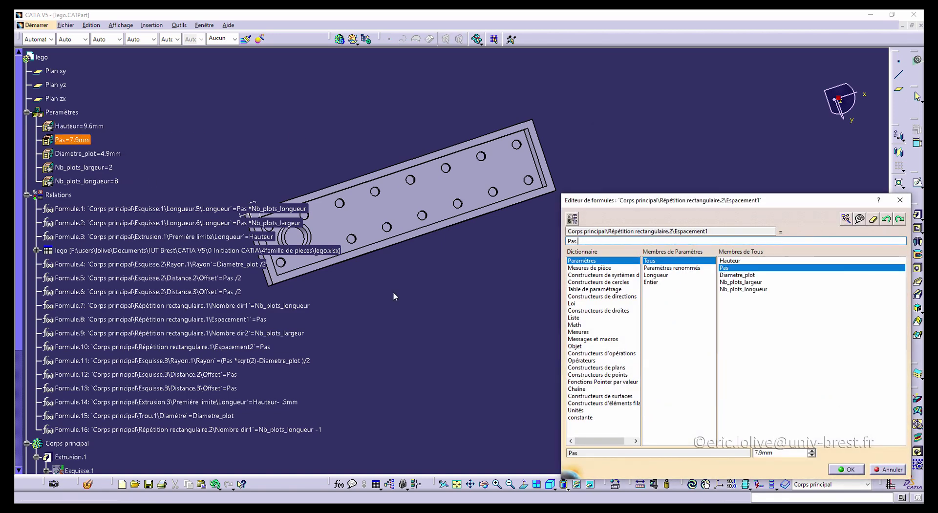
left_click(848, 467)
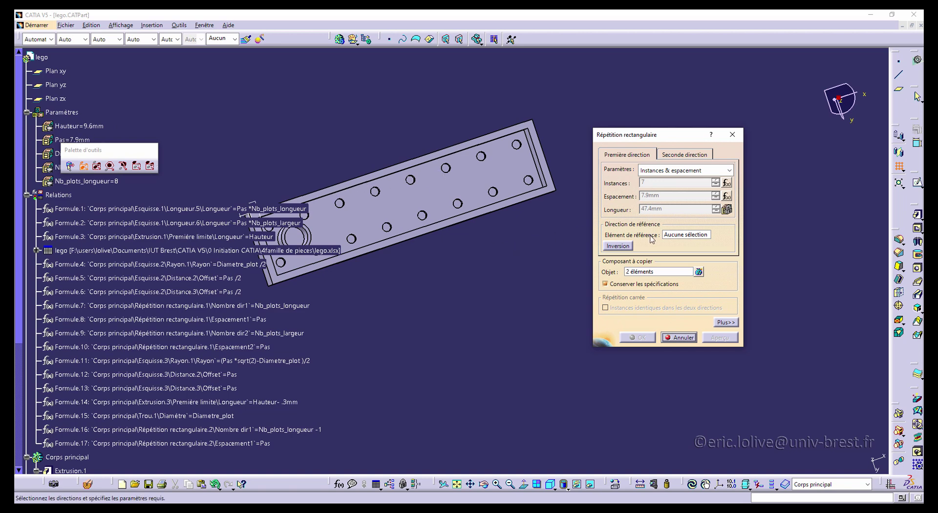
Set the X axis (Axe X) as the reference element of the rectangular pattern's first direction.
right_click(680, 236)
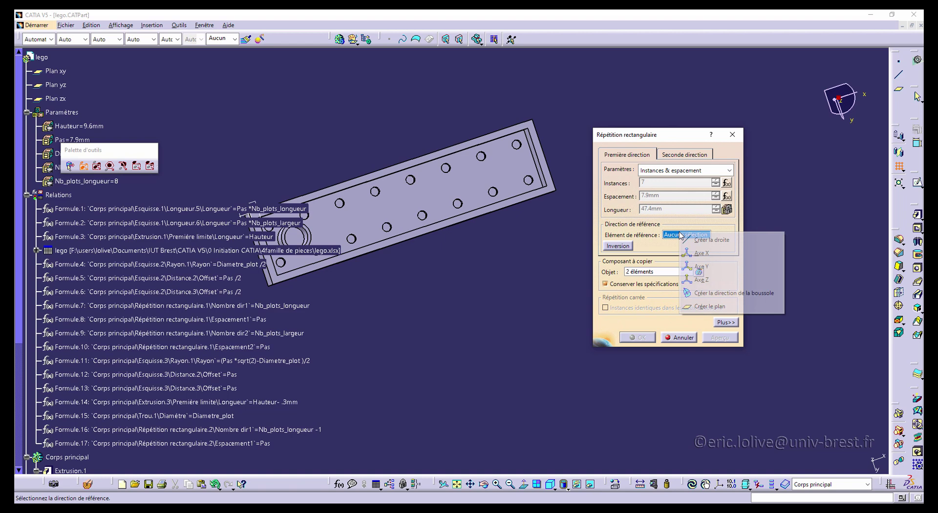
left_click(702, 253)
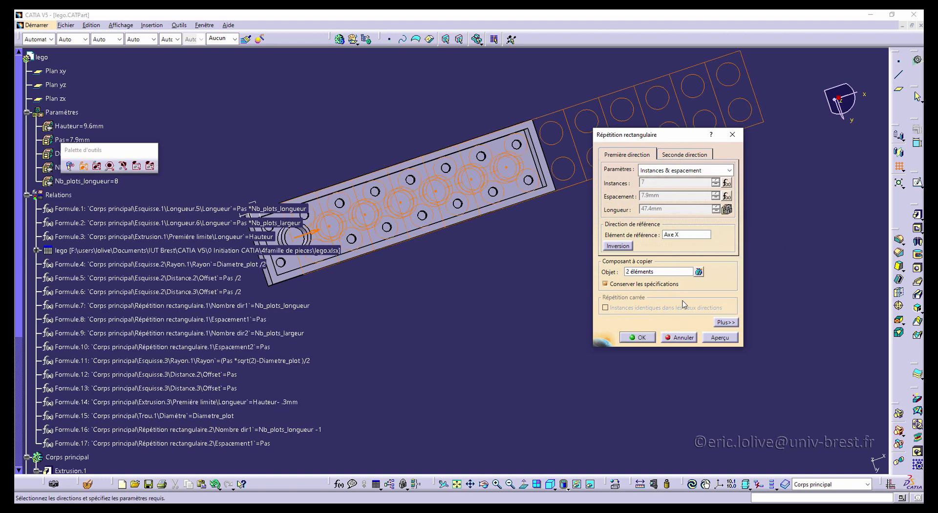
middle_click_drag(442, 163, 433, 217)
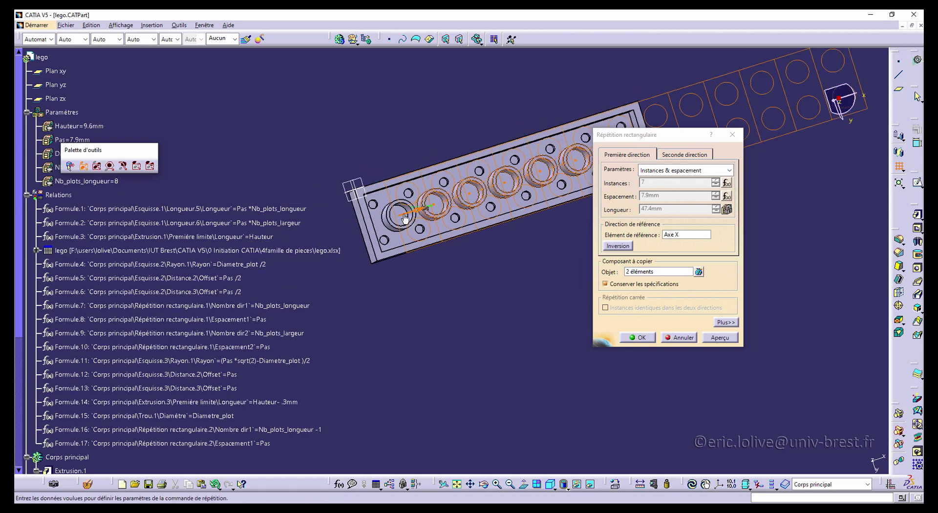
Define the pattern's second-direction instance count with the formula Nb_plots_largeur -1.
left_click(673, 155)
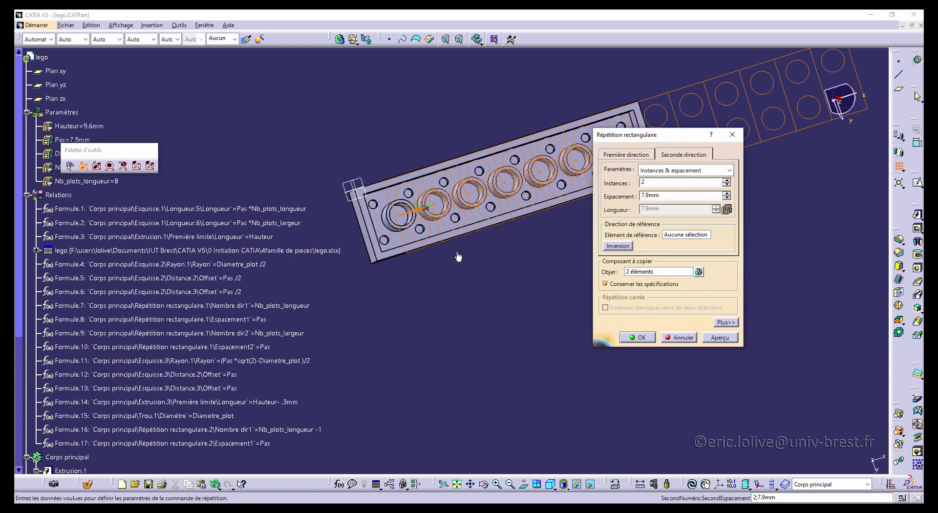
right_click(648, 182)
left_click(666, 190)
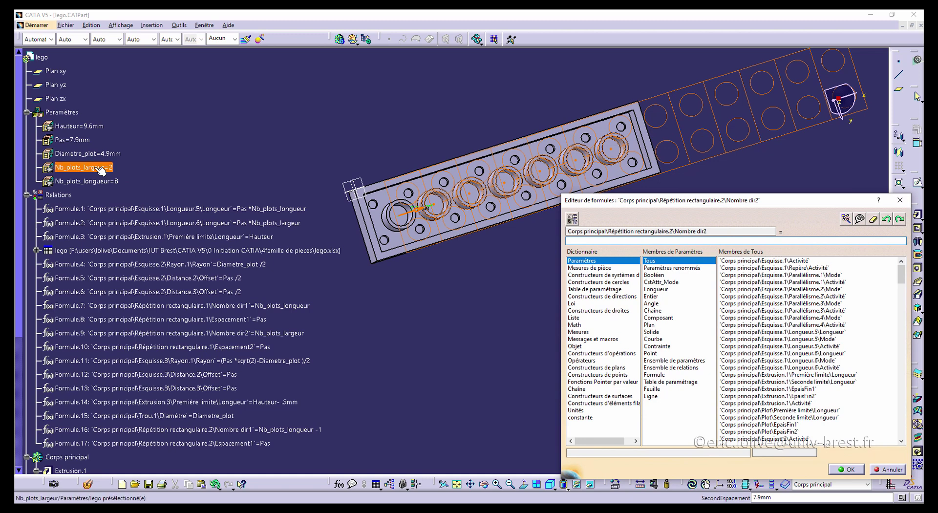
left_click(101, 169)
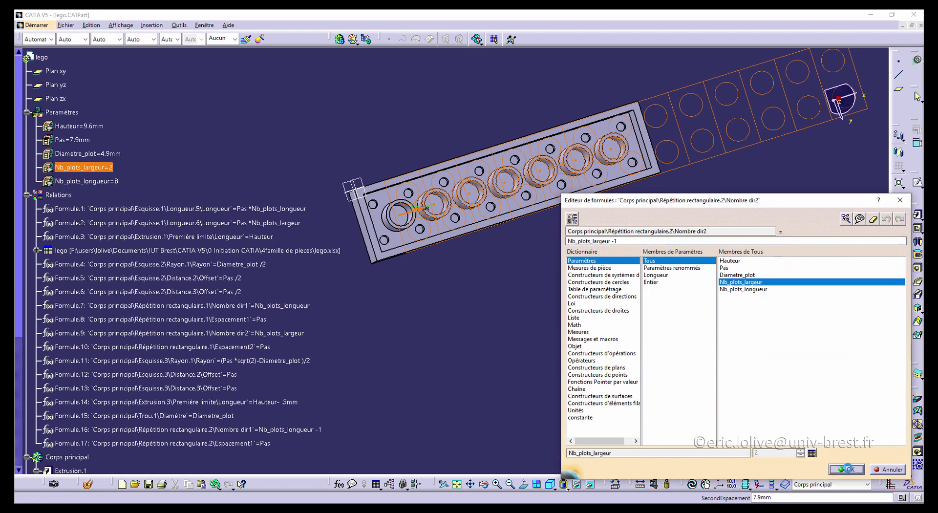
left_click(847, 470)
Link the rectangular pattern's second-direction spacing to the Pas parameter with a formula.
right_click(655, 197)
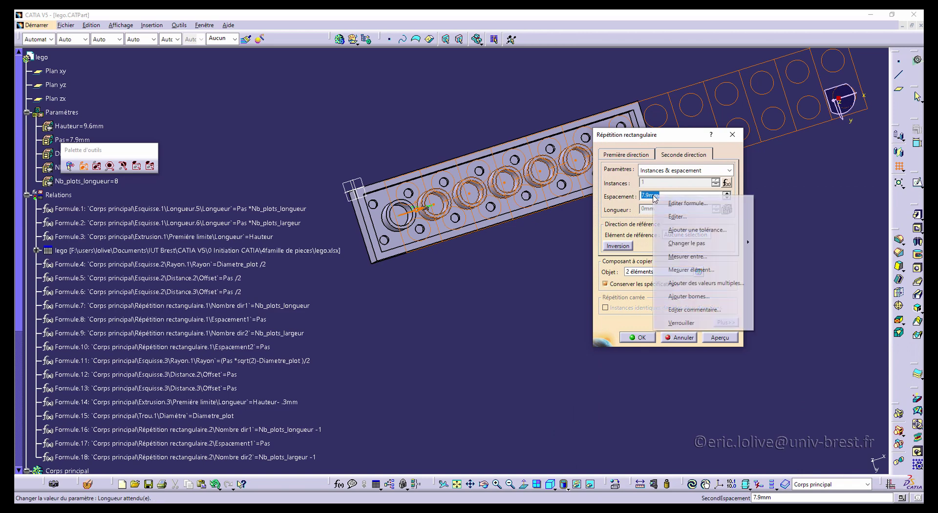
left_click(686, 203)
left_click(81, 141)
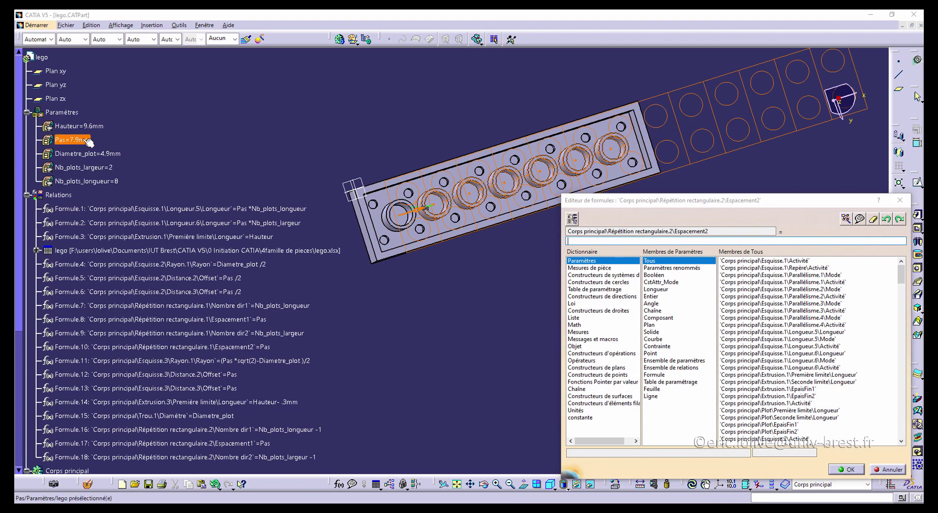
left_click(846, 471)
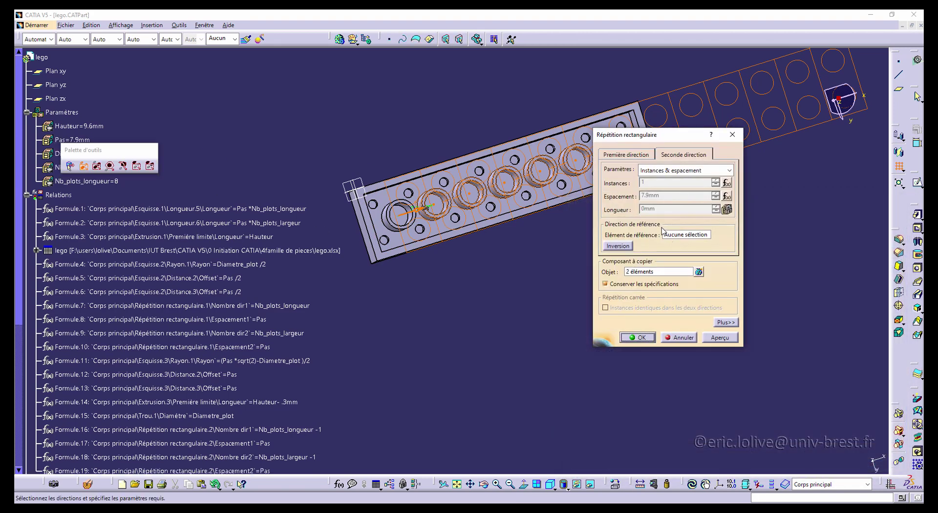
Set the Y axis (Axe Y) as the second direction's reference element and create the rectangular pattern of tubes.
right_click(678, 236)
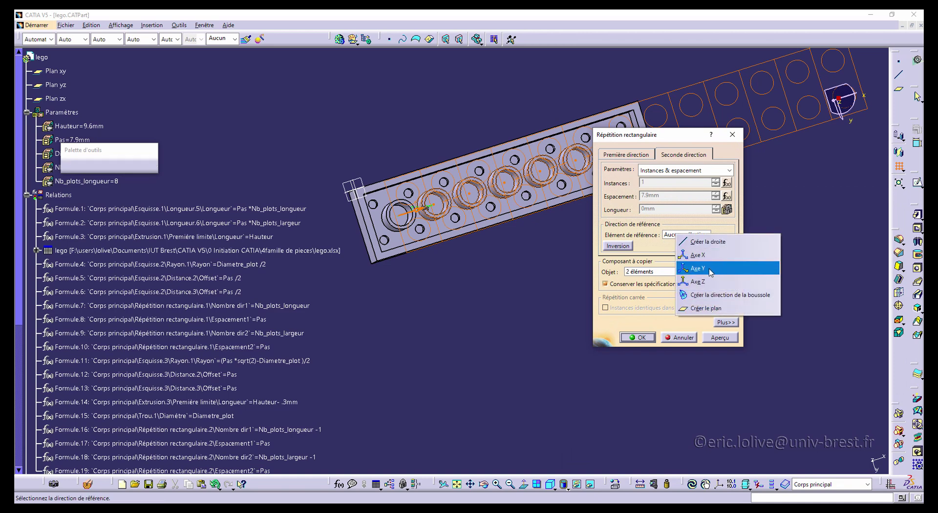
left_click(656, 238)
right_click(675, 237)
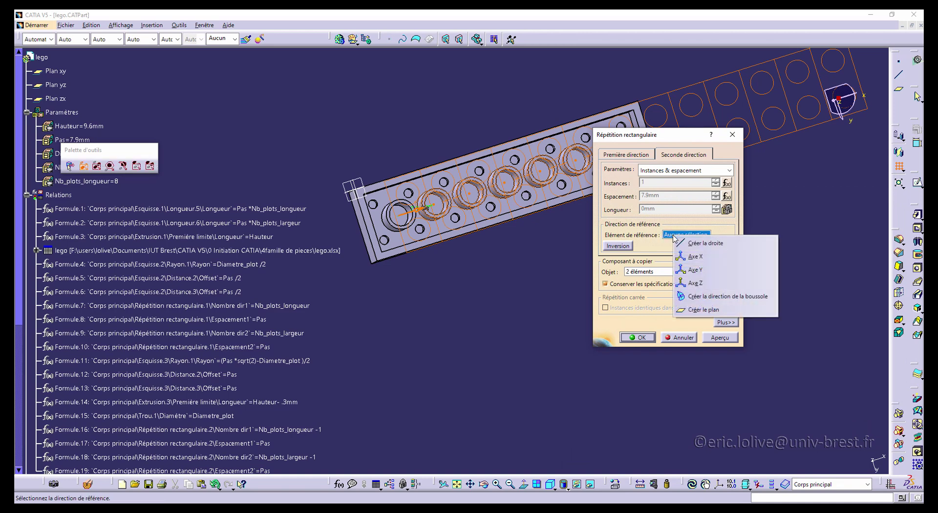
left_click(694, 270)
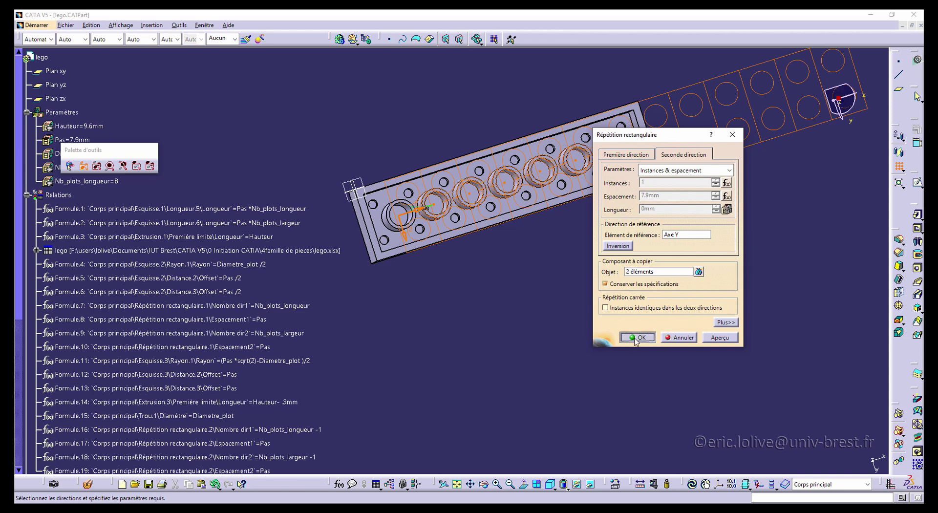
left_click(634, 338)
Open the lego design table from the Relations and move its window so the underside of the brick can be seen.
middle_click_drag(494, 257, 427, 254)
scroll(270, 319, "down", 4)
scroll(444, 311, "down", 2)
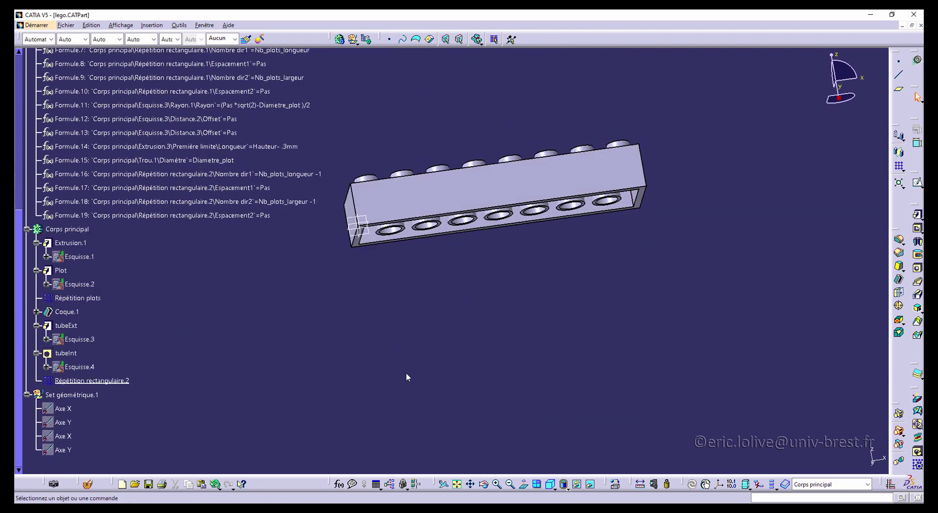
scroll(307, 354, "up", 3)
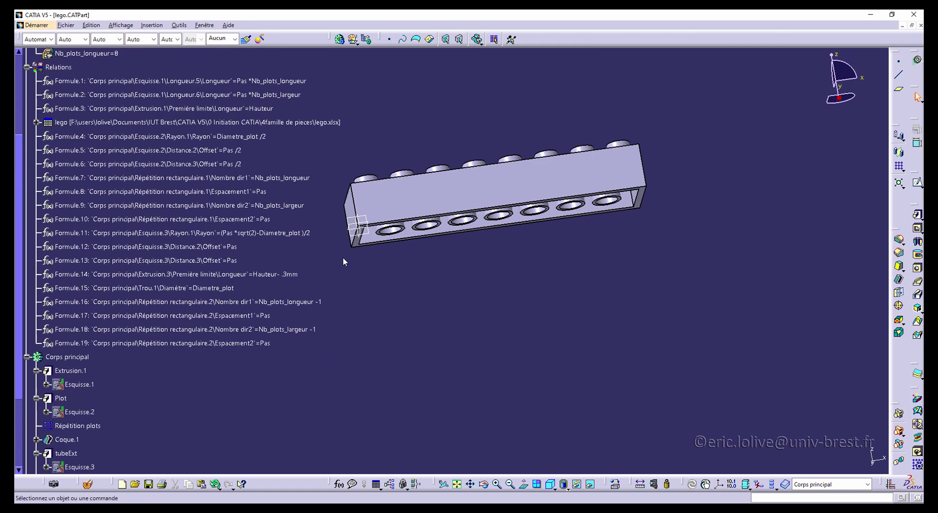
left_click(274, 122)
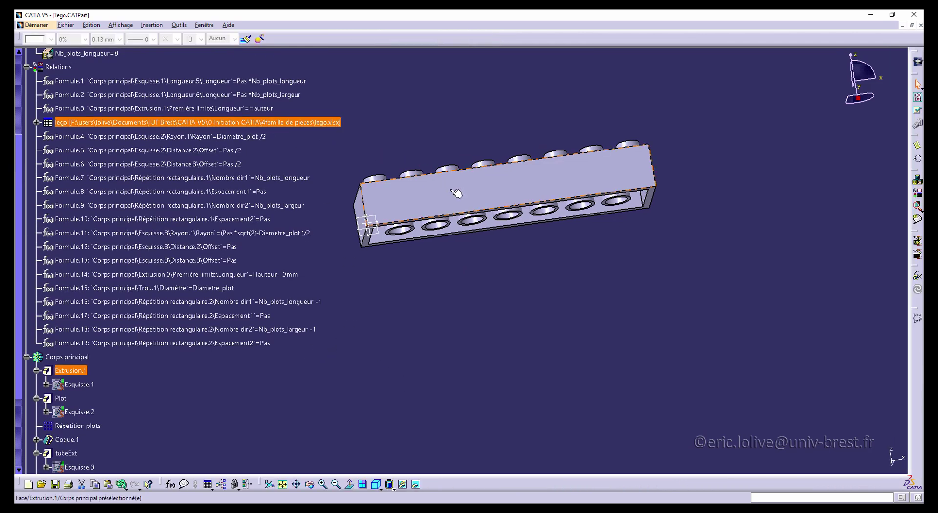
double_click(303, 124)
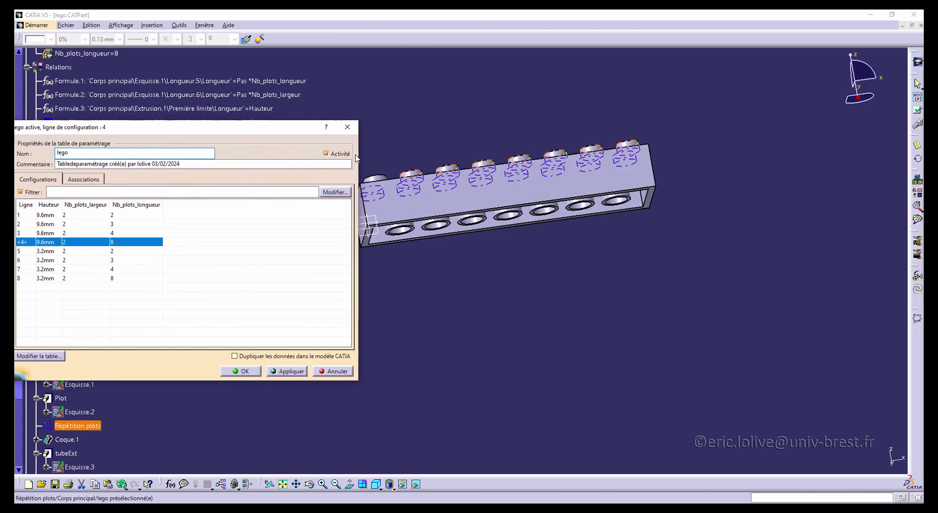
middle_click_drag(459, 200, 456, 254)
left_click_drag(229, 126, 280, 101)
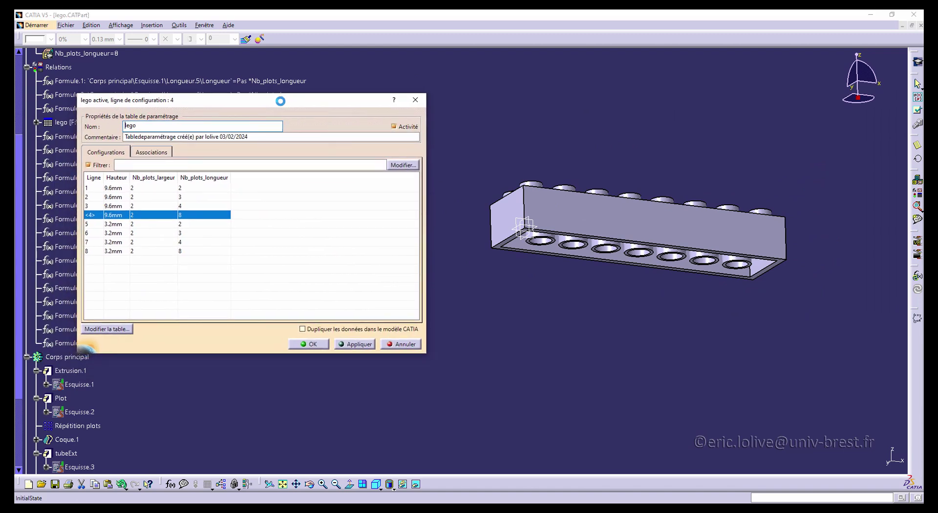
Test the brick by applying configuration lines 2 and 7 of the lego design table.
left_click(139, 198)
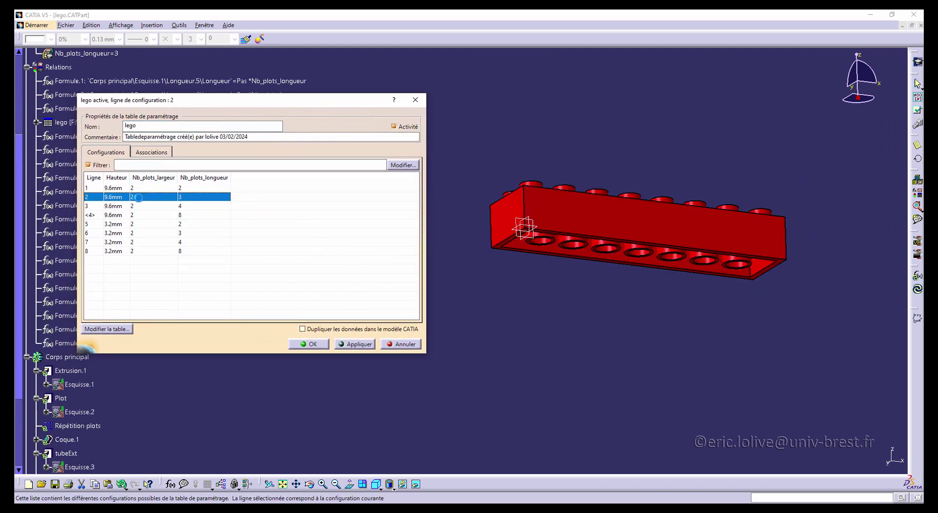
left_click(367, 344)
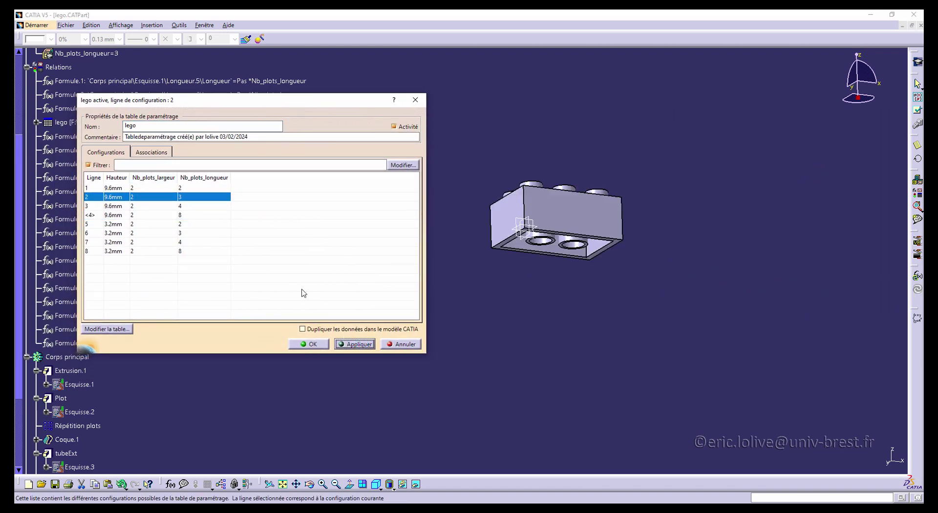
left_click(147, 243)
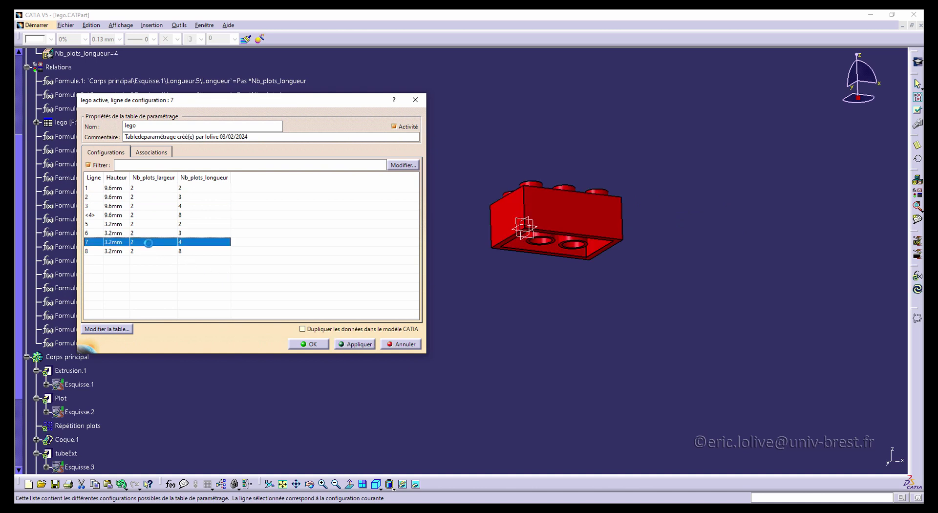
left_click(353, 345)
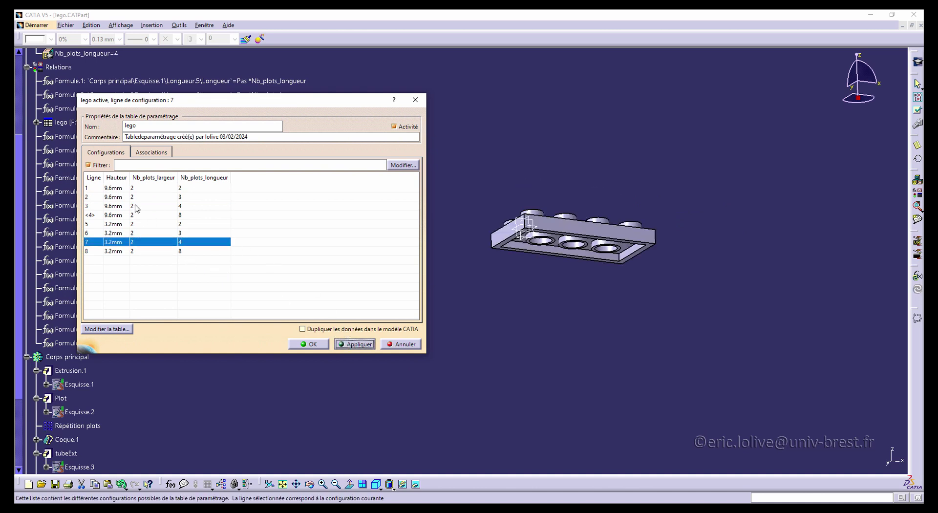
Apply configuration line 1 (9.6 mm height, 2 by 2 studs), inspect the tube pattern and close the update diagnosis.
left_click(141, 189)
left_click(362, 344)
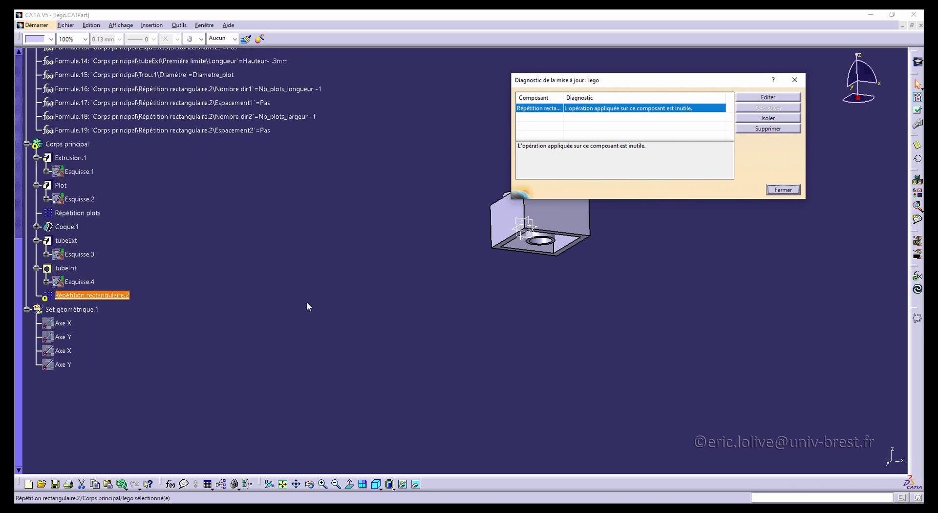
middle_click_drag(620, 264, 431, 293)
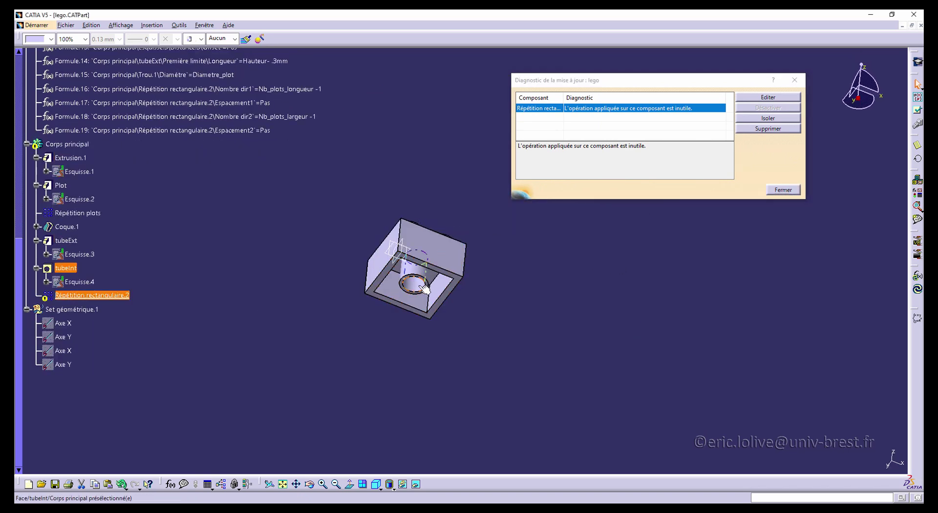
left_click(122, 298)
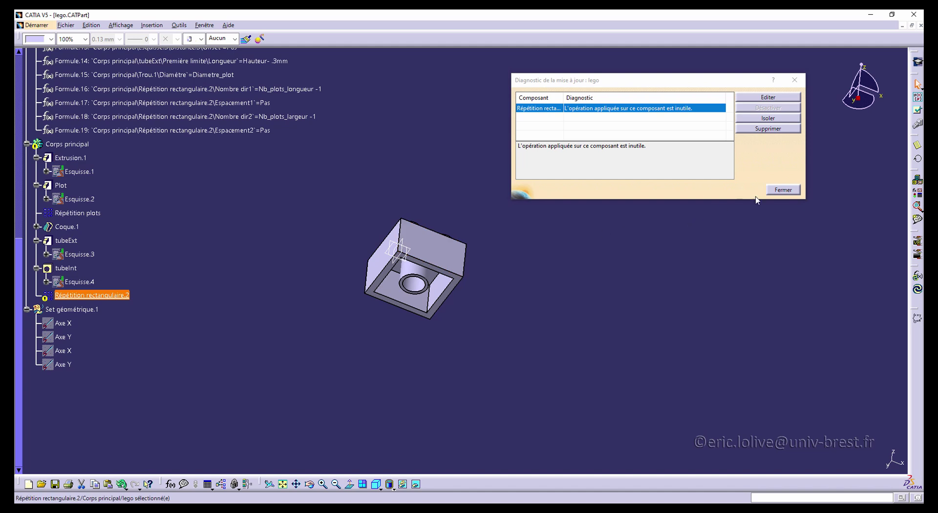
left_click(782, 191)
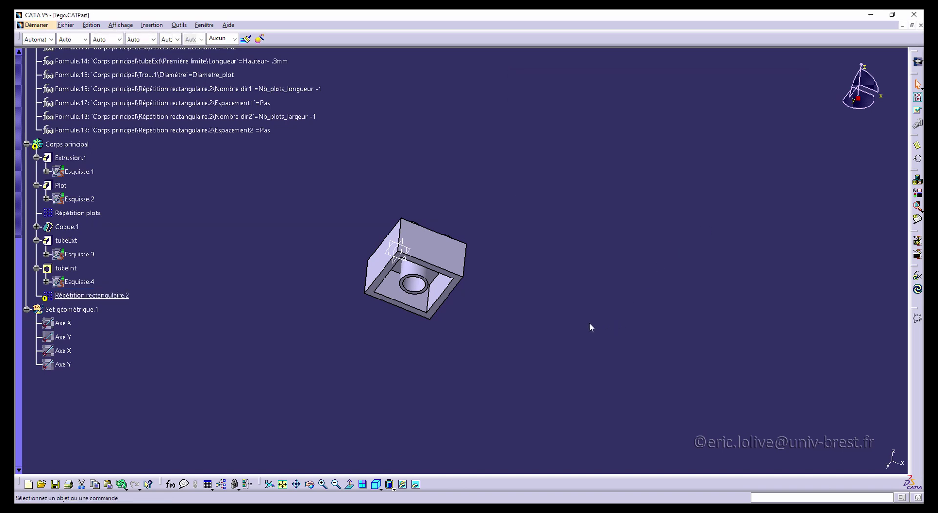
Switch to the Part Design workbench and deactivate the Répétition rectangulaire.2 pattern.
right_click(108, 296)
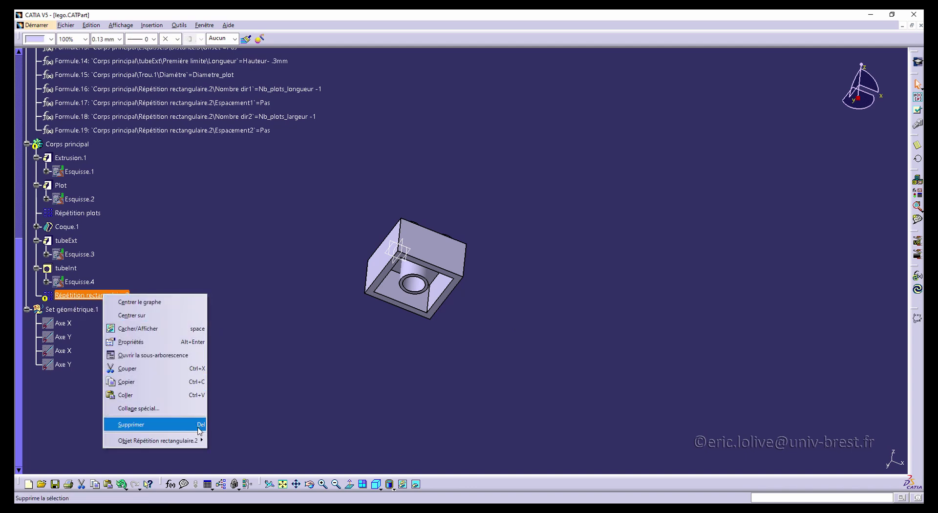
mouse_move(199, 442)
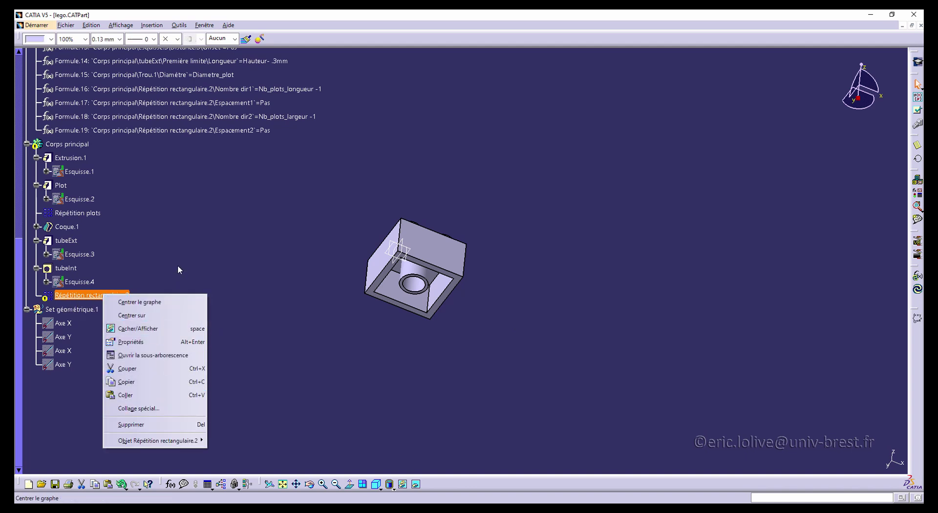
left_click(93, 293)
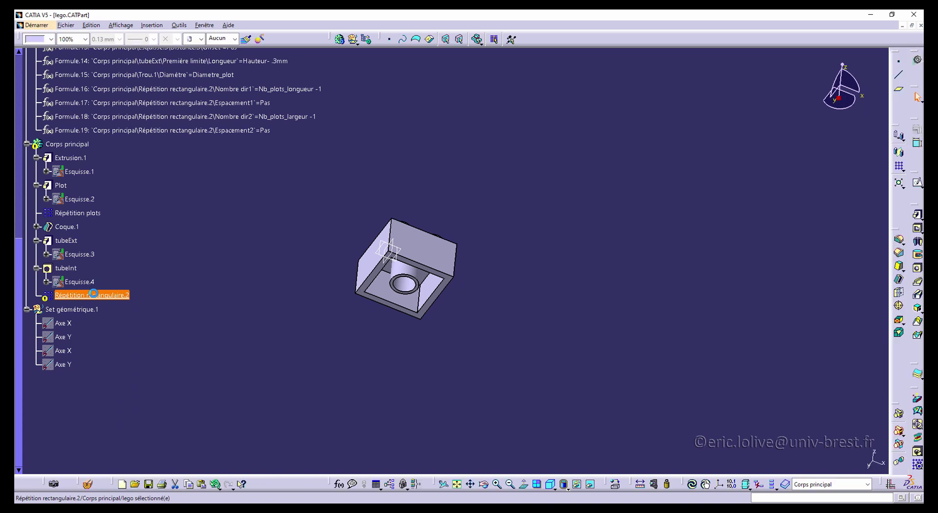
right_click(94, 293)
mouse_move(136, 289)
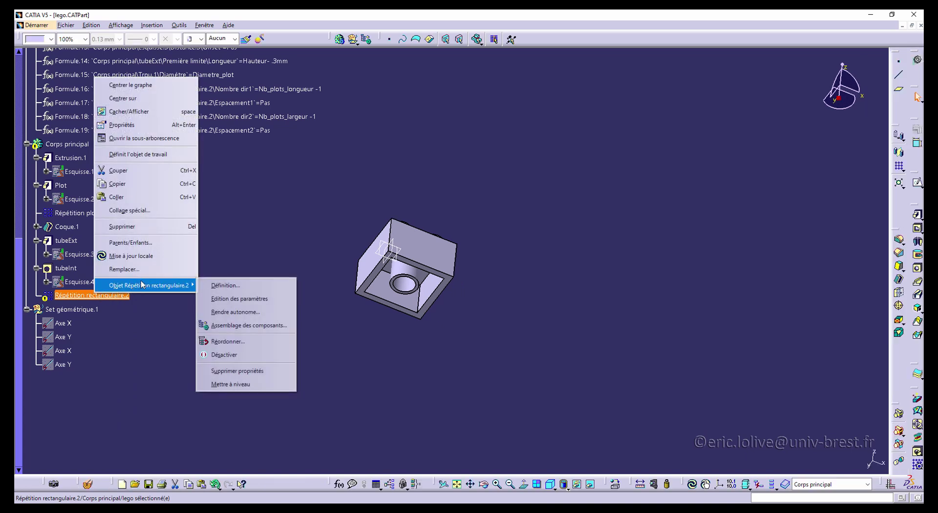
left_click(261, 357)
left_click(232, 330)
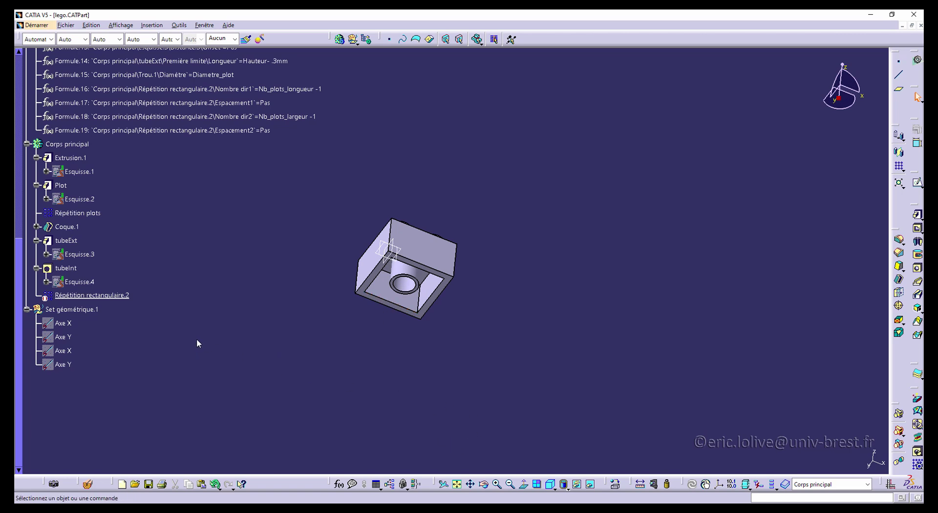
Reactivate the Répétition rectangulaire.2 pattern and close the update diagnosis.
right_click(105, 297)
mouse_move(161, 288)
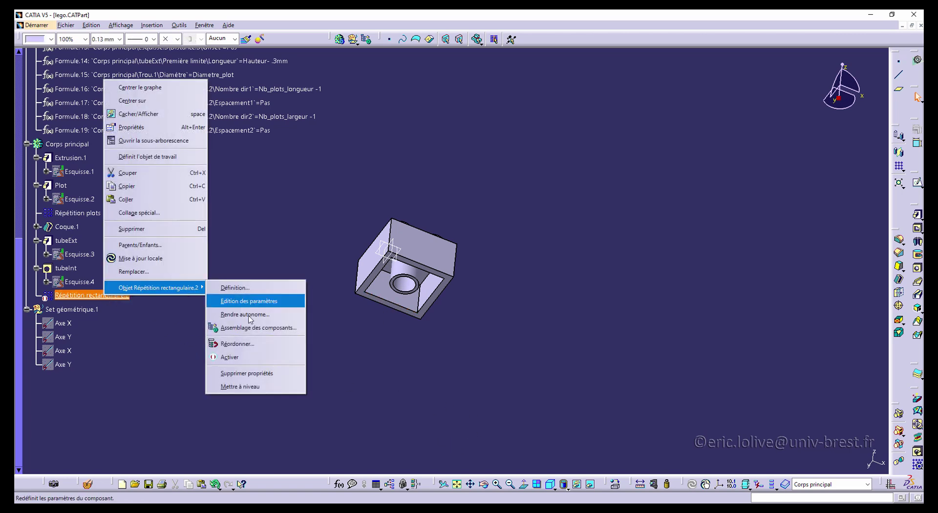
left_click(248, 360)
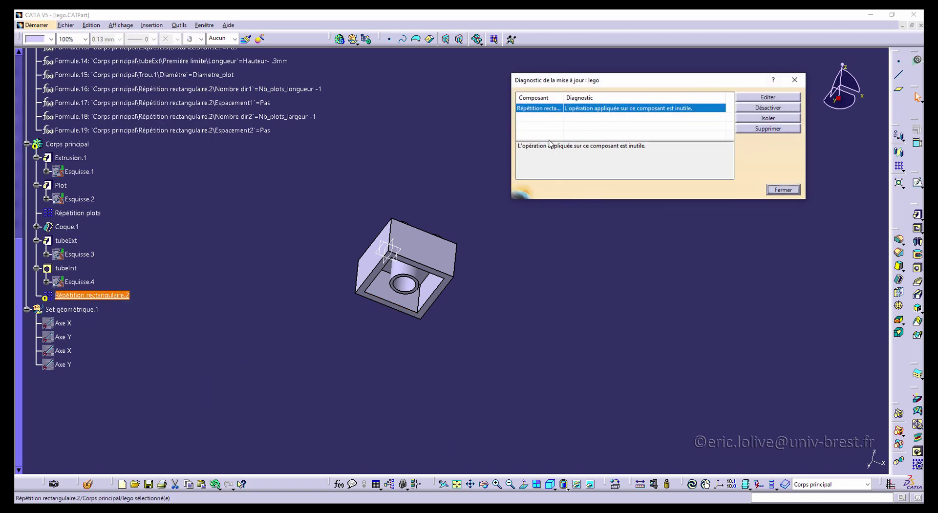
left_click(495, 343)
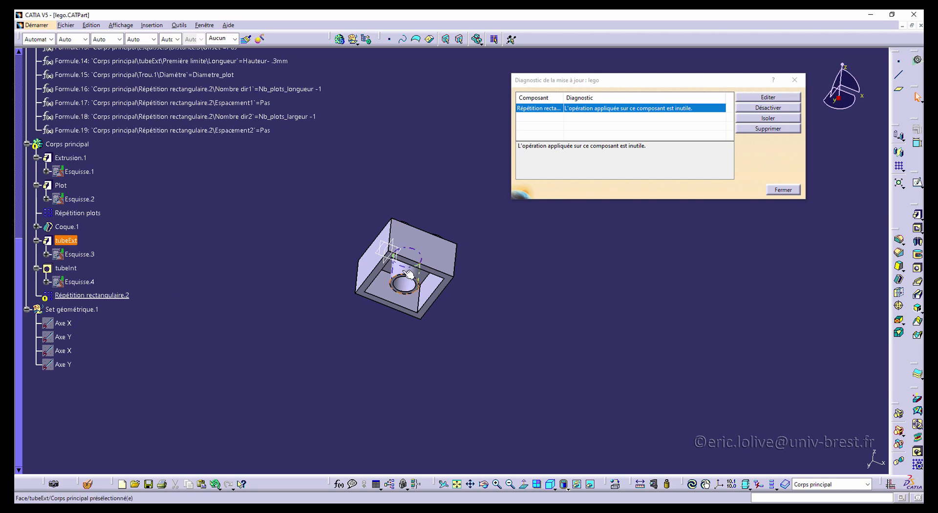
left_click(783, 192)
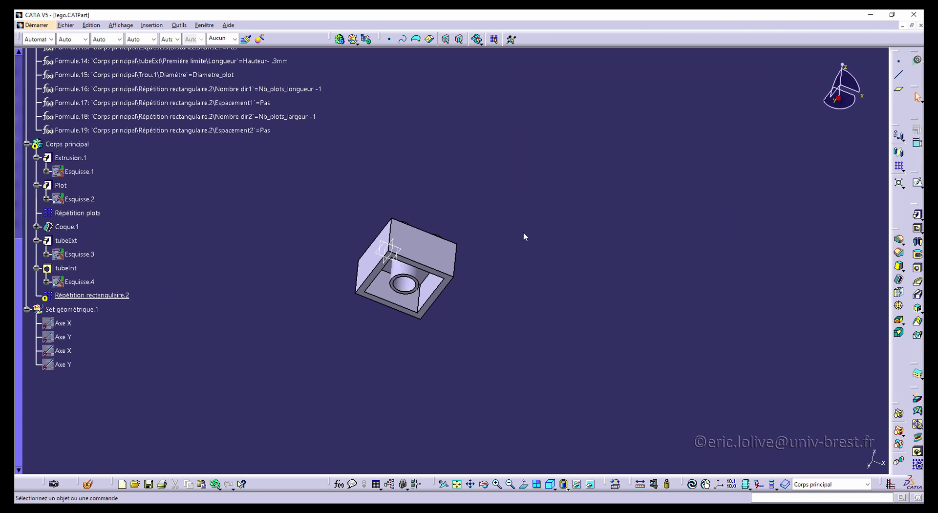
Open the lego design table from the Relations and show its lego.xlsx workbook maximized in Excel for editing.
scroll(211, 234, "up", 2)
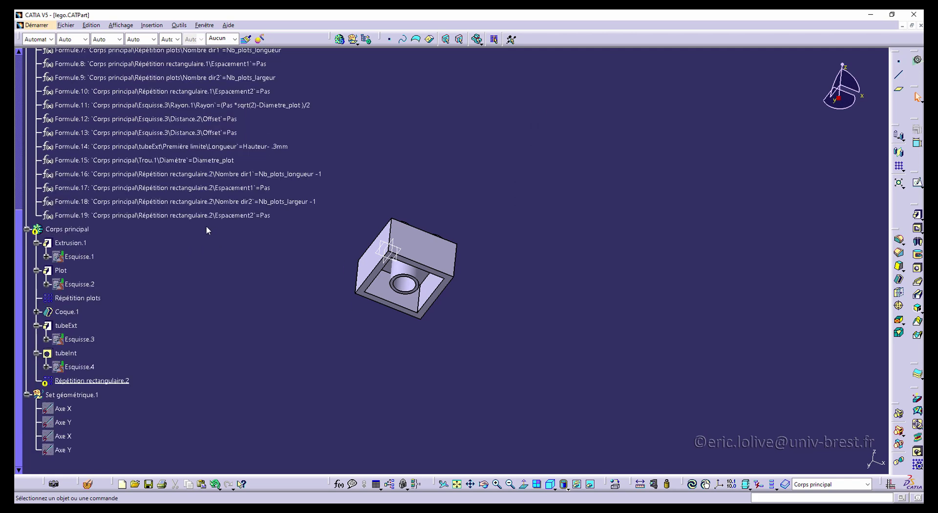
scroll(274, 235, "up", 3)
double_click(274, 122)
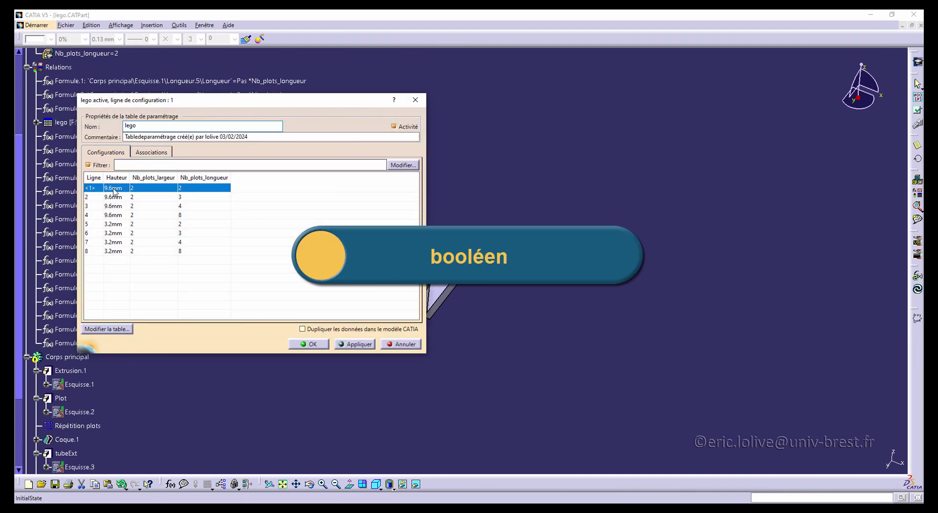
left_click(110, 331)
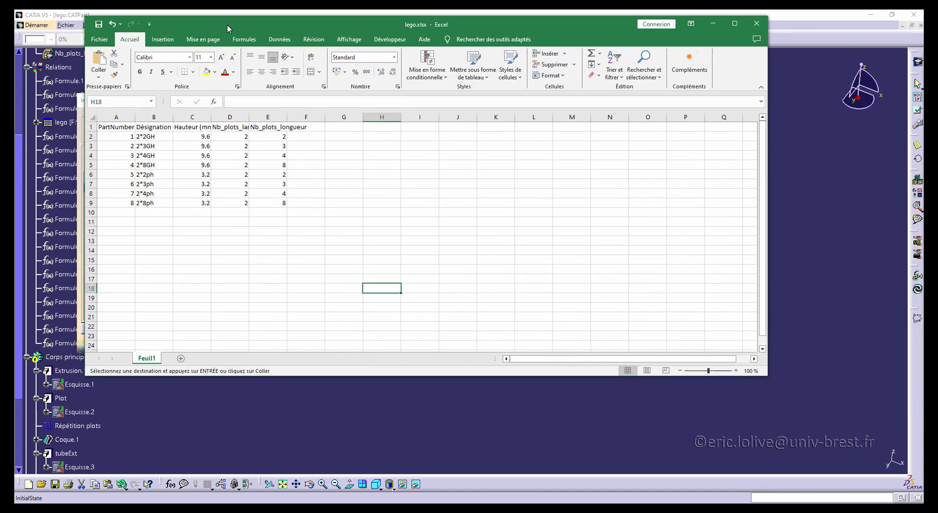
left_click_drag(228, 25, 267, 90)
double_click(283, 88)
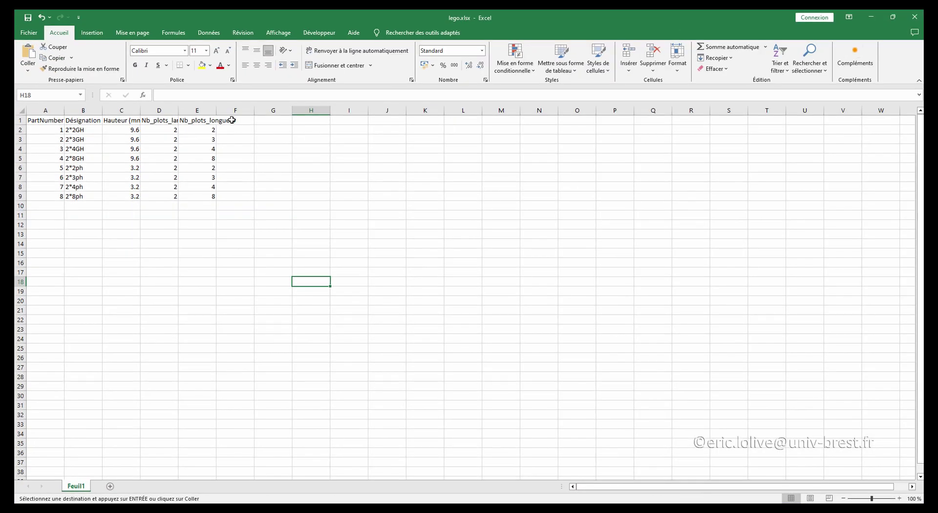
Widen the Nb_plots_longueur column to fit and enter the header Activation_tube in cell F1.
double_click(216, 107)
left_click(268, 121)
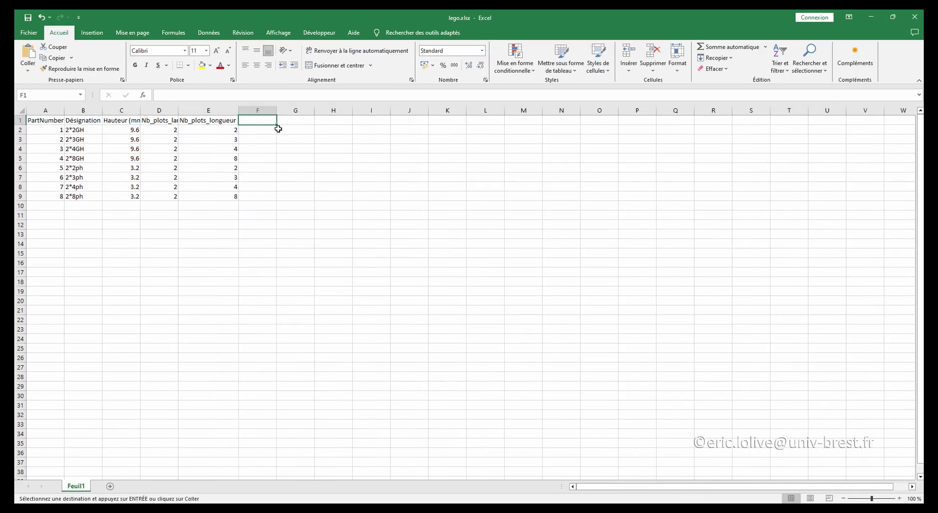
type("Activation-tube")
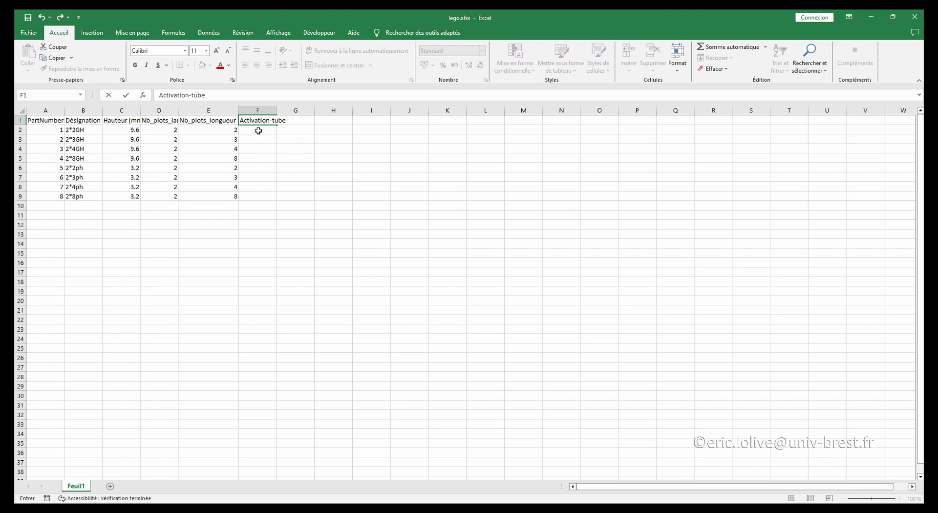
left_click(187, 96)
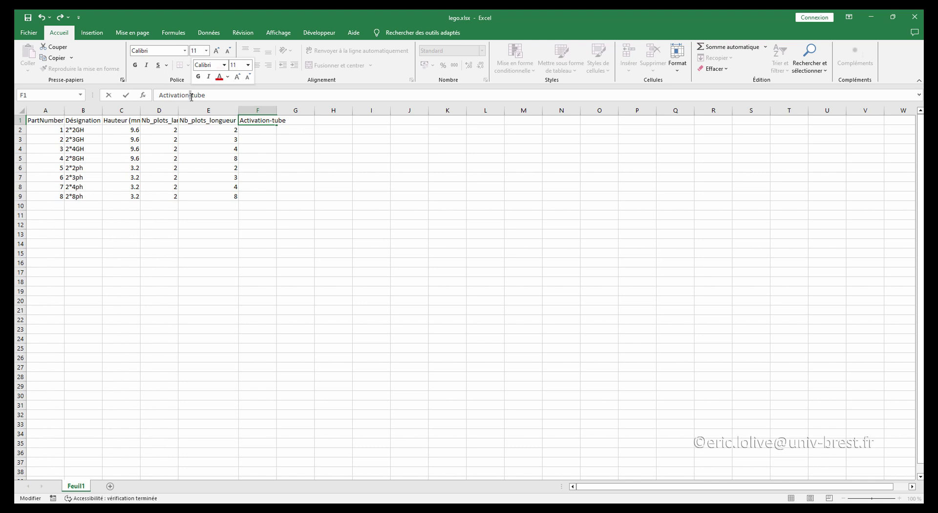
key("Delete")
type("_")
key("Return")
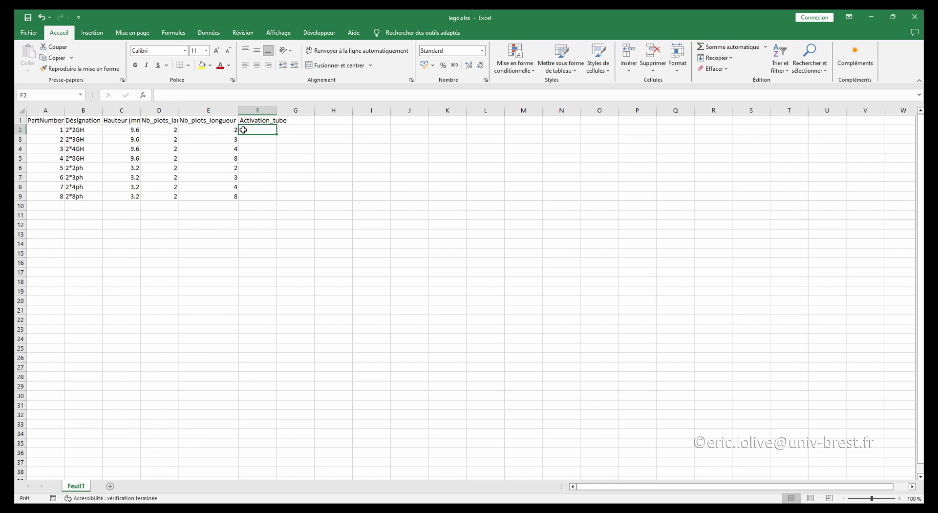
Fill Activation_tube for the four 9.6 mm bricks with false for 2*2GH and true for 2*3GH, 2*4GH and 2*8GH.
type("true")
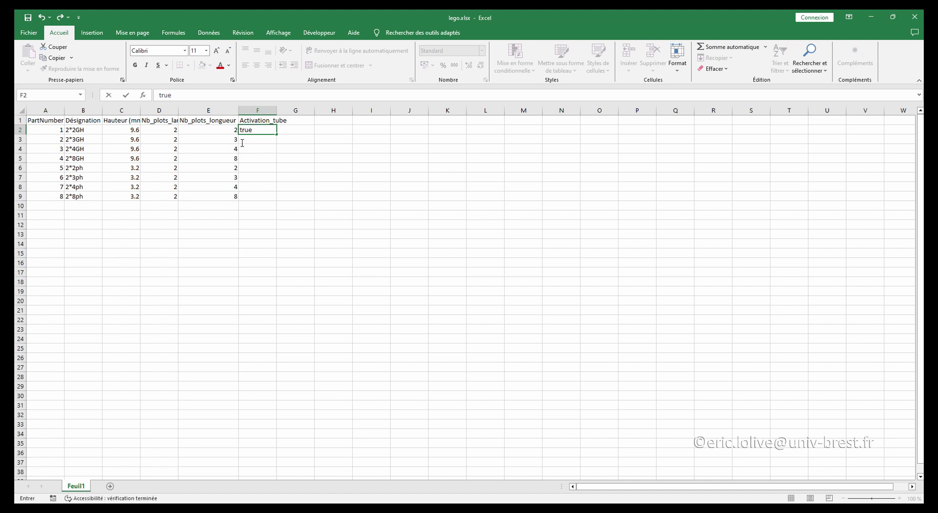
left_click_drag(253, 128, 239, 130)
type("false")
key("Return")
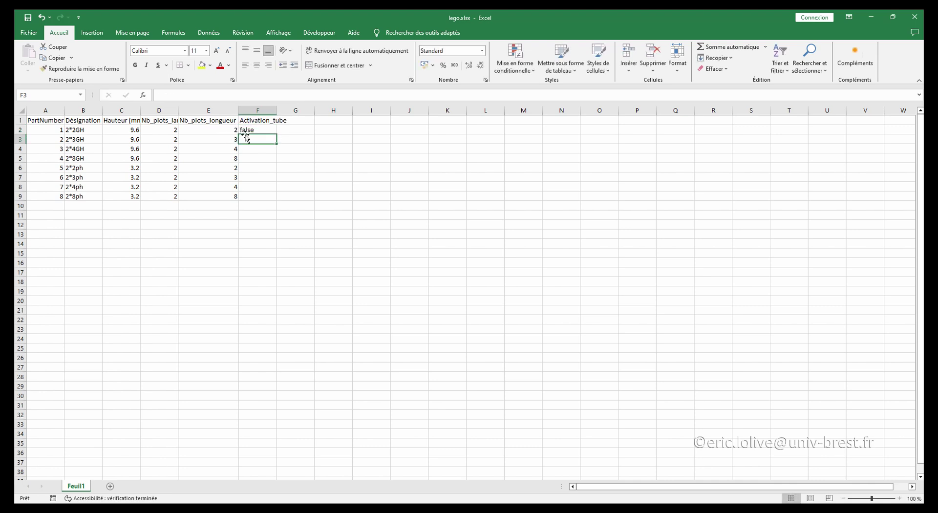
type("tru")
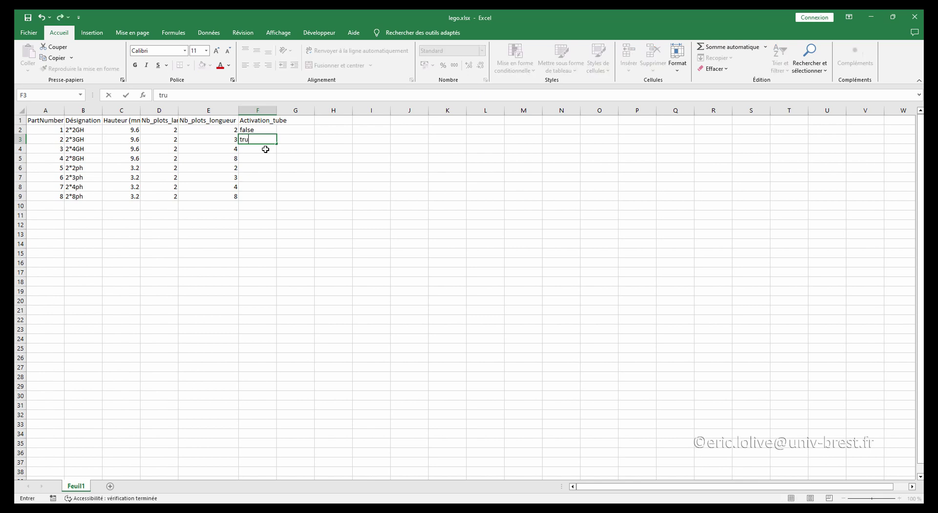
type("e")
key("Return")
type("t")
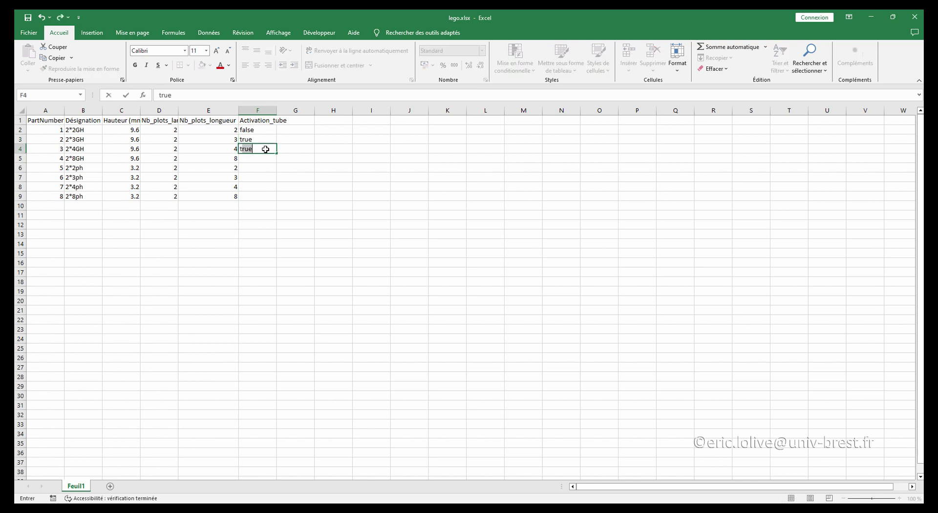
key("Return")
type("true")
key("Return")
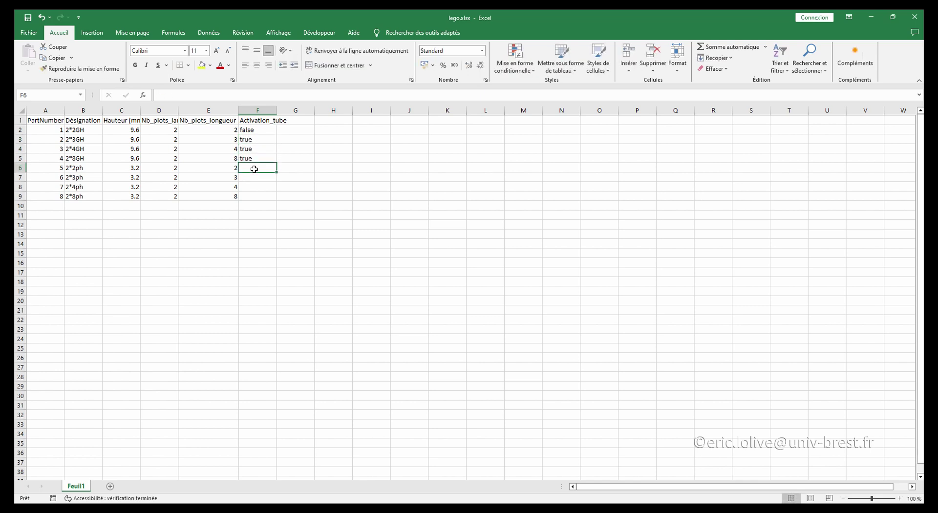
Fill Activation_tube for the four 3.2 mm bricks with false for 2*2ph and true for 2*3ph, 2*4ph and 2*8ph.
type("false")
key("Return")
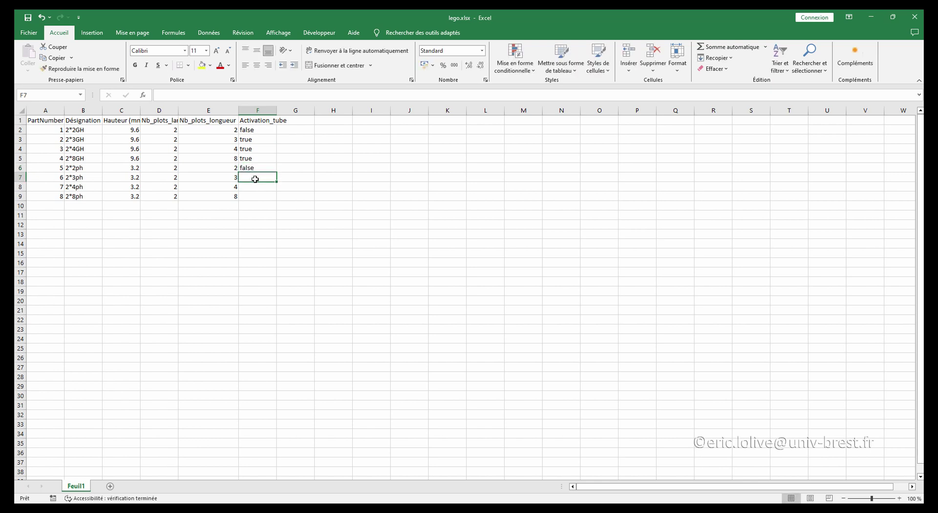
type("true")
key("Return")
type("t")
key("Return")
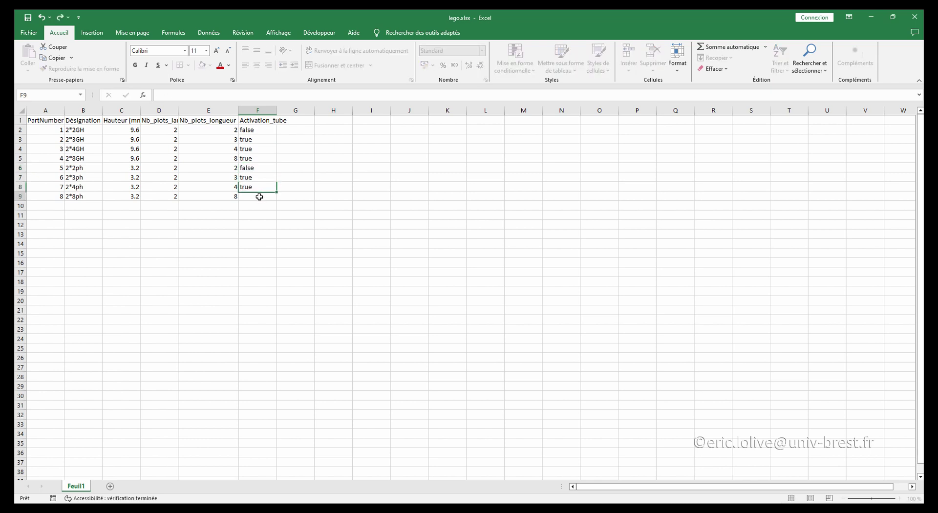
type("true")
left_click(333, 227)
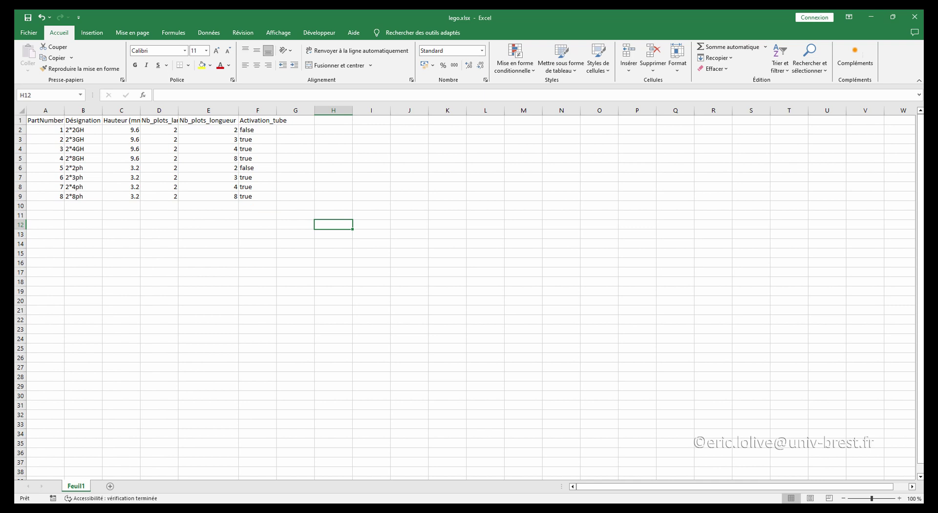
Close the workbook saving its changes, then dismiss the synchronization report and validate the lego design table in CATIA.
left_click(916, 17)
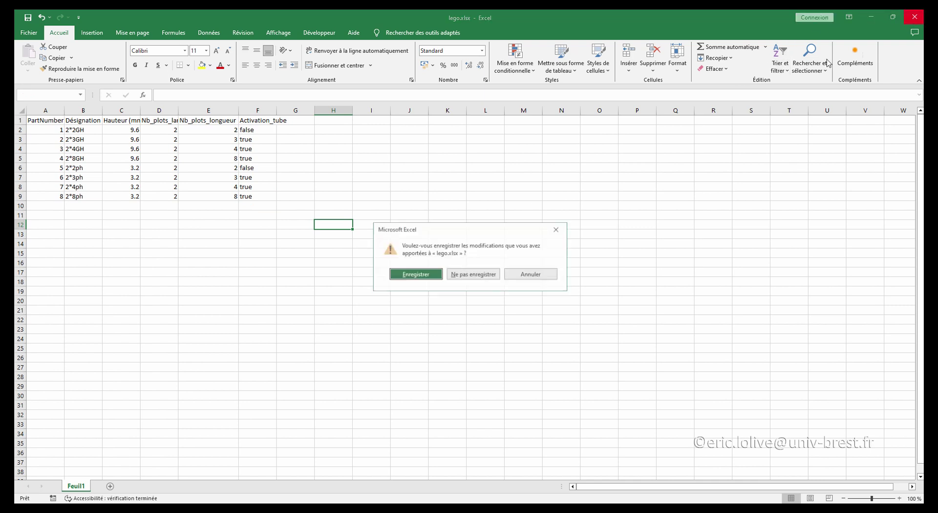
left_click(426, 274)
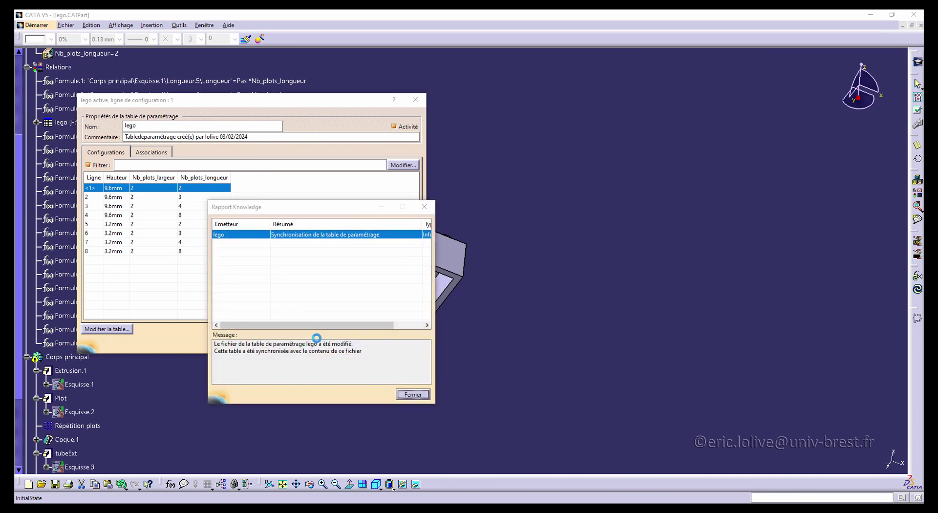
left_click(416, 395)
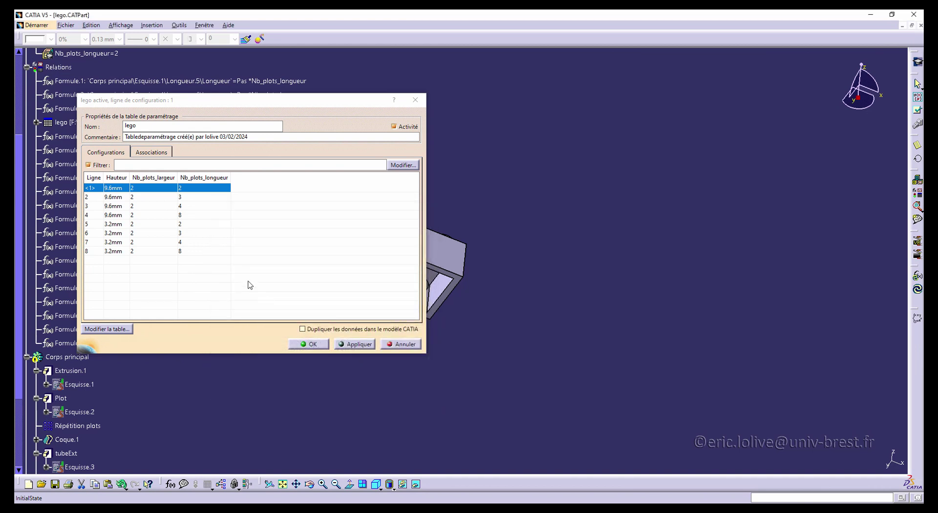
left_click(313, 344)
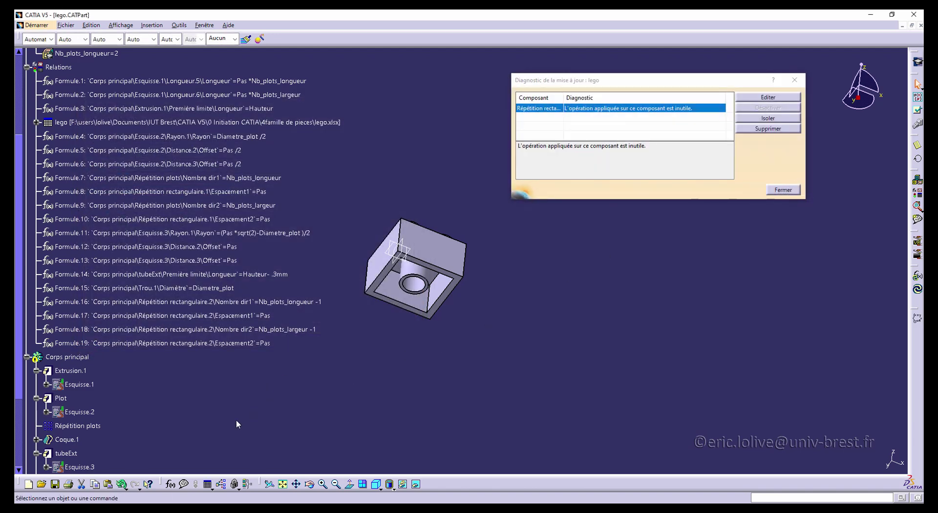
Create a Booléen parameter with a simple value, named ACtivation_repetition_tubes, in the part's formulas.
left_click(170, 484)
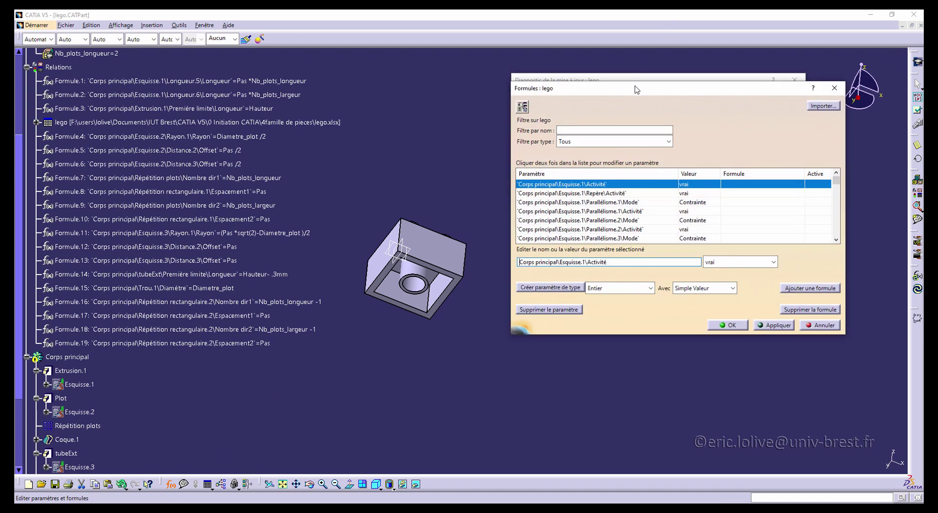
left_click_drag(492, 92, 404, 70)
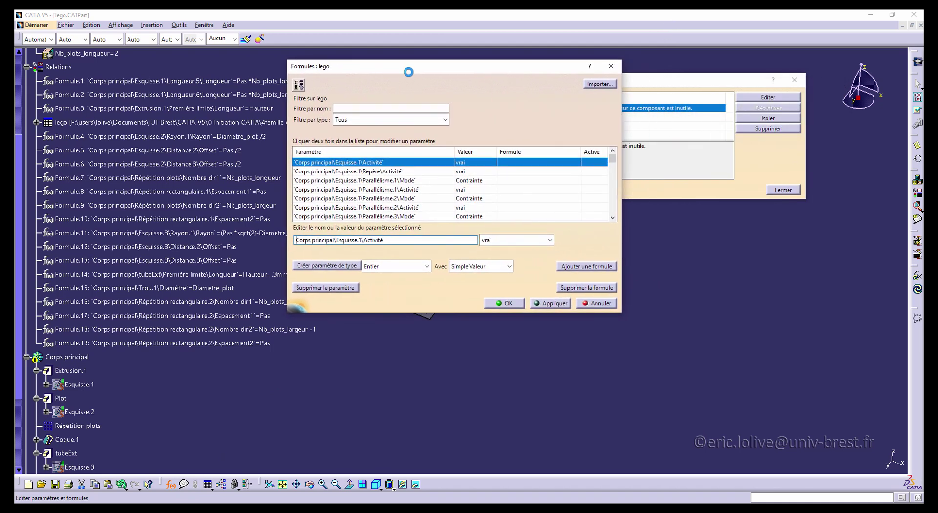
left_click(394, 271)
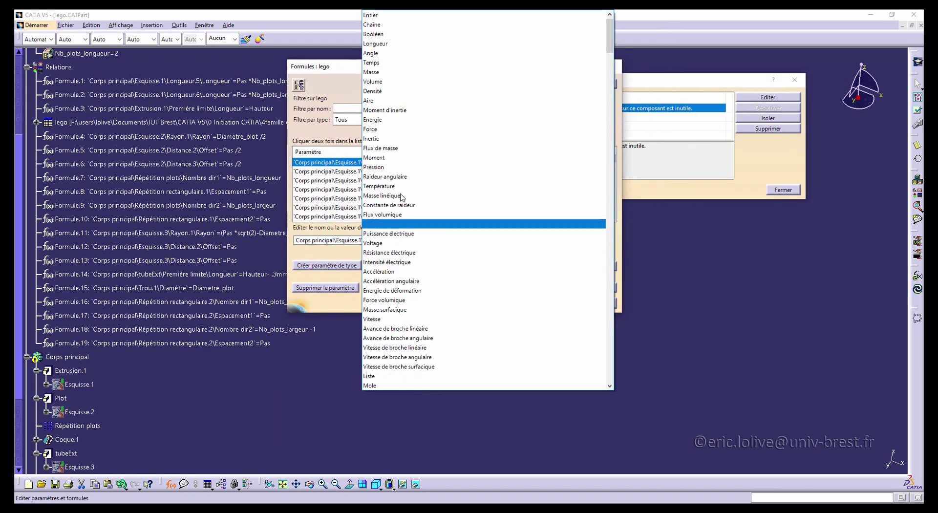
left_click(400, 34)
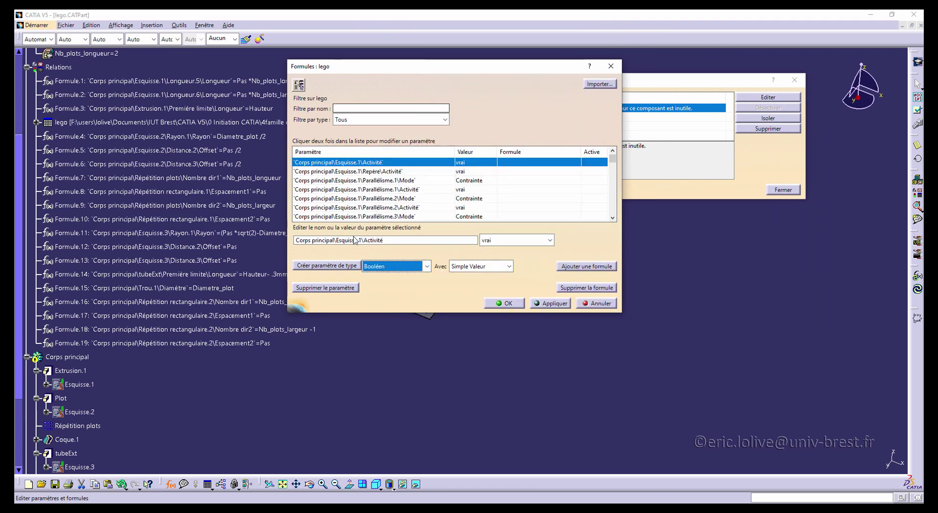
left_click(327, 266)
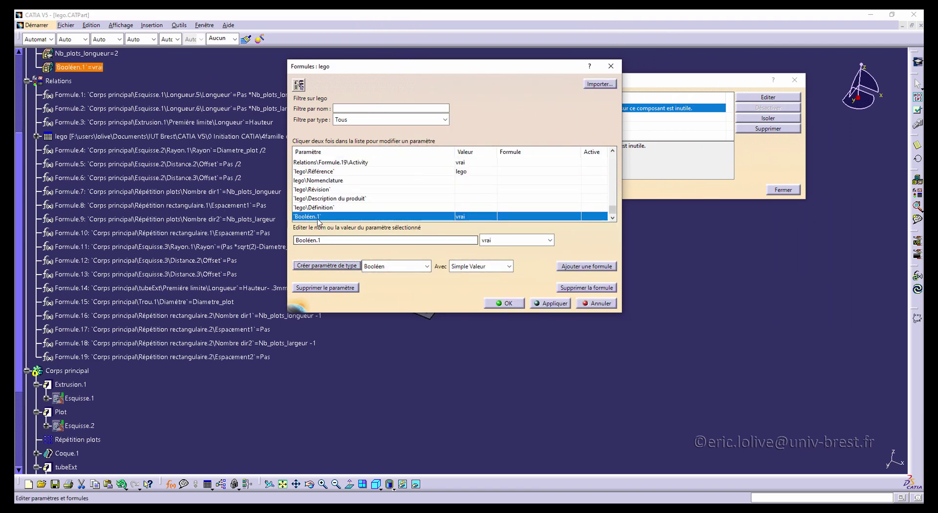
double_click(338, 241)
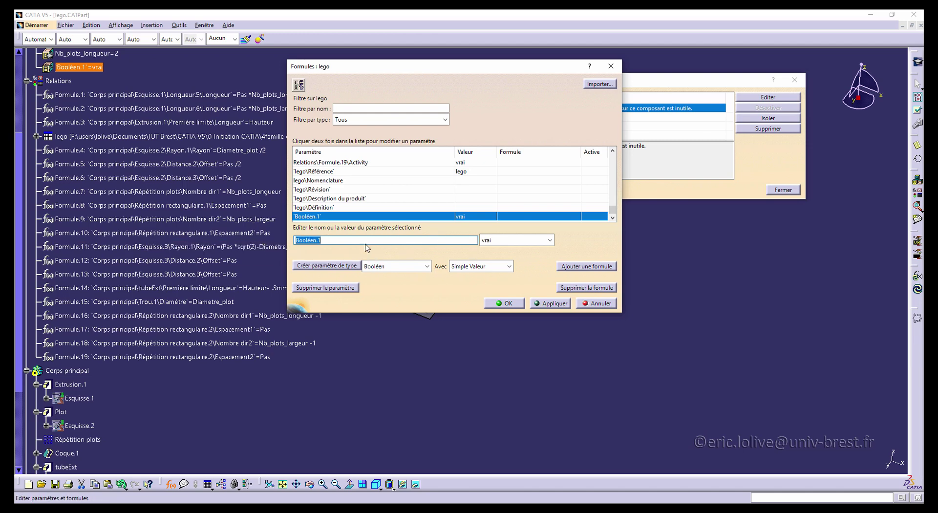
type("ACtivation_repetition_tubes")
left_click(533, 305)
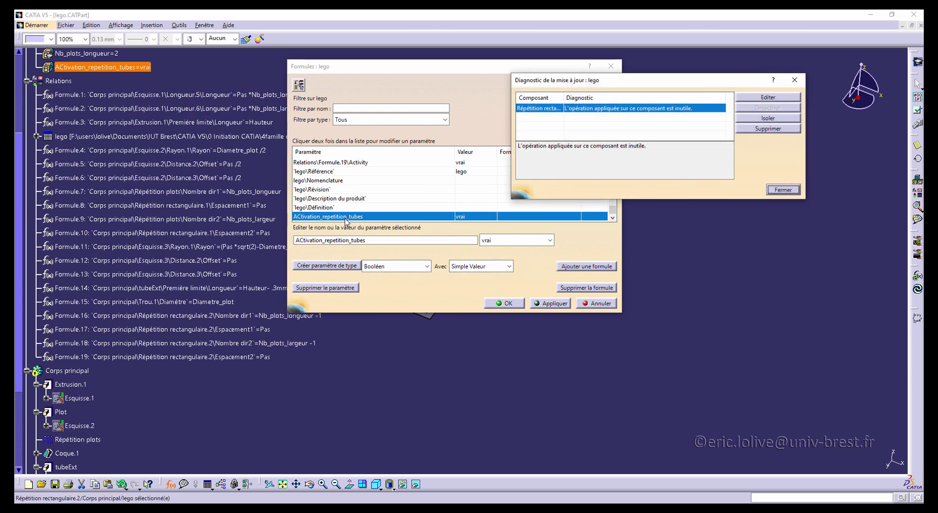
Show the parameters of the tube pattern Répétition rectangulaire.2 in the formulas editor and select its Activité parameter.
scroll(198, 346, "down", 2)
scroll(193, 348, "down", 1)
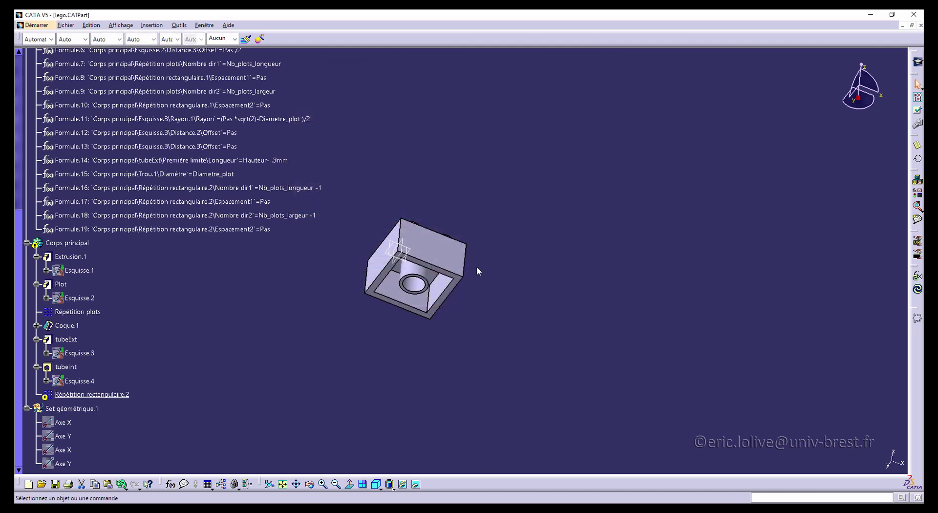
left_click(170, 484)
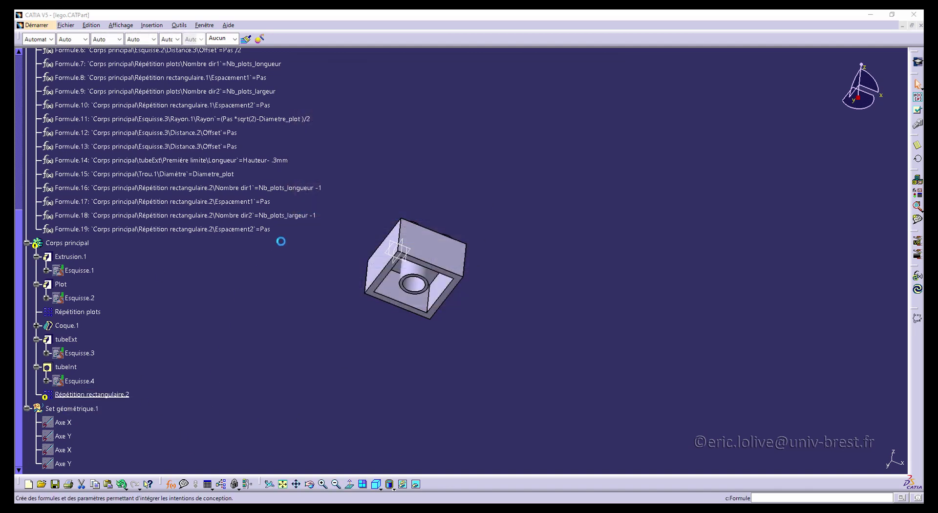
left_click(92, 394)
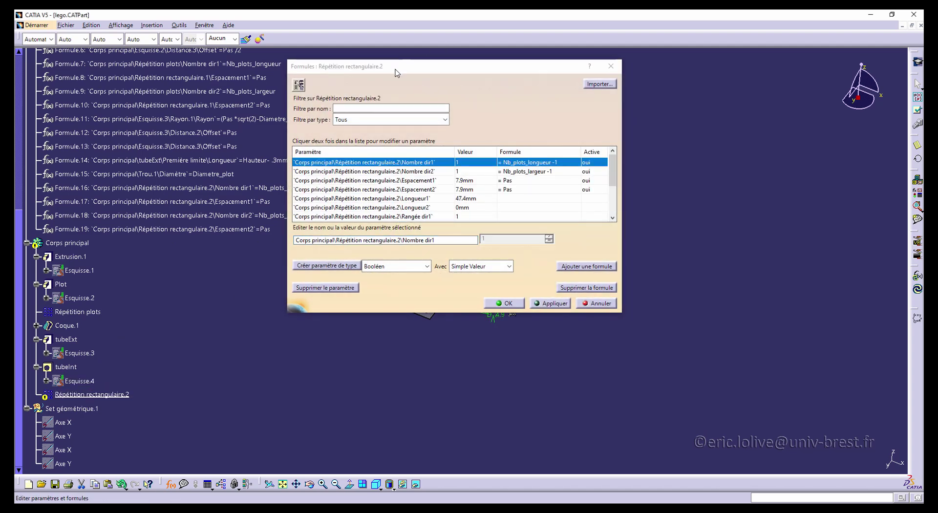
left_click_drag(416, 68, 618, 79)
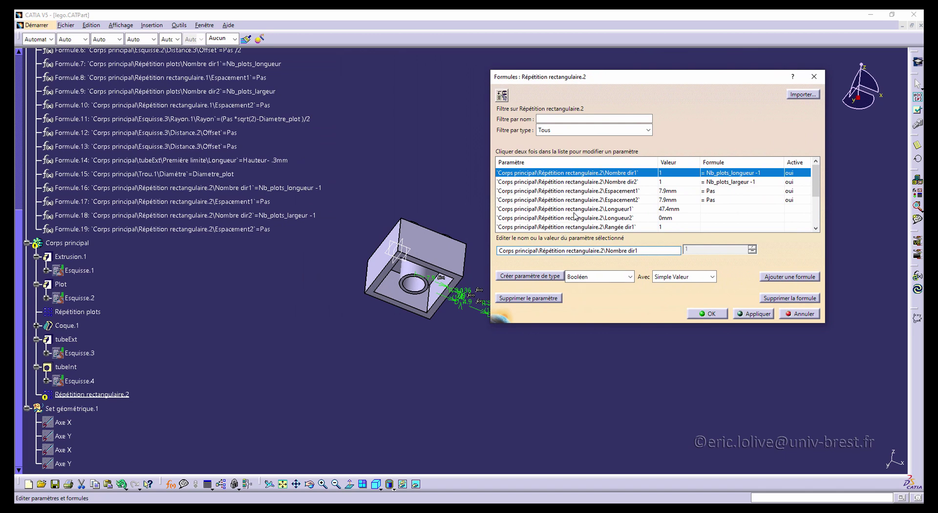
scroll(581, 204, "down", 2)
scroll(581, 204, "up", 2)
scroll(604, 196, "down", 2)
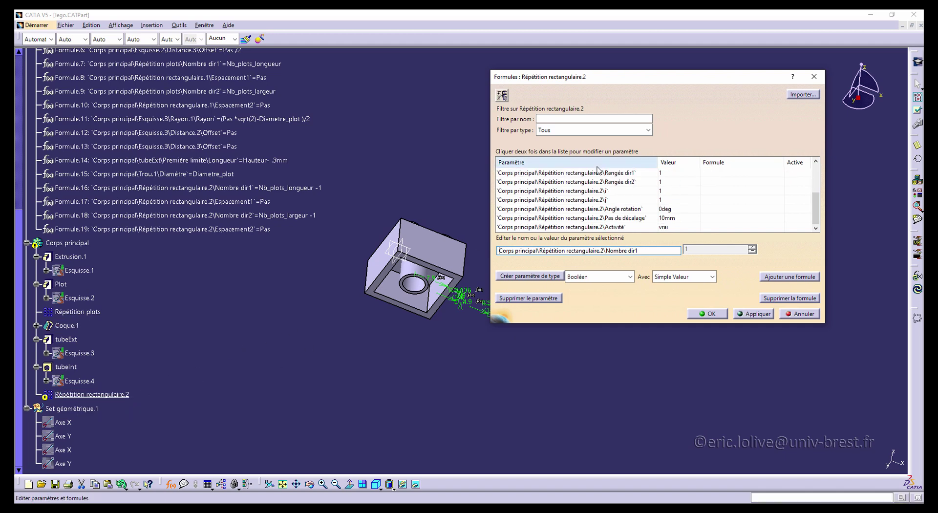
left_click(573, 228)
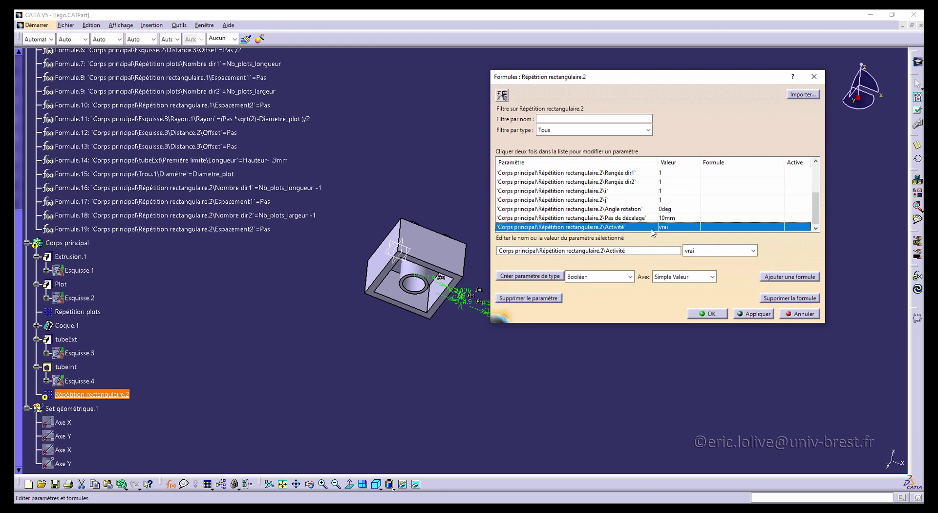
Drive the tube pattern's Activité with a formula equal to the renamed parameter ACtivation_repetition_tubes, then dismiss the update diagnosis.
double_click(608, 228)
left_click_drag(654, 195, 614, 127)
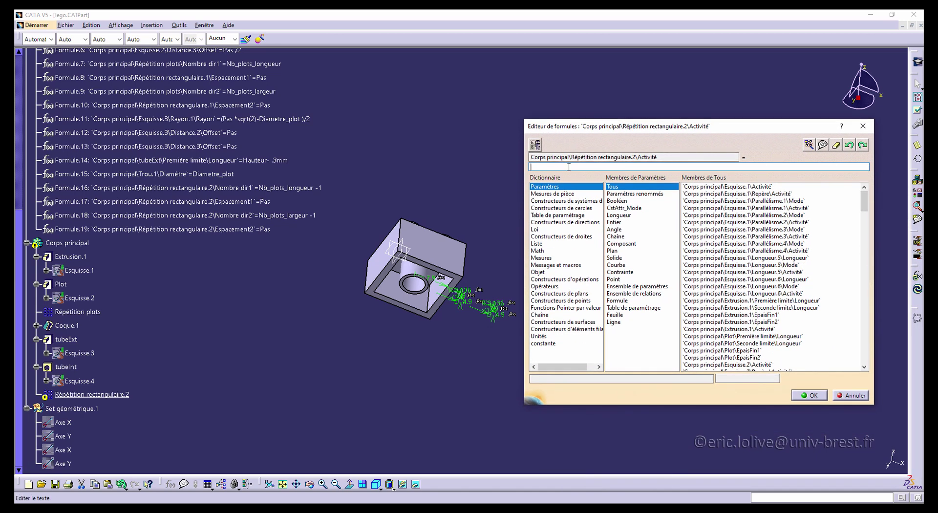
left_click(626, 194)
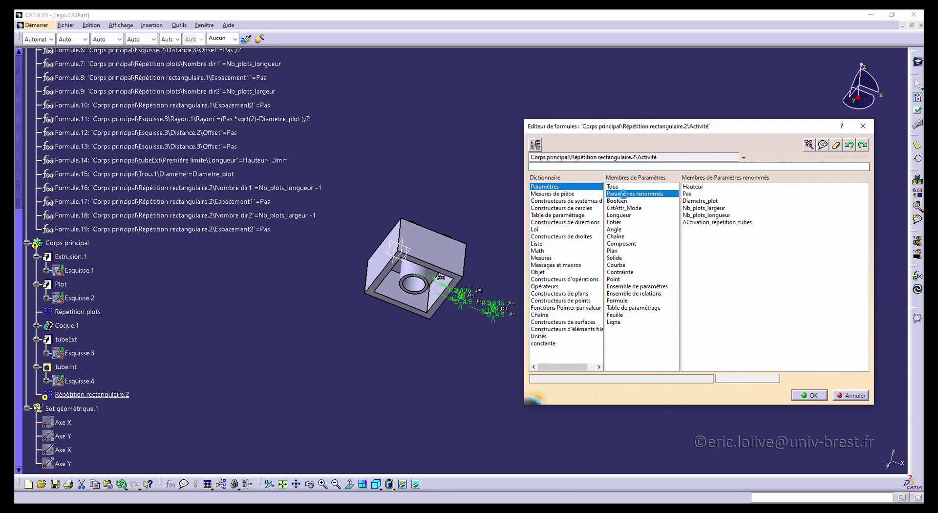
left_click(710, 224)
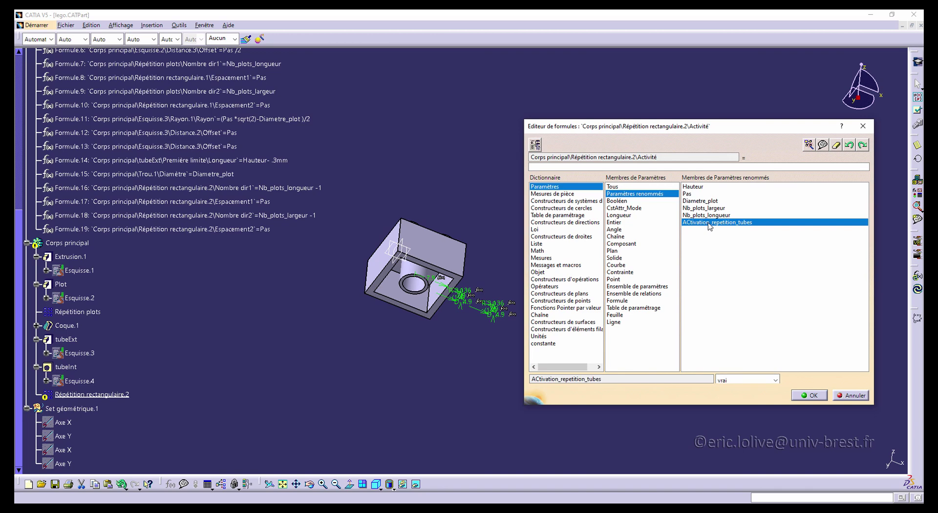
double_click(706, 223)
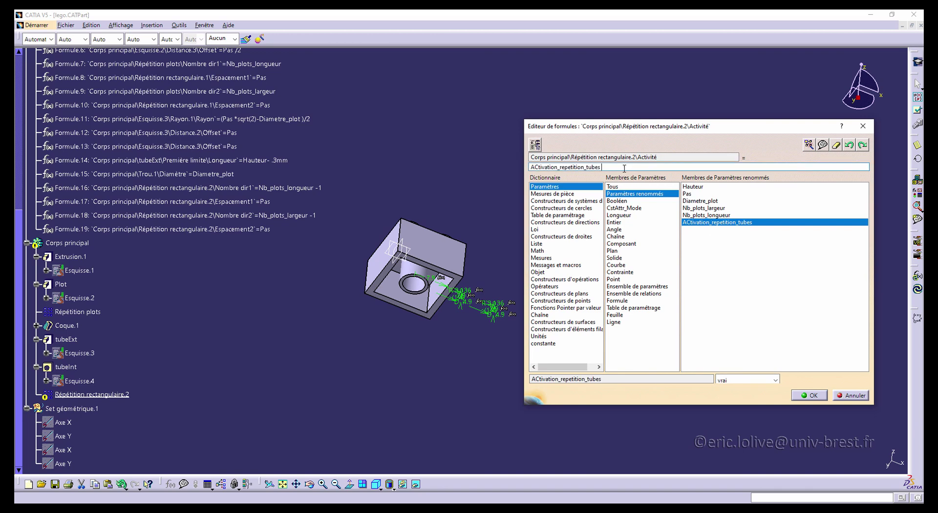
left_click(810, 396)
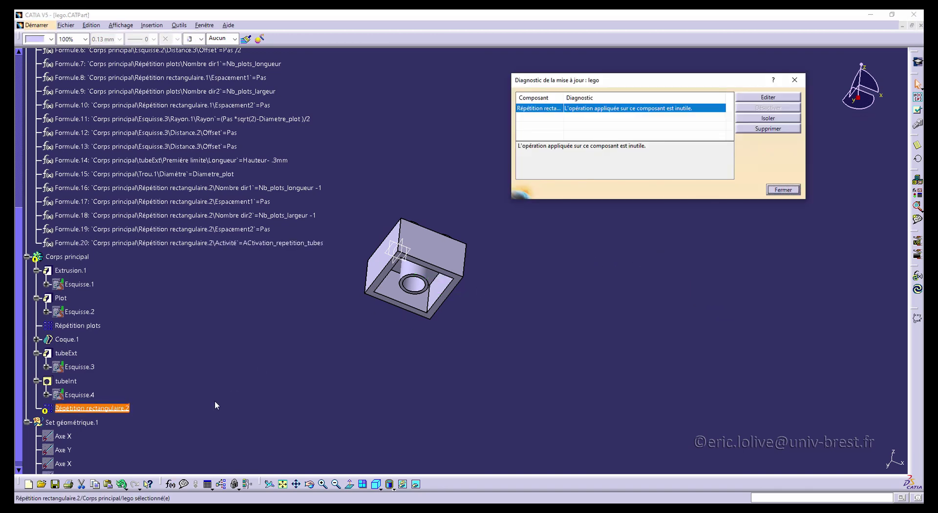
left_click(319, 380)
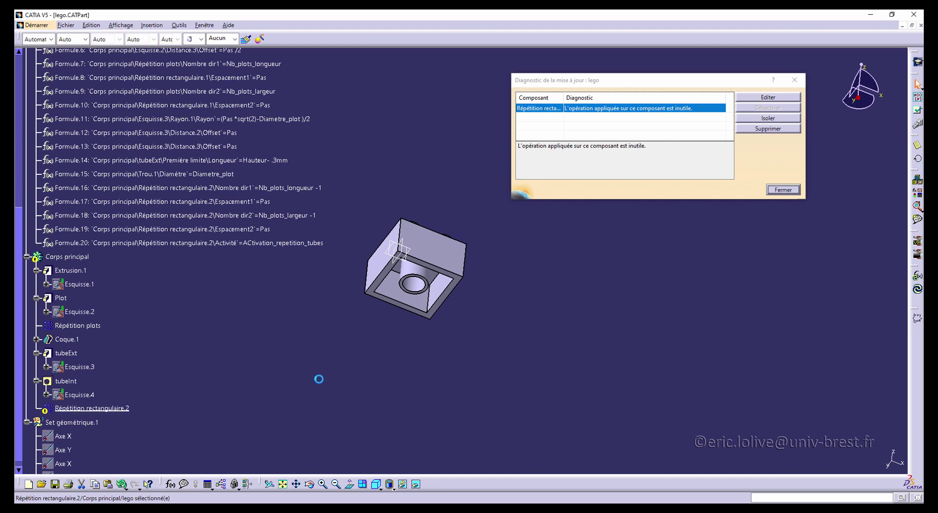
left_click(781, 191)
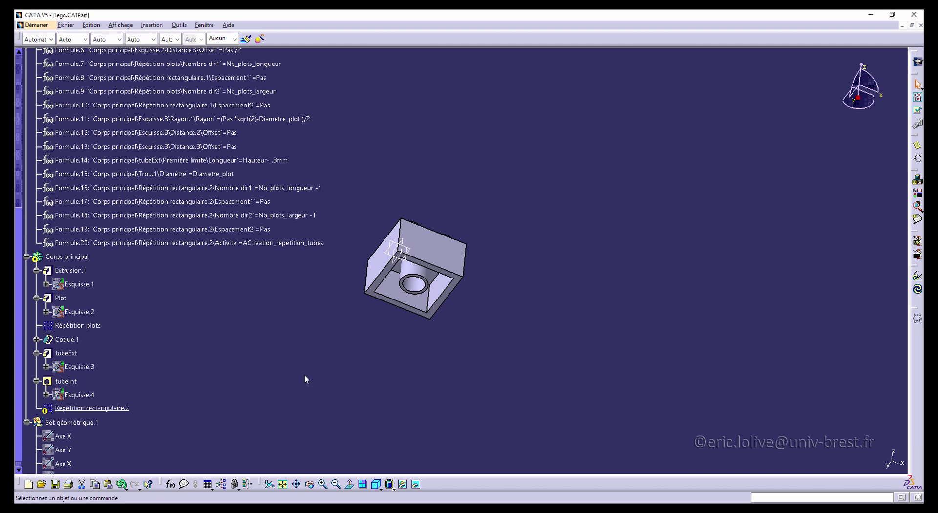
Rename the pattern Répétition rectangulaire.2 as Répétition tubes.
right_click(113, 408)
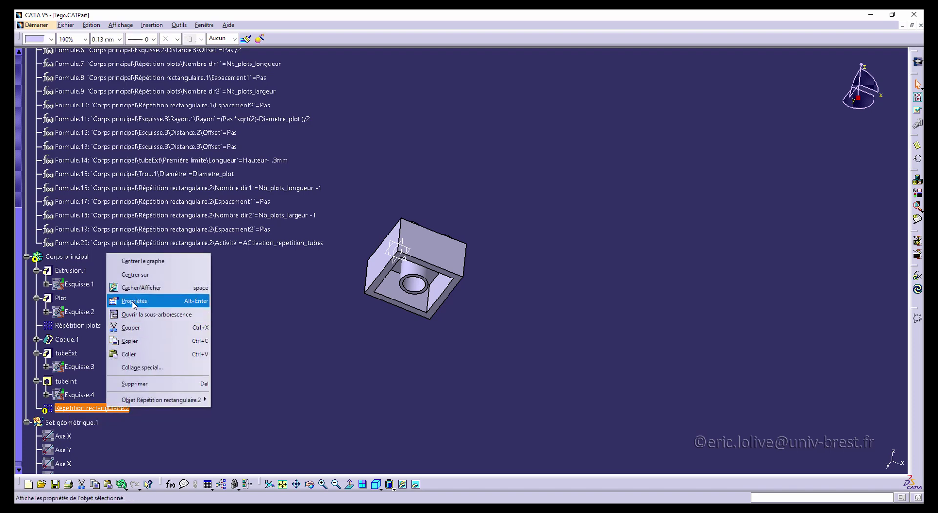
left_click(133, 301)
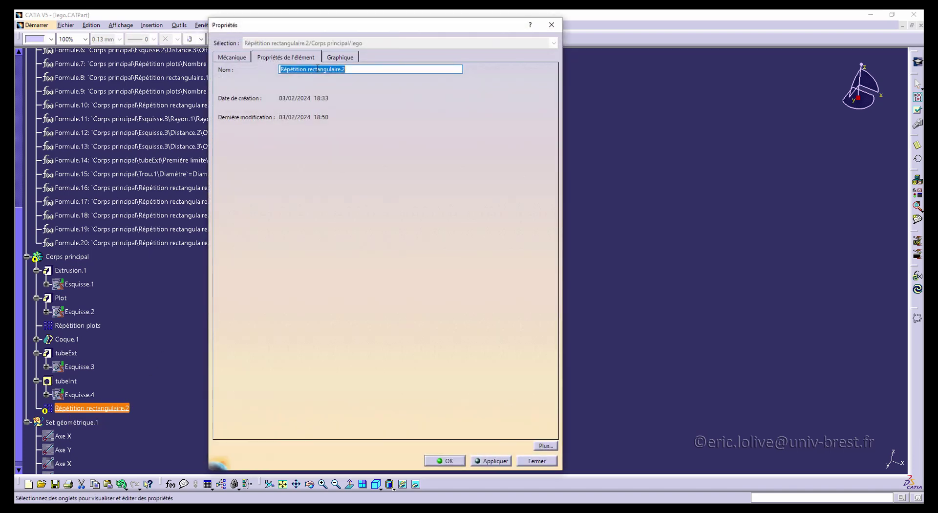
double_click(318, 69)
double_click(317, 70)
type("tition tubes")
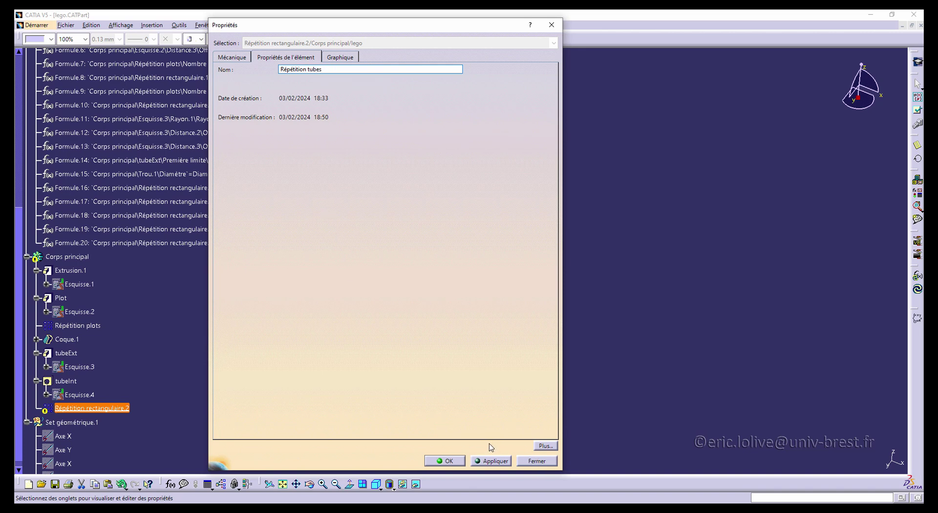
left_click(452, 462)
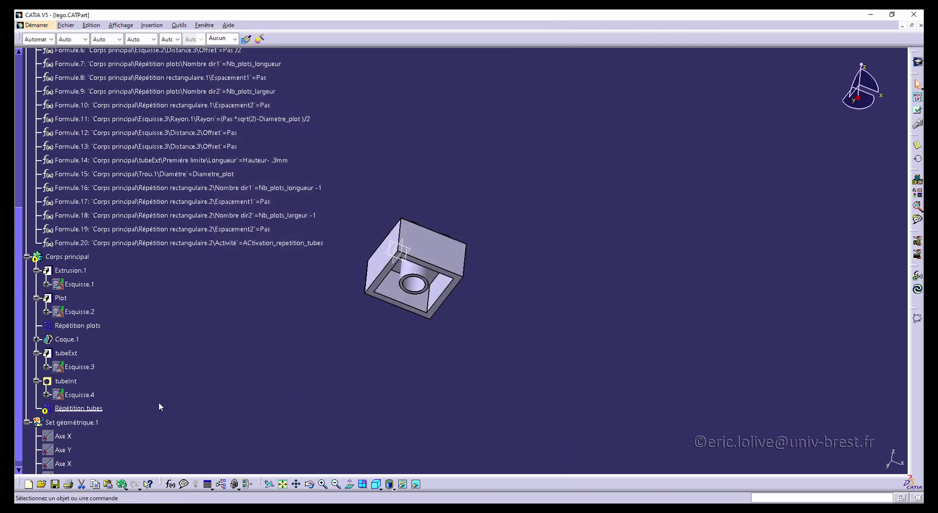
Set the ACtivation_repetition_tubes parameter to faux to test the tube pattern's deactivation.
scroll(160, 259, "up", 5)
left_click(135, 153)
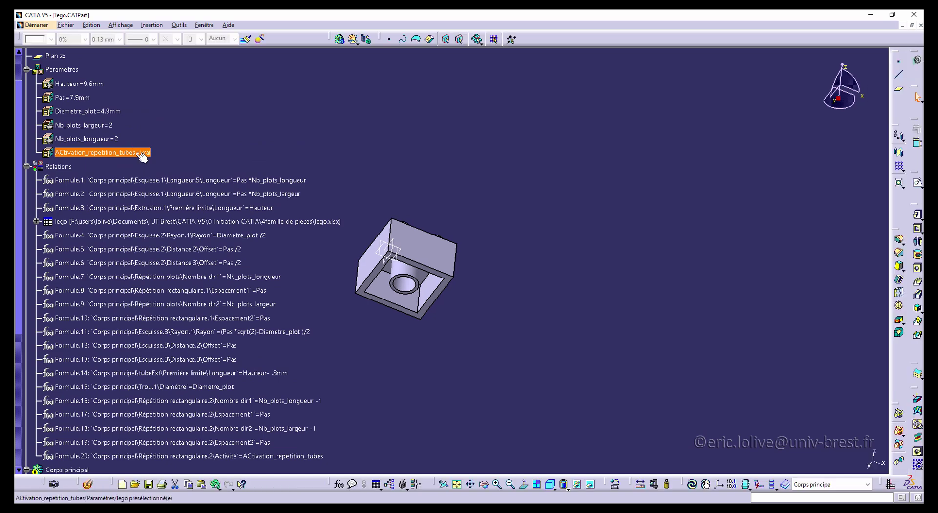
double_click(135, 153)
left_click(262, 181)
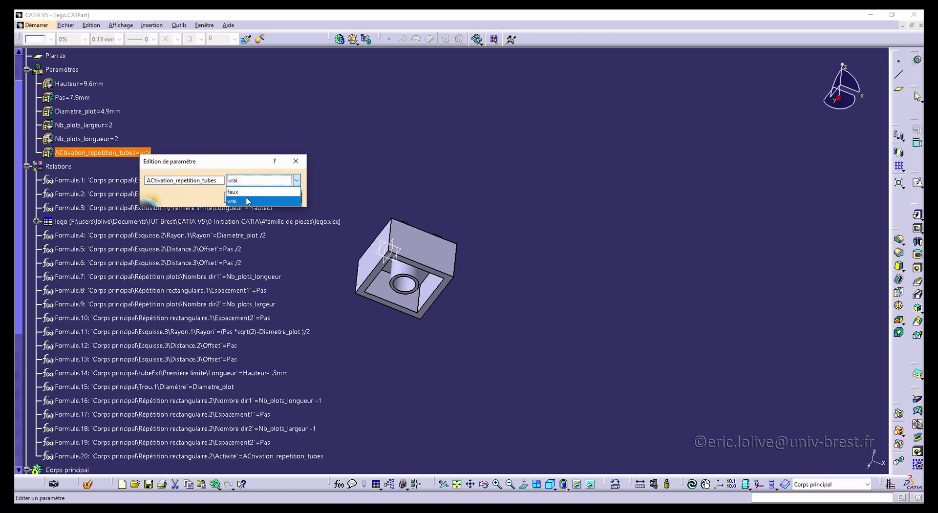
left_click(245, 196)
left_click(243, 198)
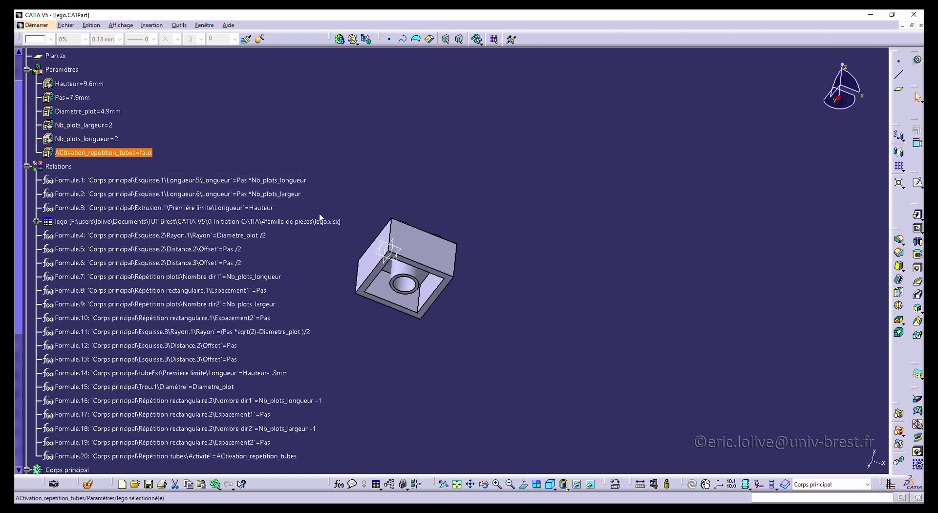
Set the ACtivation_repetition_tubes parameter back to vrai to test the tube pattern's activation.
double_click(135, 153)
left_click(264, 176)
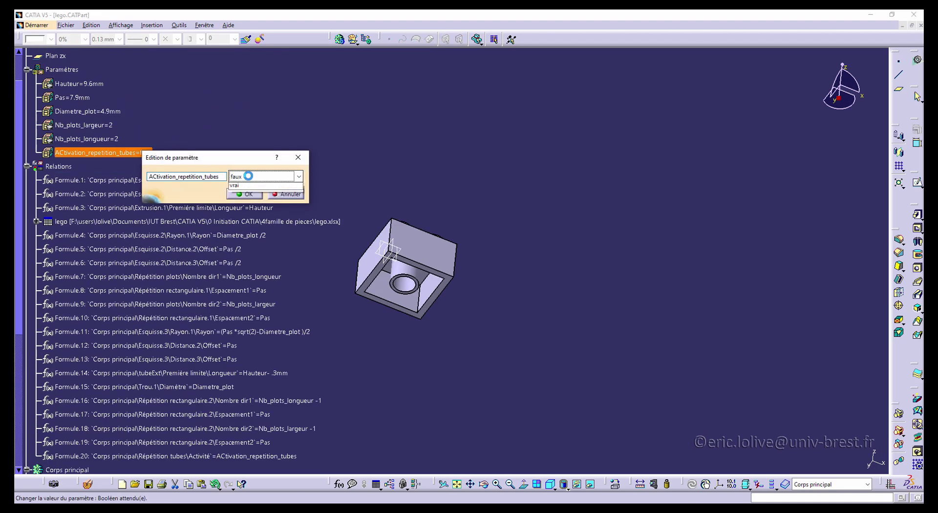
left_click(251, 188)
left_click(248, 197)
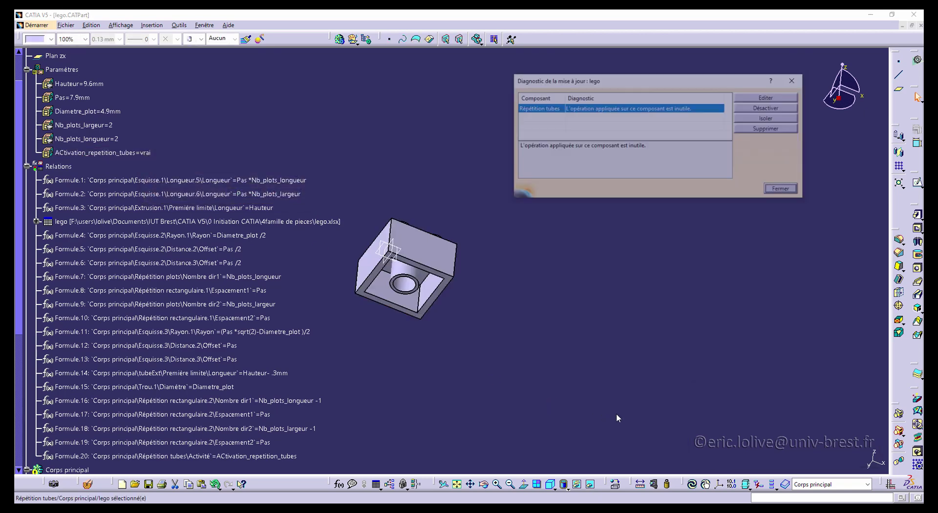
scroll(320, 193, "down", 2)
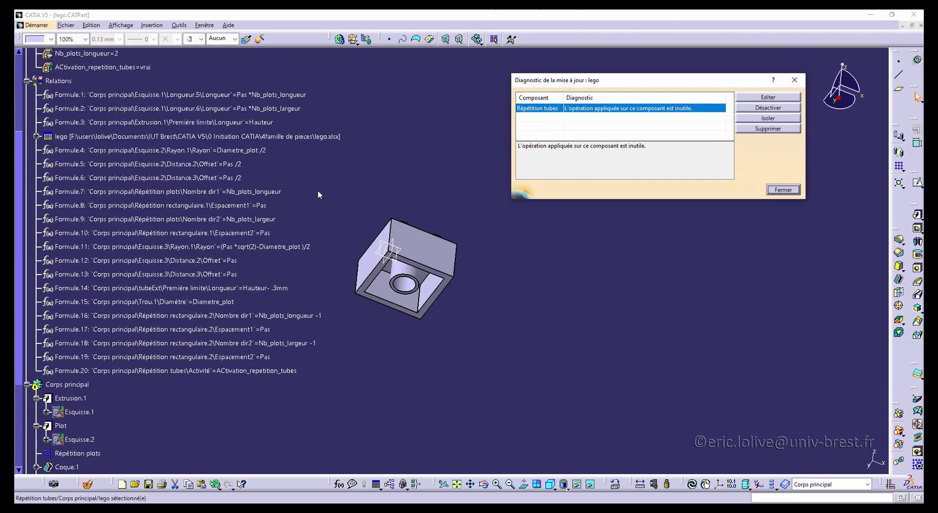
scroll(458, 248, "up", 1)
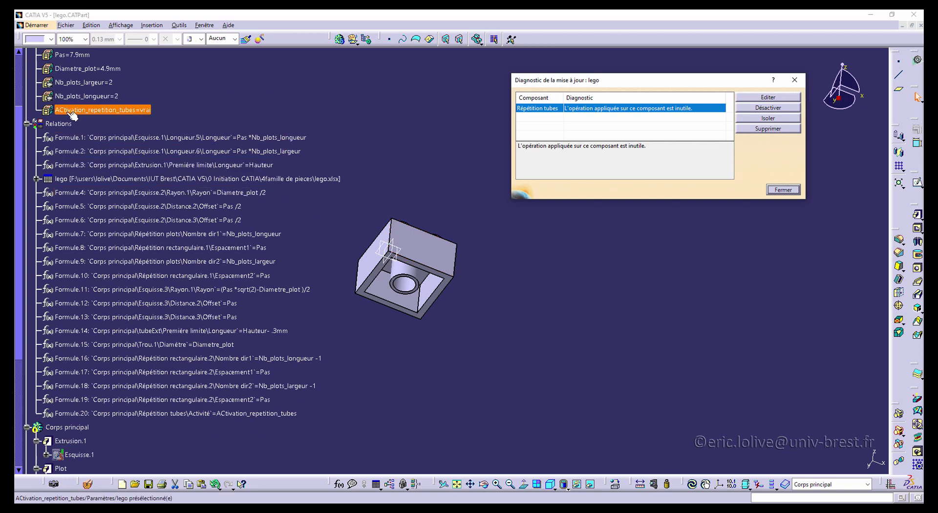
scroll(129, 113, "up", 1)
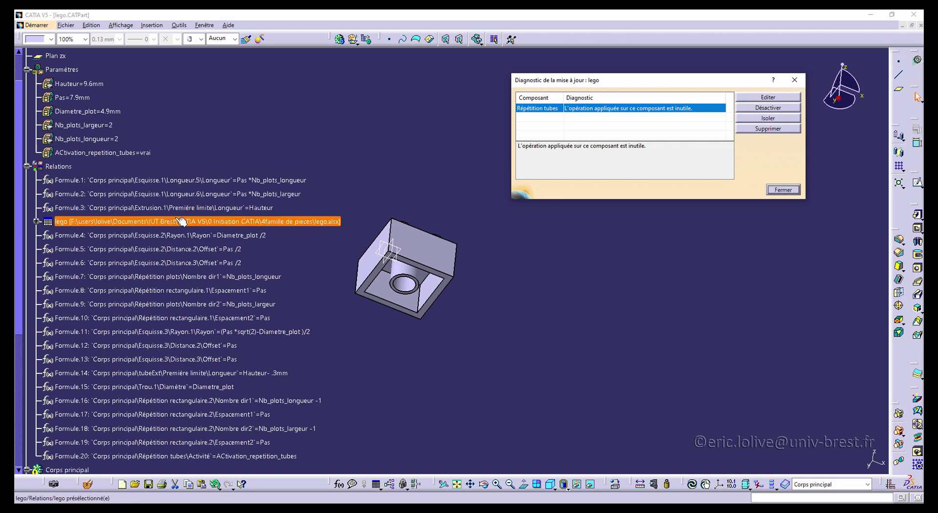
left_click(523, 293)
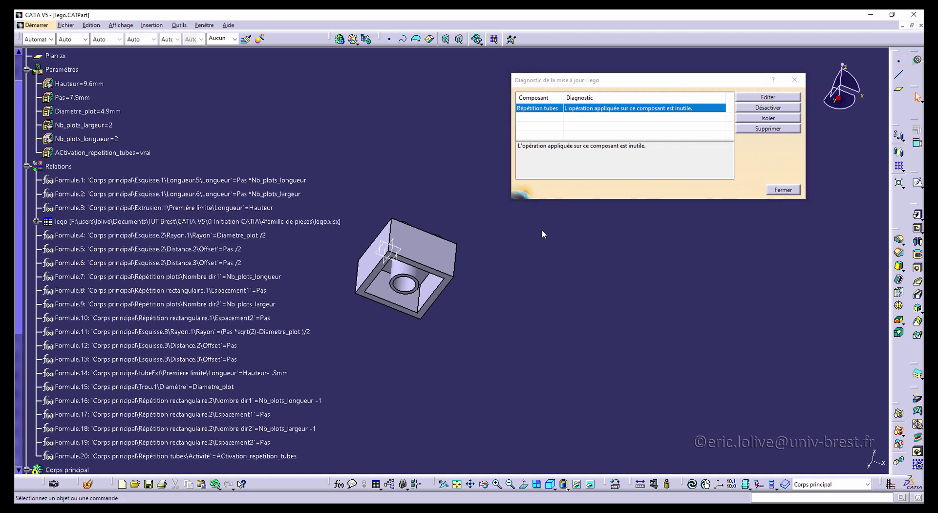
In the lego design table, associate the renamed parameter ACtivation_repetition_tubes with the Activation_tube column and validate the table.
double_click(247, 221)
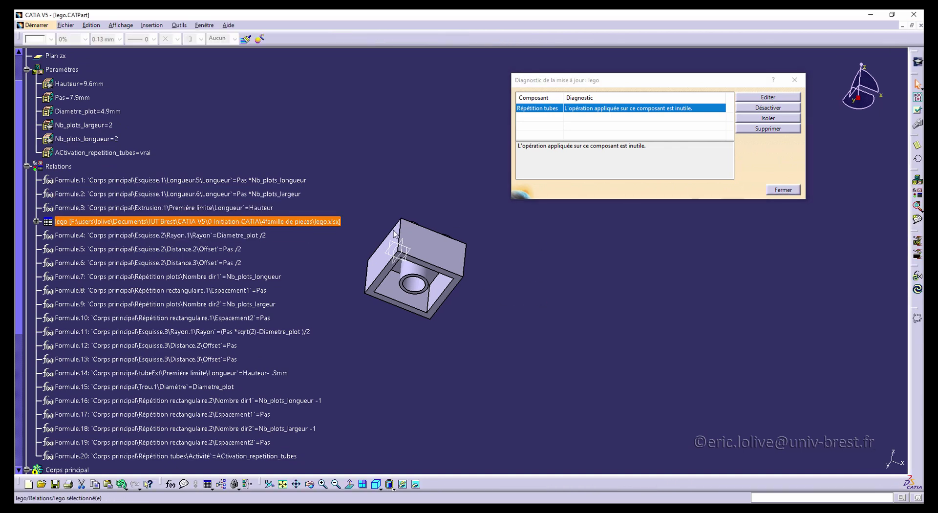
double_click(264, 221)
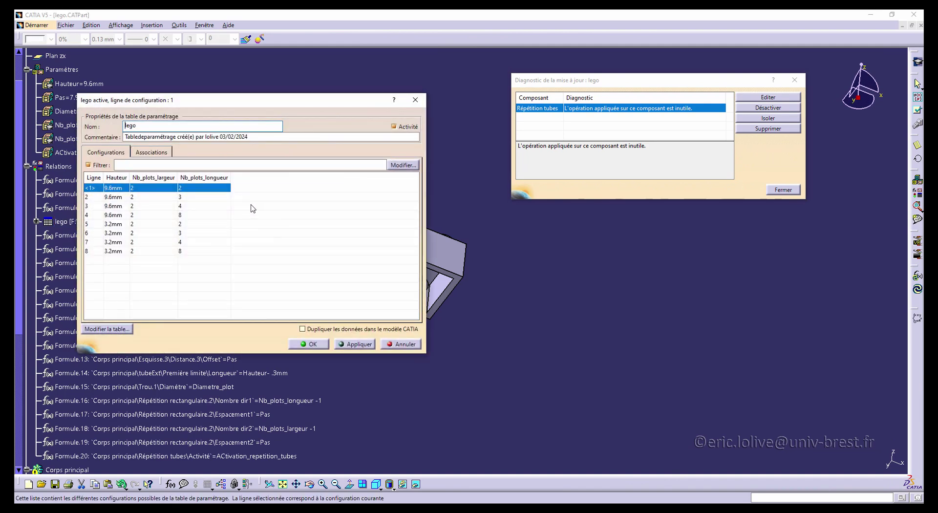
left_click_drag(204, 100, 320, 91)
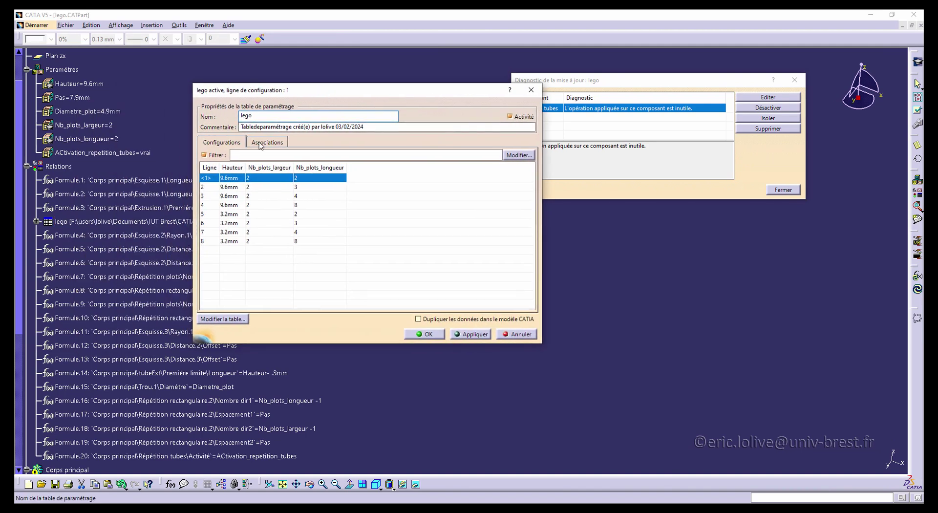
left_click(263, 142)
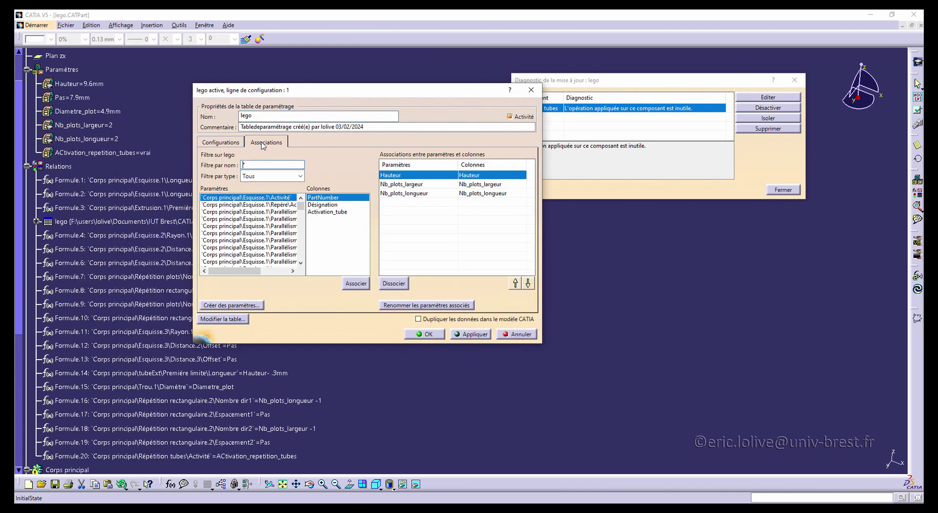
left_click(326, 212)
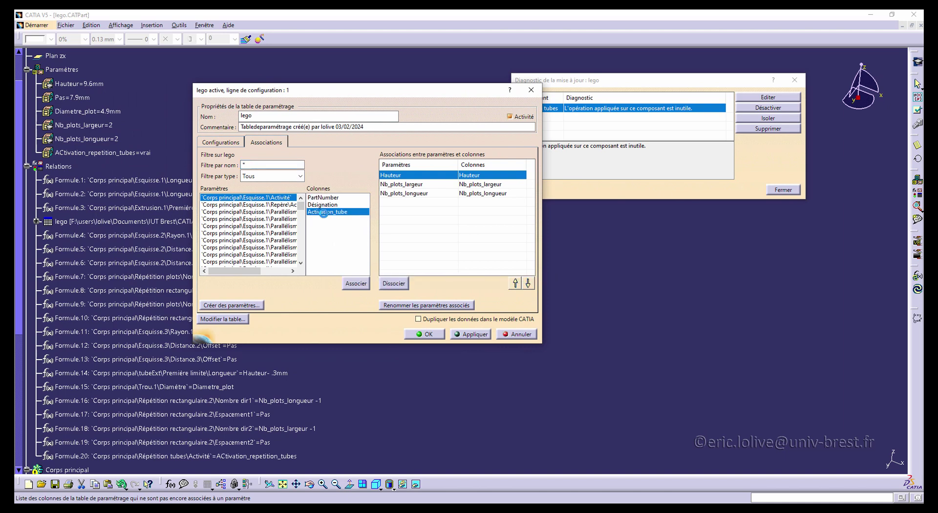
left_click(272, 176)
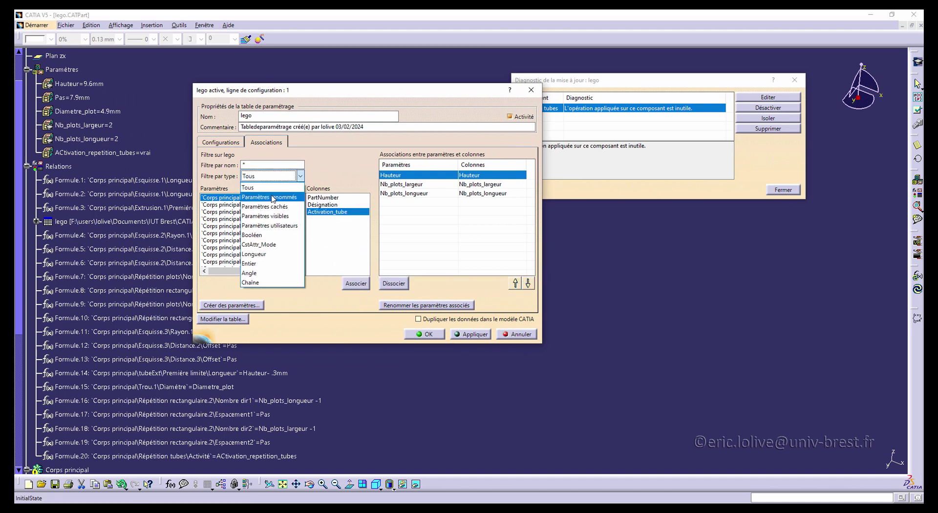
left_click(264, 194)
left_click(220, 212)
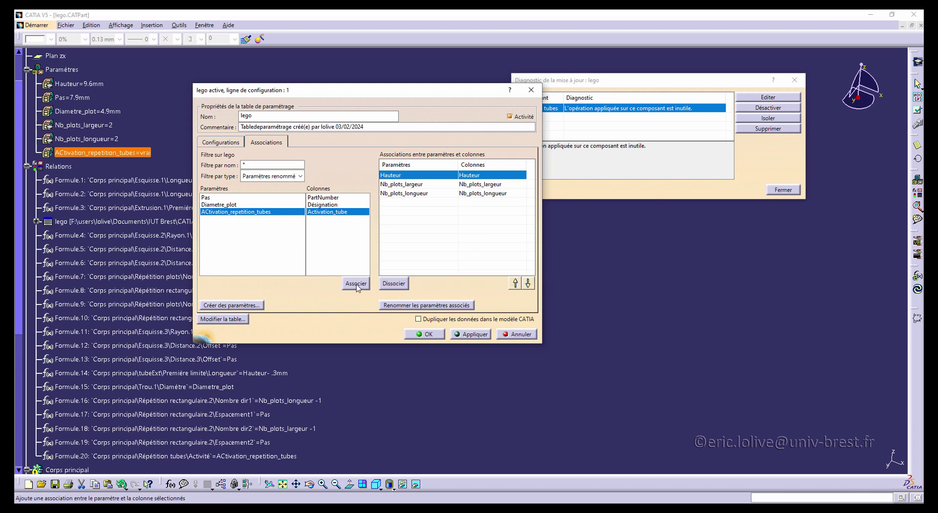
left_click(355, 284)
left_click(422, 334)
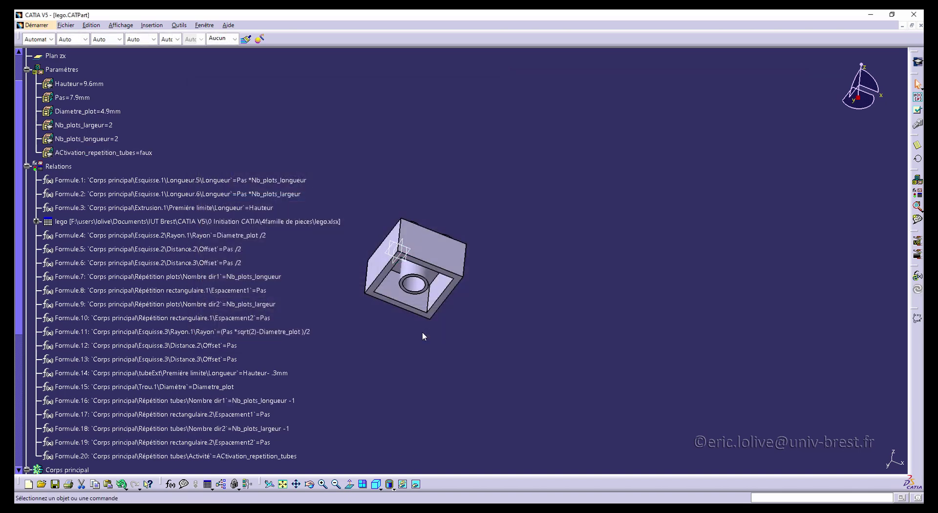
Open the lego design table and test the tube pattern's switching by applying configuration 2 and configuration 1.
double_click(187, 221)
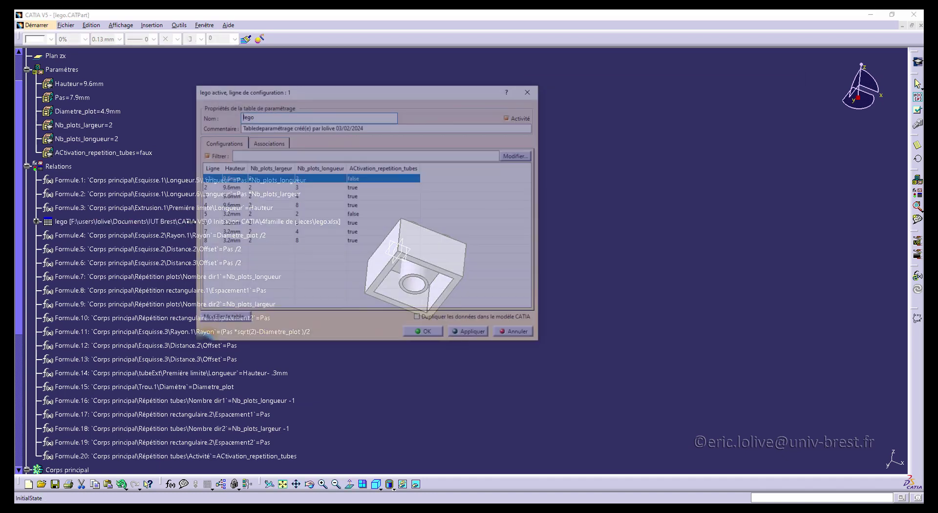
left_click_drag(337, 98, 716, 137)
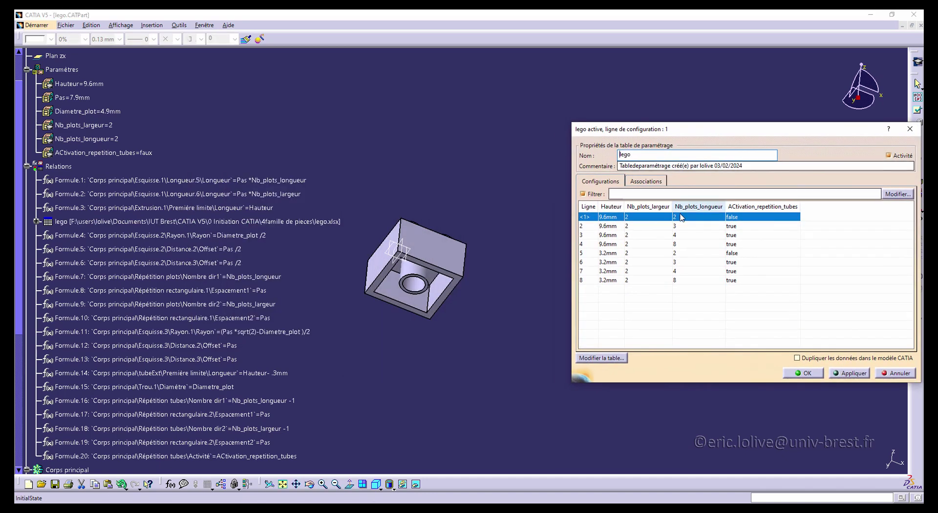
left_click(655, 225)
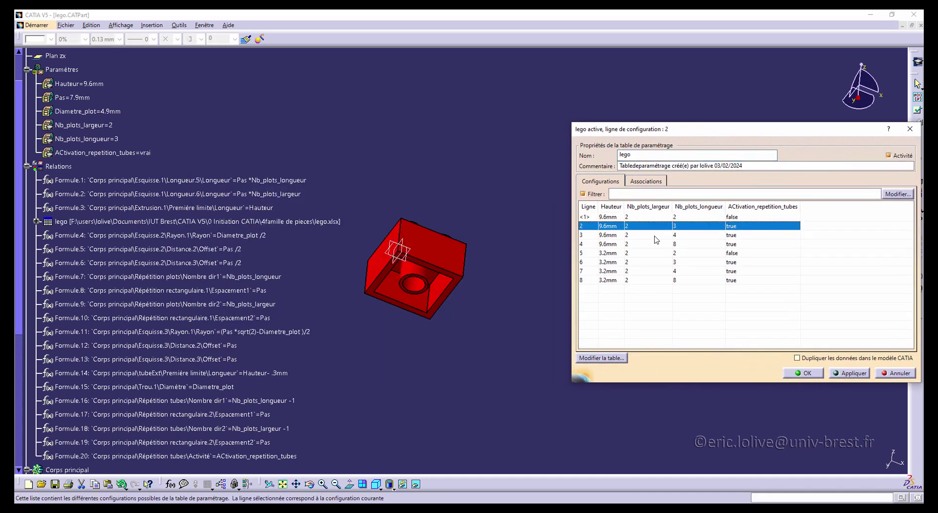
left_click(849, 373)
left_click(670, 217)
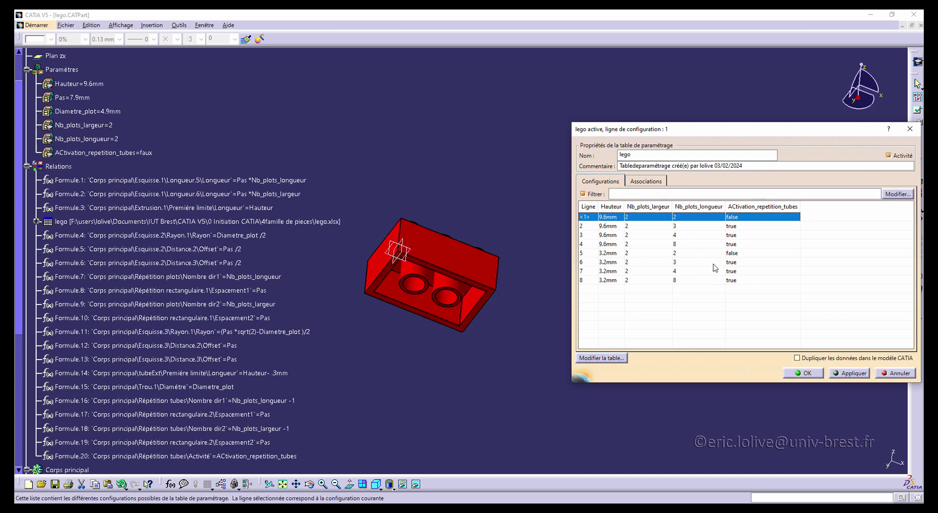
left_click(849, 373)
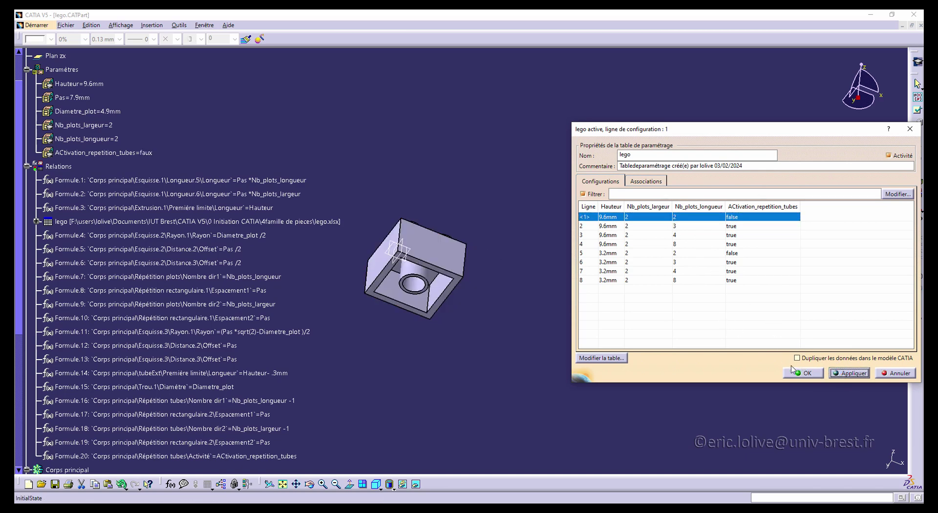
Apply configuration 2 of the lego design table, the 9.6 mm brick with 2 by 3 studs, and validate the table.
scroll(101, 335, "down", 6)
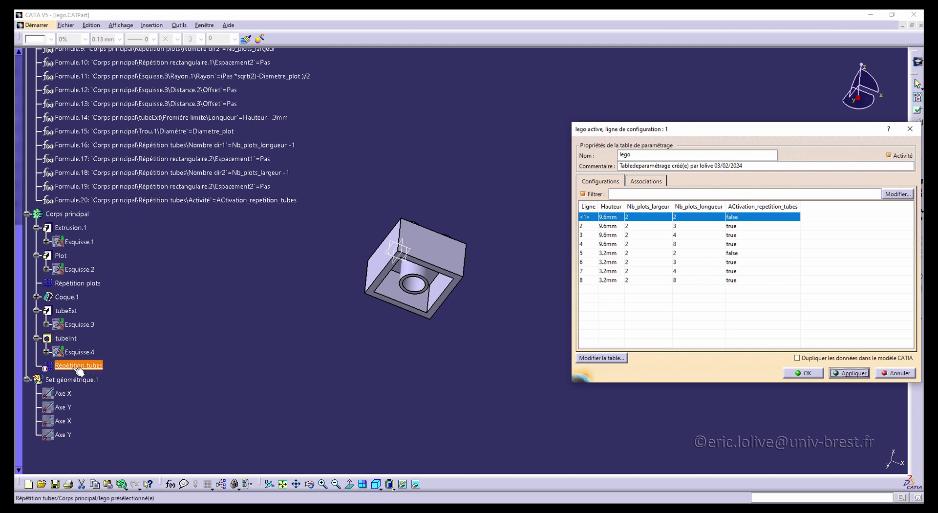
left_click(661, 227)
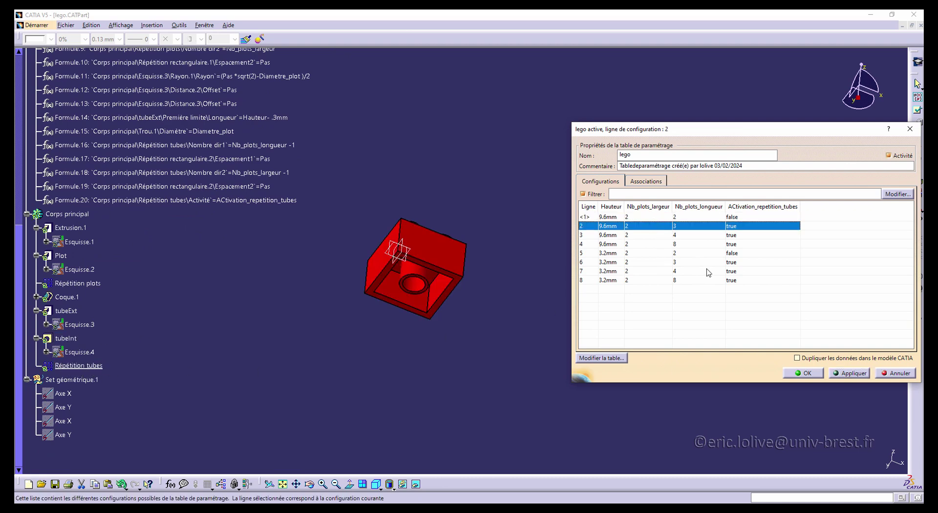
left_click(850, 373)
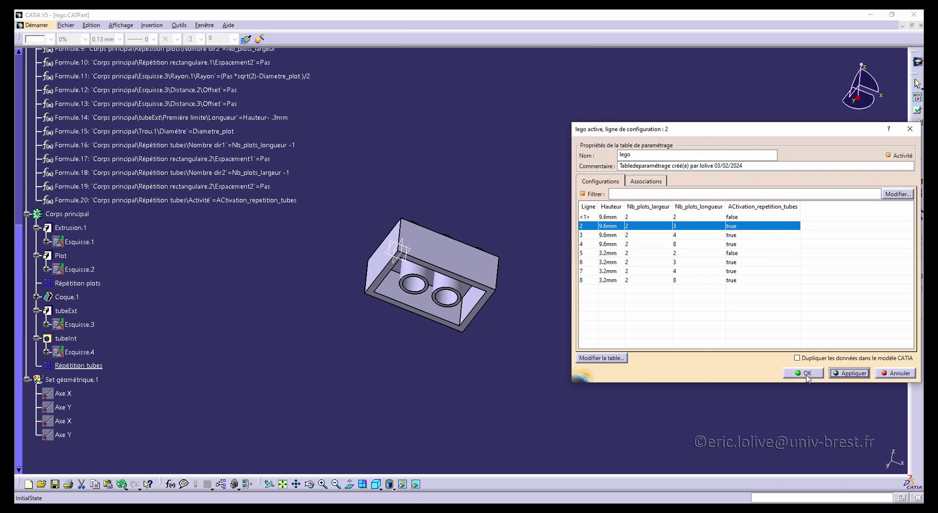
left_click(806, 373)
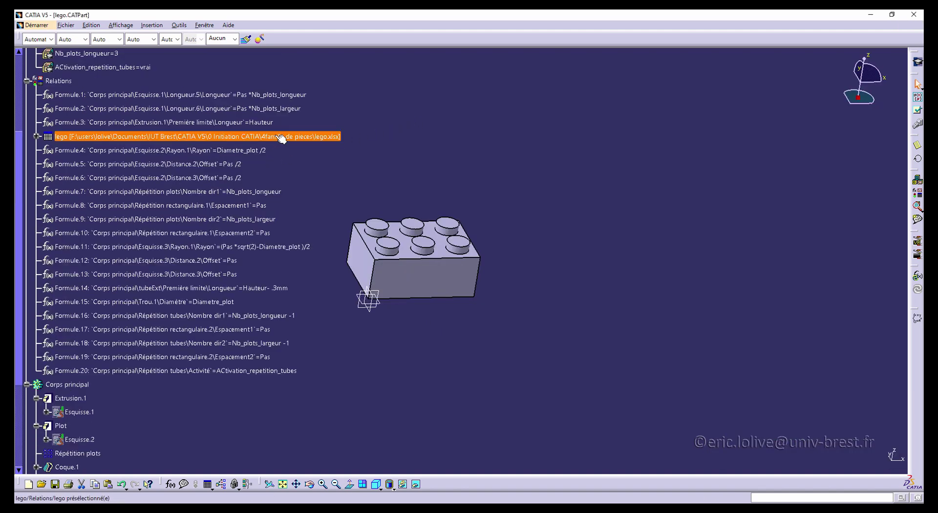
Open the lego design table's source file lego.xlsx in Excel for editing, in a full-size window.
double_click(336, 140)
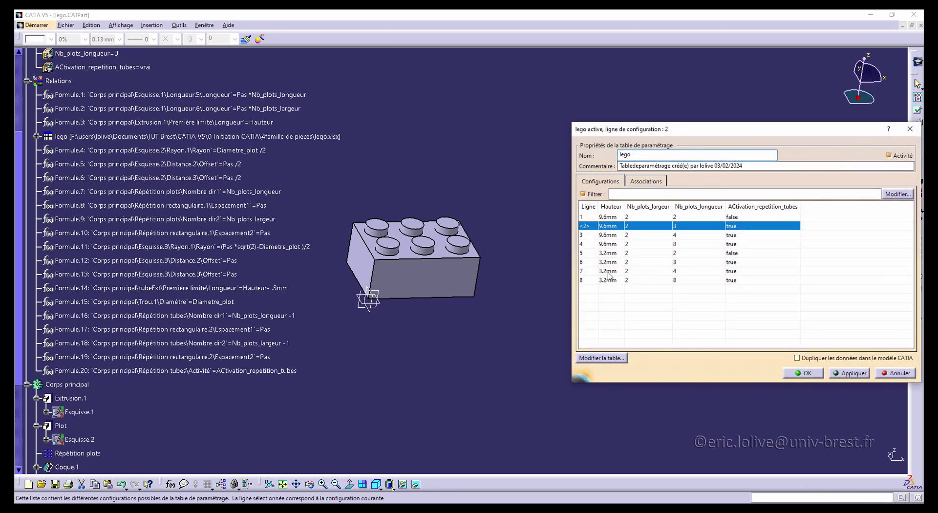
left_click_drag(610, 130, 506, 106)
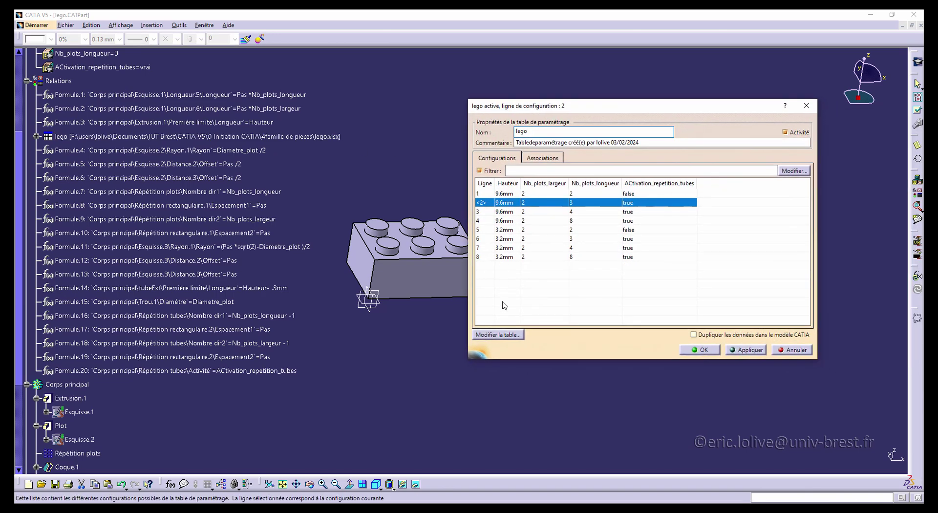
left_click(498, 334)
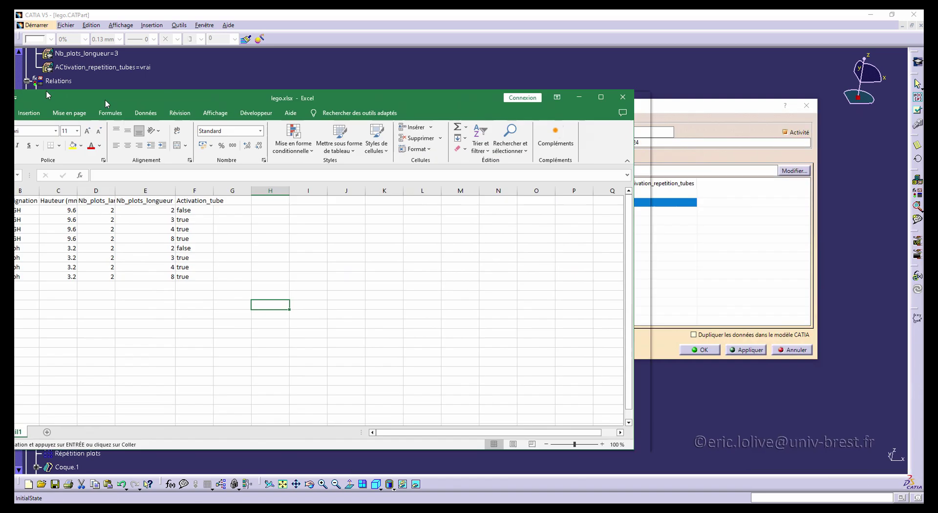
double_click(159, 68)
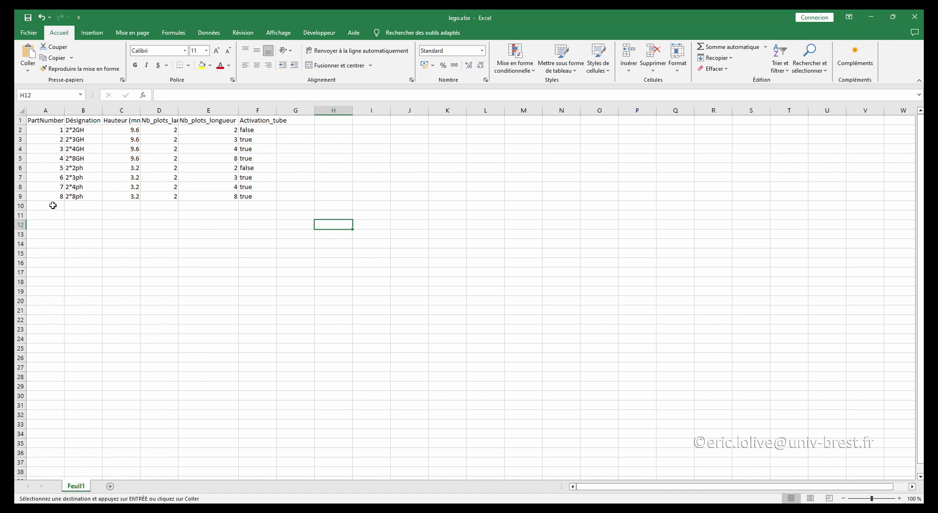
Add part numbers 9 to 18 in A10:F19: widths 1, lengths 1, 2, 4, 6, 8, heights 9.6 (GH) and 3.2 (ph), Activation_tube false.
left_click(53, 206)
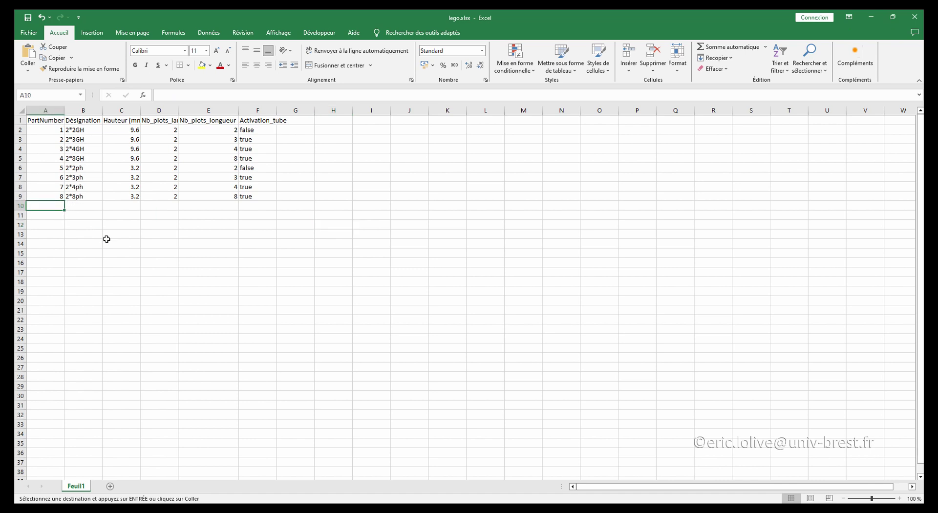
type("9\t1*1GH\t9.6\t1\t1\tfalse 10\t1*2GH\t9.6\t1\t2\tfalse 11\t1*4GH\t9.6\t1\t4\tfalse 12\t1*6GH\t9.6\t1\t6\tfalse 13\t1*8GH\t9.6\t1\t8\tfalse 14\t1*1ph\t3.2\t1\t1\tfalse 15\t1*2ph\t3.2\t1\t2\tfalse 16\t1*4ph\t3.2\t1\t4\tfalse 17\t1*6ph\t3.2\t1\t6\tfalse 18\t1*8ph\t3.2\t1\t8\tfalse")
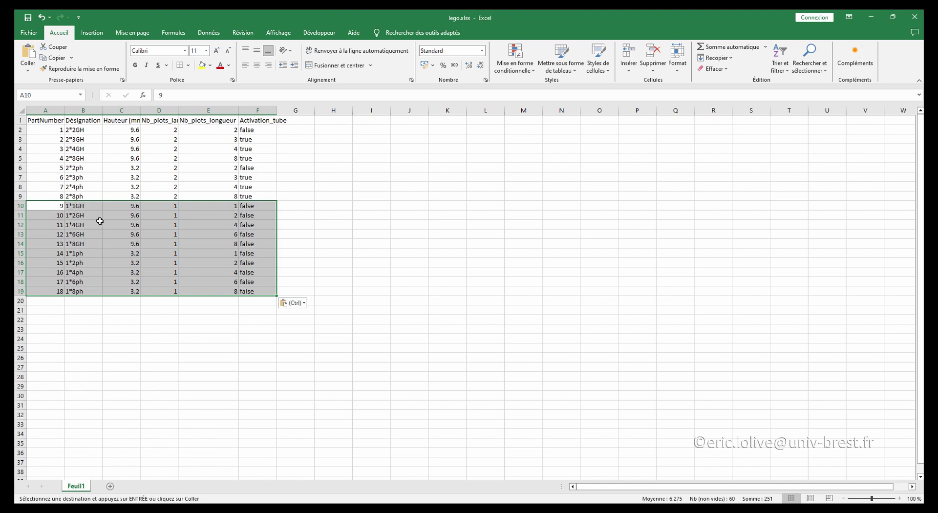
left_click(341, 237)
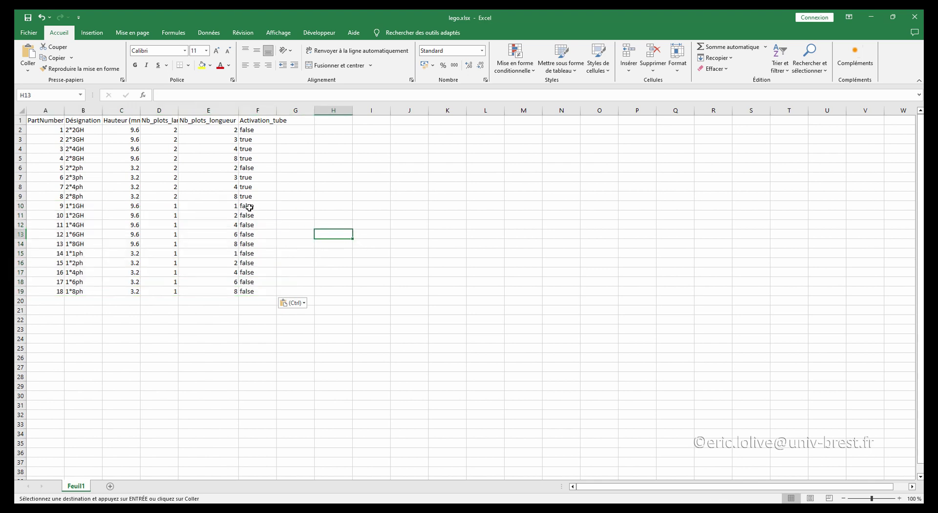
left_click_drag(250, 206, 254, 290)
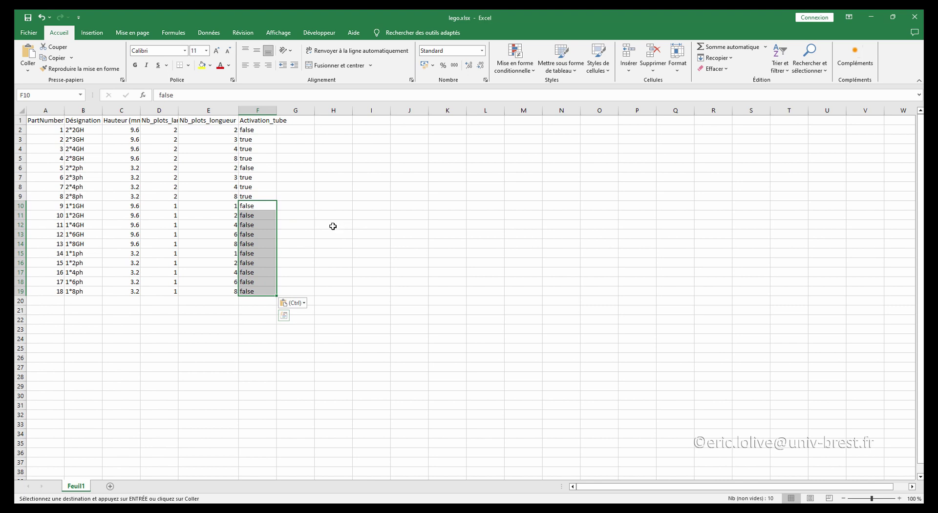
left_click(332, 227)
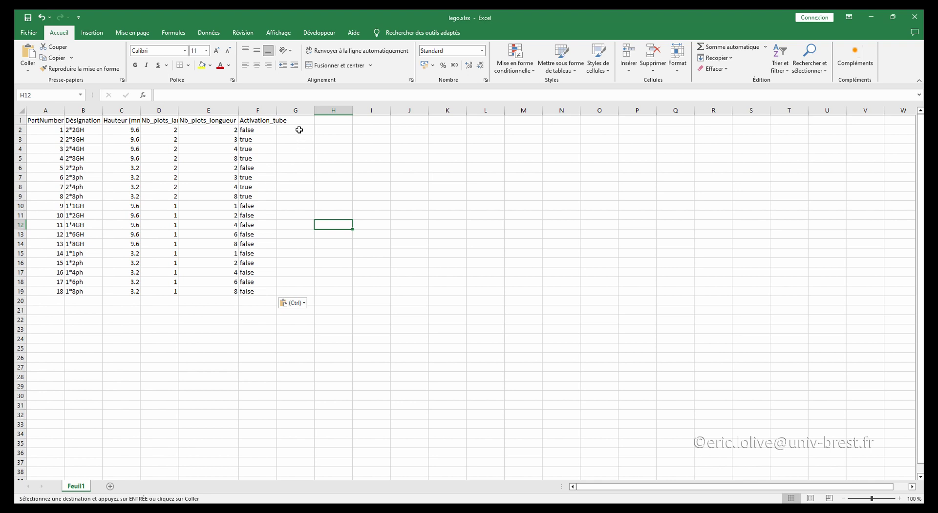
Fit the Activation_tube column to its content and enter the header Activation_plots in cell G1.
left_click(297, 121)
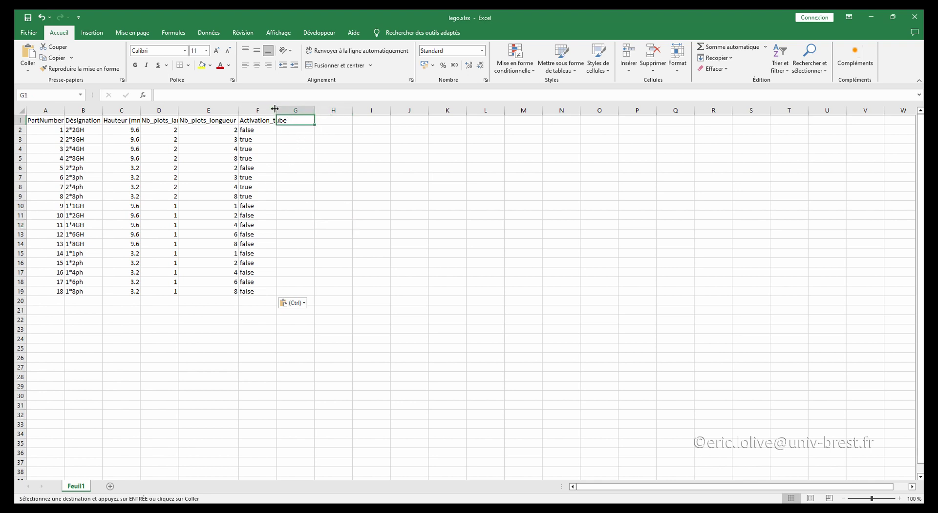
double_click(277, 110)
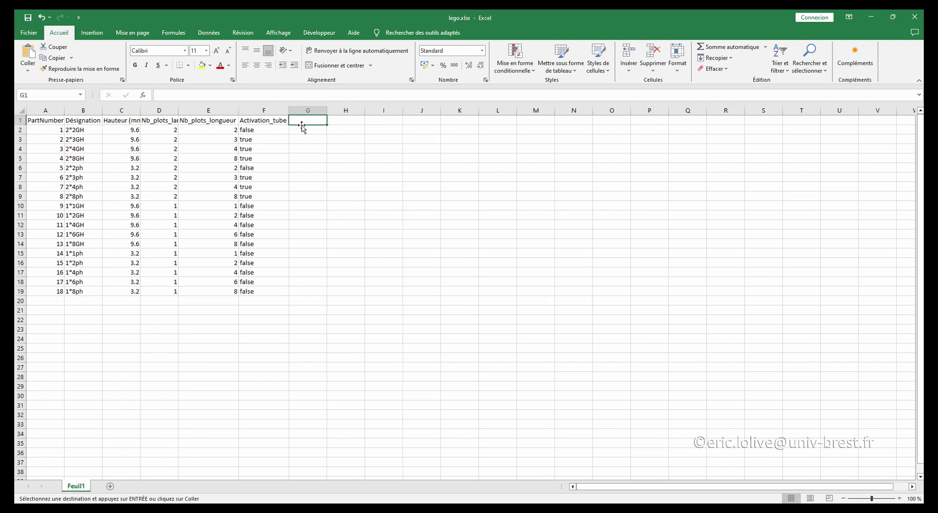
type("Acti")
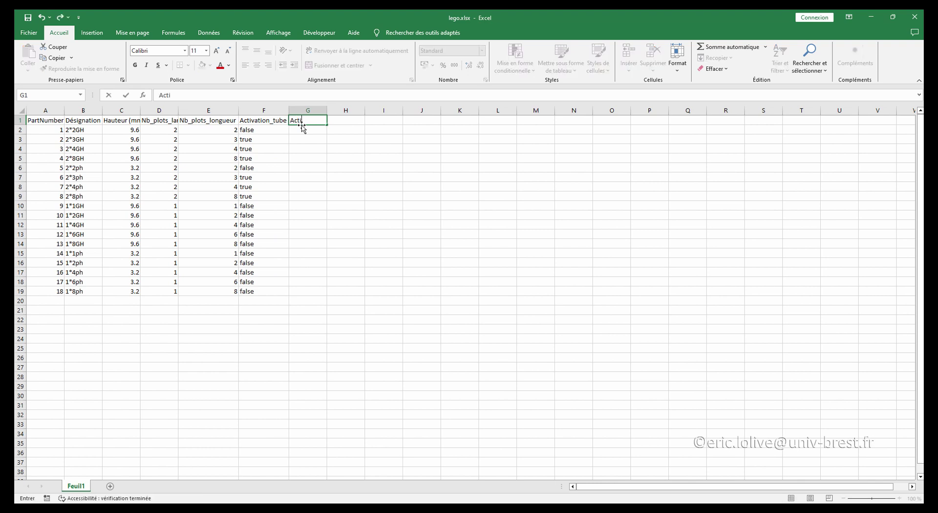
type("vation_plot")
type("s")
key("ctrl+Return")
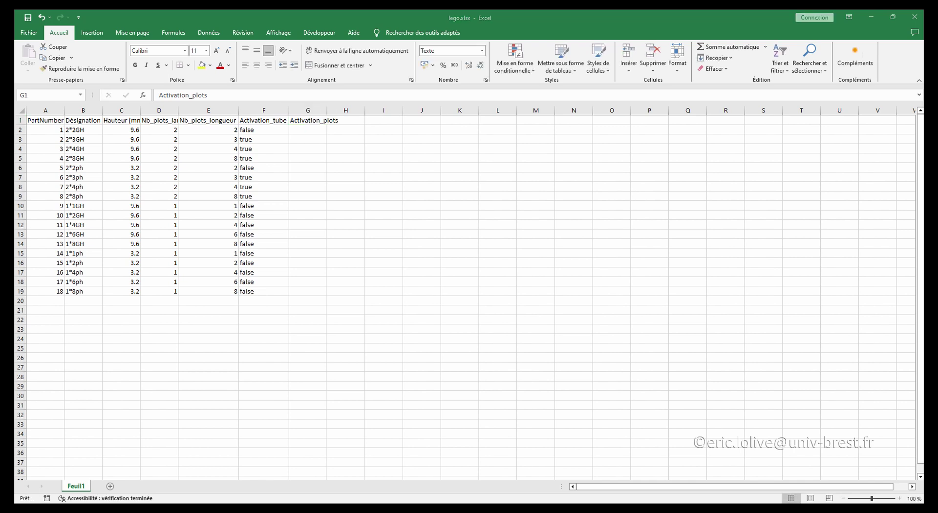
Paste the Activation_plots values into G2:G19, with false for 1*1GH and 1*1ph and true for all other configurations.
key("ctrl+c")
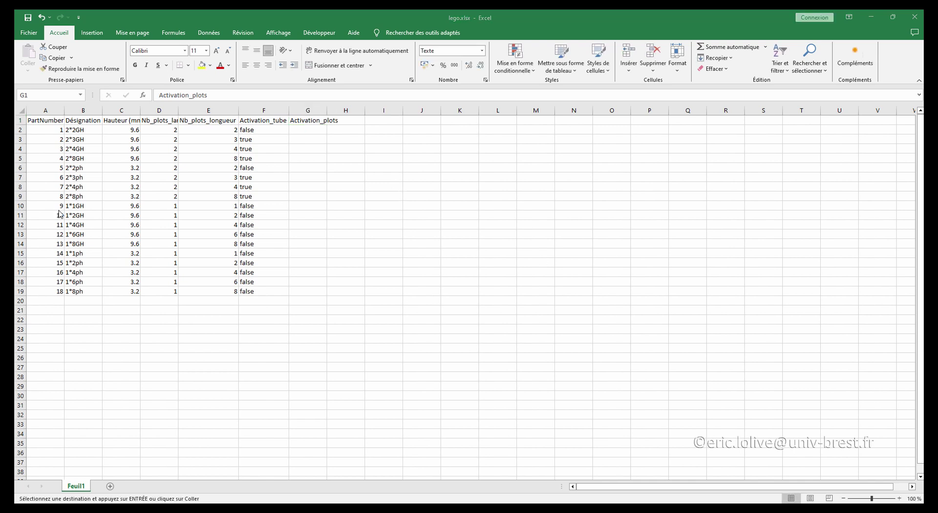
left_click(311, 130)
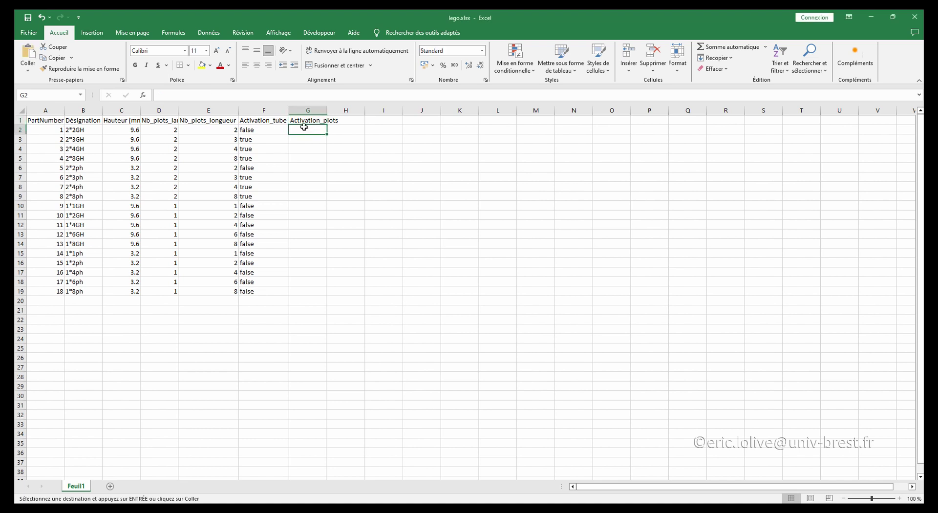
key("ctrl+v")
left_click_drag(308, 130, 313, 200)
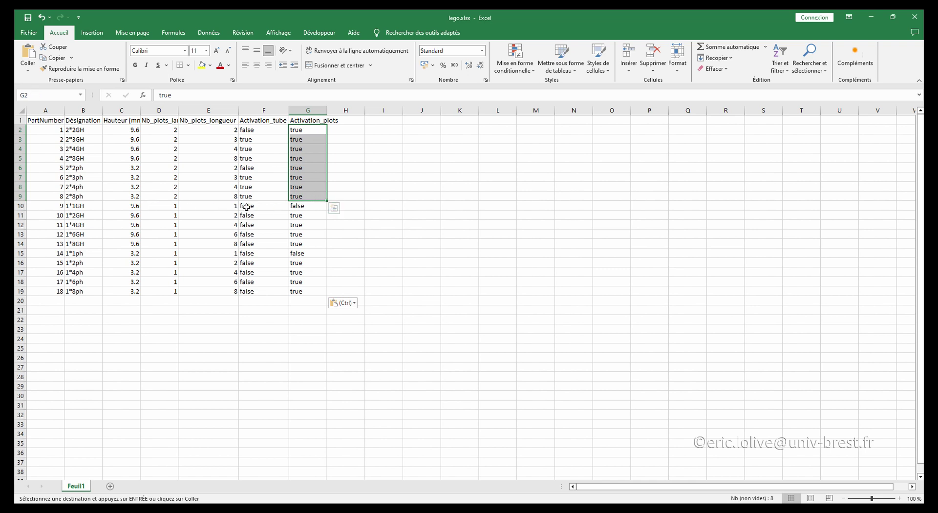
left_click(308, 208)
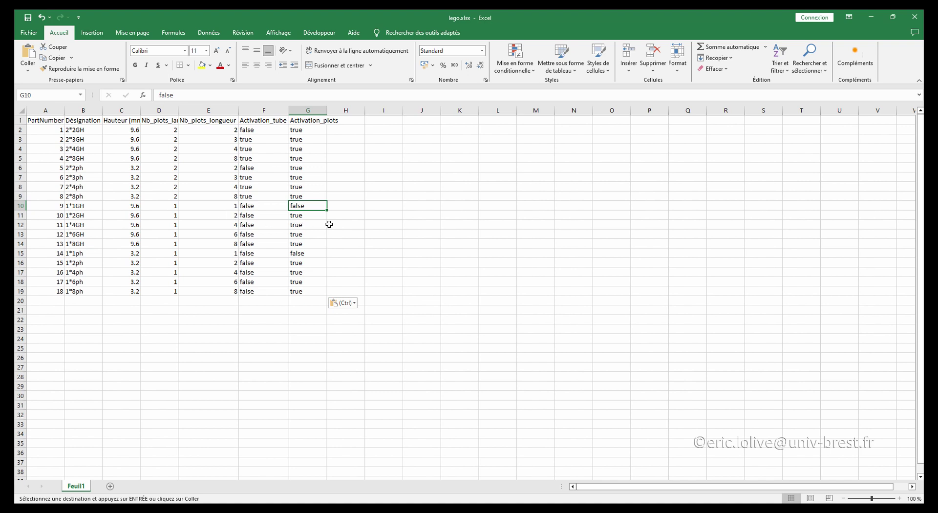
left_click(309, 217)
left_click_drag(309, 217, 303, 248)
left_click(303, 255)
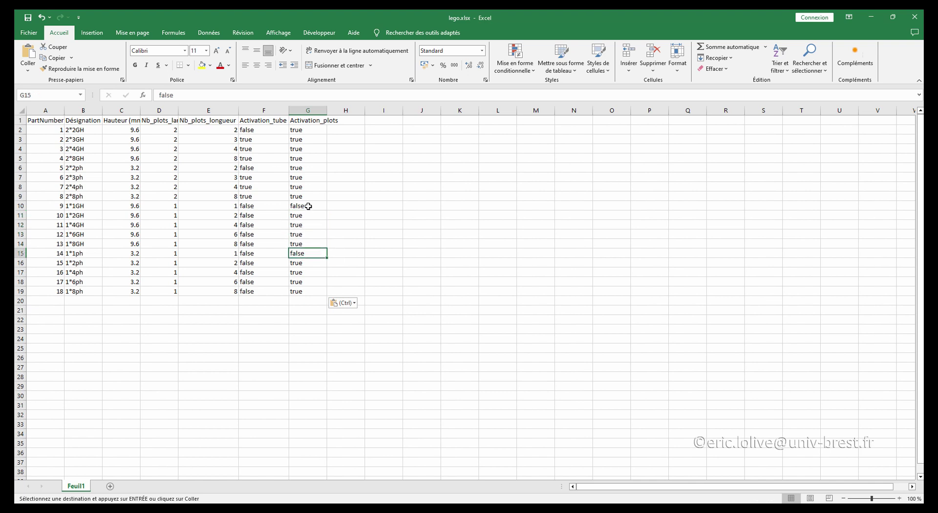
left_click(308, 206, "ctrl")
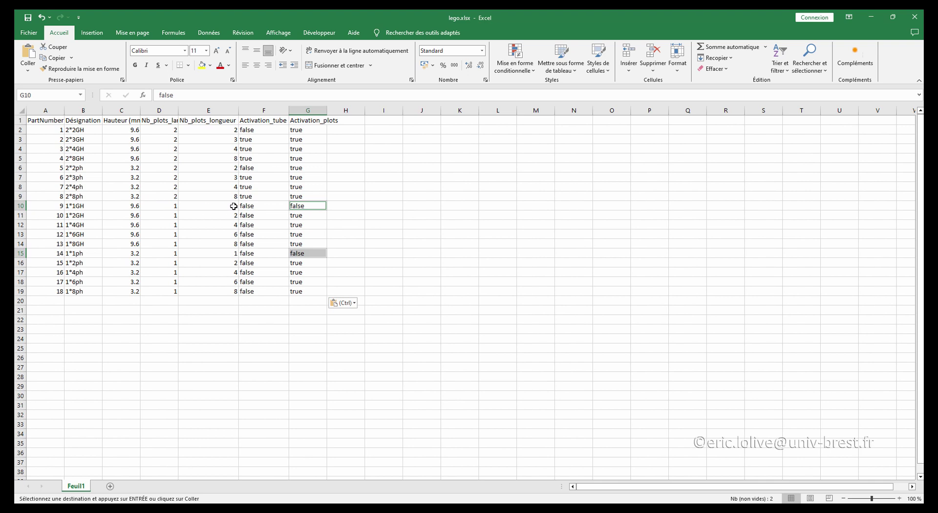
left_click(424, 250)
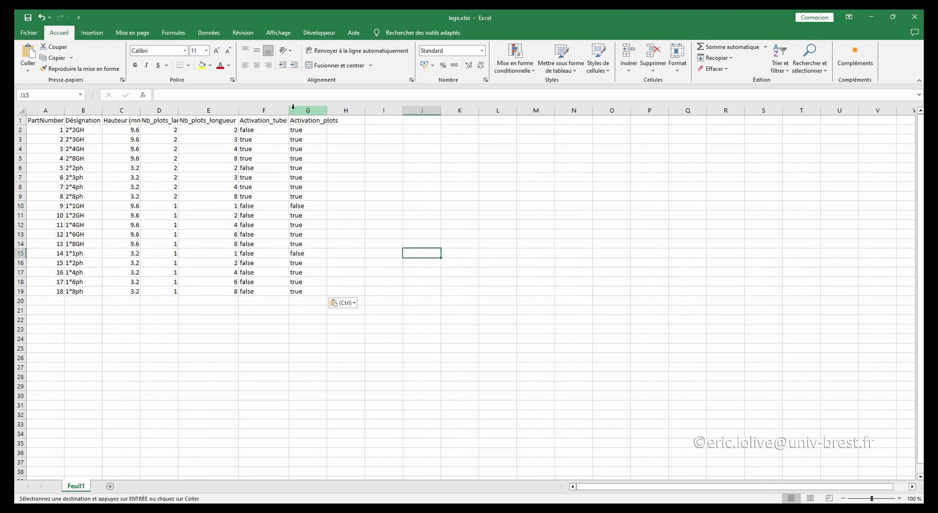
Fit the width of all the sheet's columns to their contents.
left_click(21, 110)
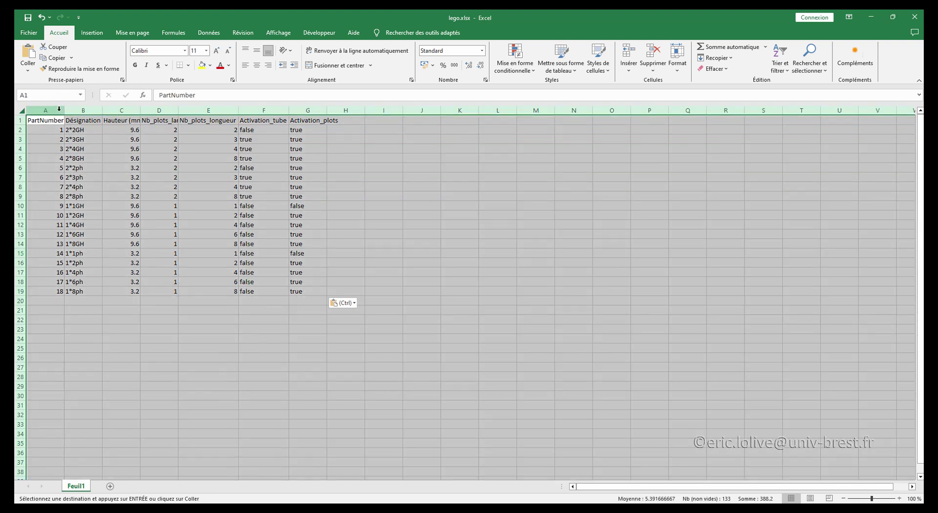
double_click(64, 111)
left_click(463, 319)
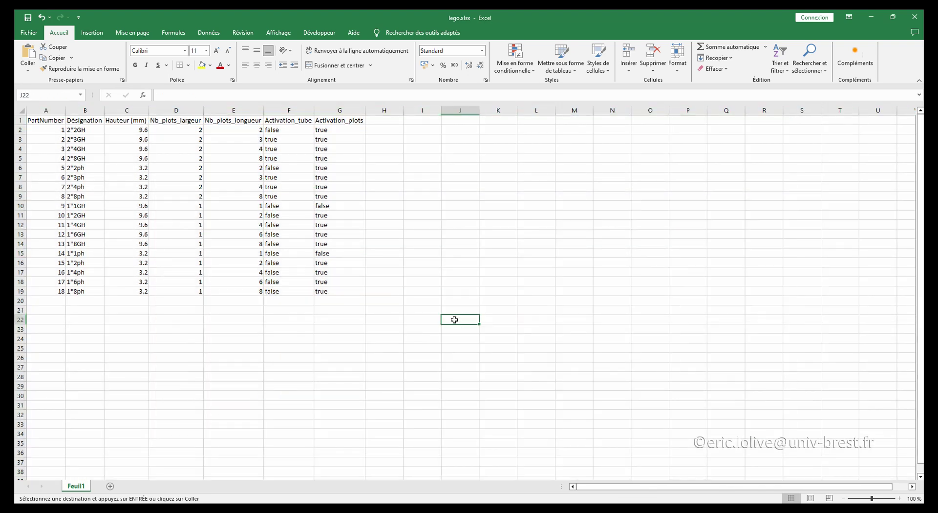
left_click(545, 300)
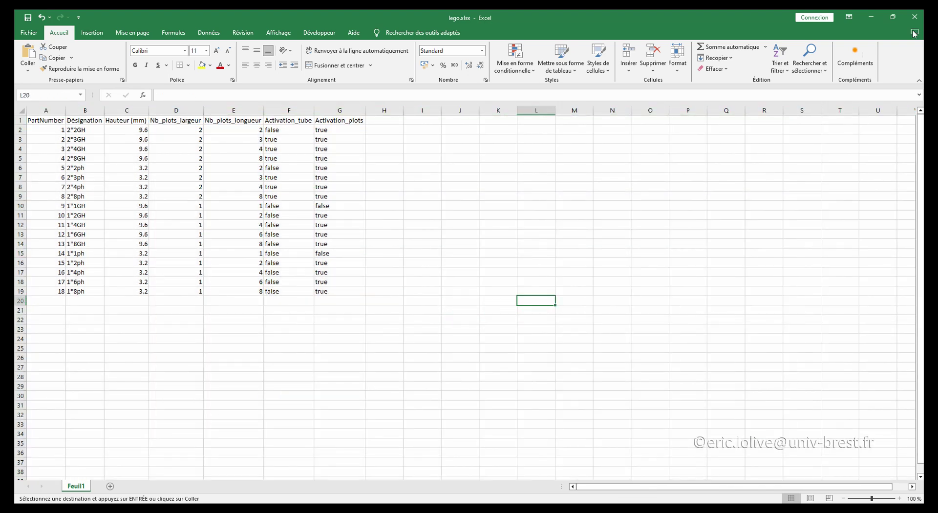
Close lego.xlsx with its changes saved, return to CATIA and dismiss the design table synchronization report.
left_click(915, 18)
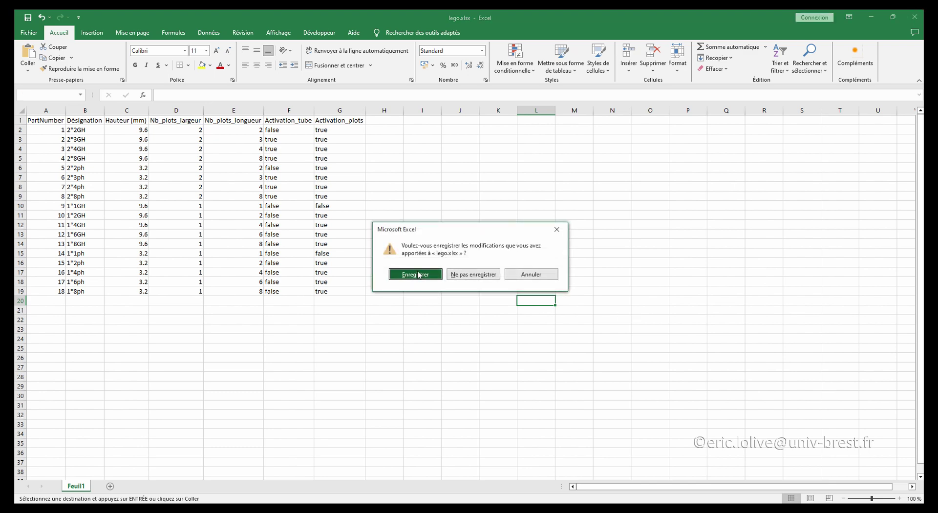
left_click(427, 284)
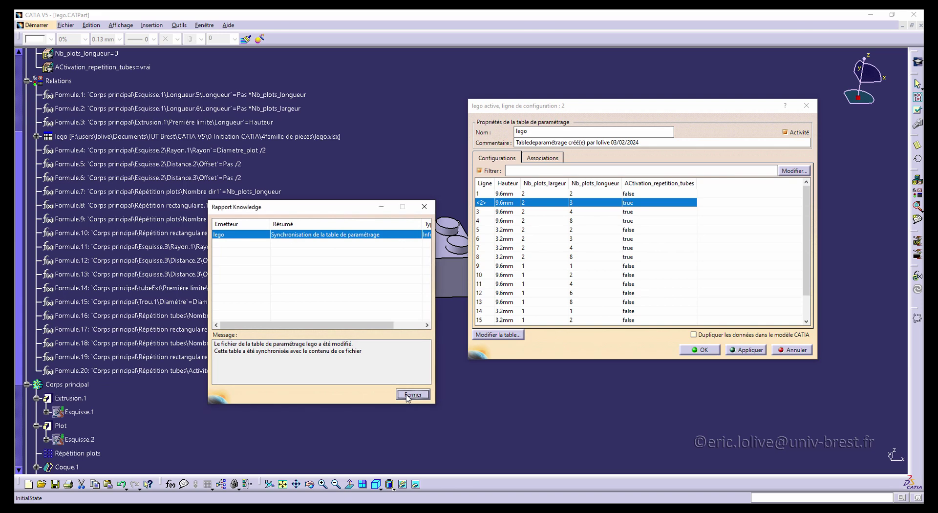
left_click(413, 395)
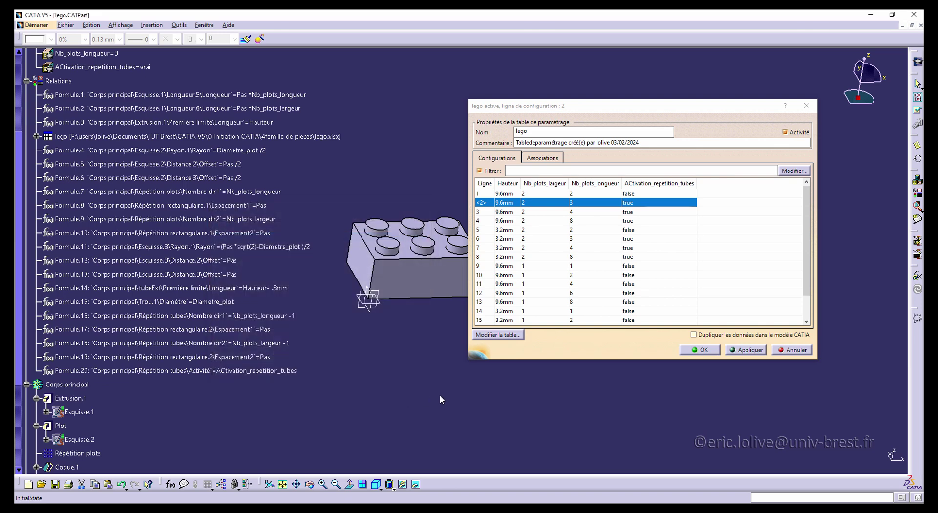
Close the design table and create a Boolean parameter with a simple value, named Activation_repetition_plots.
left_click(704, 350)
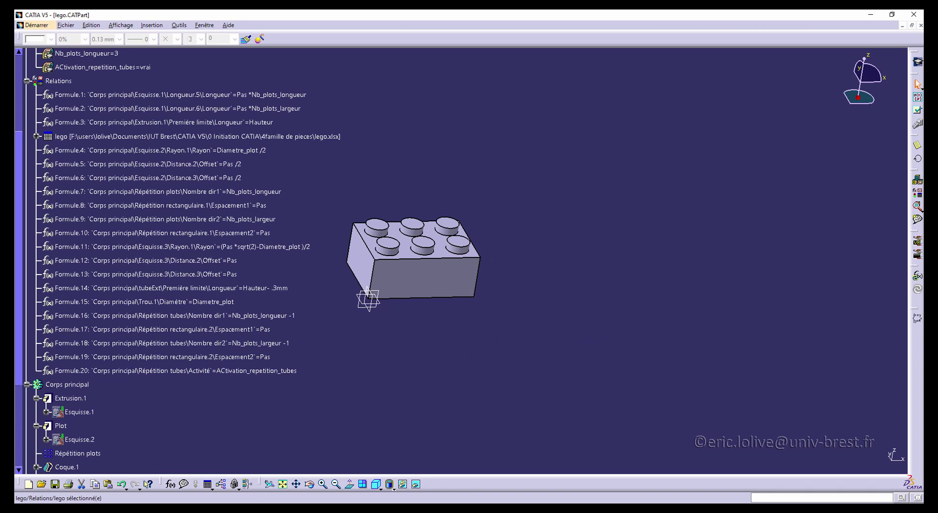
left_click(170, 484)
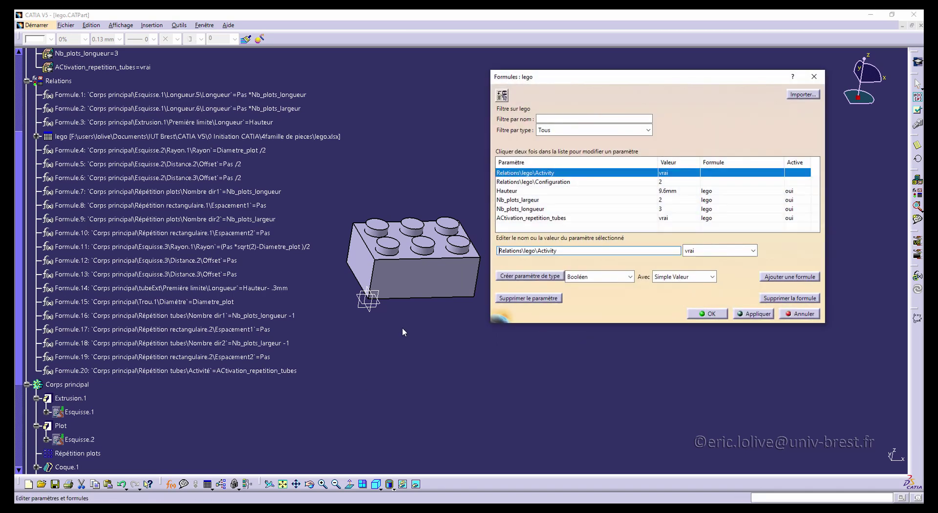
left_click(527, 277)
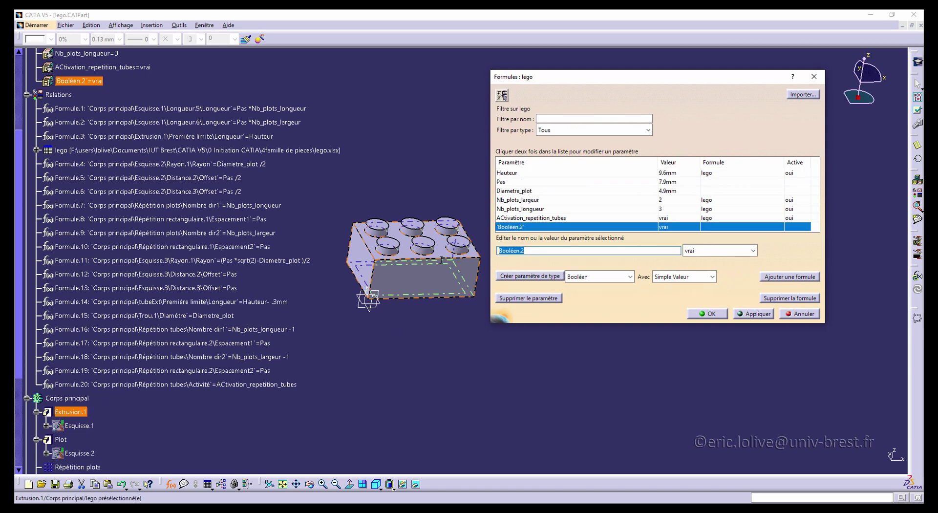
type("Activation_repetition_plots")
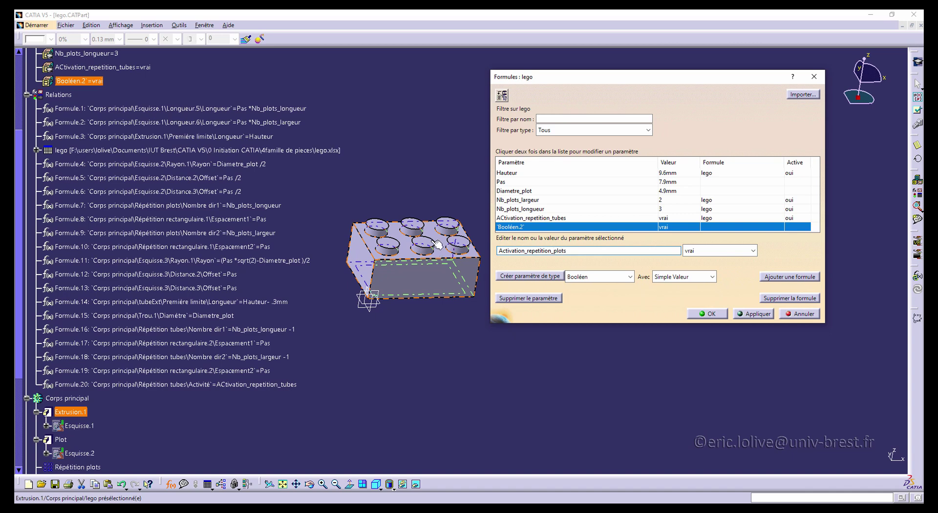
left_click(718, 315)
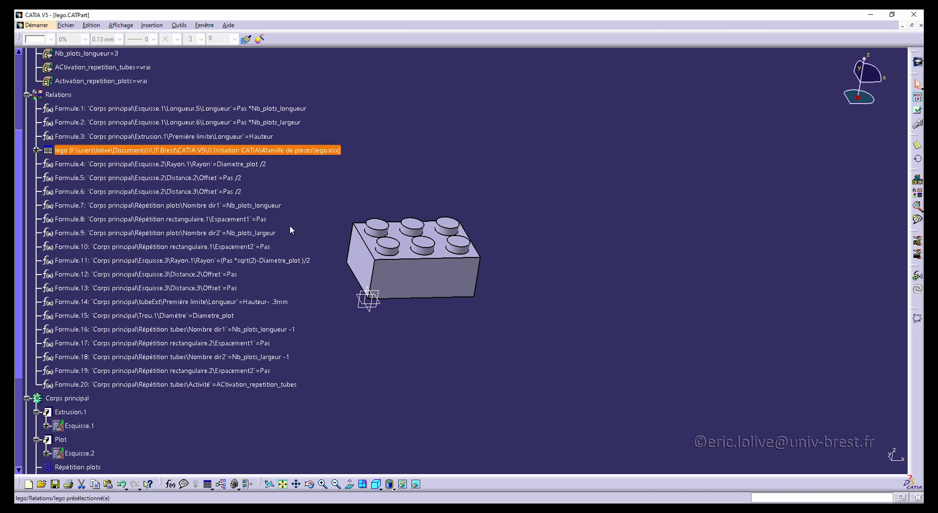
Add a formula setting the activity of the stud pattern Répétition plots equal to Activation_repetition_plots.
left_click(170, 484)
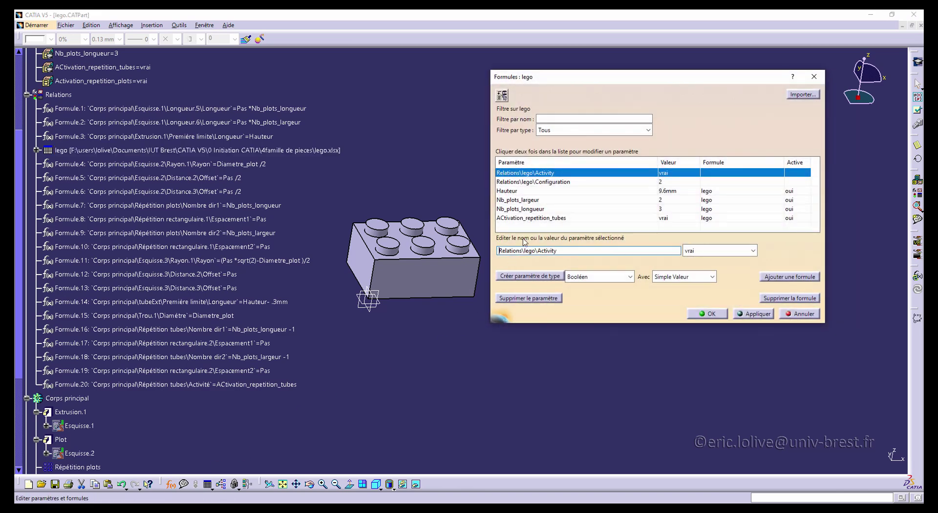
left_click(534, 219)
scroll(116, 377, "down", 2)
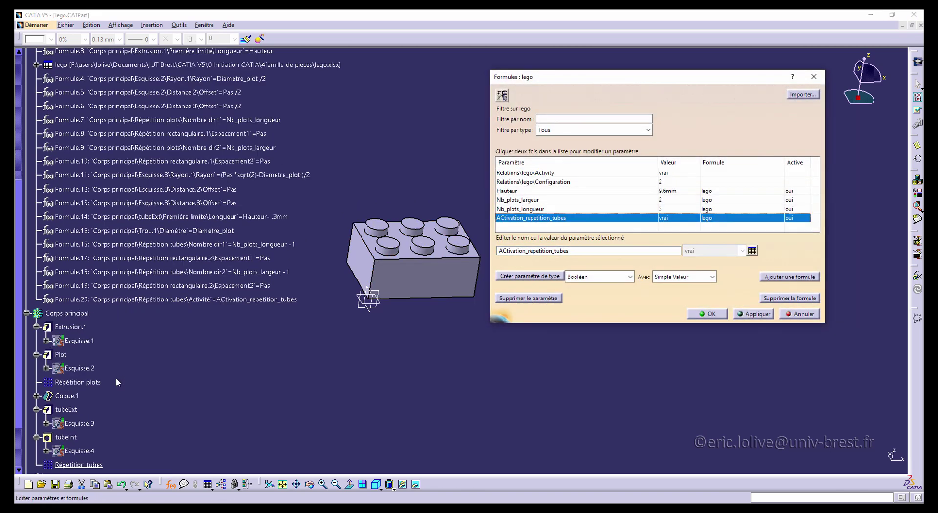
scroll(116, 377, "down", 3)
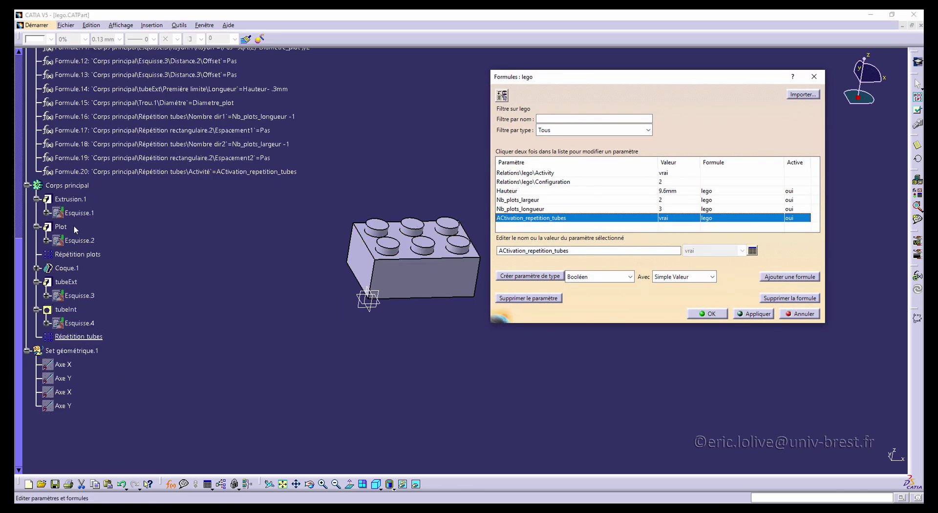
left_click(83, 254)
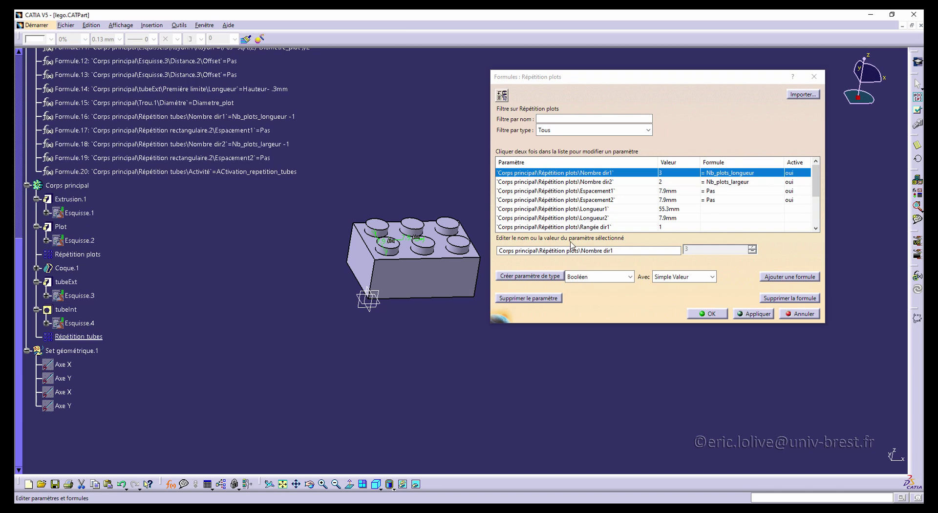
scroll(597, 180, "down", 2)
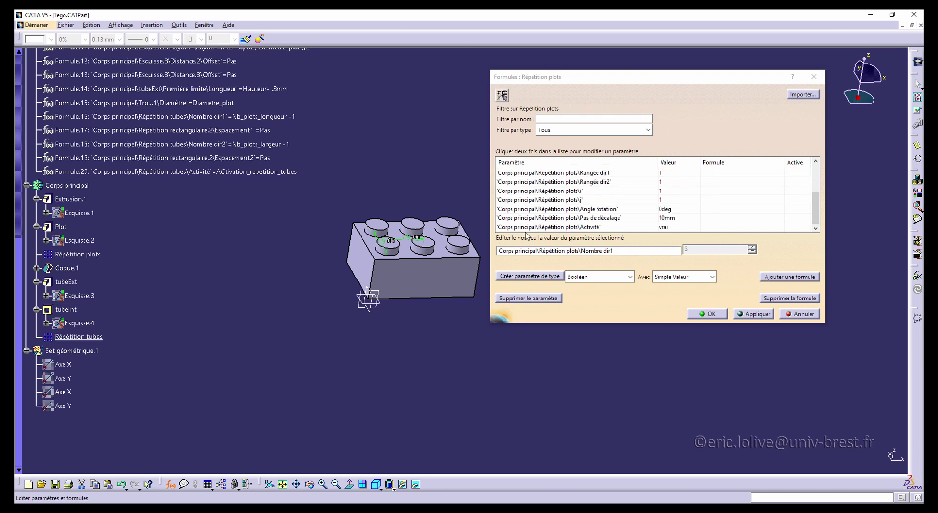
left_click(554, 227)
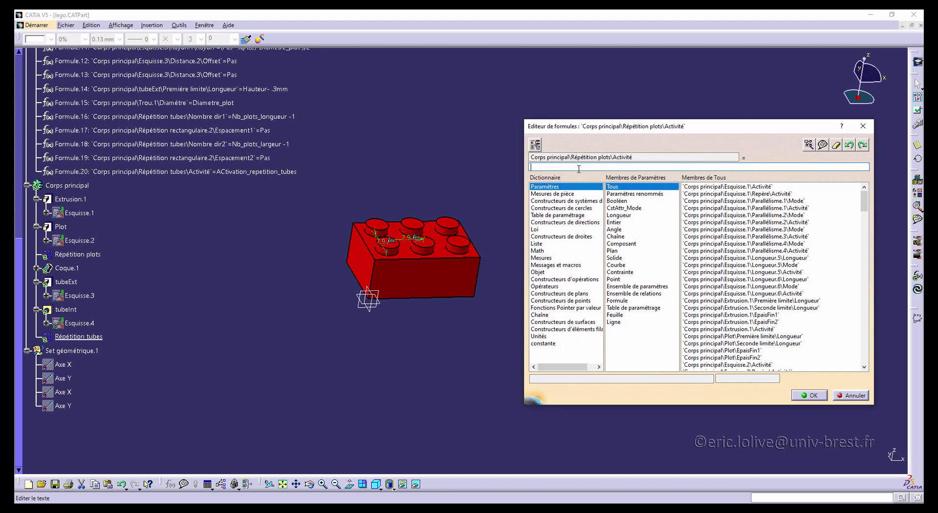
left_click(637, 195)
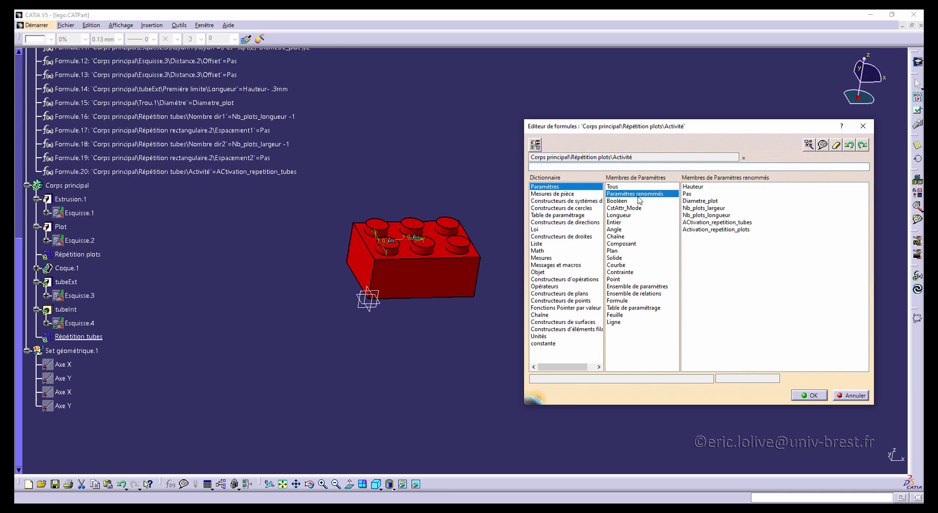
left_click(698, 230)
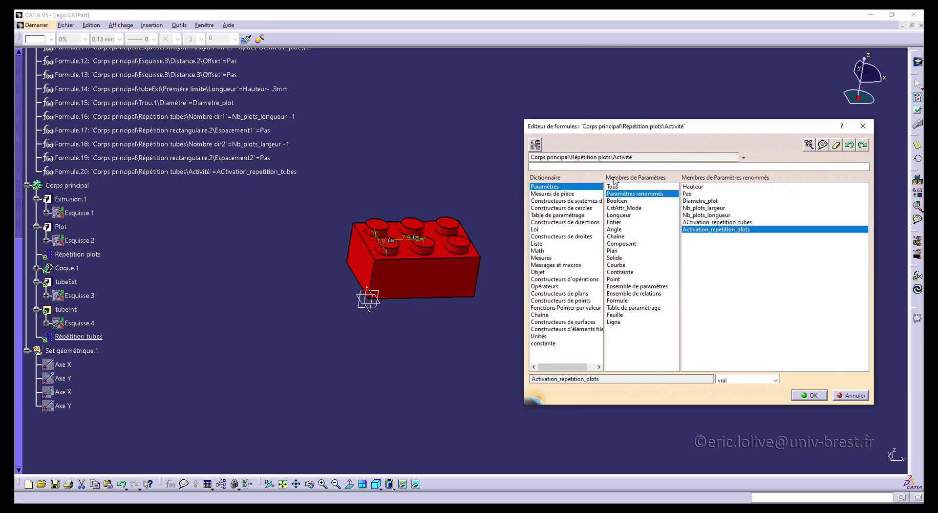
double_click(712, 232)
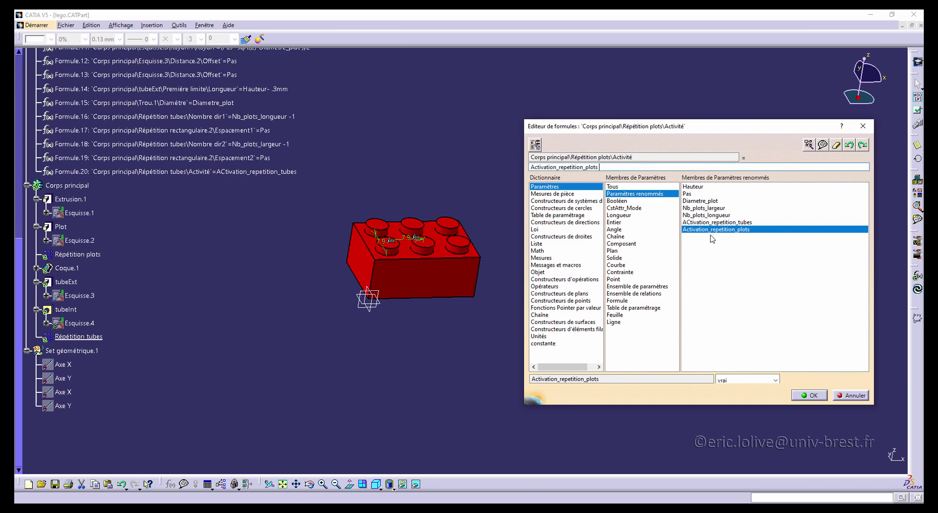
left_click(820, 397)
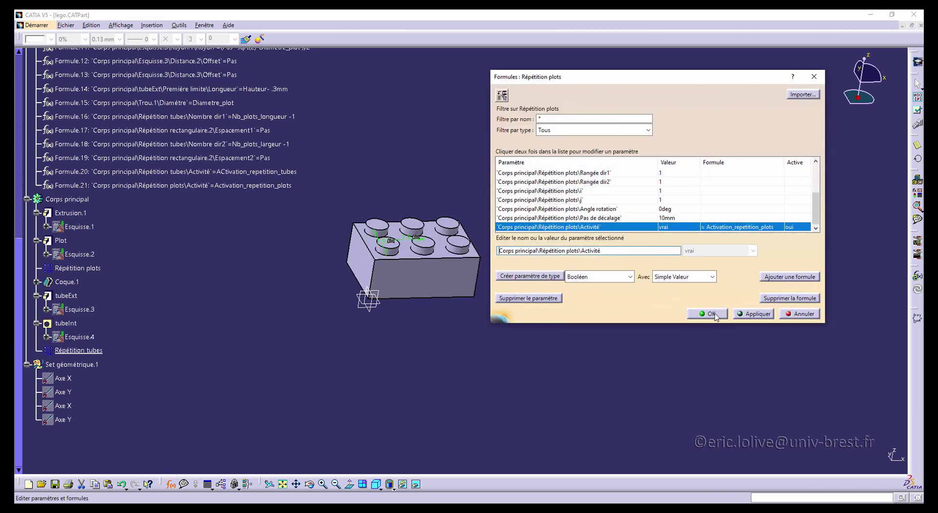
left_click(714, 317)
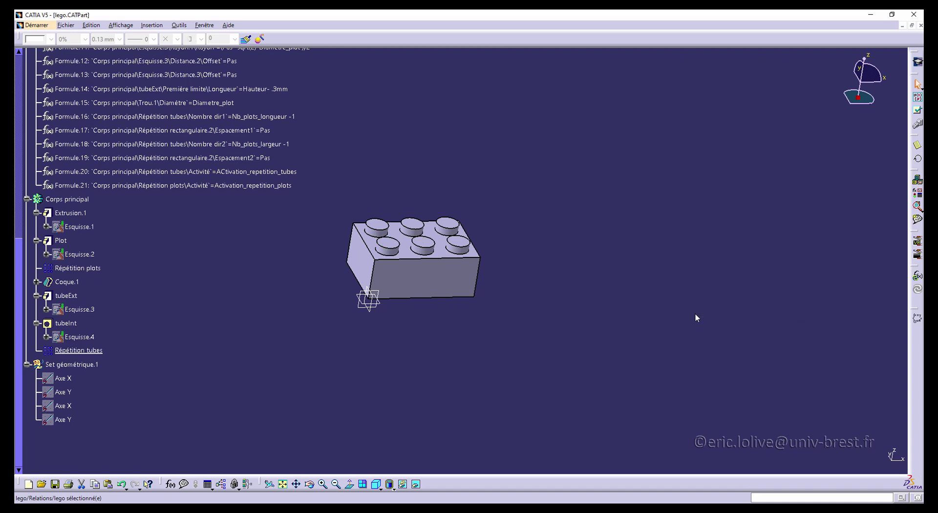
Associate the Activation_repetition_plots parameter with the Activation_plots column in the lego design table.
left_click(76, 268)
scroll(130, 348, "up", 4)
scroll(146, 344, "up", 3)
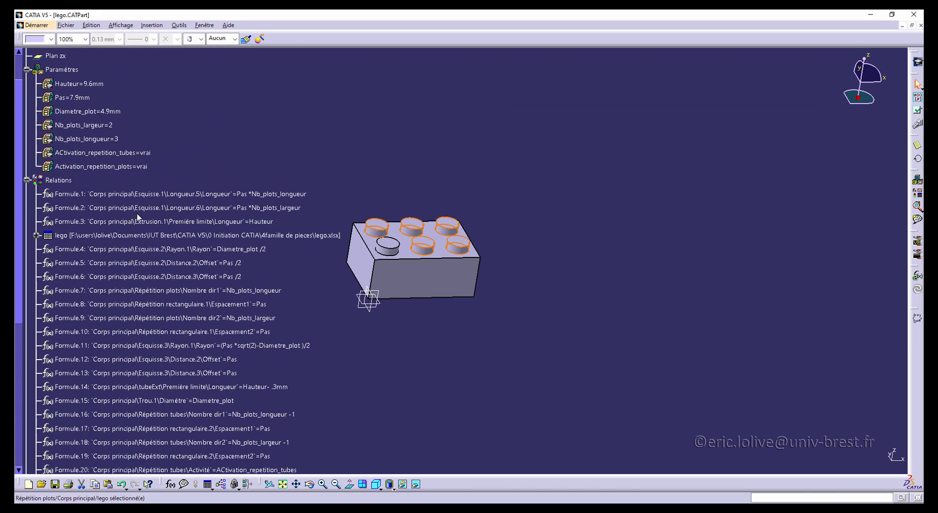
left_click(122, 167)
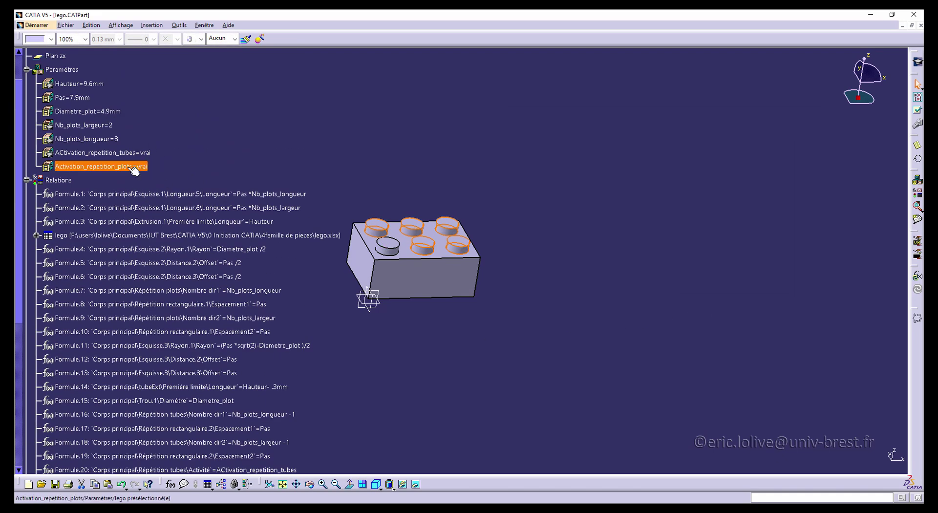
left_click(200, 164)
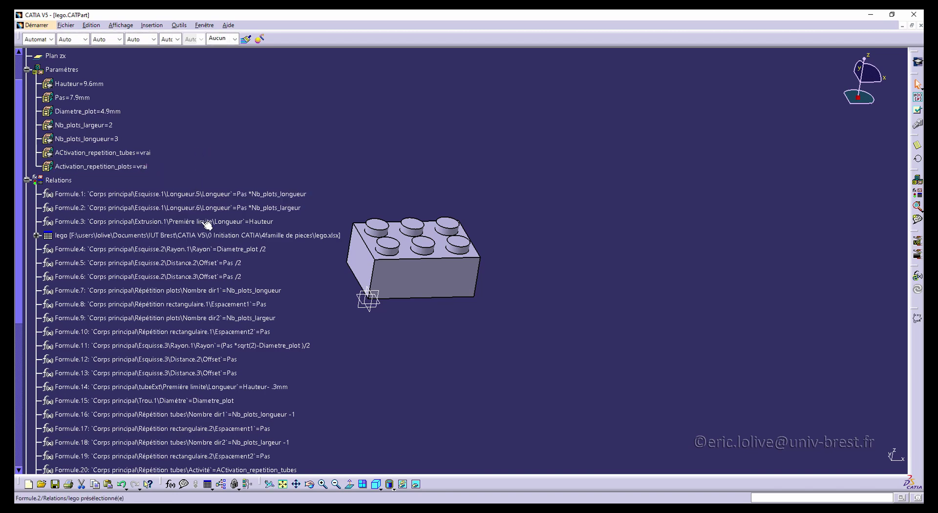
double_click(183, 236)
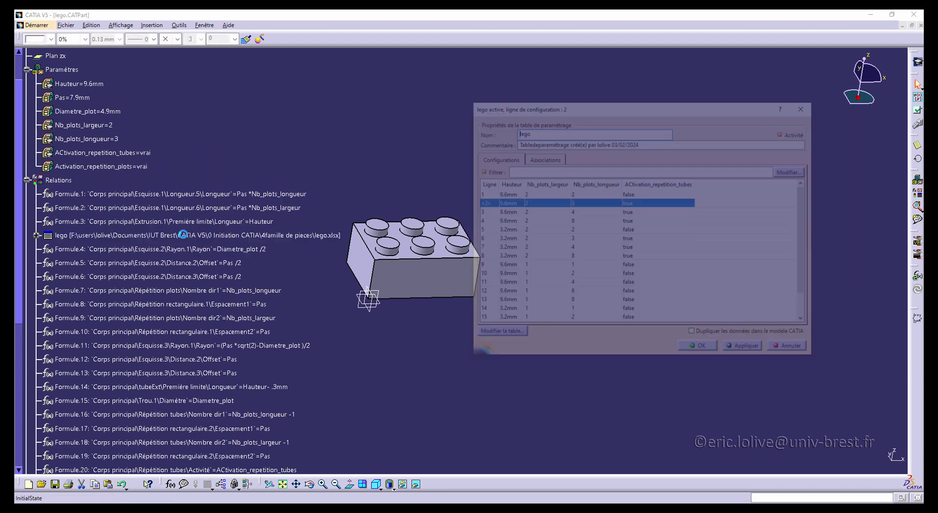
left_click(540, 159)
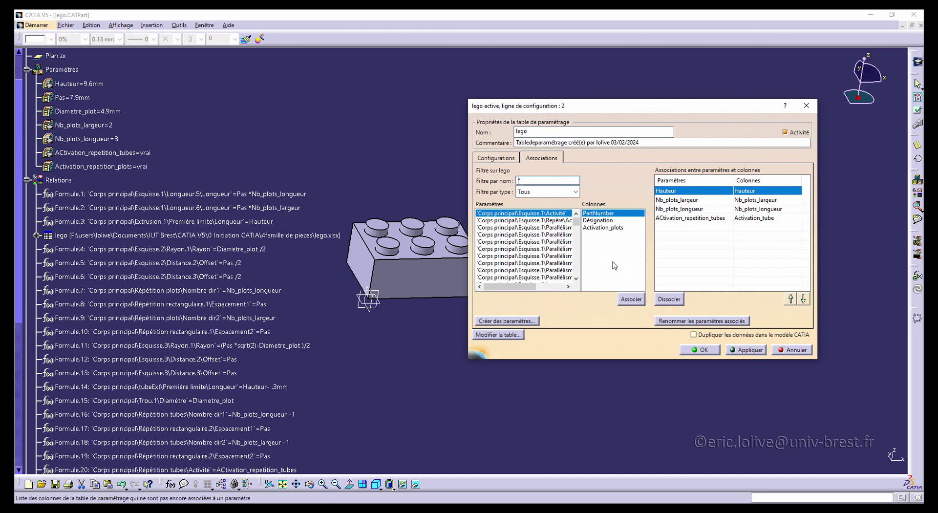
left_click(605, 228)
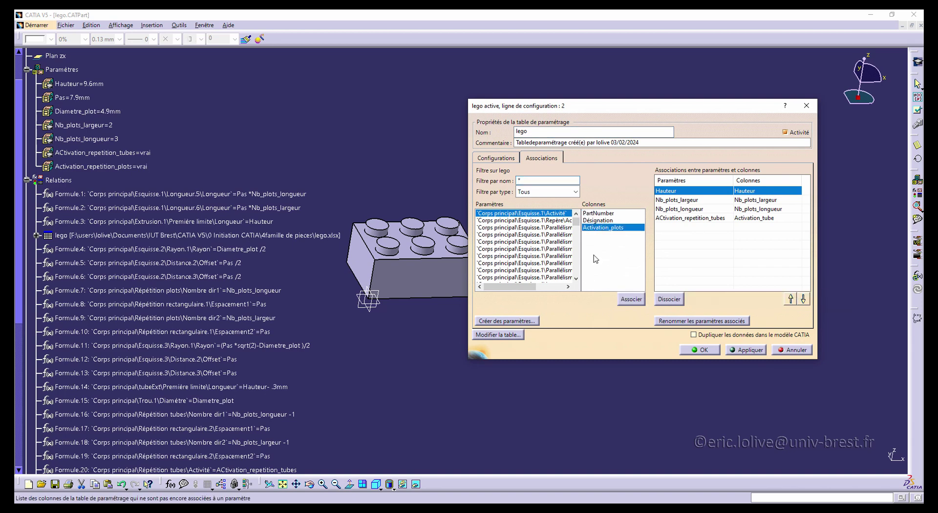
left_click(550, 192)
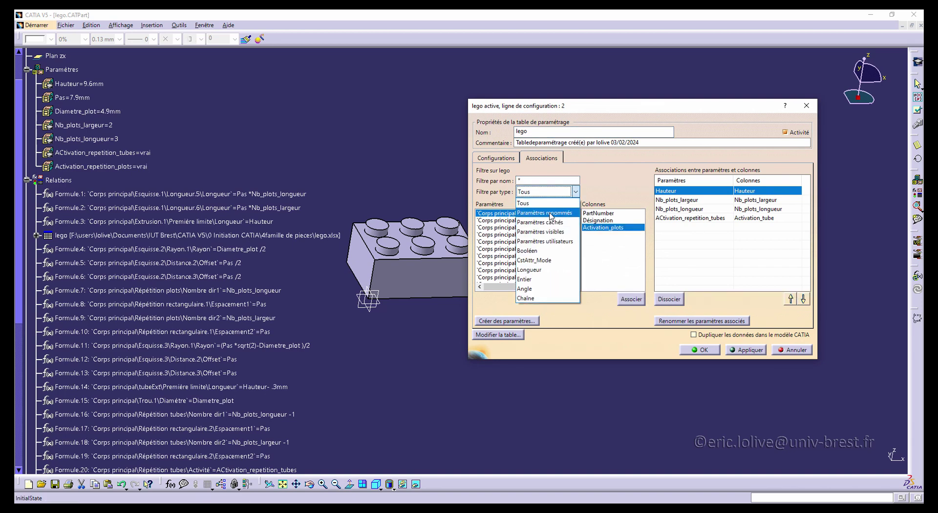
left_click(543, 220)
left_click(510, 228)
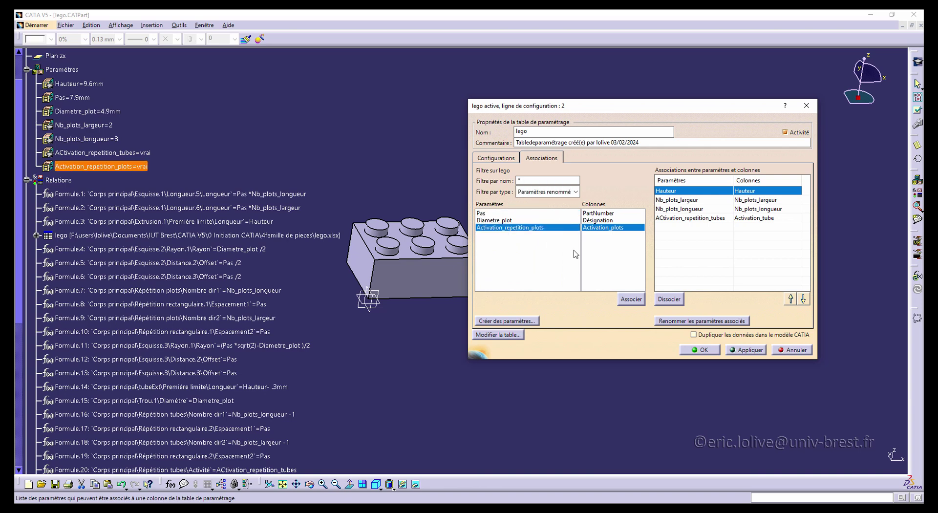
left_click(631, 299)
left_click(700, 350)
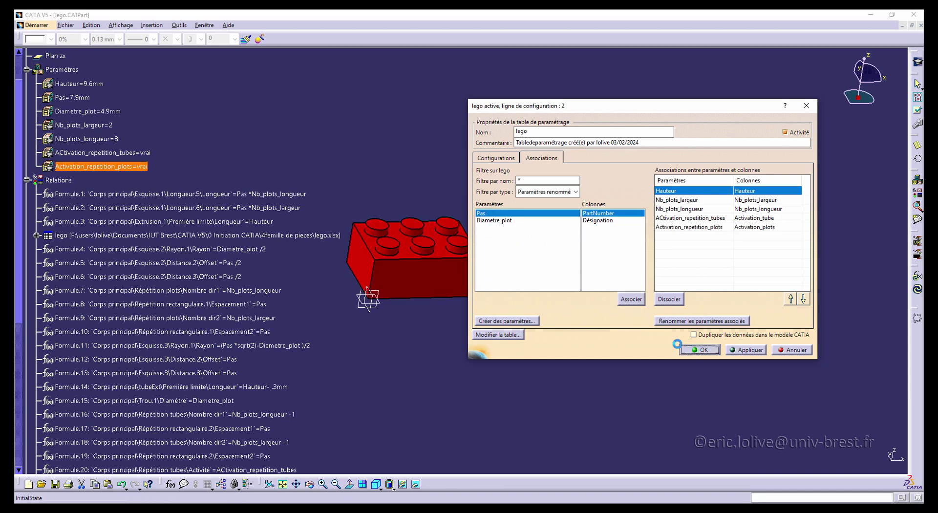
Apply configuration 9 (1 by 1 studs, 9.6 mm high) from the lego design table, dismiss the report and inspect the brick.
scroll(288, 245, "down", 5)
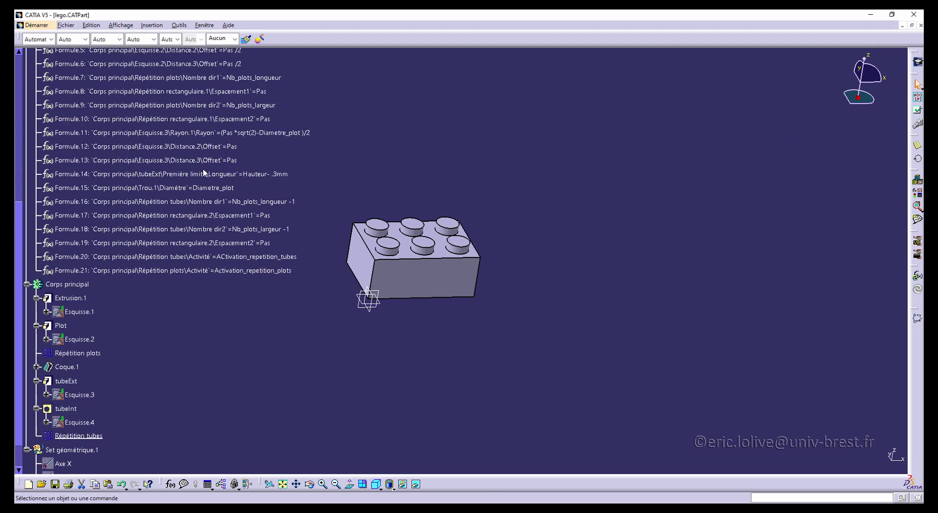
scroll(288, 258, "up", 4)
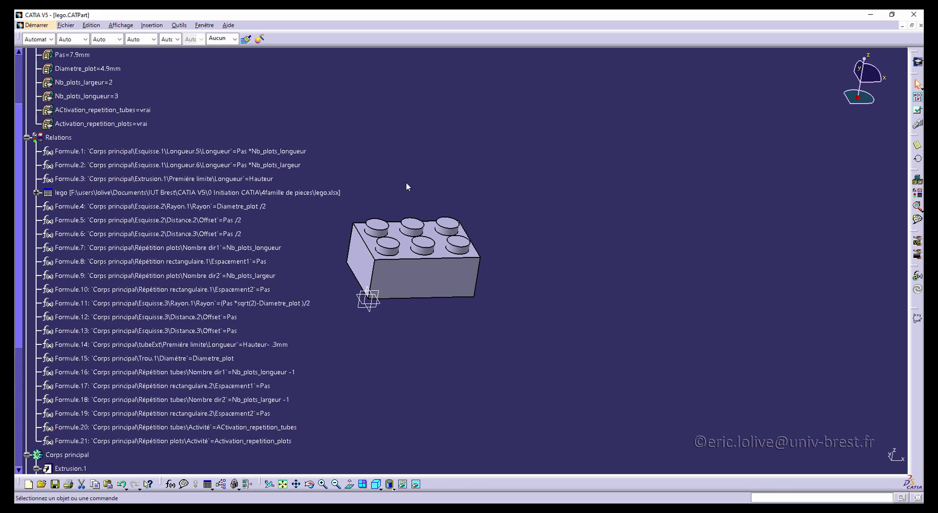
double_click(276, 194)
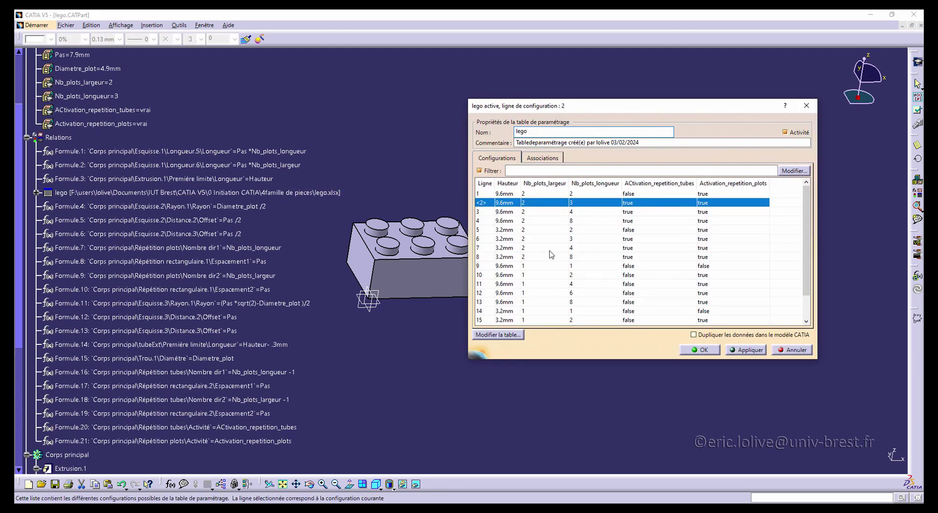
left_click(555, 267)
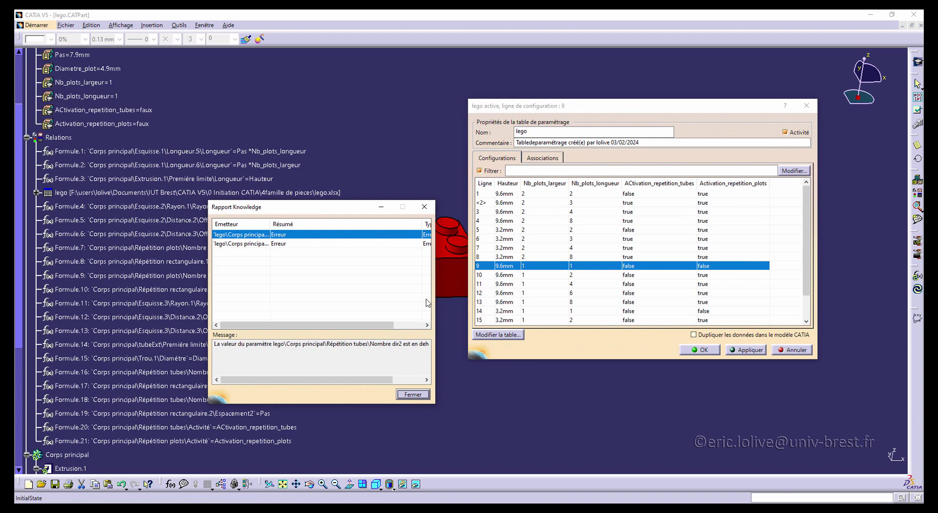
left_click(412, 395)
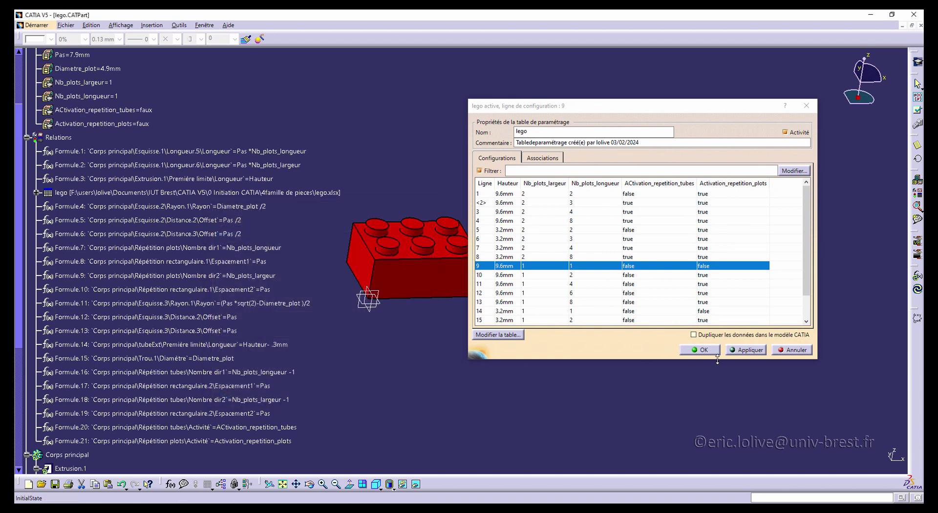
left_click(699, 350)
middle_click_drag(569, 298, 402, 296)
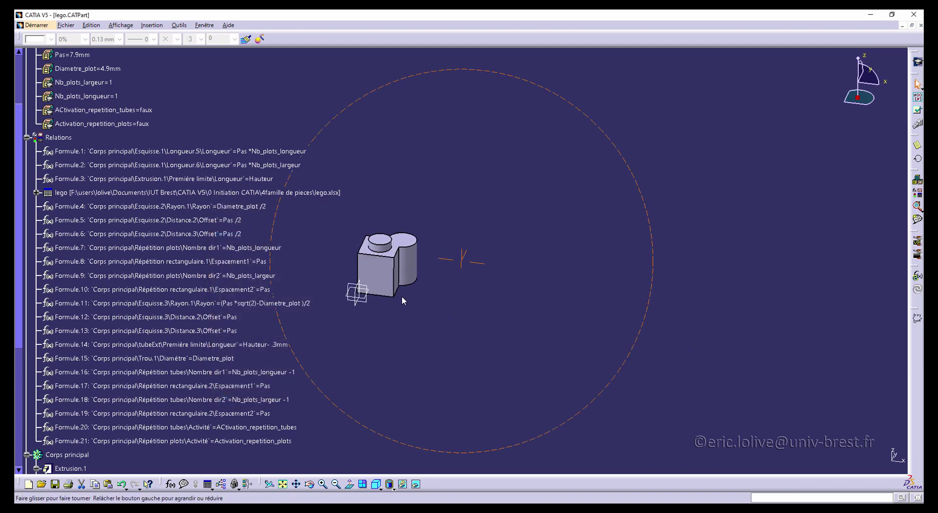
Preview design table configuration 10 (1 by 2 studs) and apply configuration 11 (1 by 4 studs) to the brick.
double_click(215, 192)
left_click(535, 275)
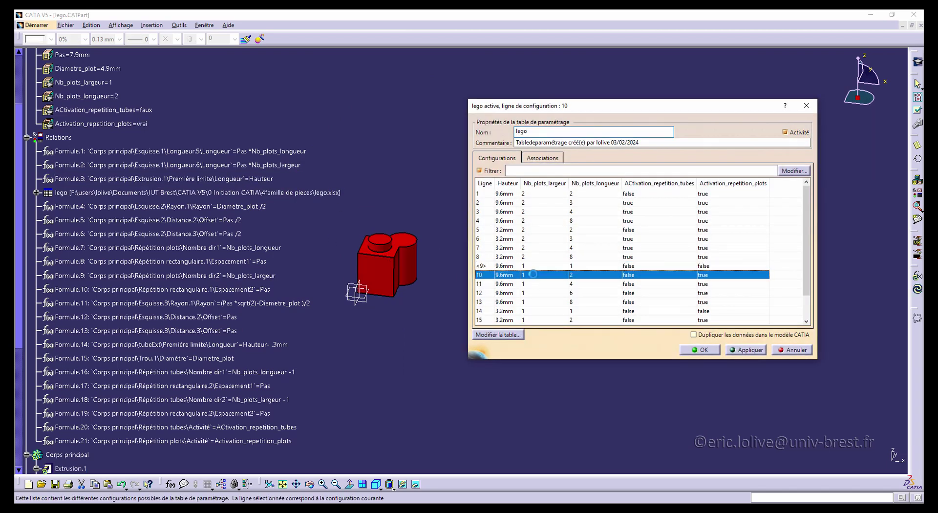
left_click(746, 350)
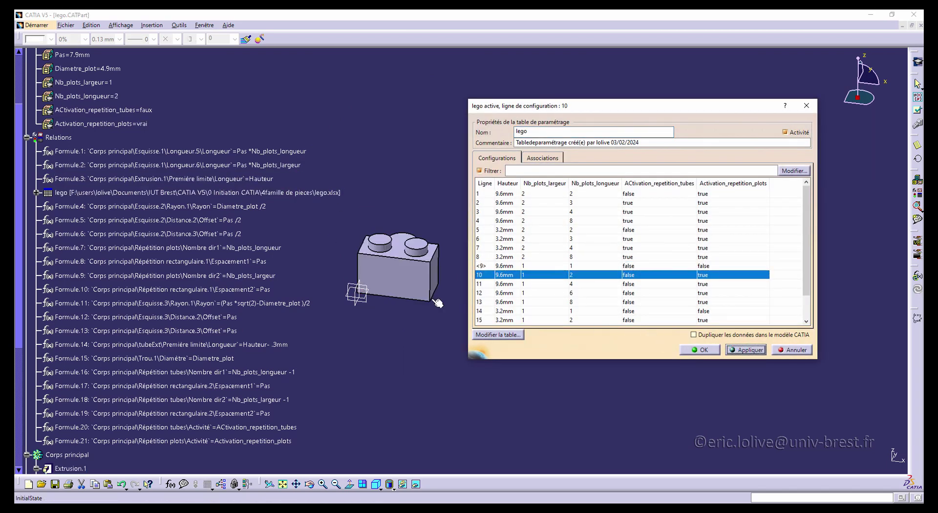
left_click(552, 285)
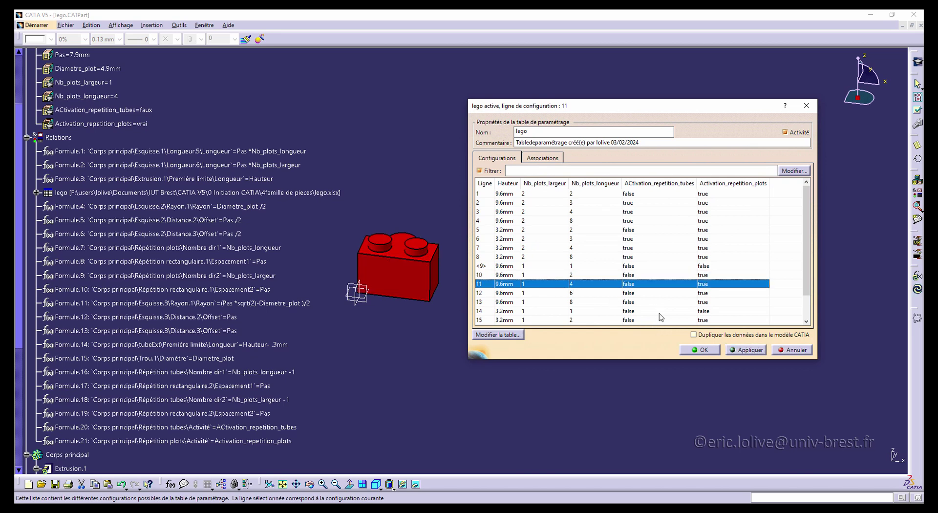
left_click(745, 350)
left_click(709, 352)
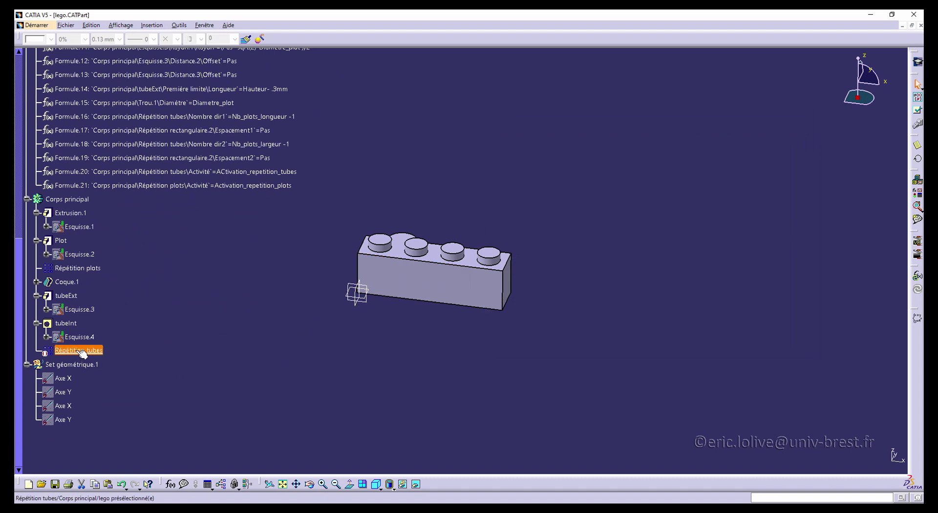
Check the parameters and formulas of the stud pattern Répétition plots, including the formula driving its activity, and close without changes.
left_click(77, 270)
scroll(157, 290, "up", 2)
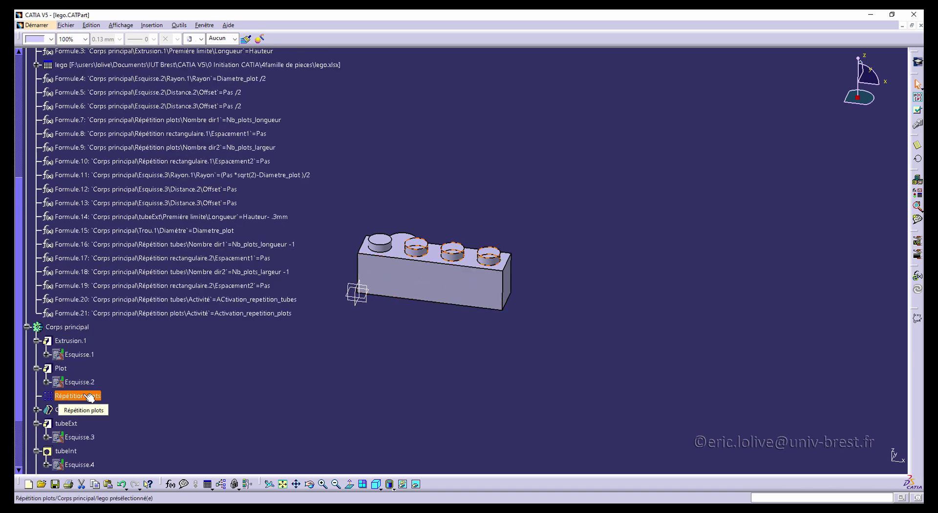
scroll(145, 386, "up", 4)
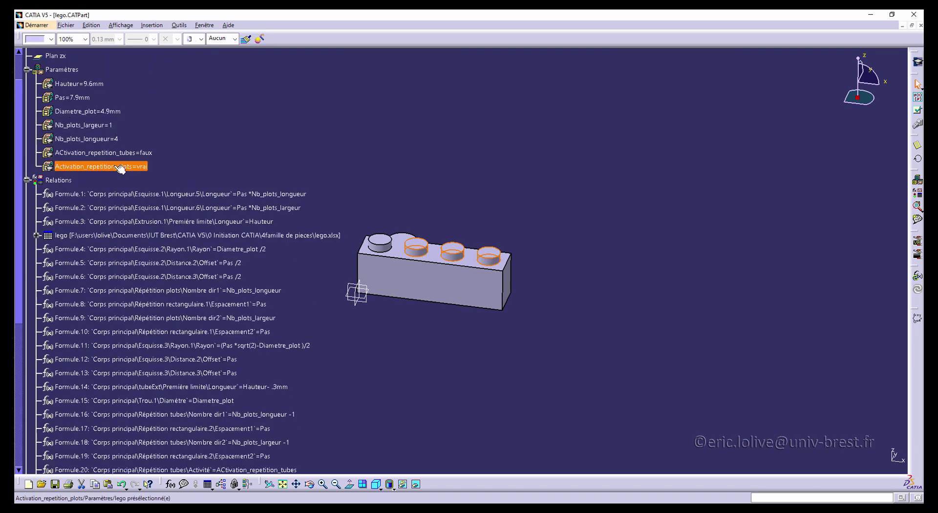
scroll(88, 166, "down", 5)
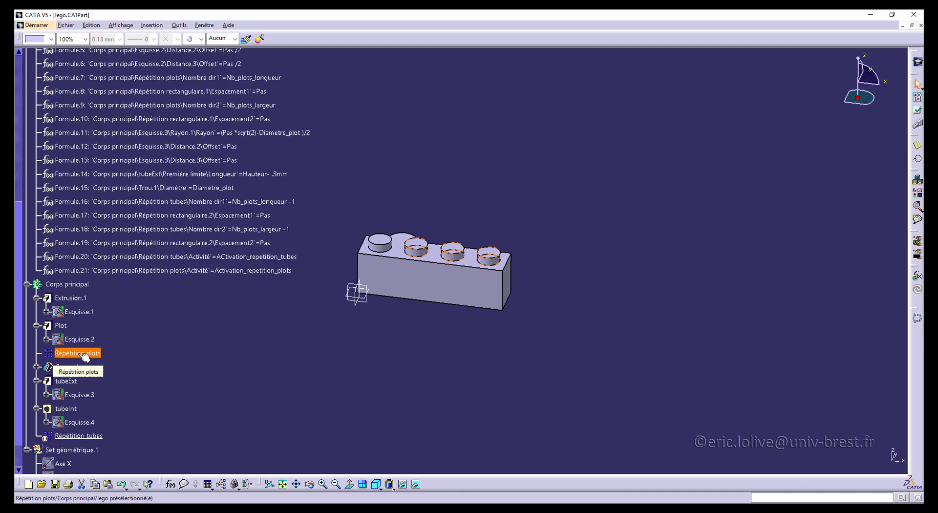
left_click(85, 356)
left_click(170, 485)
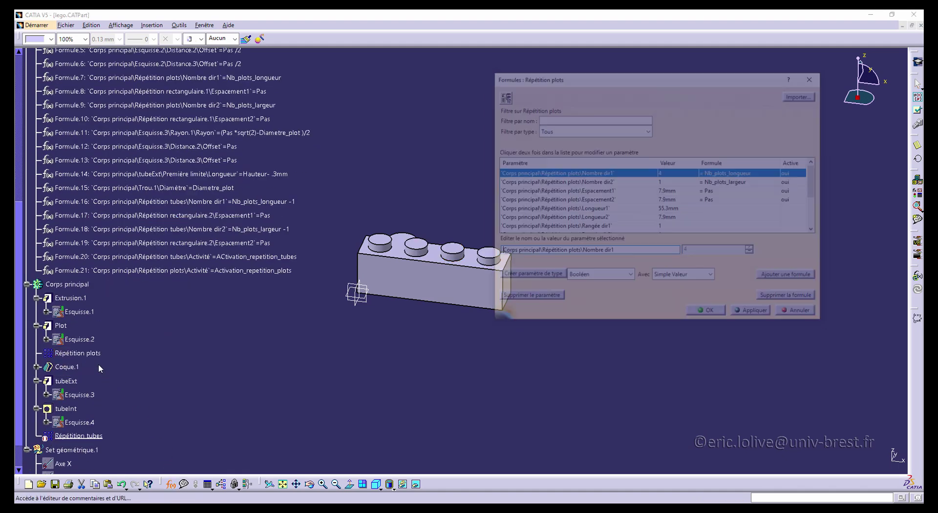
scroll(655, 205, "down", 2)
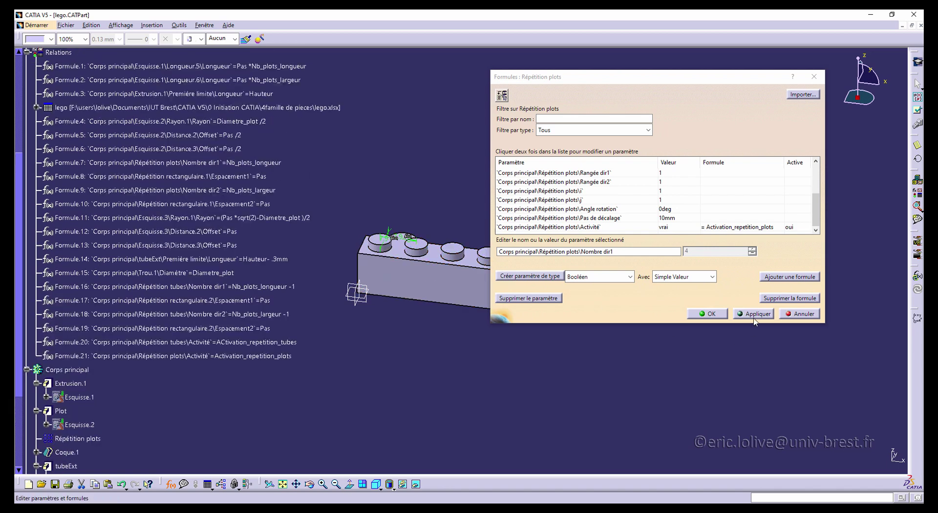
left_click(800, 314)
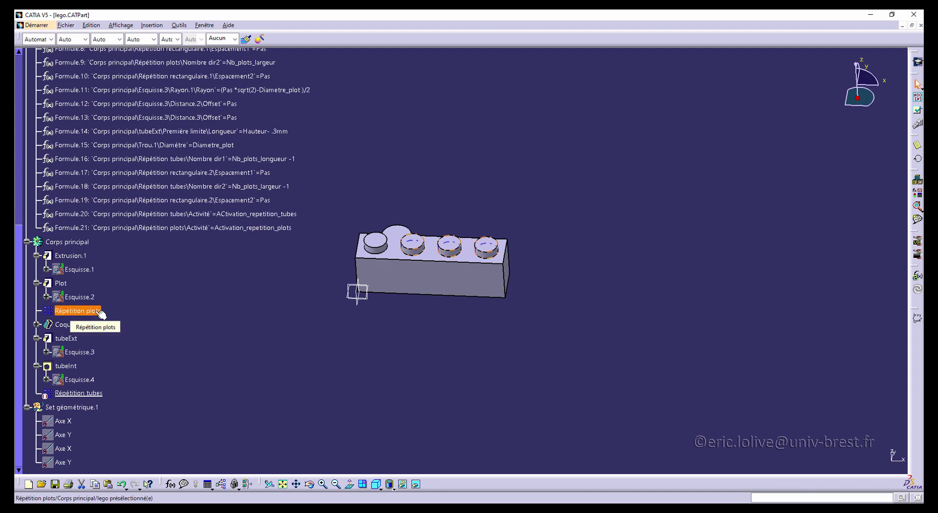
Apply configuration 9 (1 by 1 studs, 9.6 mm high) from the lego design table and check the Répétition plots feature.
scroll(245, 355, "up", 3)
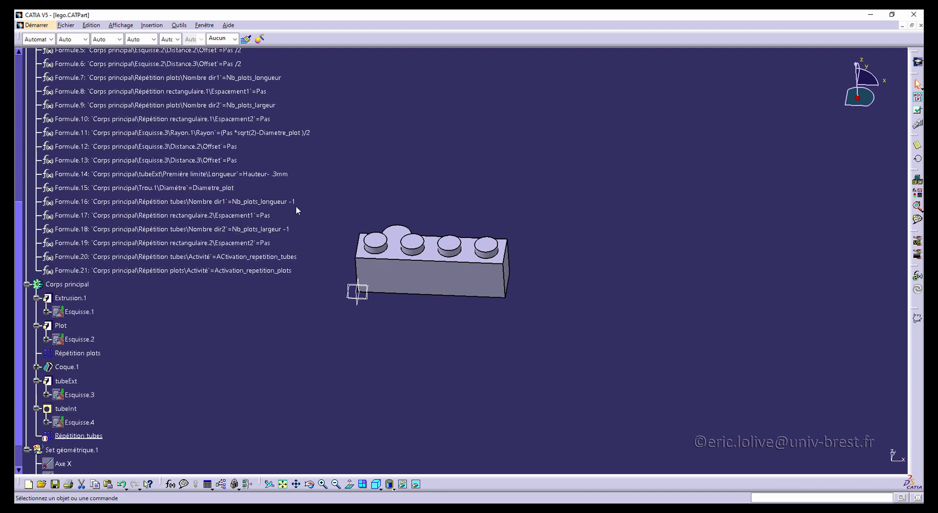
scroll(268, 130, "up", 6)
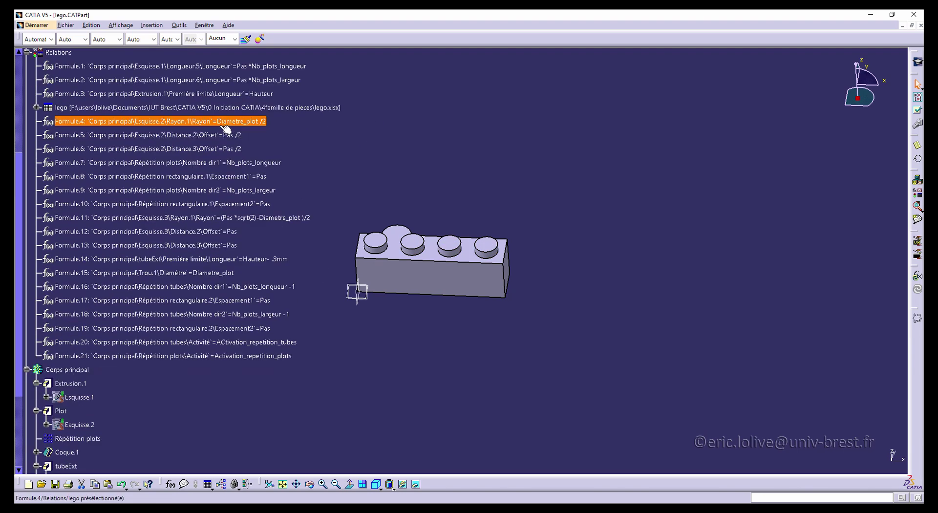
double_click(211, 106)
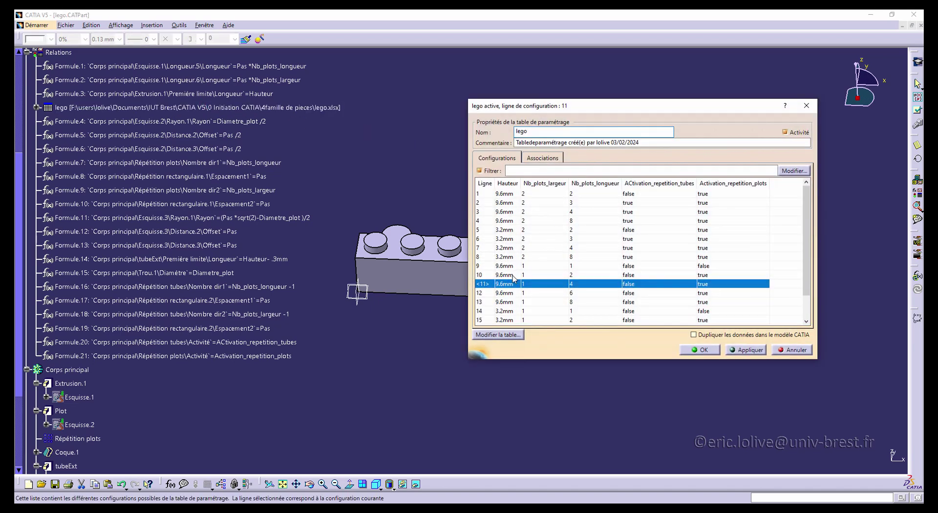
left_click(562, 270)
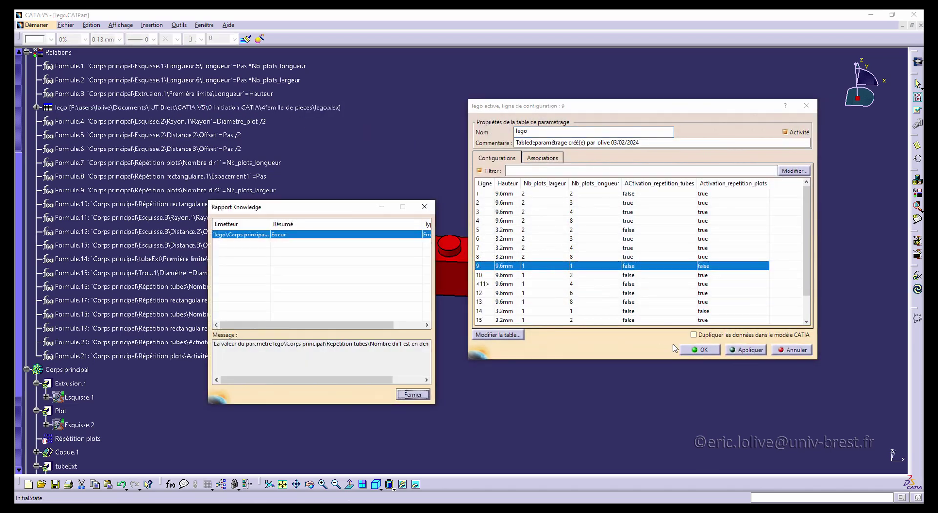
left_click(413, 394)
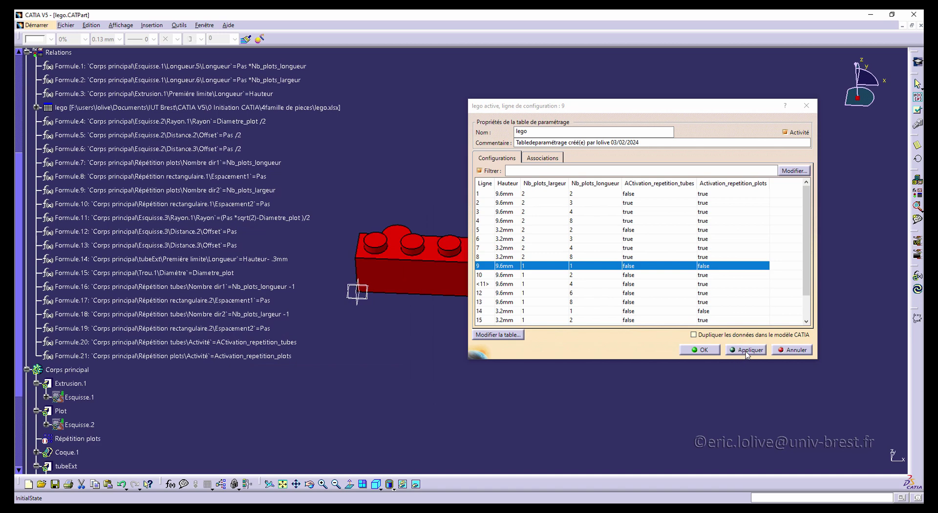
left_click(746, 350)
scroll(195, 399, "down", 6)
scroll(195, 400, "down", 3)
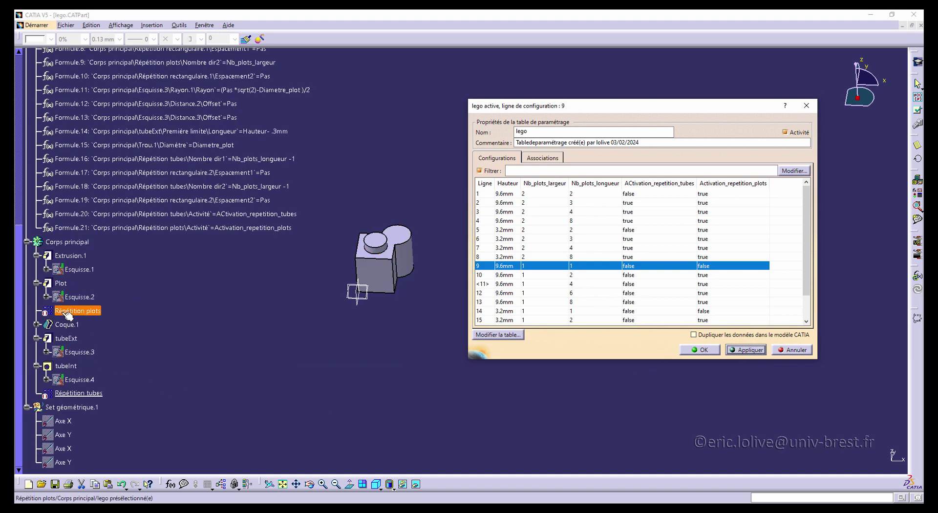
left_click(699, 351)
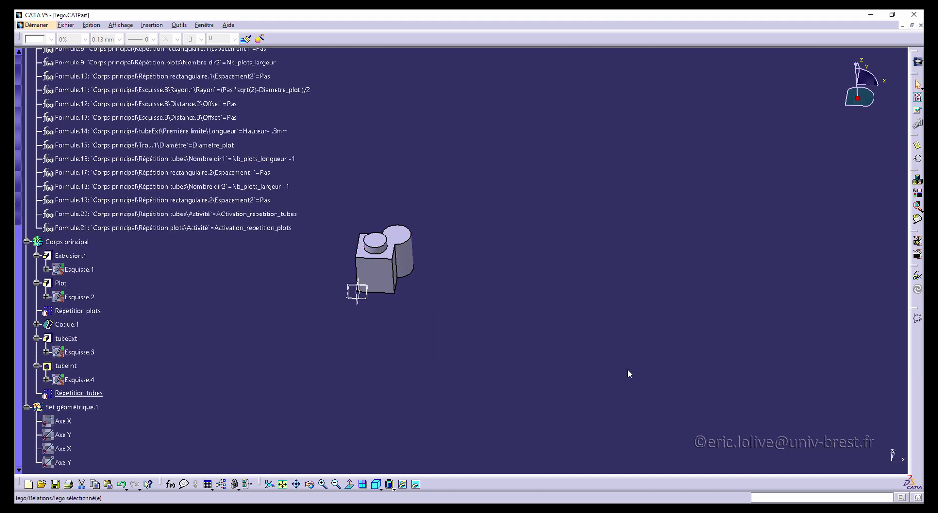
Highlight tubeExt and tubeInt together and examine the tube on the 1 by 1 brick from below.
left_click(66, 338)
left_click(66, 366, "ctrl")
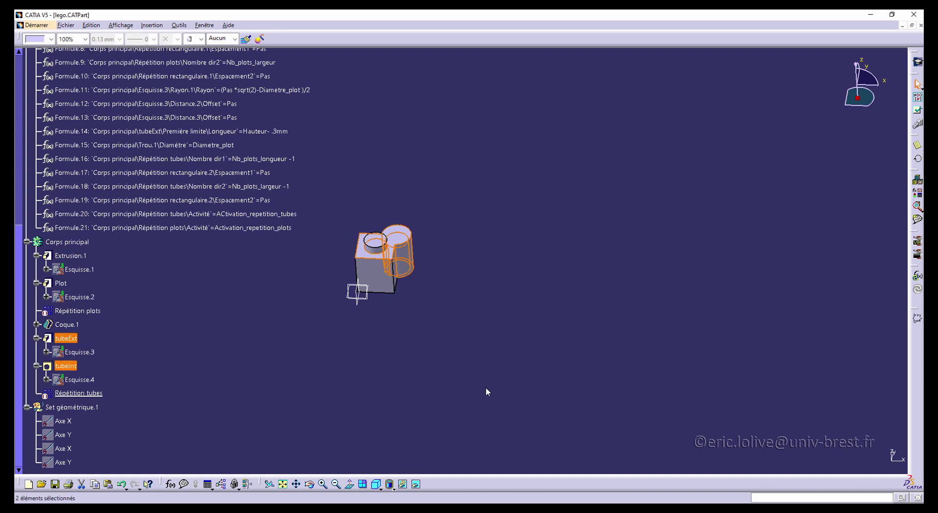
middle_click_drag(510, 319, 492, 153)
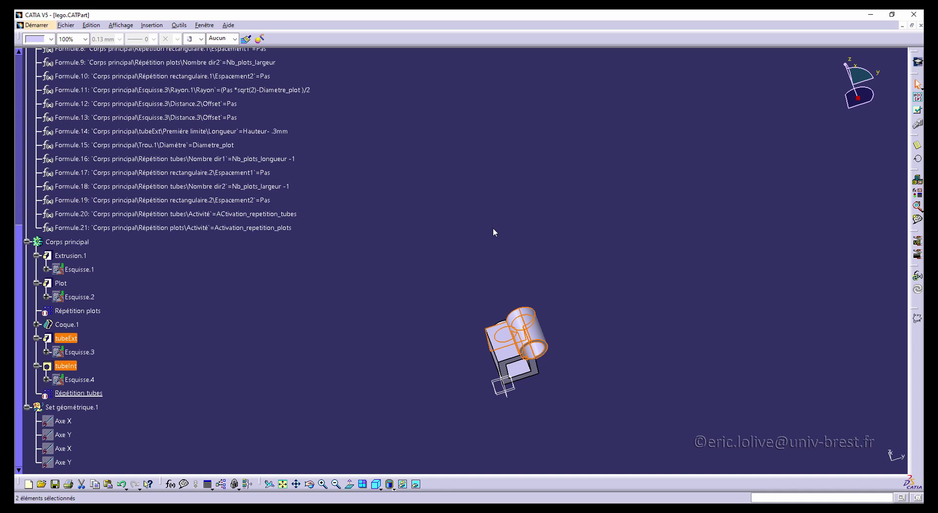
middle_click_drag(494, 228, 432, 253)
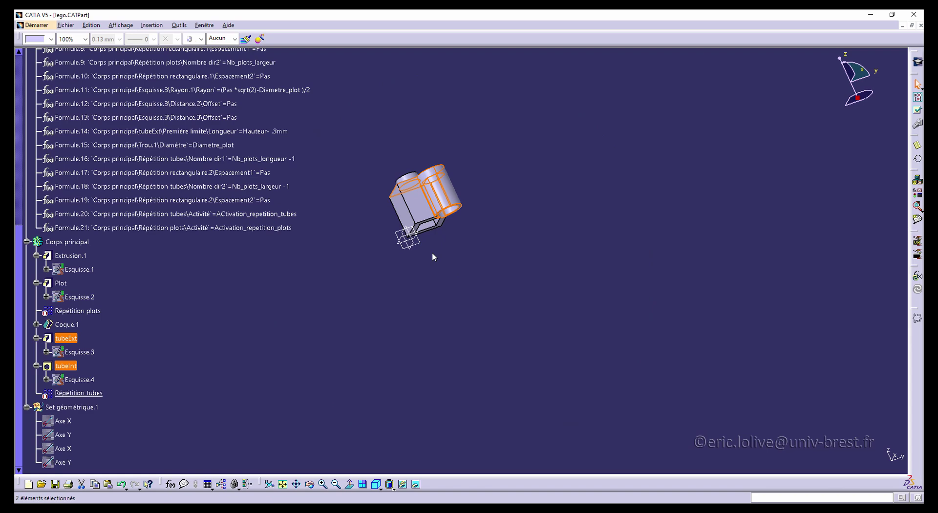
Open the lego design table's source workbook lego.xlsx in Excel for editing and maximize its window.
scroll(259, 234, "up", 4)
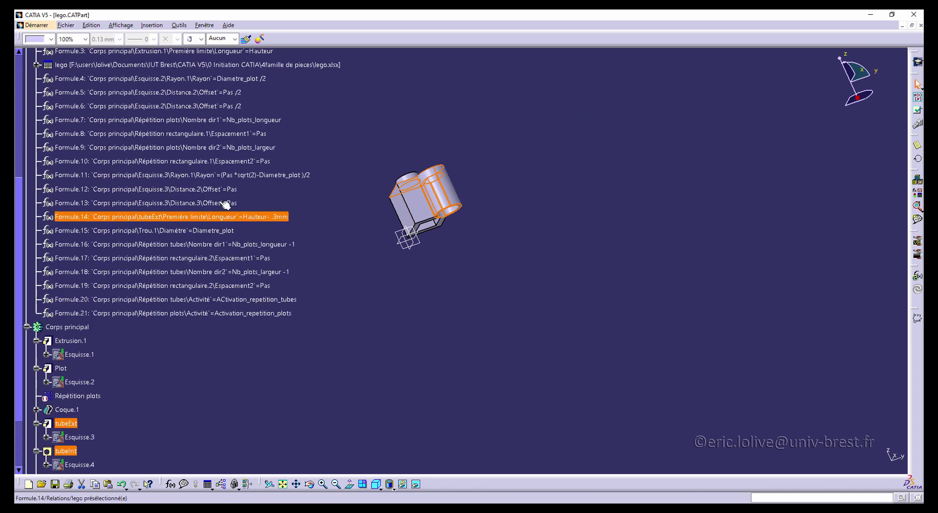
double_click(141, 151)
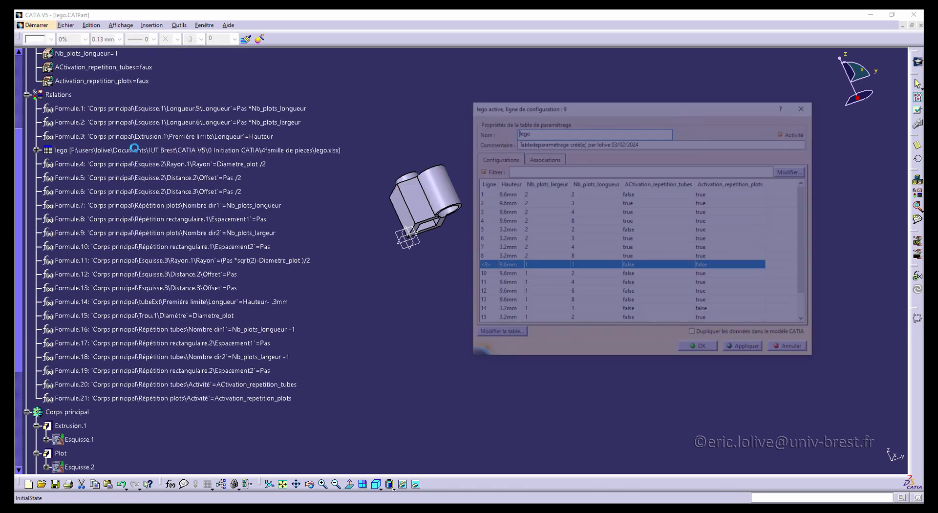
left_click(496, 337)
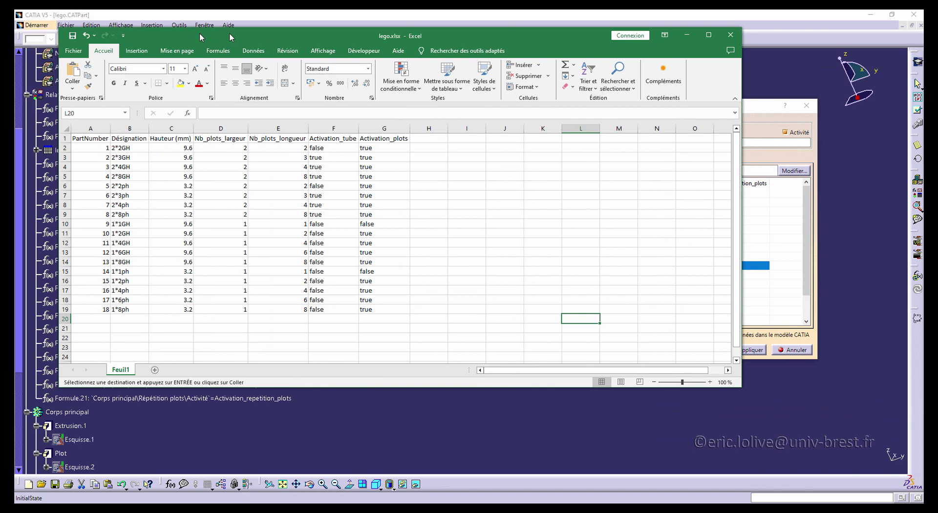
left_click_drag(229, 33, 210, 96)
double_click(209, 96)
Add the column header Activation_tube1 in cell H1 and fit the column width to it.
left_click(386, 120)
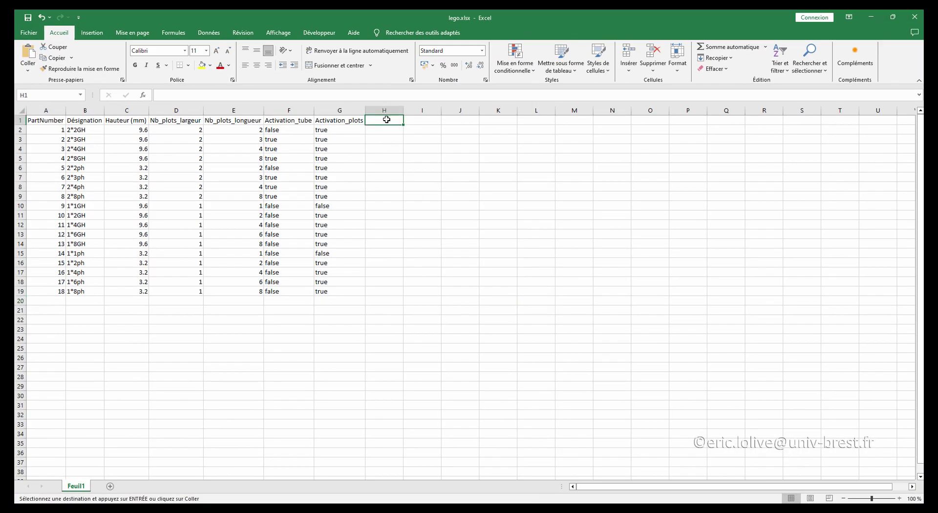
type("Act")
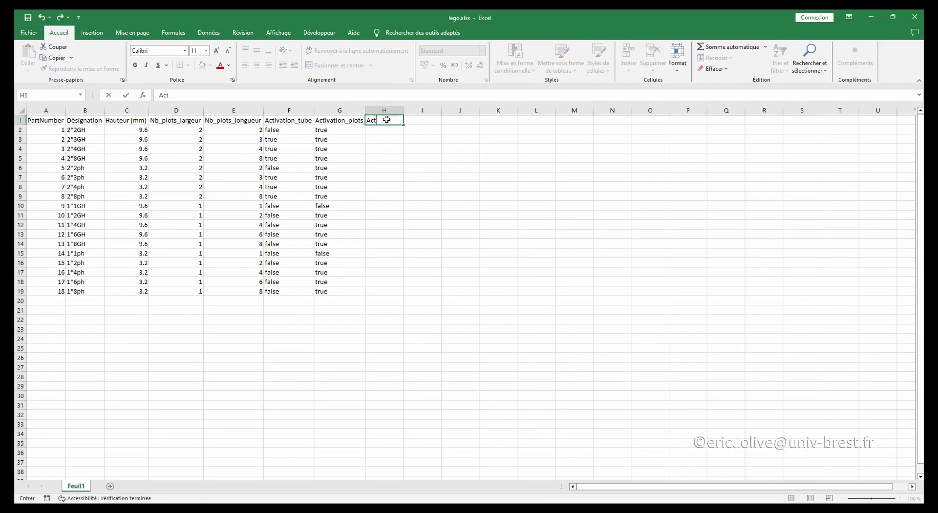
type("ivation_tube1")
key("ctrl+Return")
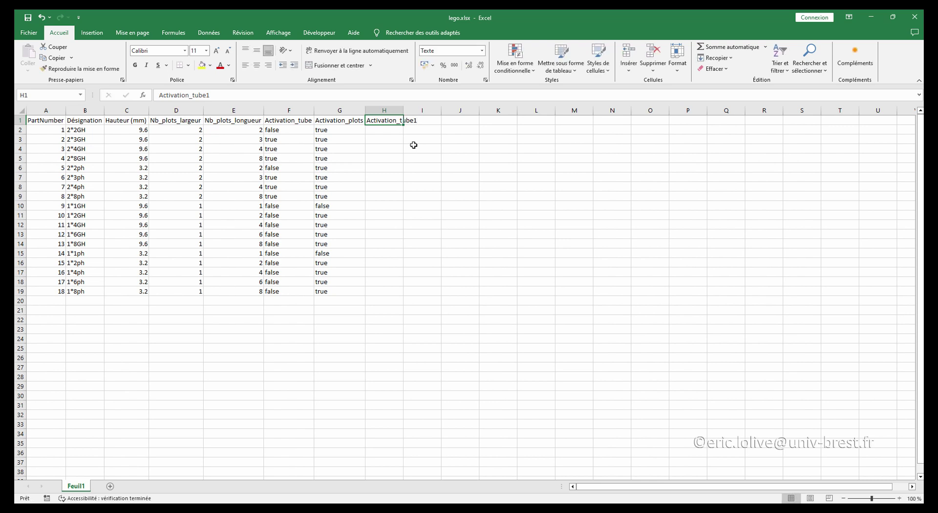
double_click(402, 110)
Enter true in the Activation_tube1 column for part numbers 1 to 8 (cells H2 to H9).
left_click(401, 130)
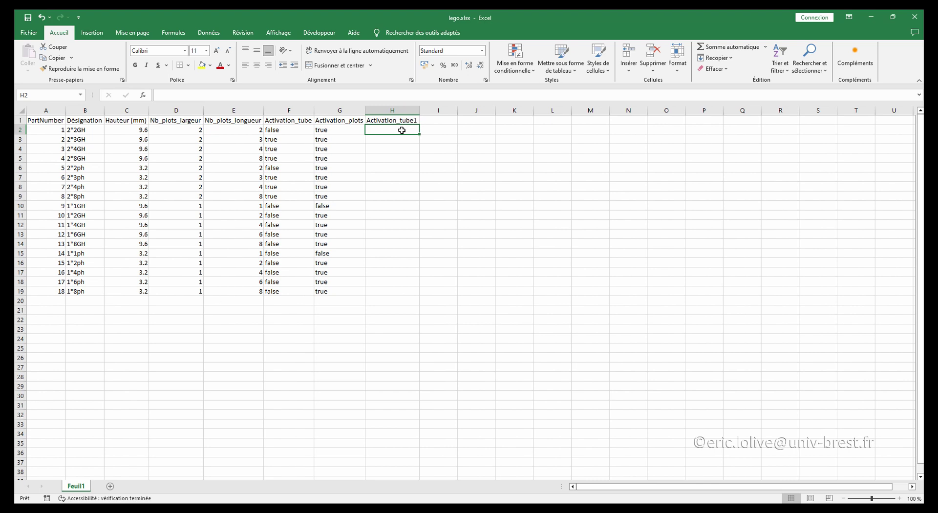
type("true")
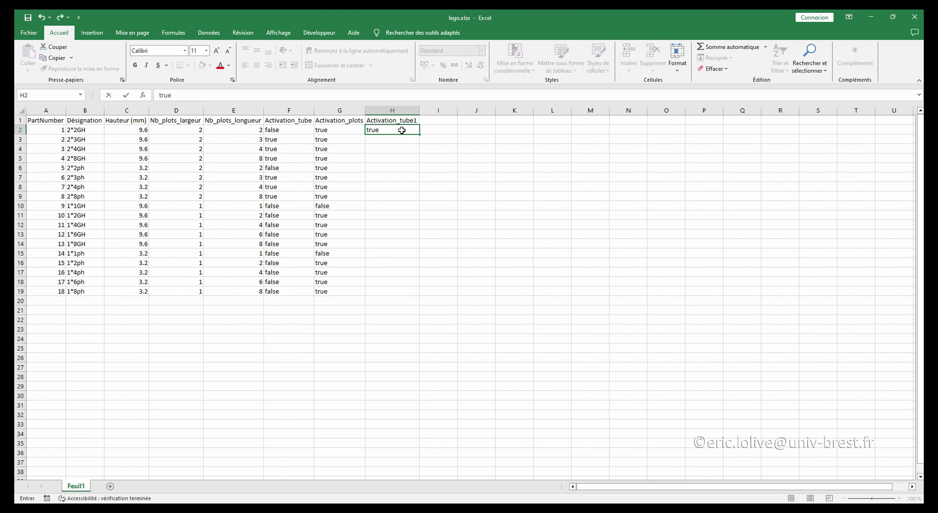
key("Return")
type("true")
key("Return")
type("true")
key("Return")
type("true")
key("Return")
type("true ")
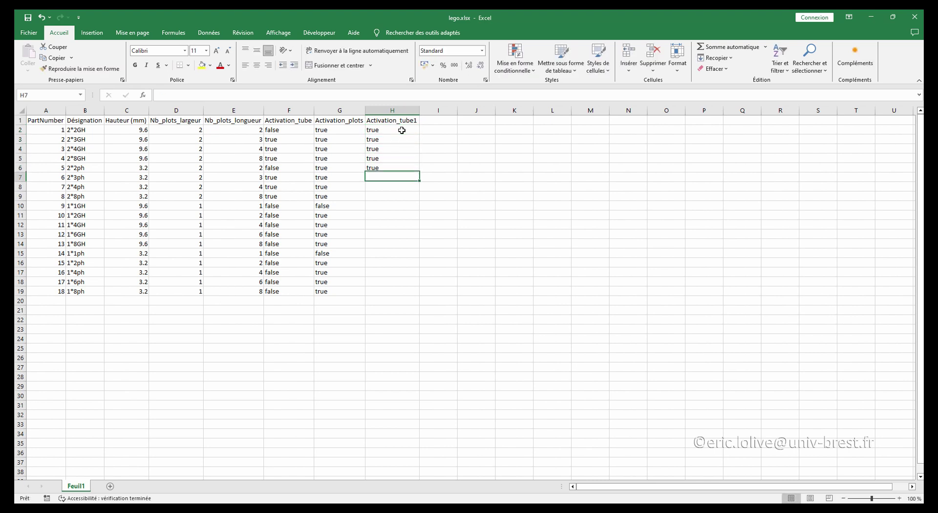
type("true")
key("Return")
type("true")
key("Return")
type("t")
key("Return")
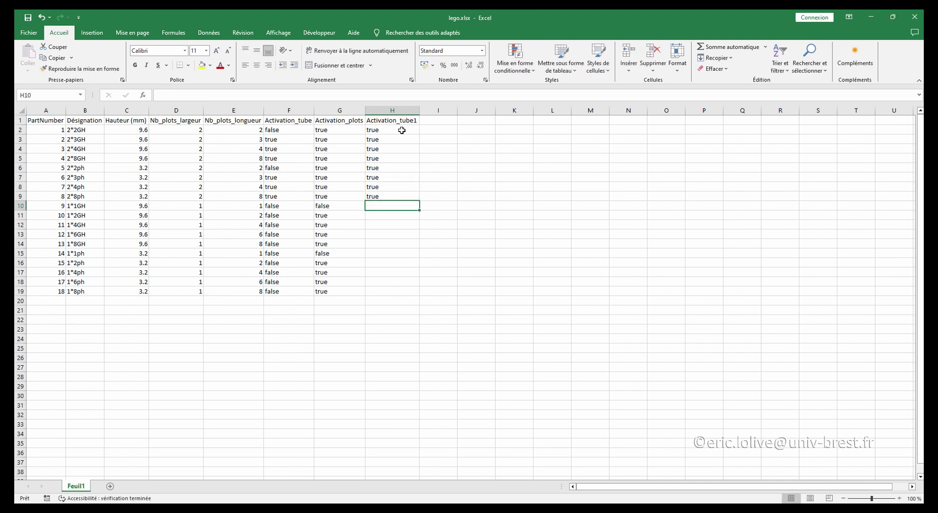
Enter false in the Activation_tube1 column for part numbers 9 to 18 (H10 to H19), and close lego.xlsx saving the changes.
type("false")
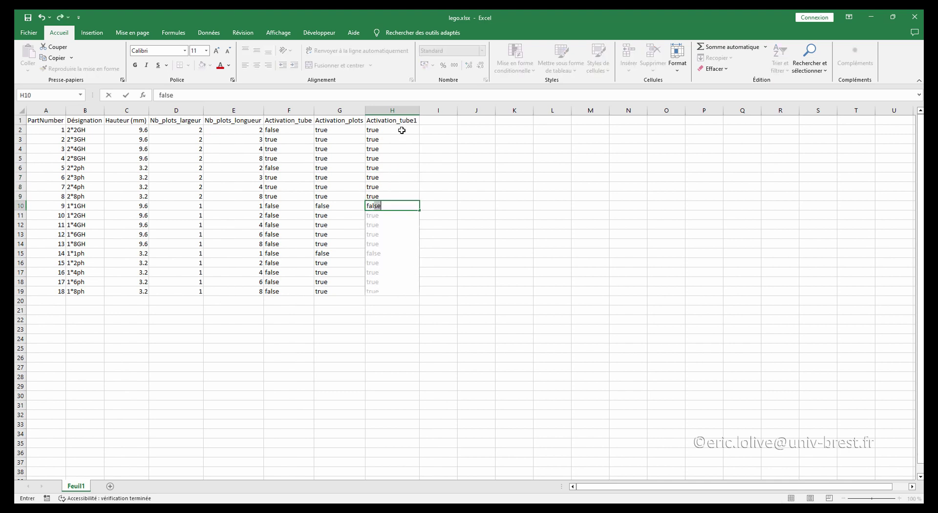
key("Return")
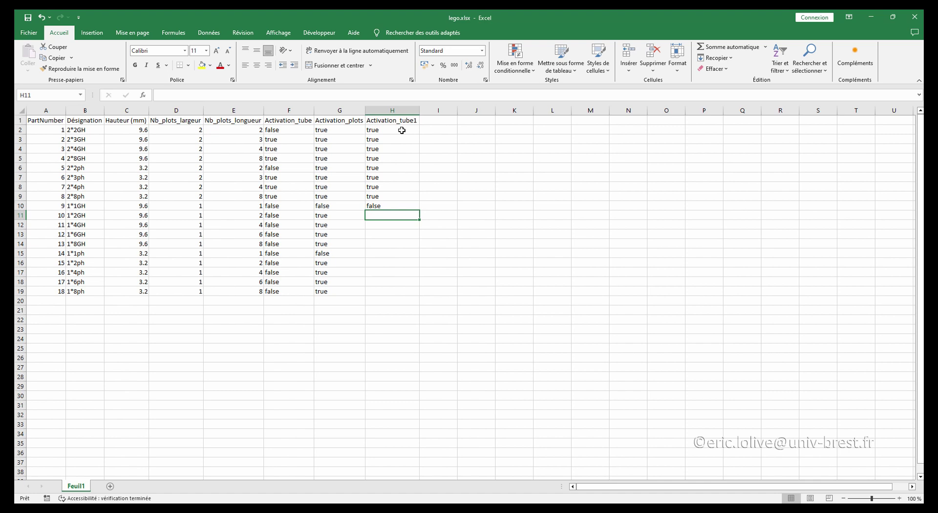
key("Up")
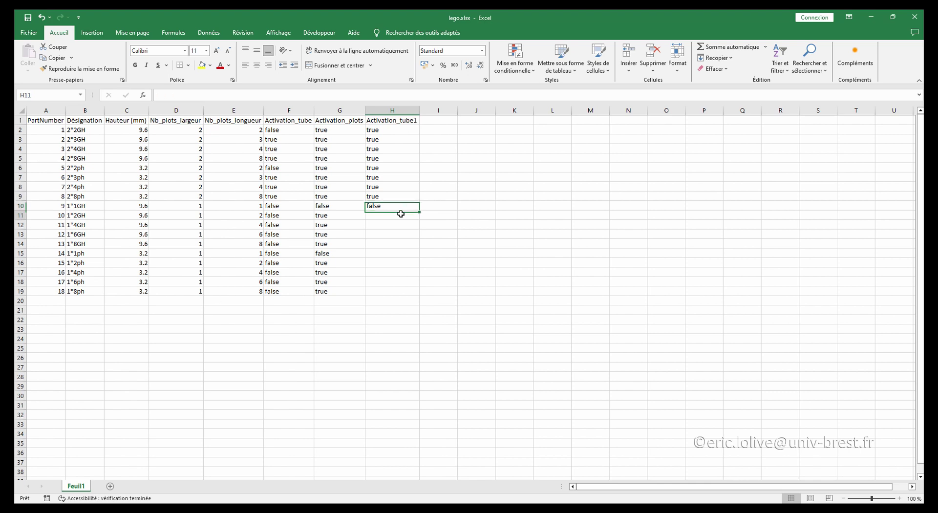
left_click(400, 214)
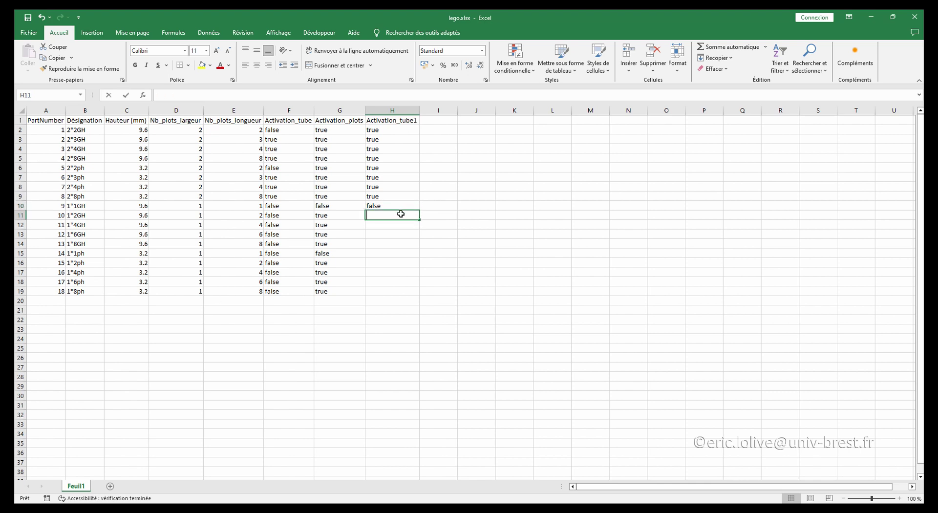
type("false false false false false false false")
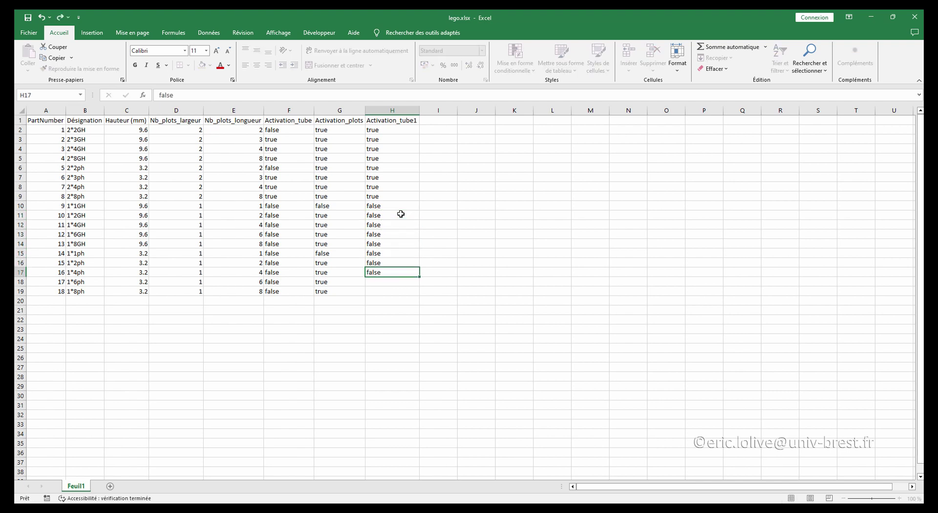
key("Return")
type("false")
key("Return")
type("f")
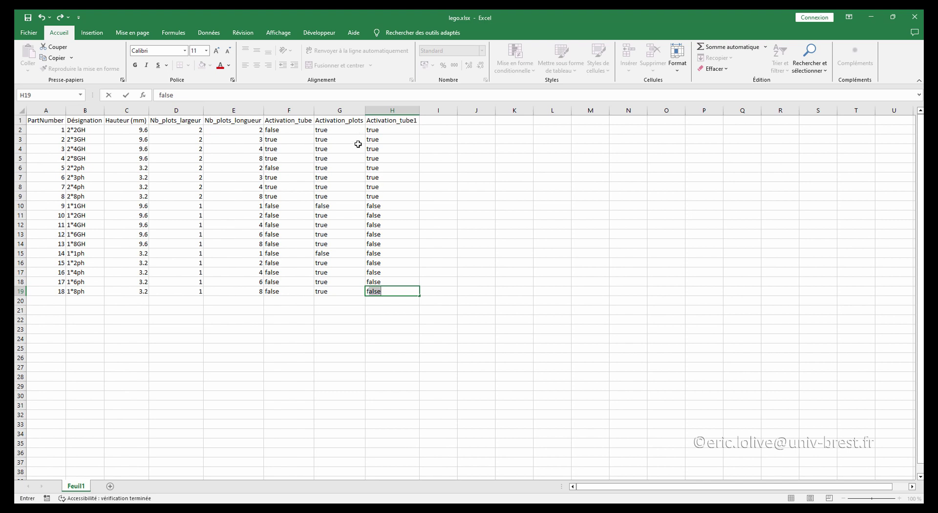
left_click(497, 272)
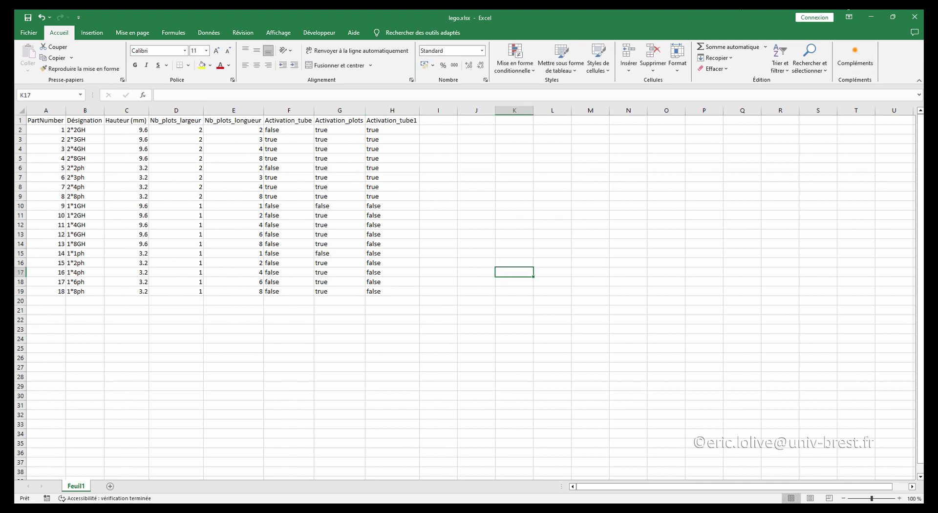
left_click(915, 16)
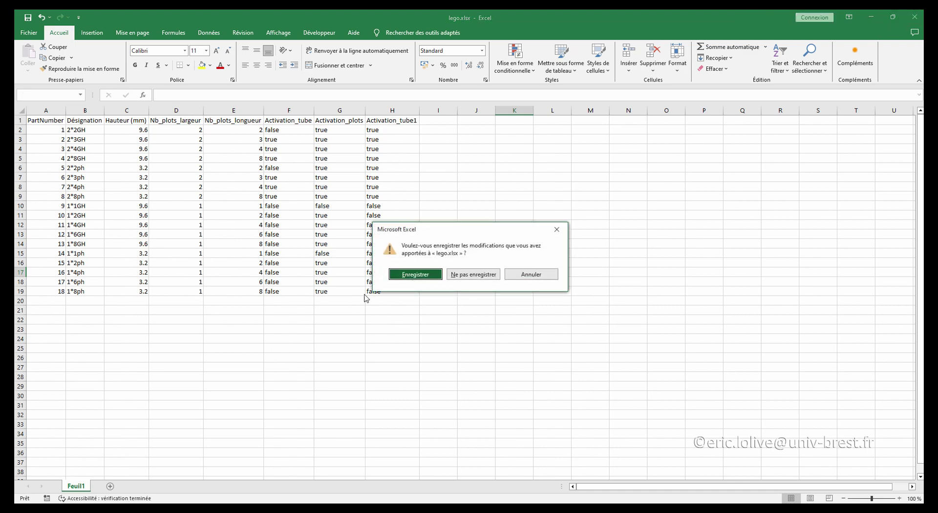
left_click(415, 275)
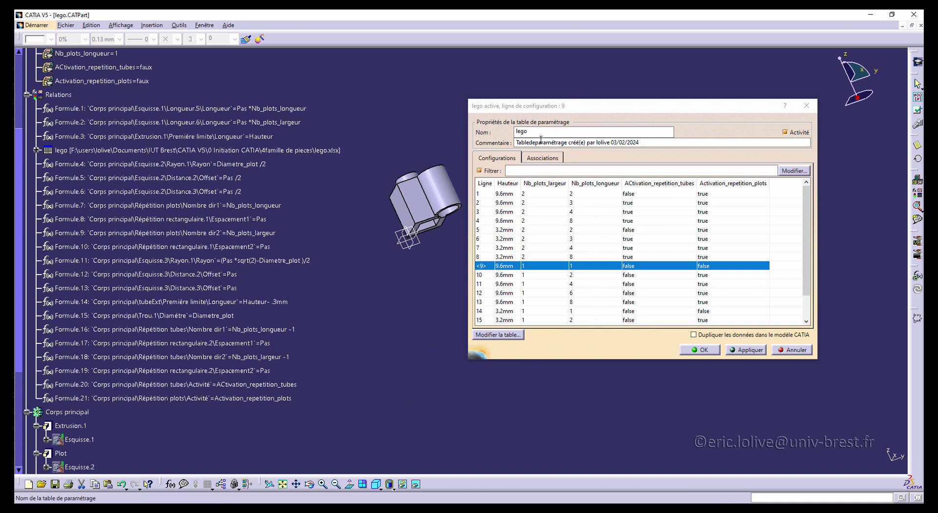
Create the Boolean parameter Activation_tube1 from its column in the lego design table, leaving out PartNumber and Désignation, and validate the table.
left_click(540, 160)
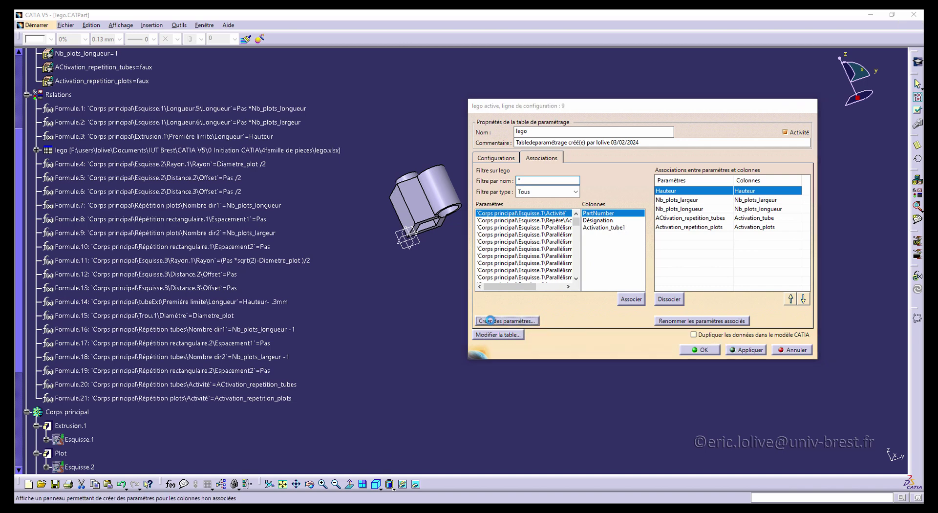
left_click(492, 321)
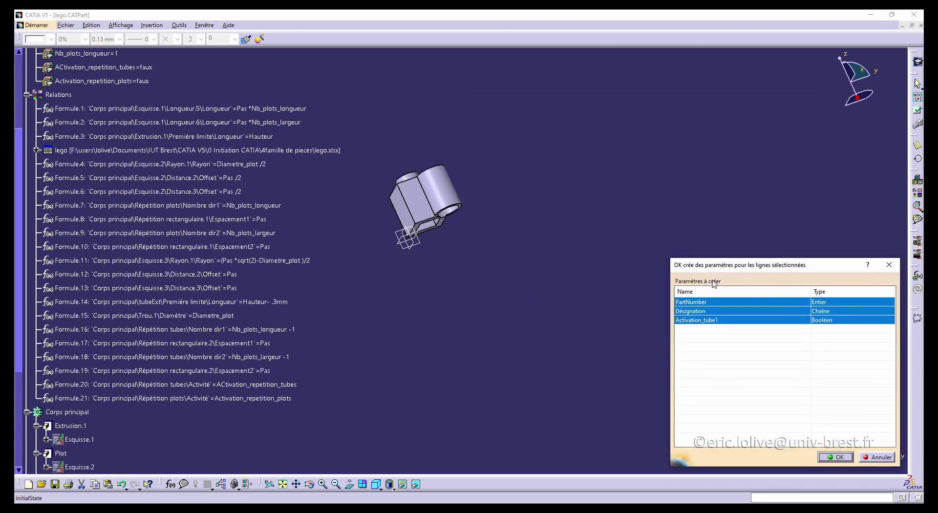
left_click(691, 321)
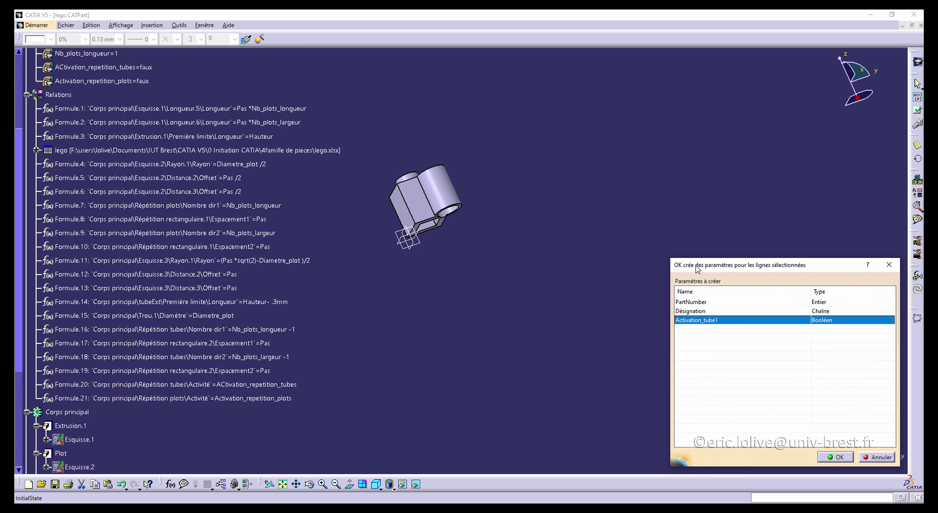
left_click_drag(700, 268, 580, 133)
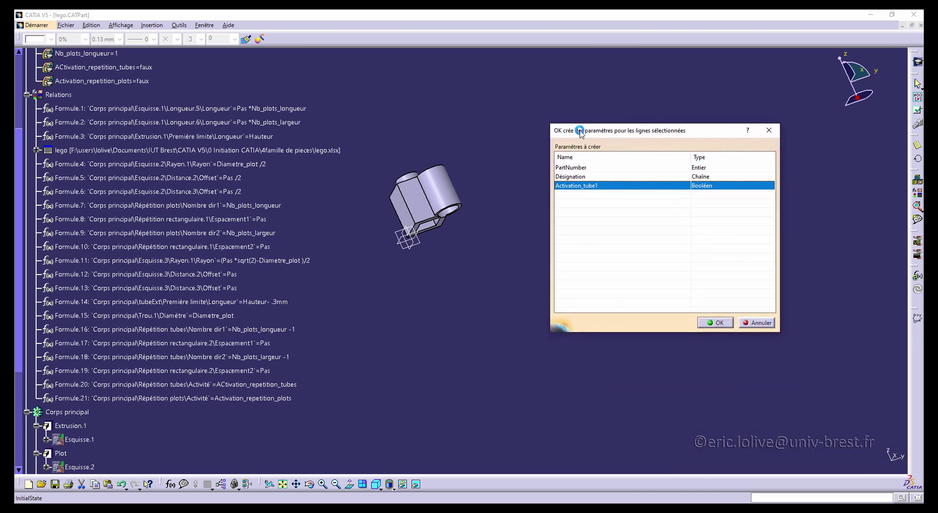
left_click(715, 323)
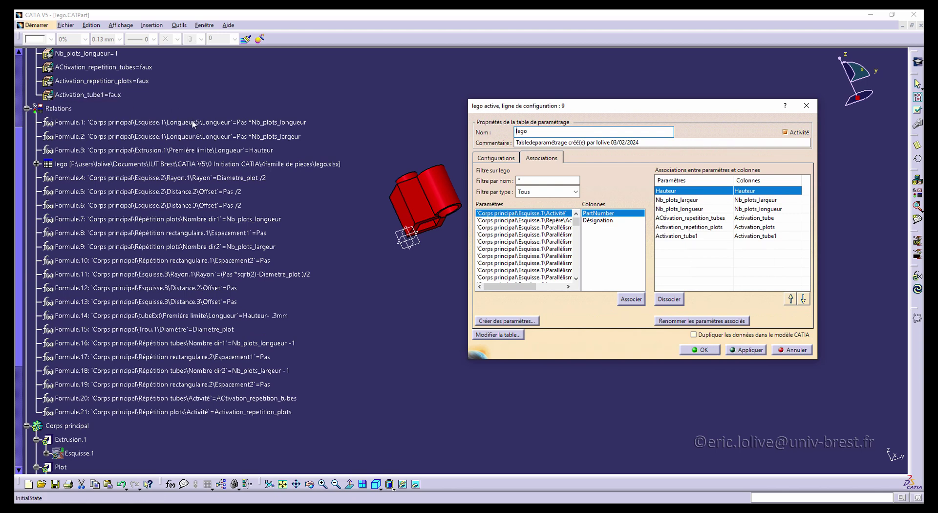
left_click(701, 350)
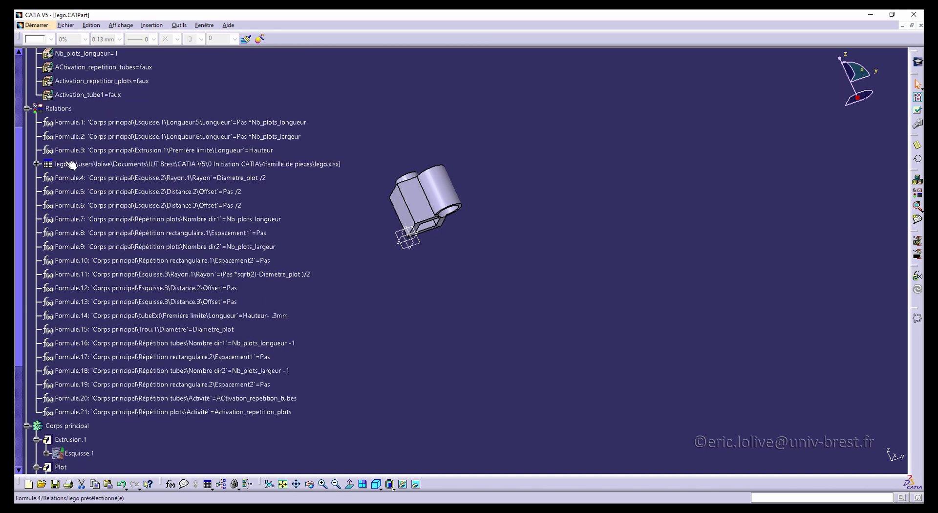
Add a formula driving the activity (Activité) of the tubeExt feature with Activation_tube1, and dismiss the update diagnosis.
left_click(26, 109)
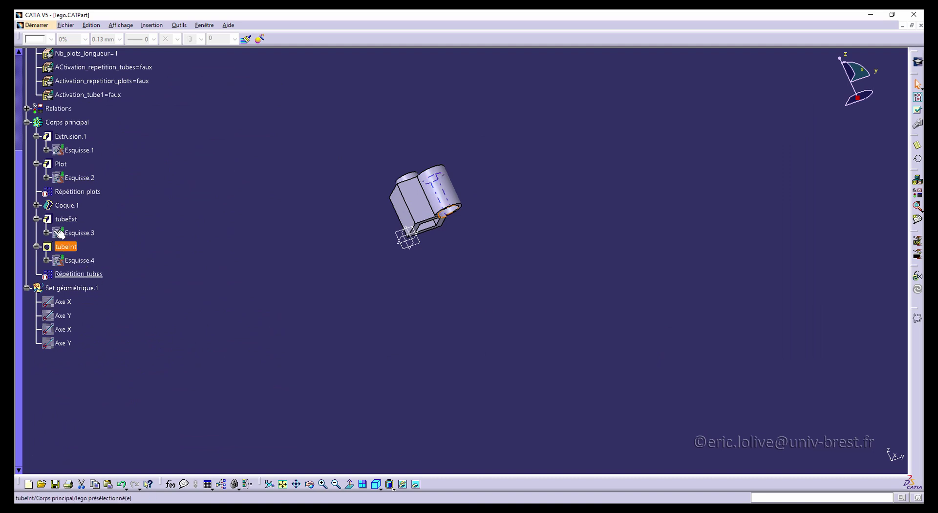
left_click(171, 484)
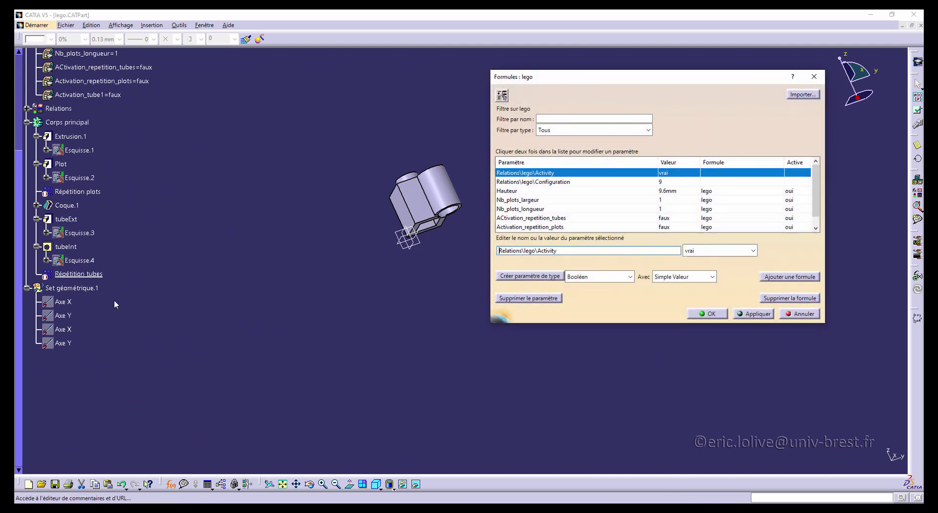
left_click(71, 221)
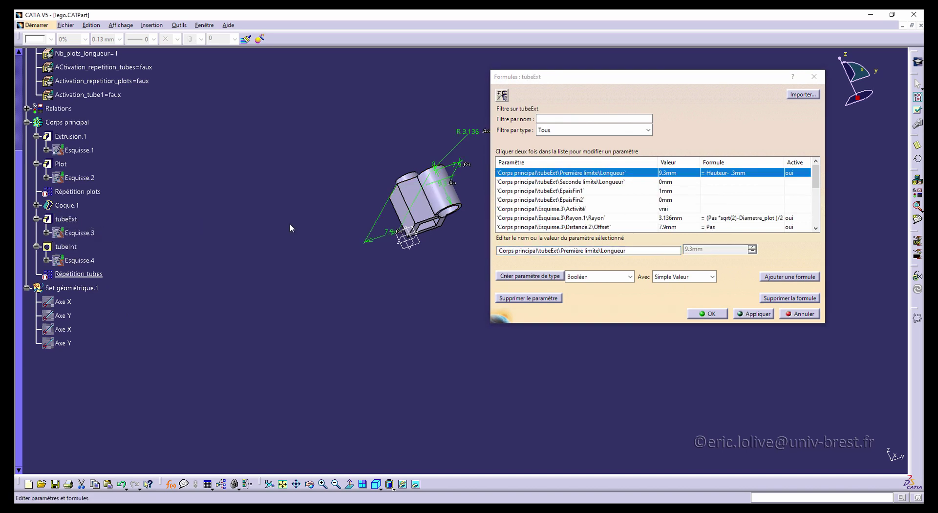
scroll(570, 190, "down", 5)
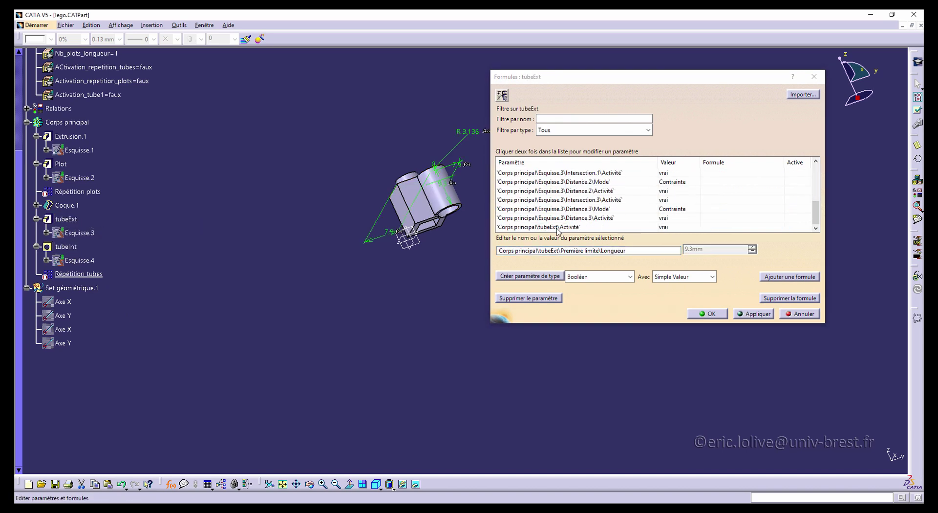
left_click(547, 228)
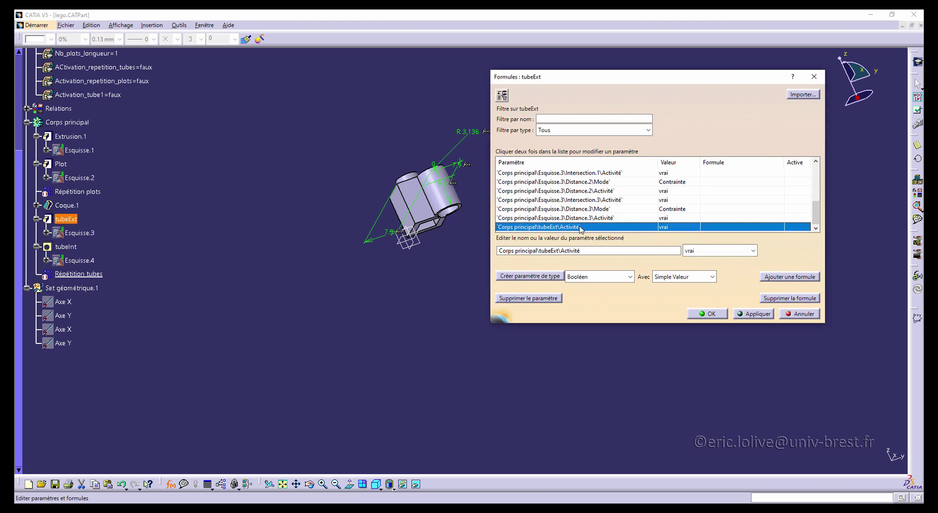
double_click(581, 228)
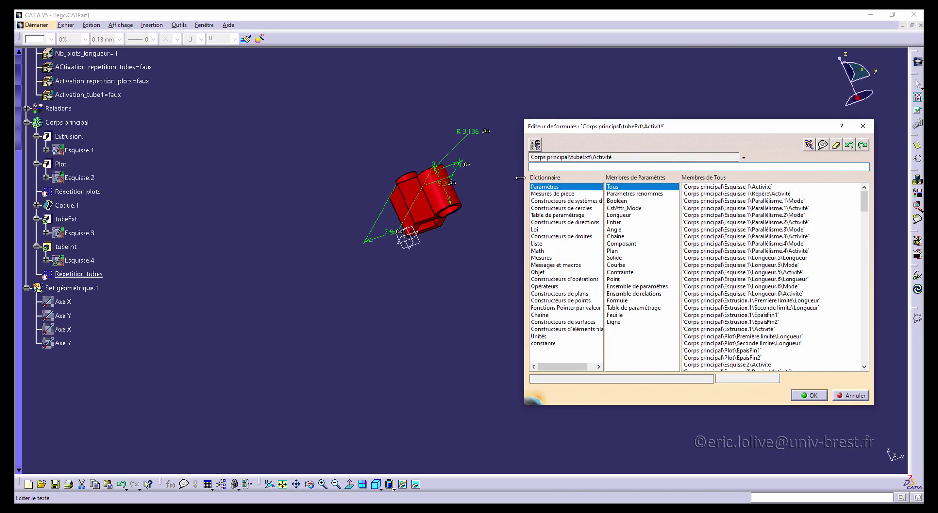
left_click(88, 94)
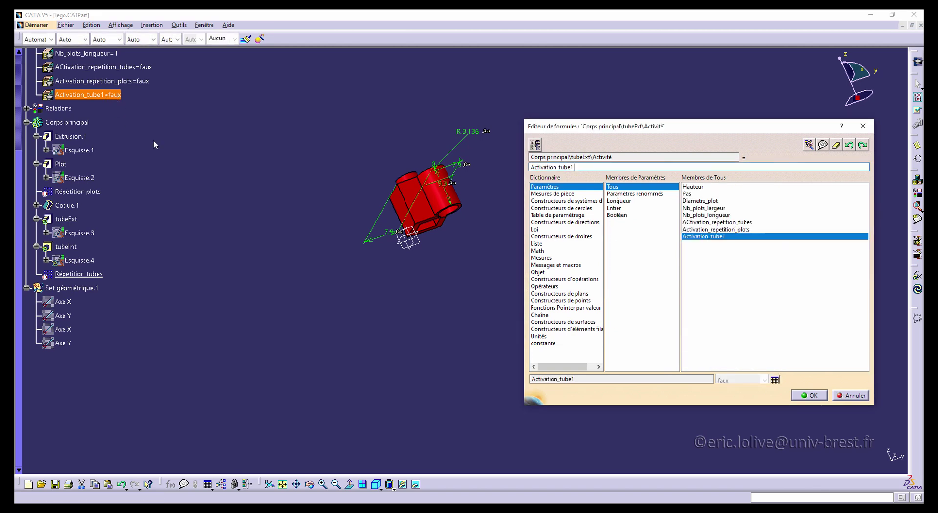
left_click(812, 396)
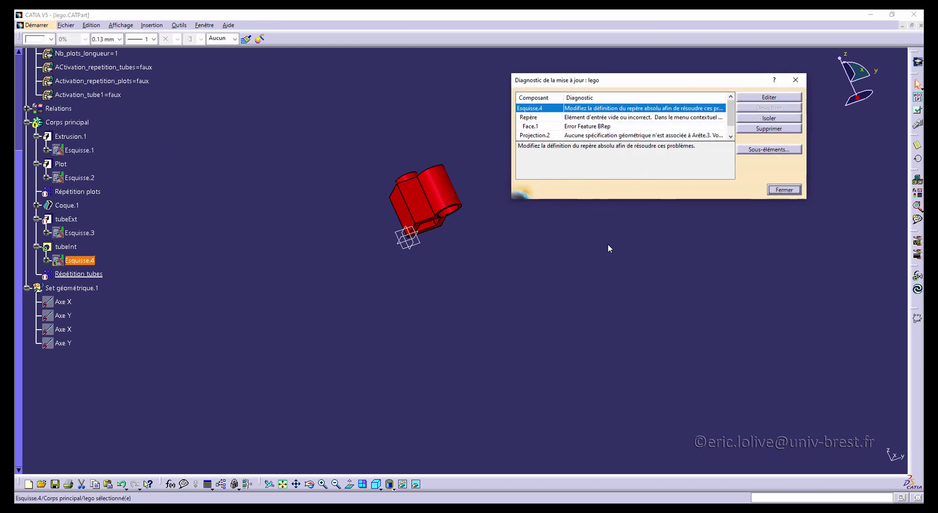
left_click(784, 190)
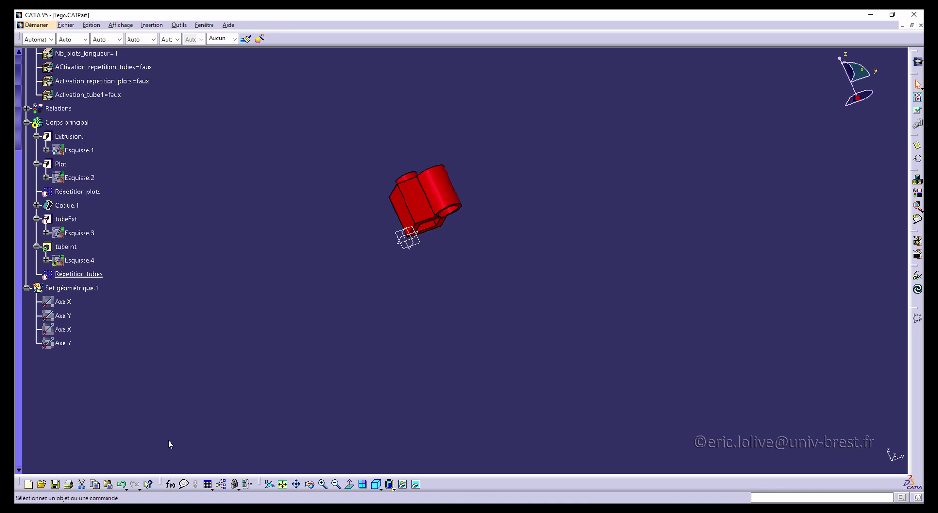
Add a formula setting the Activité parameter of the tubeInt hole equal to Activation_tube1.
left_click(171, 484)
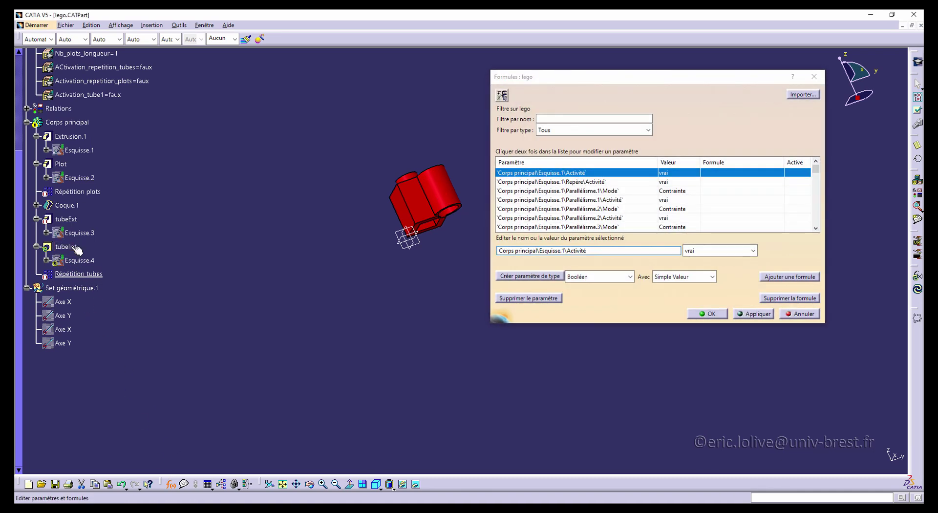
scroll(647, 220, "down", 3)
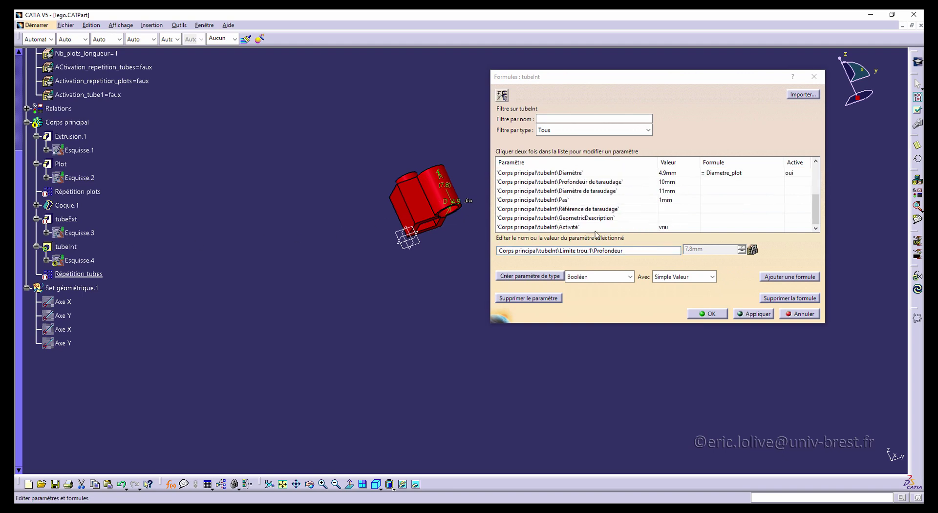
left_click(557, 227)
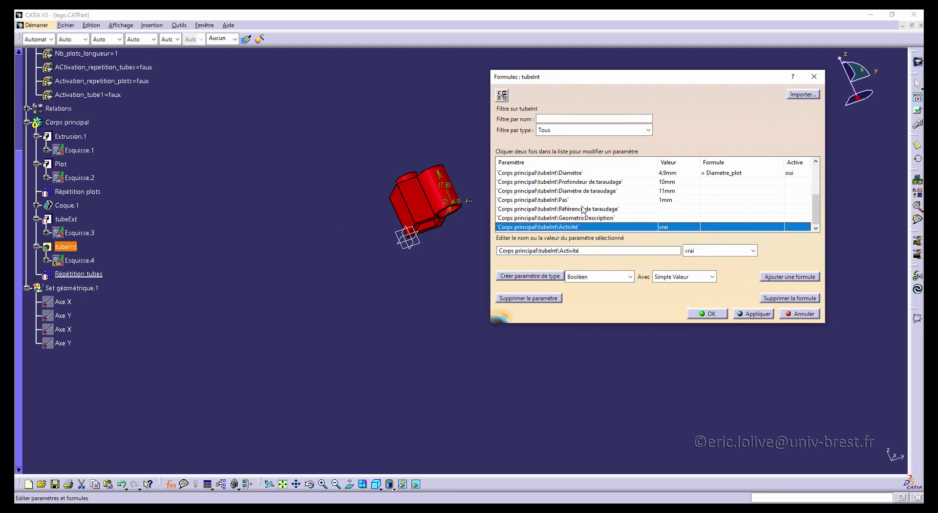
left_click(790, 277)
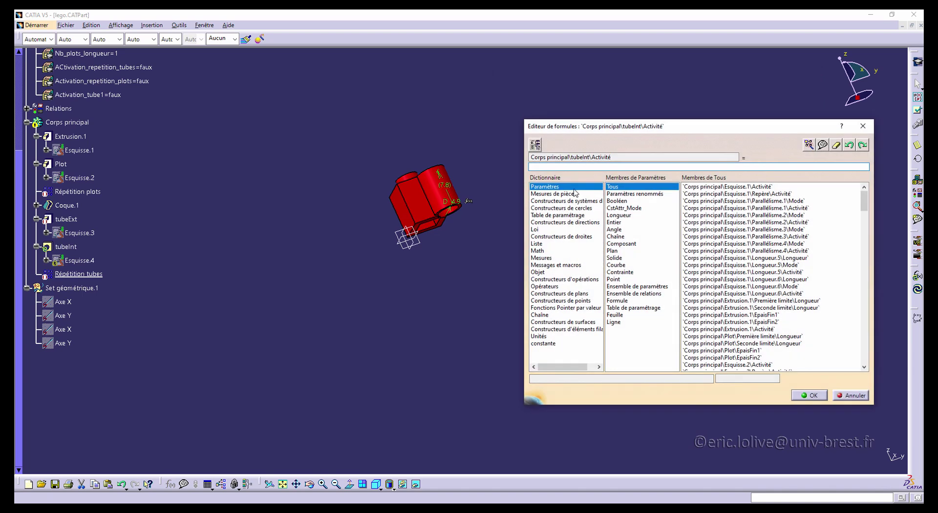
left_click(88, 94)
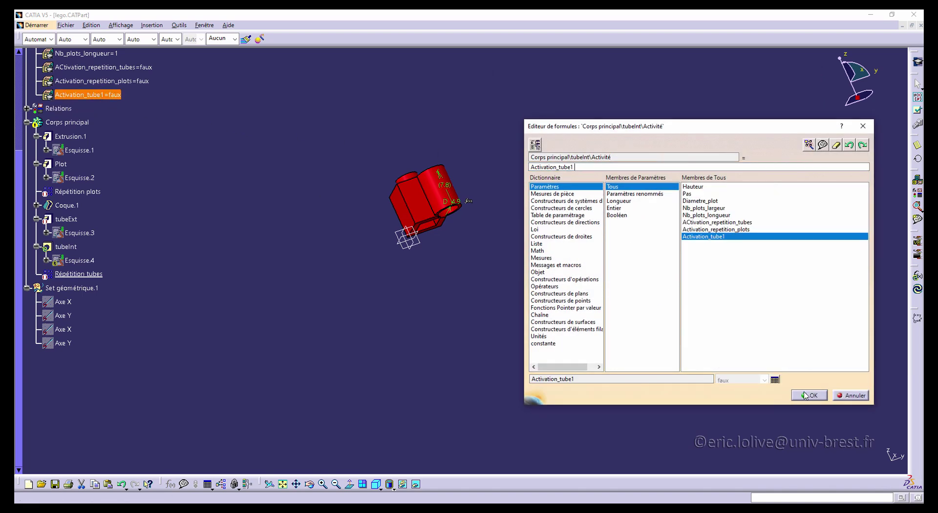
left_click(805, 395)
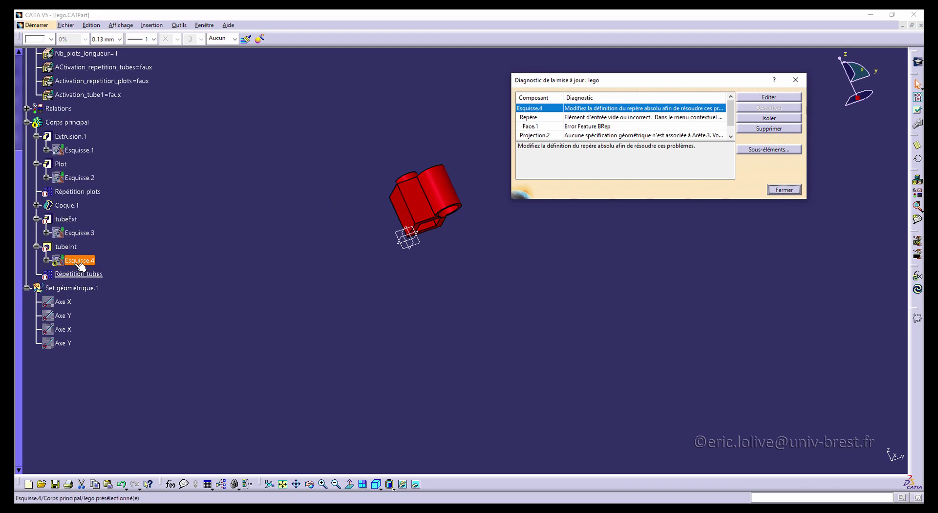
Drive the Activité parameter of Esquisse.4 under tubeInt with a formula equal to Activation_tube1.
left_click(170, 484)
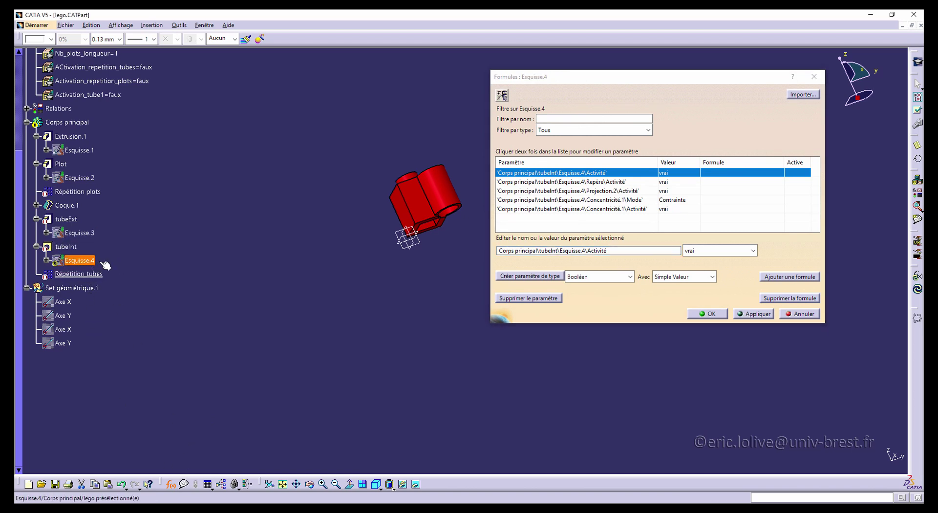
left_click(601, 174)
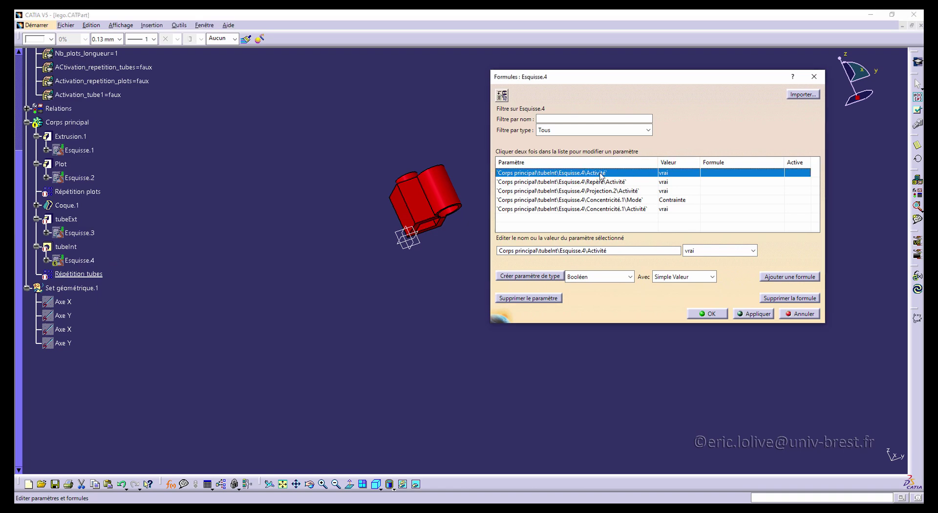
double_click(623, 174)
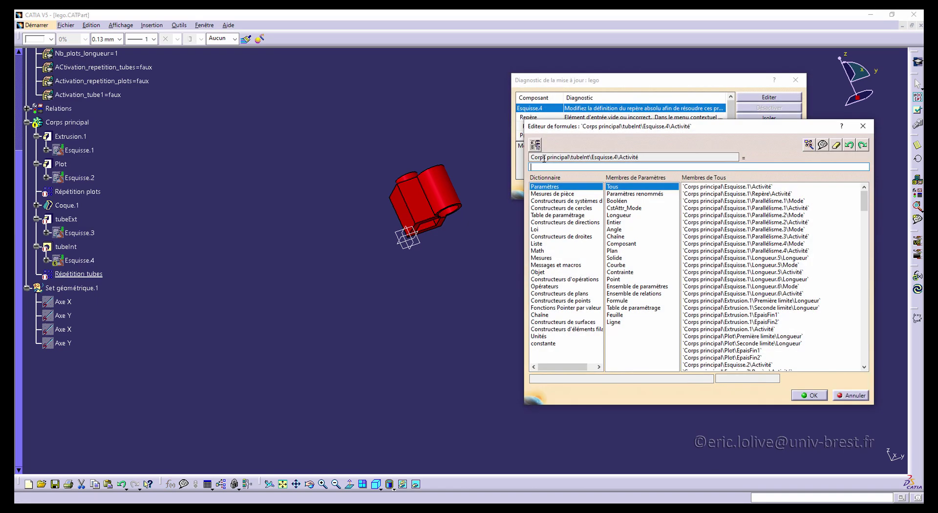
scroll(117, 119, "up", 1)
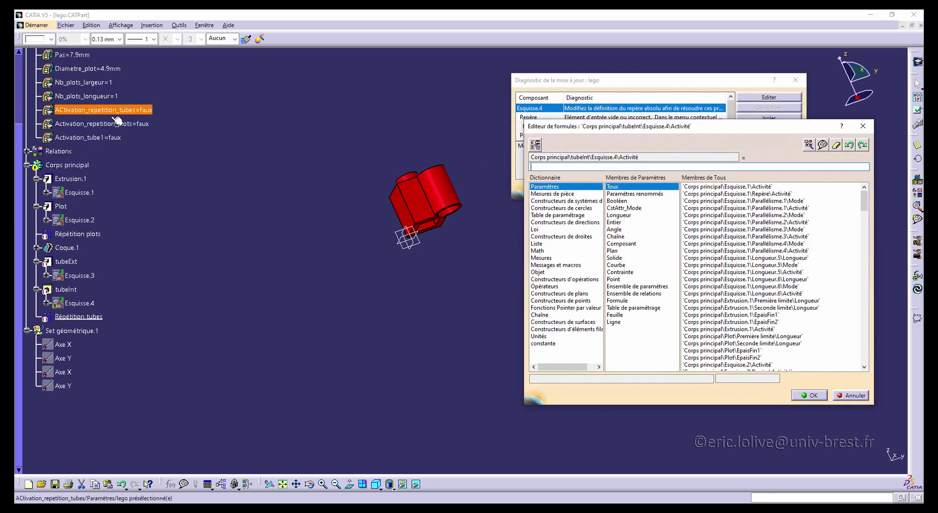
left_click(90, 138)
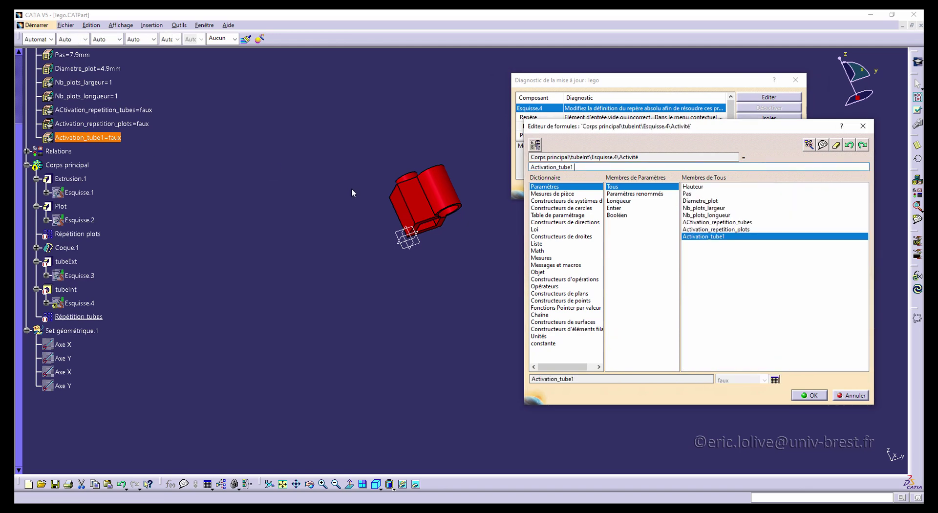
left_click(812, 396)
Open the lego design table from the Relations branch and apply configuration 10 (9.6 mm high, 1 by 2 plots).
scroll(317, 302, "up", 4)
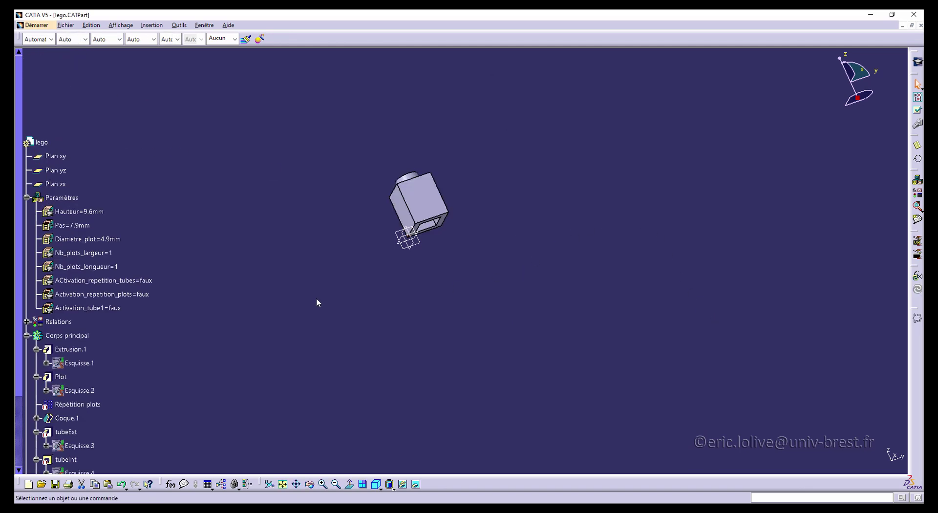
scroll(344, 298, "down", 4)
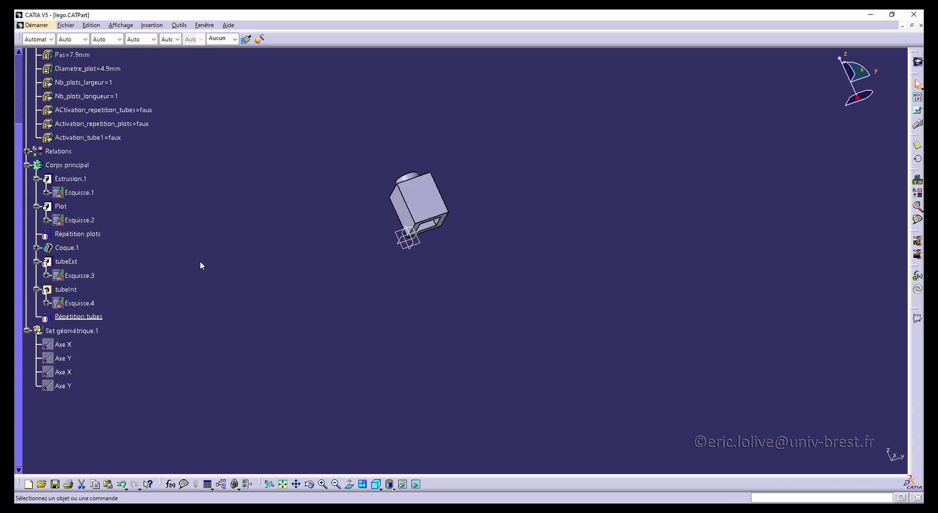
left_click(27, 151)
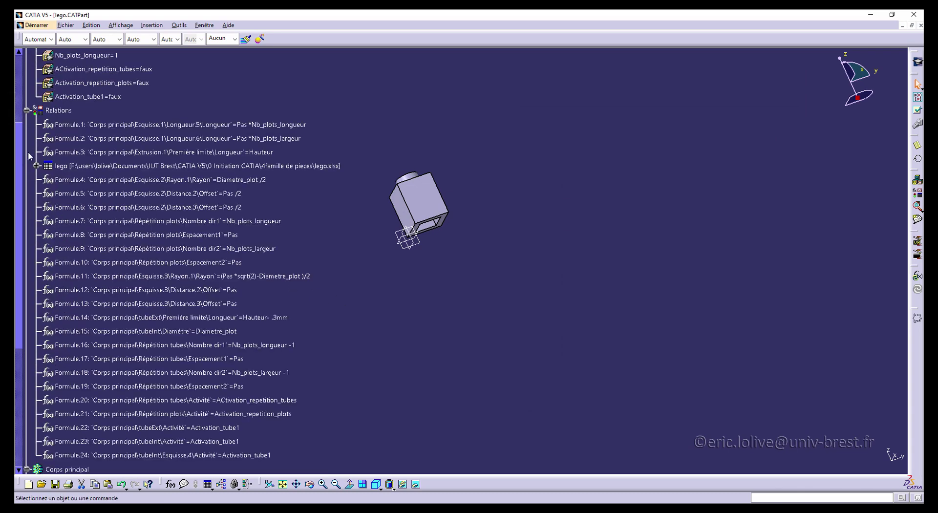
double_click(160, 169)
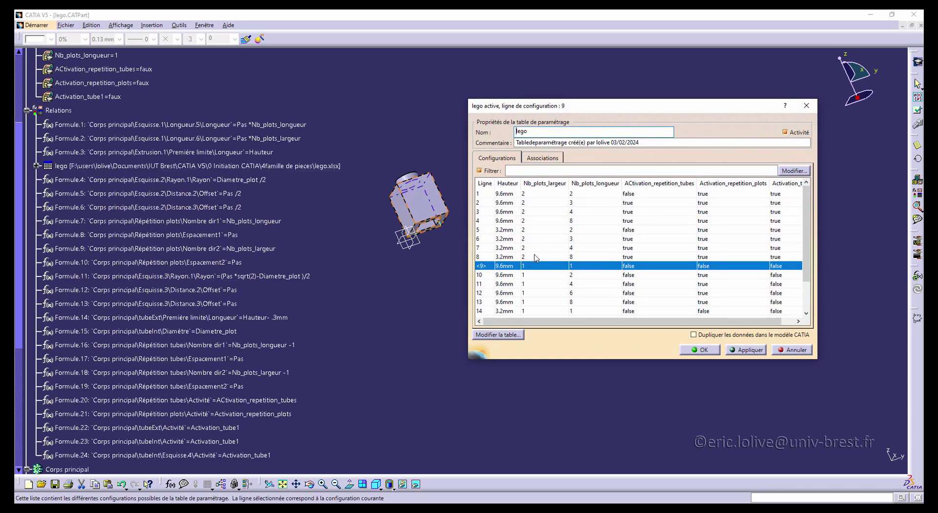
left_click(538, 275)
left_click(746, 350)
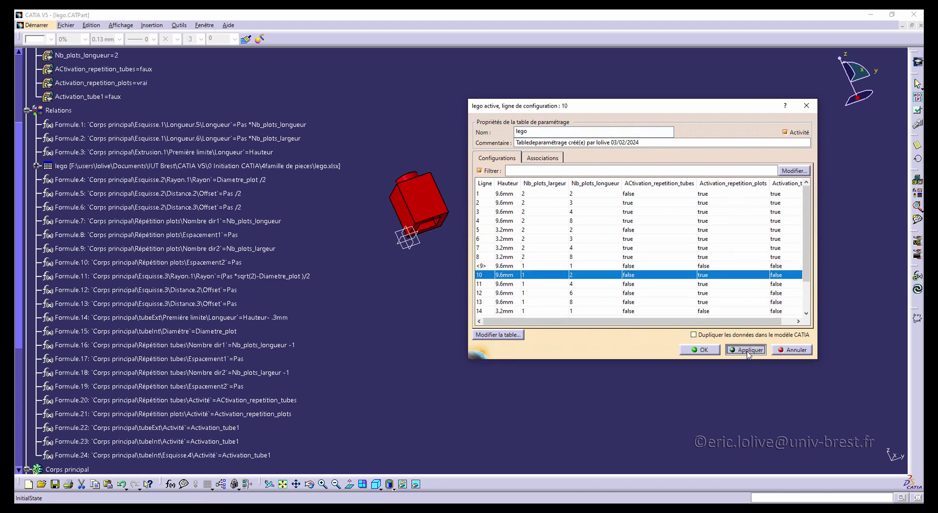
Apply configuration 5 (3.2 mm high, 2 by 2 plots) and inspect the central tube on the brick's underside.
left_click(568, 230)
left_click(747, 350)
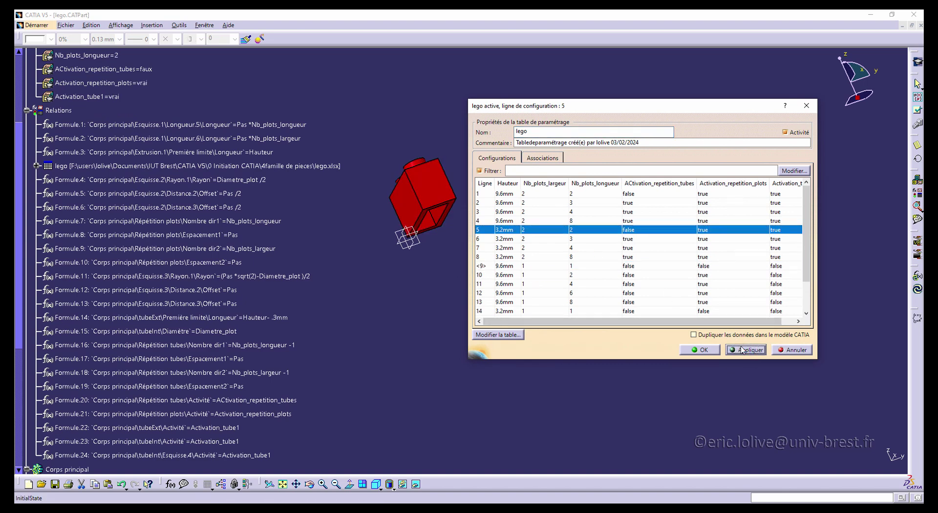
middle_click_drag(363, 227, 459, 259)
Switch the brick back to configuration 10 and inspect both its underside and its studs.
left_click(545, 275)
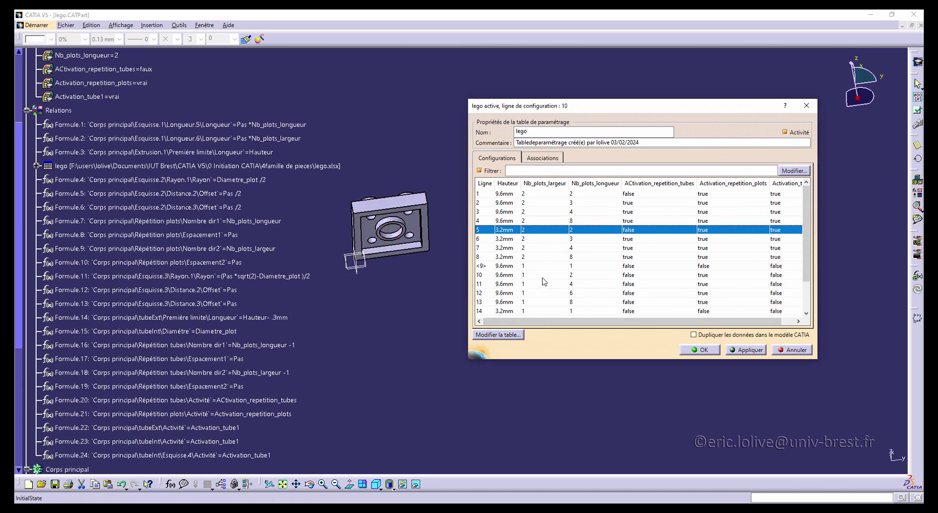
left_click(746, 350)
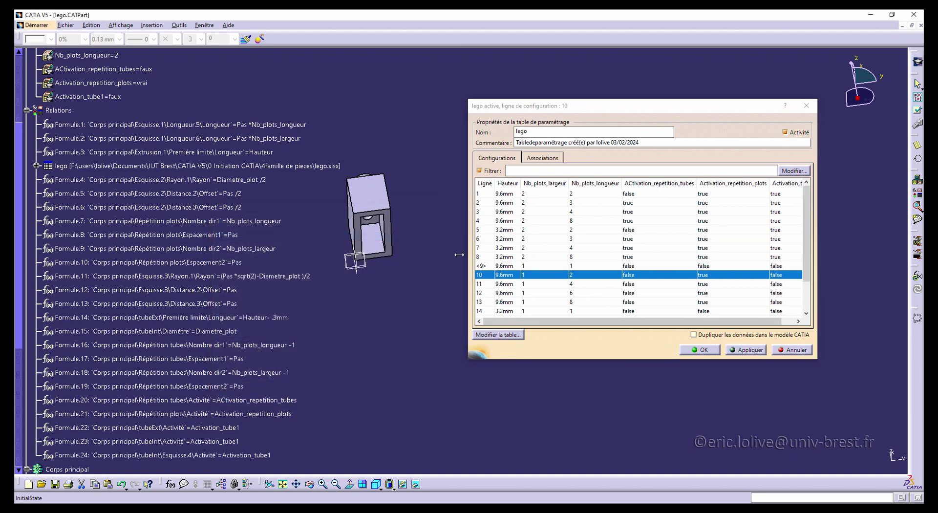
middle_click_drag(337, 170, 386, 323)
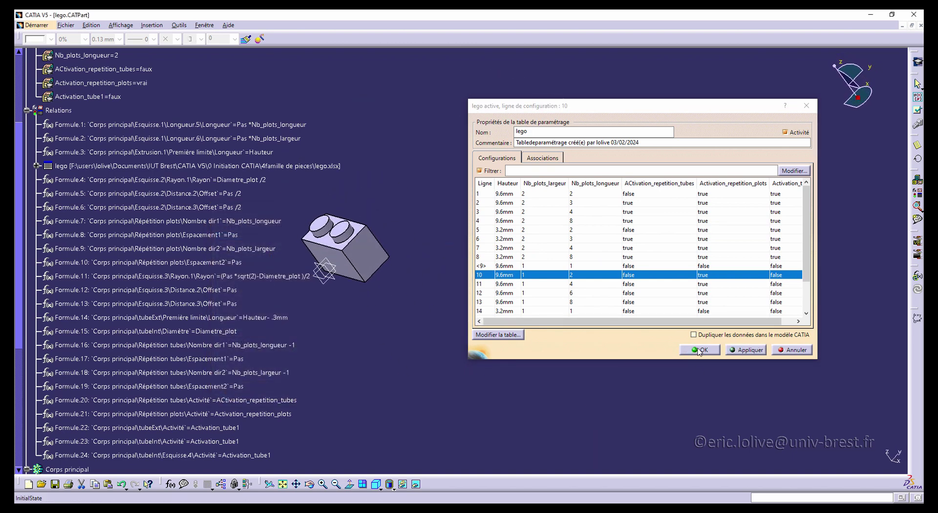
Apply configuration 4 (9.6 mm high, 2 by 8 plots) from the lego design table.
scroll(556, 253, "down", 1)
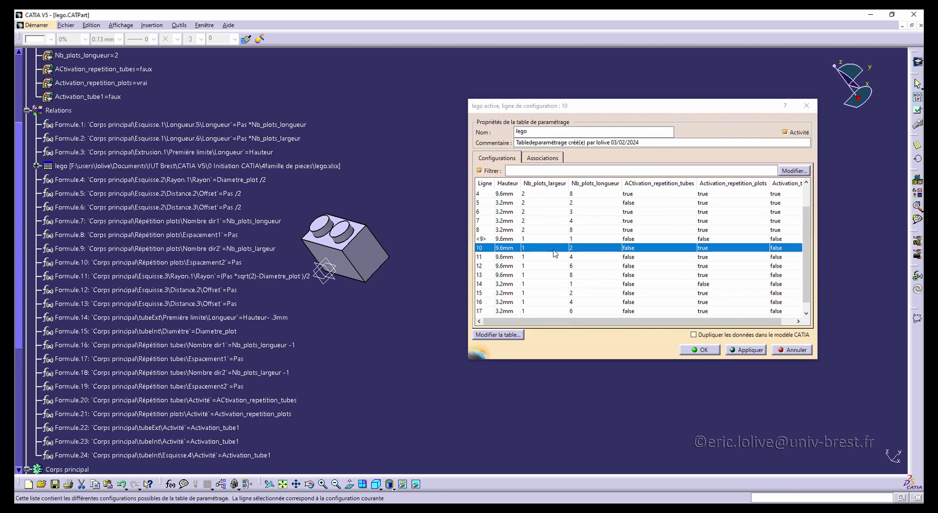
left_click(537, 230)
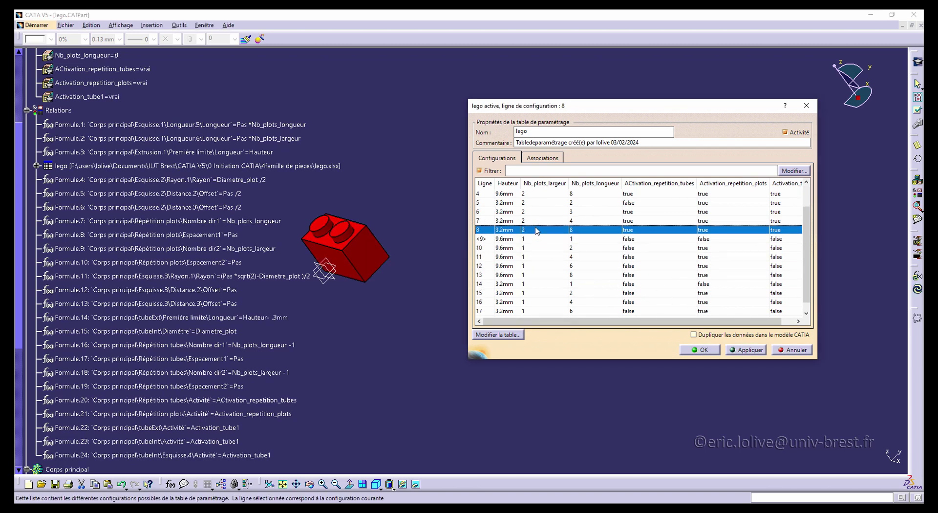
left_click(546, 194)
left_click(744, 350)
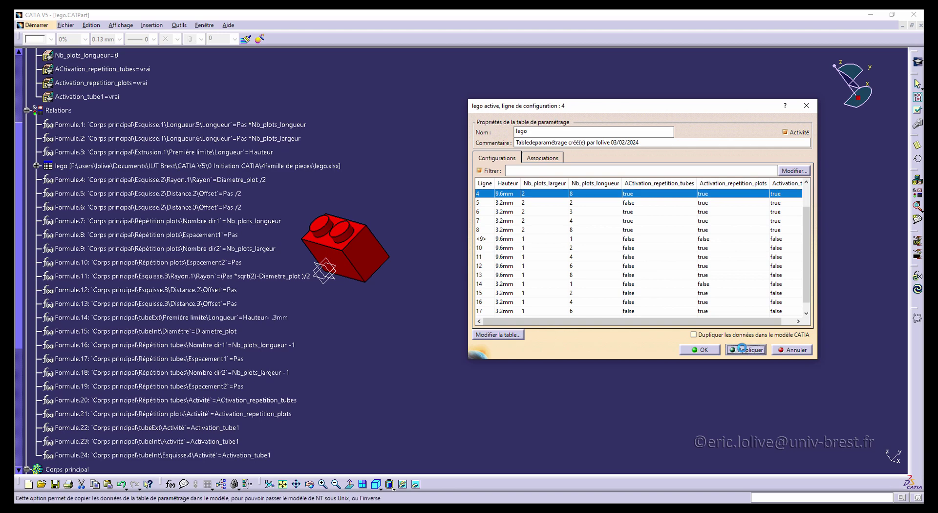
left_click(700, 350)
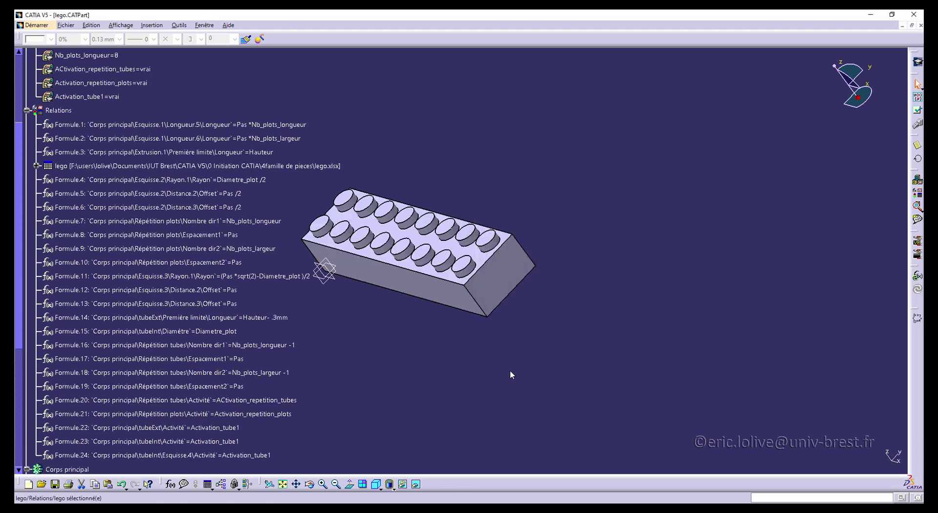
Save the lego part.
scroll(315, 383, "down", 6)
scroll(247, 396, "down", 3)
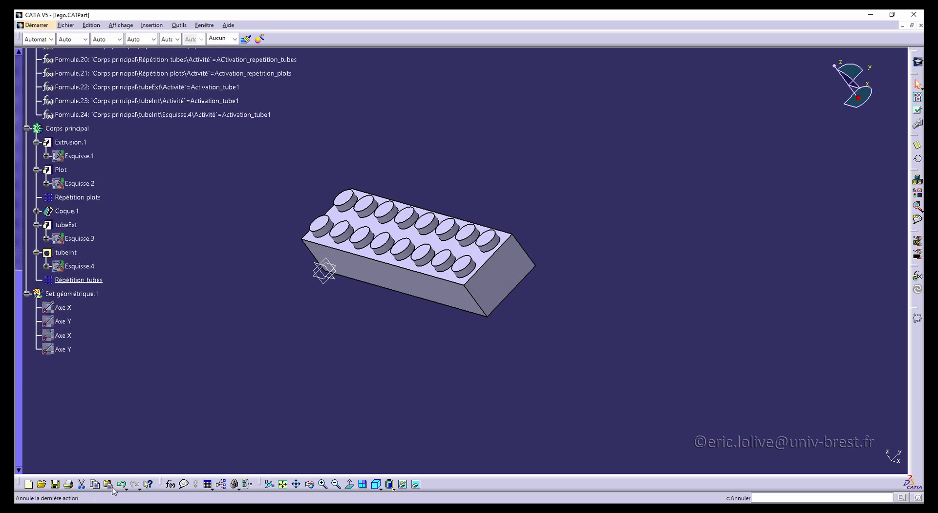
left_click(54, 484)
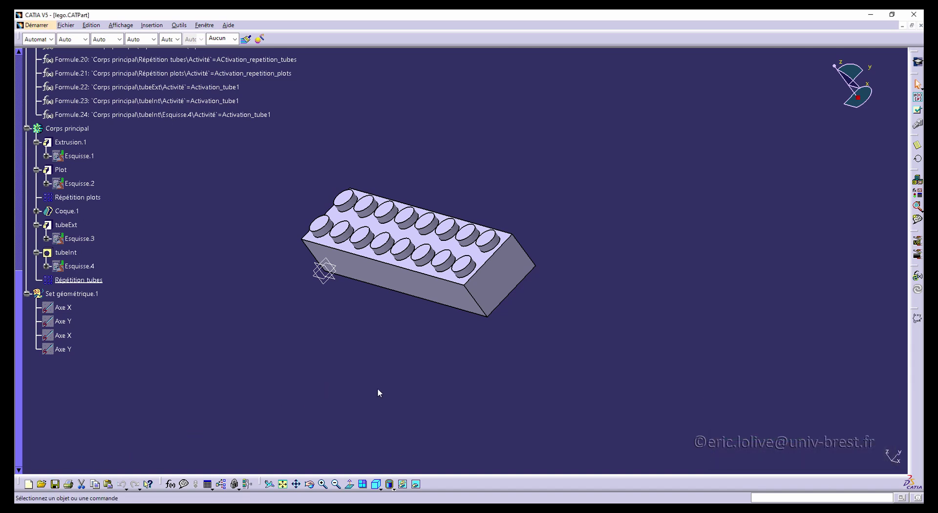
Switch the lego design table to configuration 3 (9.6 mm high, 2 by 4 plots) and inspect the tubes on the brick's underside.
scroll(171, 127, "up", 4)
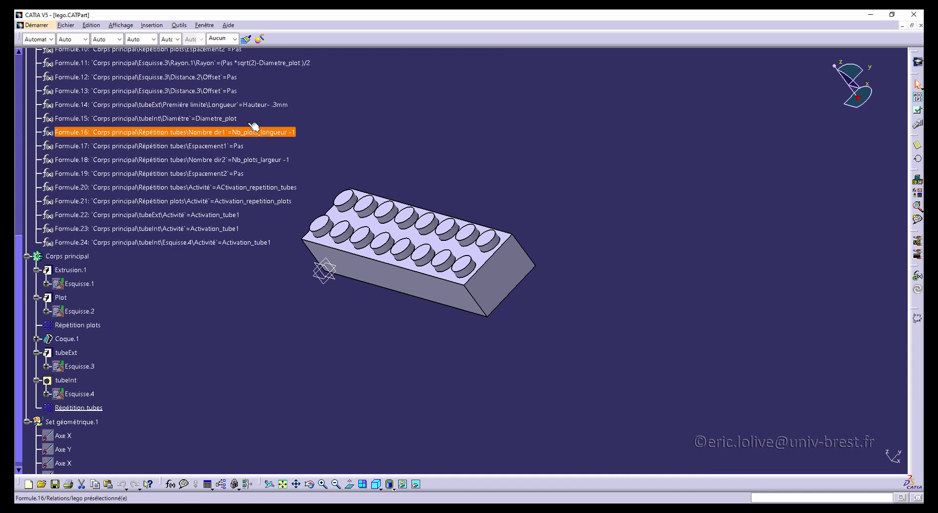
scroll(230, 123, "up", 4)
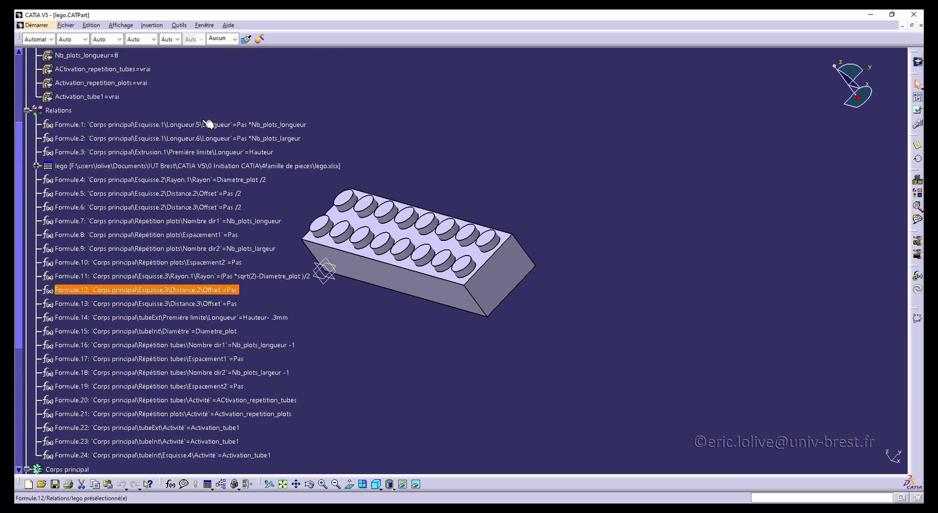
double_click(186, 168)
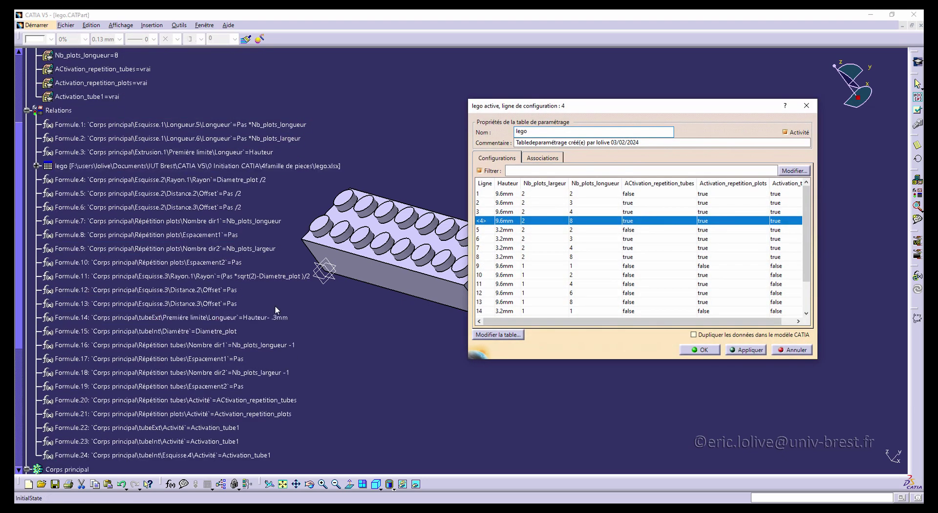
left_click(553, 212)
left_click(700, 350)
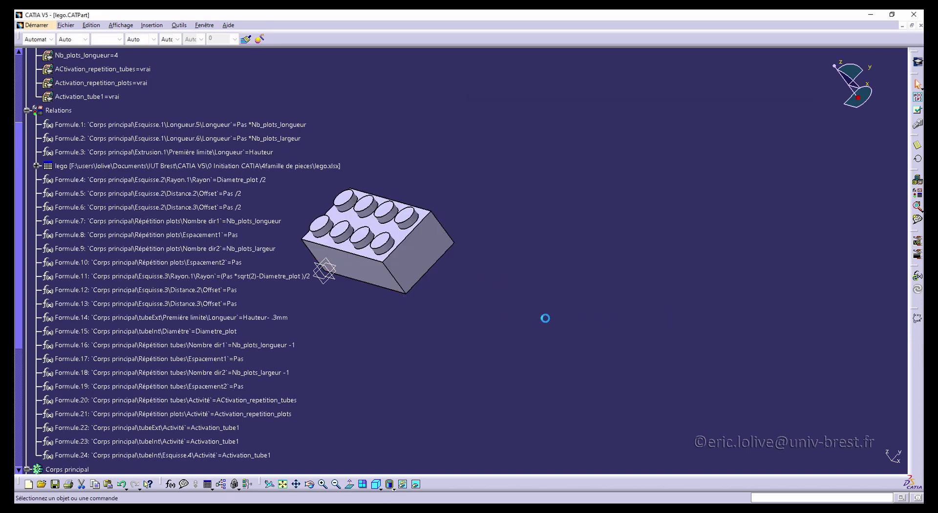
middle_click_drag(356, 312, 370, 162)
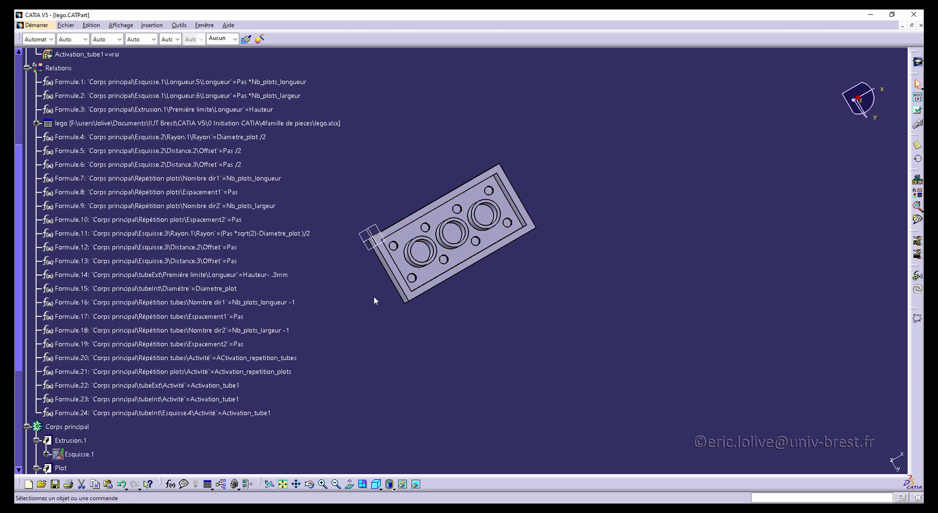
scroll(293, 310, "down", 9)
Start a sketch on the brick's top face in Part Design and draw a circle of about 3.5 mm radius.
middle_click_drag(388, 184, 493, 325)
double_click(436, 267)
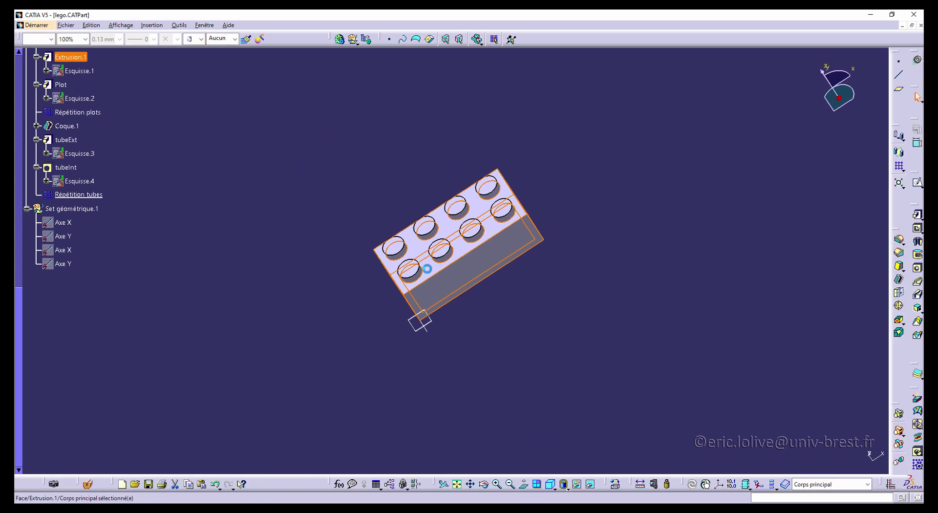
left_click(427, 268)
left_click(918, 182)
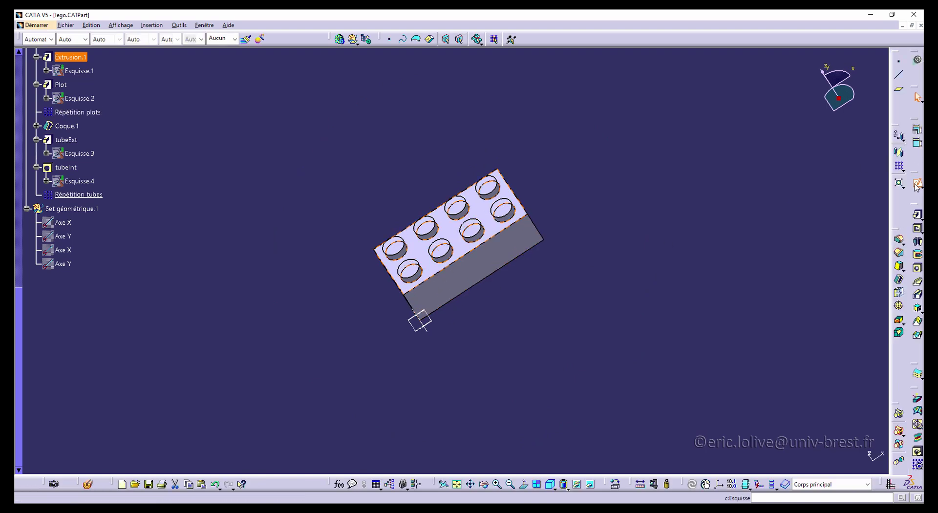
left_click(918, 262)
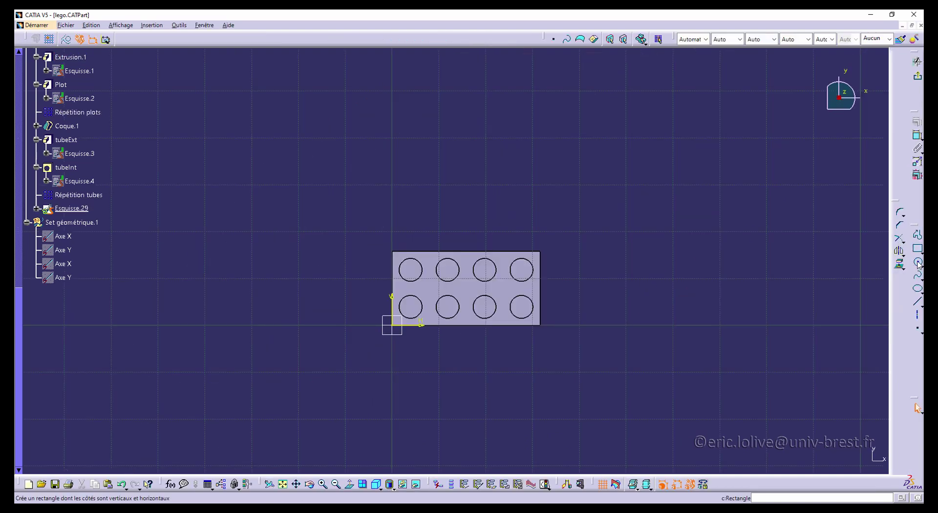
left_click(484, 199)
left_click(500, 206)
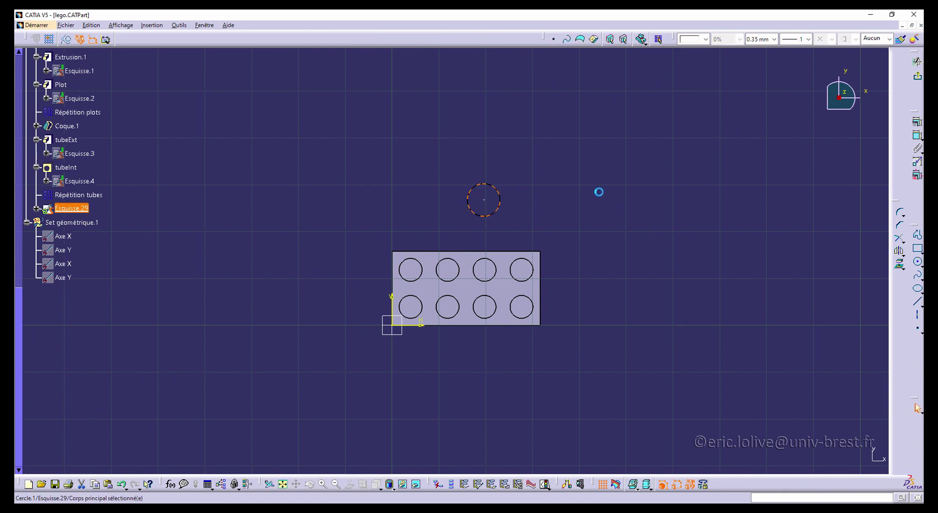
Dimension the circle's radius and the distances of its centre from the horizontal and vertical sketch axes.
left_click(918, 135)
left_click(500, 200)
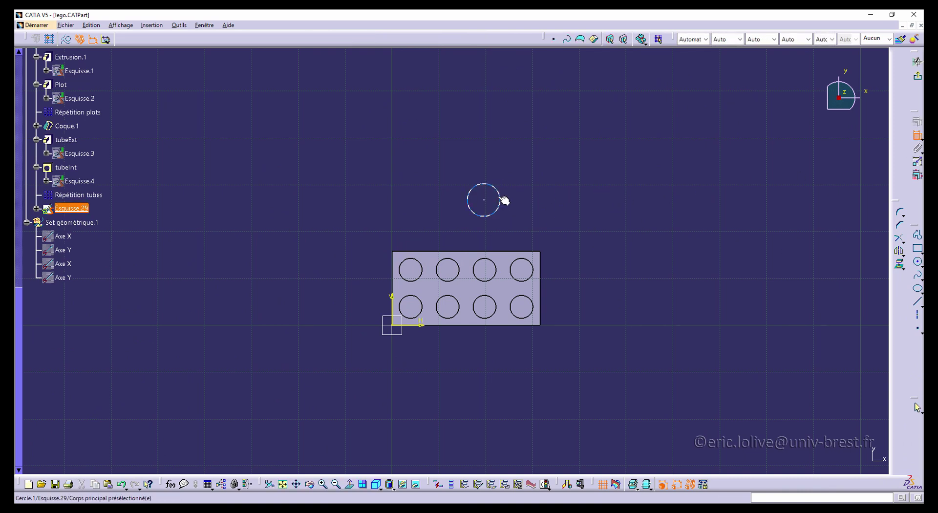
left_click(531, 166)
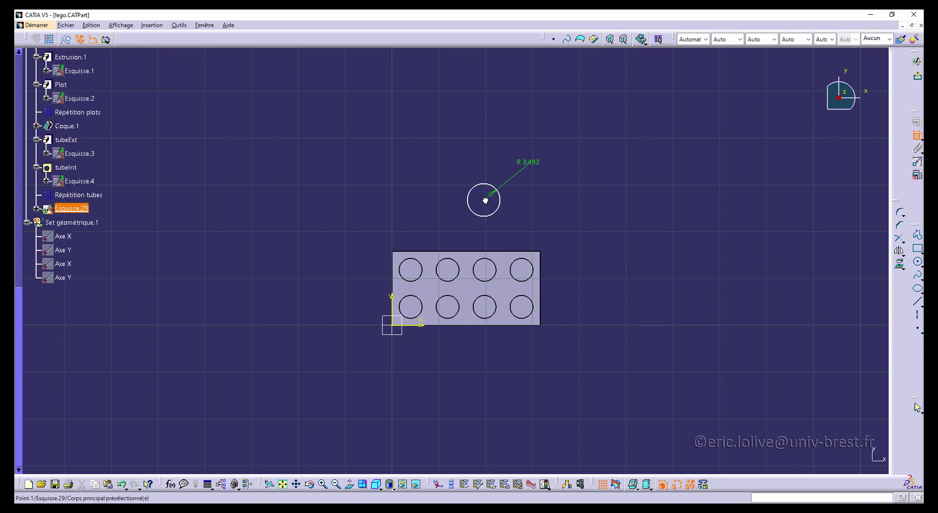
left_click(398, 325)
left_click(322, 256)
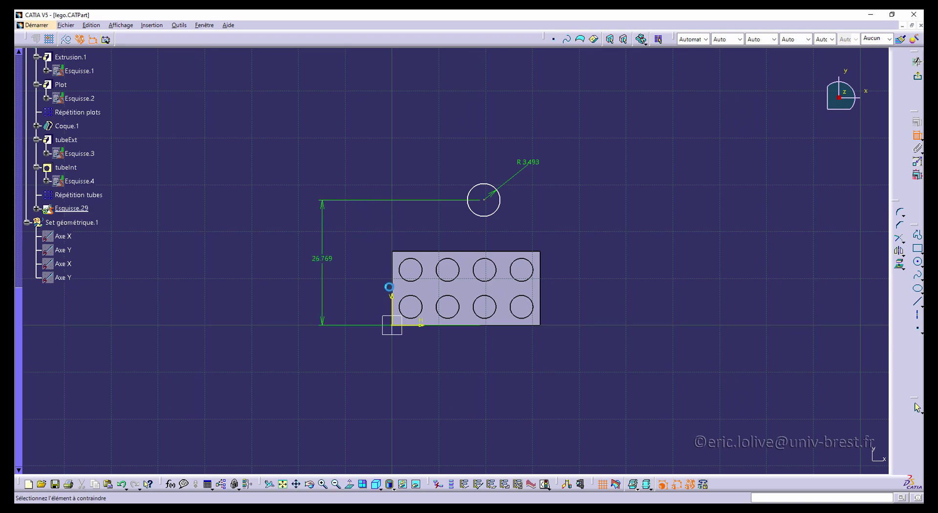
left_click(392, 323)
left_click(486, 199)
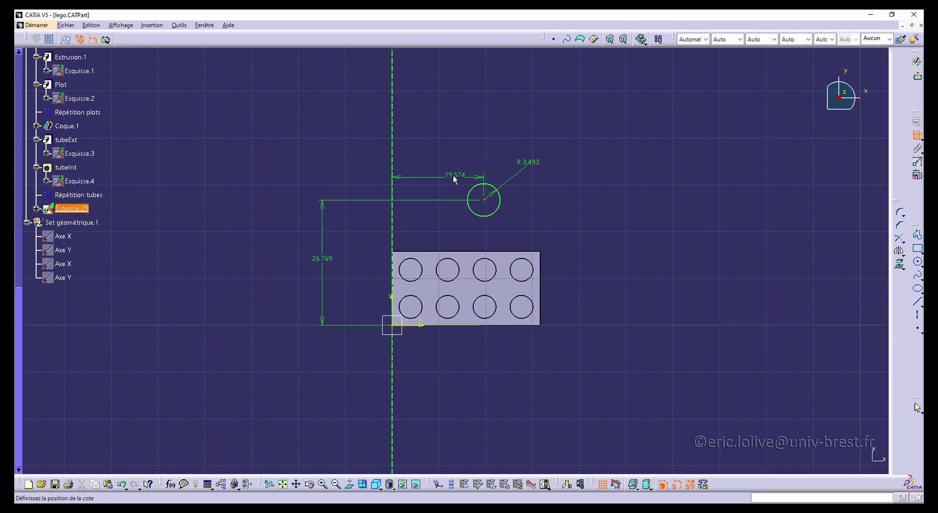
left_click(429, 153)
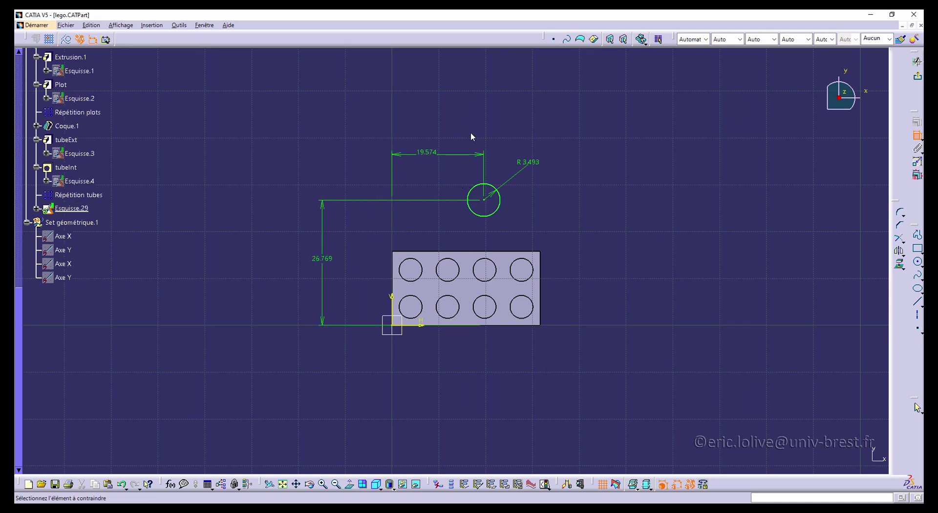
Try to drive the circle centre's distance from the vertical axis with a formula equal to Pas.
double_click(428, 152)
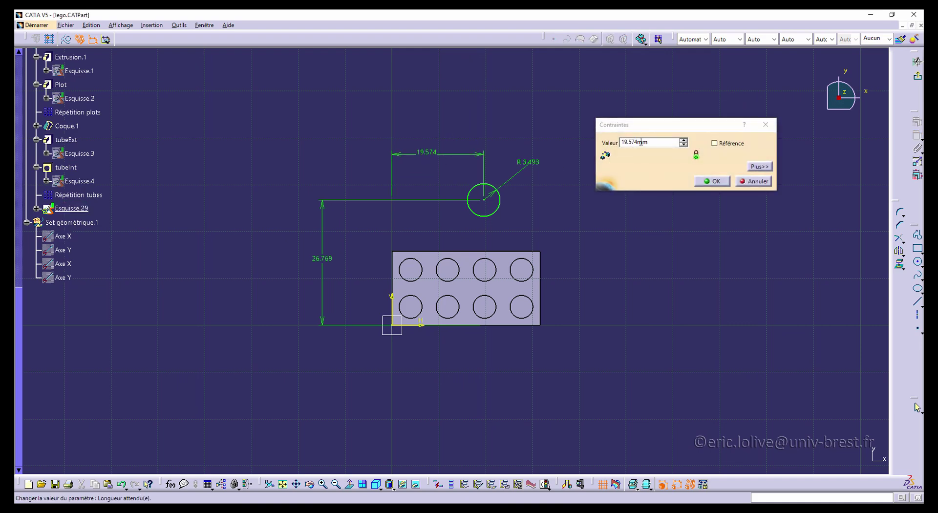
right_click(641, 142)
left_click(667, 148)
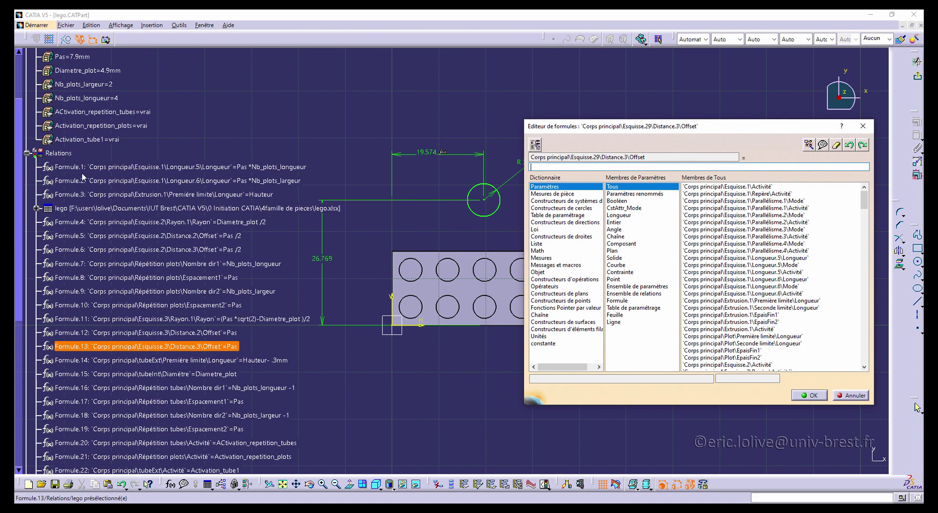
left_click(27, 153)
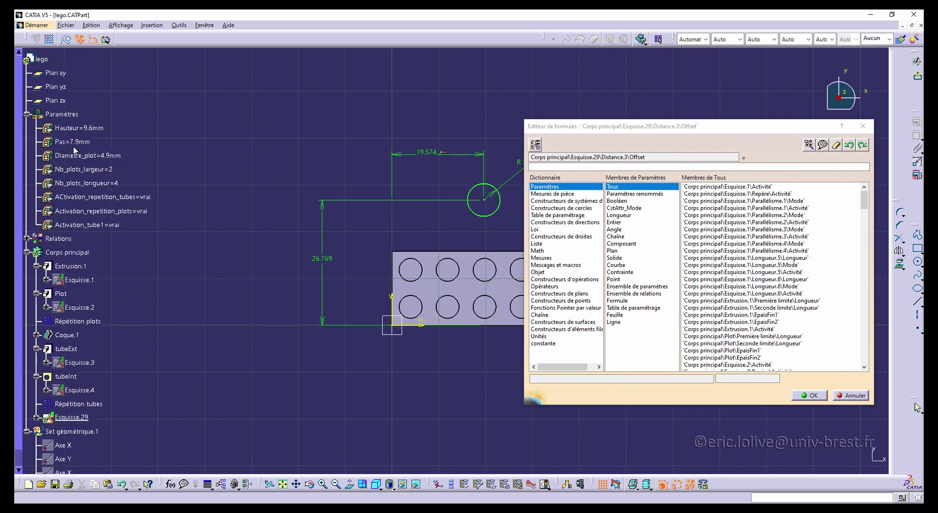
left_click(72, 142)
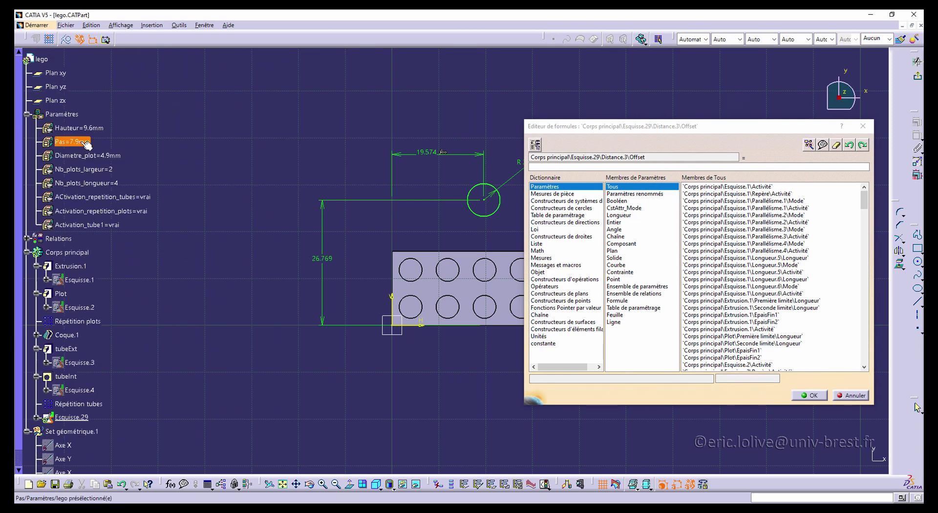
left_click(810, 395)
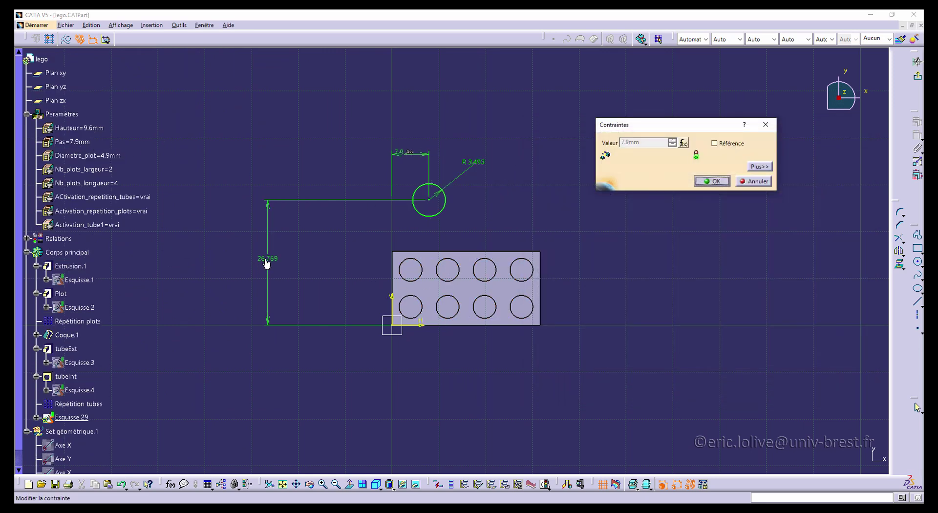
key("Return")
Drive the circle centre's distance from the horizontal axis with a formula equal to Pas.
double_click(323, 258)
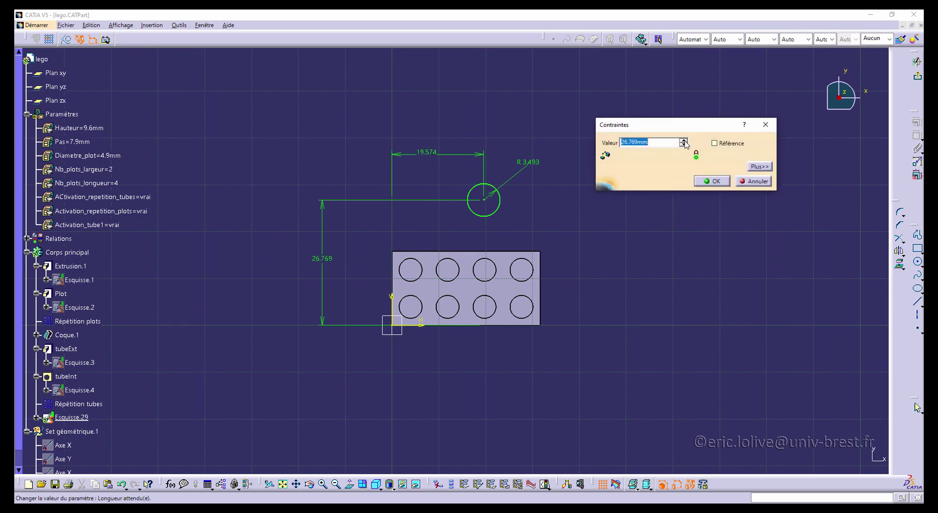
right_click(655, 142)
left_click(677, 148)
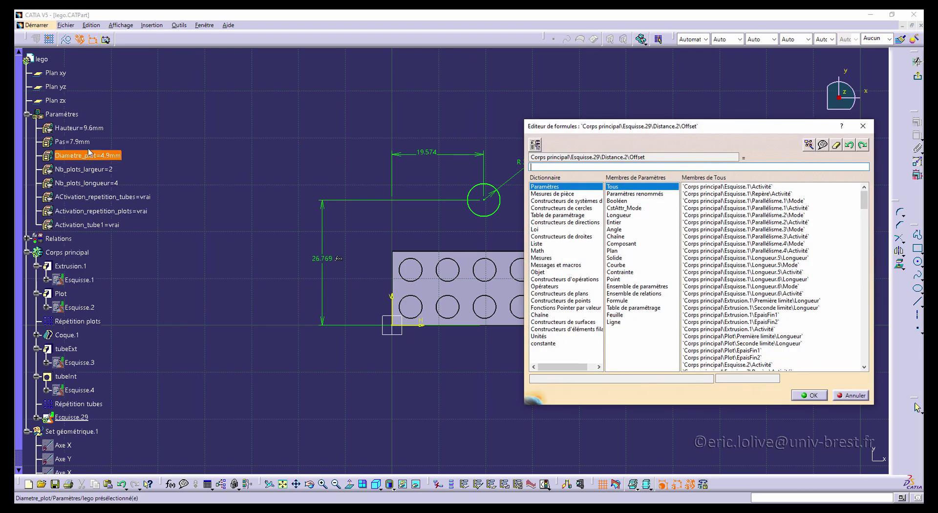
left_click(73, 142)
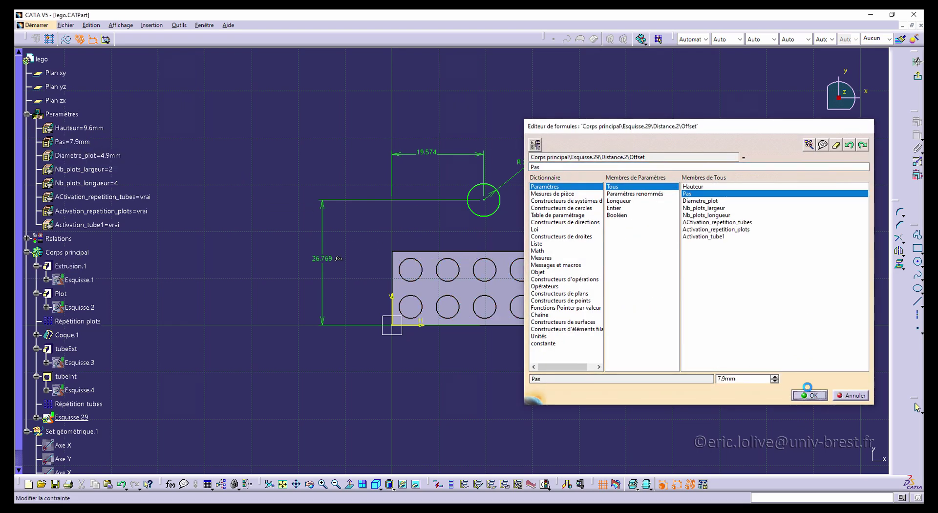
left_click(808, 392)
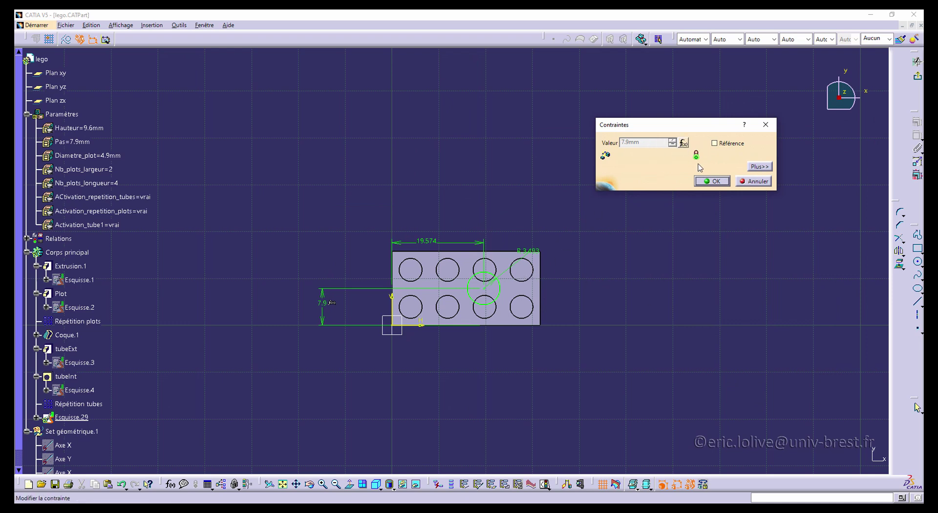
left_click(712, 180)
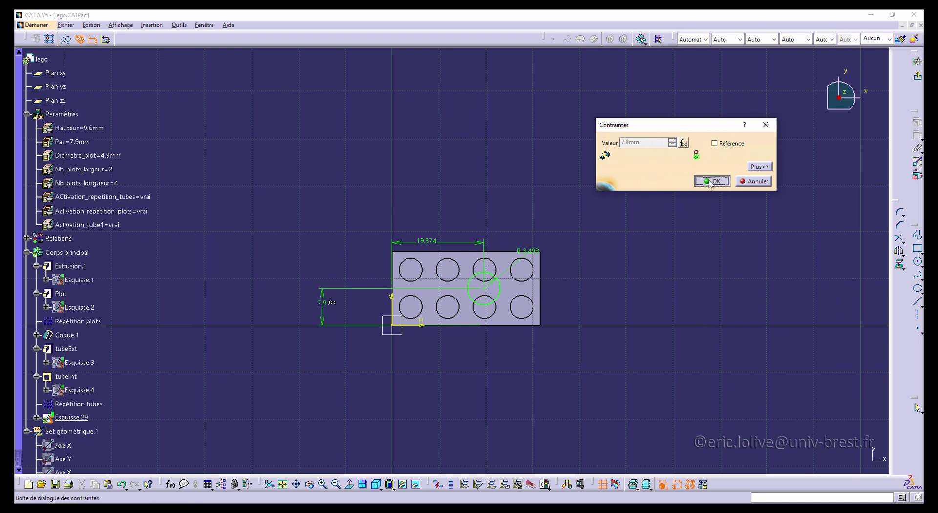
Drive the circle centre's distance from the vertical axis with a formula equal to Pas.
double_click(429, 243)
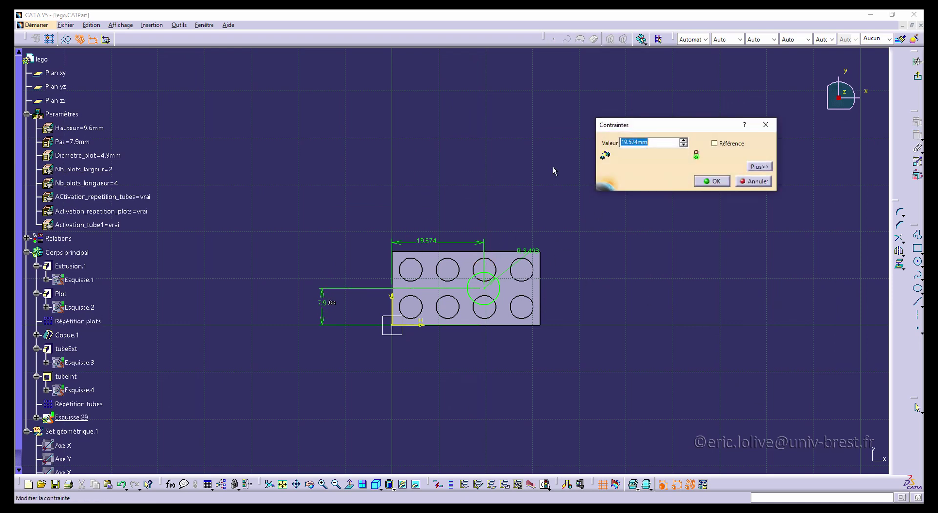
right_click(634, 141)
left_click(687, 150)
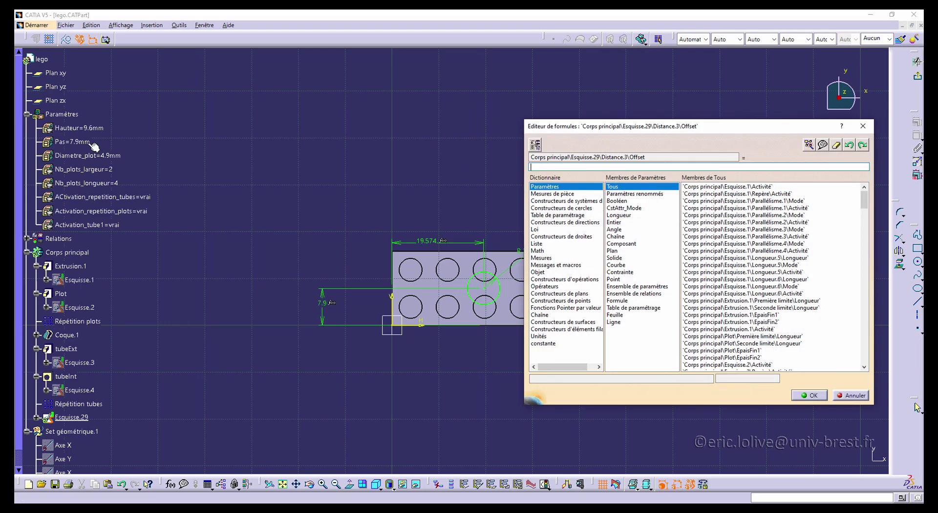
left_click(78, 142)
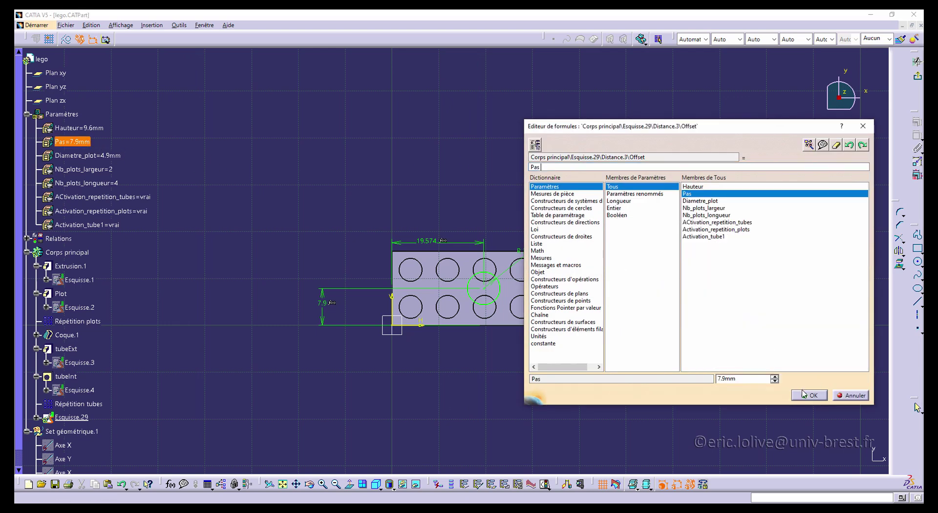
left_click(807, 395)
left_click(713, 180)
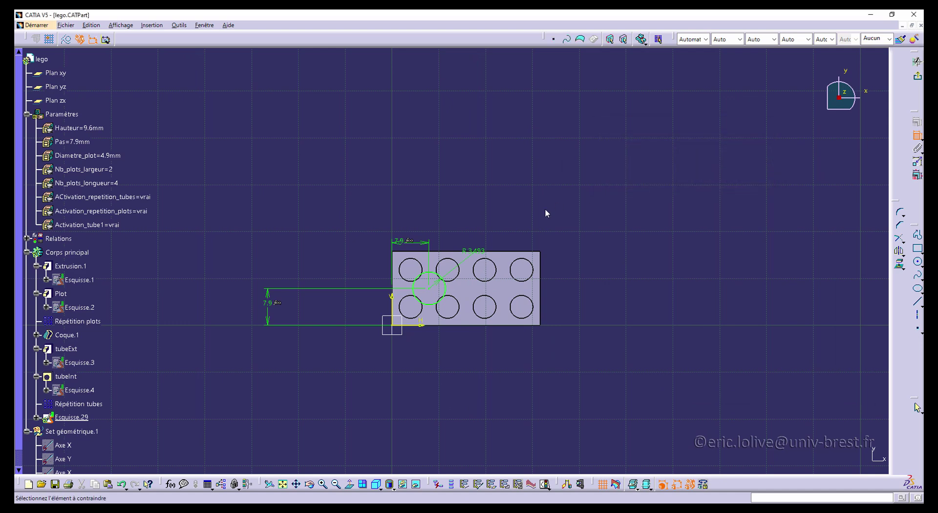
Drive the circle's radius with the formula (Pas -Diametre_plot)/2.
double_click(475, 255)
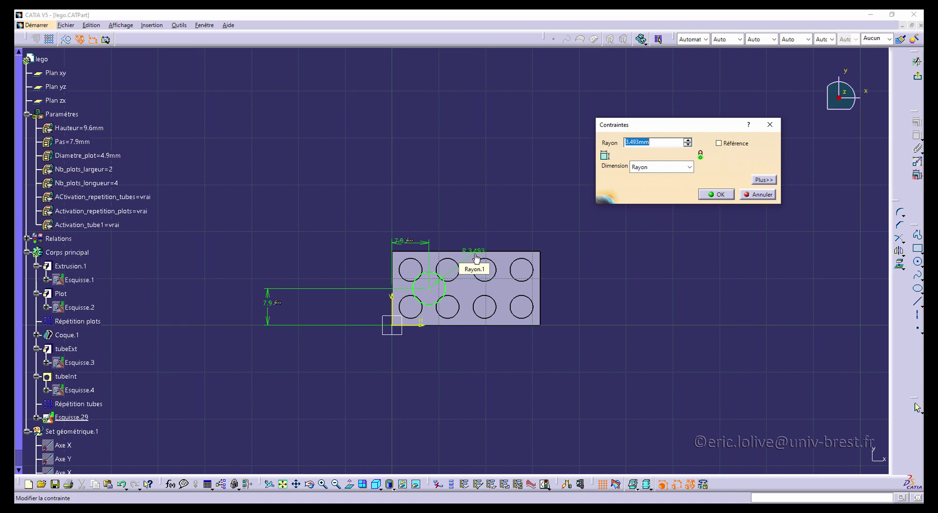
right_click(655, 142)
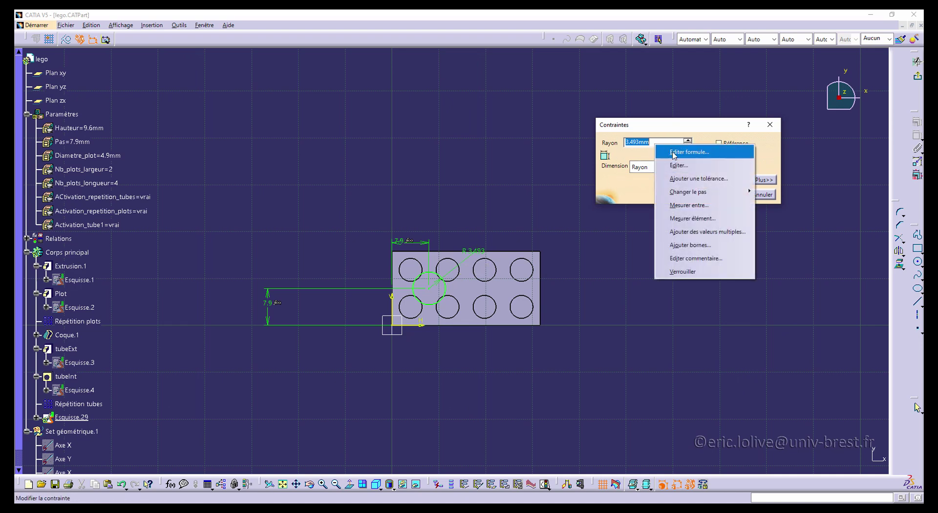
left_click(674, 153)
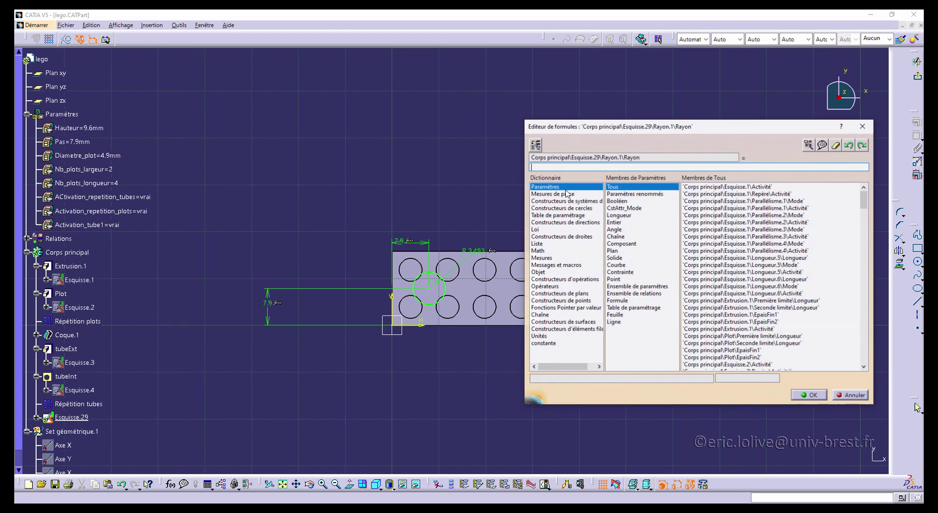
left_click(556, 168)
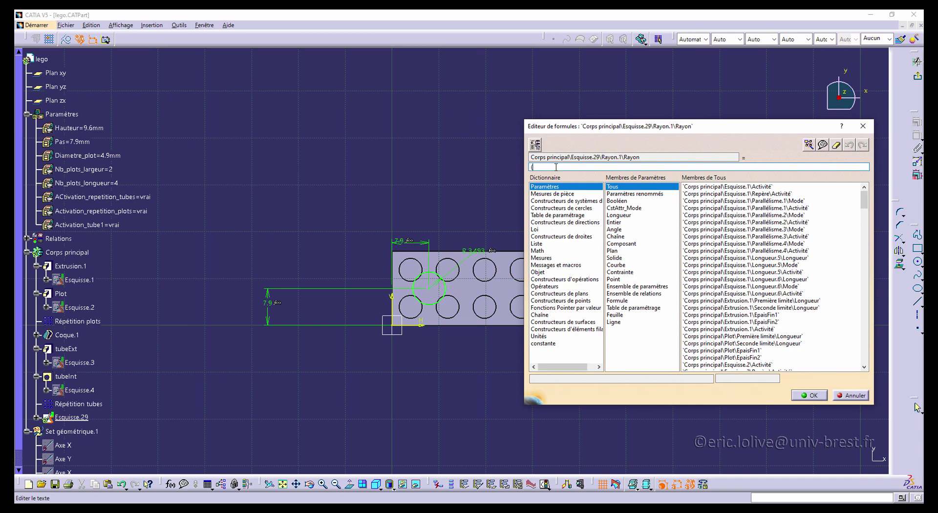
left_click(73, 141)
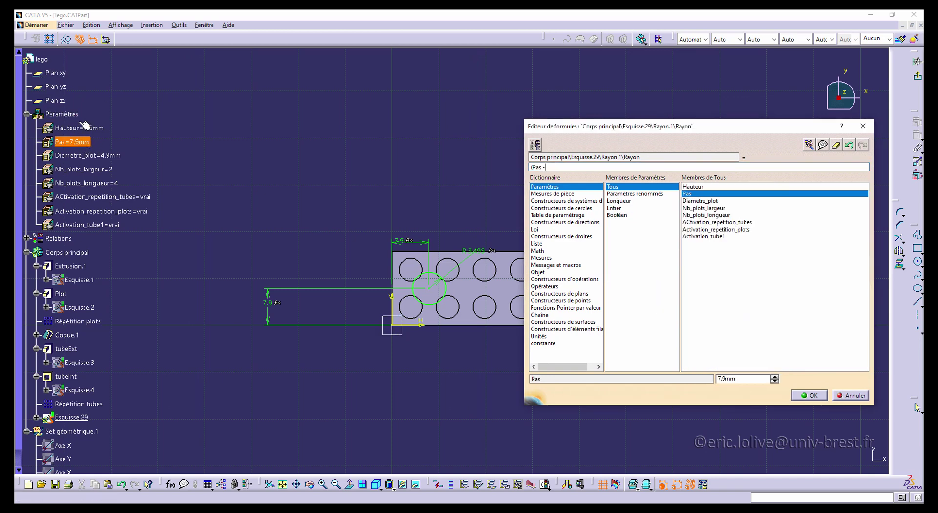
type("-")
left_click(86, 156)
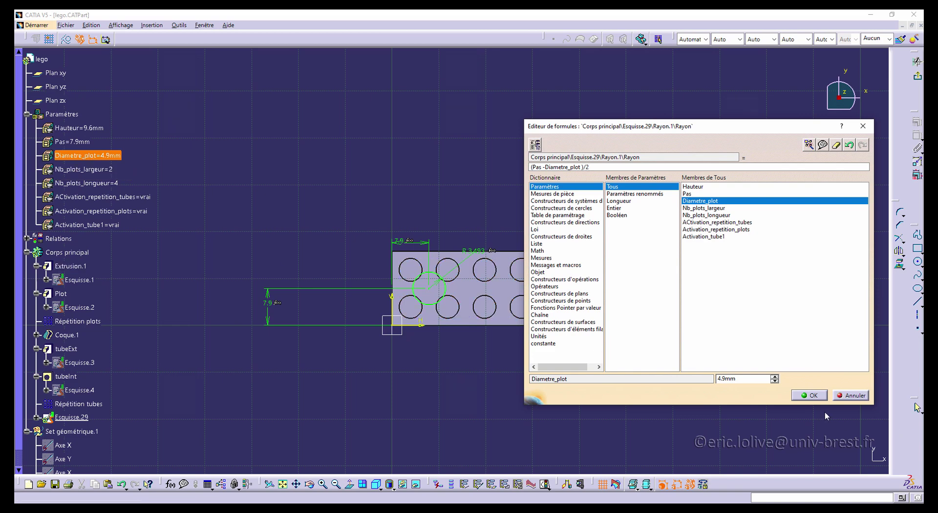
left_click(820, 397)
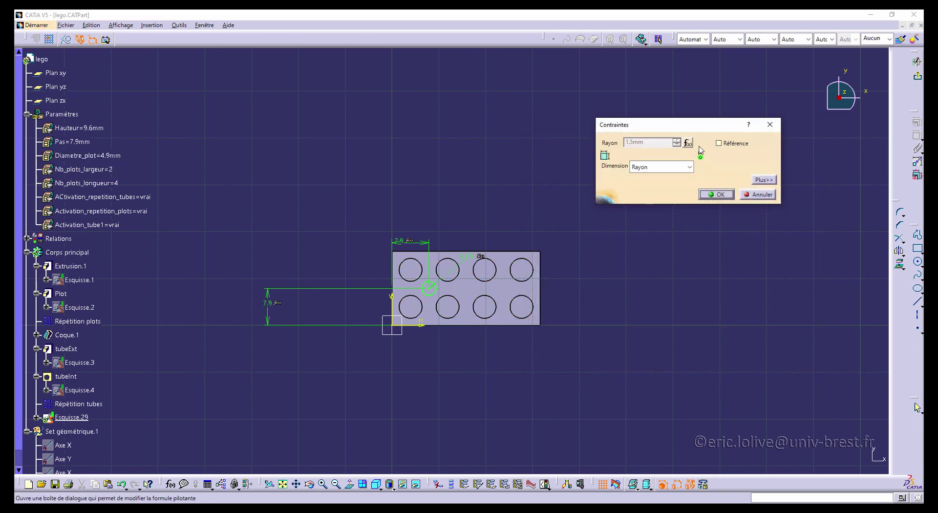
left_click(719, 195)
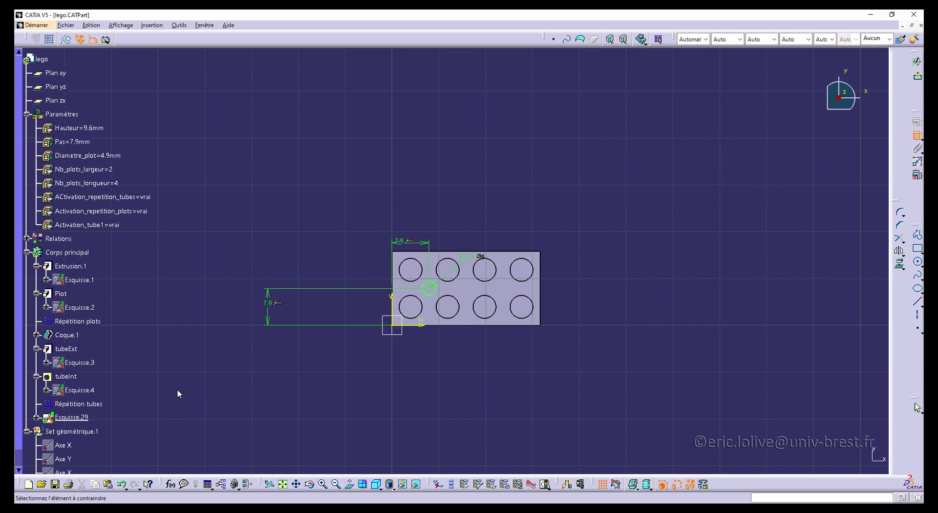
Change the formula for the circle centre's distance from the horizontal axis to Pas/2 and exit the sketch.
double_click(269, 306)
right_click(680, 141)
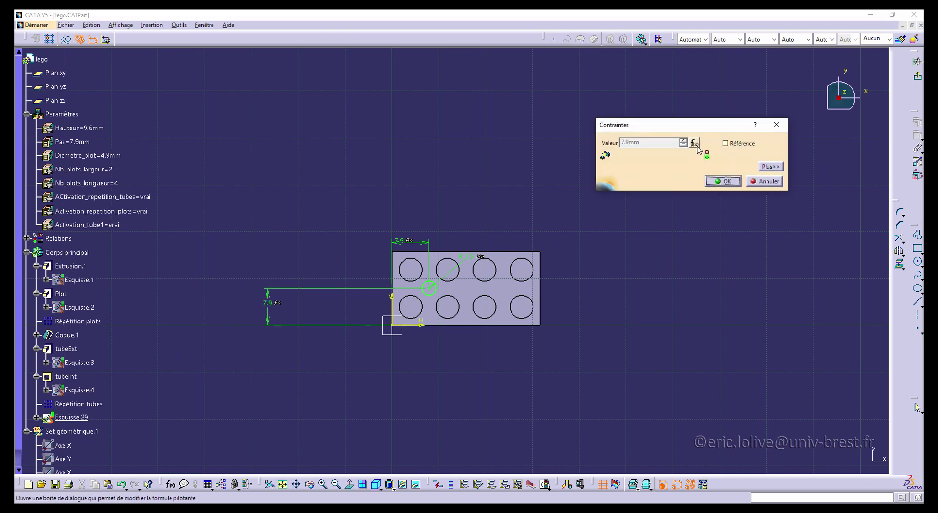
left_click(683, 150)
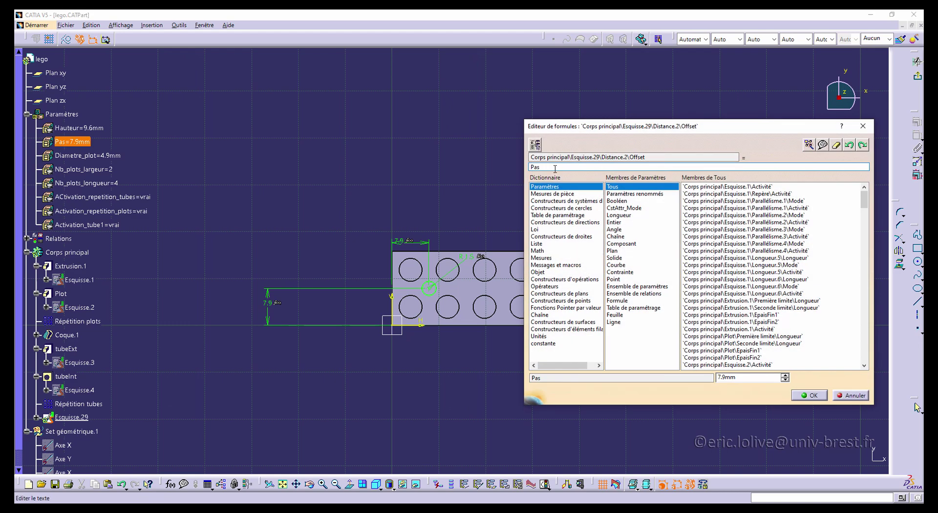
type("/2")
key("Return")
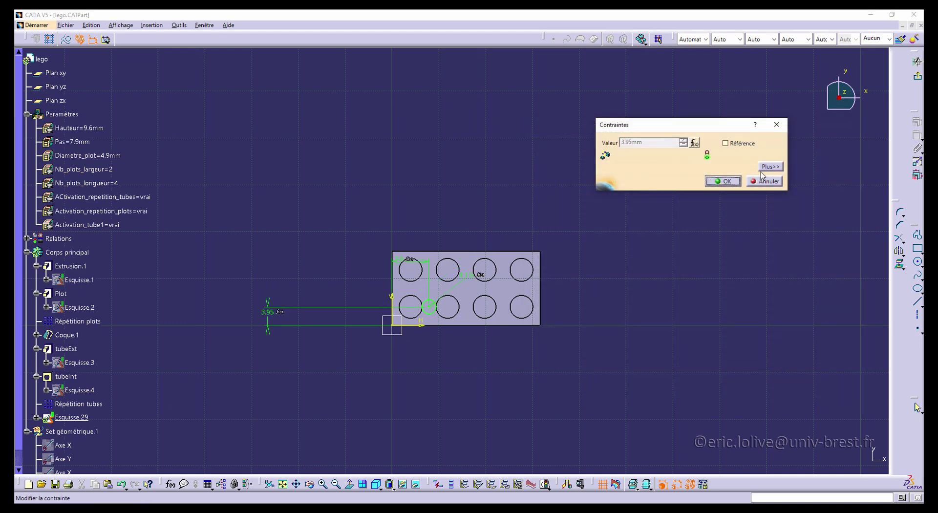
left_click(727, 182)
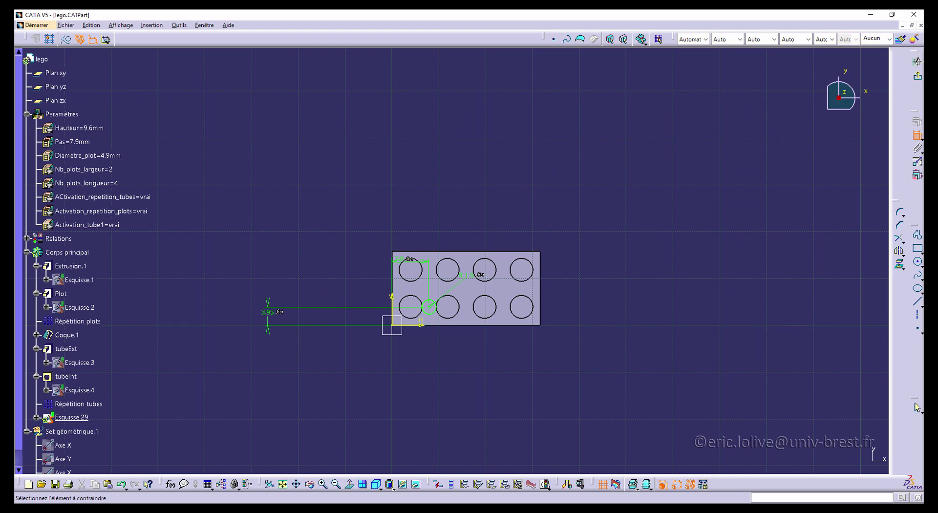
left_click(918, 75)
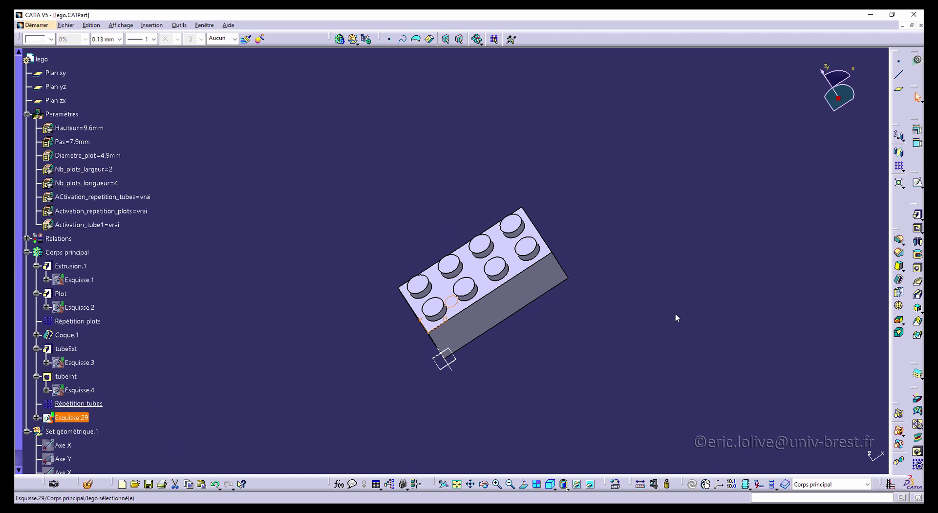
Extrude the circle sketch into the brick with its length driven by the formula Hauteur -.3mm.
left_click(918, 214)
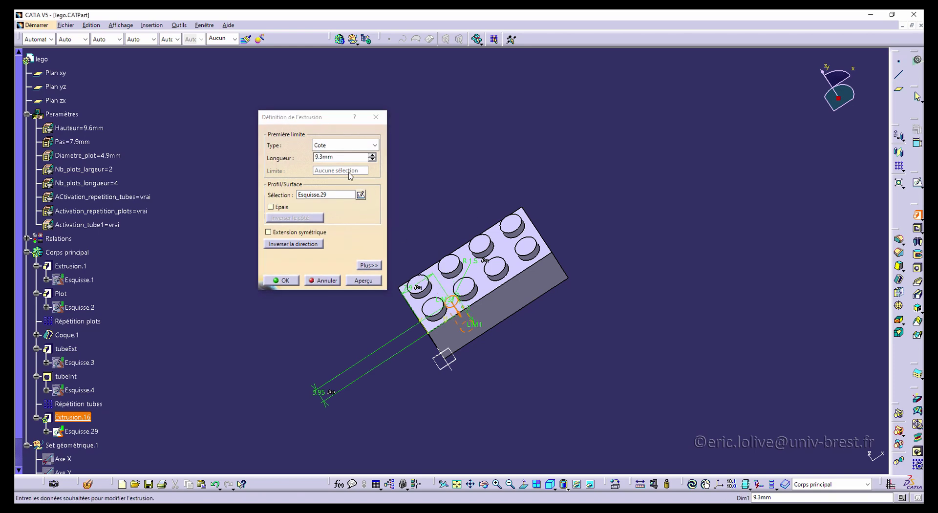
right_click(329, 157)
left_click(364, 166)
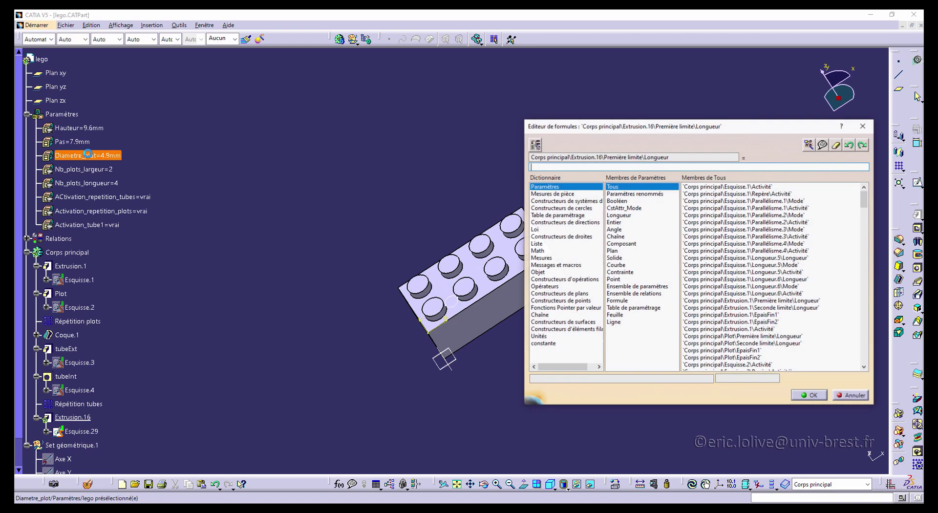
left_click(79, 127)
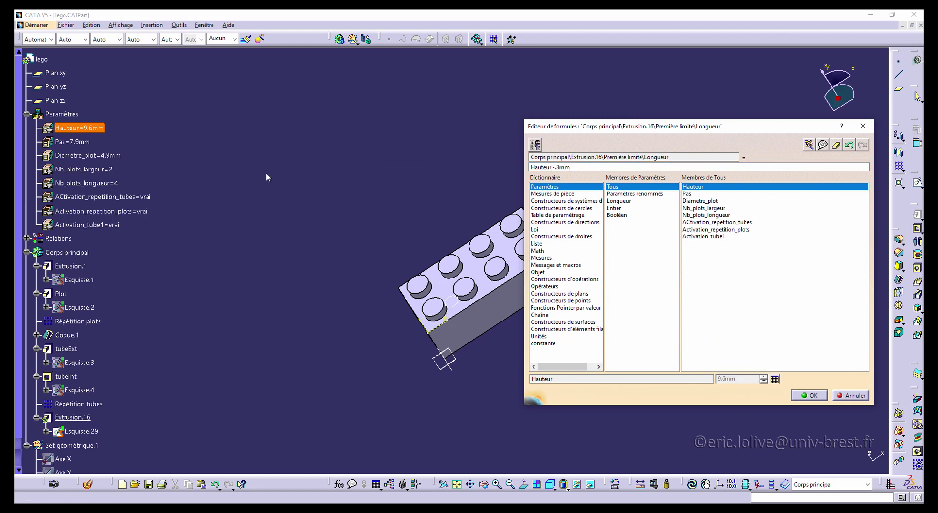
key("Return")
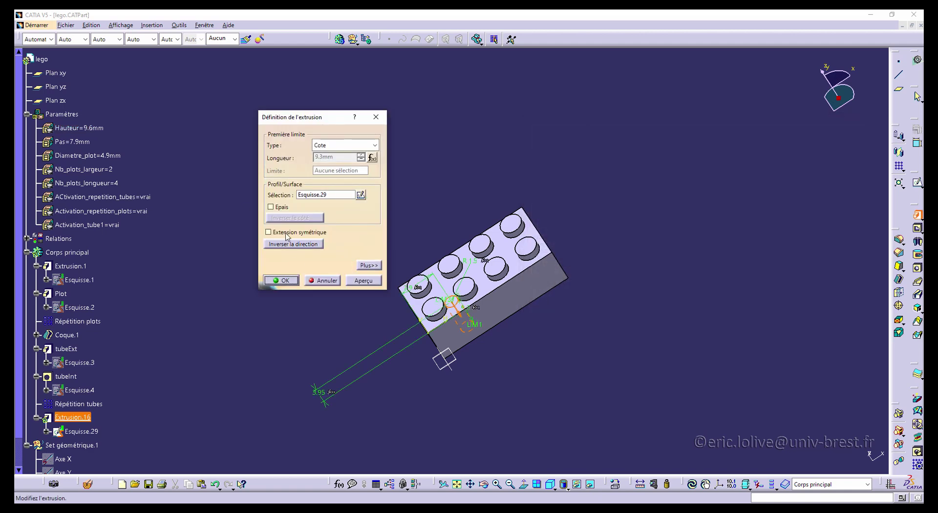
left_click(293, 281)
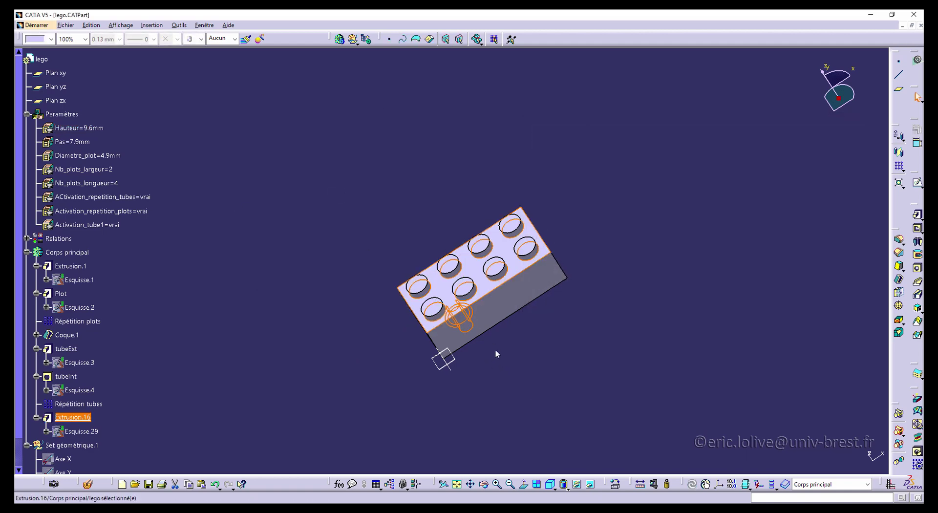
Rename the new circle extrusion as cylindre.
middle_click_drag(494, 349, 361, 264)
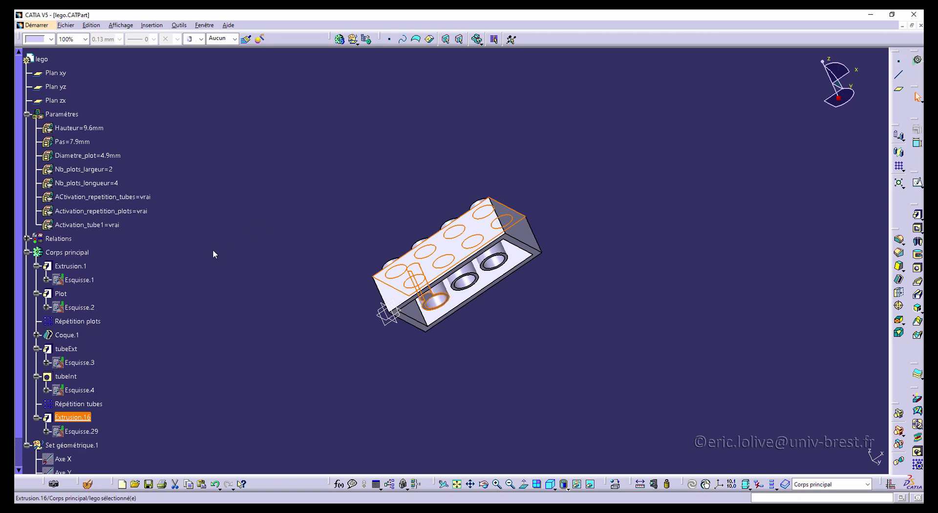
right_click(71, 417)
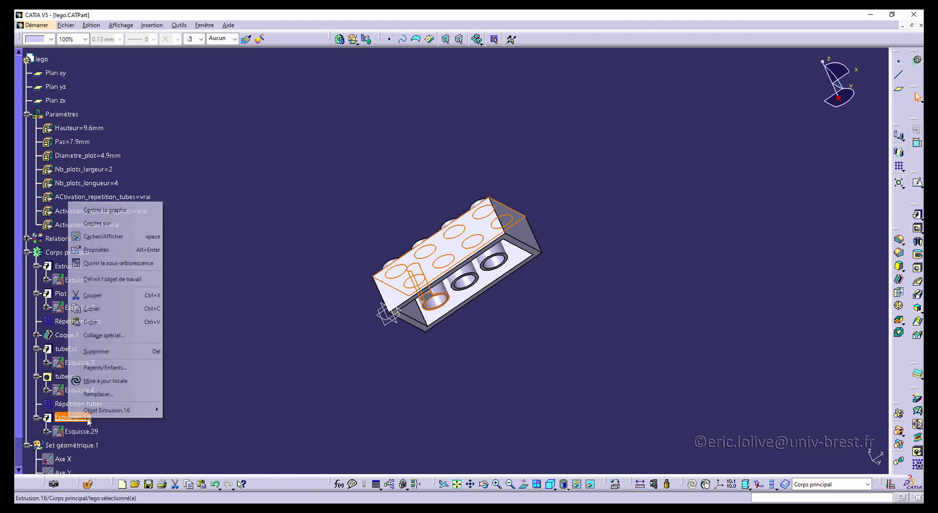
left_click(107, 251)
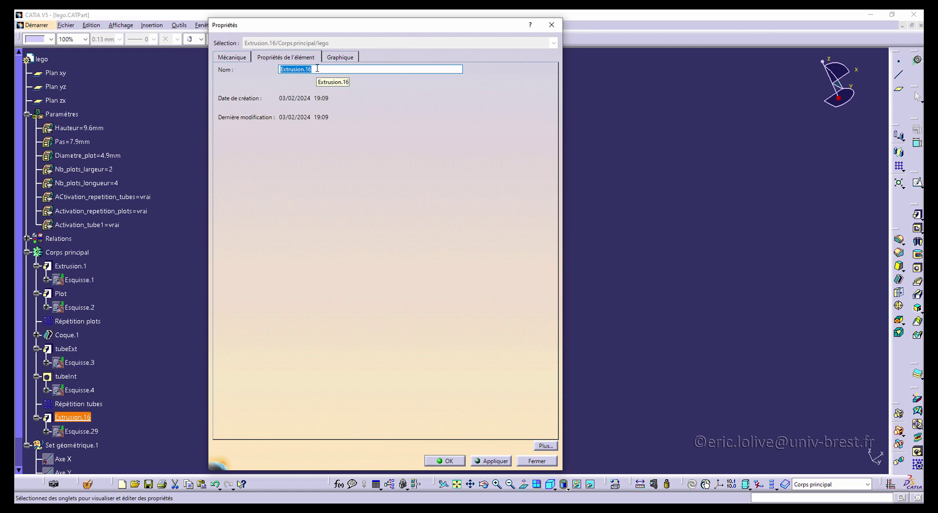
type("cylindre")
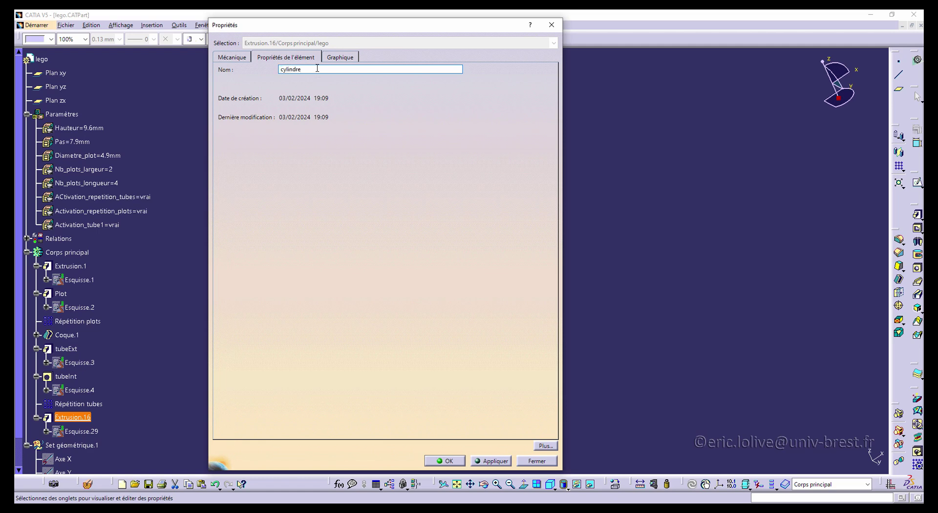
key("Return")
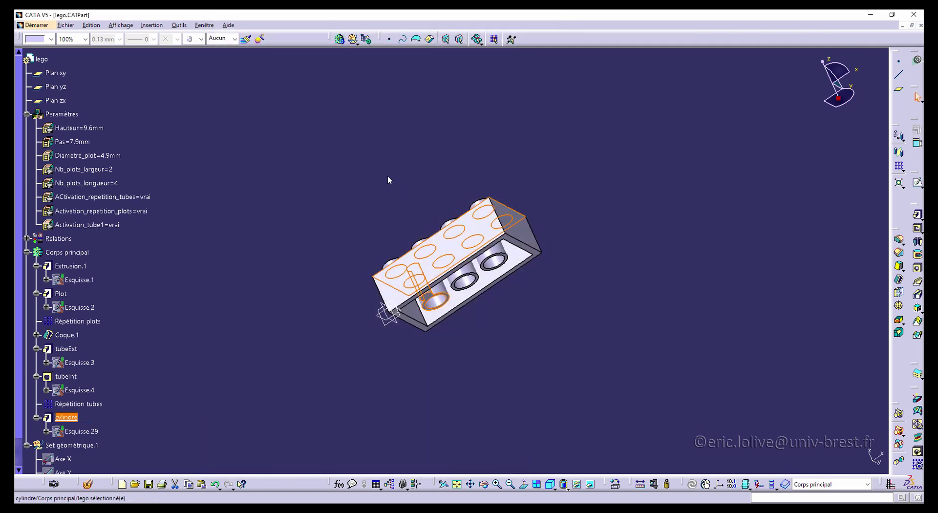
left_click(389, 180)
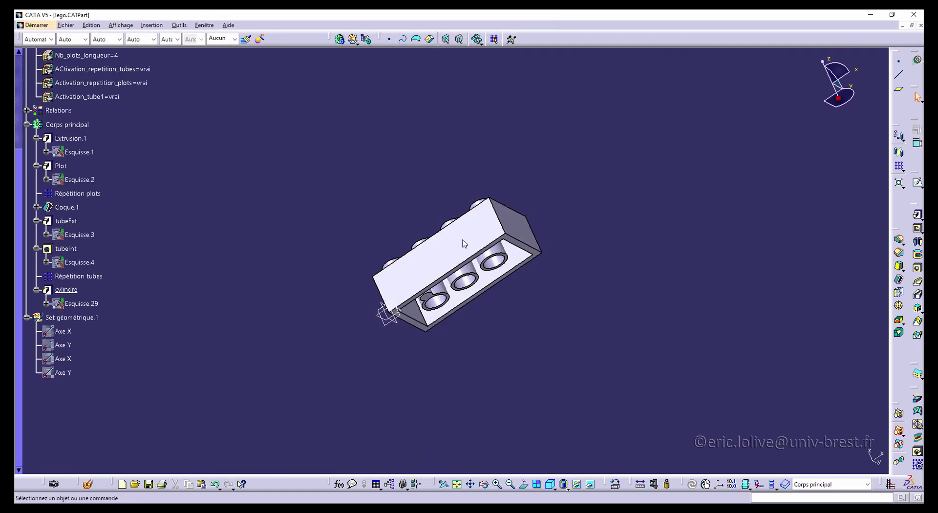
Start a rectangular pattern of cylindre with its first-direction instance count driven by the formula Nb_plots_longueur -1.
left_click(66, 289)
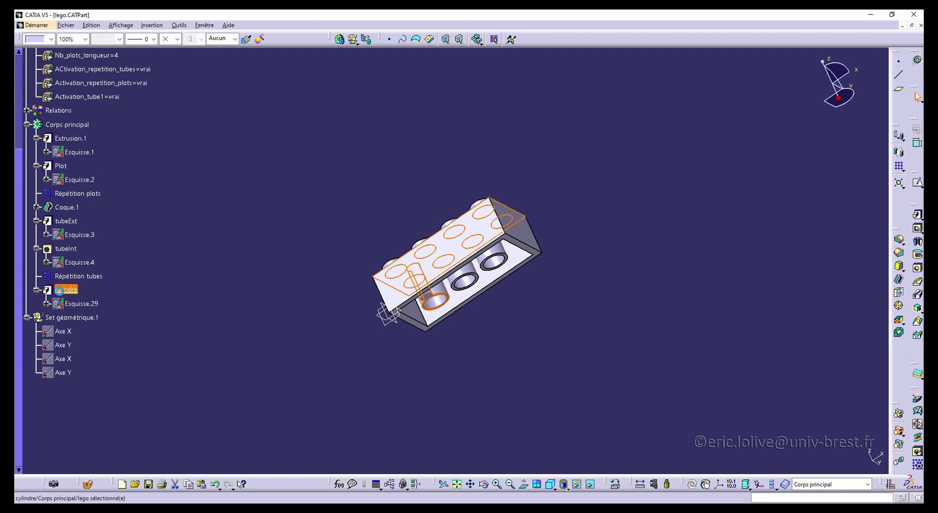
left_click(900, 168)
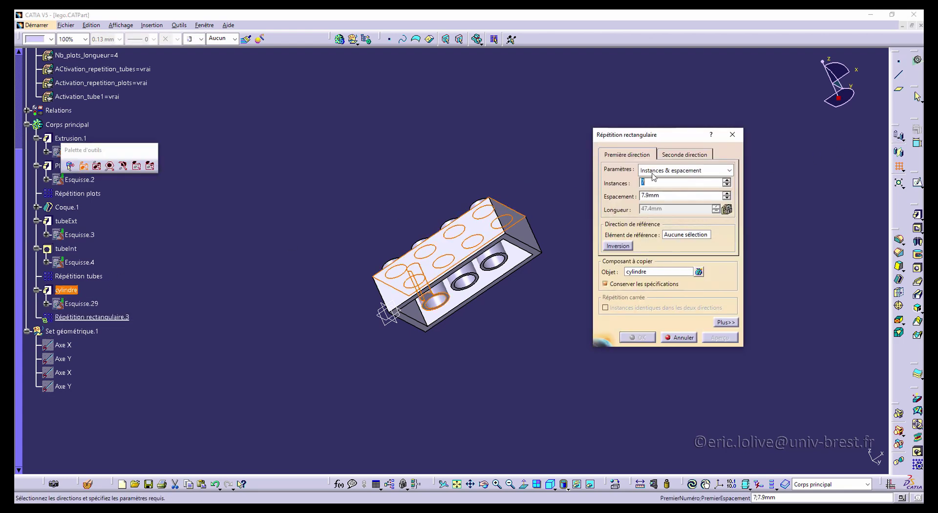
right_click(660, 181)
left_click(695, 189)
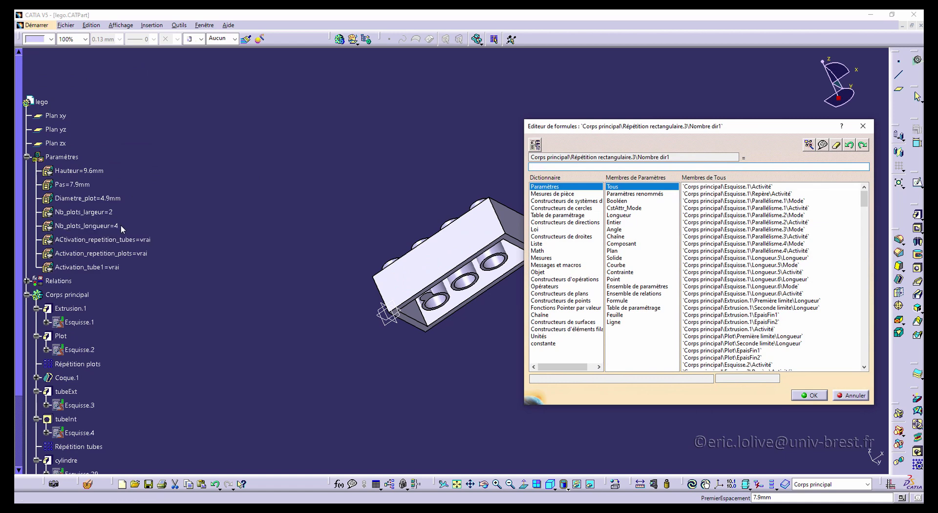
left_click(109, 226)
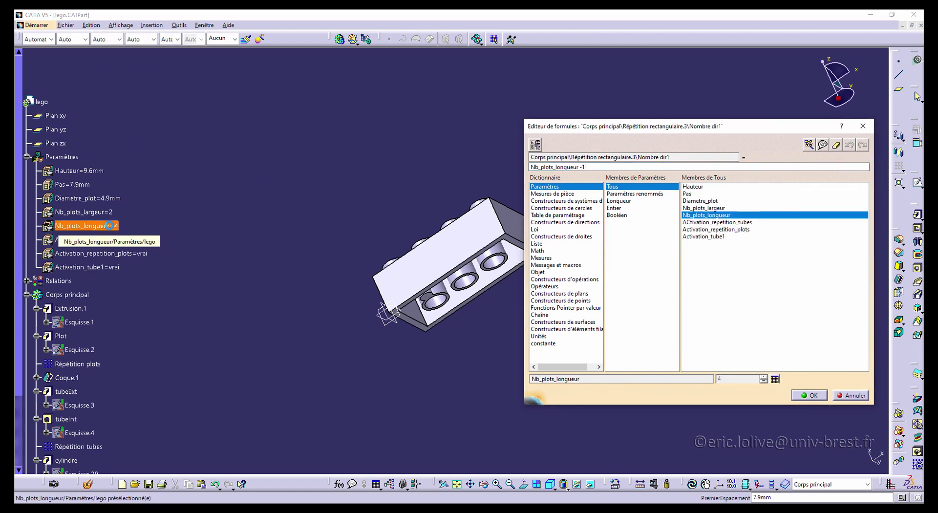
key("Return")
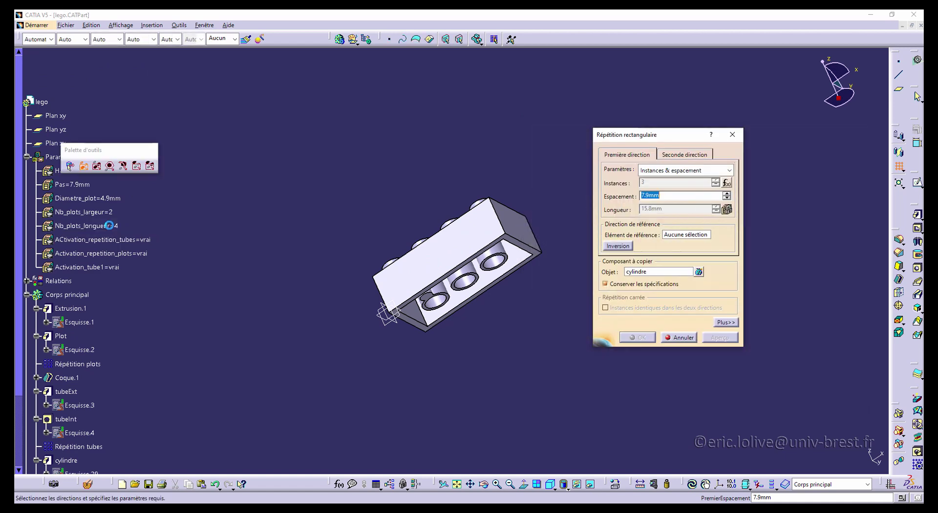
Drive the pattern's first-direction spacing with Pas and create the cylinder pattern along the X axis.
right_click(668, 196)
left_click(702, 206)
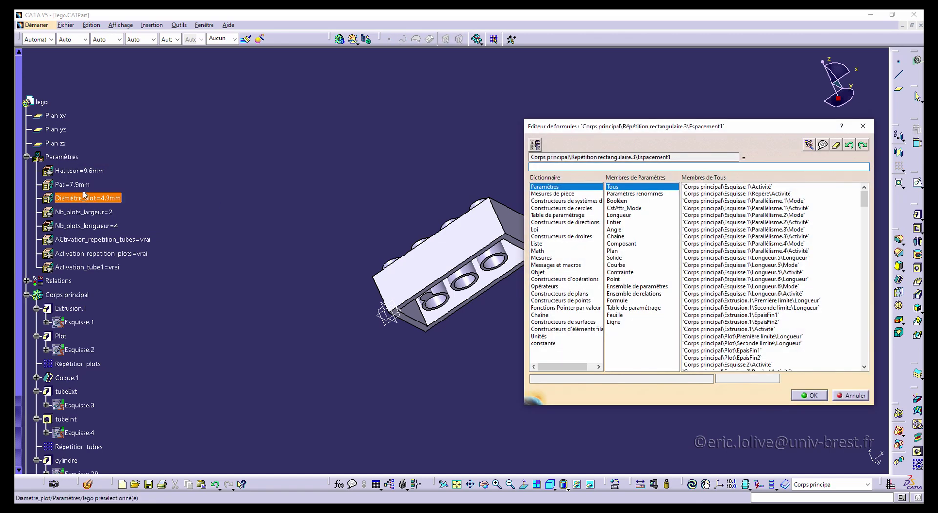
left_click(72, 184)
left_click(808, 396)
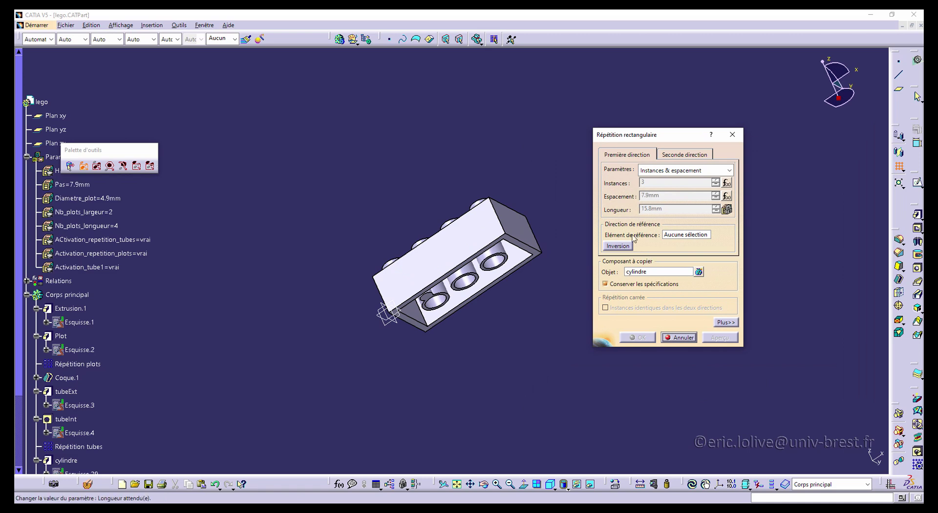
right_click(688, 238)
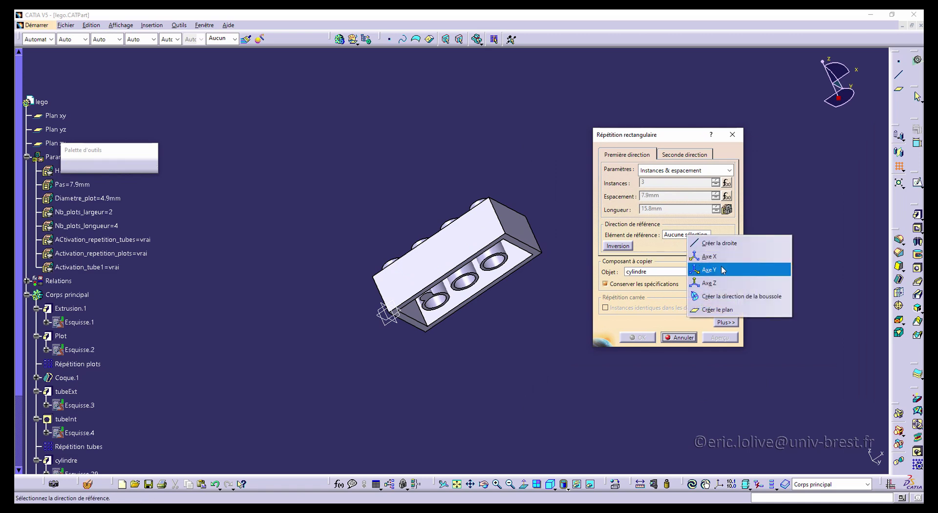
left_click(711, 254)
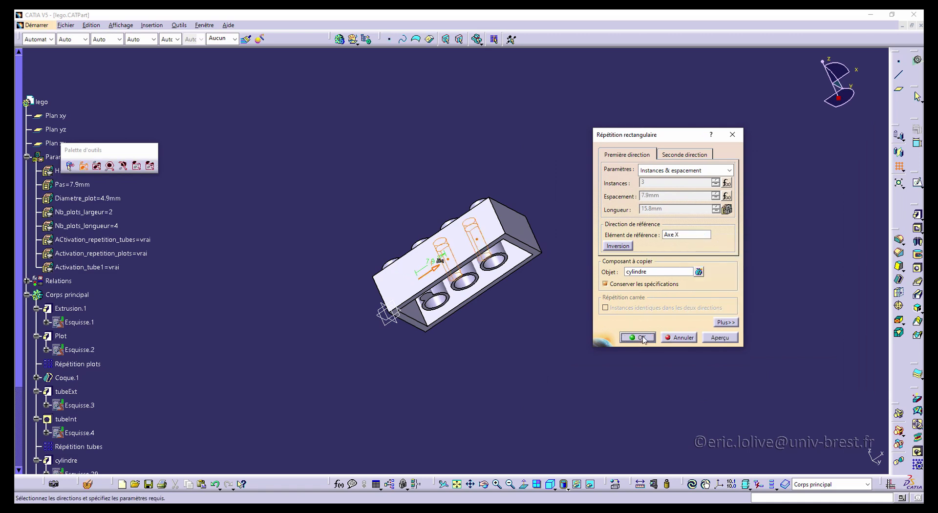
left_click(643, 338)
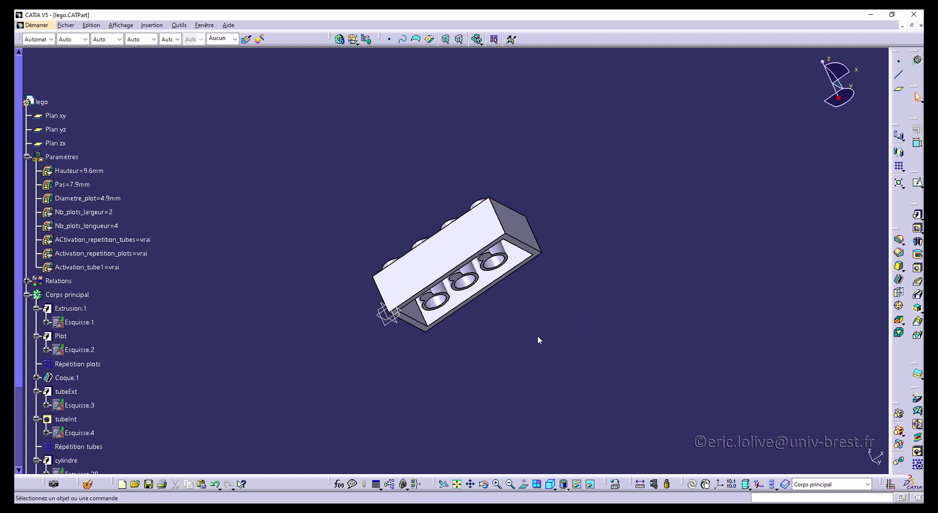
middle_click_drag(537, 336, 493, 421)
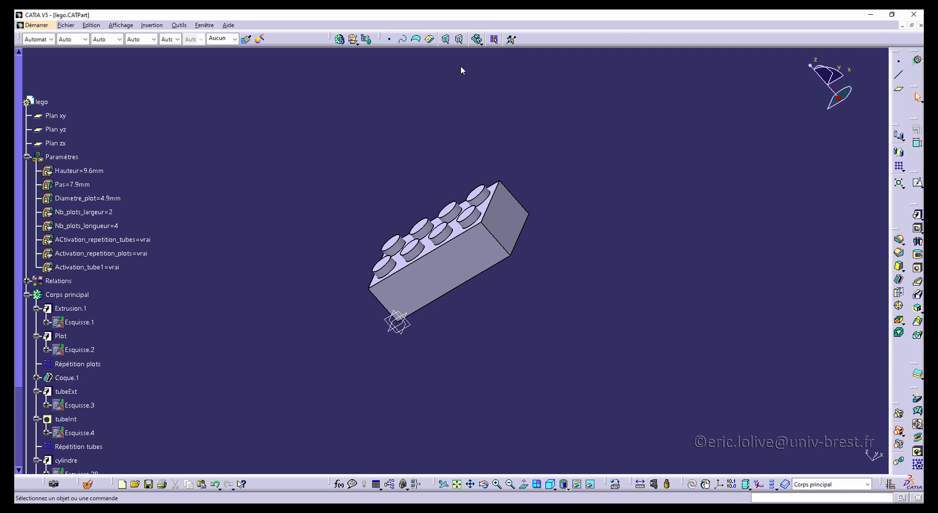
Rename the last rectangular pattern in the main body as Répétition rectangulaire_cylindres.
scroll(292, 310, "down", 5)
right_click(78, 317)
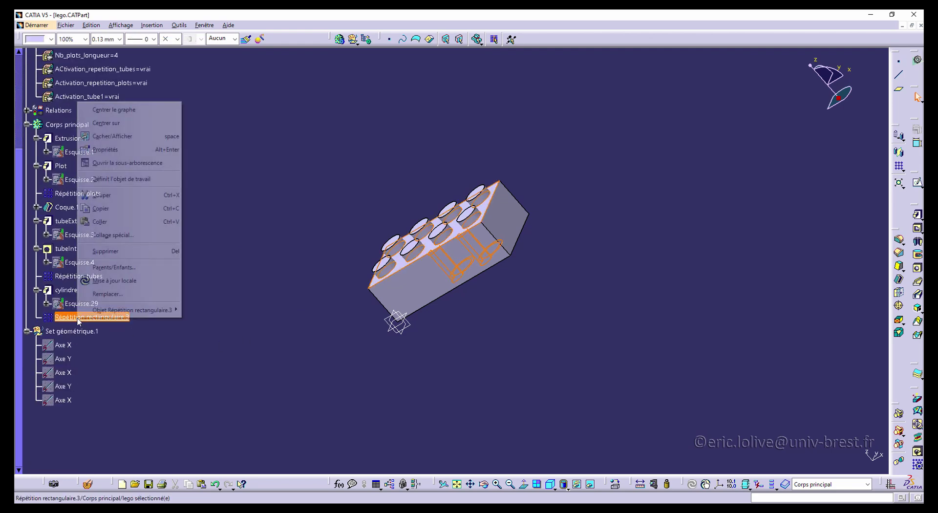
left_click(105, 149)
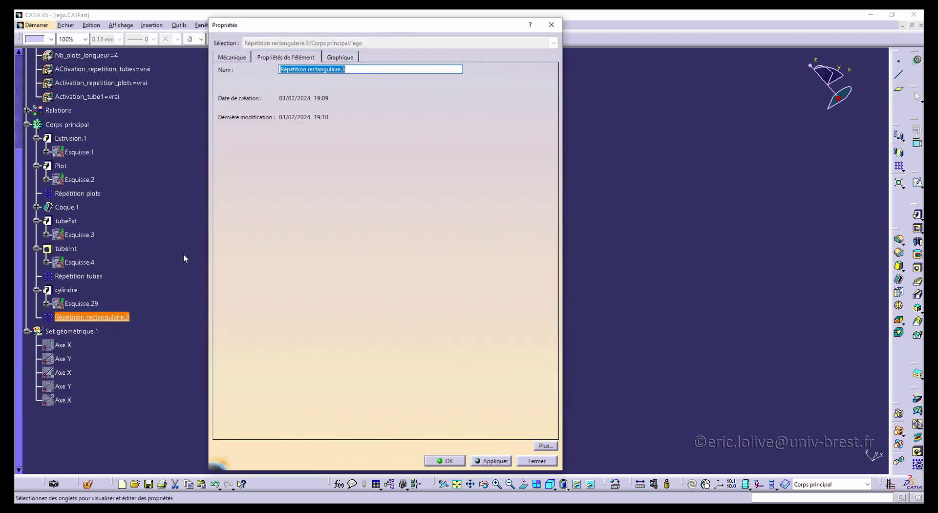
left_click(348, 69)
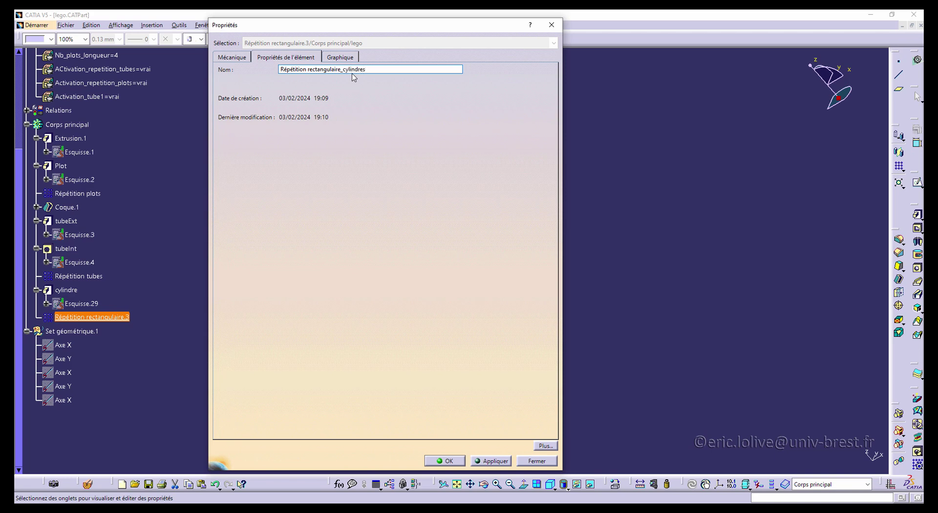
key("Return")
left_click(215, 285)
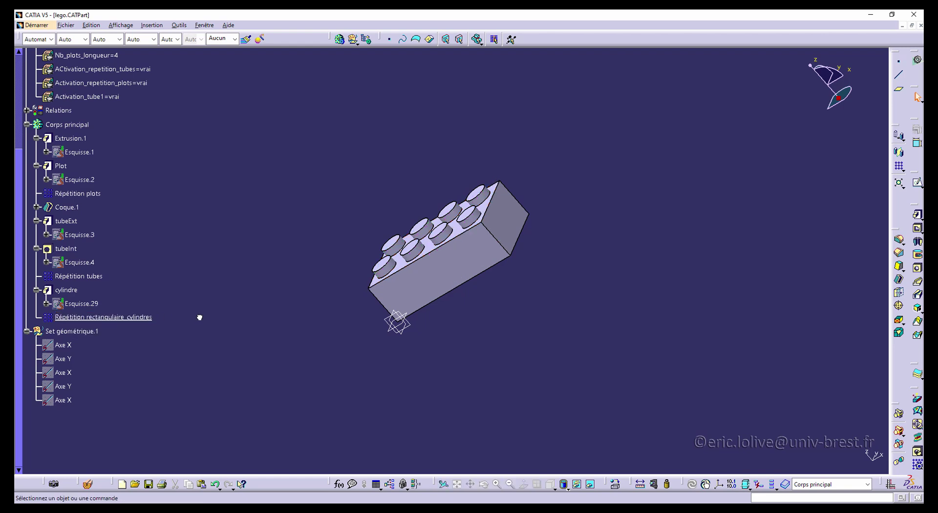
Open the lego design table from the part's relations and edit its source workbook lego.xlsx in Excel.
scroll(184, 248, "up", 5)
scroll(130, 279, "down", 3)
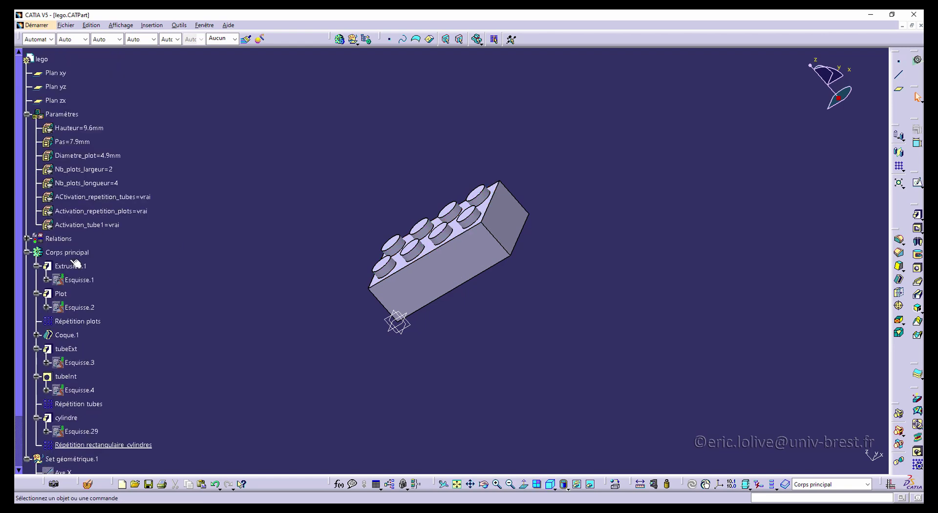
left_click(27, 238)
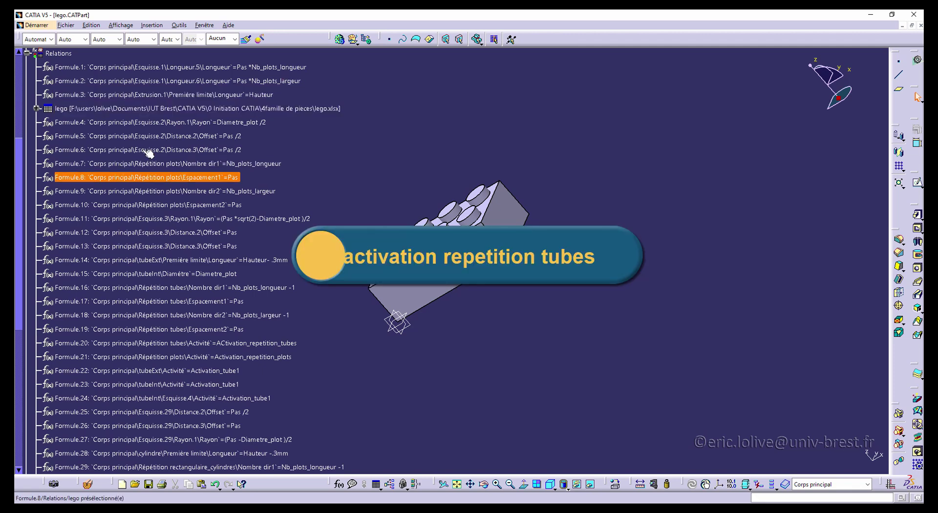
left_click(136, 108)
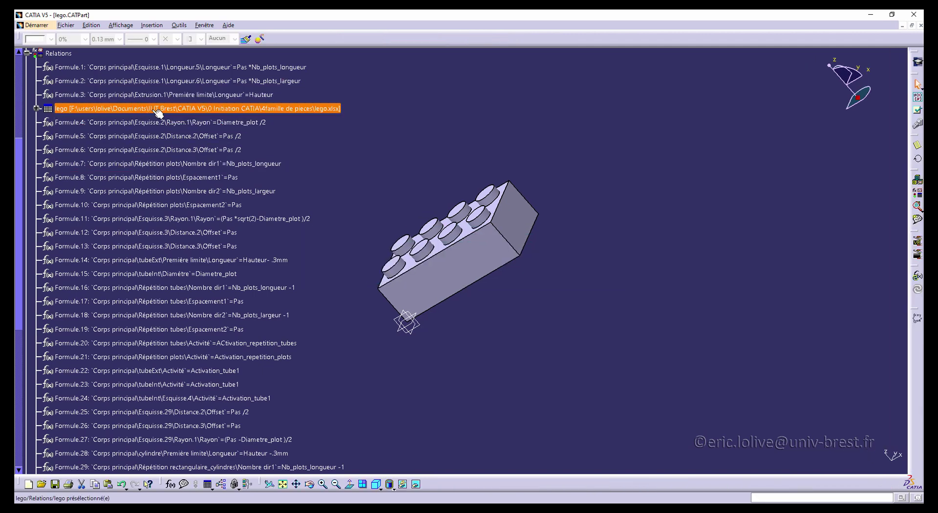
double_click(242, 108)
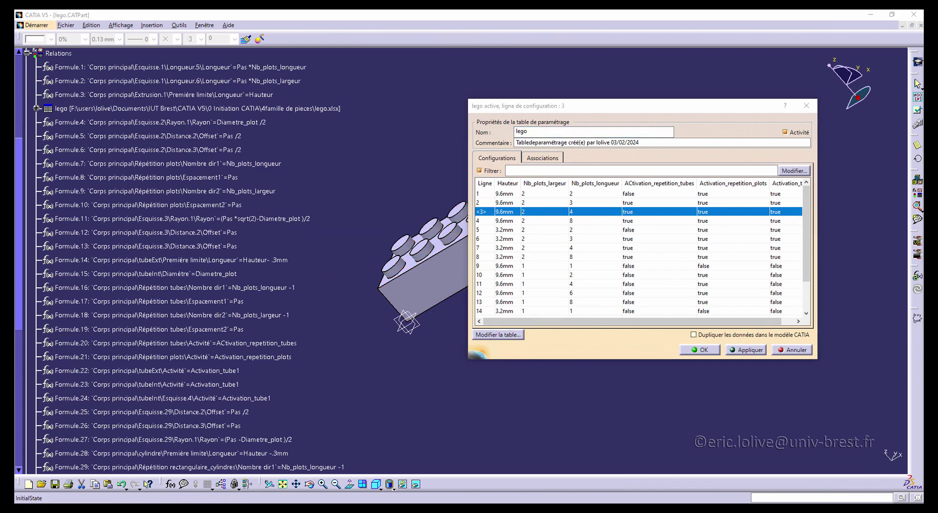
left_click(498, 335)
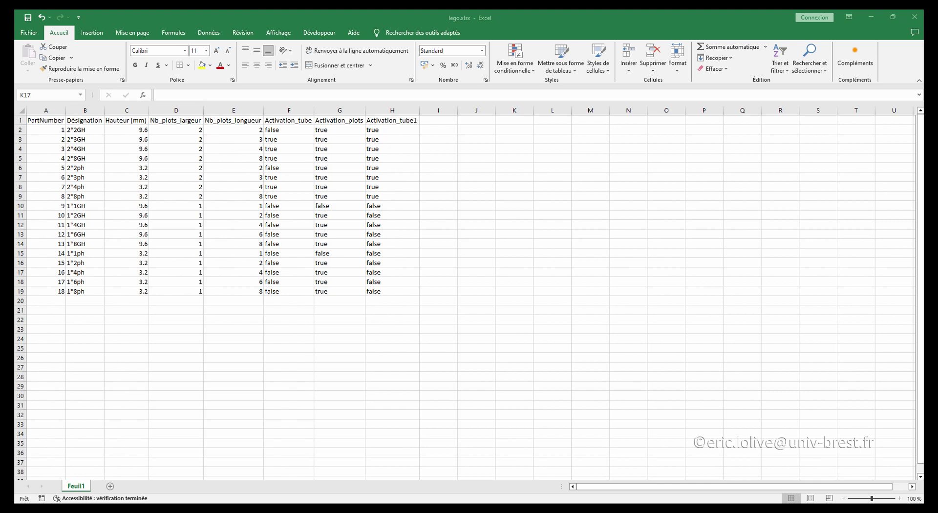
Paste the Activation_repetition_cylindres column with its true/false values into I1:I19 and fit the column width to its contents.
key("ctrl+c")
left_click(440, 121)
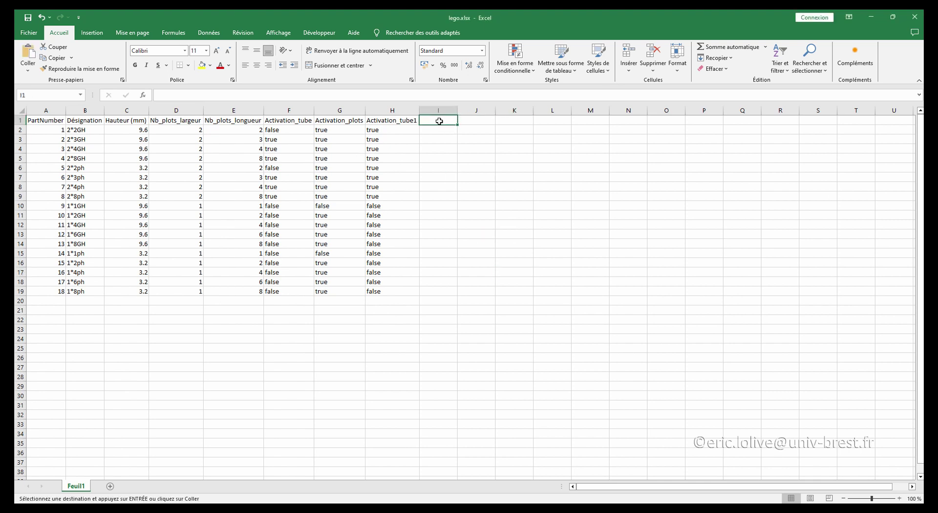
key("ctrl+v")
double_click(457, 111)
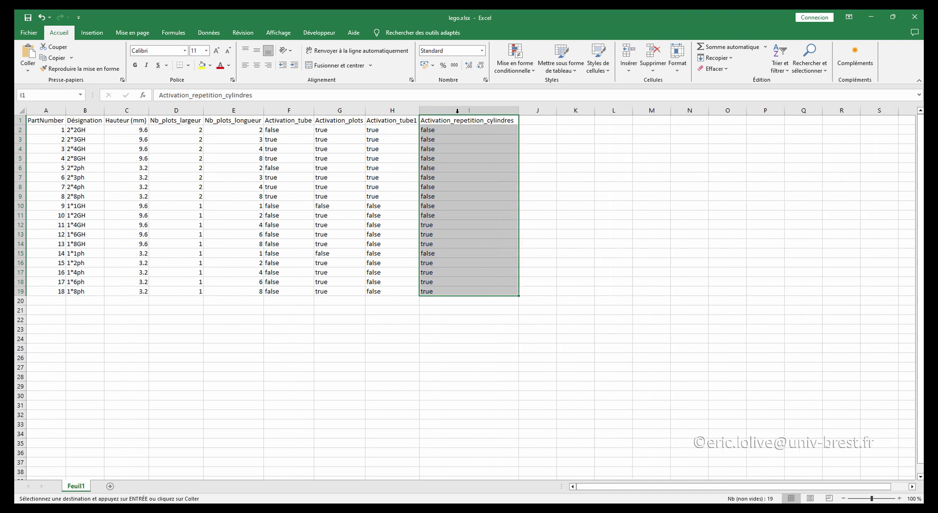
left_click(445, 138)
left_click_drag(443, 130, 435, 215)
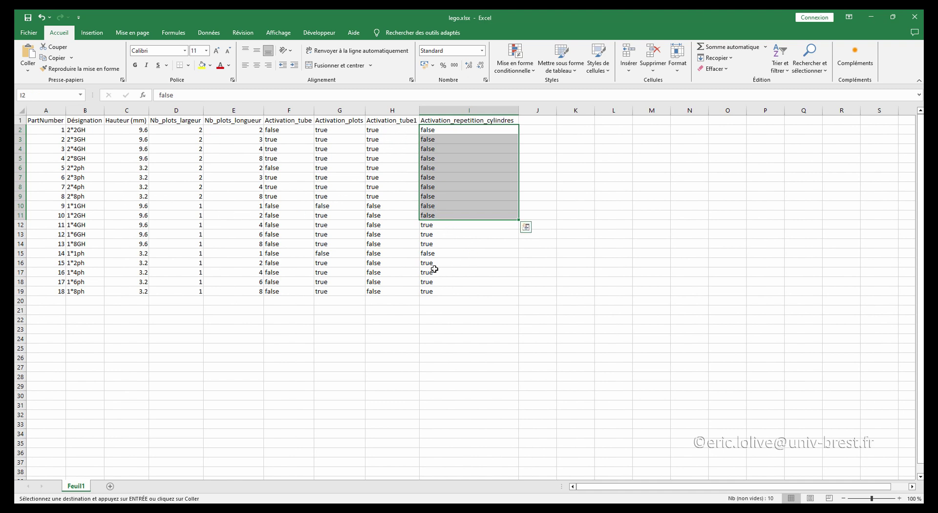
left_click(466, 337)
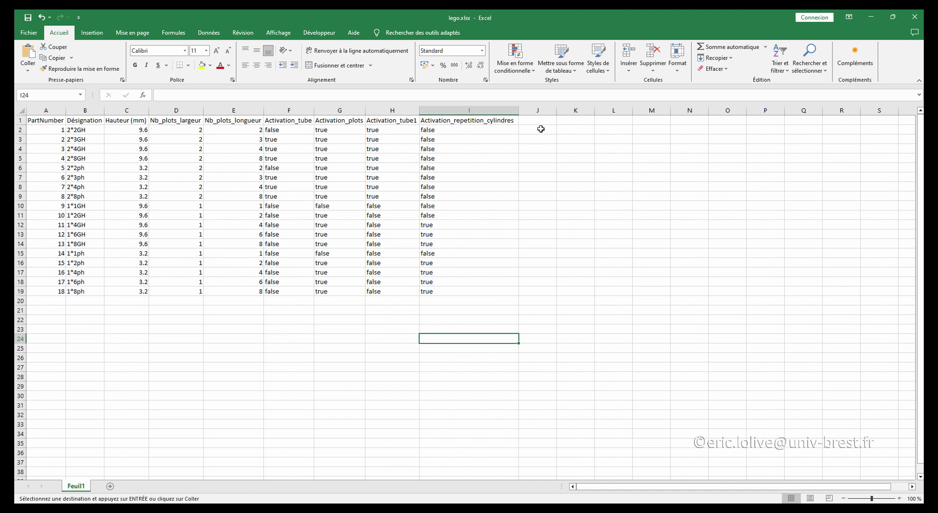
left_click(538, 120)
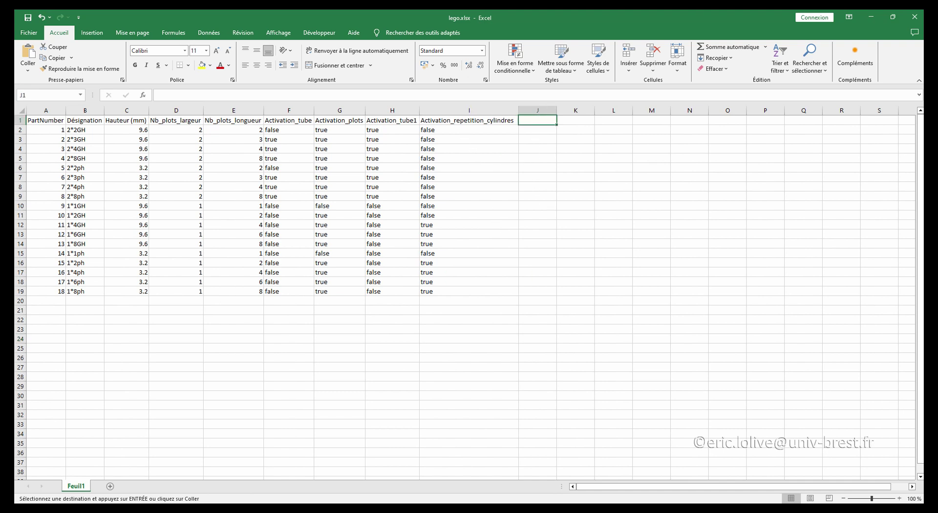
key("alt+Tab")
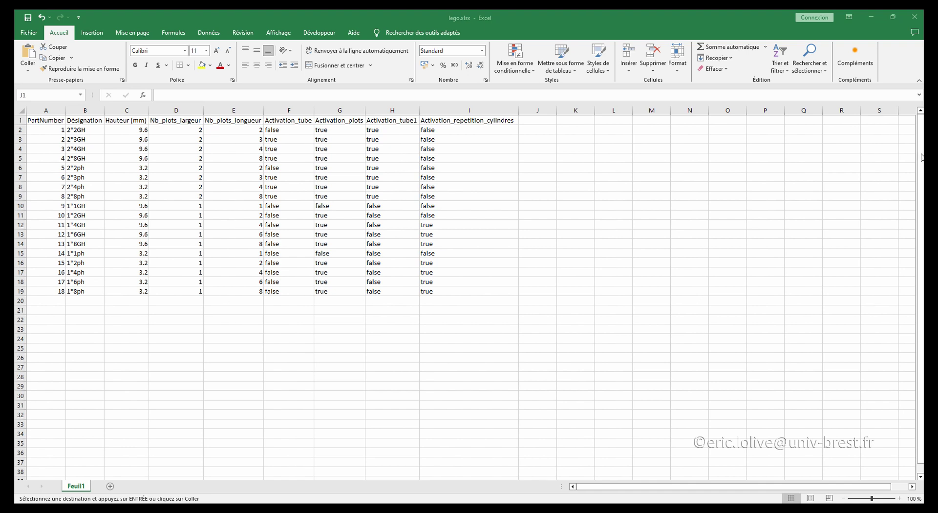
left_click(543, 122)
type("v")
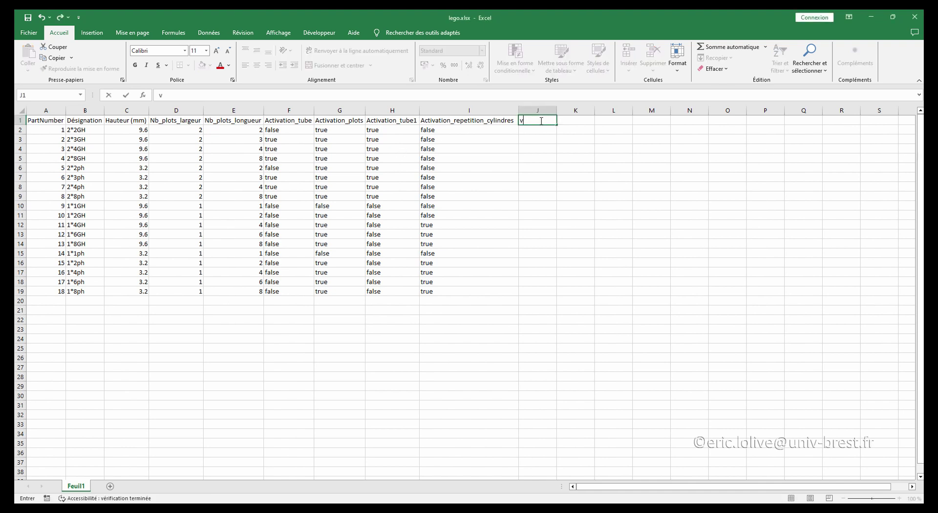
left_click(540, 121)
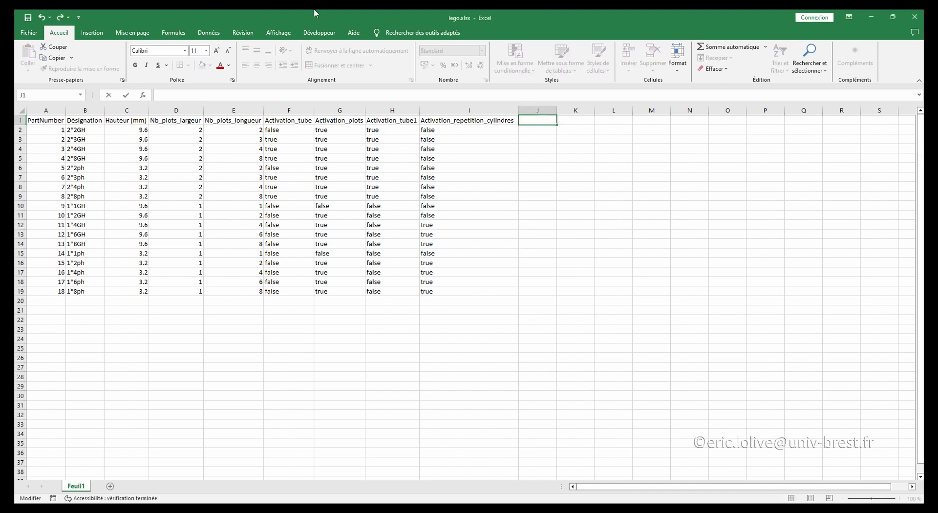
key("Escape")
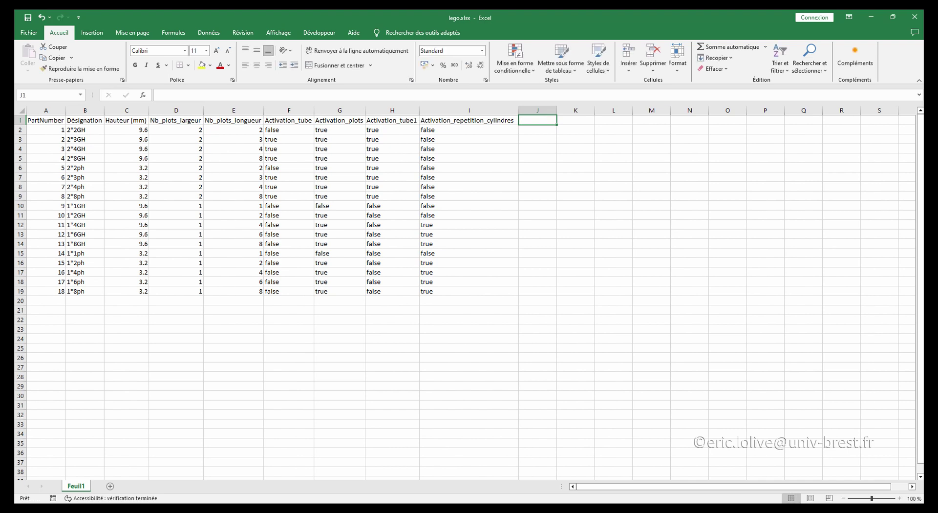
Paste the Activation_cylindre1 column with its true/false values into J1:J19 and fit the column width to its contents.
key("alt+Tab")
key("ctrl+c")
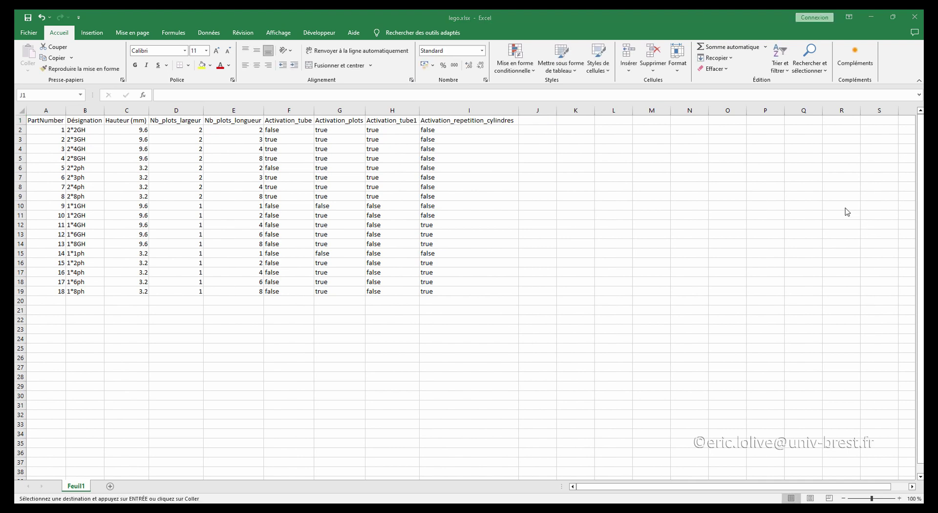
left_click(536, 122)
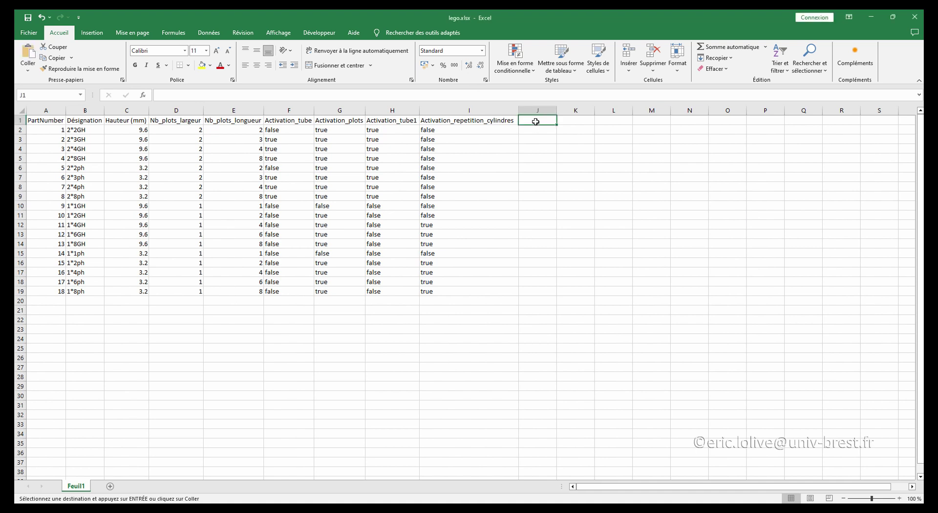
key("ctrl+v")
double_click(555, 109)
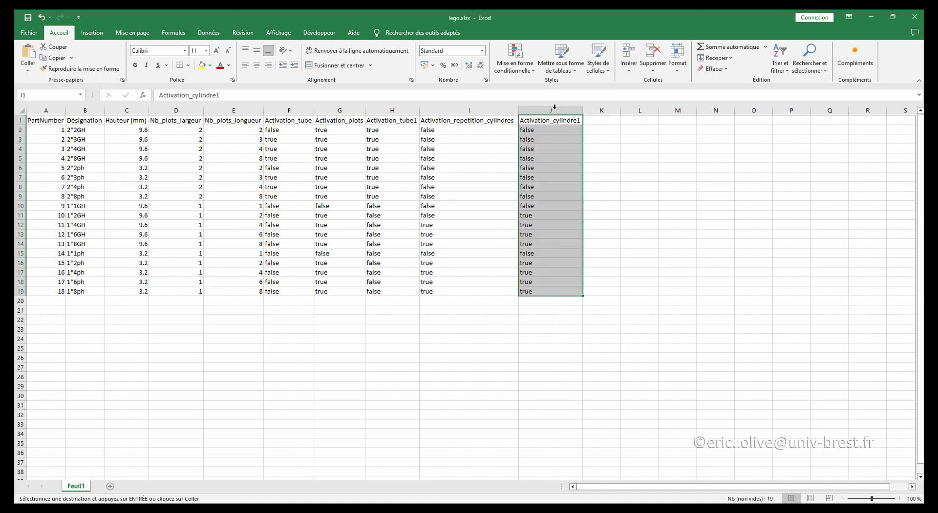
Review the two cylinder activation columns, and close lego.xlsx with its changes saved.
left_click(457, 111)
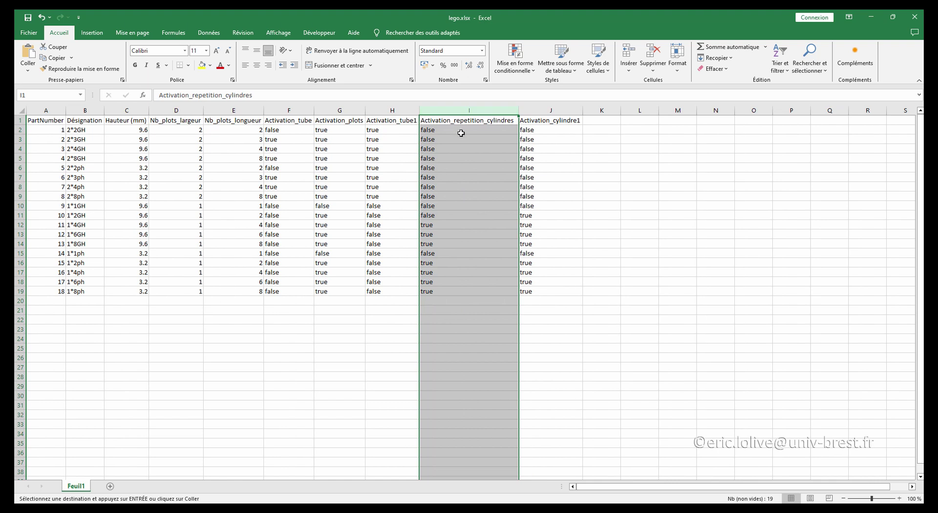
left_click(542, 106)
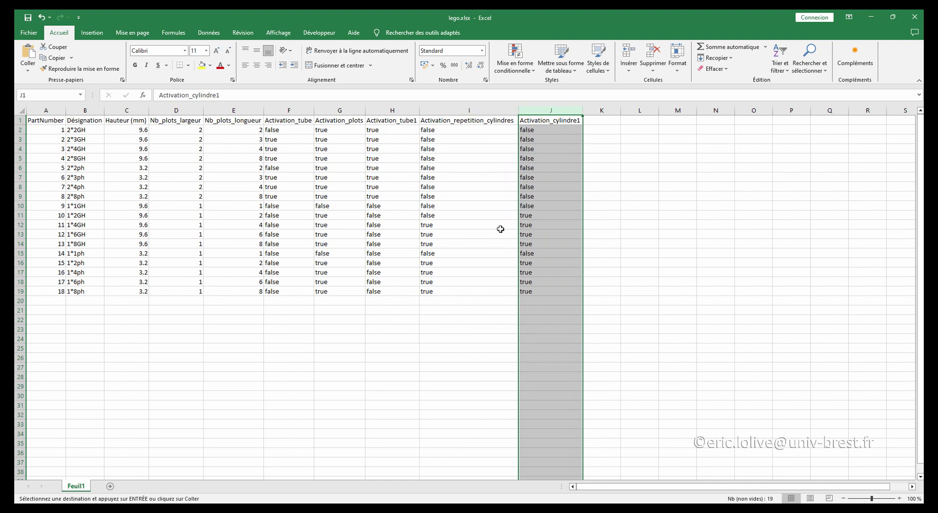
left_click(536, 252)
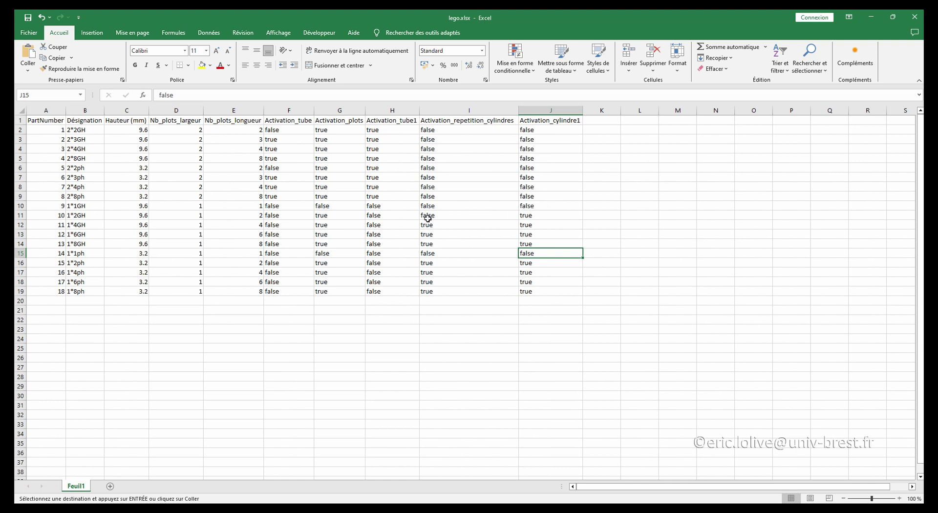
left_click_drag(427, 217, 561, 215)
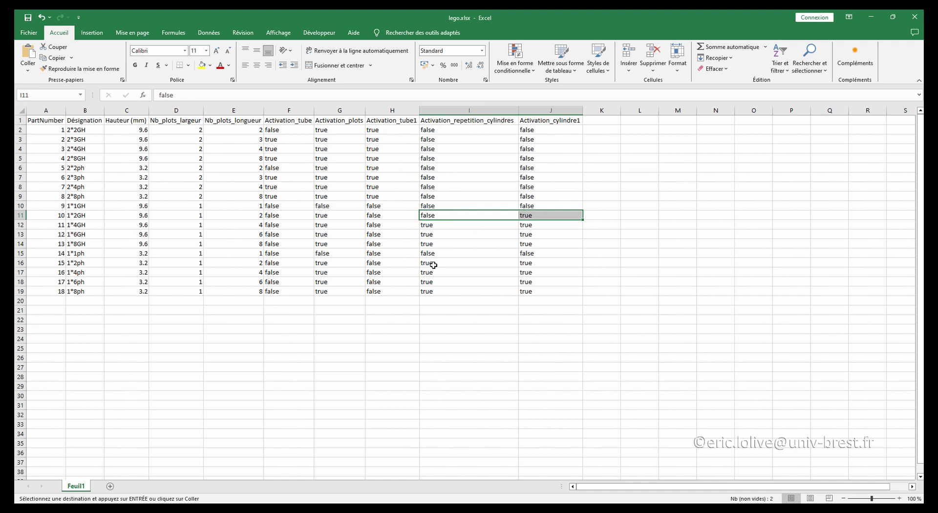
left_click(461, 365)
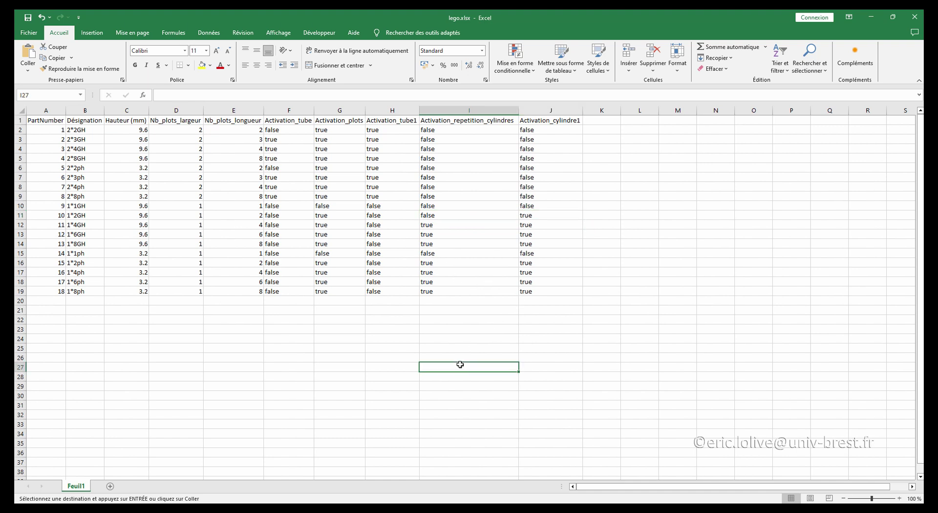
left_click(689, 263)
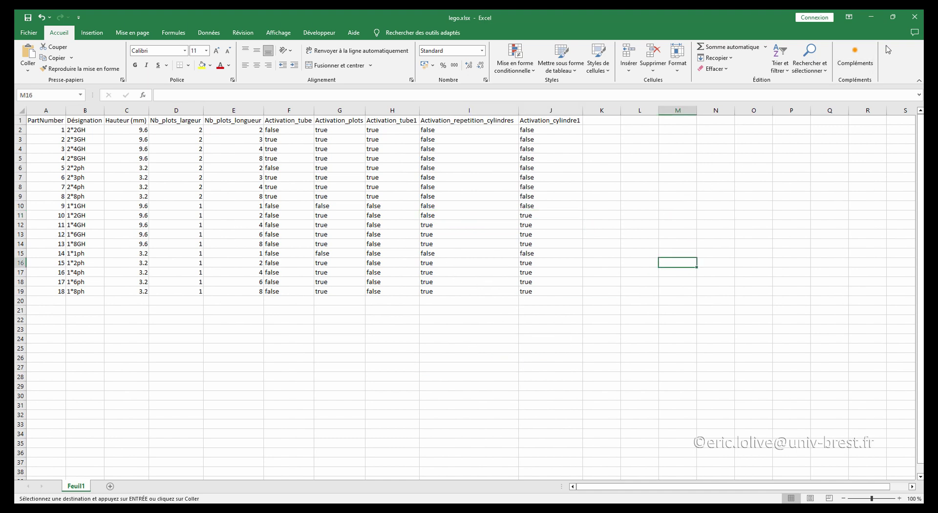
left_click(915, 16)
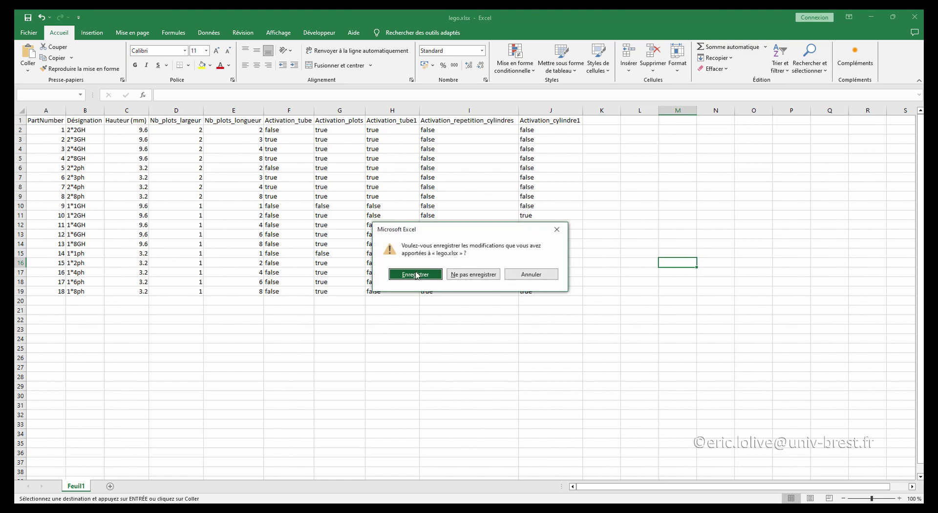
left_click(416, 275)
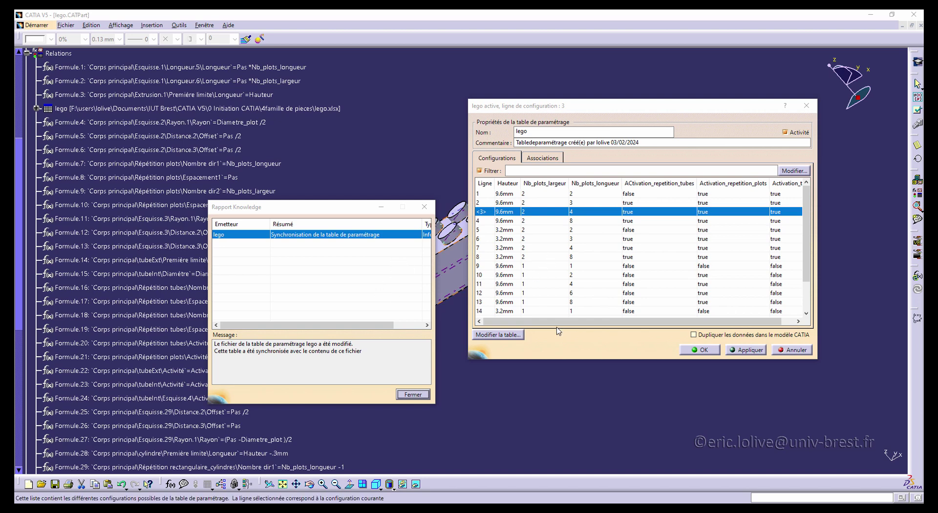
Create associated Boolean parameters in the lego design table from the Activation_repetition_cylindres and Activation_cylindre1 columns.
left_click(542, 158)
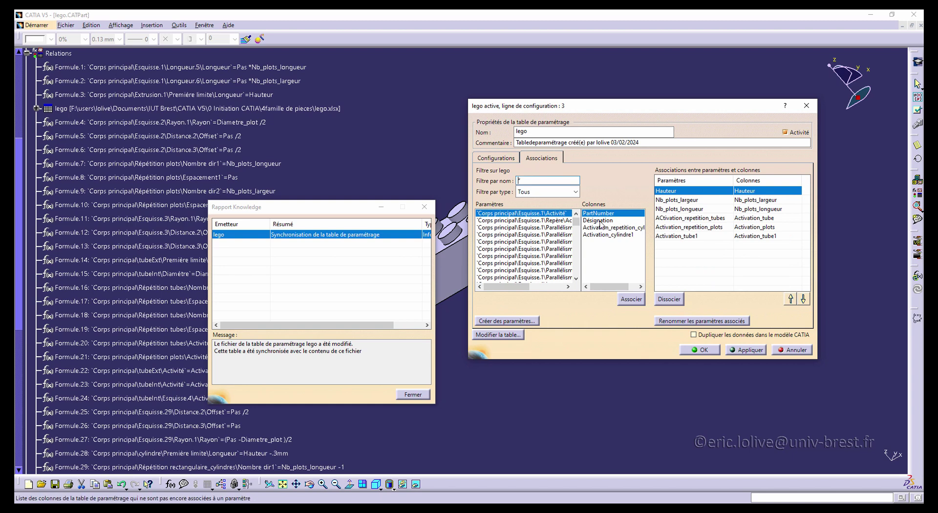
left_click(601, 228)
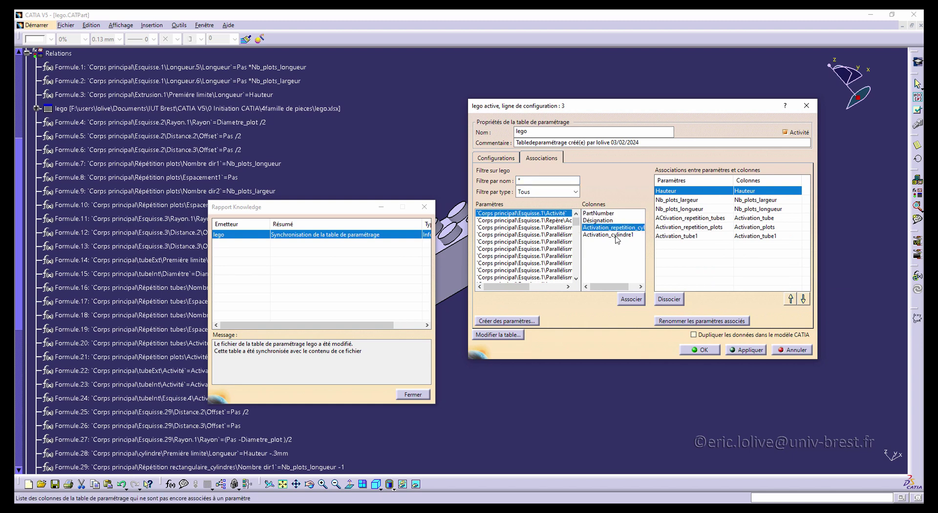
left_click(617, 236, "ctrl")
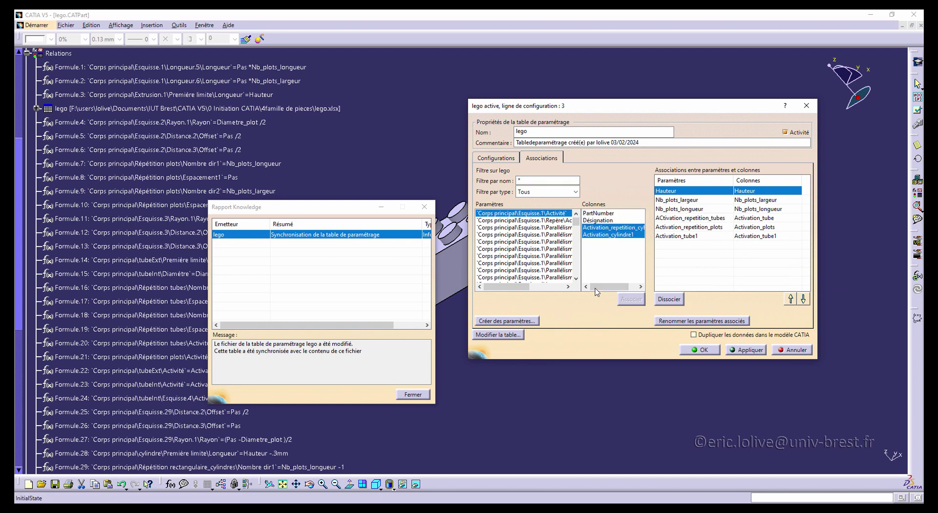
left_click(600, 236, "ctrl")
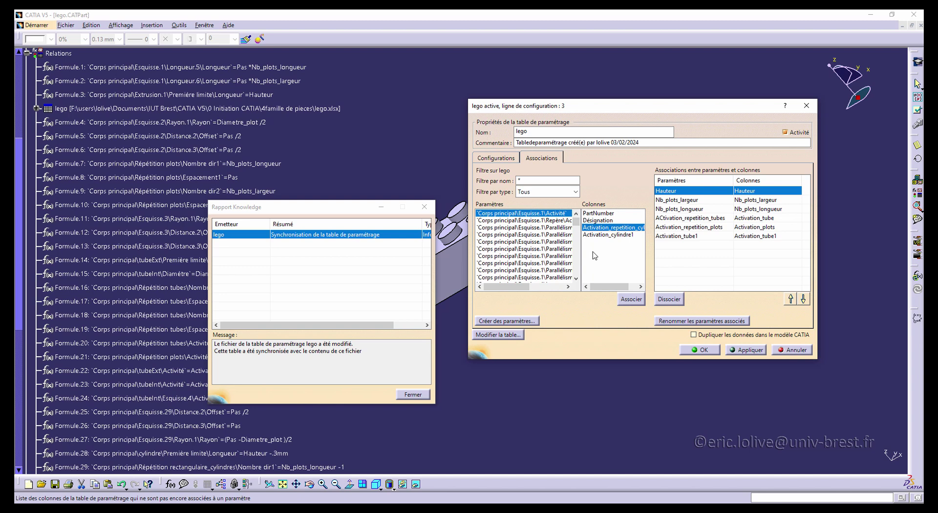
left_click(512, 323)
left_click(607, 195, "ctrl")
left_click(609, 195, "ctrl")
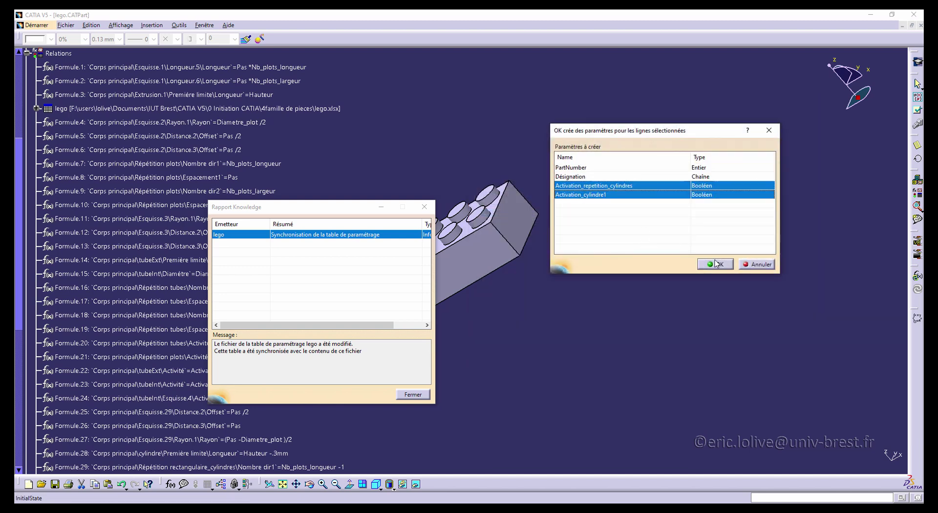
left_click(716, 264)
scroll(68, 176, "up", 4)
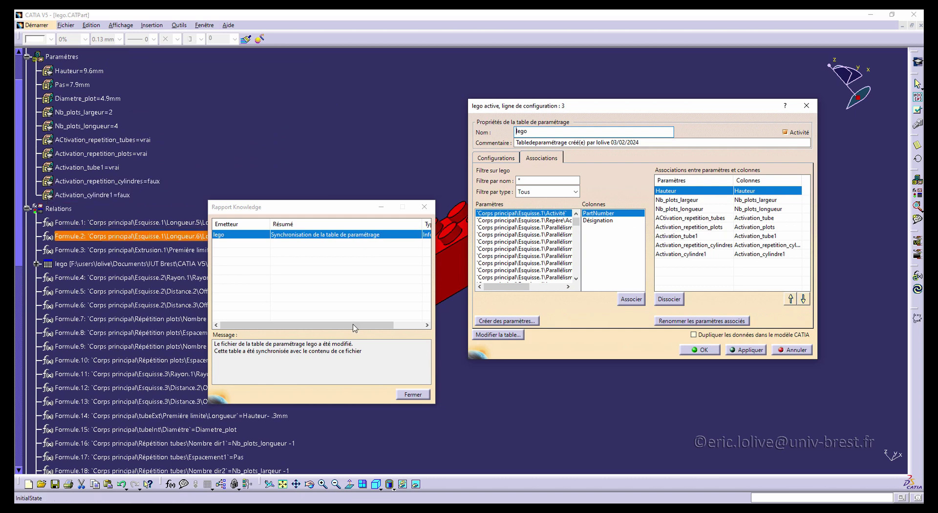
Accept the lego design table with its two new cylinder associations and close the knowledge report.
left_click(697, 351)
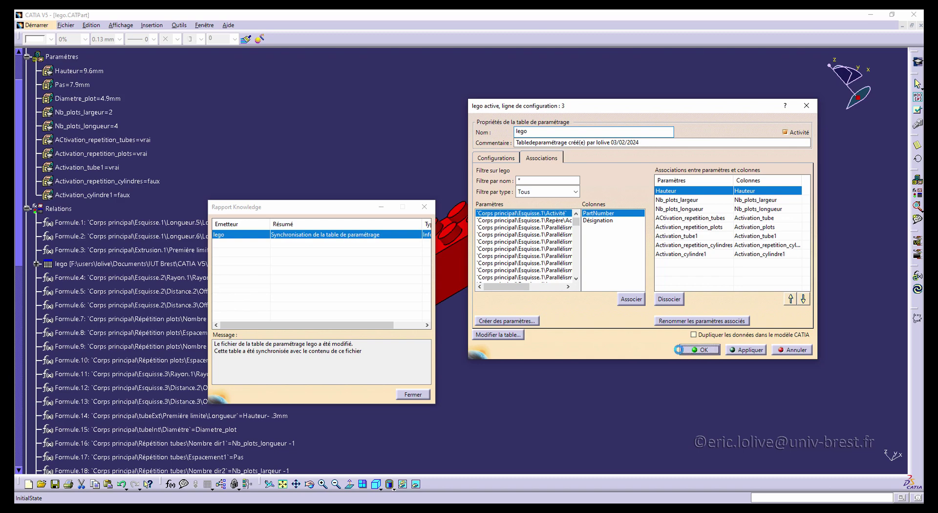
left_click(413, 394)
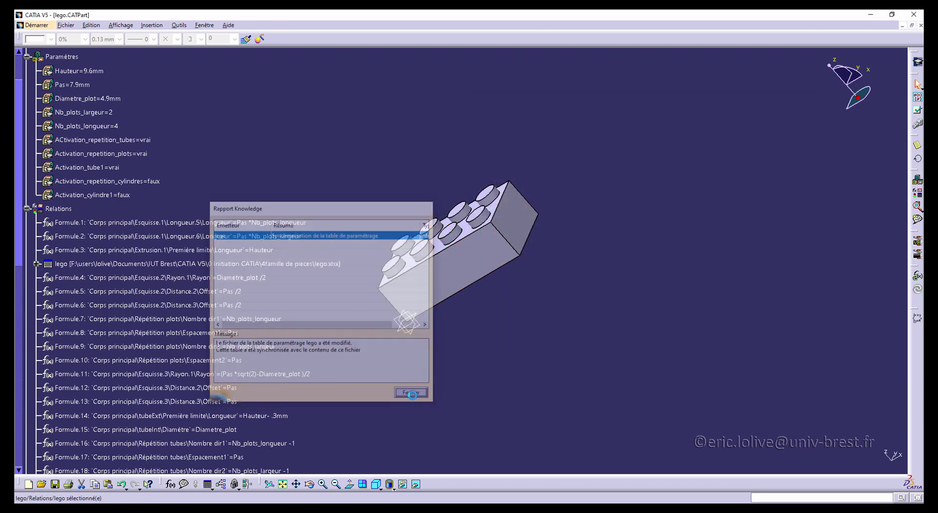
scroll(345, 371, "down", 10)
scroll(310, 373, "up", 7)
scroll(33, 193, "up", 2)
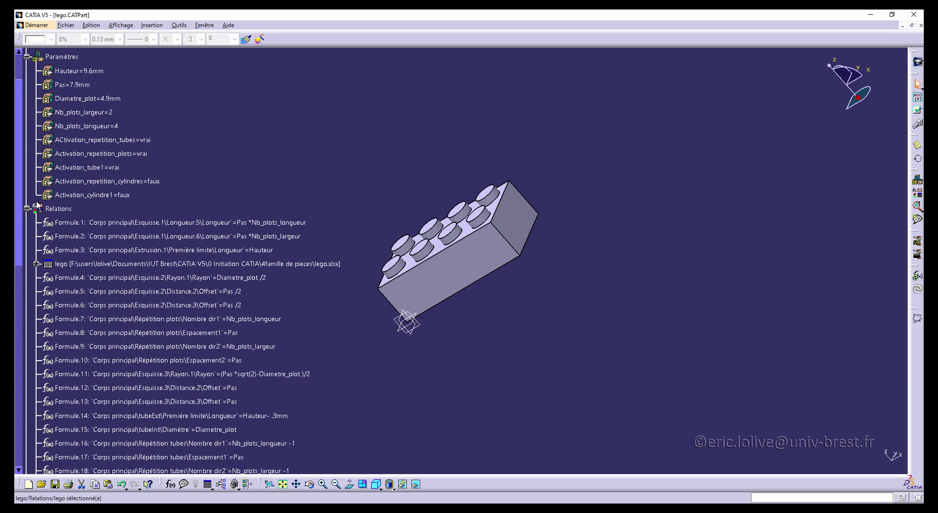
Drive the activity of the cylindre extrusion with a formula equal to Activation_cylindre1, and close the update diagnosis.
left_click(27, 205)
scroll(120, 206, "down", 2)
scroll(128, 206, "up", 1)
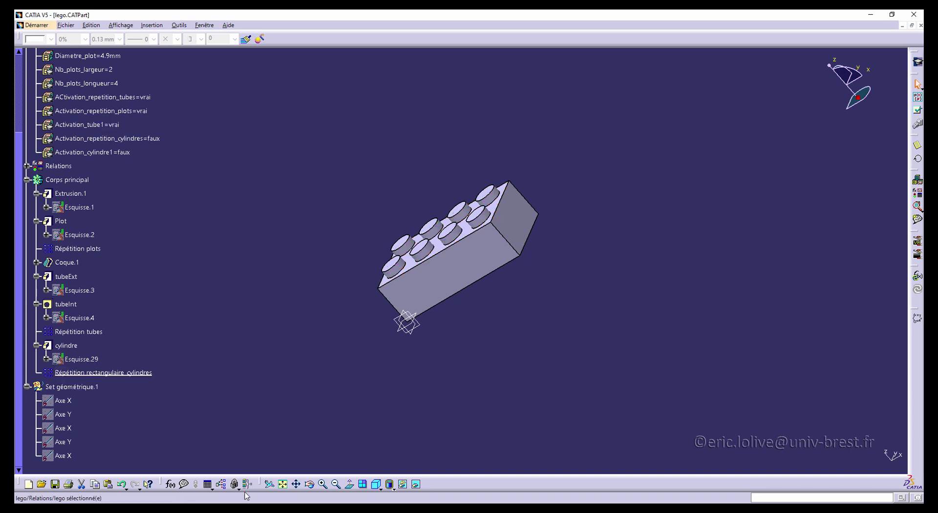
left_click(171, 484)
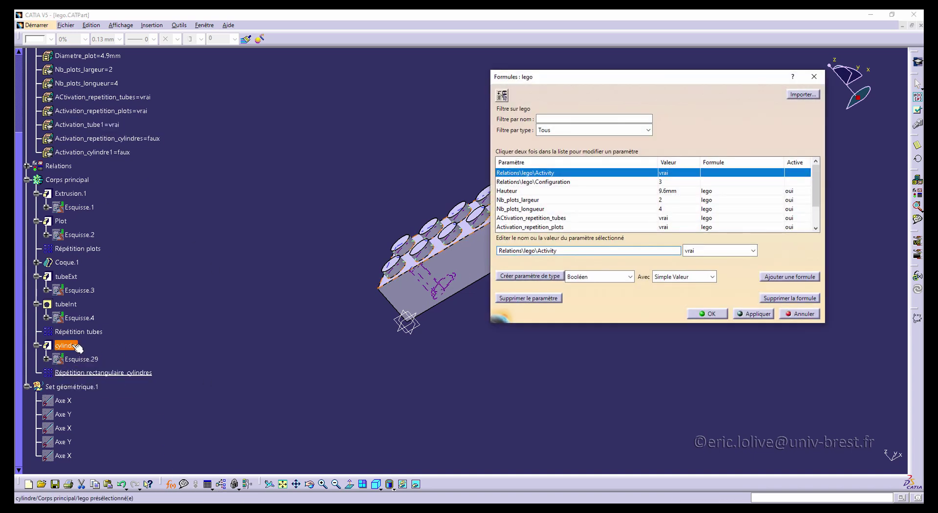
left_click(74, 346)
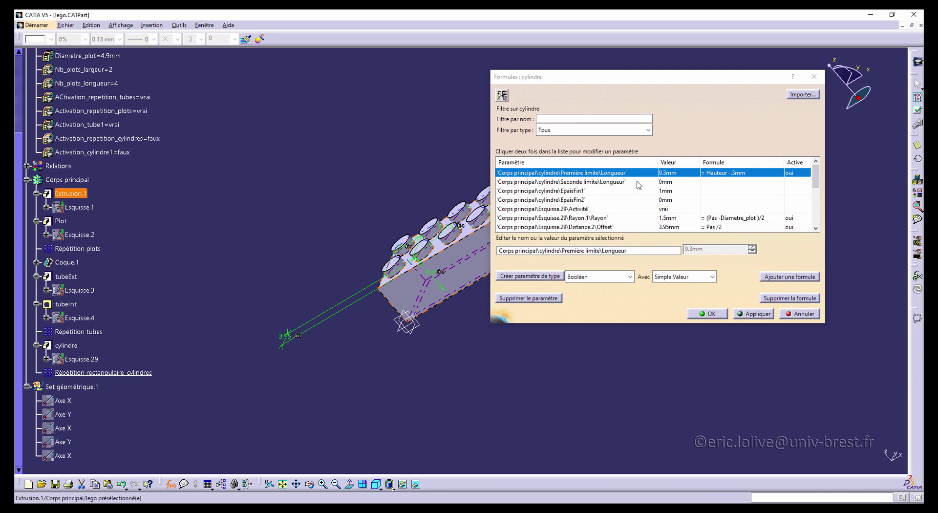
scroll(638, 185, "down", 4)
left_click(573, 227)
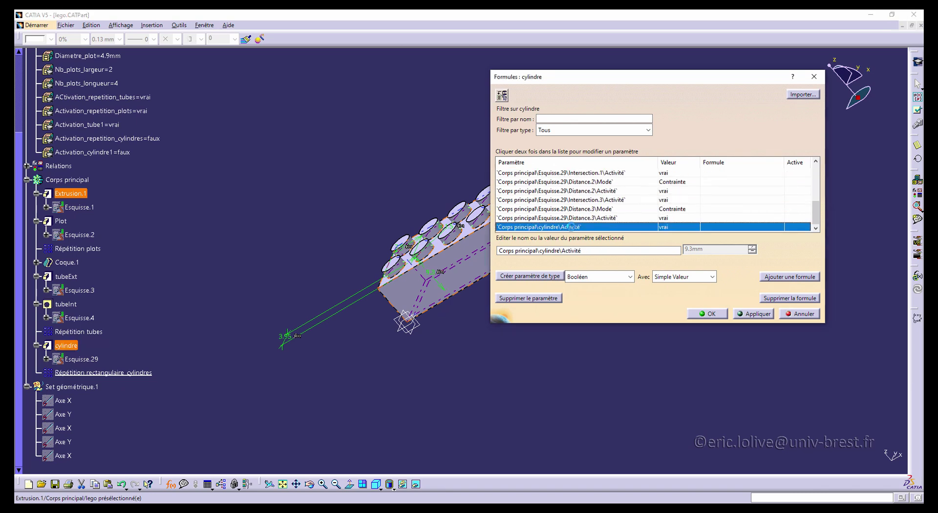
double_click(628, 227)
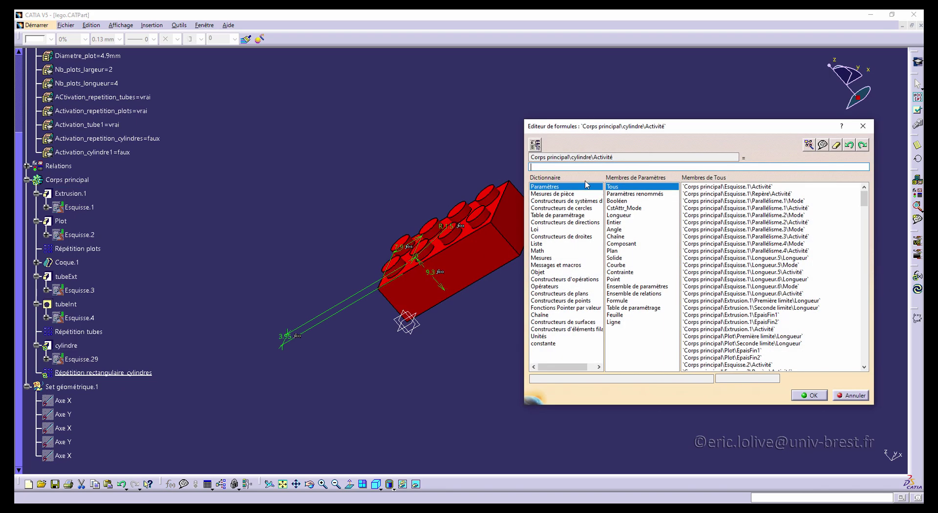
left_click(108, 155)
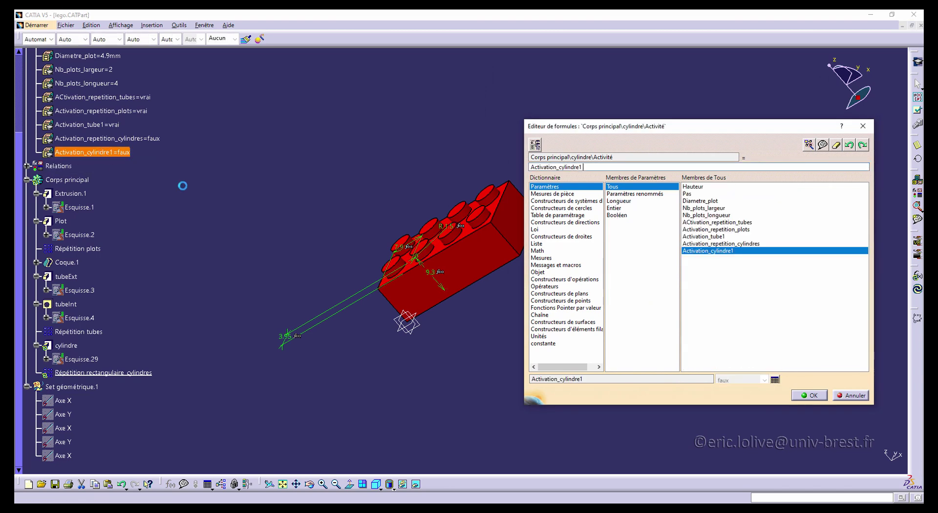
left_click(814, 397)
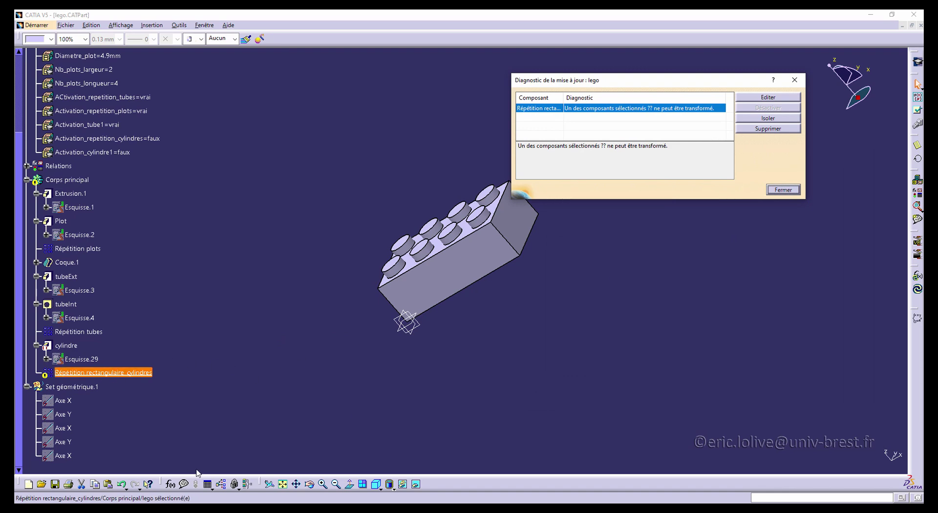
left_click(783, 191)
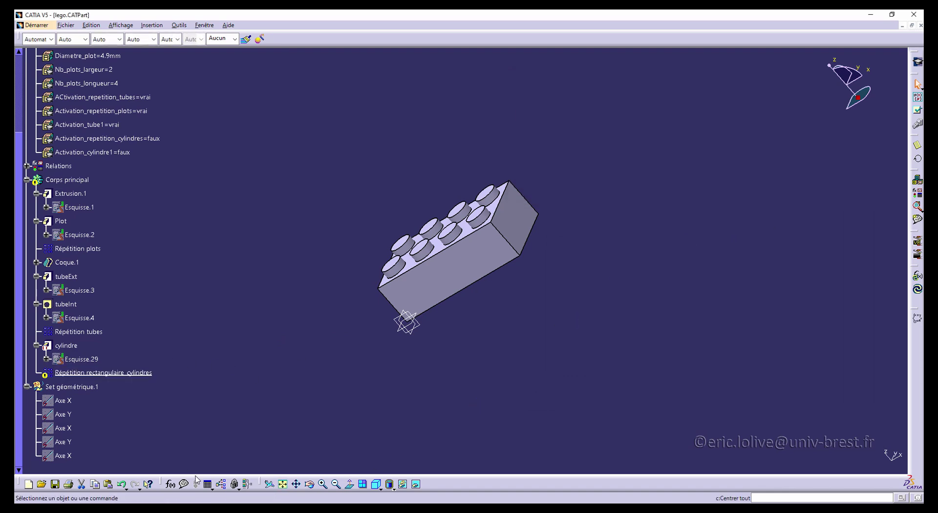
Drive the activity of Répétition rectangulaire_cylindres with a formula equal to Activation_repetition_cylindres.
left_click(107, 373)
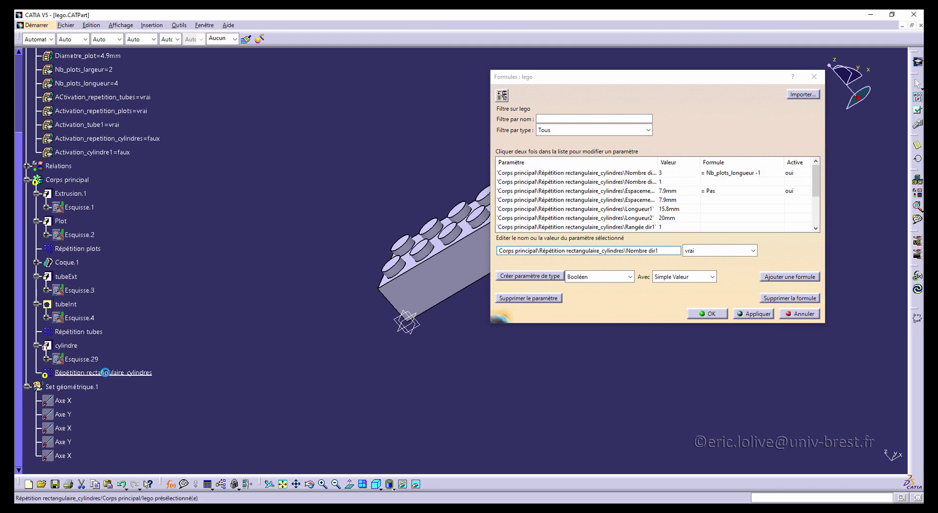
scroll(634, 215, "down", 2)
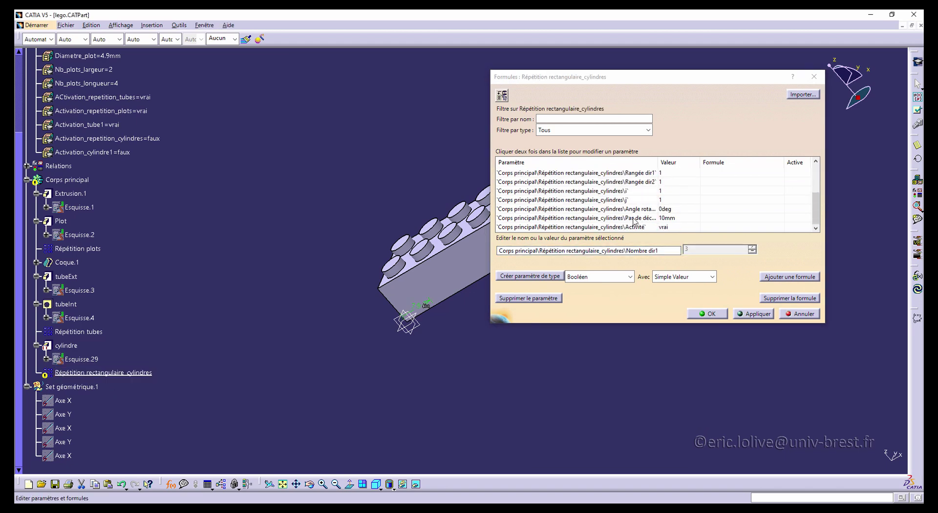
left_click(615, 228)
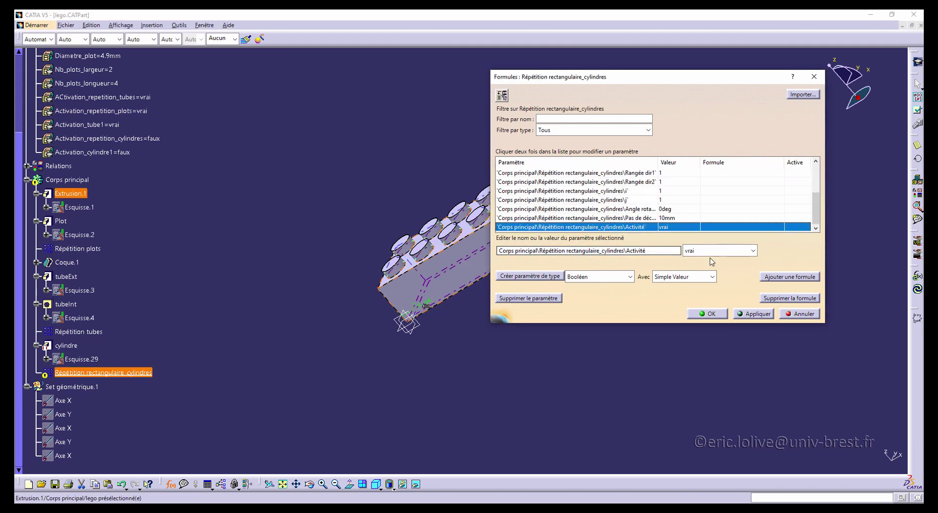
double_click(588, 226)
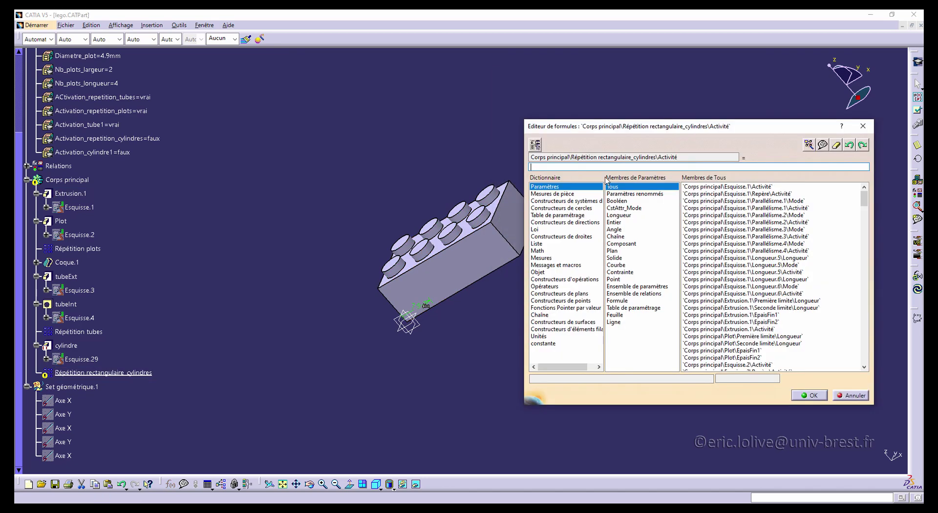
left_click(127, 141)
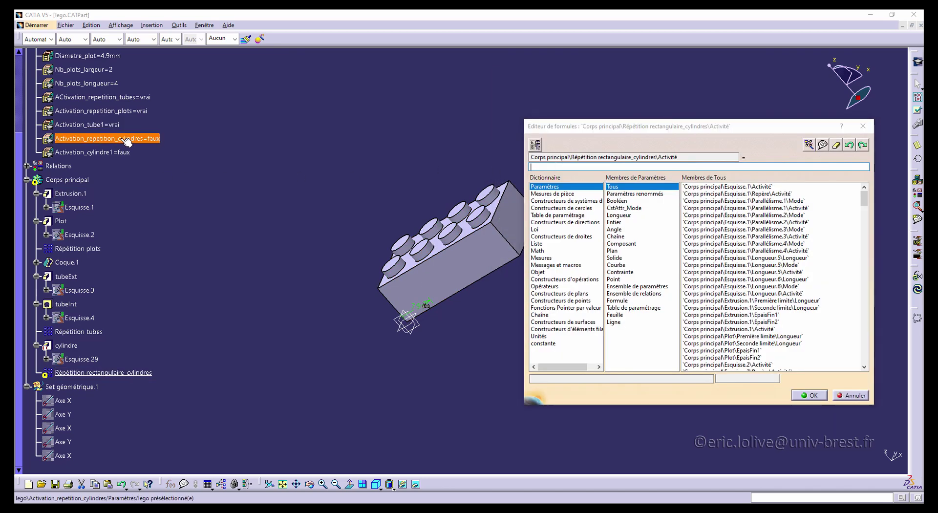
left_click(811, 396)
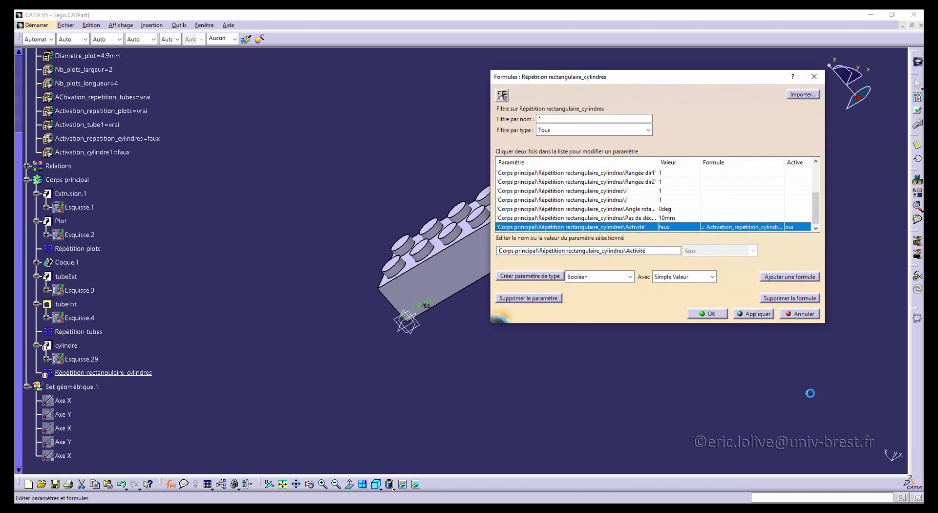
left_click(712, 315)
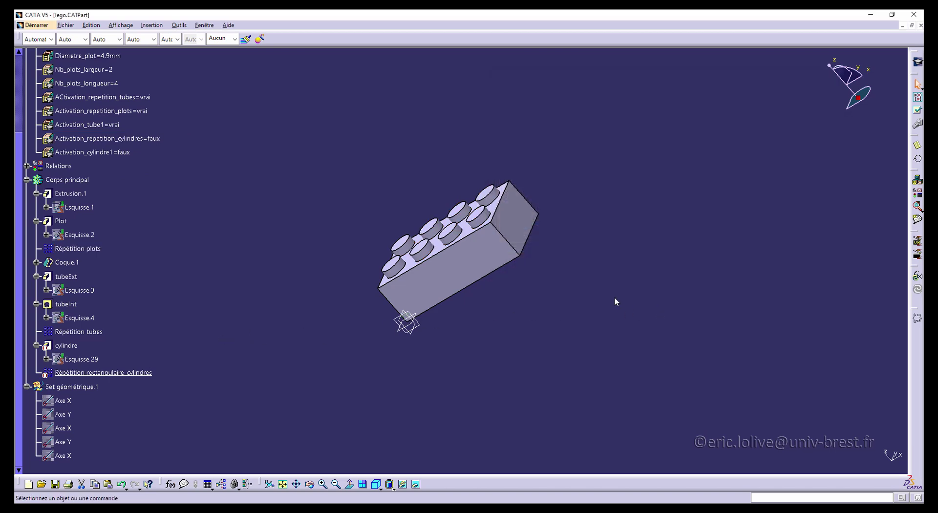
Turn the brick to show its underside and test configuration 14 (3.2 mm, 1 × 1) of the lego design table.
middle_click_drag(614, 297, 265, 231)
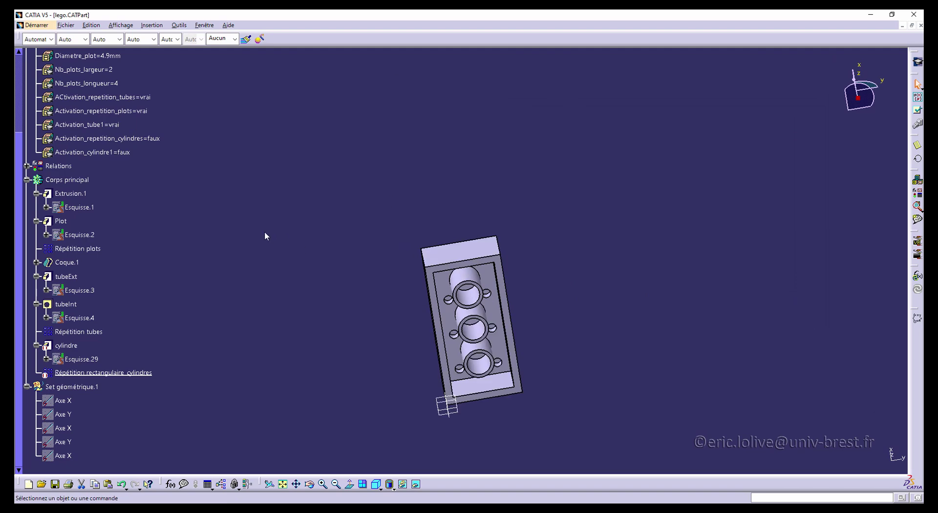
scroll(251, 271, "up", 5)
scroll(251, 271, "down", 4)
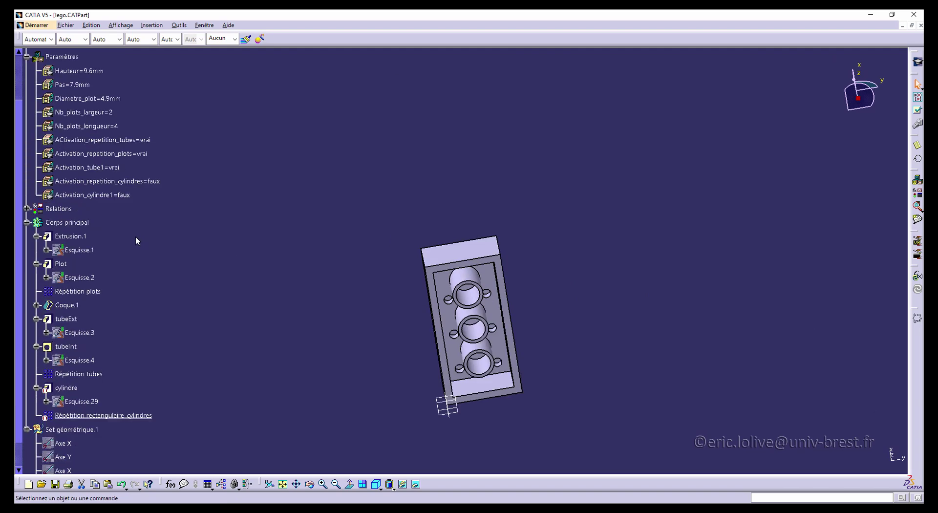
left_click(27, 209)
double_click(147, 109)
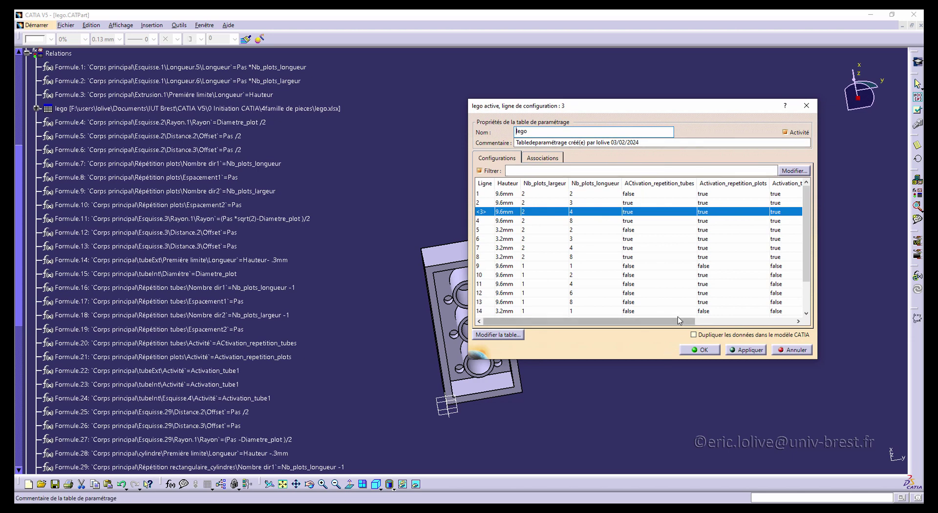
scroll(675, 315, "down", 2)
left_click_drag(659, 323, 757, 324)
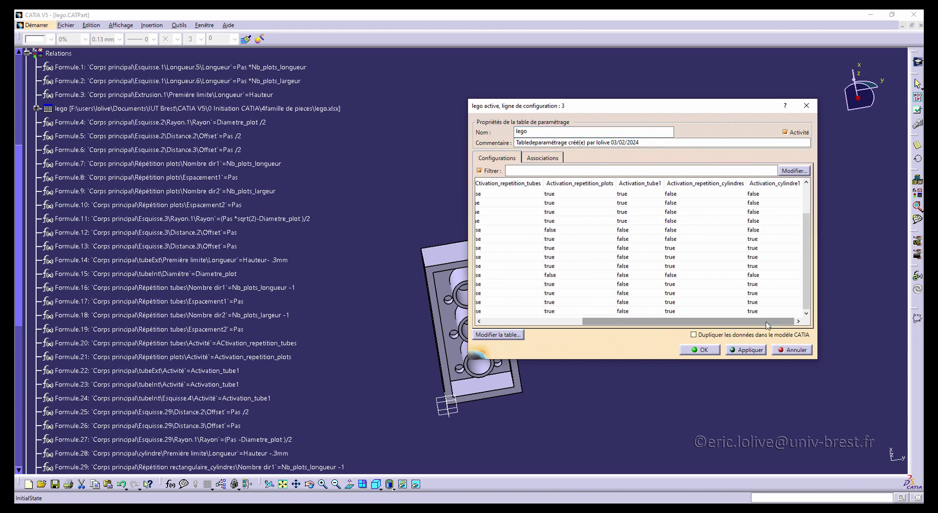
left_click(710, 276)
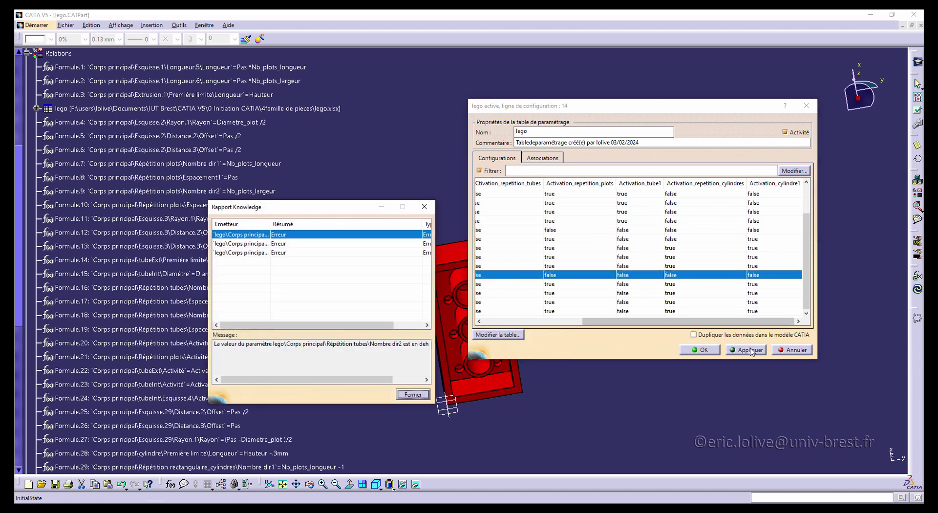
left_click(413, 395)
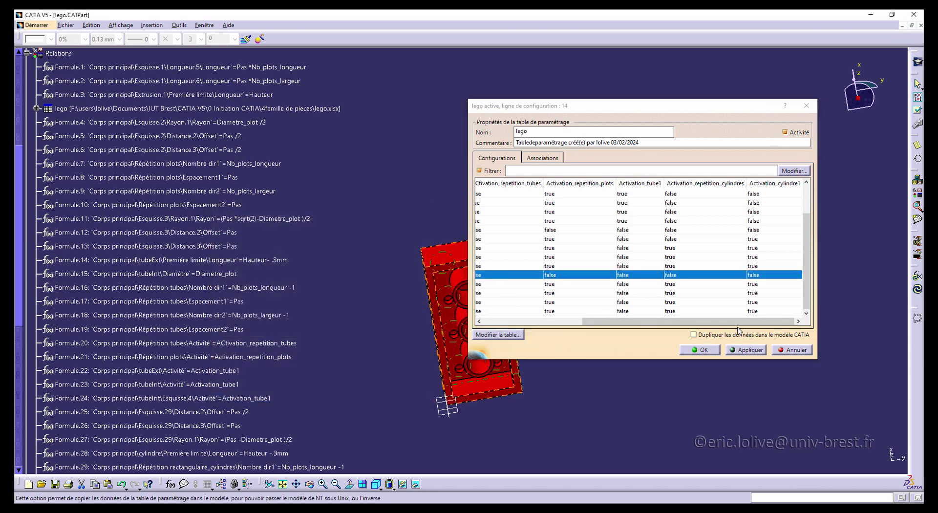
left_click(755, 350)
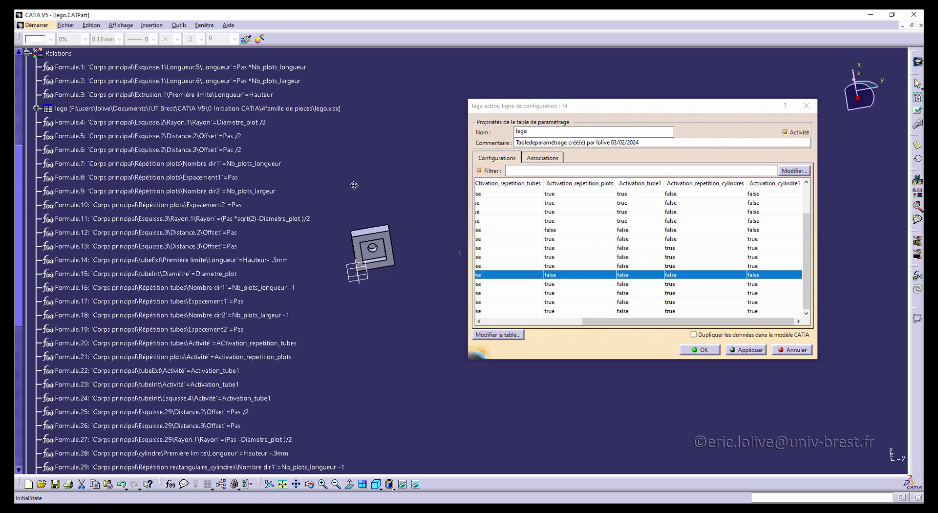
Test configuration 15 of the lego design table, close the update diagnosis, and inspect the cylinder formulas and features in the tree.
left_click(746, 350)
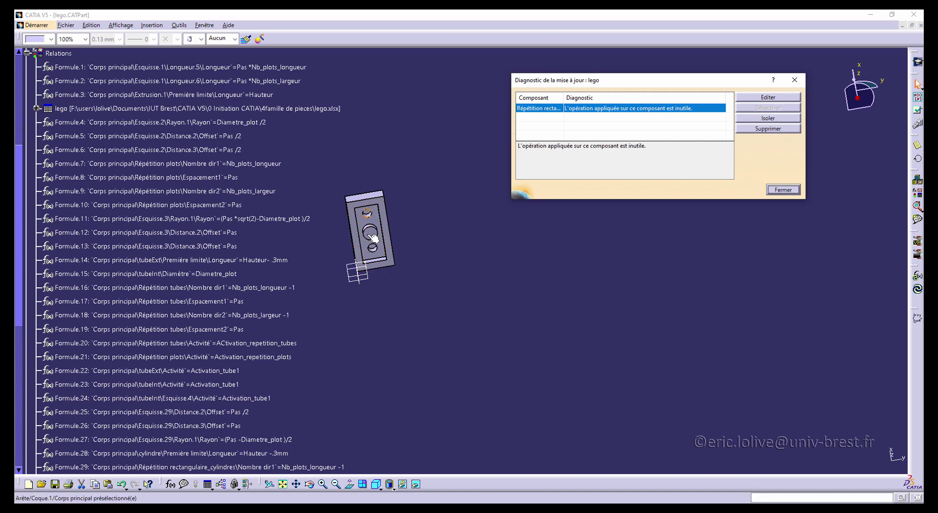
left_click(784, 190)
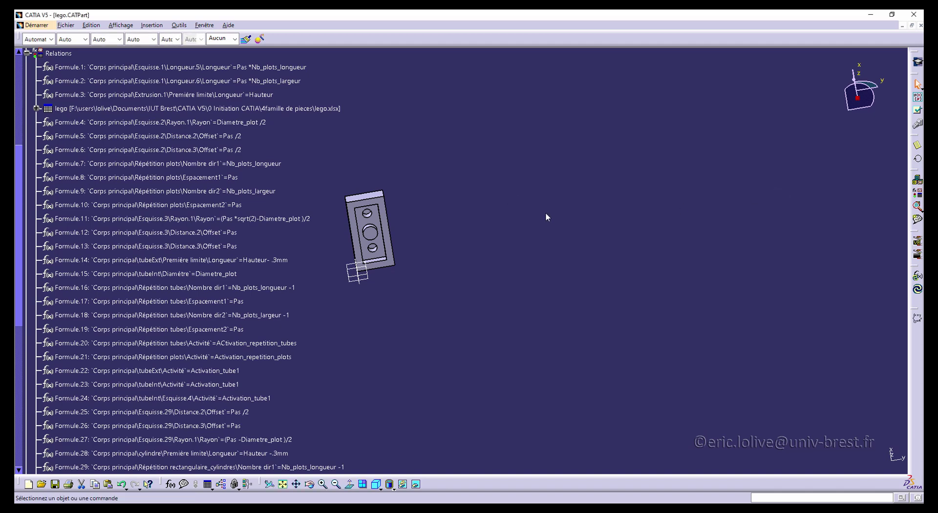
scroll(376, 230, "down", 4)
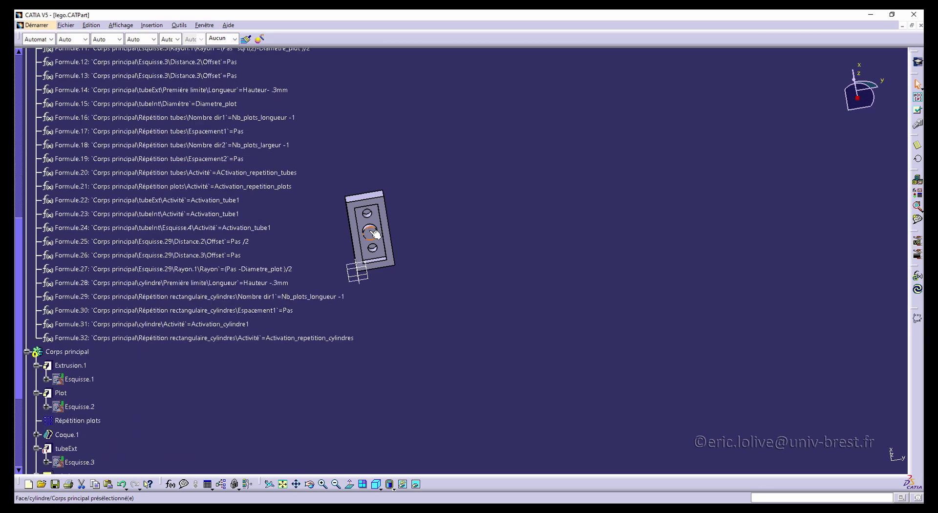
scroll(322, 245, "down", 4)
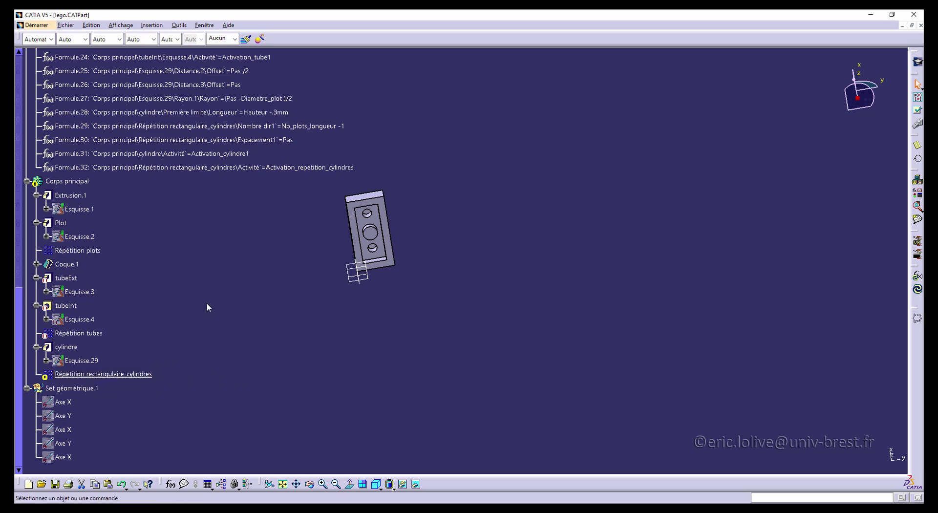
scroll(207, 302, "up", 10)
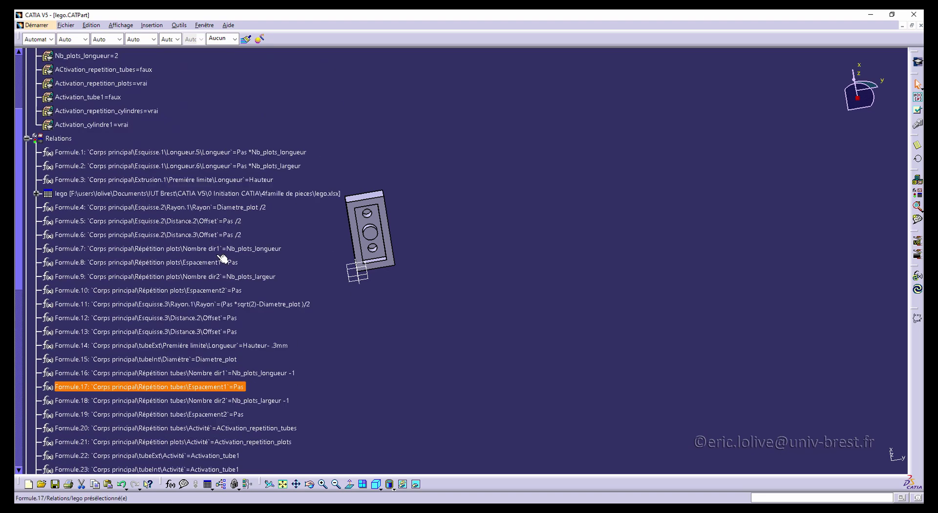
Reopen the lego design table and check the cylinder activation values of configuration 15.
double_click(235, 194)
scroll(599, 313, "down", 1)
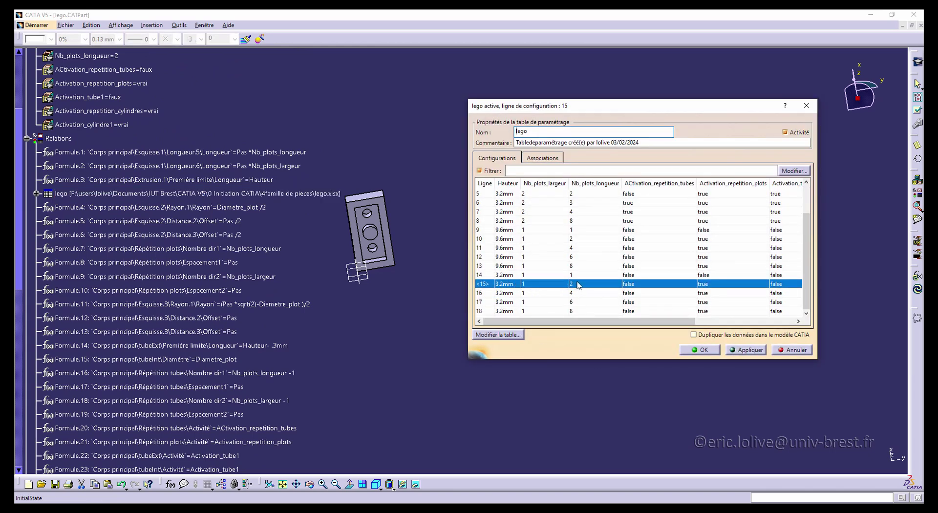
left_click_drag(611, 320, 762, 315)
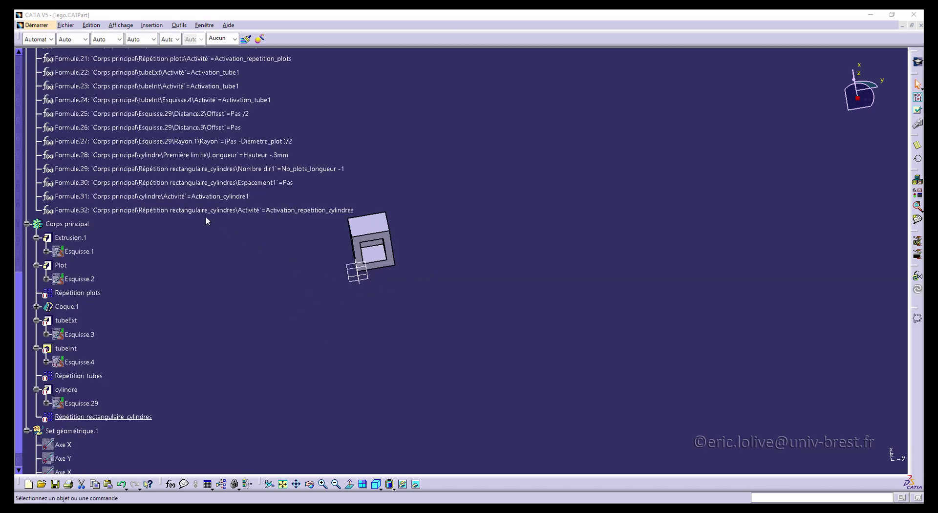
Apply configuration 4 (9.6 mm, 2 × 8) of the lego design table and inspect the brick from its underside and studs.
scroll(235, 206, "up", 9)
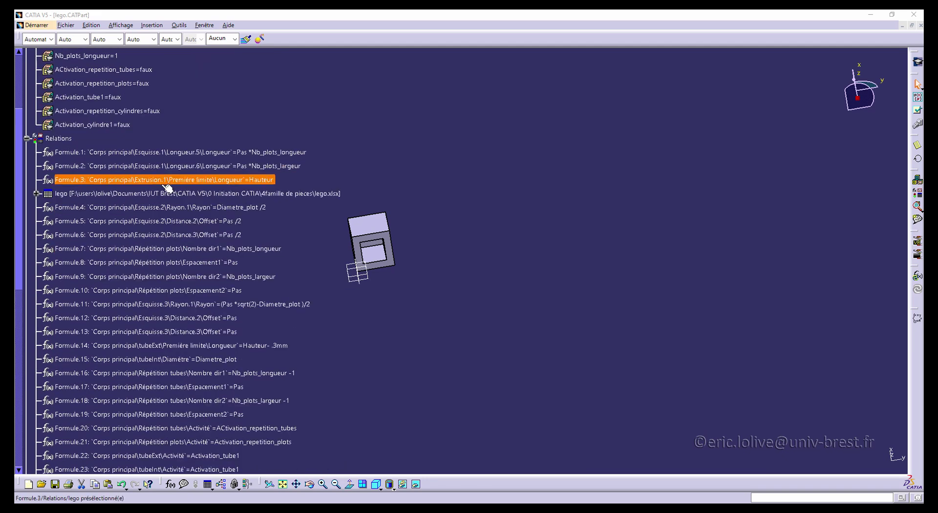
double_click(171, 194)
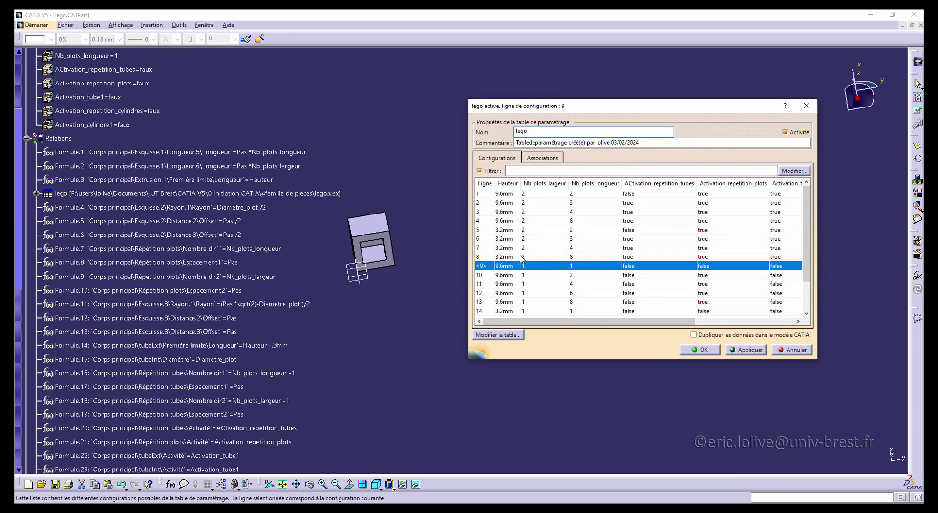
left_click(509, 222)
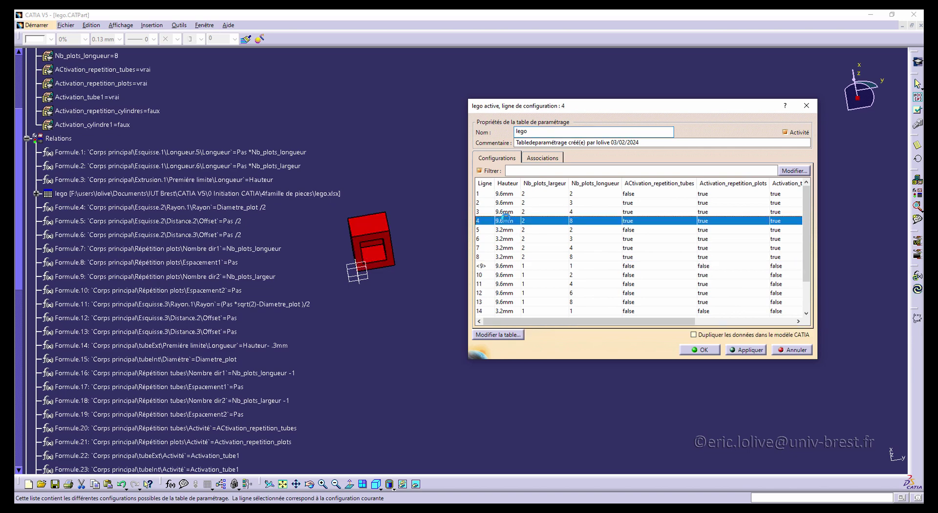
left_click(745, 350)
left_click(700, 350)
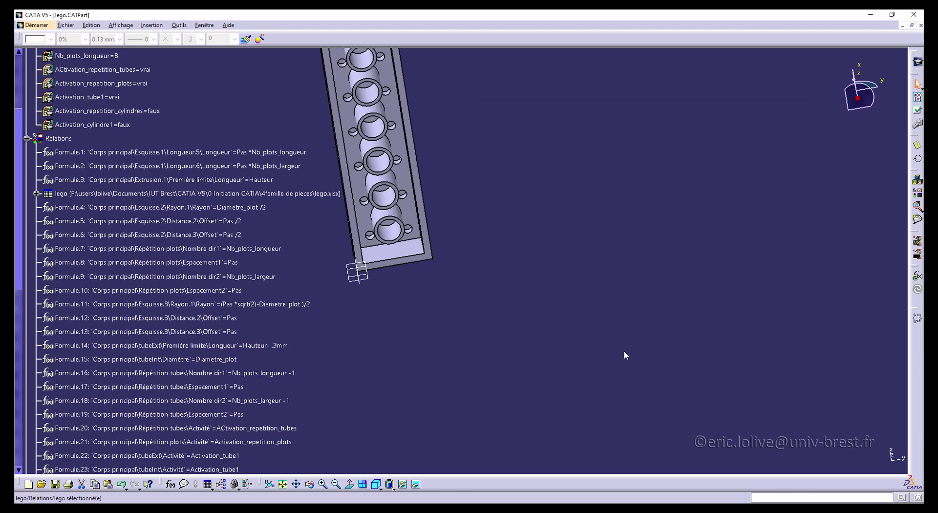
middle_click_drag(465, 256, 395, 304)
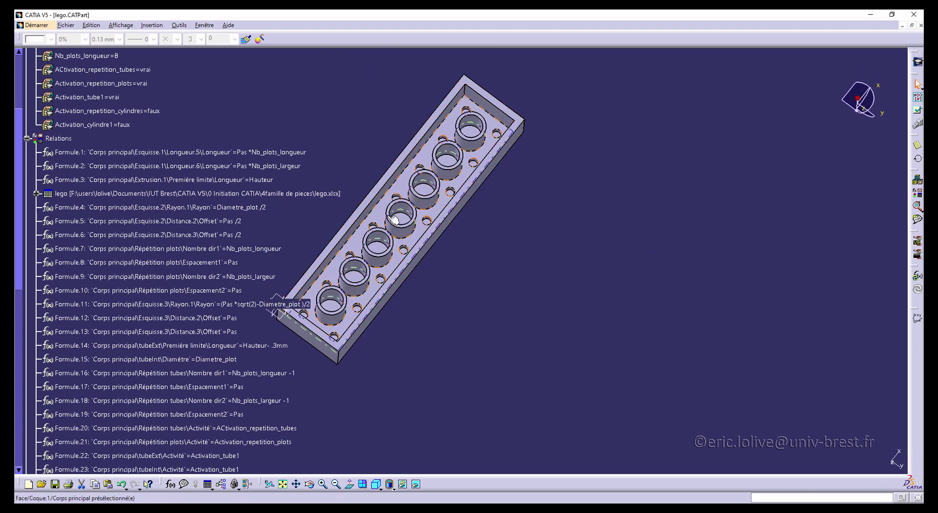
middle_click_drag(395, 220, 392, 318)
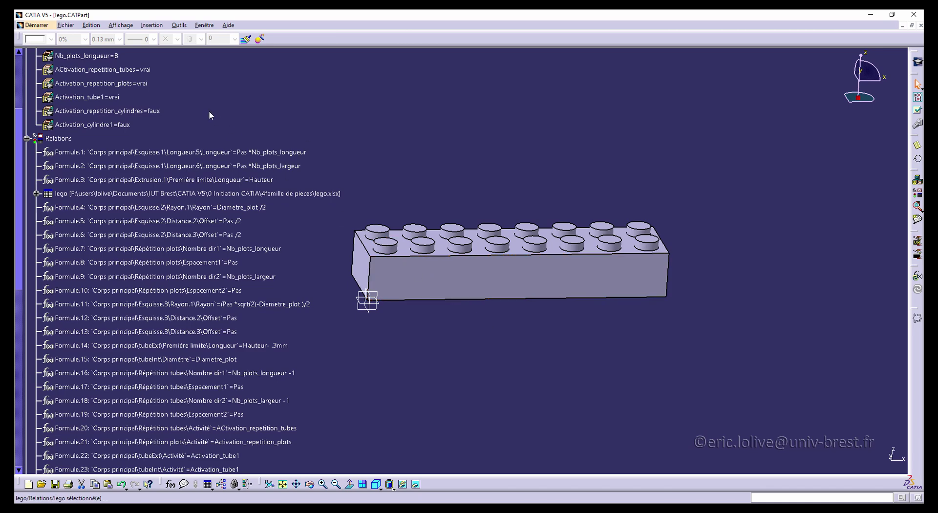
Open the lego table's workbook in Excel and paste the Hauteur_nervure, Epaisseur_nervure, Activation_nervure and Activation_repetition_nervure columns with their values starting at K1.
left_click(208, 195)
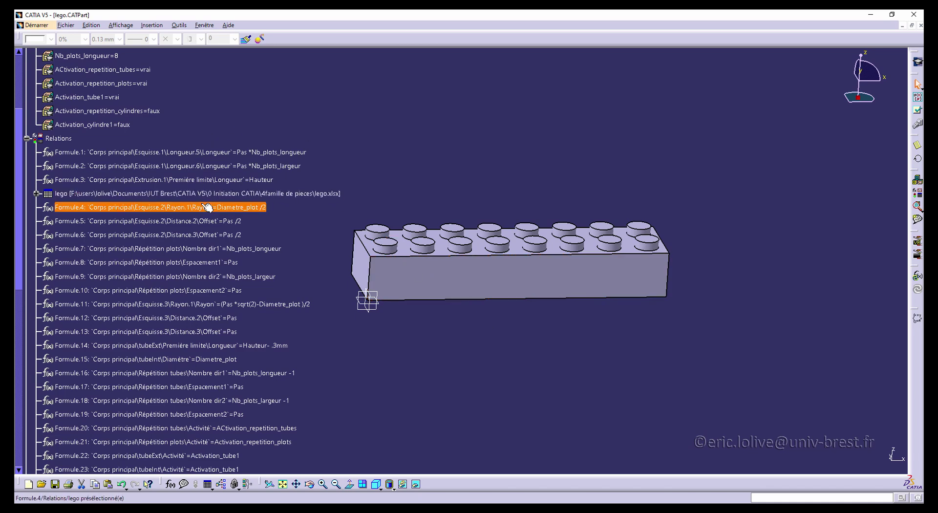
double_click(166, 198)
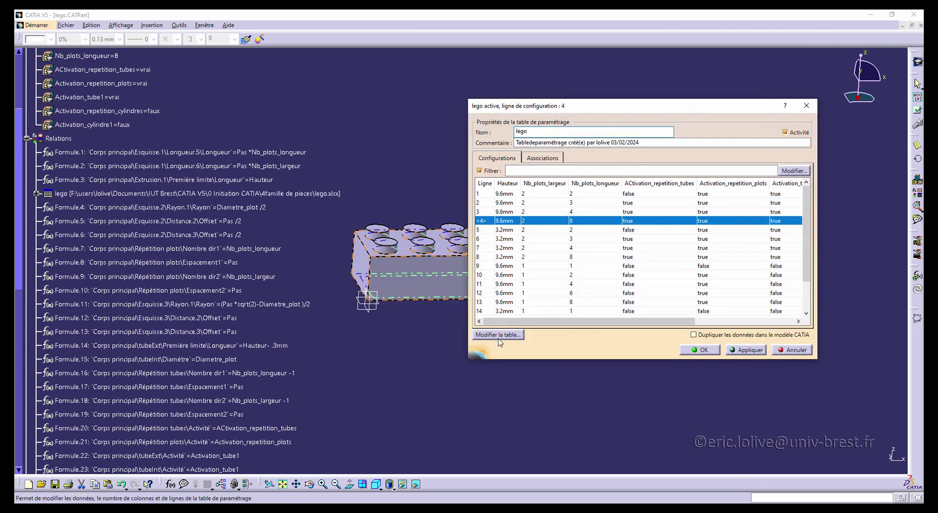
left_click(496, 335)
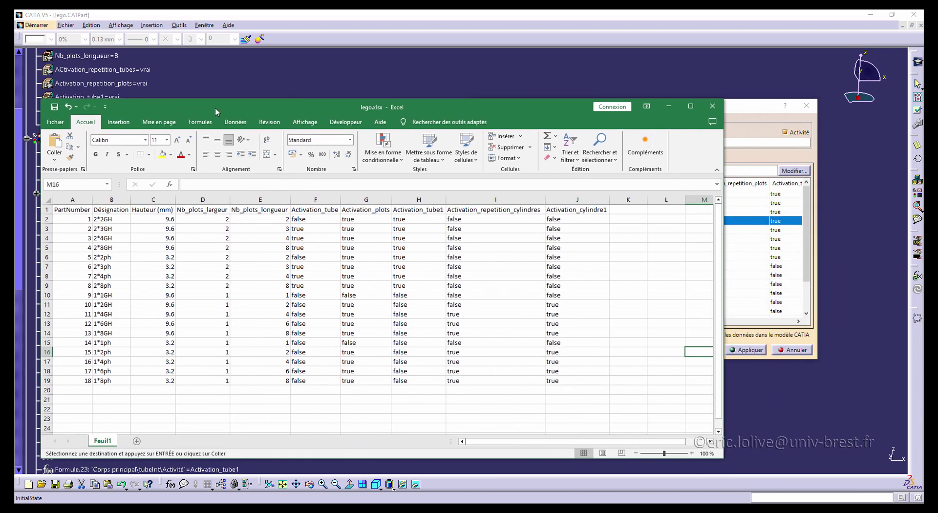
left_click_drag(215, 107, 215, 10)
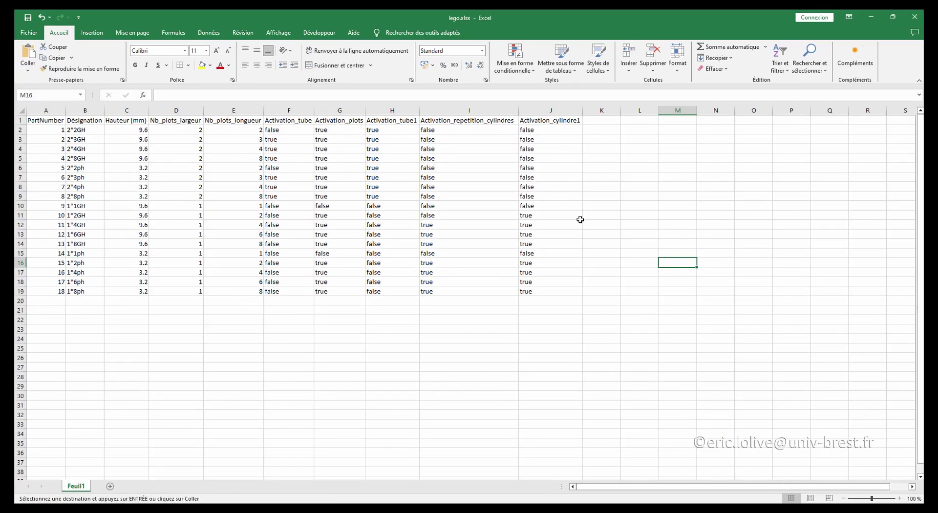
mouse_move(604, 122)
left_mouse_down()
mouse_move(725, 120)
mouse_move(595, 121)
left_mouse_up()
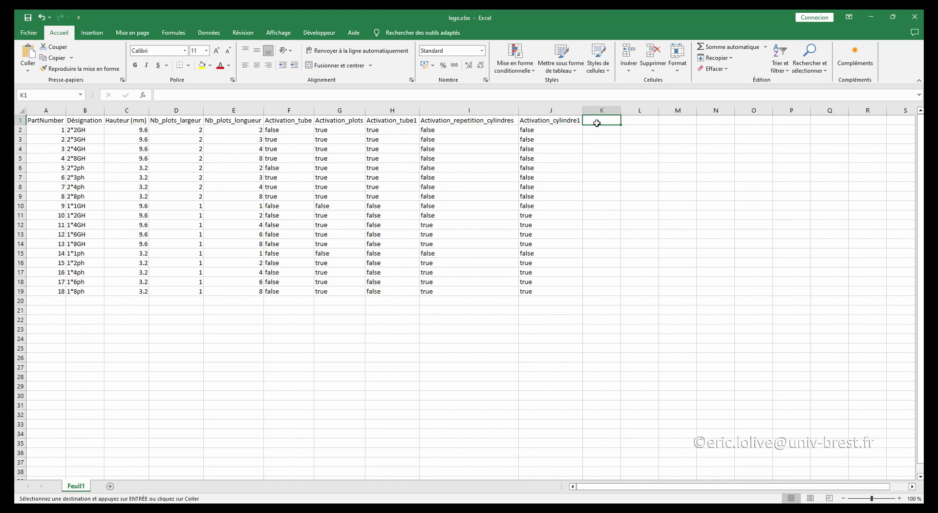
type("Hauteur_nervure\tEpaisseur_nervure\tActivation_nervure\tActivation_repetition_nervure 7.1mm\t0.5mm\tfalse\tfalse 7.1mm\t0.5mm\tfalse\tfalse 7.1mm\t0.5mm\tfalse\tfalse 7.1mm\t0.5mm\ttrue\ttrue 0.7mm\t0.5mm\tfalse\tfalse 0.7mm\t0.5mm\tfalse\tfalse 0.7mm\t0.5mm\tfalse\tfalse 0.7mm\t0.5mm\tfalse\tfalse 7.1mm\t0.2mm\tfalse\tfalse 7.1mm\t0.2mm\tfalse\tfalse 7.1mm\t0.2mm\ttrue\tfalse 7.1mm\t0.2mm\ttrue\ttrue 7.1mm\t0.2mm\ttrue\ttrue 7.1mm\t0.2mm\tfalse\tfalse 0.7mm\t0.2mm\tfalse\tfalse 0.7mm\t0.2mm\tfalse\tfalse 0.7mm\t0.2mm\tfalse\tfalse 0.7mm\t0.2mm\tfalse\tfalse")
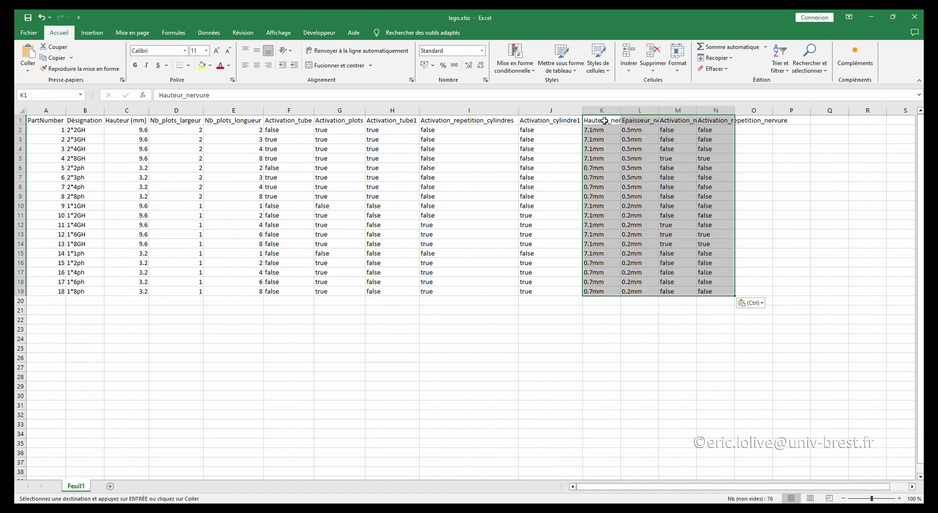
Fit the widths of columns K to N to their rib parameter headings.
double_click(620, 113)
left_click(644, 120)
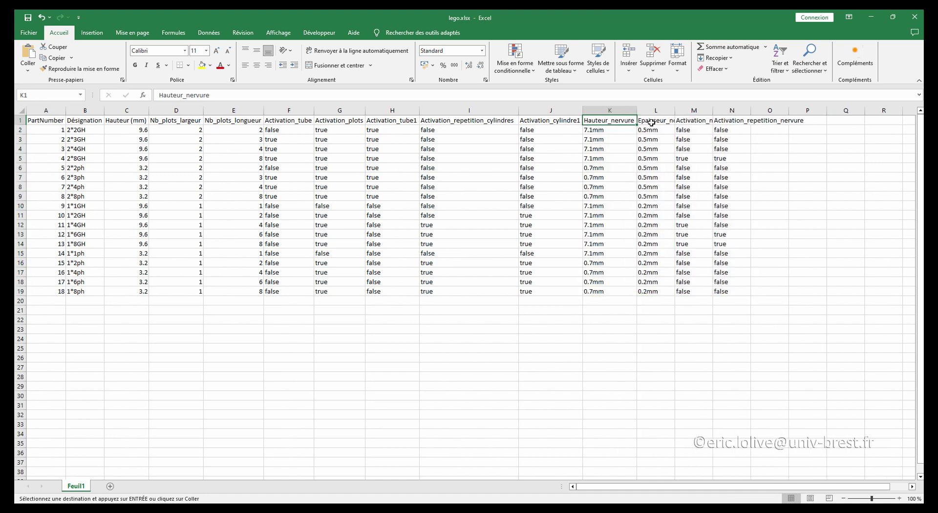
double_click(674, 107)
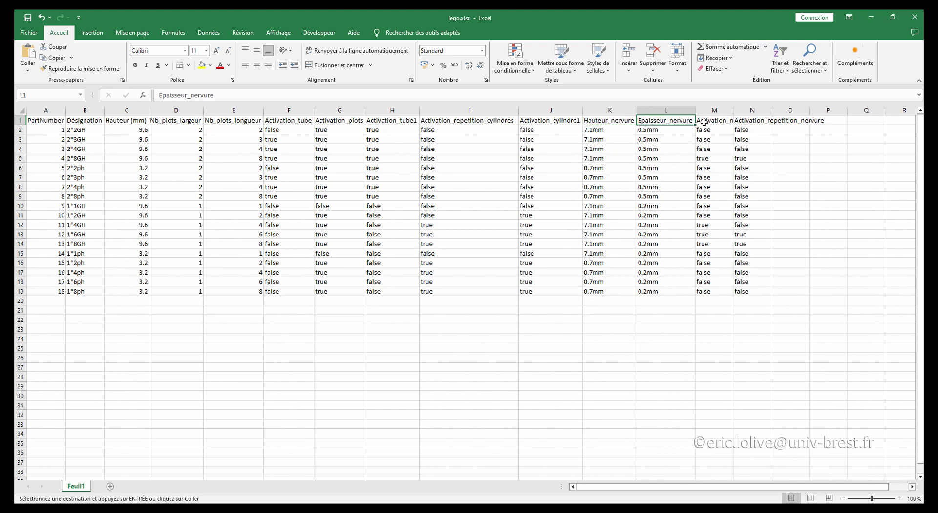
double_click(735, 111)
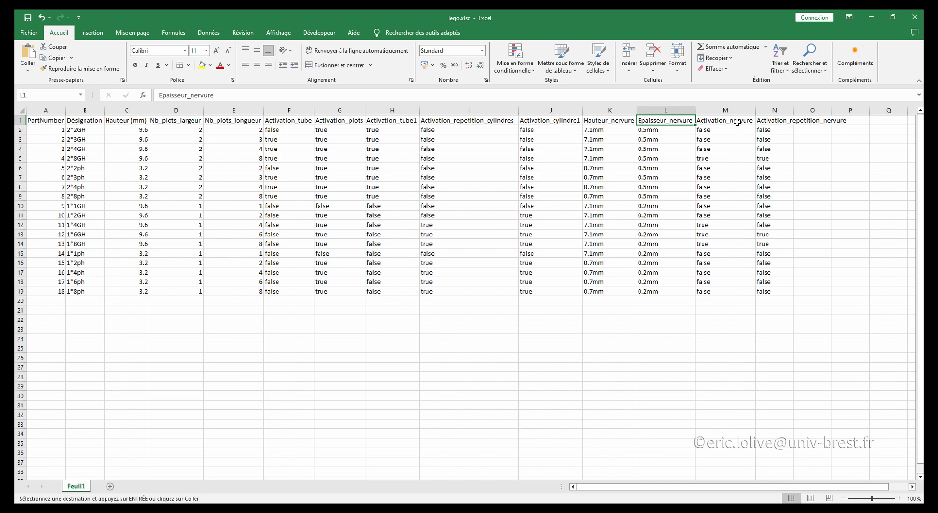
left_click(737, 122)
double_click(793, 108)
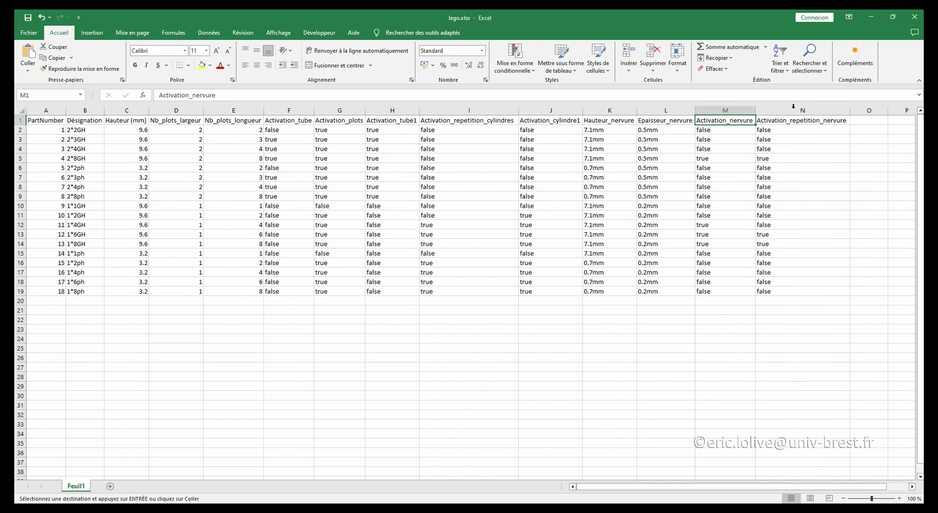
left_click(786, 338)
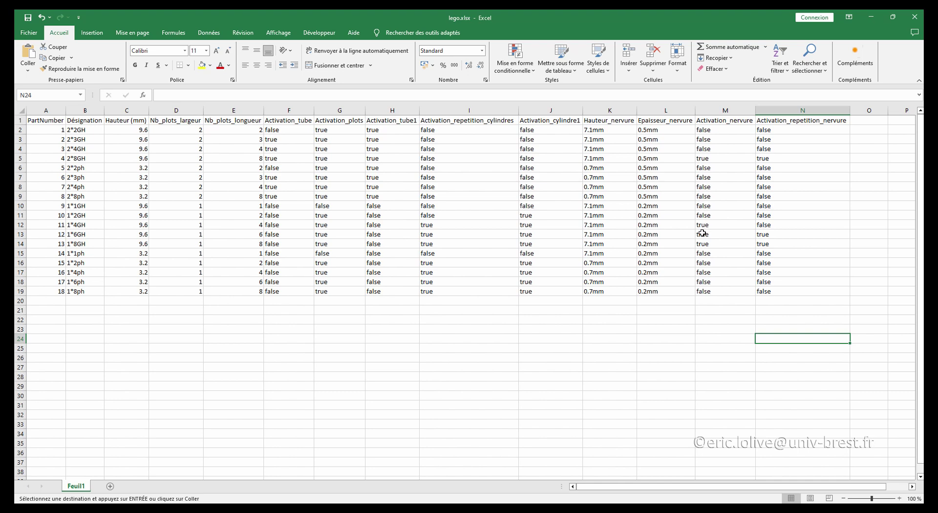
Review the added rib data in K1:N19, then close lego.xlsx and save its changes.
left_click(704, 326)
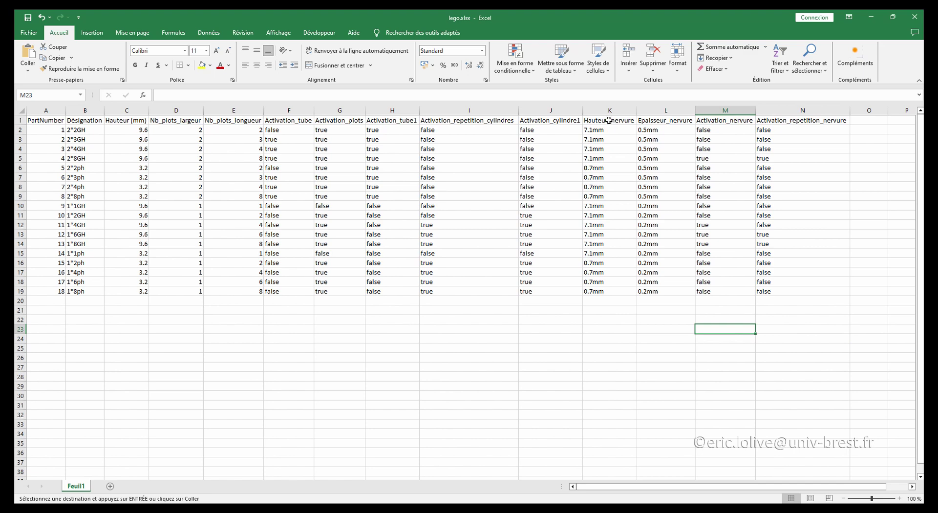
left_click_drag(609, 120, 798, 292)
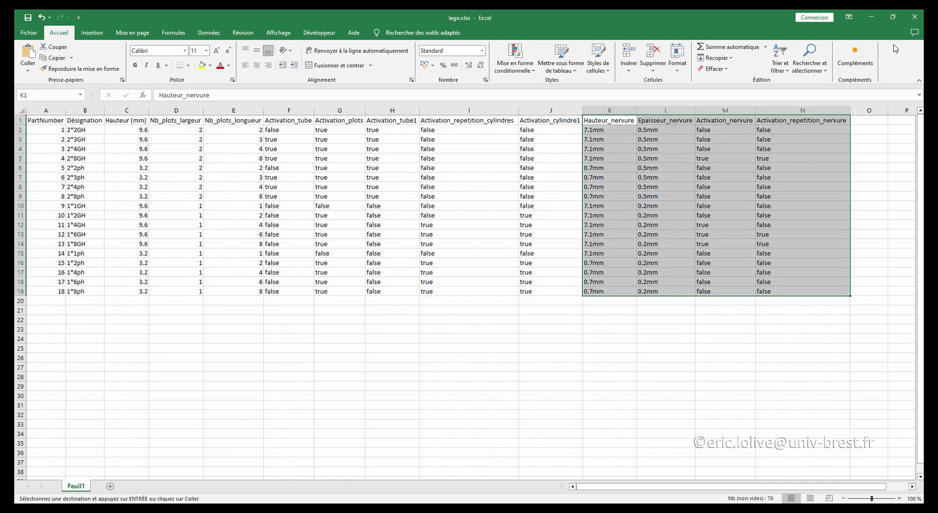
left_click(912, 19)
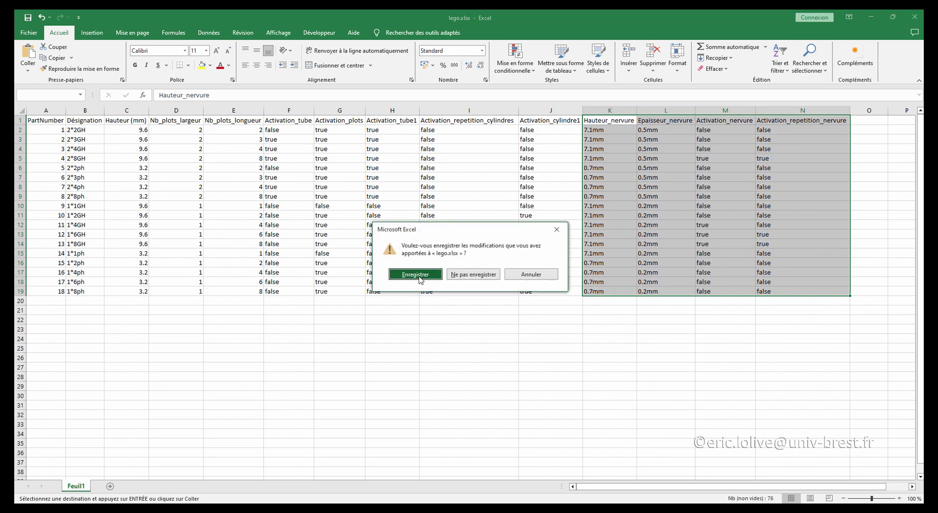
left_click(415, 274)
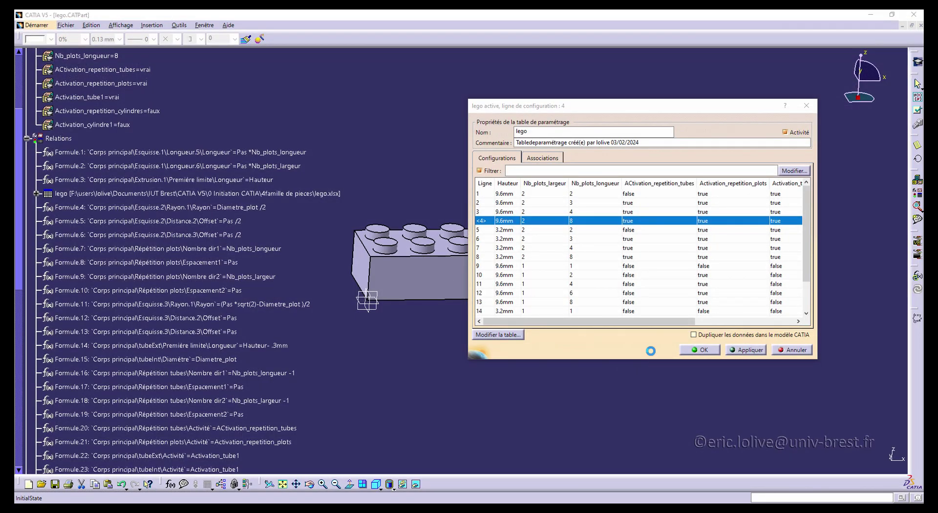
Create and associate the parameters Hauteur_nervure, Epaisseur_nervure, Activation_nervure and Activation_repetition_nervure from the lego design table, and validate the table.
left_click(545, 158)
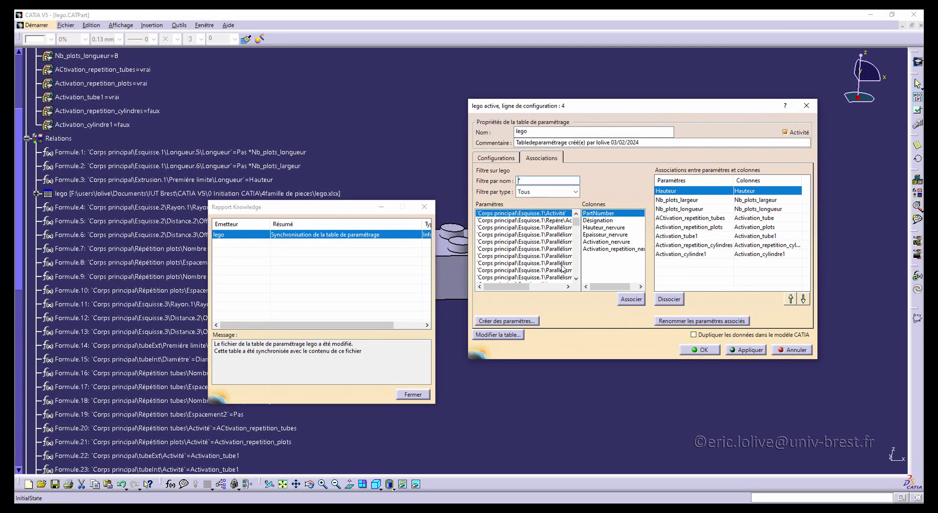
left_click(413, 395)
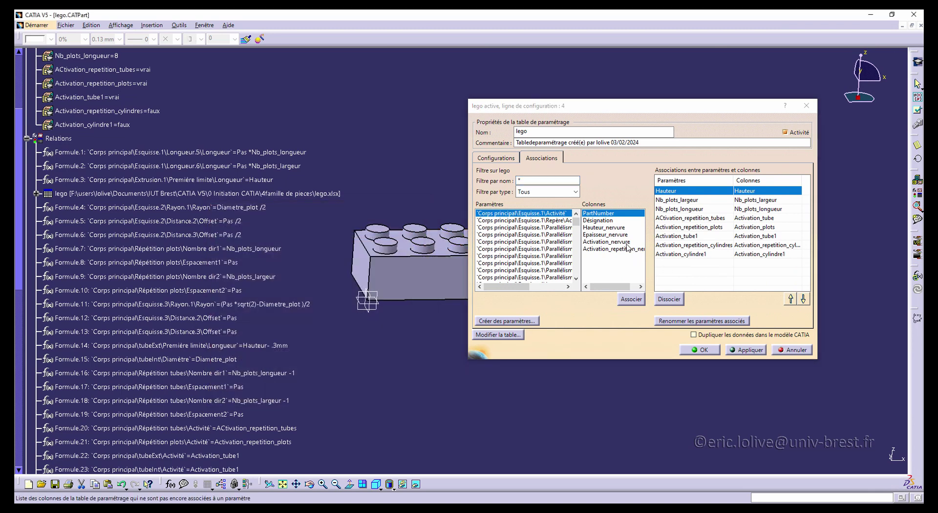
left_click(527, 318)
left_click(624, 186)
left_click(615, 213, "shift")
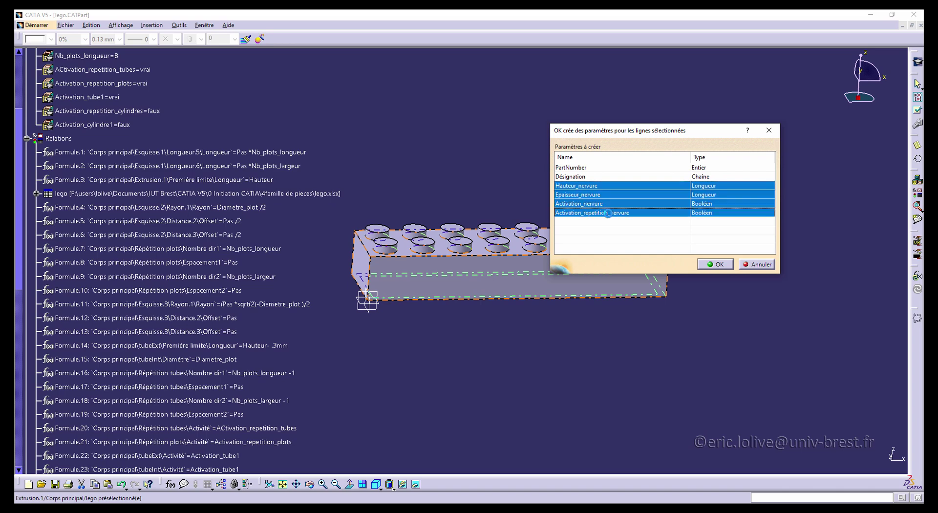
left_click(714, 264)
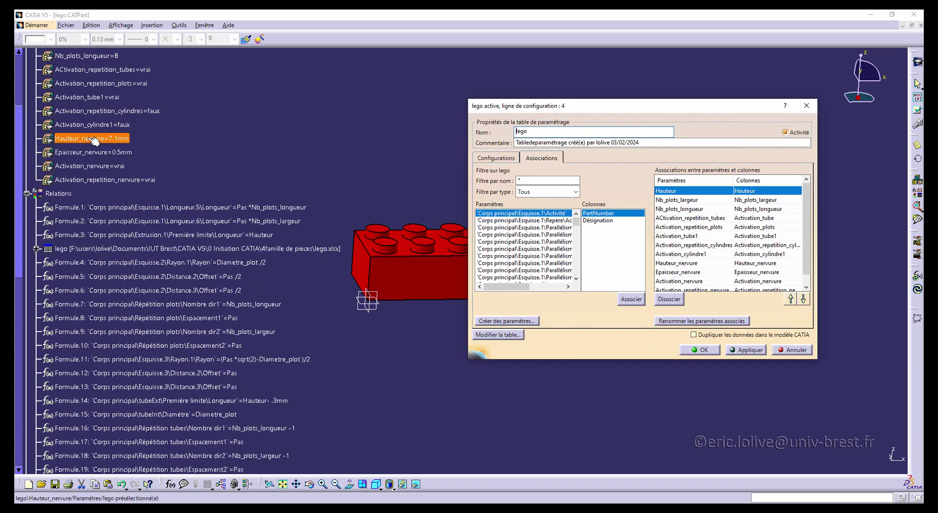
left_click(707, 350)
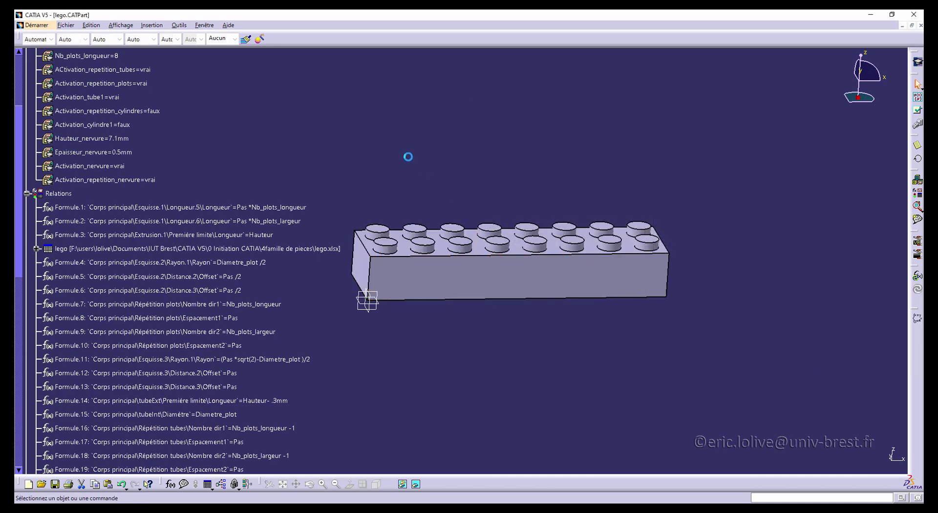
Collapse the Relations branch of the tree to reach the Corps principal features.
scroll(339, 162, "down", 11)
scroll(355, 348, "up", 12)
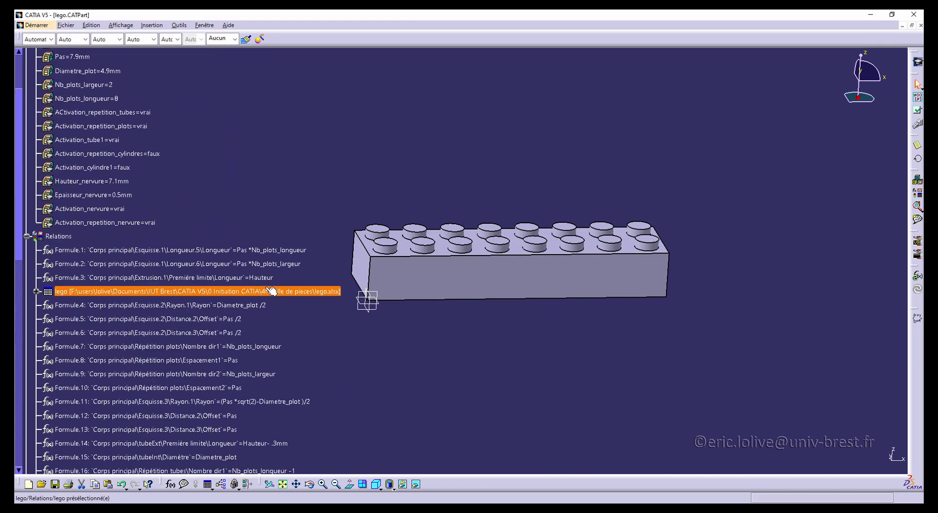
left_click(27, 236)
scroll(196, 233, "down", 5)
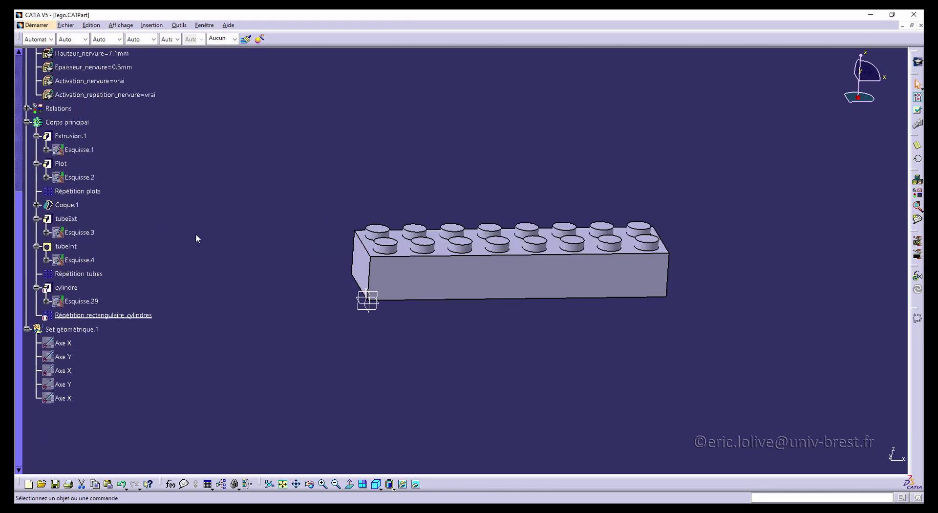
Switch to the part modelling workbench and start a plane offset from Plan yz.
left_click(367, 309)
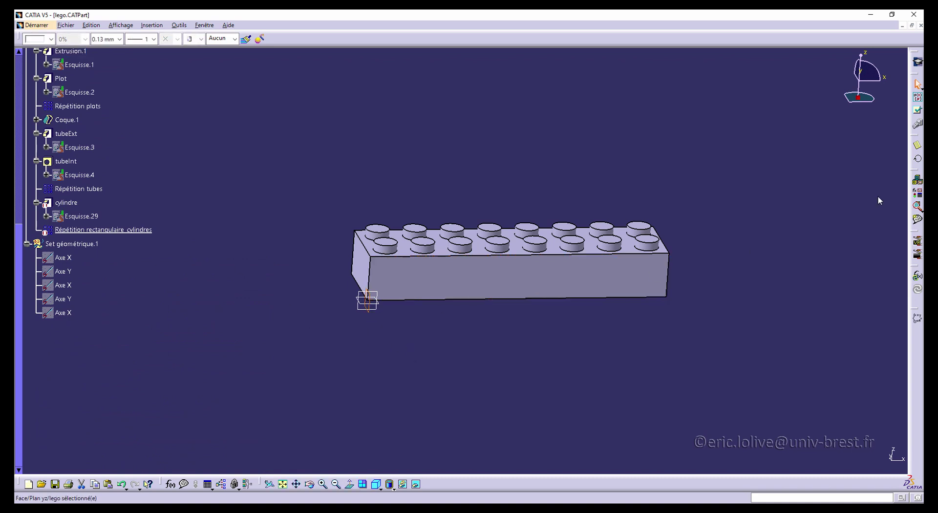
double_click(387, 289)
left_click(369, 316)
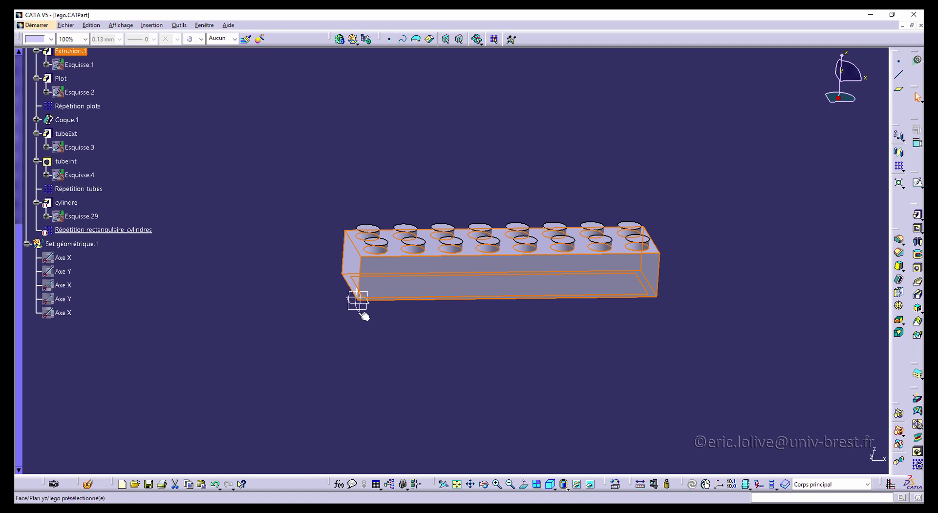
left_click(901, 92)
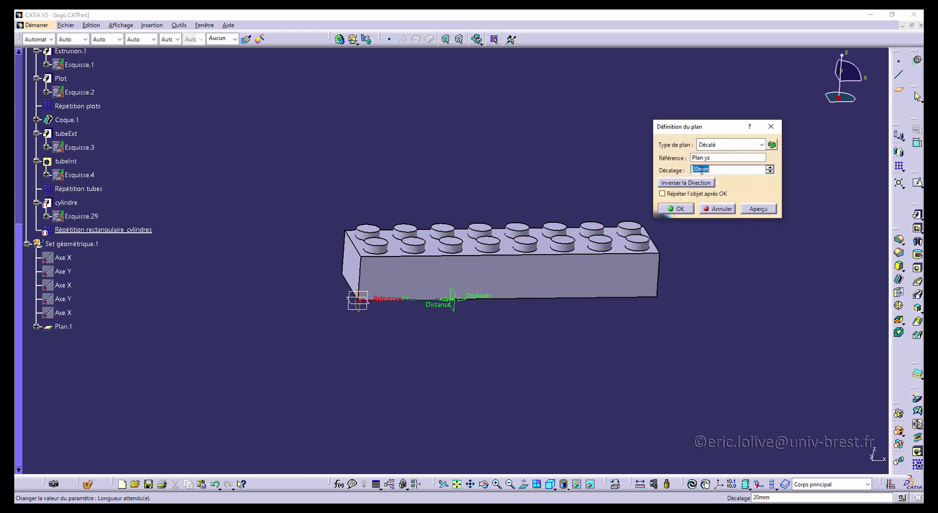
Drive the plane's offset from Plan yz with the formula 2*Pas and validate the plane.
right_click(704, 169)
left_click(733, 177)
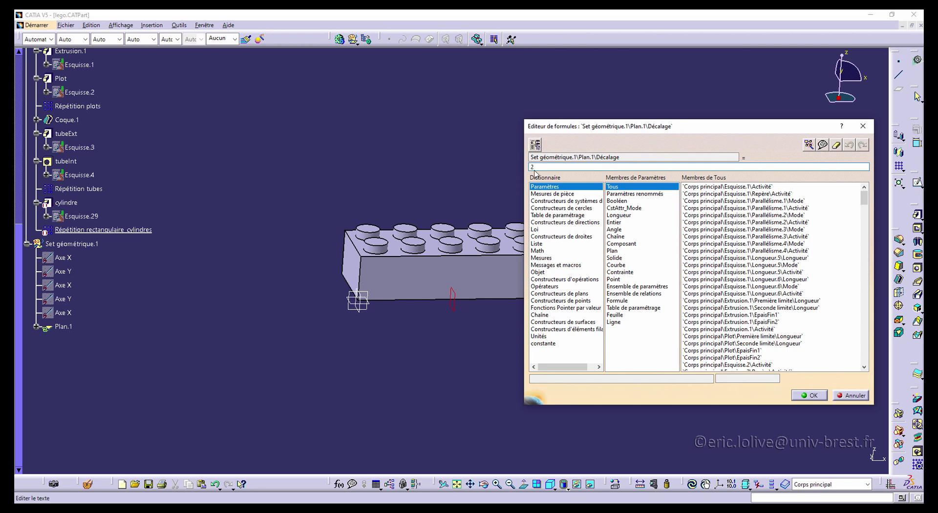
scroll(141, 113, "up", 4)
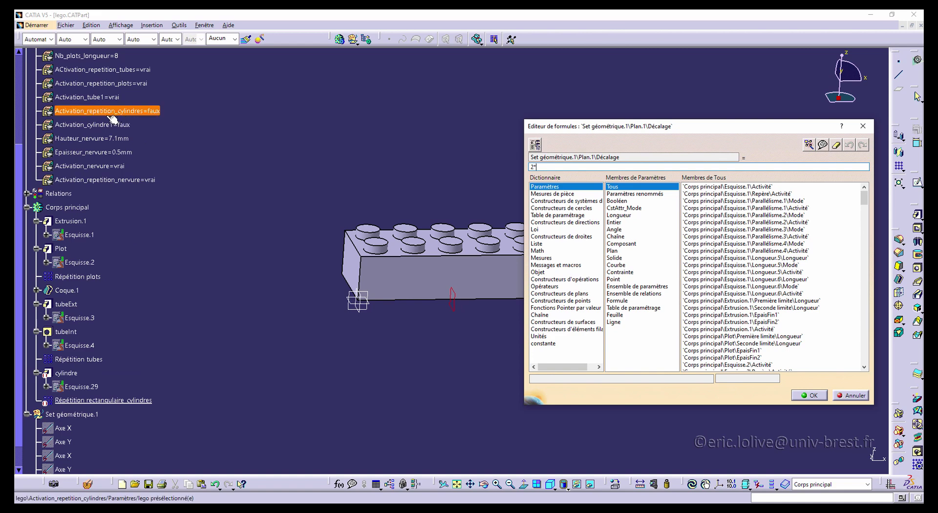
scroll(114, 71, "up", 2)
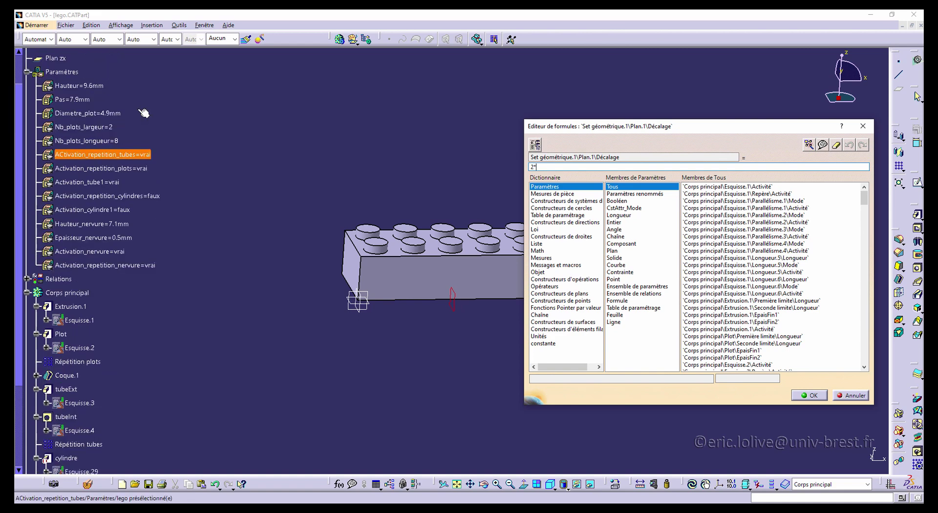
left_click(73, 99)
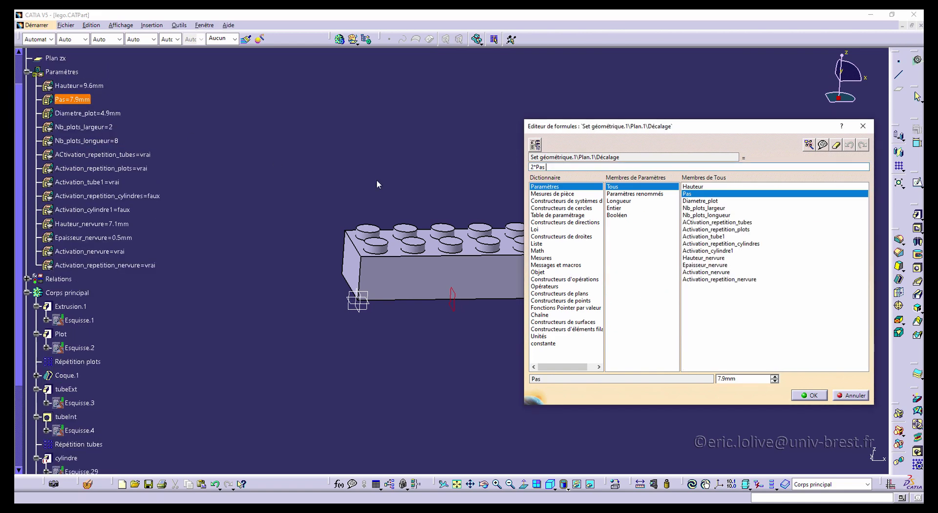
left_click(807, 396)
scroll(471, 318, "down", 3)
middle_click_drag(471, 318, 445, 255)
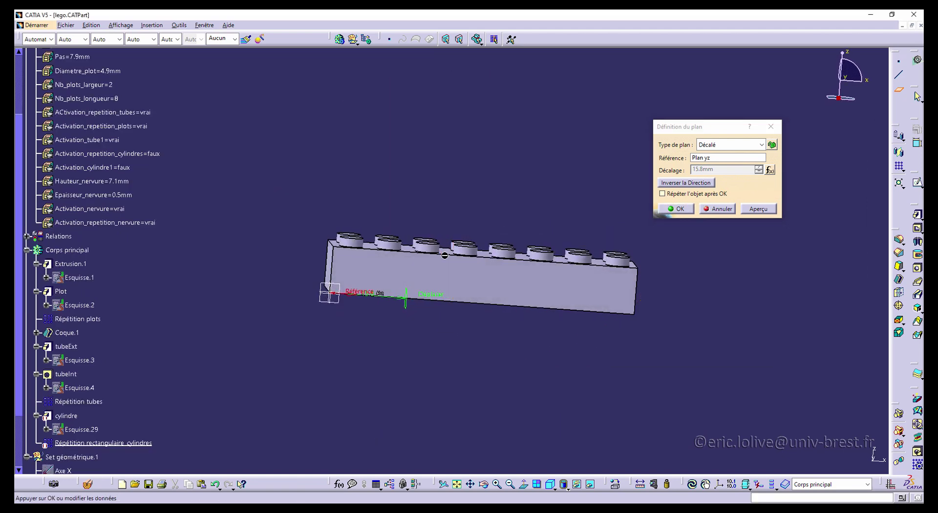
middle_click_drag(420, 337, 419, 394)
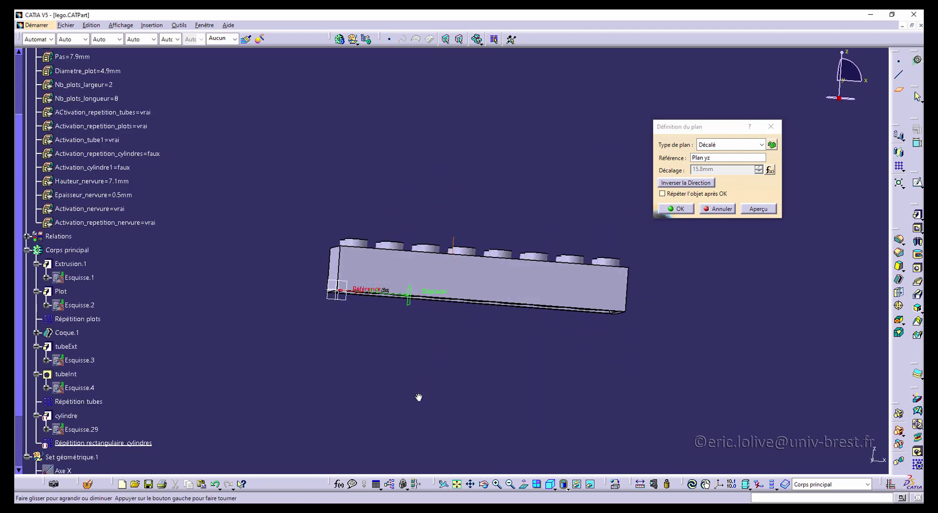
middle_click_drag(462, 349, 489, 401)
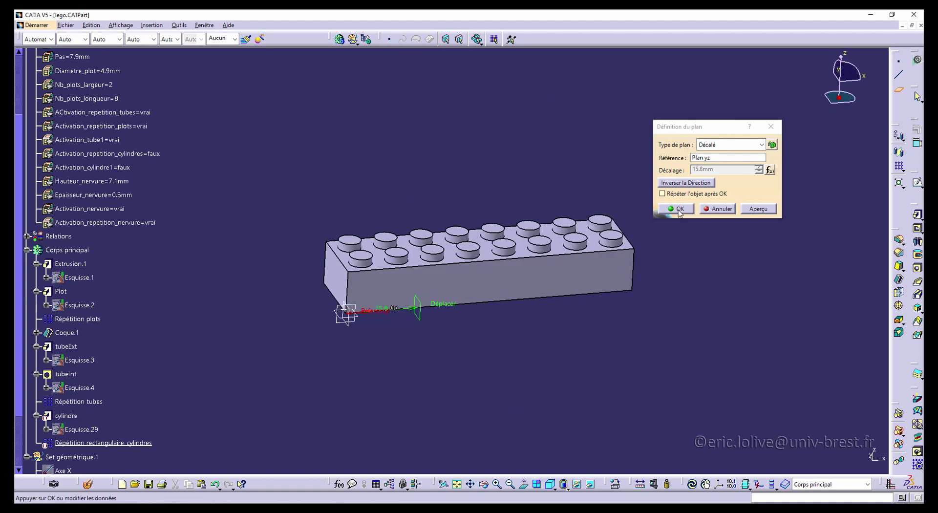
left_click(678, 209)
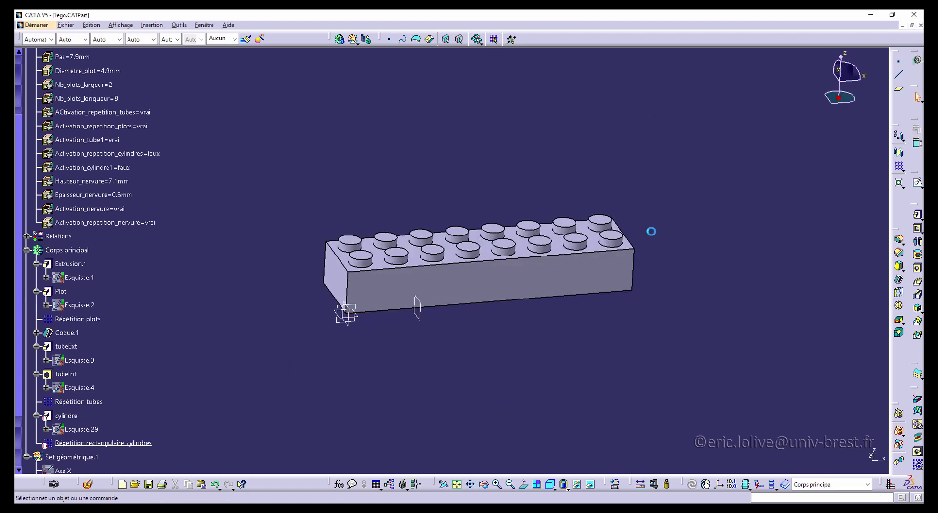
Open a sketch on the new offset plane and draw a rectangle about 8.3 mm high beside the brick.
left_click(429, 320)
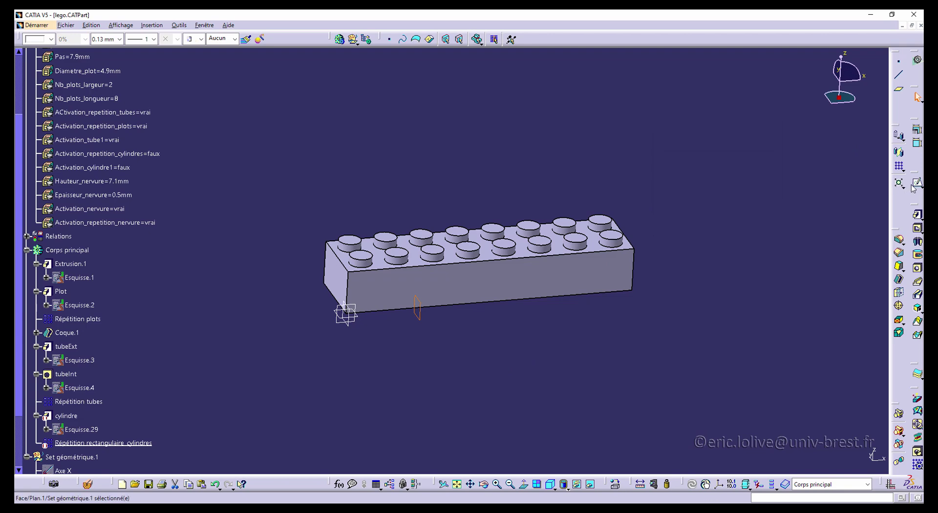
left_click(897, 183)
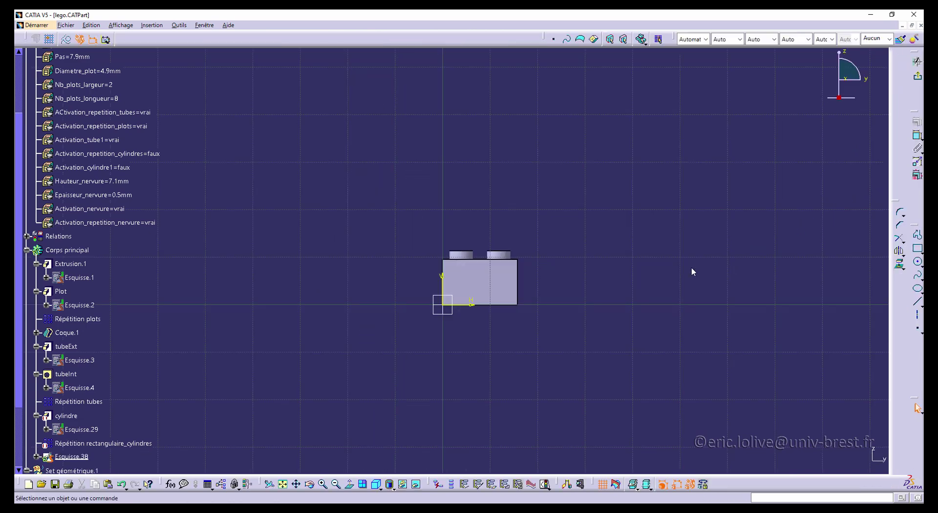
middle_click_drag(624, 265, 605, 240)
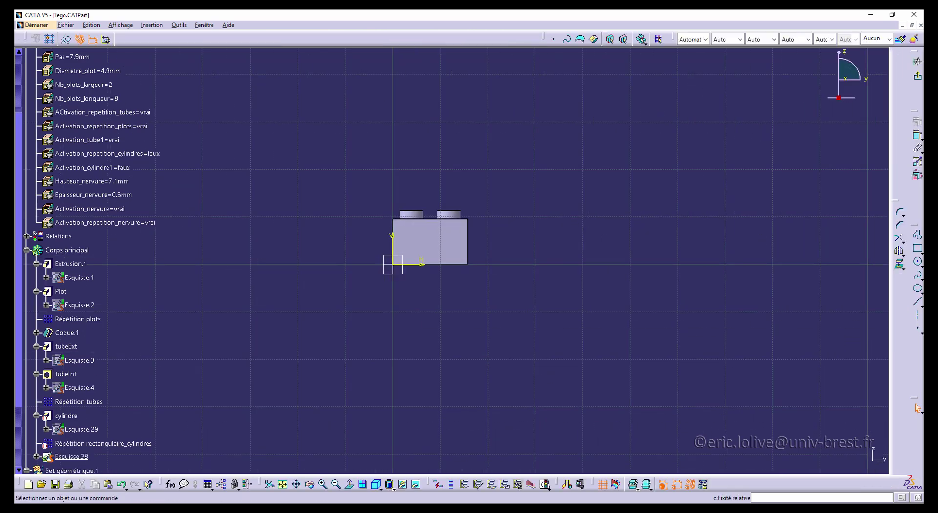
left_click(917, 250)
left_click(551, 223)
left_click(631, 262)
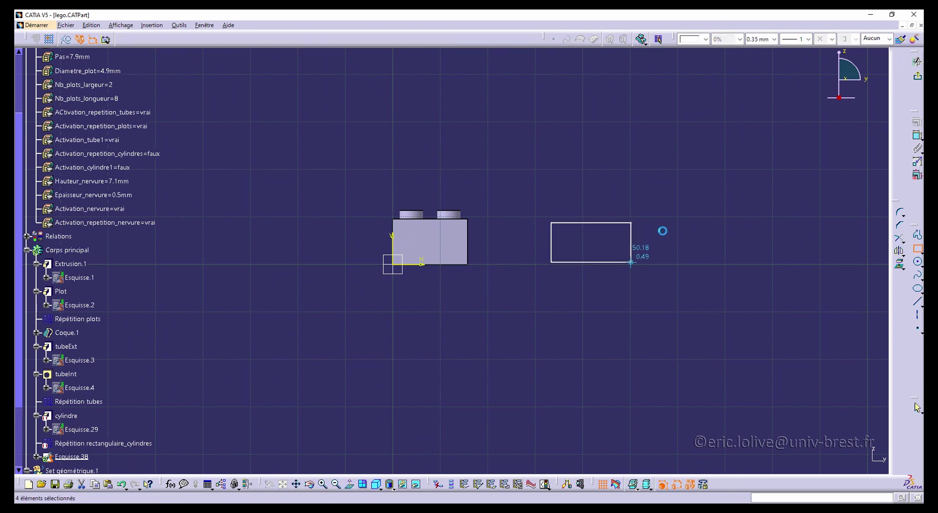
Dimension the rectangle's height and link it by formula to the parameter Hauteur_nervure.
left_click(918, 136)
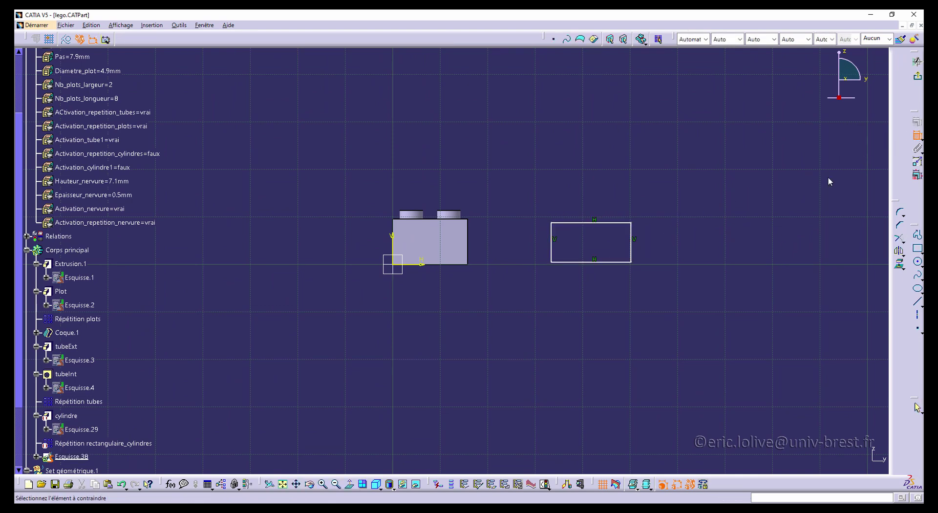
left_click(632, 253)
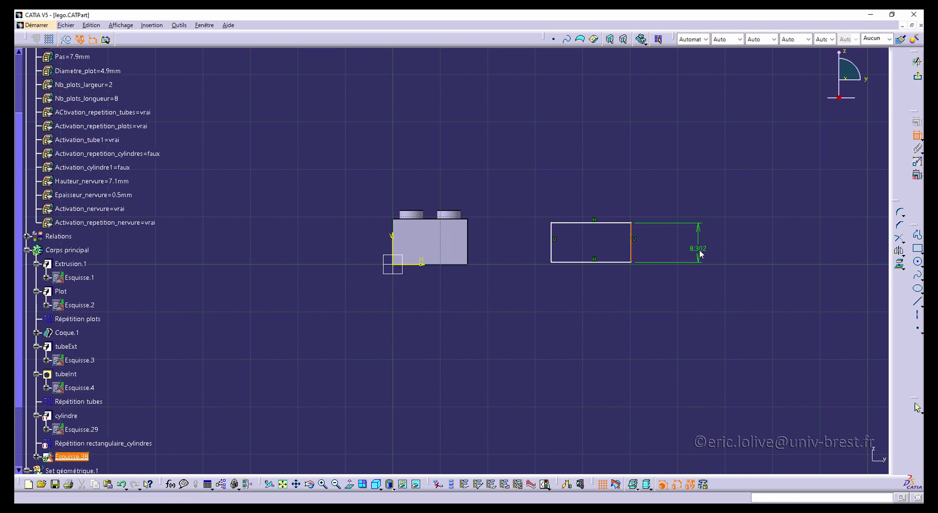
left_click(703, 251)
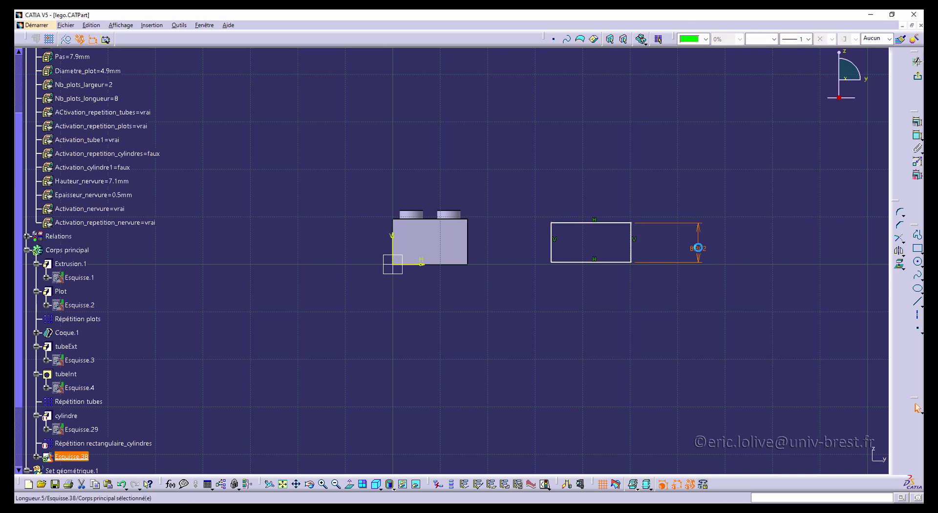
double_click(700, 250)
right_click(673, 139)
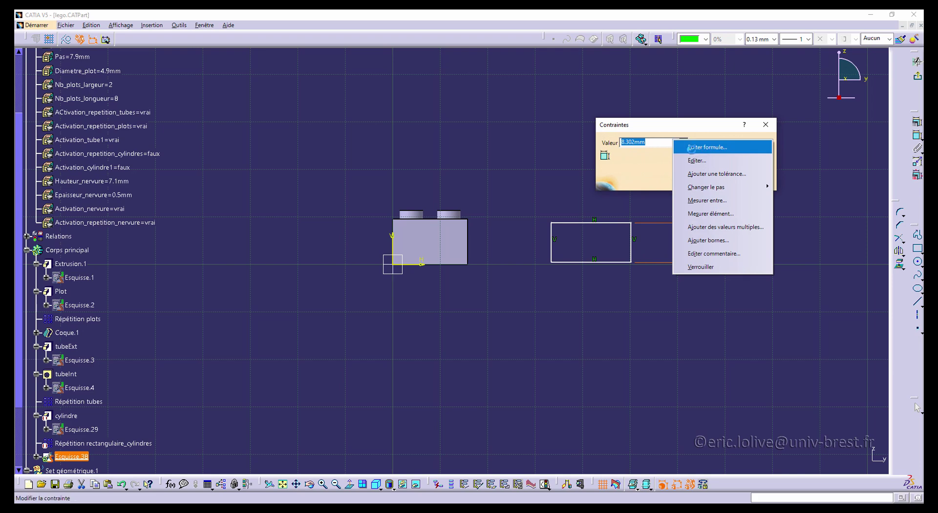
left_click(694, 145)
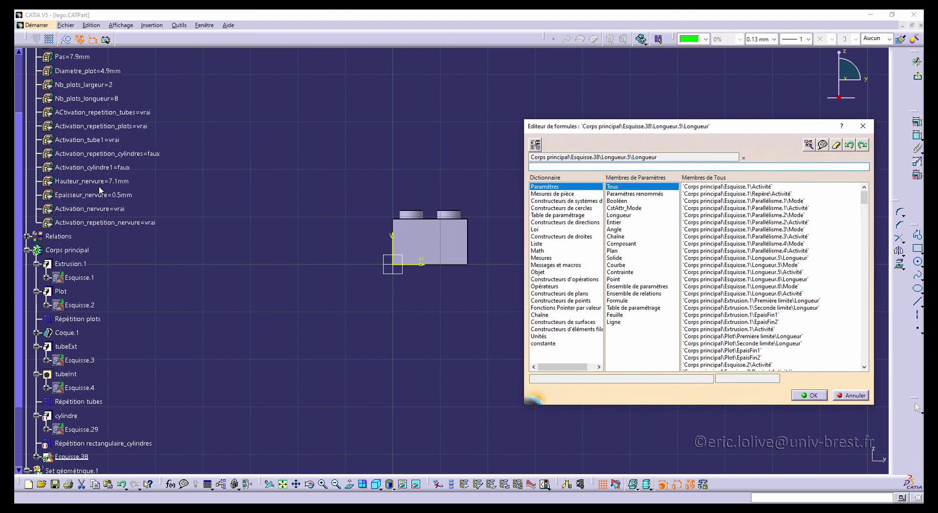
left_click(108, 183)
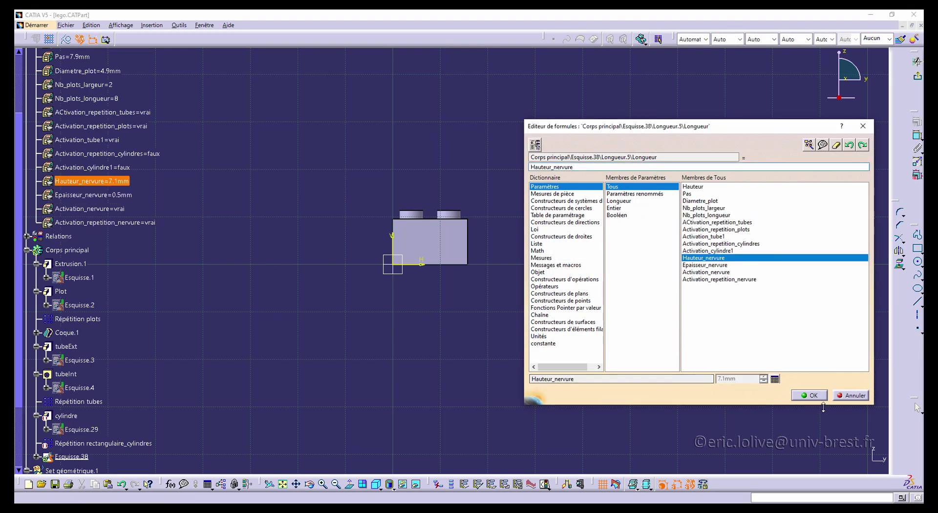
left_click(809, 395)
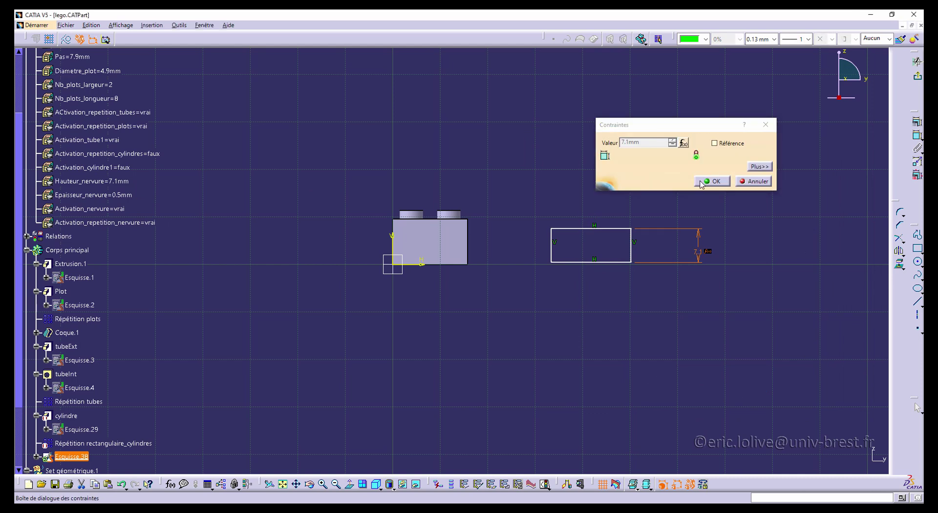
key("Return")
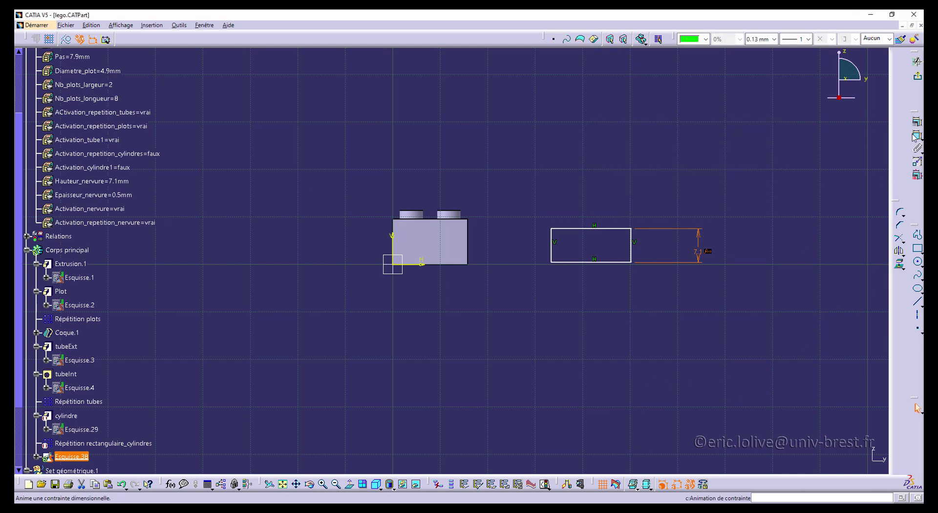
Make the rectangle's upper corner coincident with the brick's upper corner and its opposite side coincident with the brick's edge, closing the sketch.
left_click(552, 242)
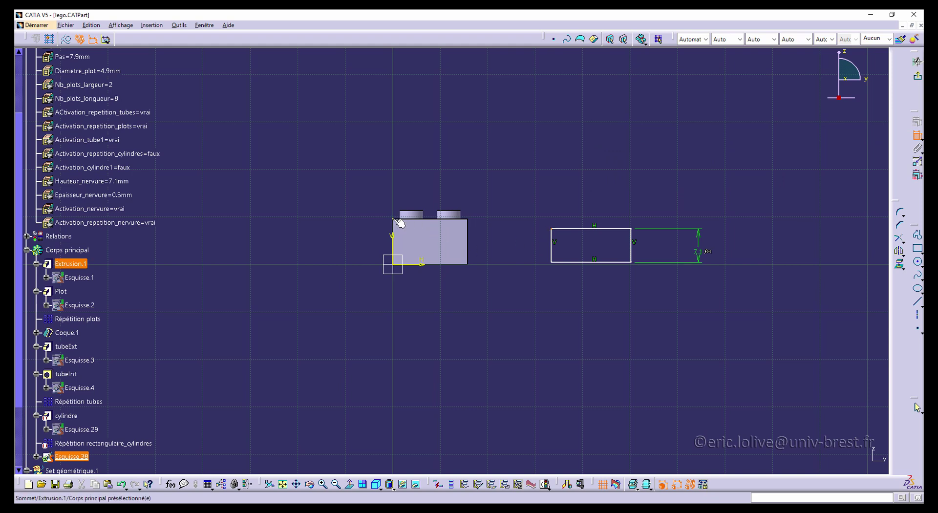
left_click(393, 264)
right_click(523, 272)
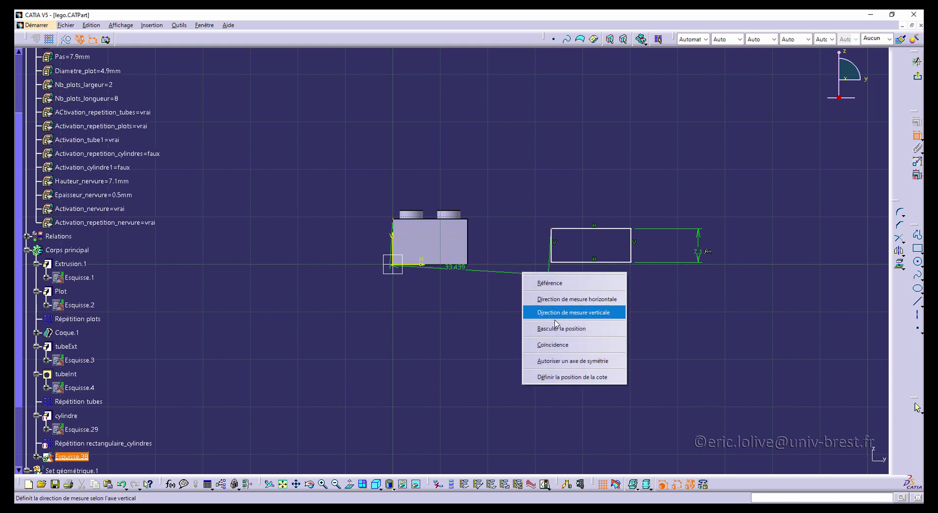
left_click(553, 344)
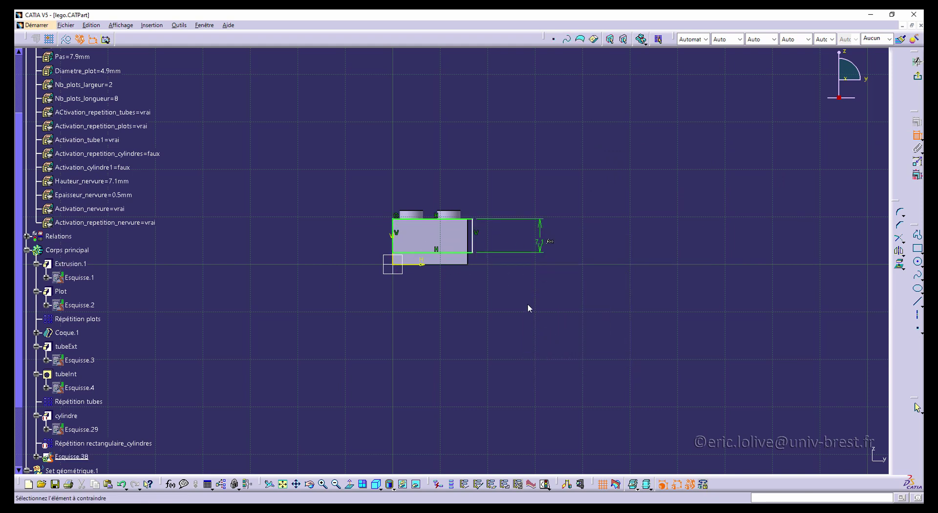
left_click(473, 246)
right_click(509, 241)
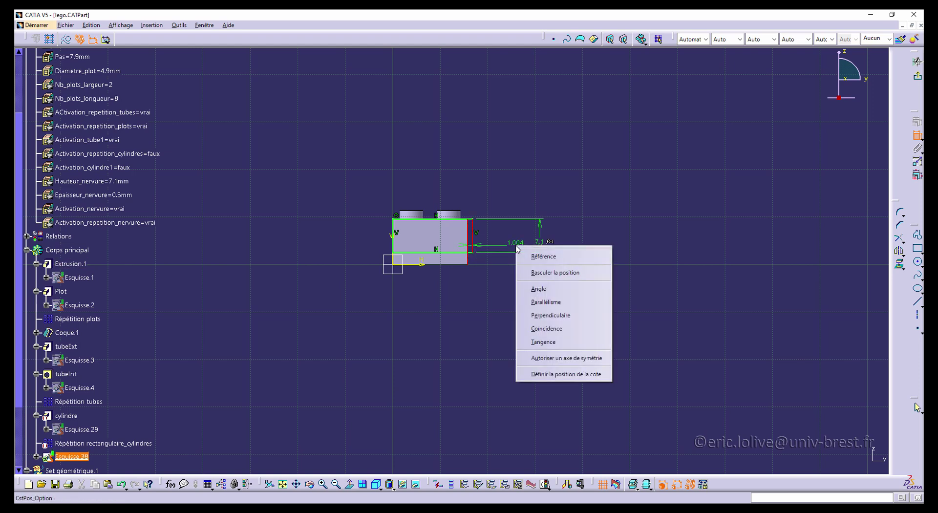
left_click(546, 330)
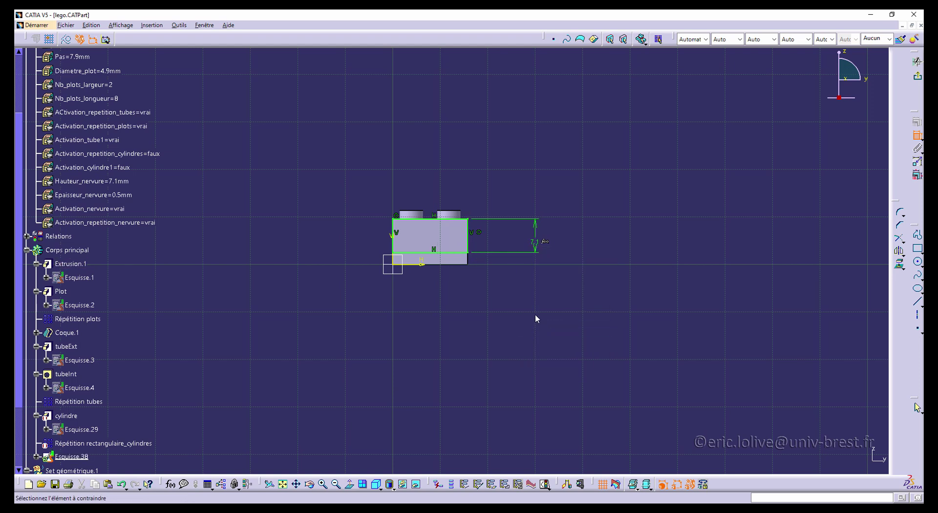
left_click(917, 78)
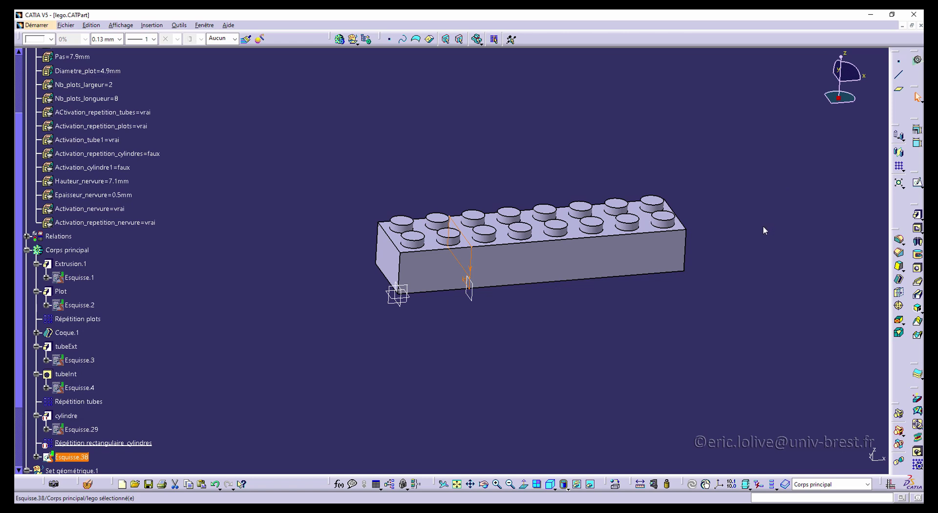
left_click(918, 284)
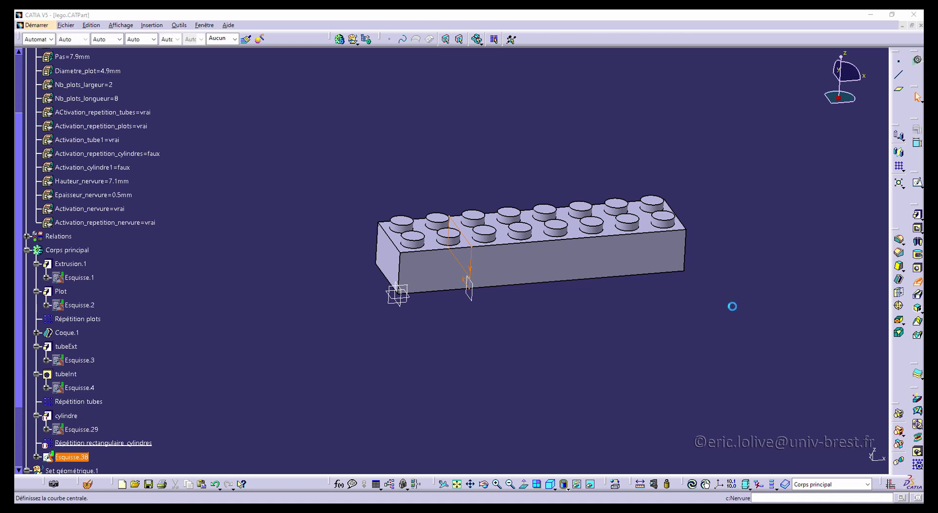
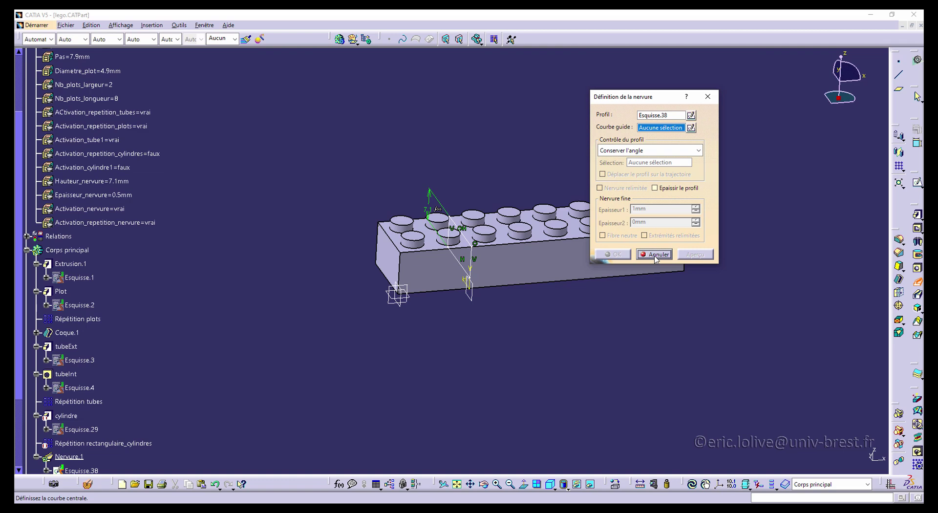
left_click(657, 257)
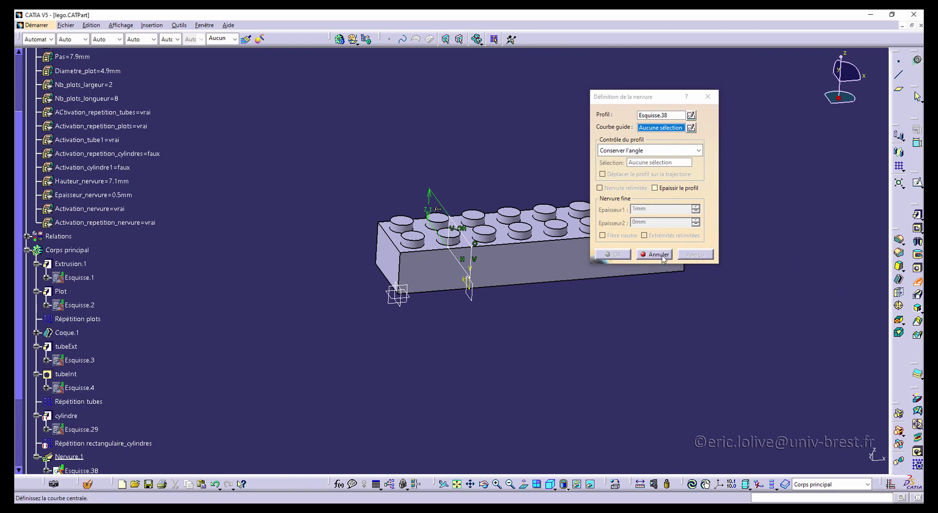
left_click(763, 310)
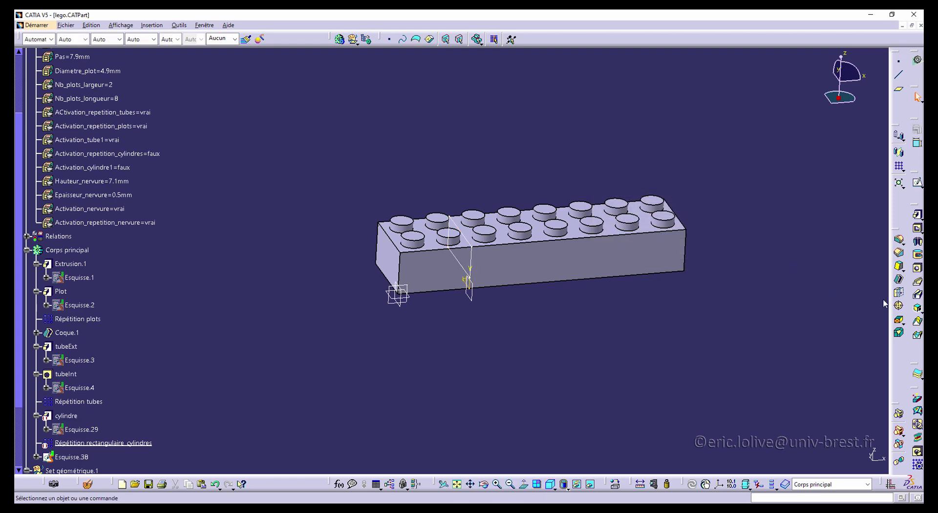
left_click(921, 312)
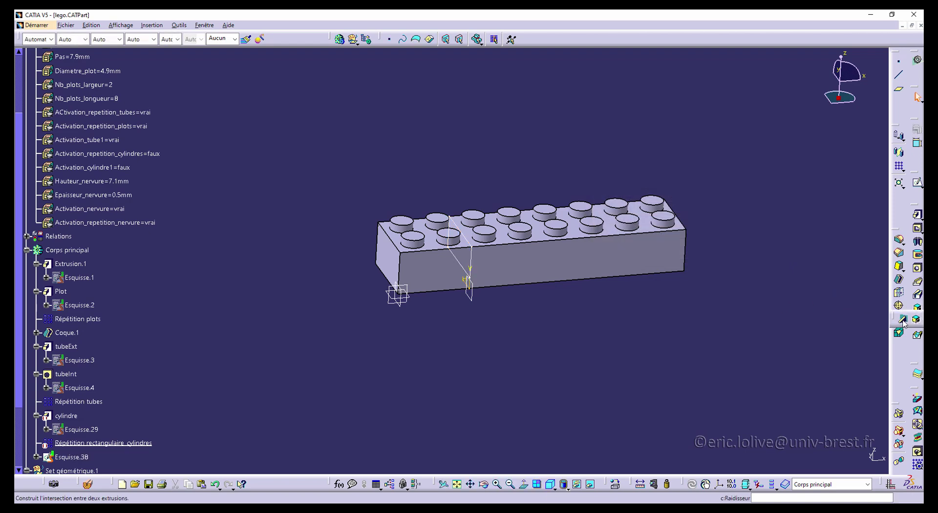
left_click(903, 321)
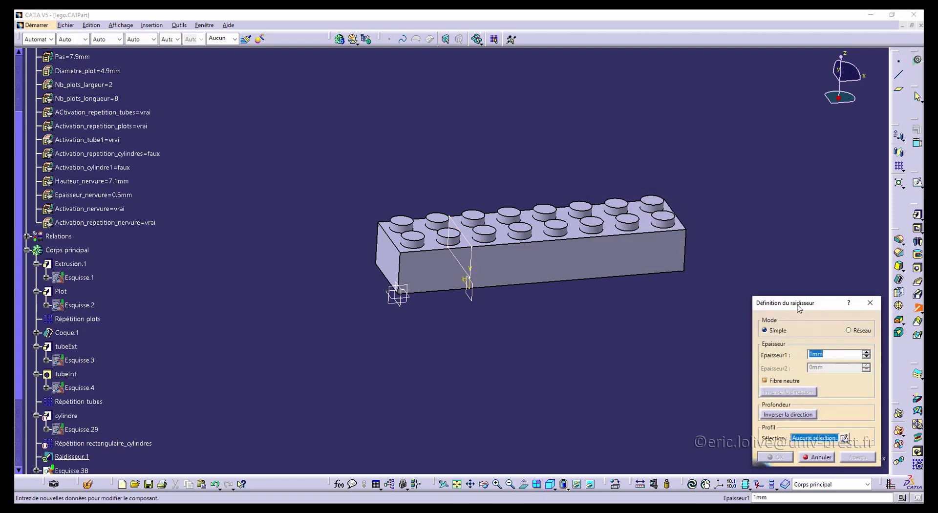
left_click_drag(797, 304, 748, 112)
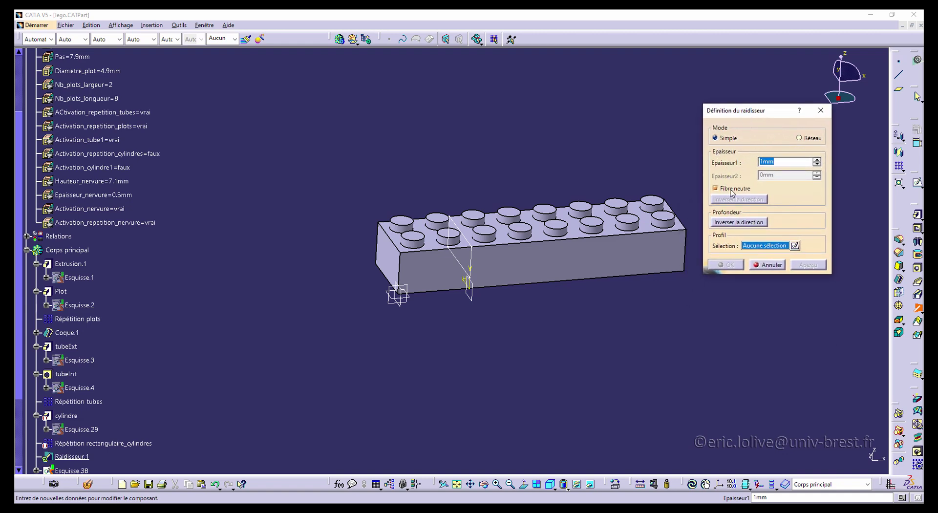
right_click(768, 163)
left_click(802, 171)
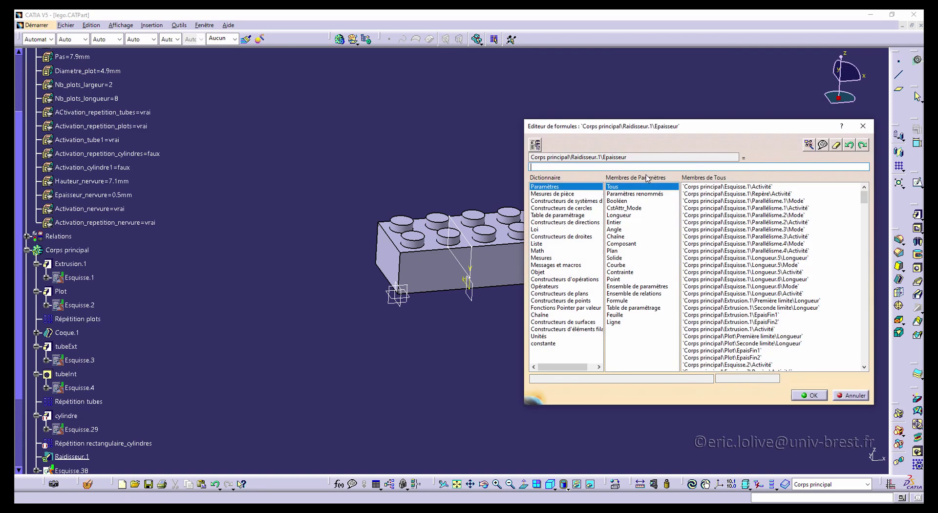
left_click(92, 195)
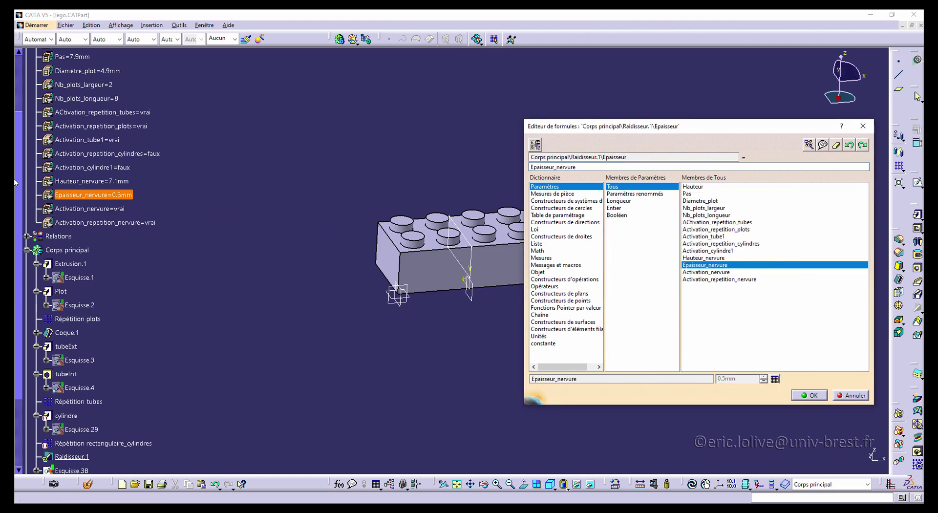
left_click(811, 396)
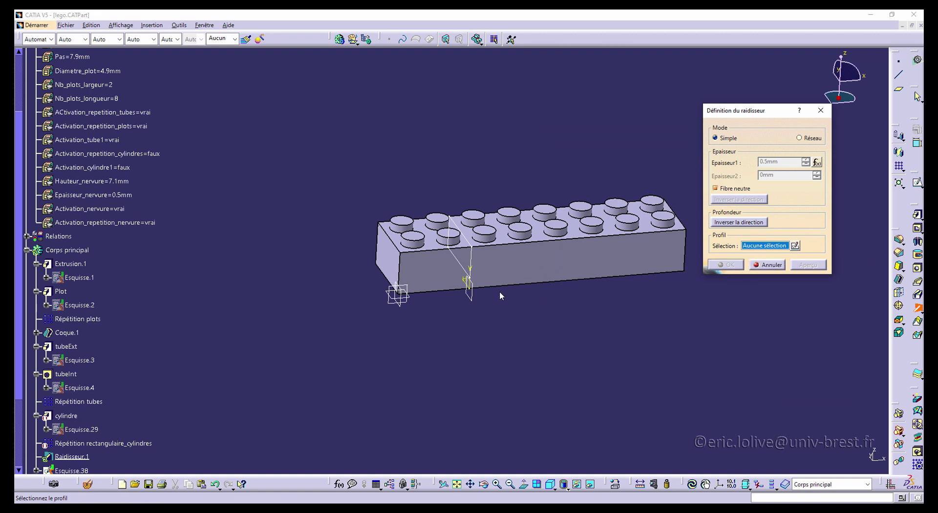
scroll(146, 416, "down", 3)
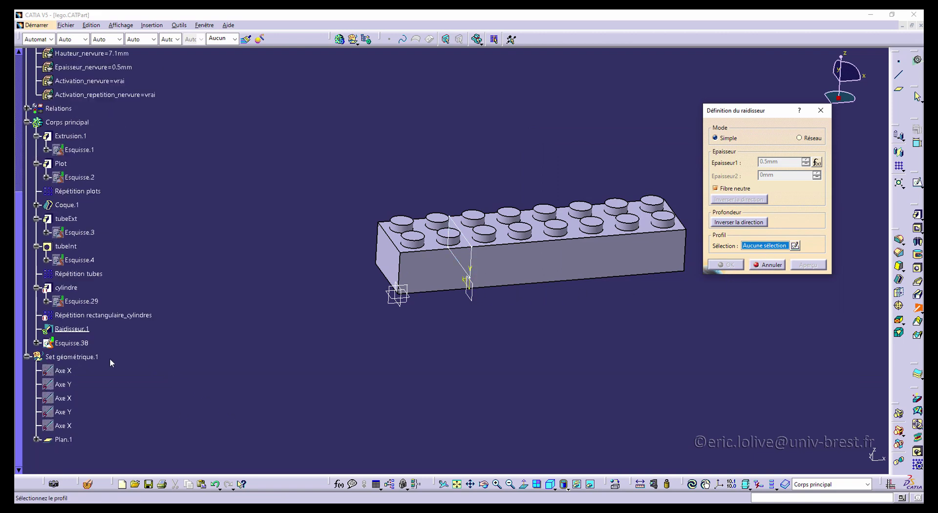
left_click(78, 344)
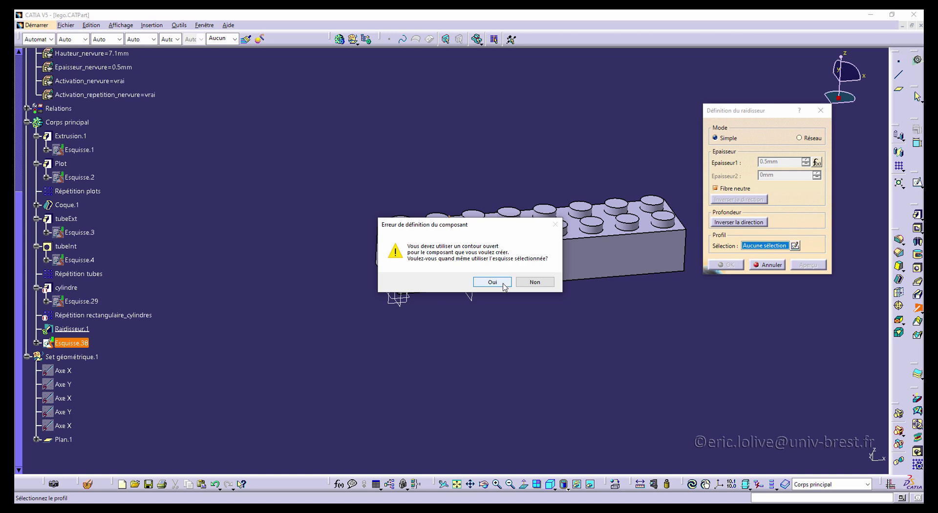
left_click(534, 282)
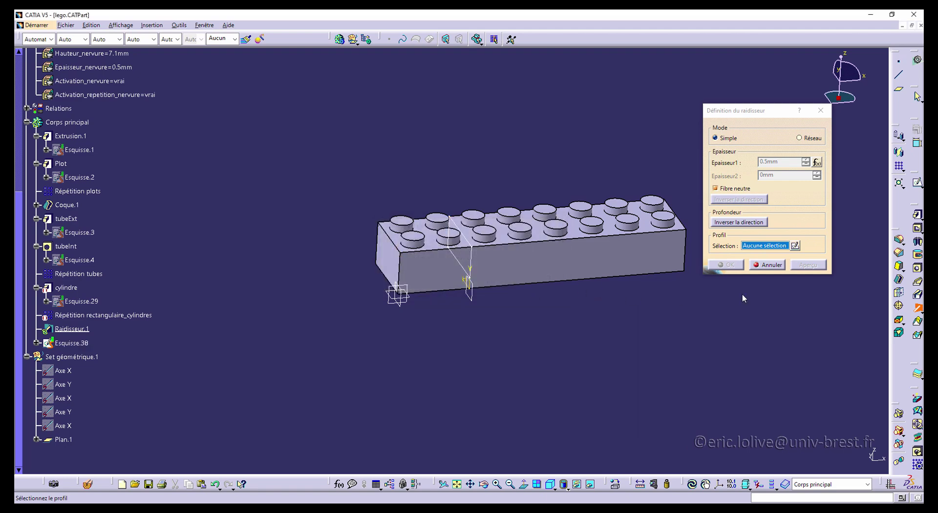
left_click(767, 265)
Edit the rib sketch so the rectangle's top edge and both vertical sides become construction elements, and exit the sketch.
double_click(73, 329)
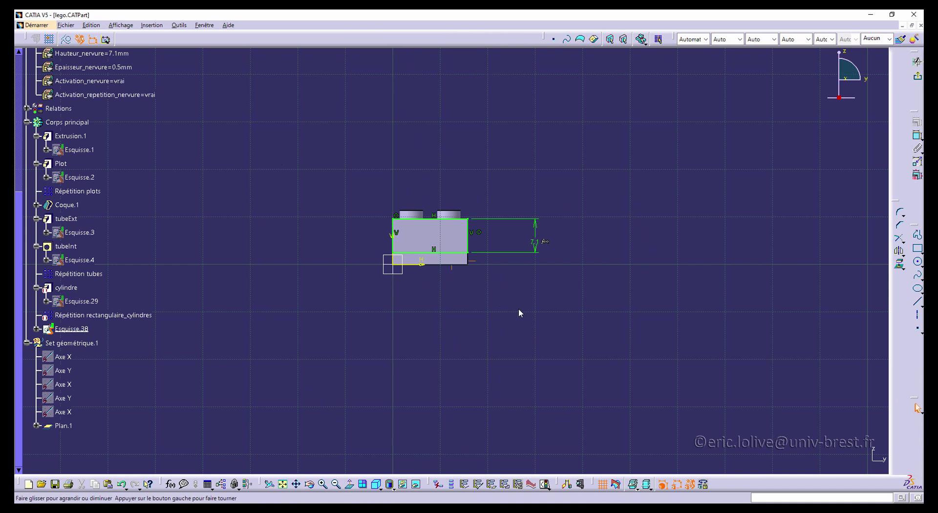
left_click(394, 244)
left_click(429, 223)
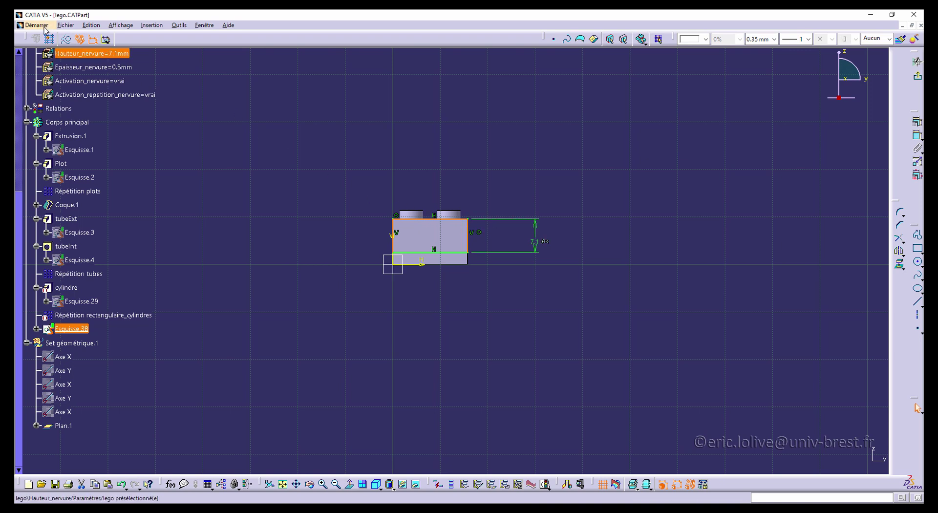
left_click(341, 190)
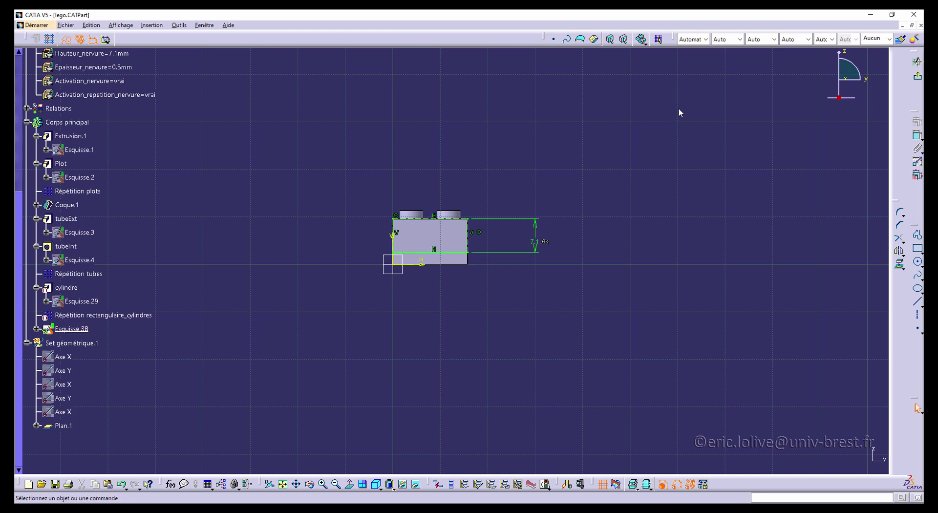
left_click(917, 76)
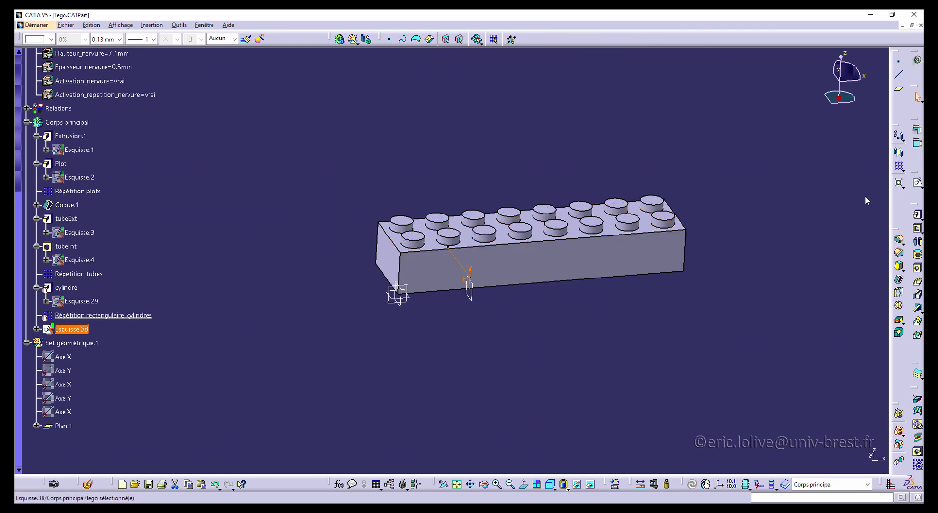
Create a stiffener from the rib sketch, with its thickness driven by the parameter Epaisseur_nervure.
left_click(917, 309)
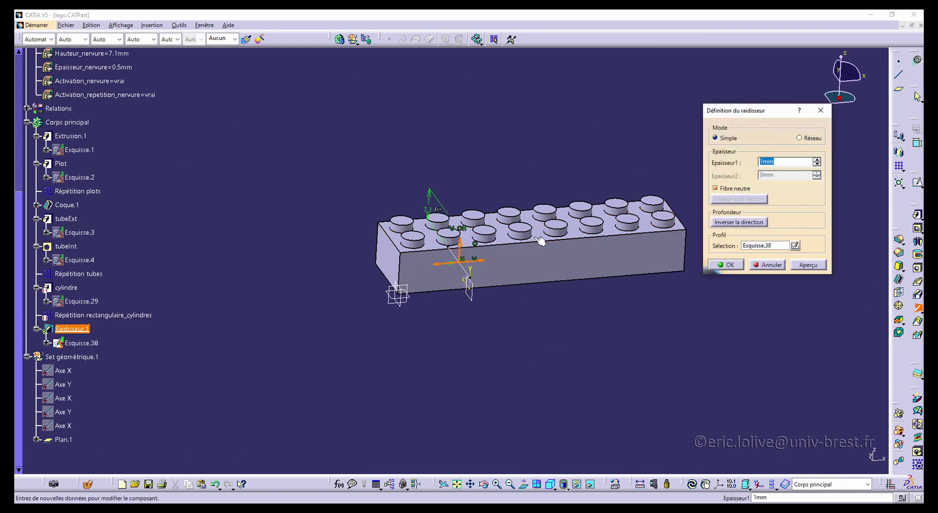
right_click(772, 162)
left_click(787, 165)
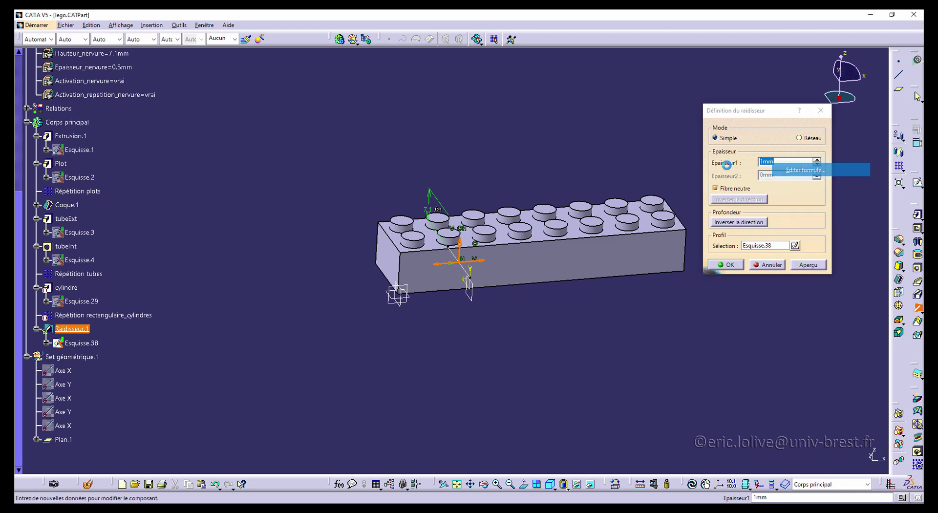
left_click(93, 67)
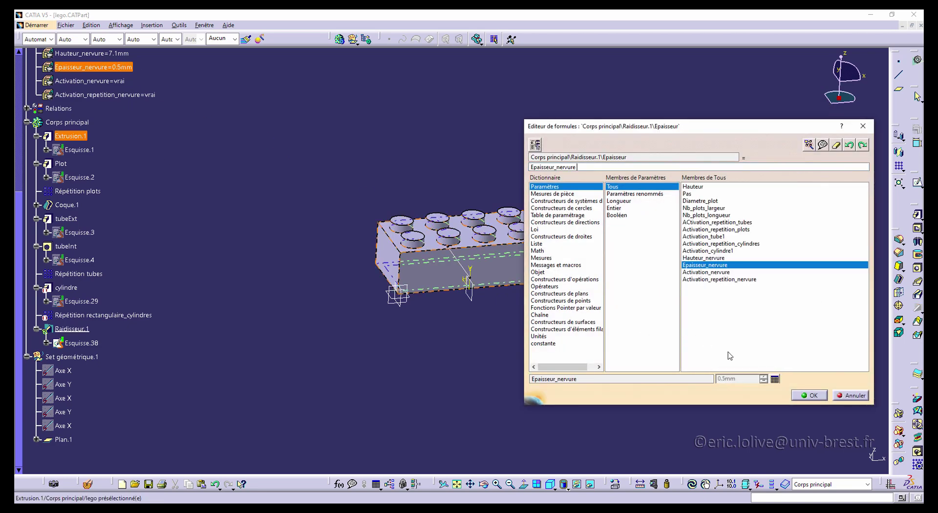
left_click(811, 396)
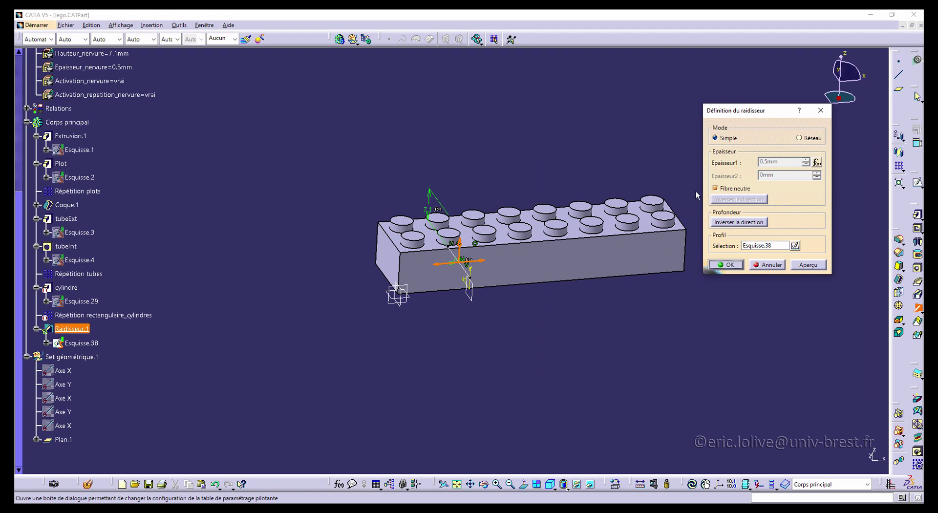
left_click(728, 265)
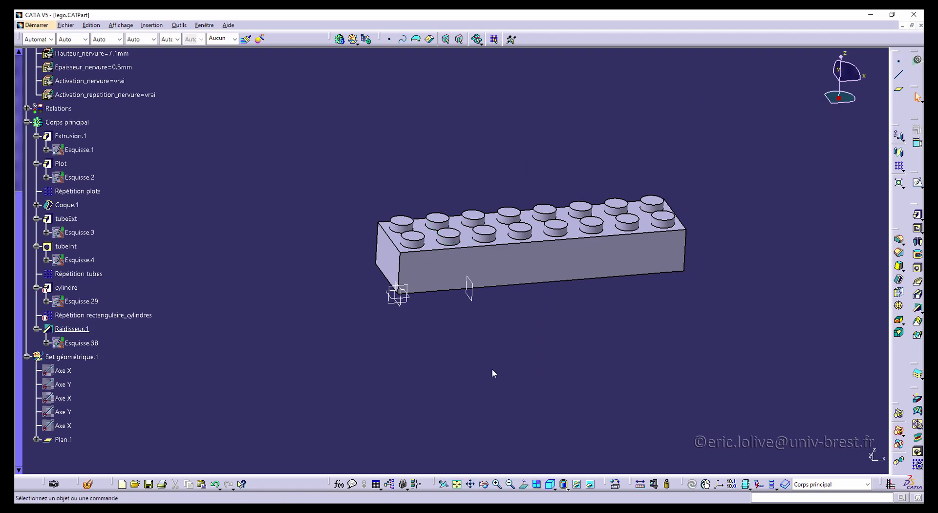
Start a rectangular pattern of the stiffener and drive its number of instances with the formula Nb_plots_longueur /2-1.
middle_click_drag(492, 373, 406, 113)
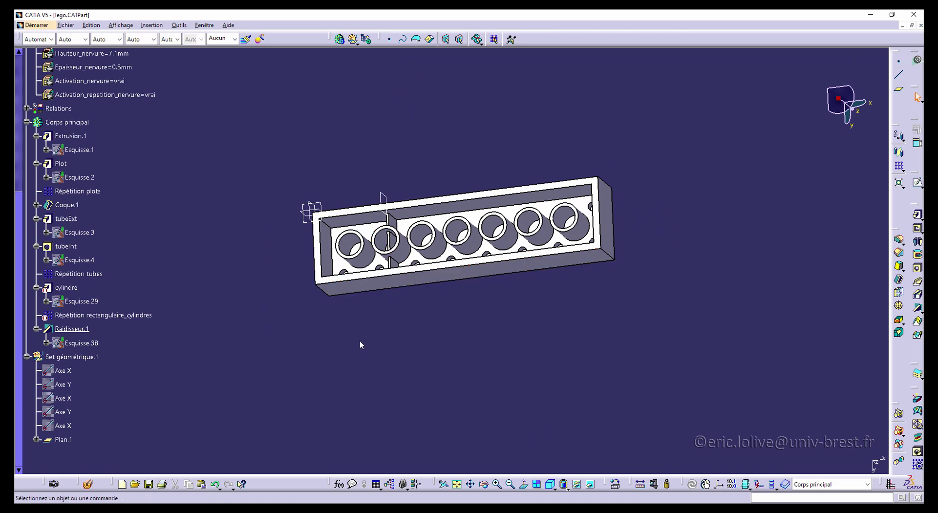
scroll(251, 291, "down", 3)
scroll(192, 298, "up", 3)
left_click(898, 167)
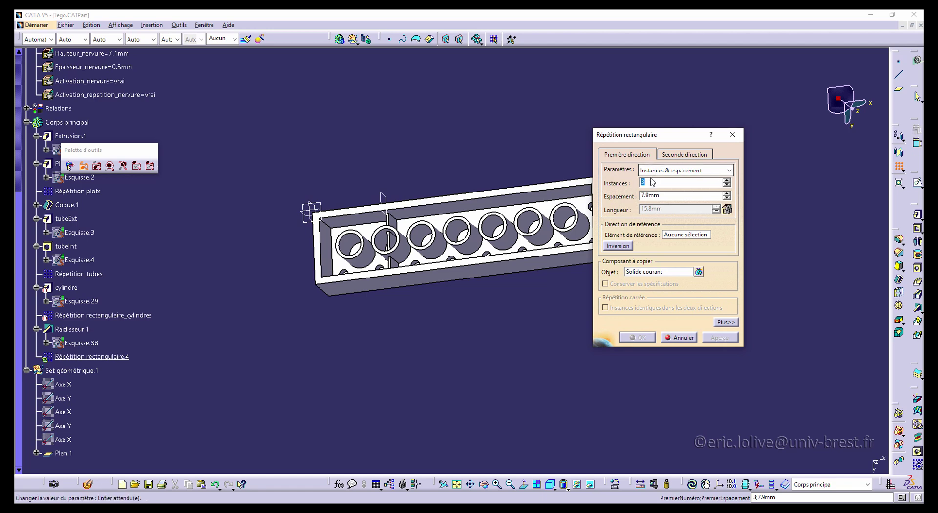
left_click(642, 271)
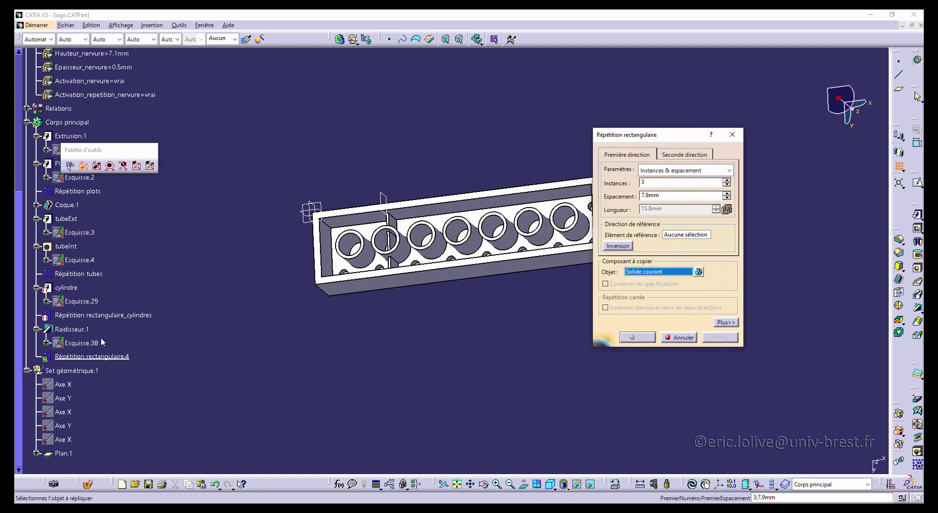
left_click(69, 330)
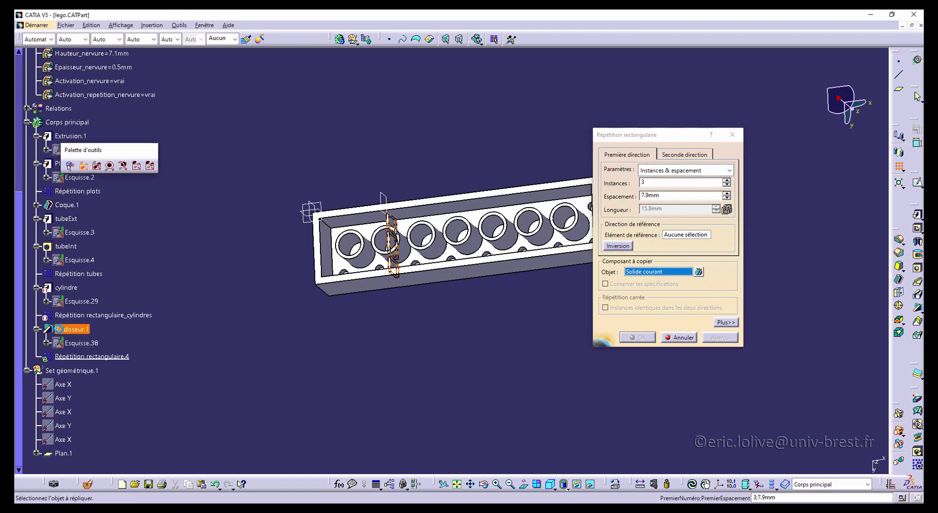
right_click(650, 182)
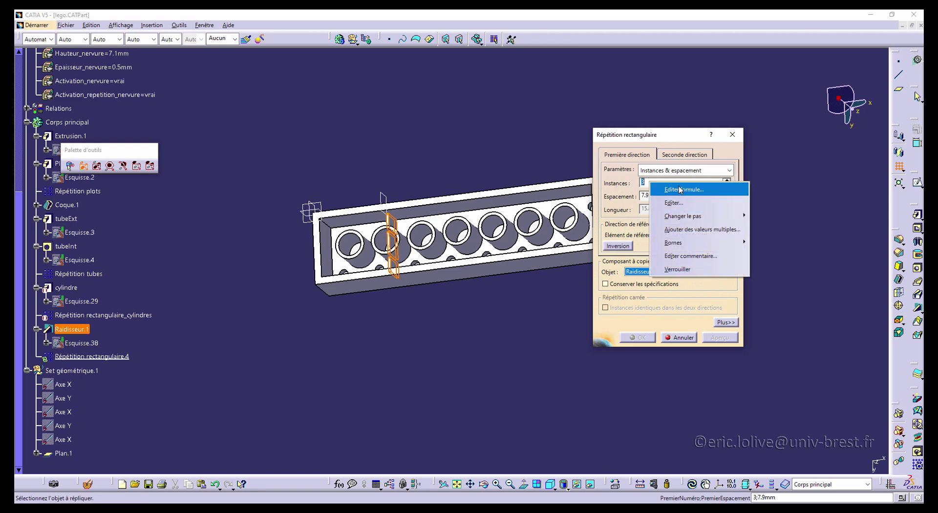
left_click(680, 189)
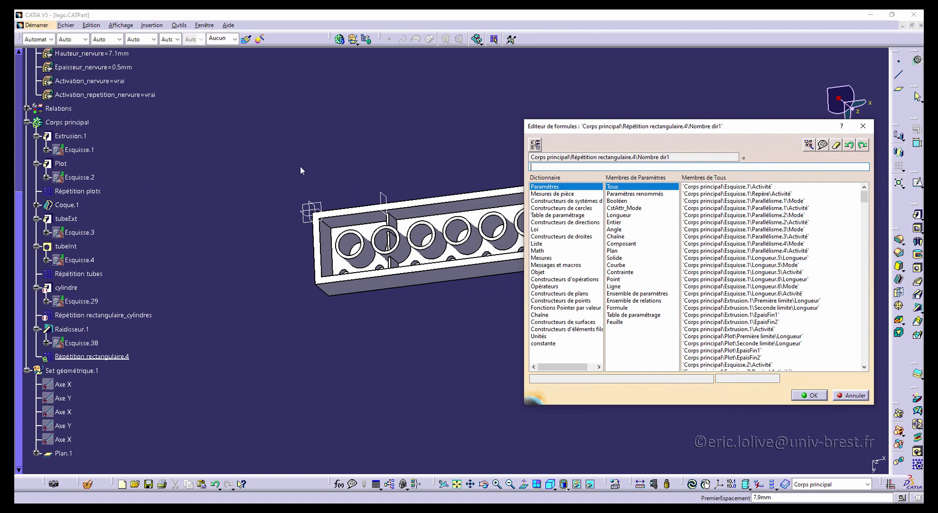
scroll(183, 128, "up", 5)
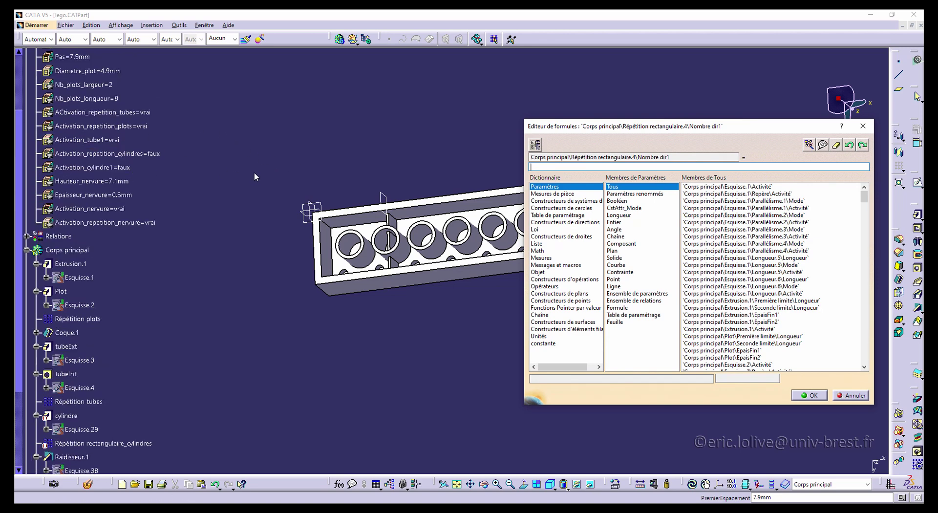
left_click(115, 100)
type("/2-1")
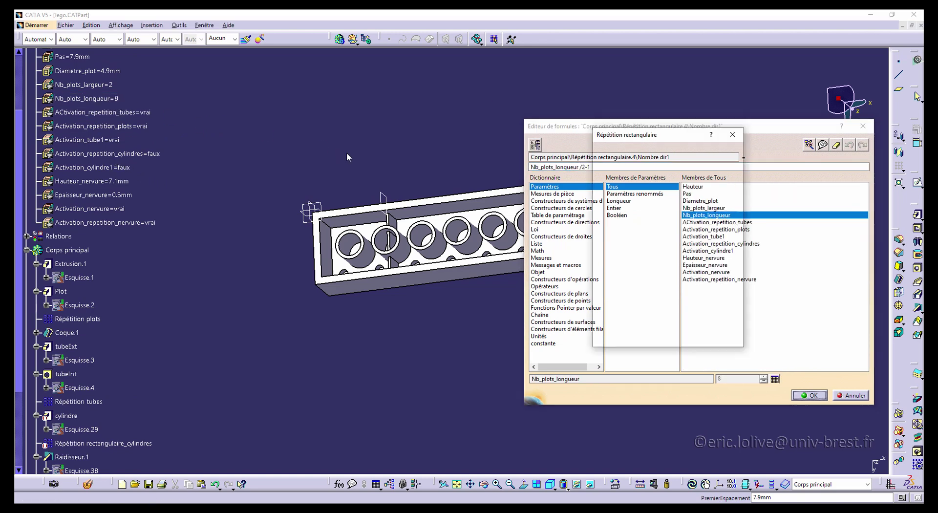
key("Return")
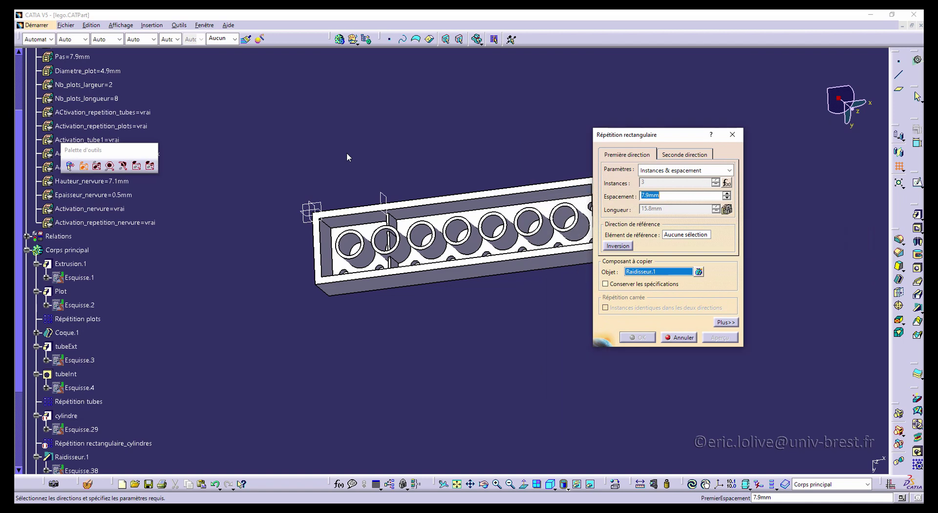
Drive the stiffener pattern's spacing with the formula 2*Pas.
right_click(655, 193)
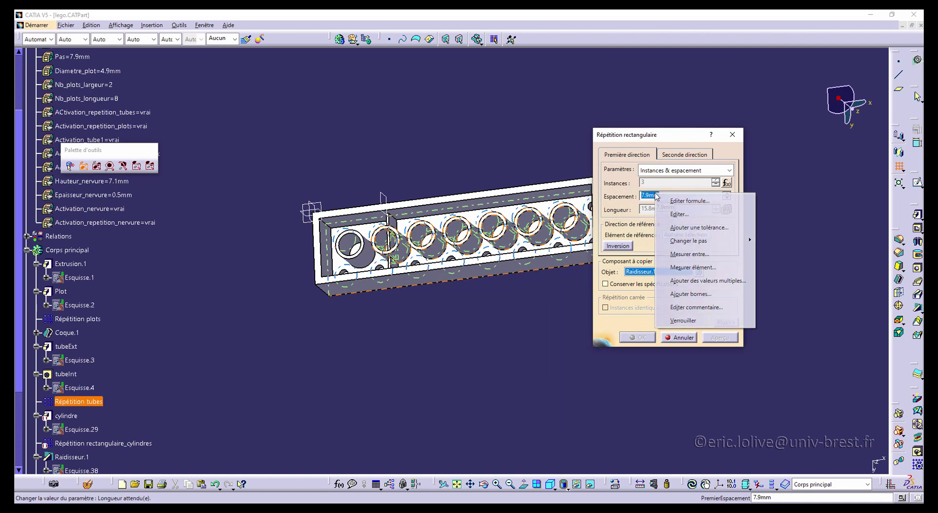
left_click(690, 201)
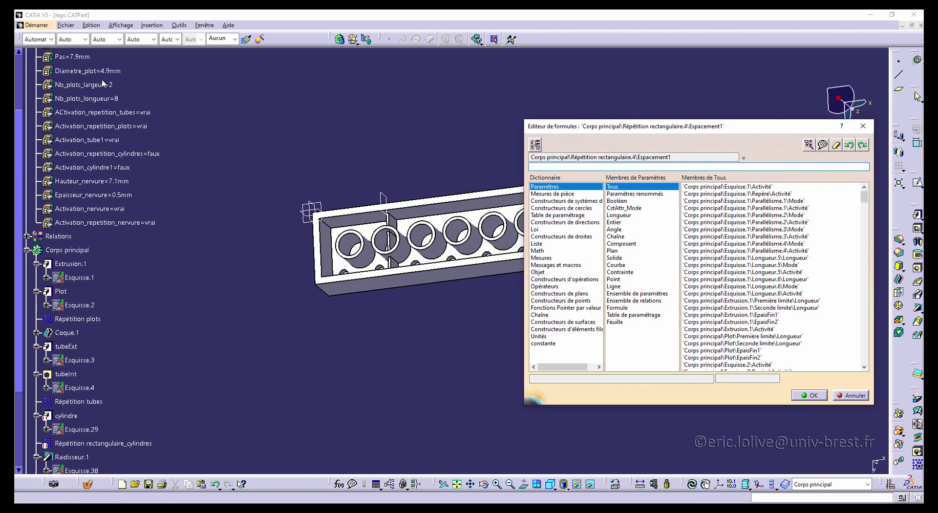
type("2*")
left_click(72, 57)
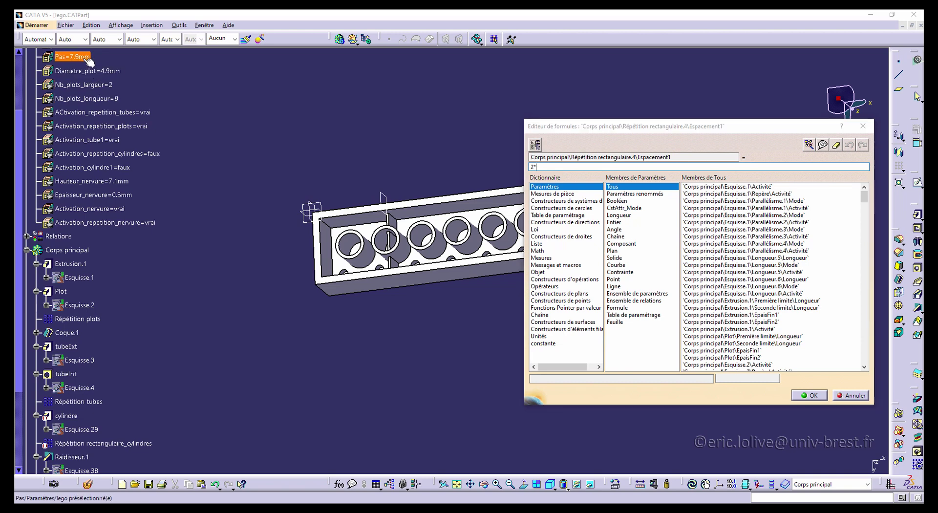
left_click(808, 397)
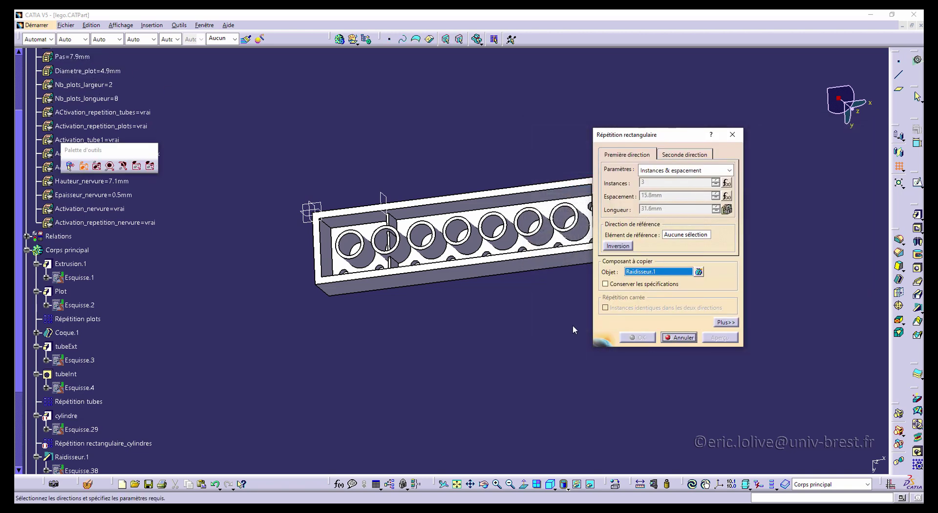
Set the X axis (Axe X) as the pattern's reference direction and validate the stiffener pattern.
left_click(678, 235)
right_click(677, 235)
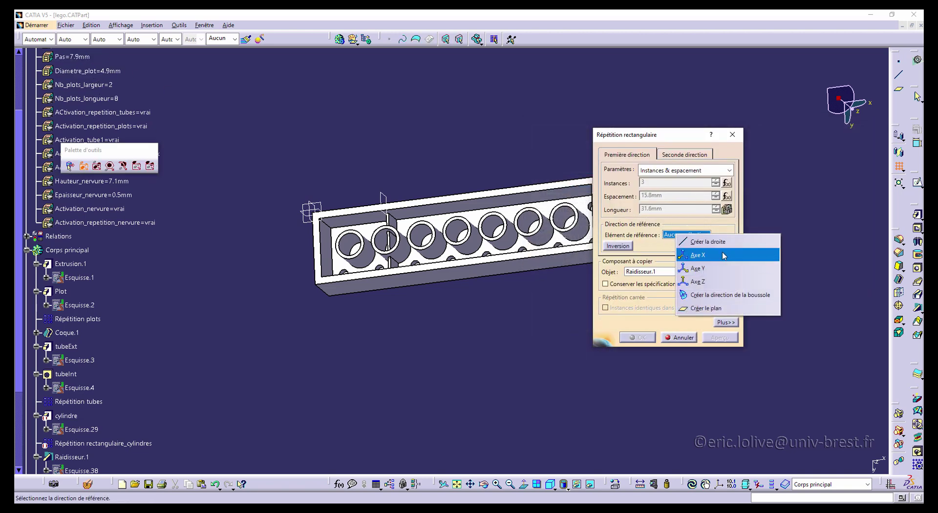
left_click(713, 255)
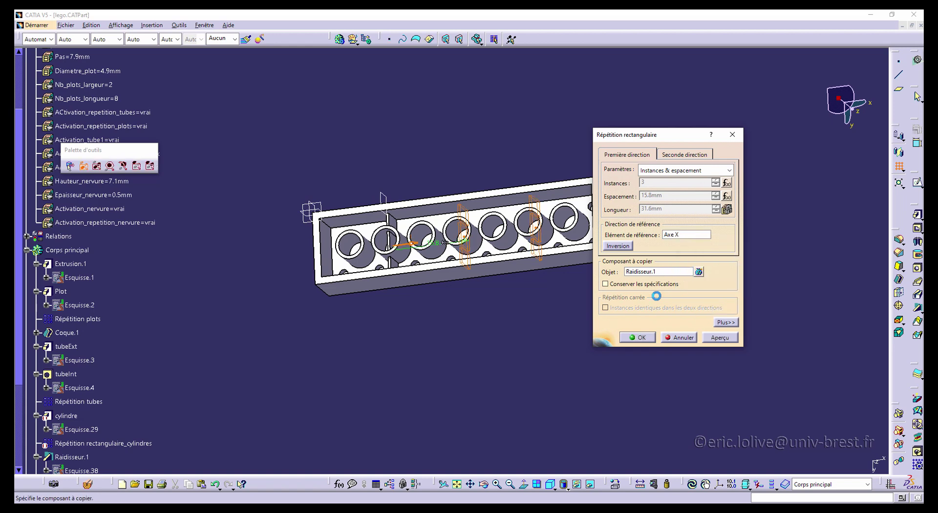
middle_click_drag(514, 295, 435, 313)
left_click(637, 338)
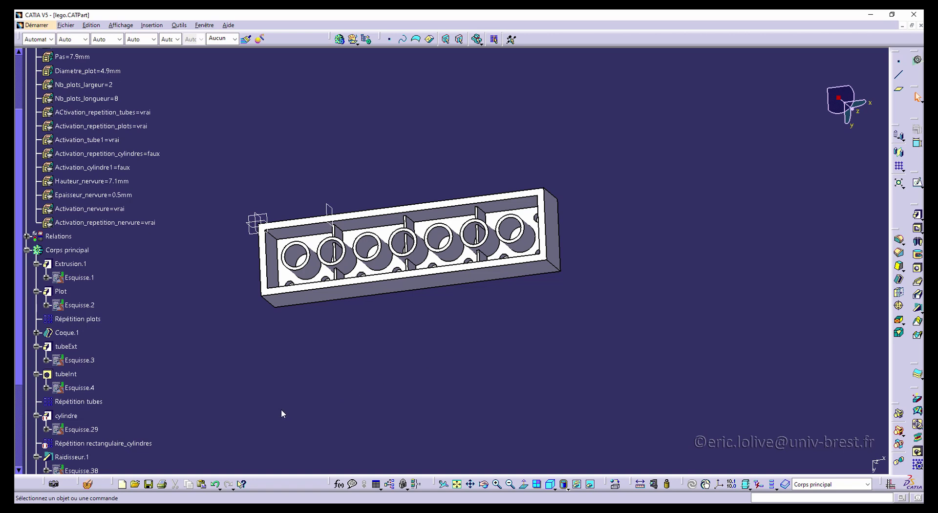
scroll(171, 374, "down", 5)
scroll(159, 359, "up", 9)
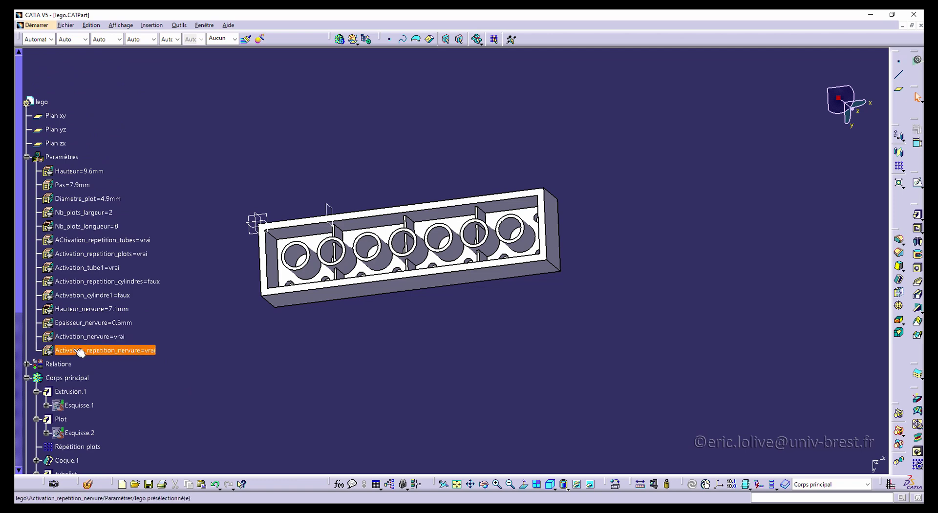
Drive the activity of the stiffener Raidisseur.1 with a formula equal to the parameter Activation_nervure.
scroll(118, 354, "down", 6)
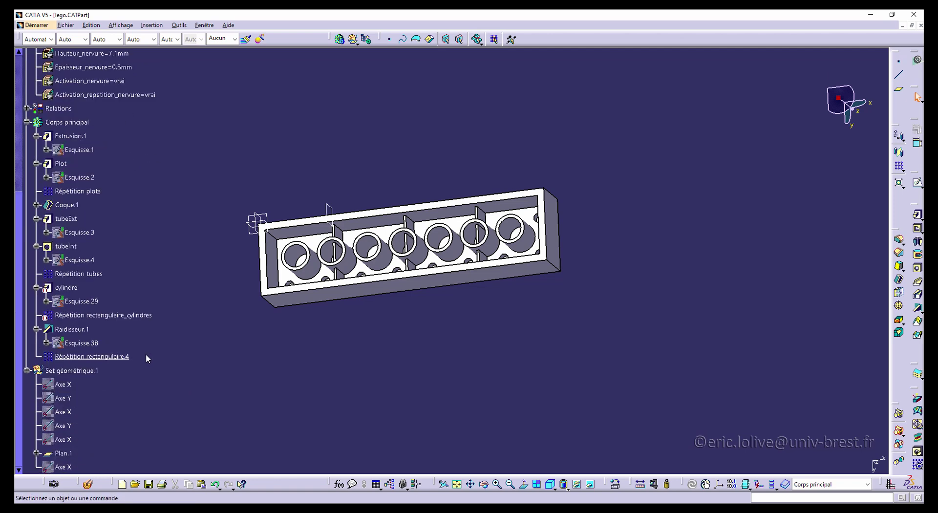
left_click(339, 484)
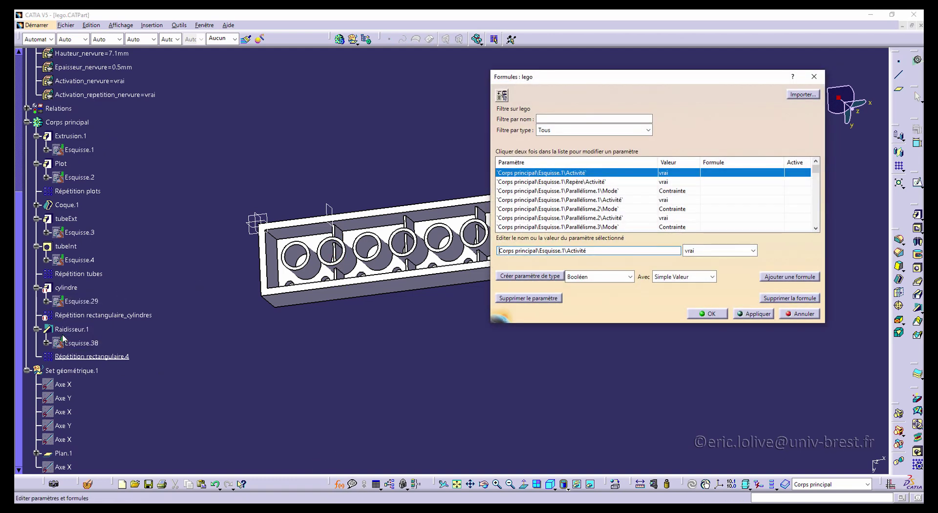
left_click(79, 332)
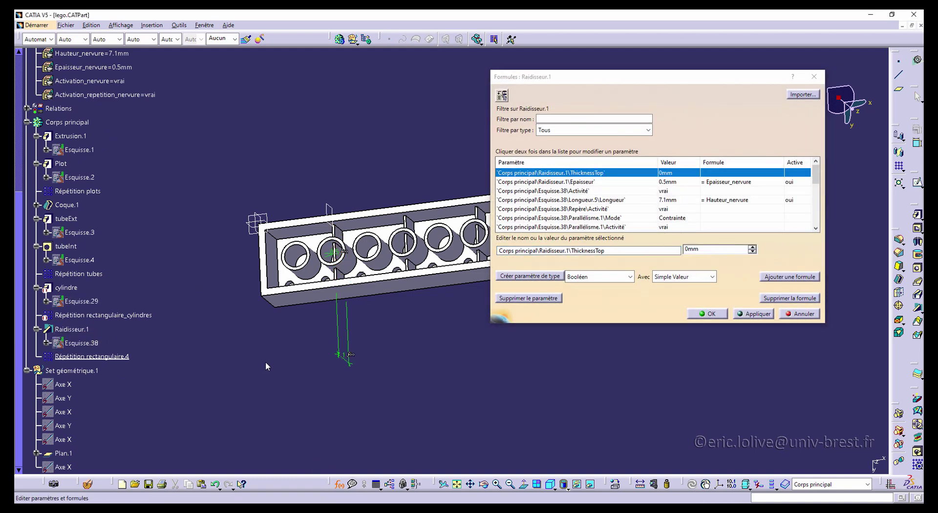
scroll(631, 205, "down", 10)
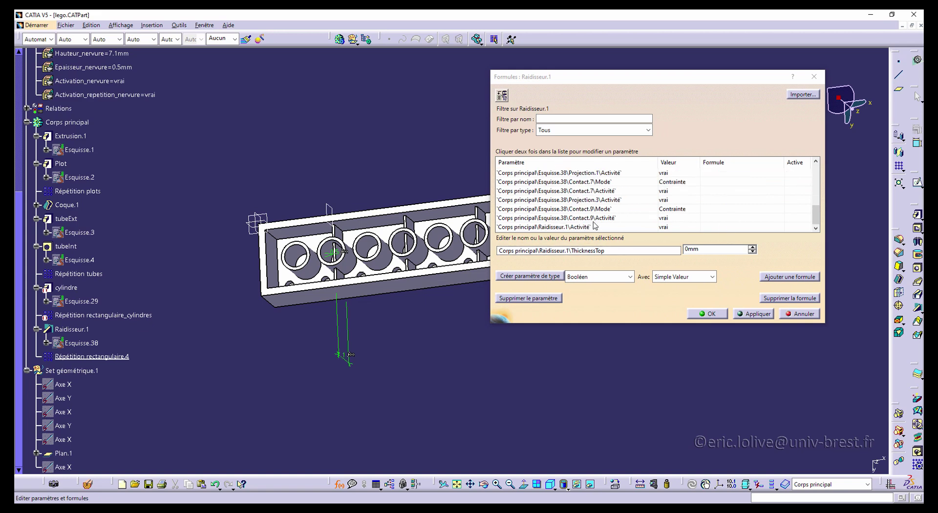
left_click(583, 227)
scroll(201, 162, "up", 3)
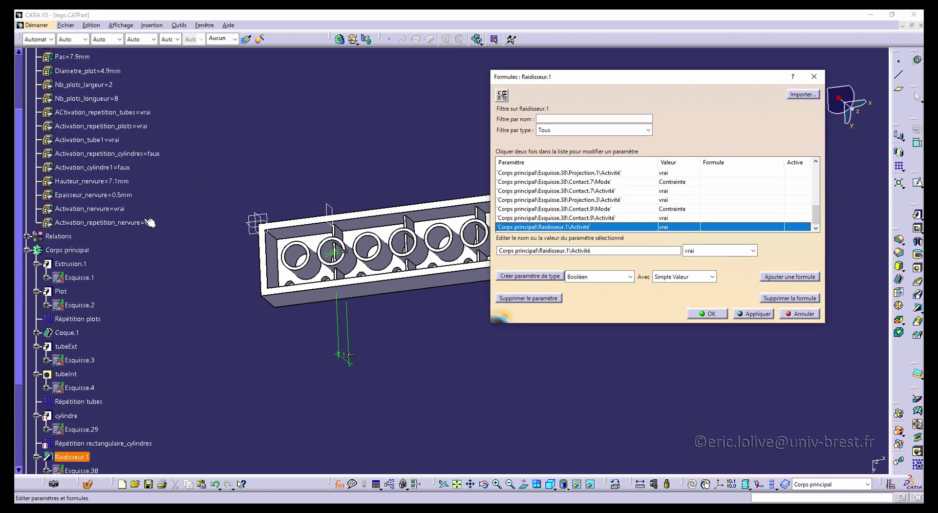
double_click(582, 228)
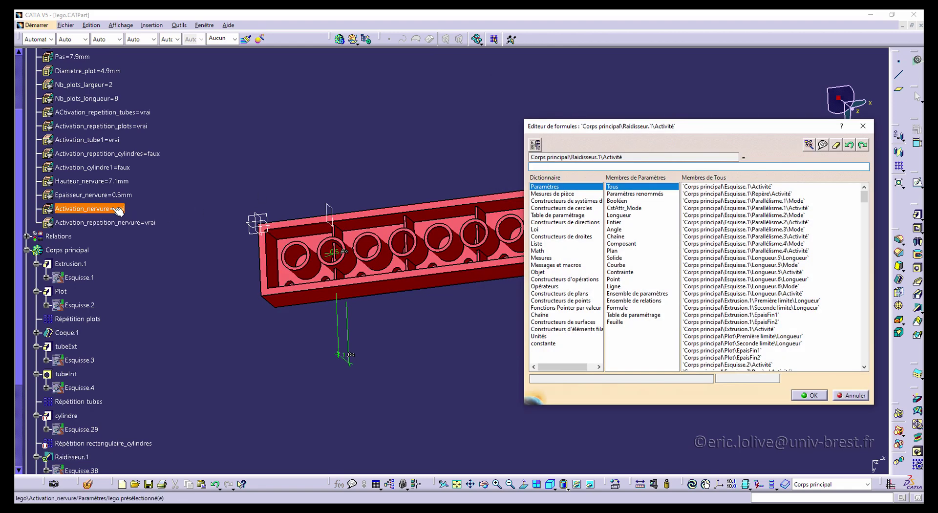
left_click(104, 211)
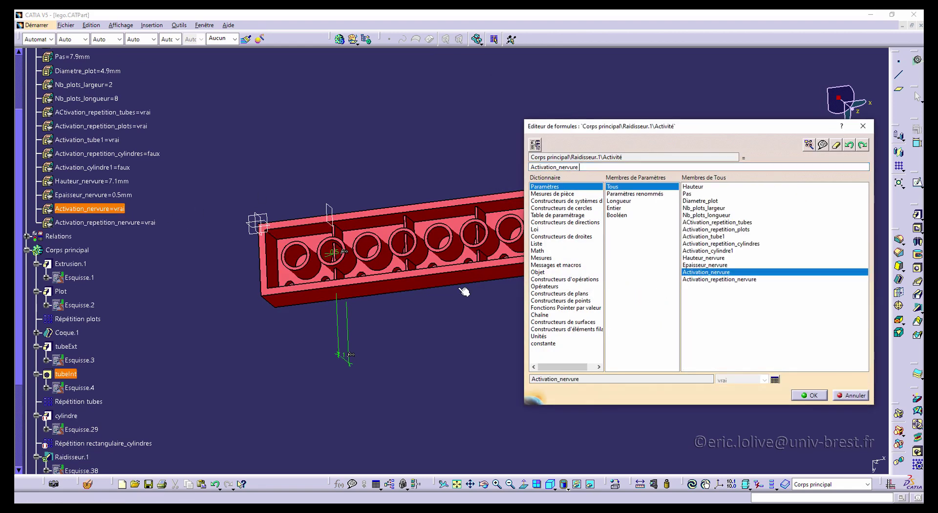
left_click(811, 395)
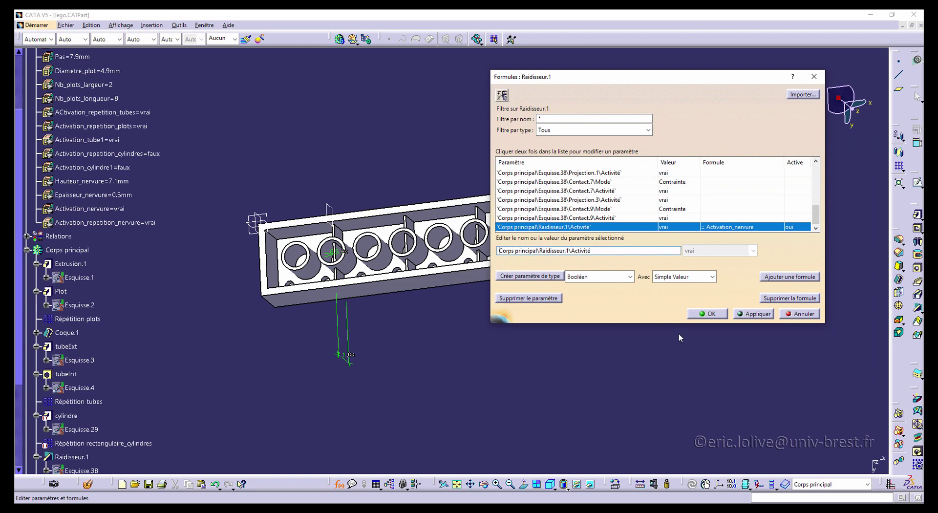
Drive the activity of the stiffener pattern Répétition rectangulaire.4 with the parameter Activation_repetition_nervure and validate the formulas.
scroll(136, 338, "down", 5)
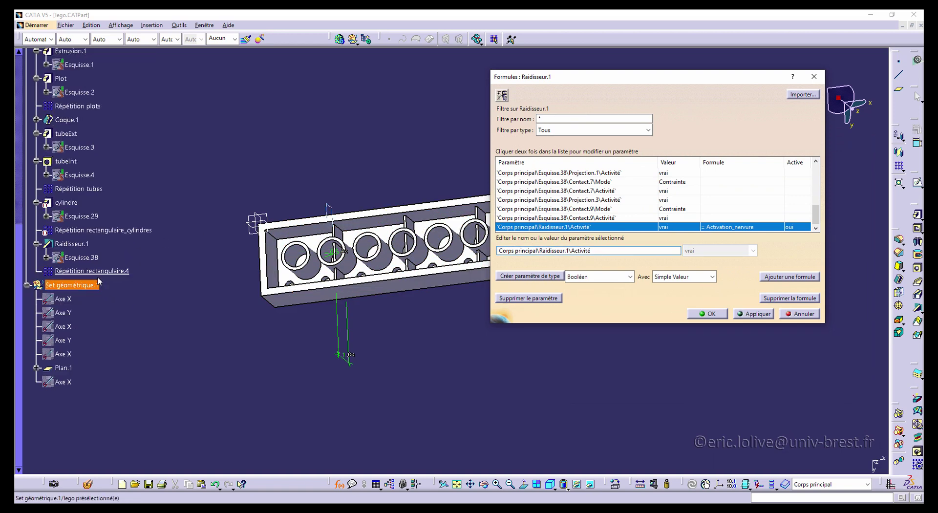
left_click(93, 271)
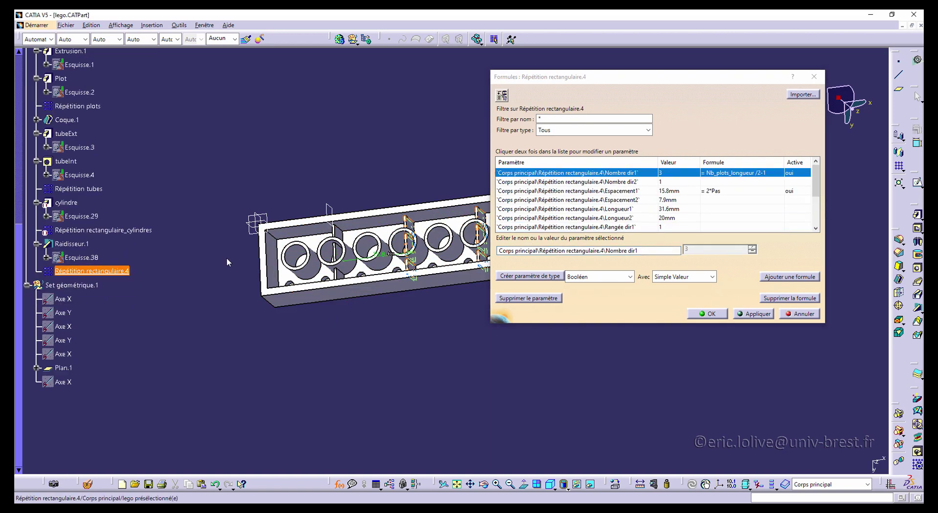
scroll(627, 207, "down", 1)
double_click(613, 228)
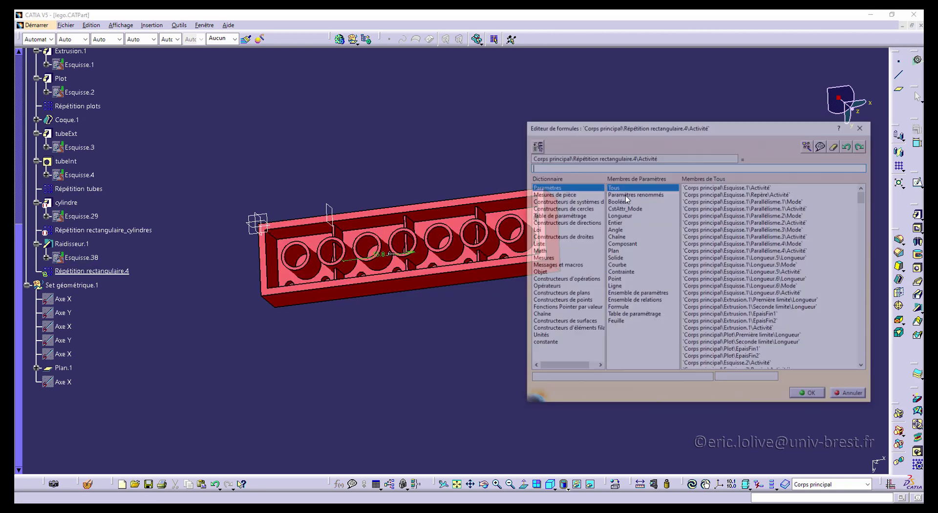
scroll(179, 181, "up", 5)
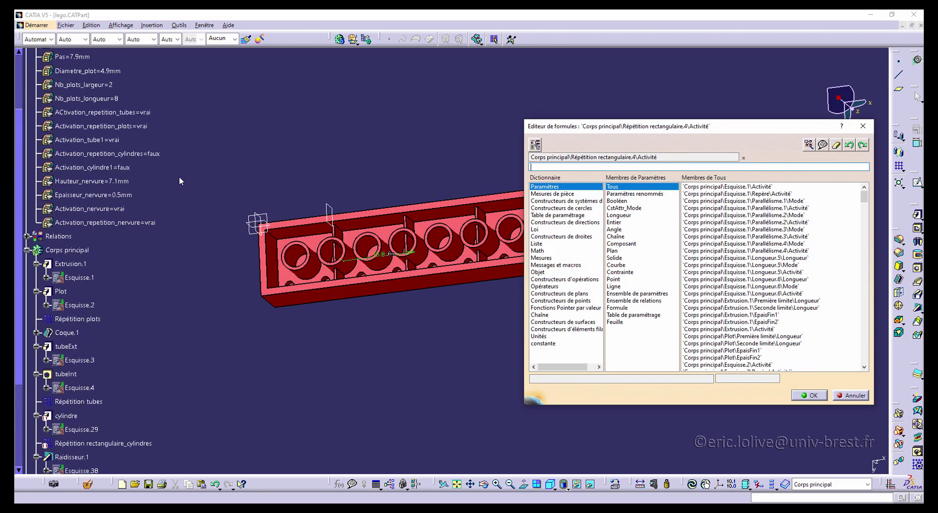
left_click(103, 223)
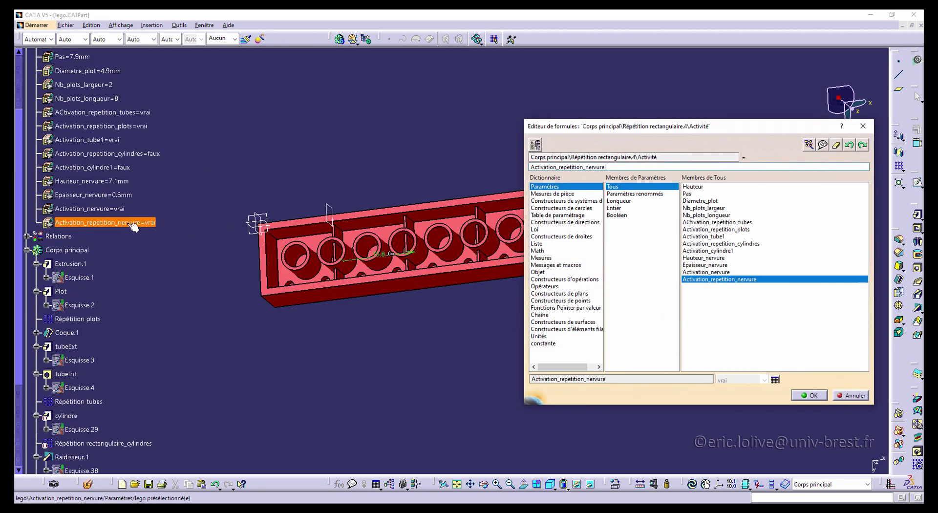
left_click(811, 396)
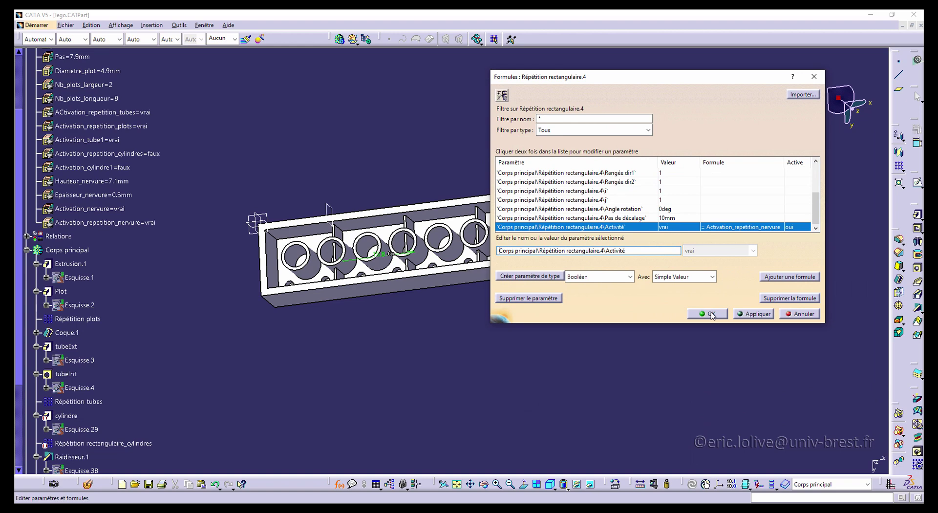
left_click(710, 314)
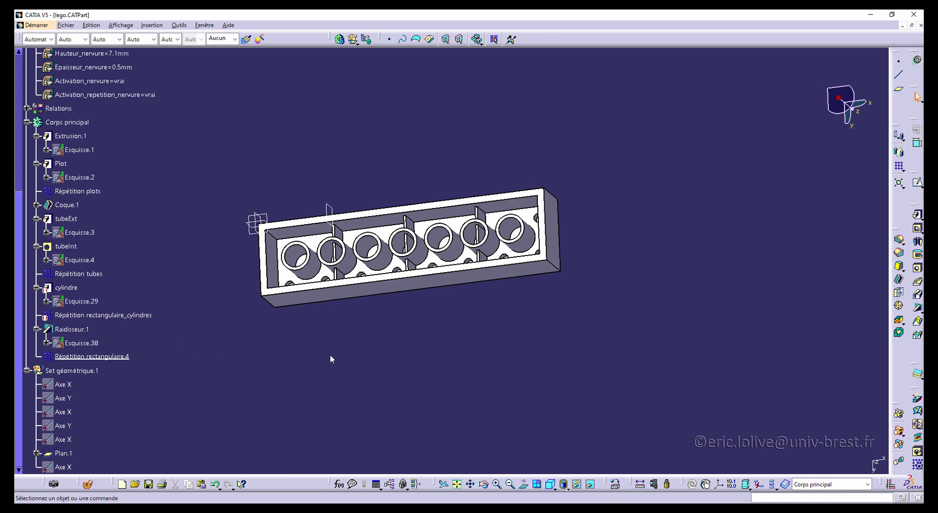
Open the lego design table under Relations, switch the brick to configuration 5 (3.2 mm high, 2 by 2 studs), and dismiss the Knowledge report.
scroll(198, 239, "up", 8)
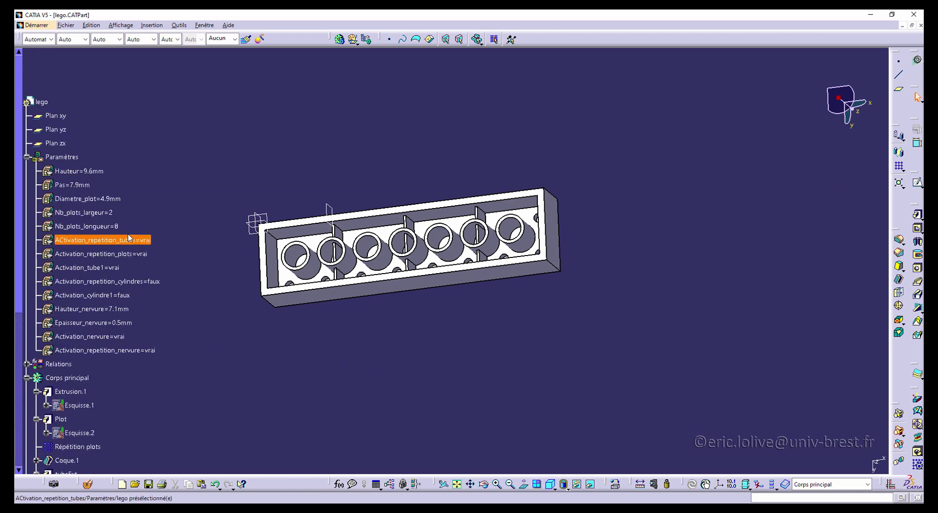
scroll(69, 317, "down", 4)
double_click(70, 239)
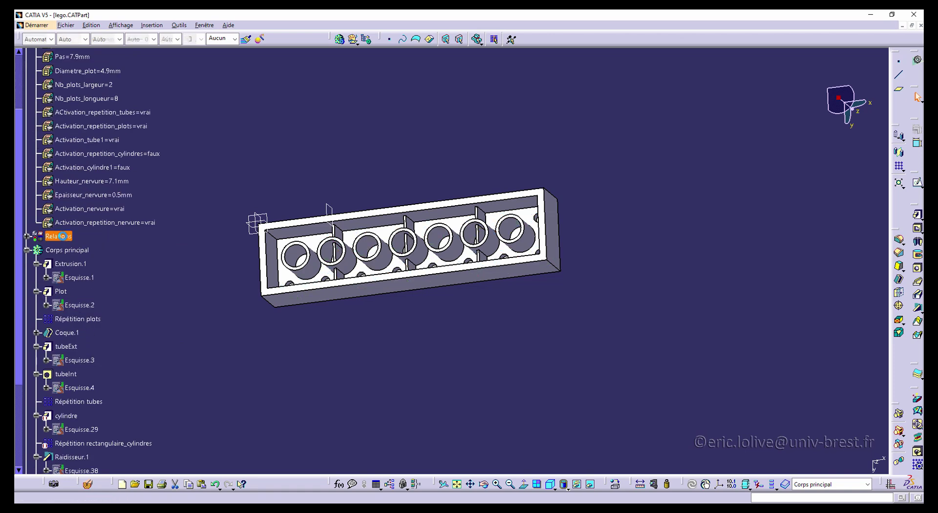
double_click(139, 291)
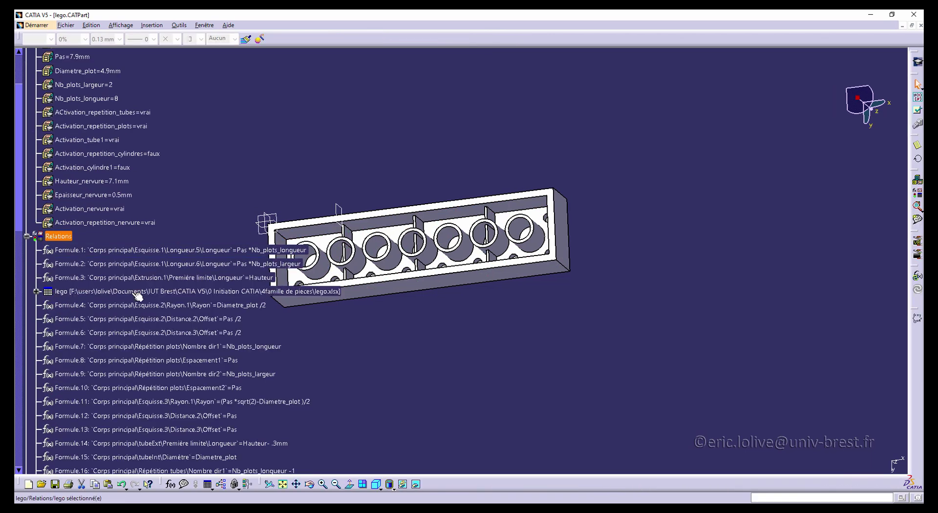
left_click_drag(636, 113, 757, 113)
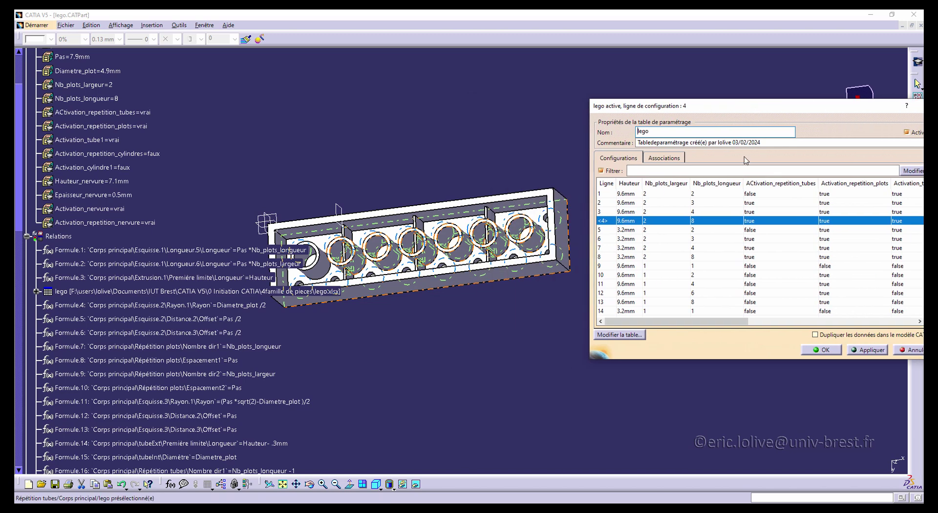
left_click_drag(714, 322, 883, 322)
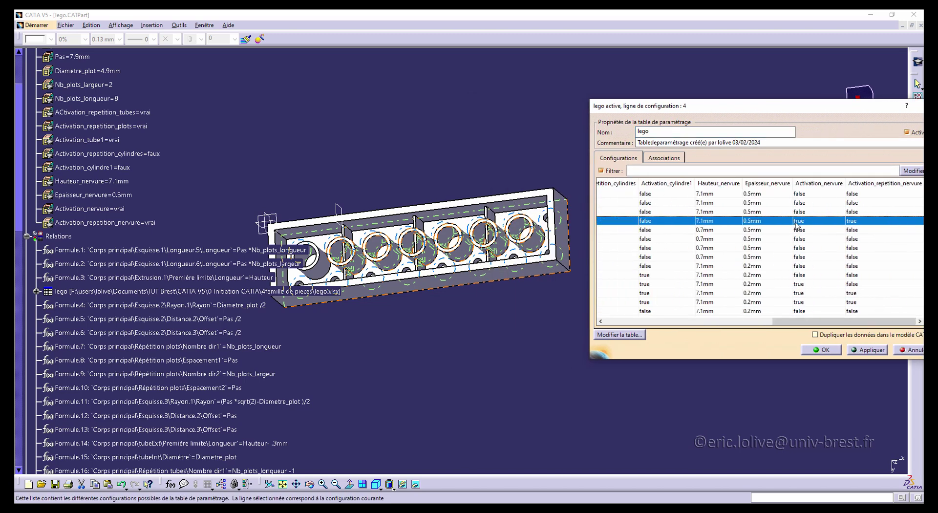
double_click(805, 240)
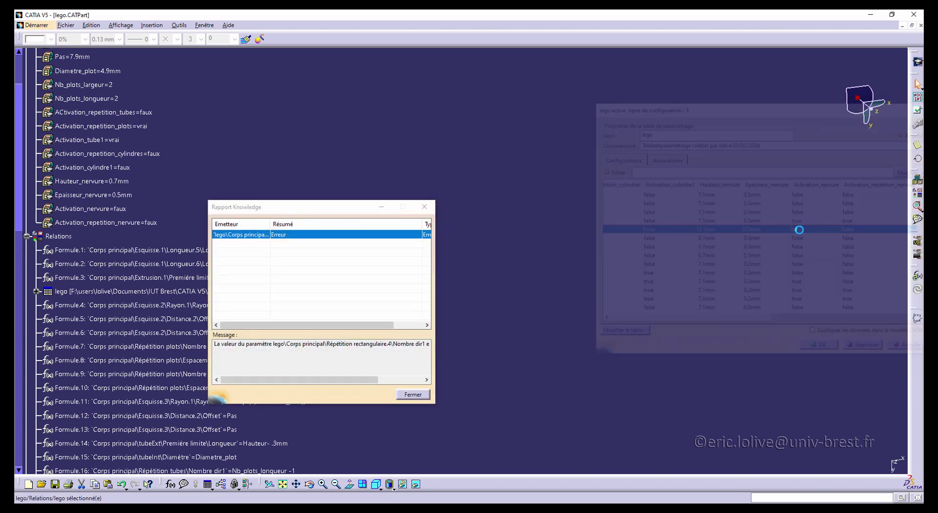
left_click(413, 395)
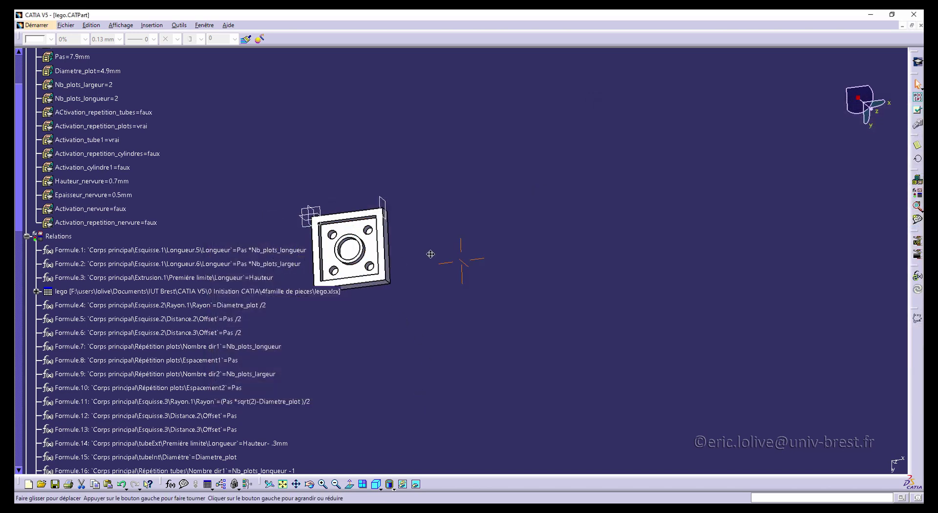
Reopen the lego design table and apply configuration 4, which has both the rib and its repetition activated.
double_click(227, 291)
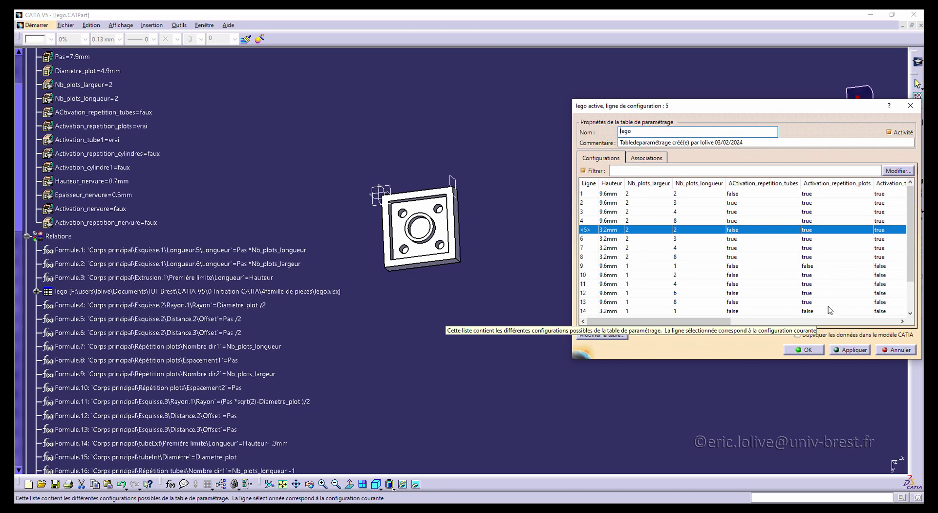
left_click(782, 321)
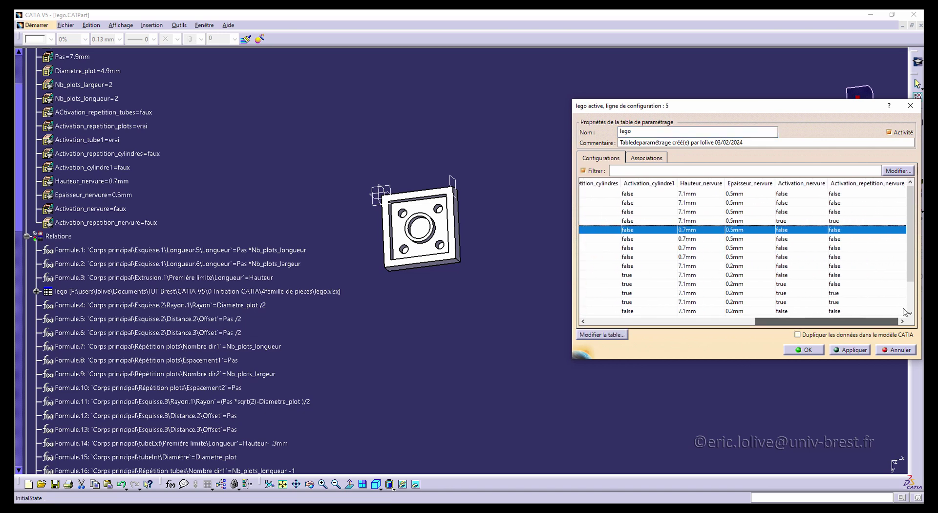
left_click(786, 222)
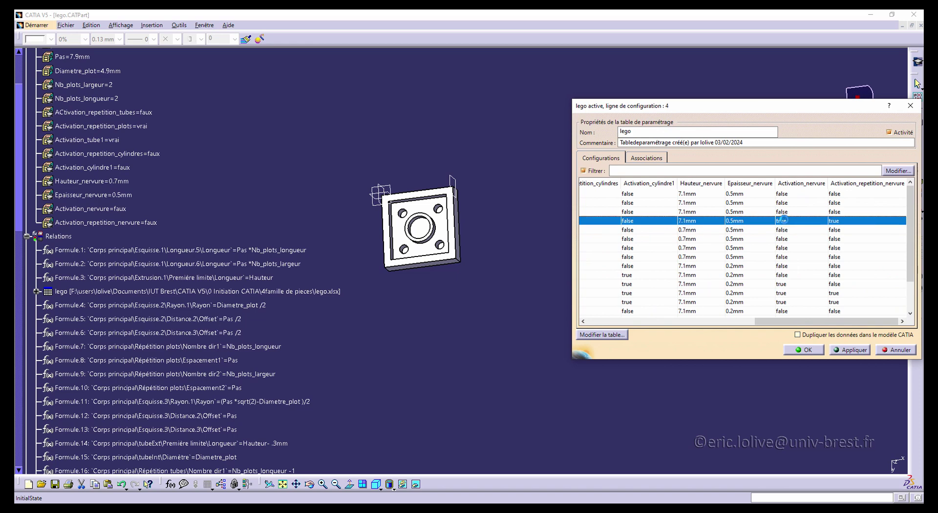
left_click(854, 350)
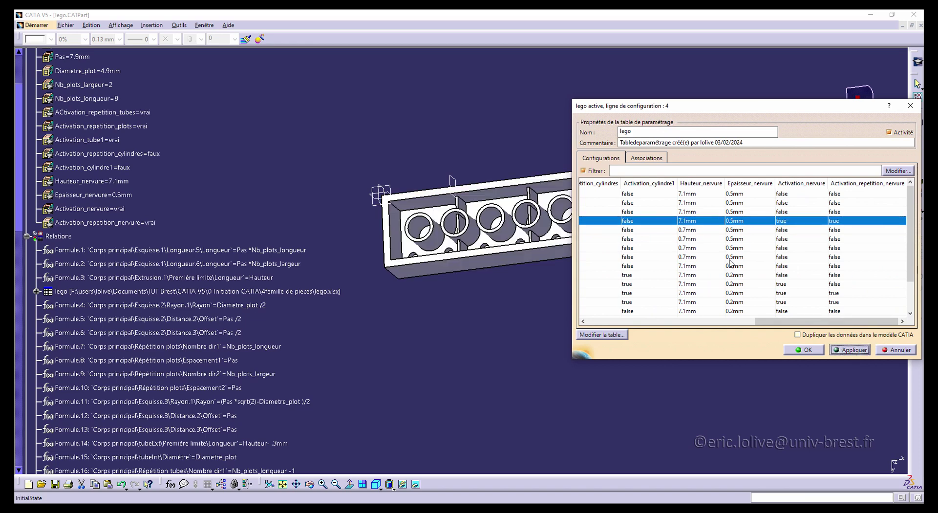
Apply configuration 11 (9.6 mm high, 1 by 4 studs) from the design table, inspect the brick's underside, and validate.
left_click(787, 284)
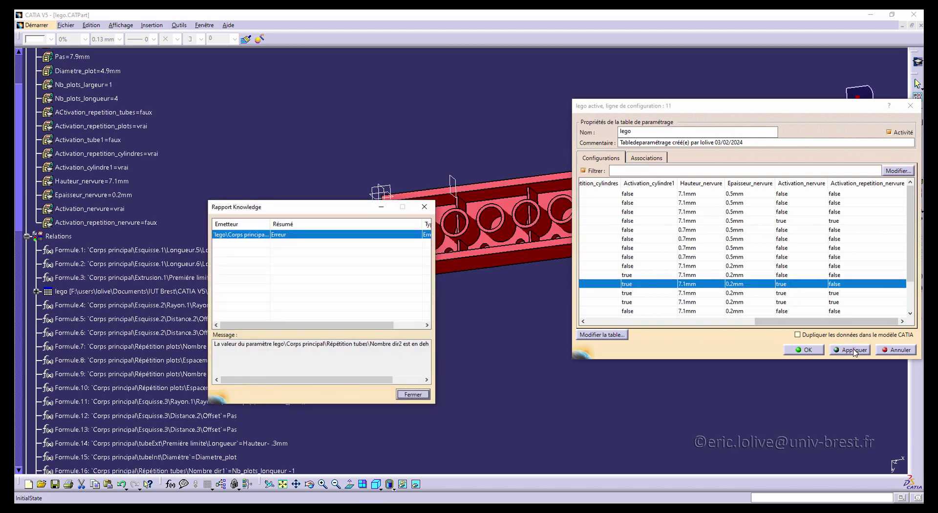
left_click(424, 210)
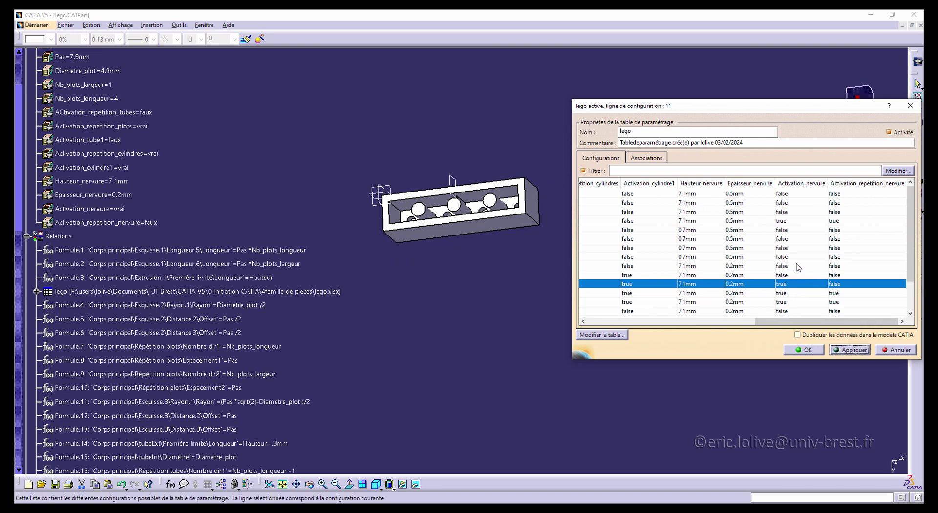
middle_click_drag(419, 268, 405, 230)
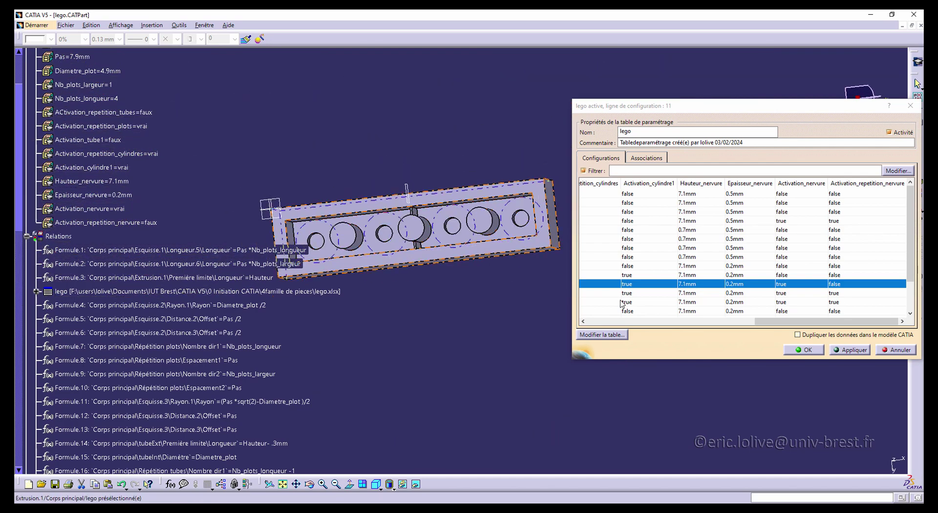
left_click(807, 350)
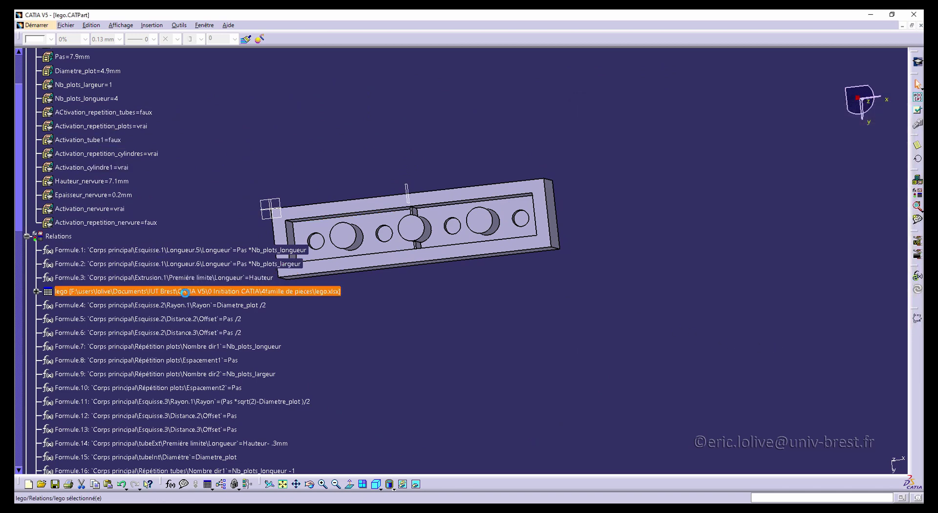
Switch the brick to design table configuration 8 (3.2 mm high, 2 by 8 studs).
double_click(176, 291)
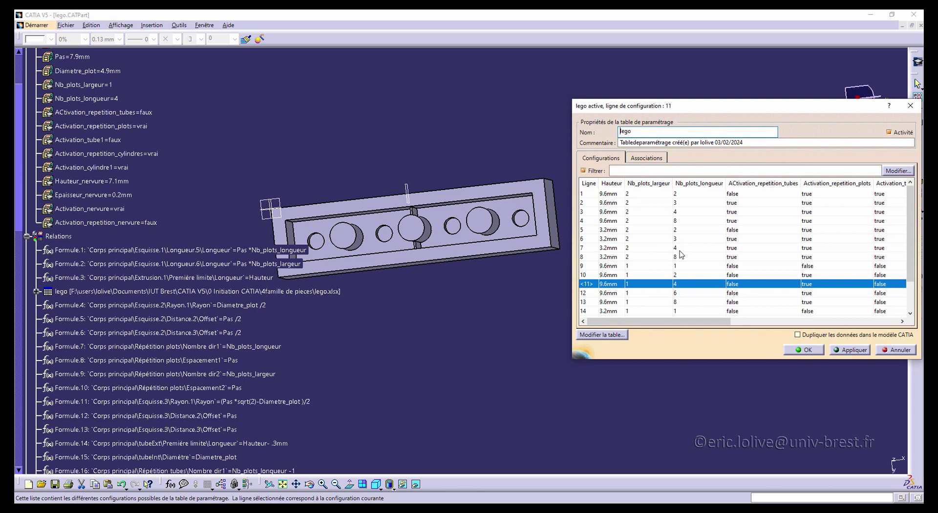
left_click(682, 256)
left_click(852, 352)
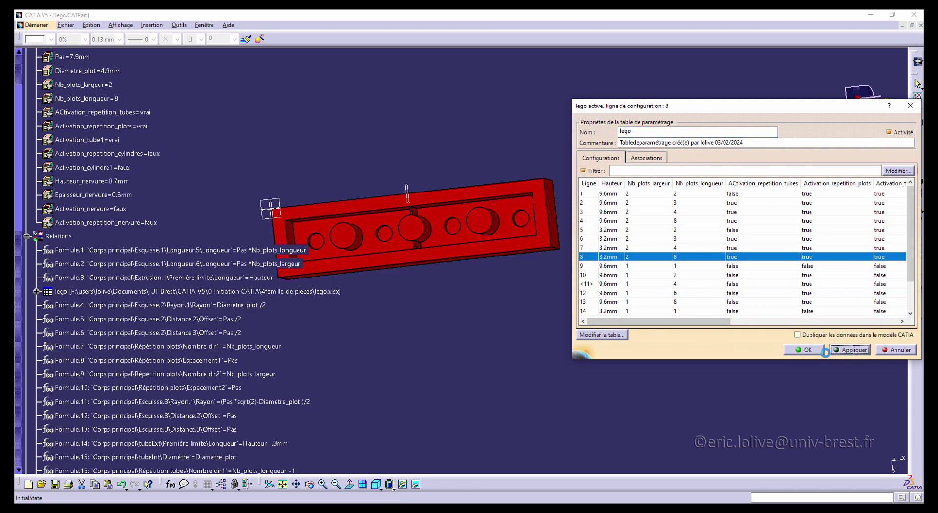
left_click(805, 350)
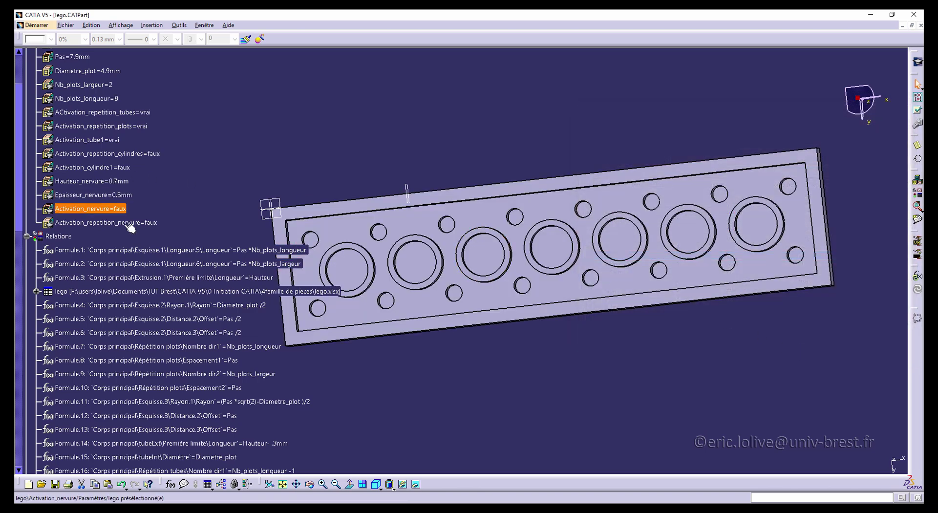
Set the brick to design table configuration 4 (9.6 mm high, 2 by 8 studs) and validate.
double_click(171, 291)
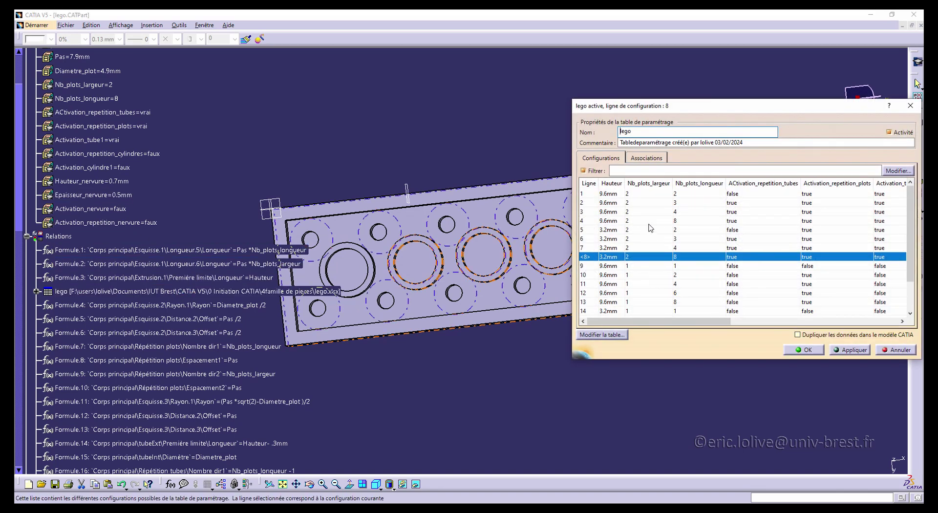
left_click(652, 220)
left_click(804, 350)
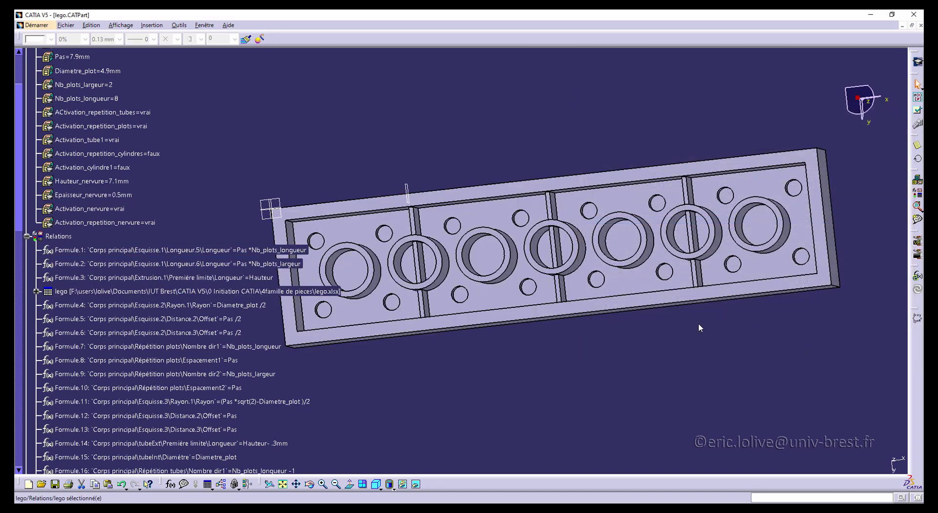
Examine the ribs crossing the tubes on the brick's underside, then collapse the relations and review the main body's features.
left_click(699, 328)
middle_click_drag(403, 256, 436, 179)
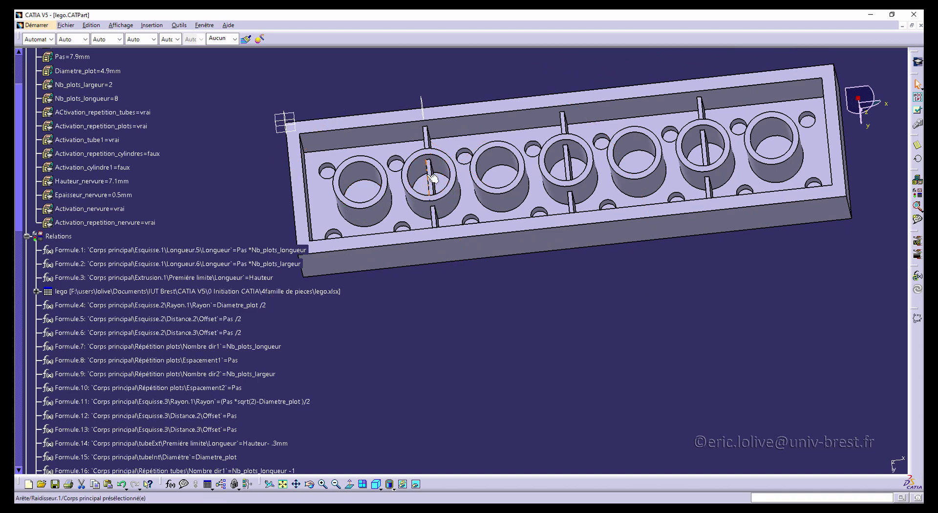
scroll(200, 170, "down", 4)
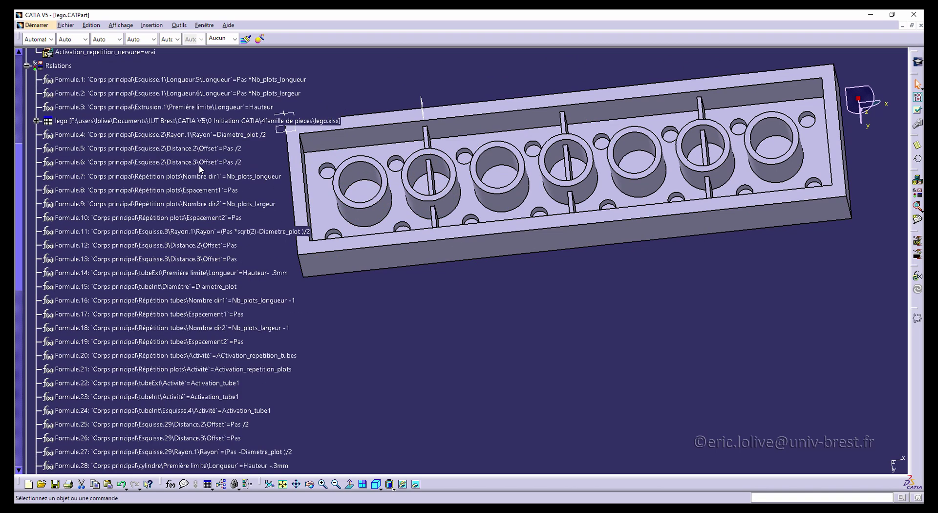
scroll(201, 170, "down", 6)
scroll(122, 180, "up", 8)
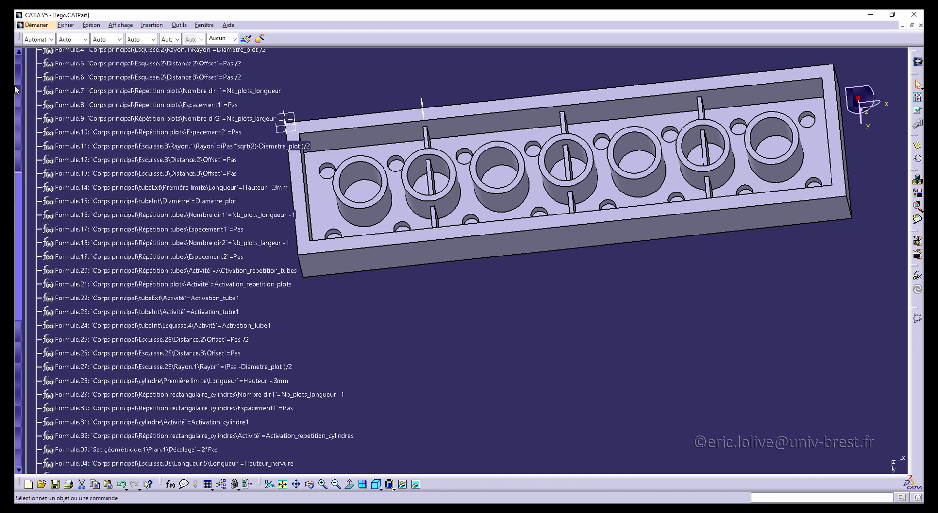
scroll(60, 143, "up", 2)
left_click(26, 236)
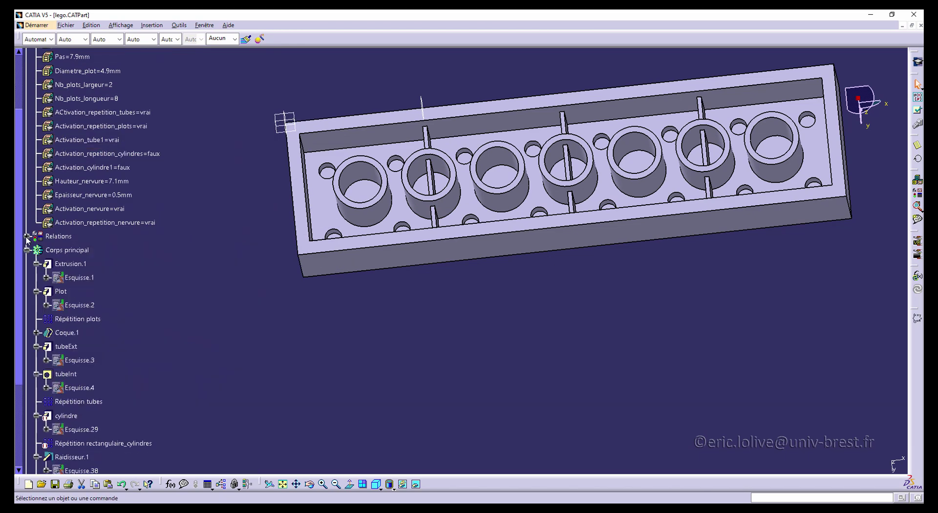
scroll(216, 245, "down", 6)
scroll(44, 239, "up", 1)
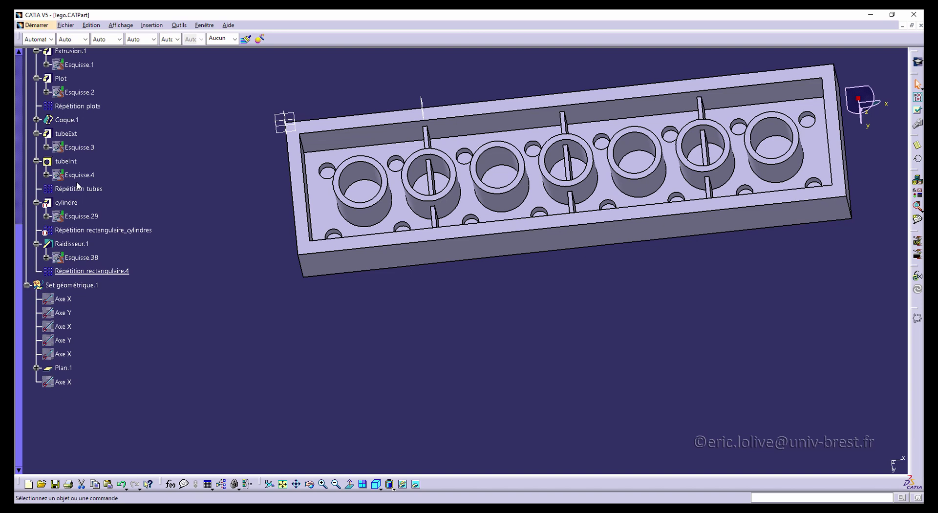
left_click(78, 245)
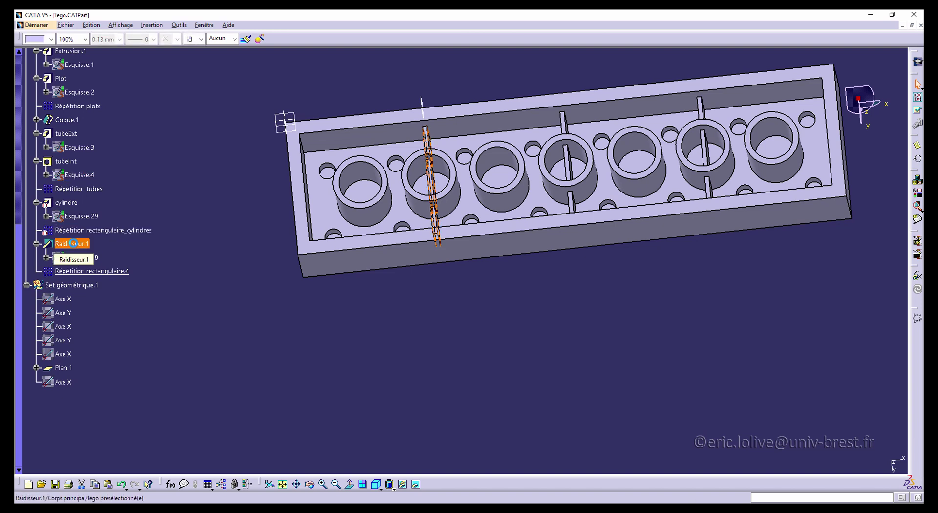
scroll(161, 243, "up", 3)
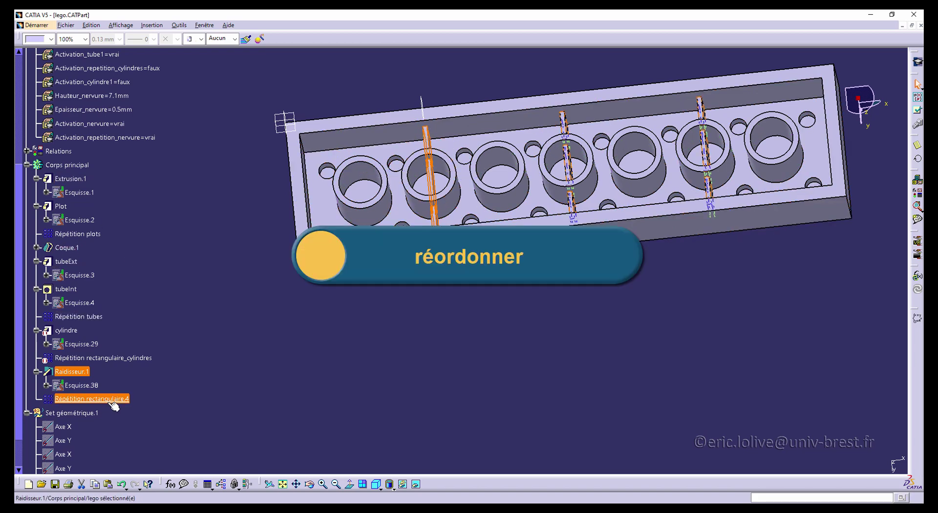
right_click(84, 374)
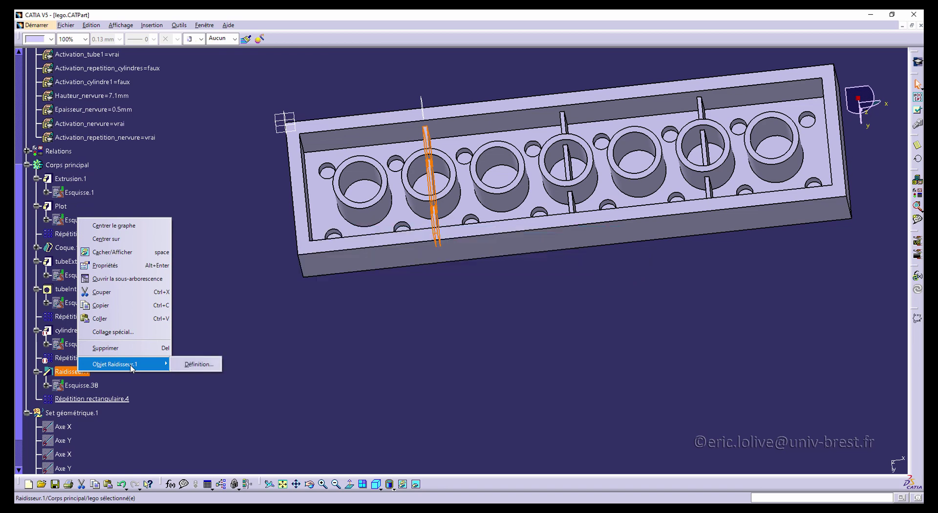
left_click(73, 373)
right_click(73, 373)
mouse_move(130, 369)
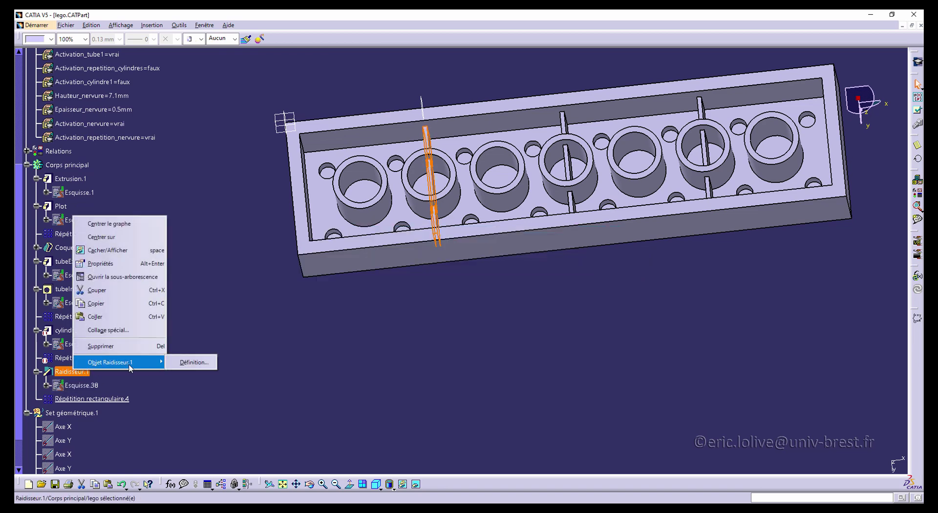
Activate Part Design, reorder Raidisseur.1 after Coque.1, and define the rib as the work object.
double_click(62, 373)
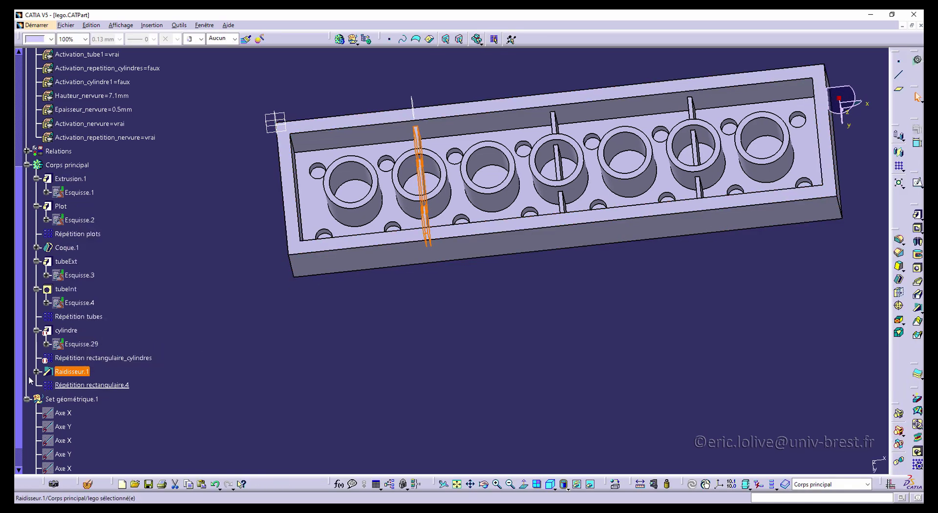
right_click(84, 373)
mouse_move(161, 363)
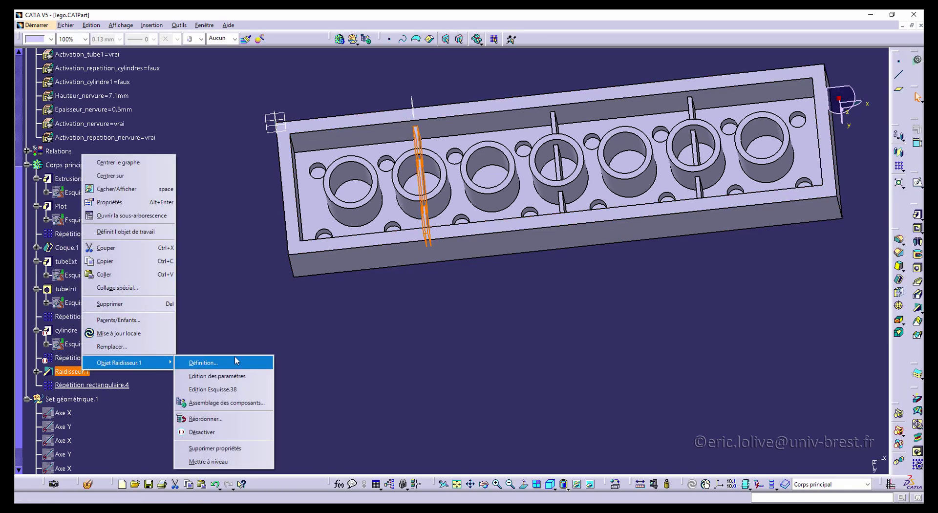
left_click(218, 421)
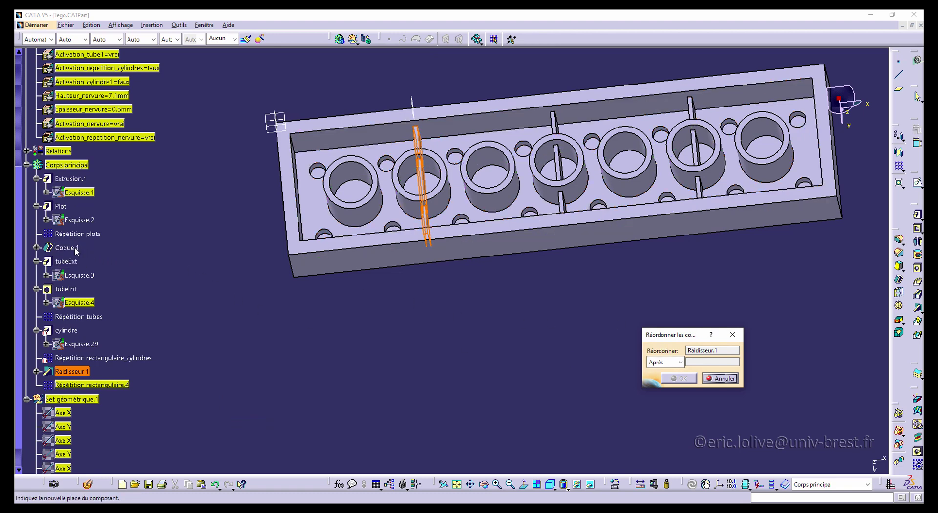
left_click(66, 248)
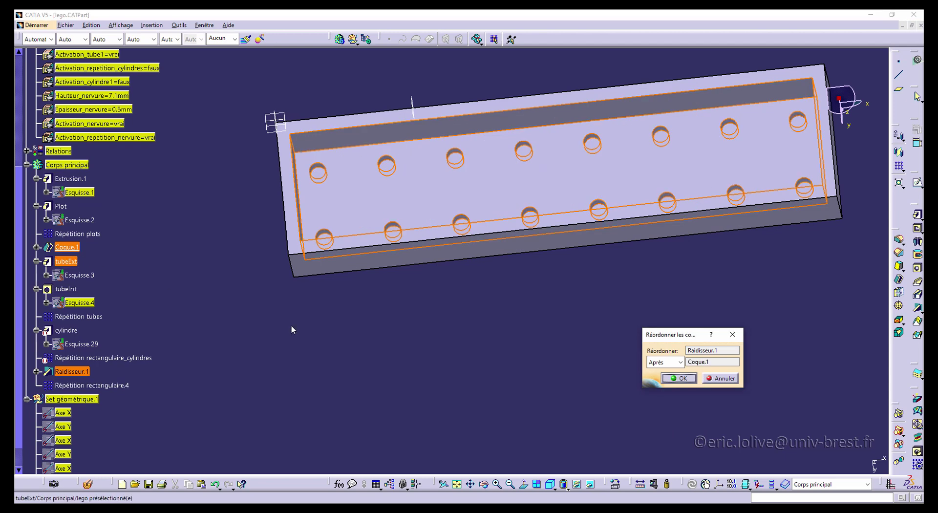
left_click(680, 379)
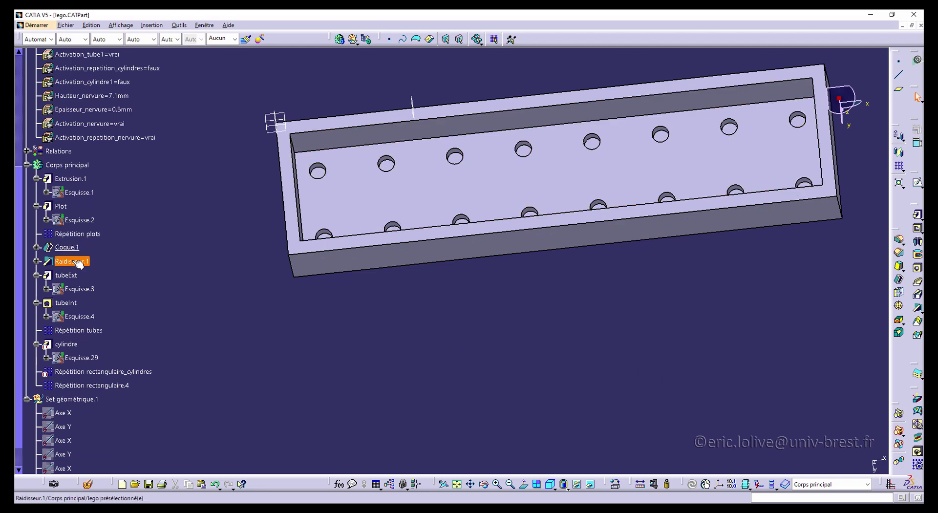
right_click(78, 264)
left_click(122, 338)
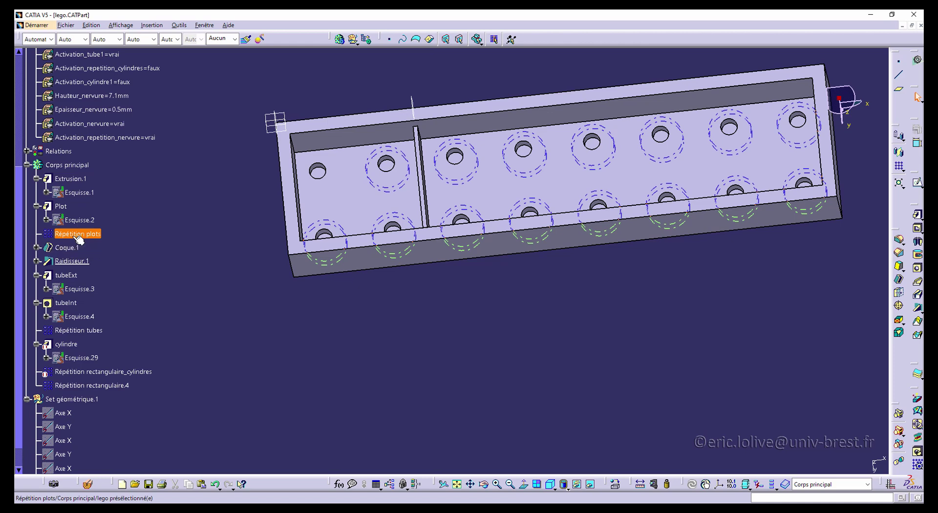
Rename Répétition rectangulaire.4 as "Répétition rectangulaire raidisseur".
right_click(93, 387)
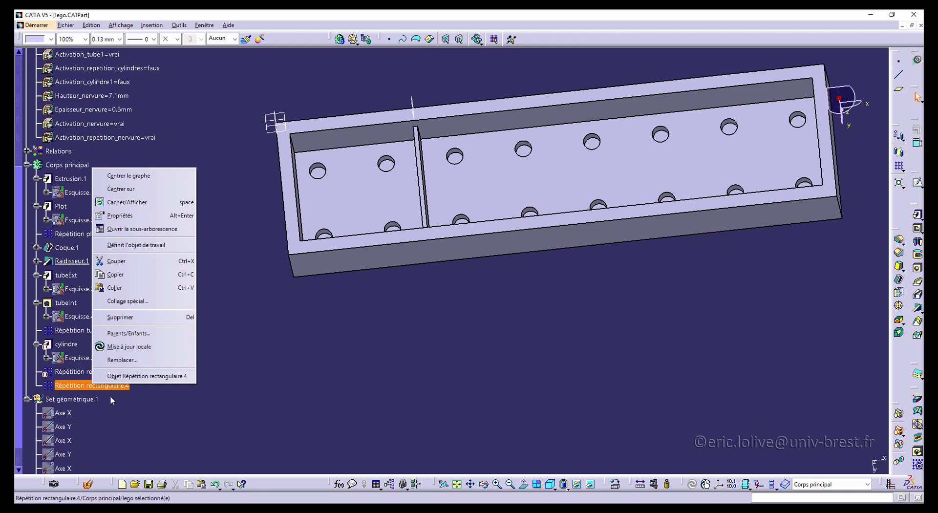
left_click(102, 394)
right_click(102, 394)
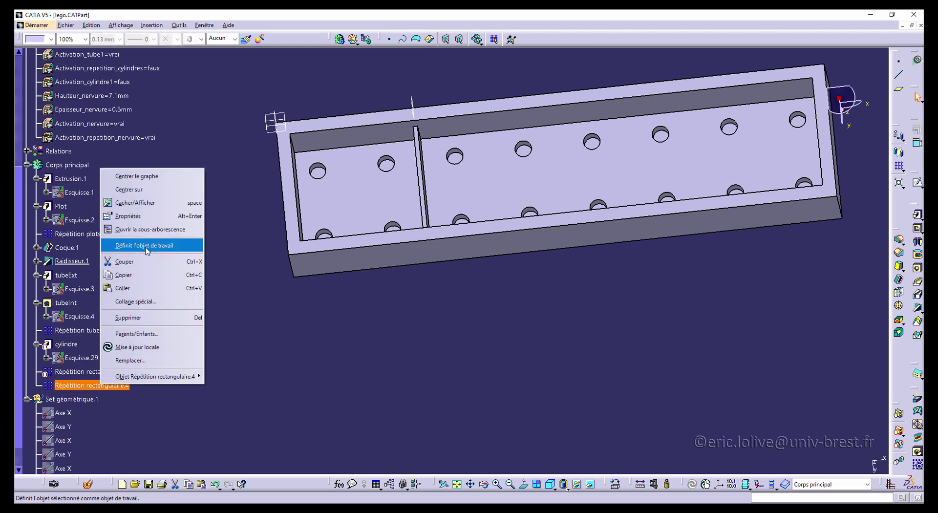
left_click(130, 216)
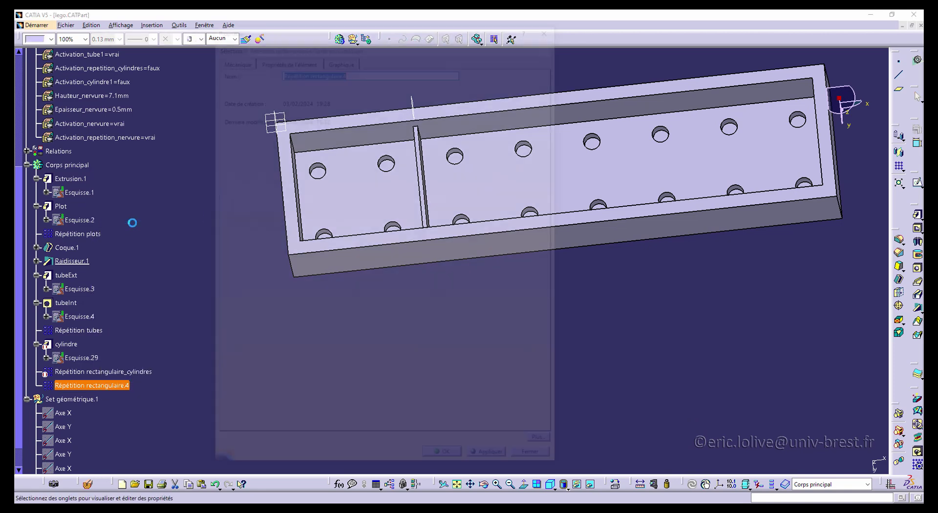
left_click(352, 69)
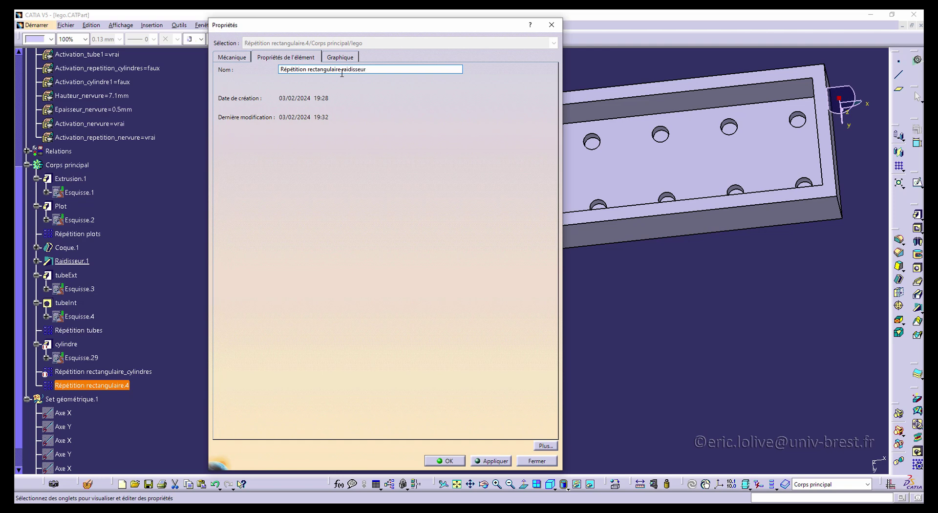
key("Return")
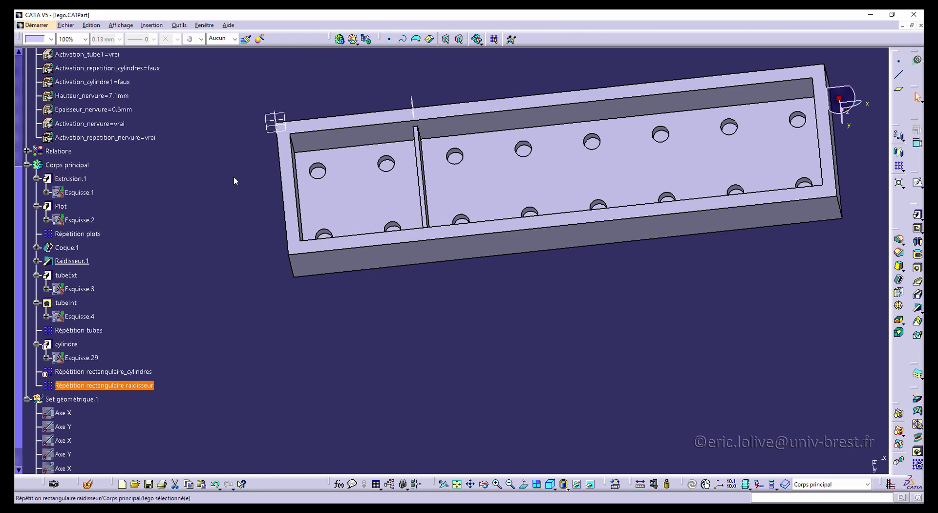
Reorder Répétition rectangulaire raidisseur after Raidisseur.1 and define this repetition as the work object.
right_click(103, 388)
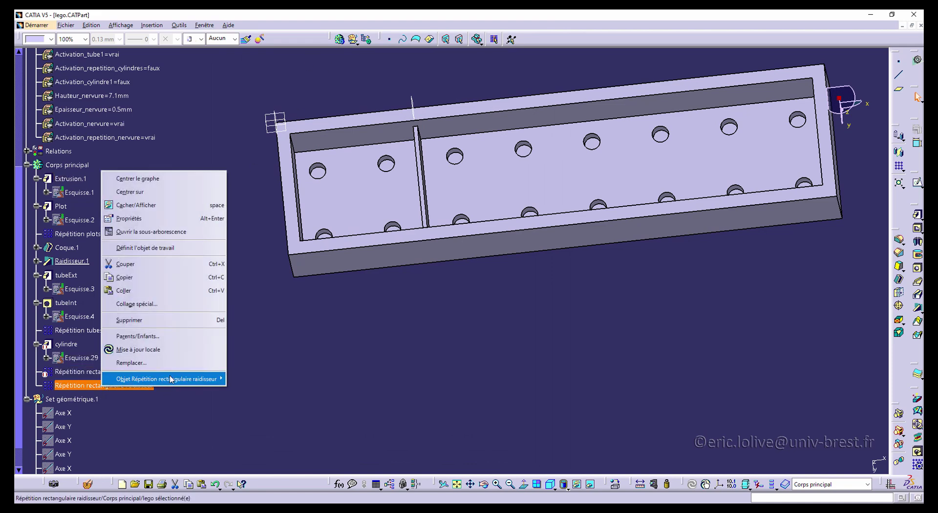
mouse_move(170, 379)
left_click(266, 436)
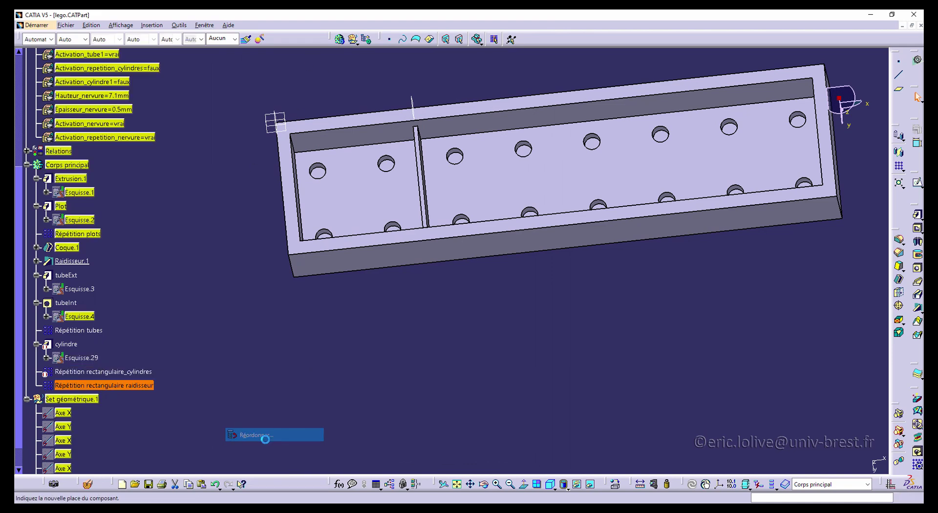
left_click(72, 261)
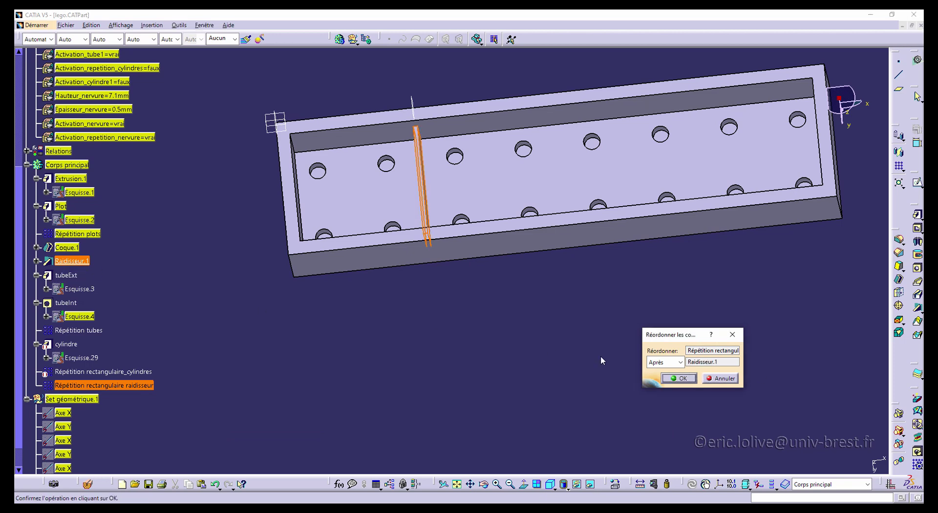
left_click(665, 382)
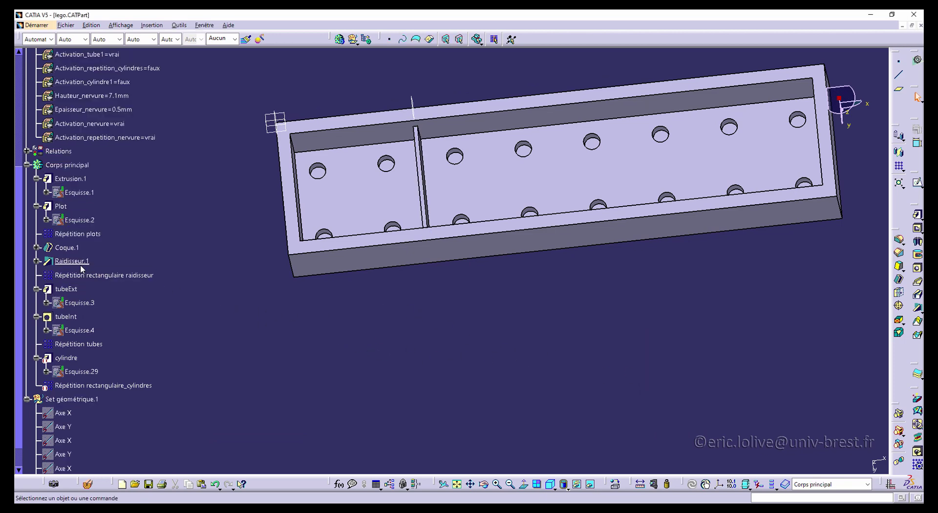
right_click(95, 275)
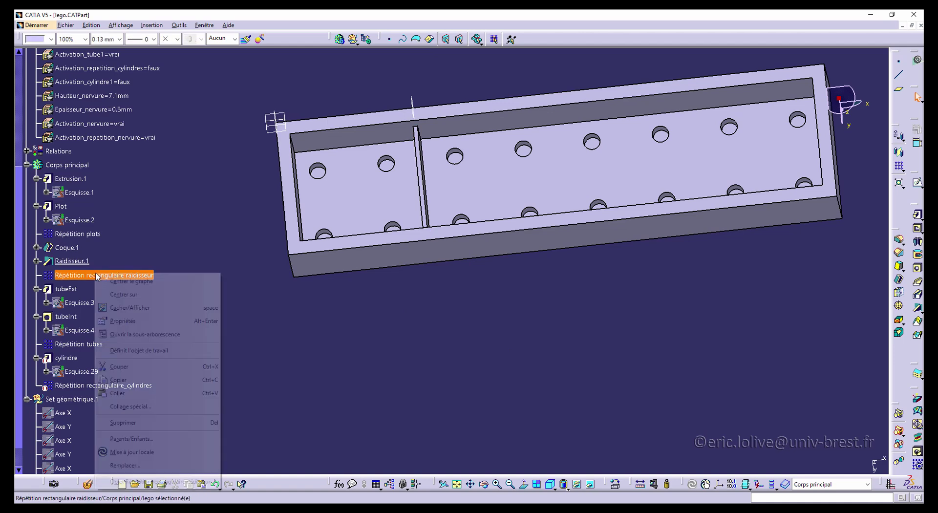
left_click(177, 352)
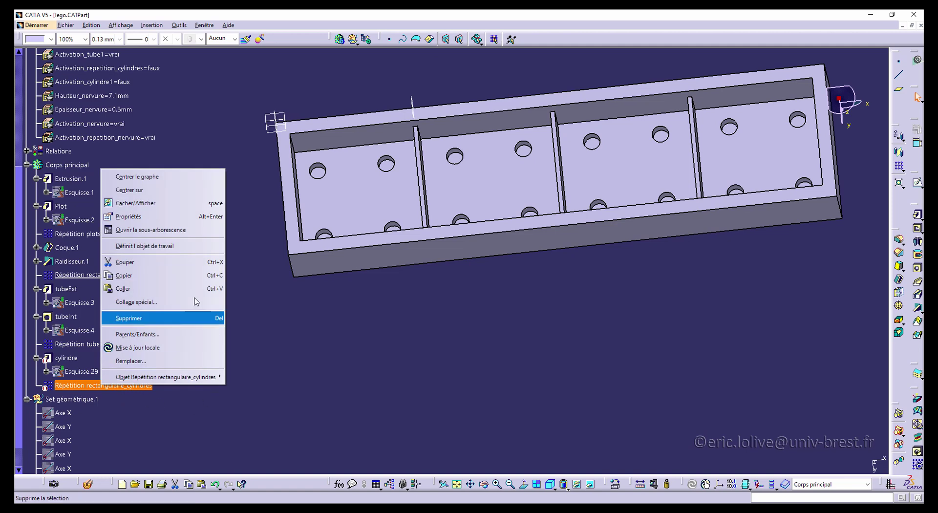
Define Répétition rectangulaire_cylindres as the work object and inspect the ribs and tubes on the brick's underside.
left_click(145, 246)
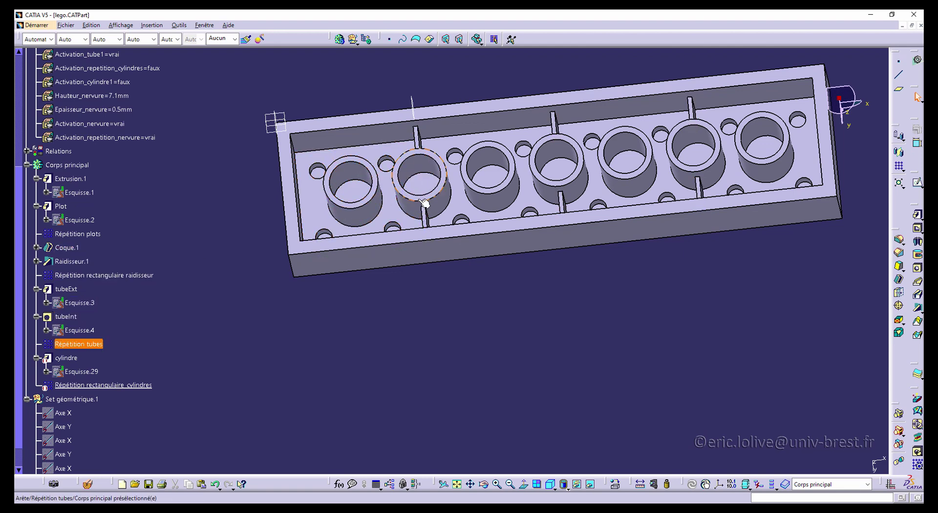
middle_click_drag(430, 190, 423, 165)
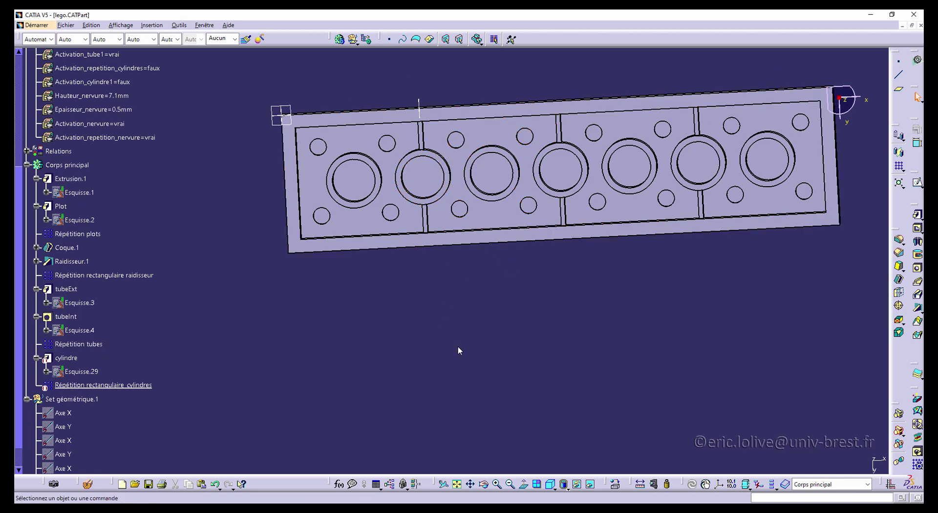
middle_click_drag(467, 351, 230, 252)
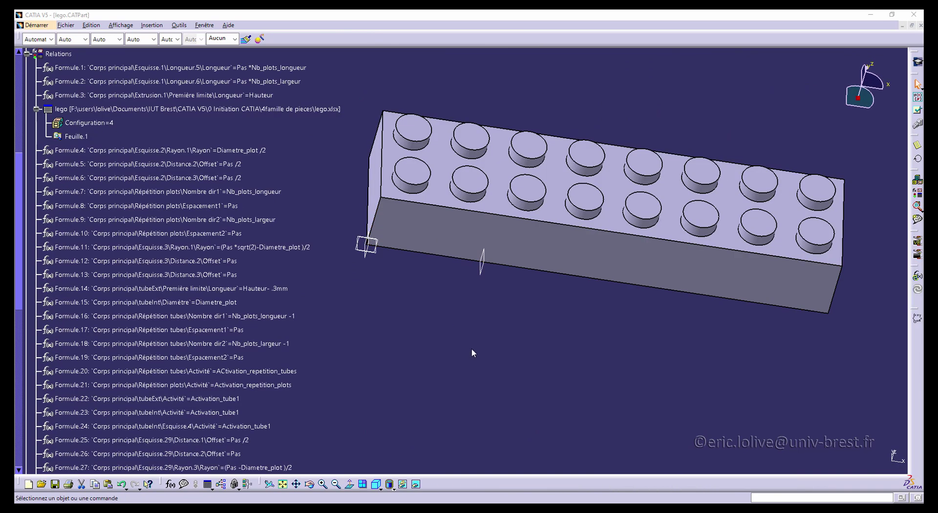
Apply configuration 9 (9.6 mm high, 1 by 1 stud) from the lego design table and close the Knowledge report.
middle_click_drag(442, 311, 459, 204)
double_click(193, 109)
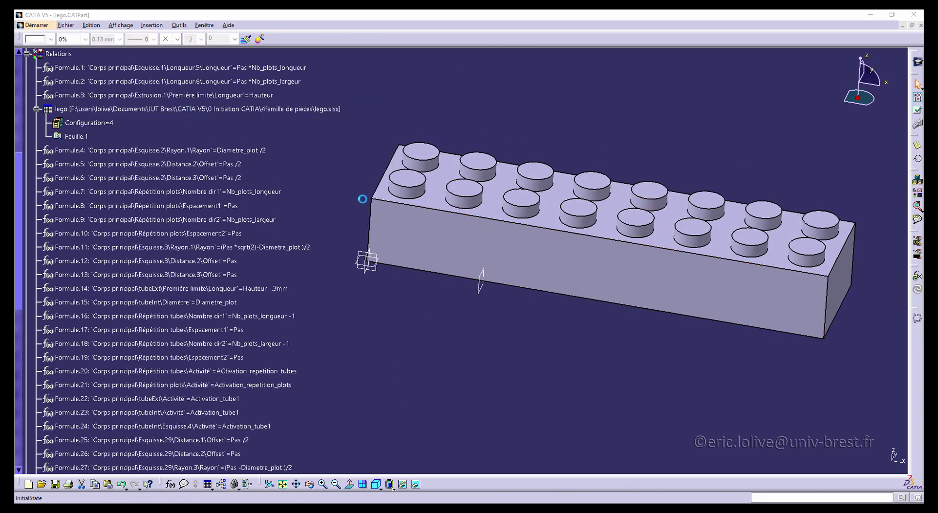
double_click(612, 270)
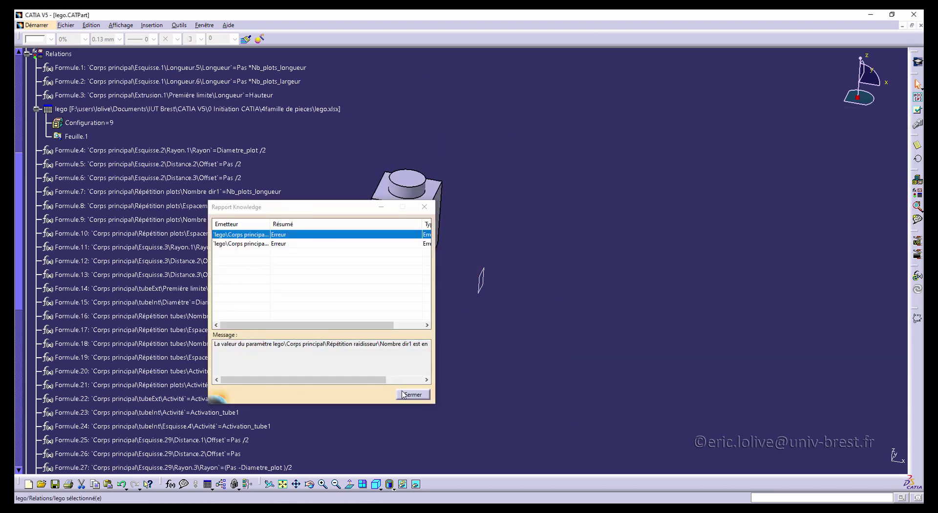
left_click(416, 395)
mouse_move(448, 257)
middle_mouse_down()
mouse_move(428, 220)
mouse_move(496, 132)
mouse_move(457, 245)
middle_mouse_up()
Set the brick to design table configuration 4 (9.6 mm high, 2 by 8 studs) and validate.
double_click(153, 112)
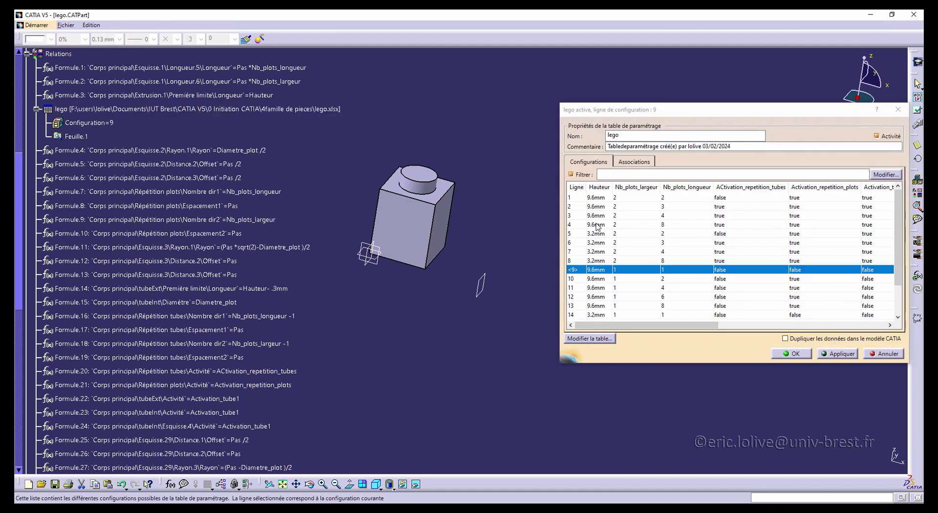
left_click(596, 225)
left_click(791, 353)
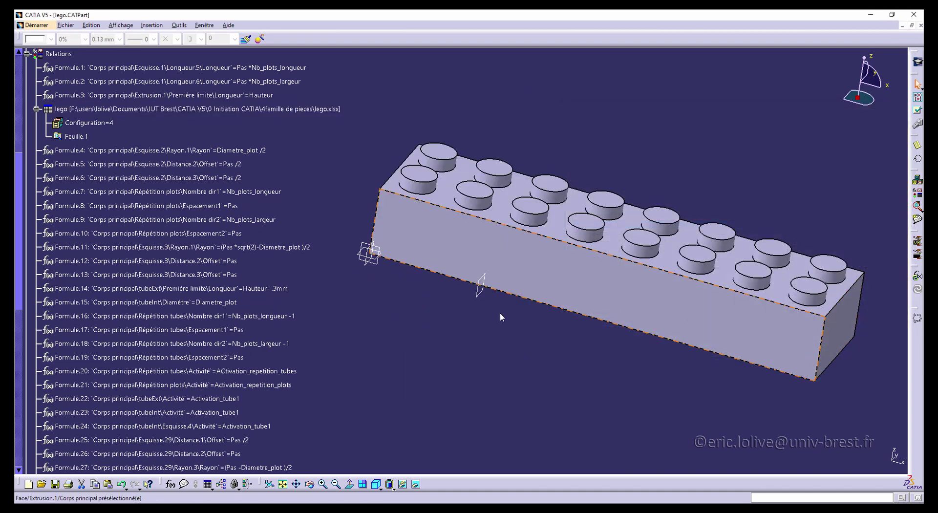
middle_click_drag(341, 177, 357, 266, "ctrl")
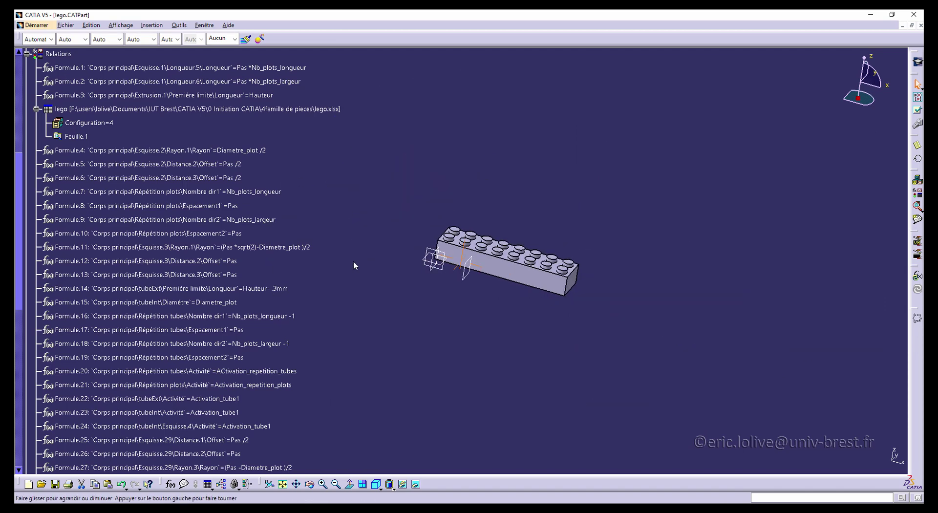
scroll(356, 266, "down", 3)
middle_click_drag(443, 252, 402, 318)
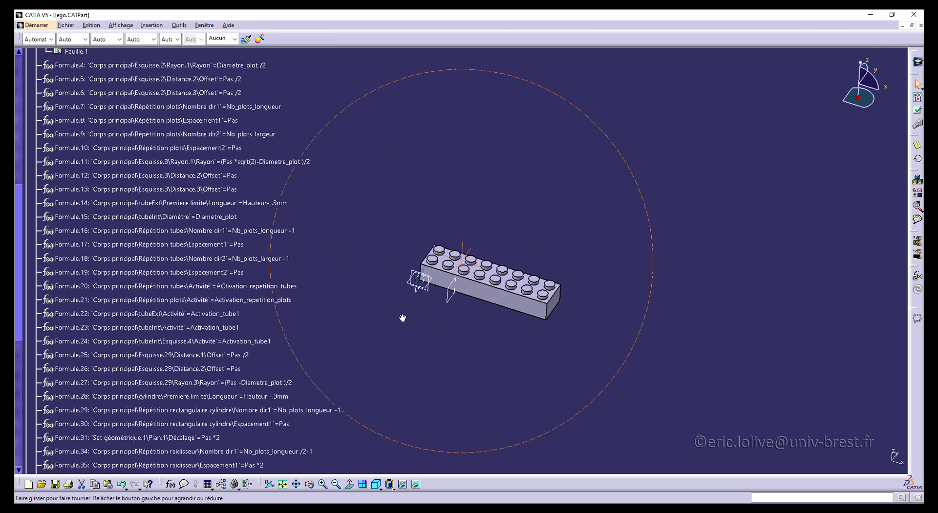
Hide the four reference elements, including the planes, at the end of the brick.
middle_click_drag(466, 332, 525, 324)
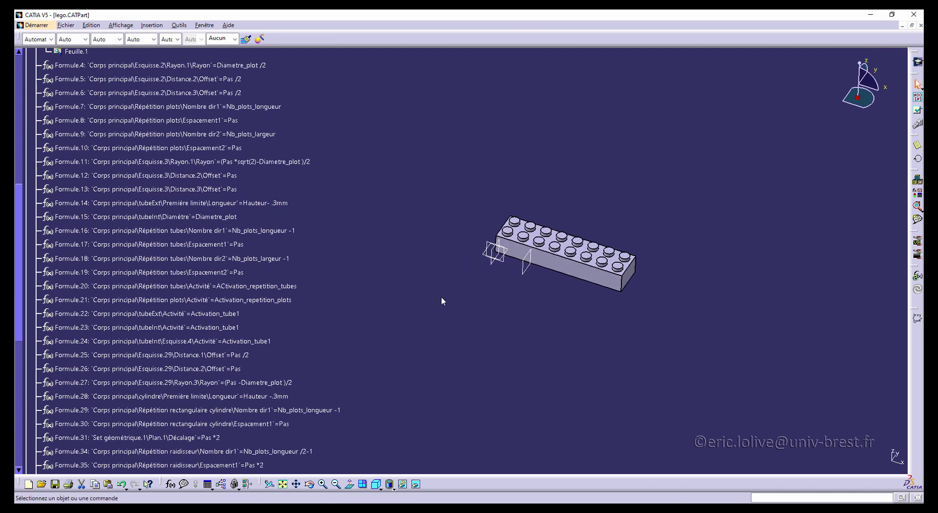
left_click_drag(435, 297, 544, 219)
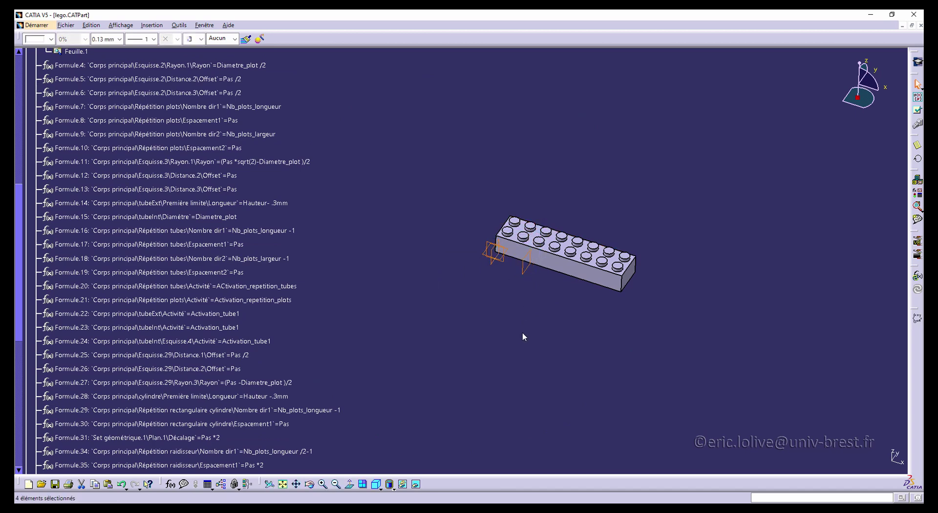
right_click(524, 272)
left_click(552, 304)
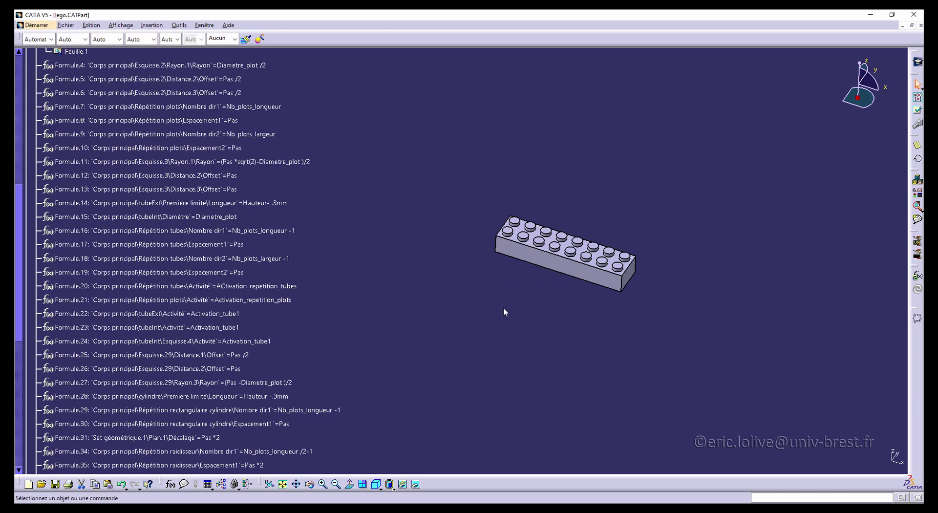
Open the lego design table's workbook in Excel and rename header A1 to num and header B1 to PartNumber.
scroll(398, 227, "up", 4)
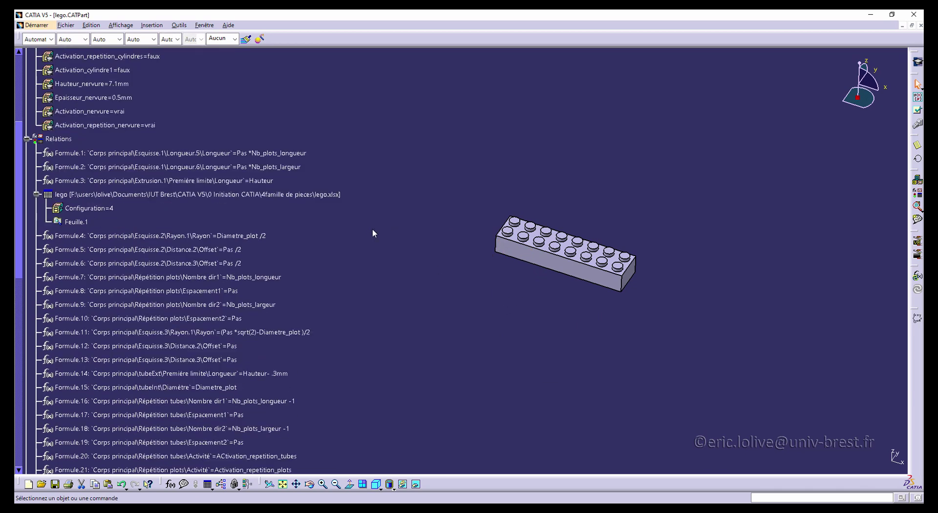
double_click(133, 196)
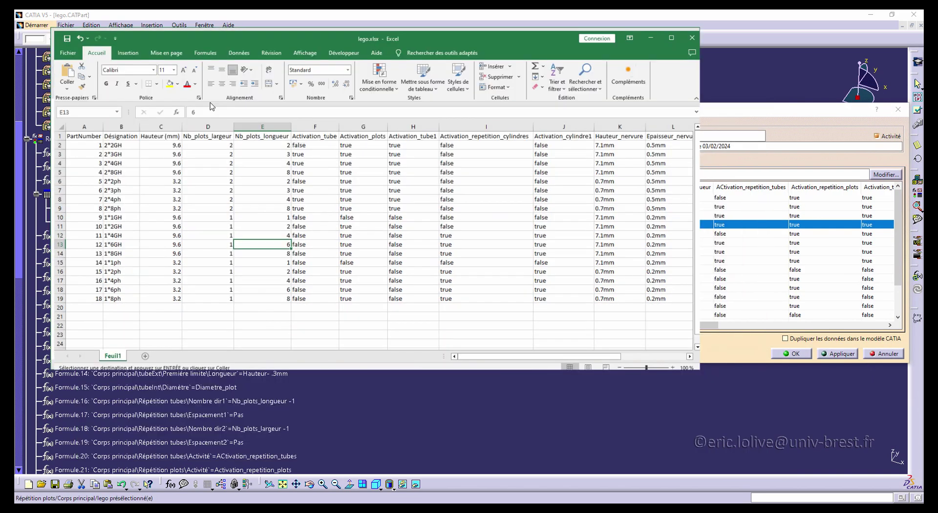
left_click(672, 38)
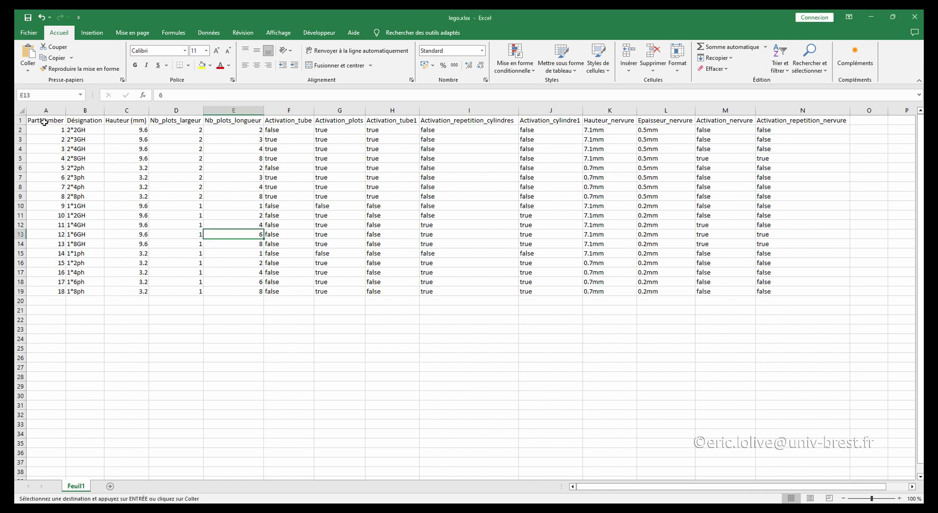
left_click(46, 122)
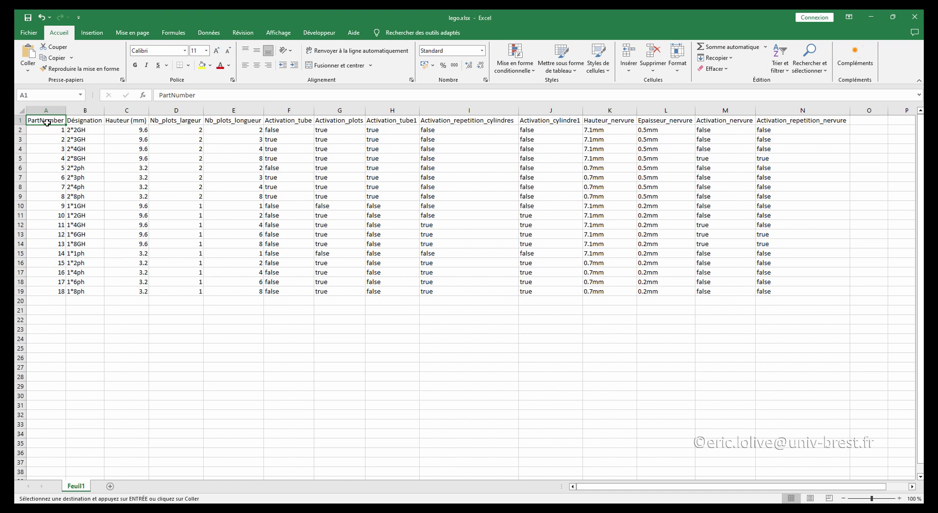
type("num")
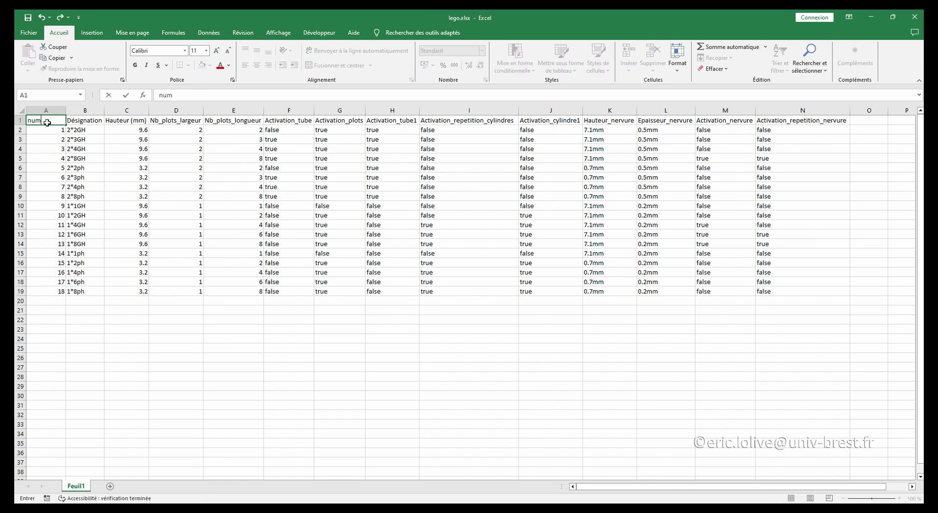
left_click(84, 122)
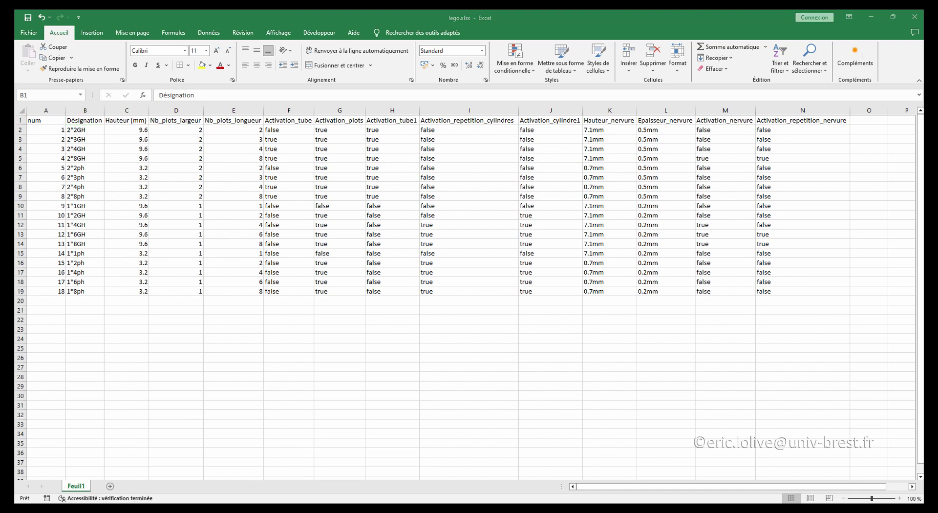
key("ctrl+c")
left_click(95, 120)
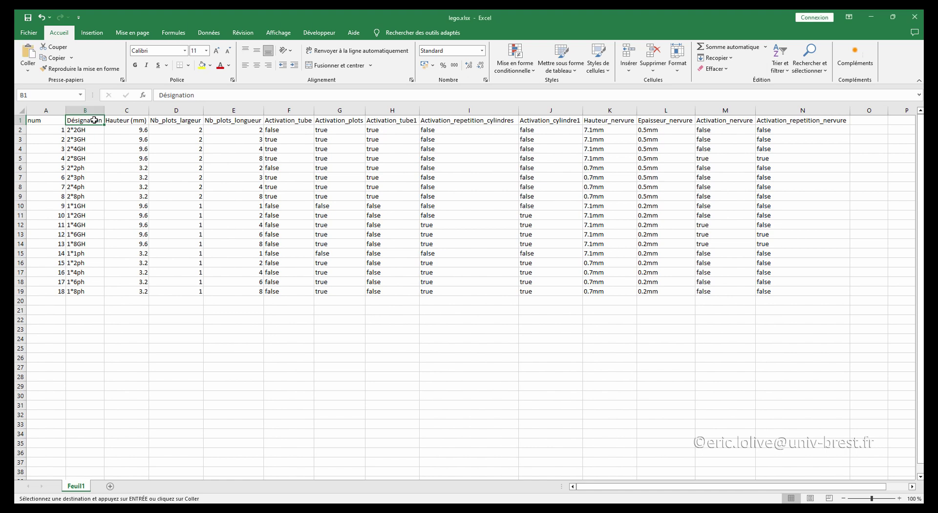
key("ctrl+v")
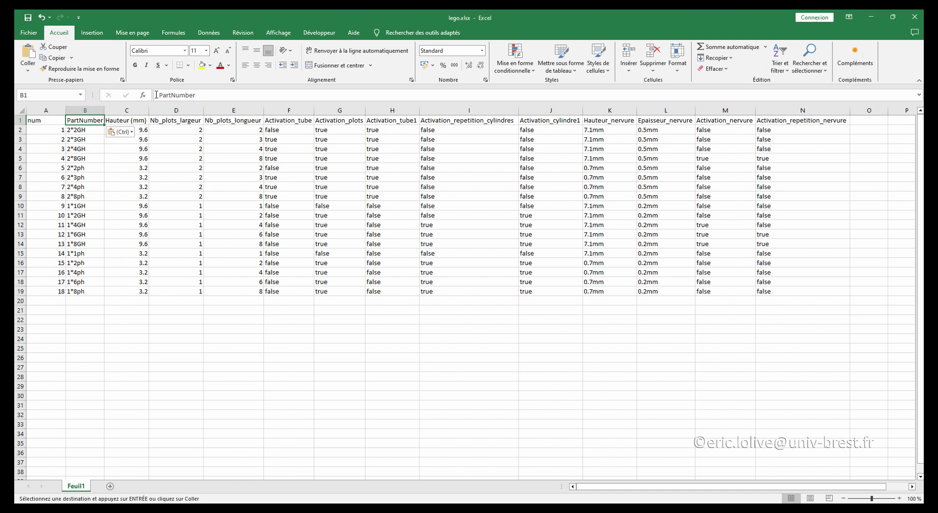
Close lego.xlsx in Excel, saving the modified headers.
left_click(86, 131)
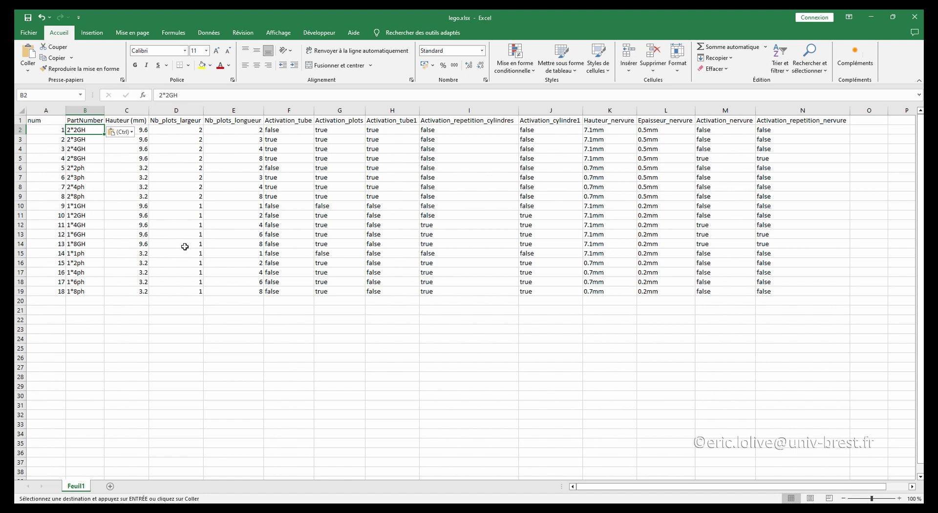
left_click(474, 429)
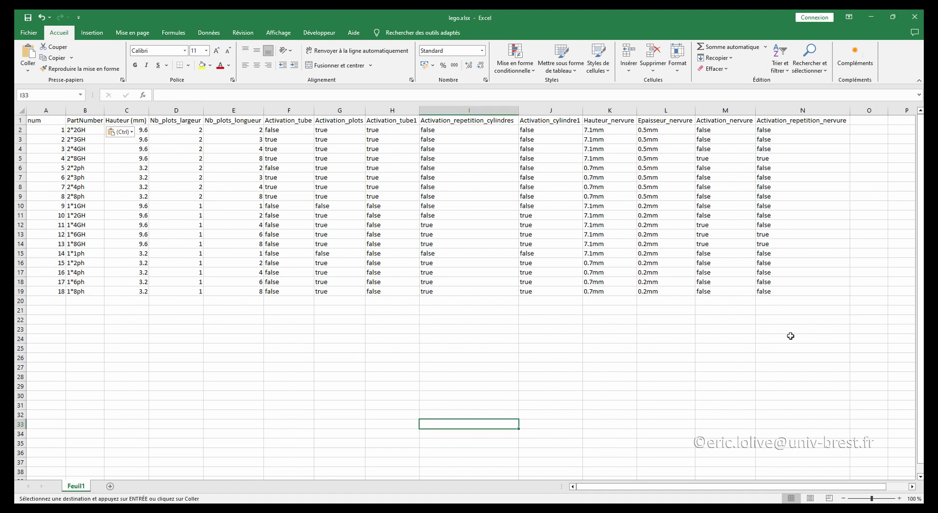
left_click(914, 21)
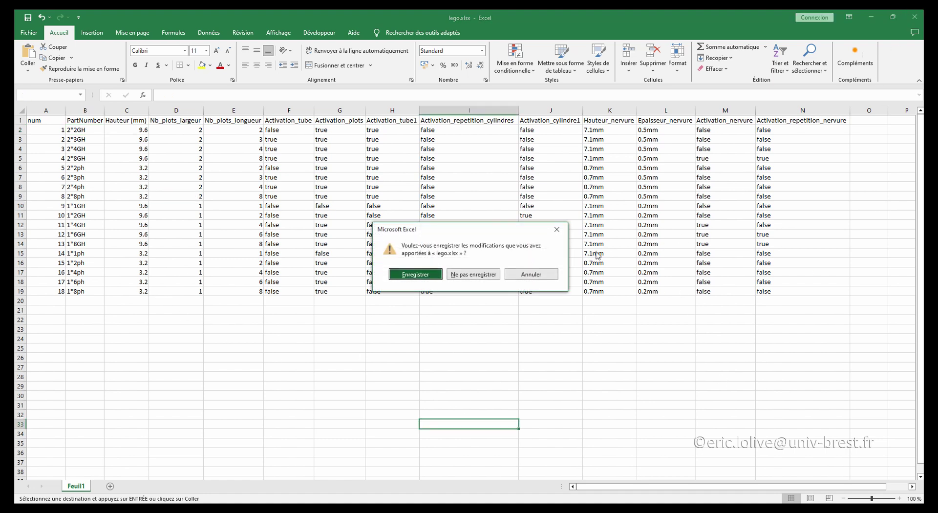
left_click(418, 271)
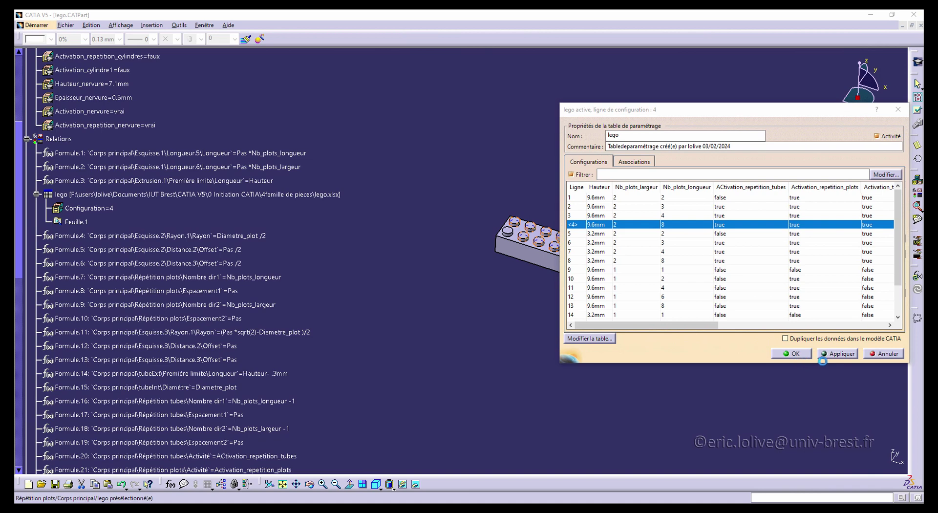
Apply and validate the lego design table with configuration 4, and save the brick part.
left_click(838, 353)
left_click(418, 396)
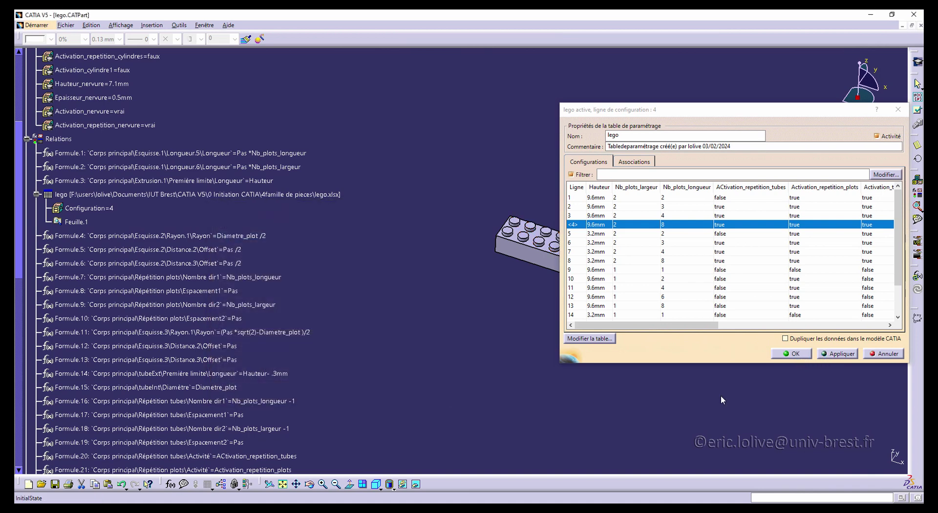
left_click(793, 354)
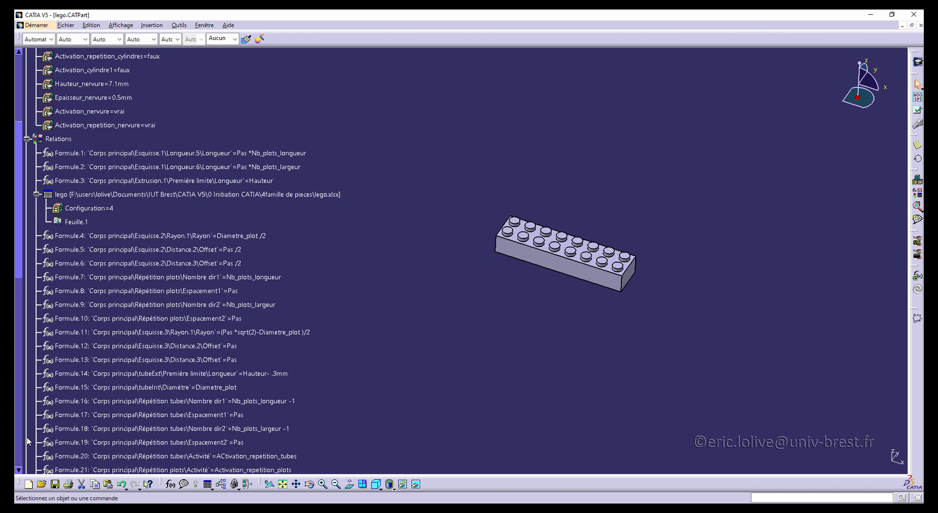
left_click(56, 486)
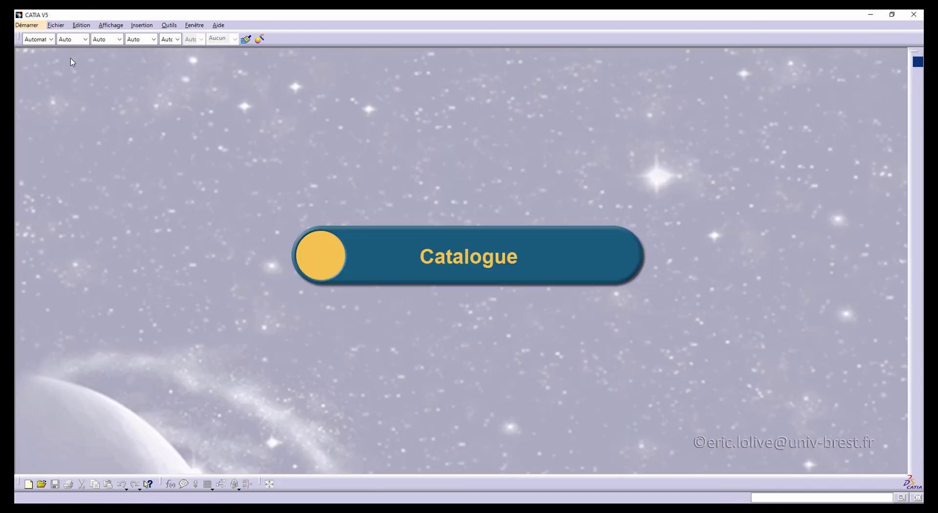
Create a new catalog document.
left_click(55, 25)
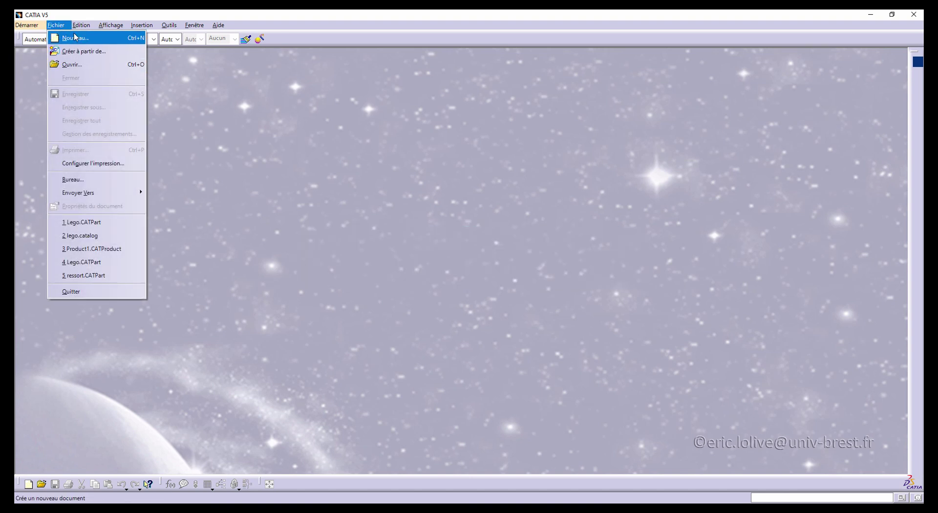
left_click(75, 38)
double_click(387, 182)
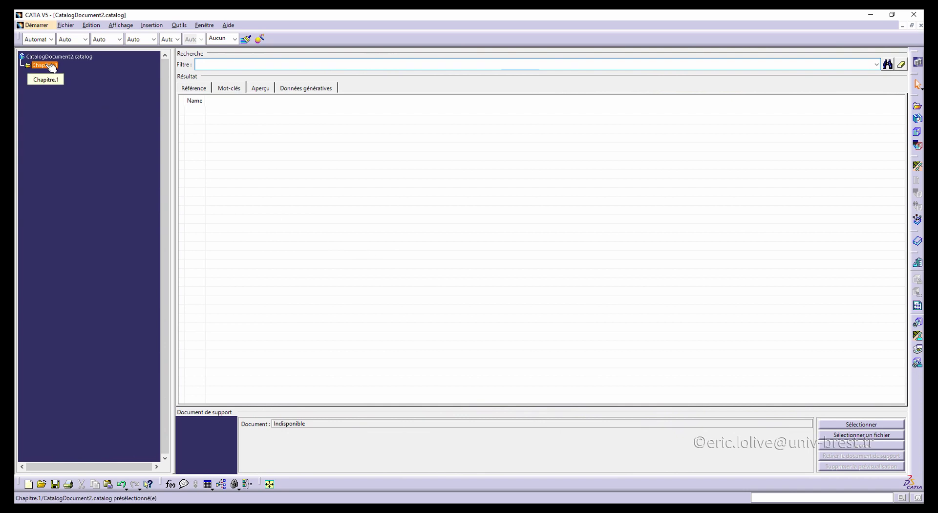
Rename the catalog's Chapitre.1 as LEGO.
left_click(49, 66)
right_click(49, 68)
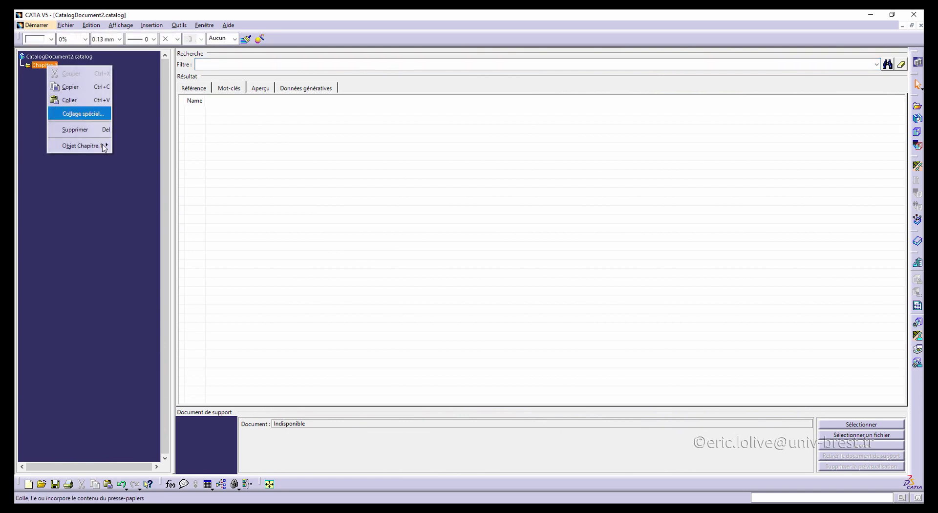
mouse_move(92, 146)
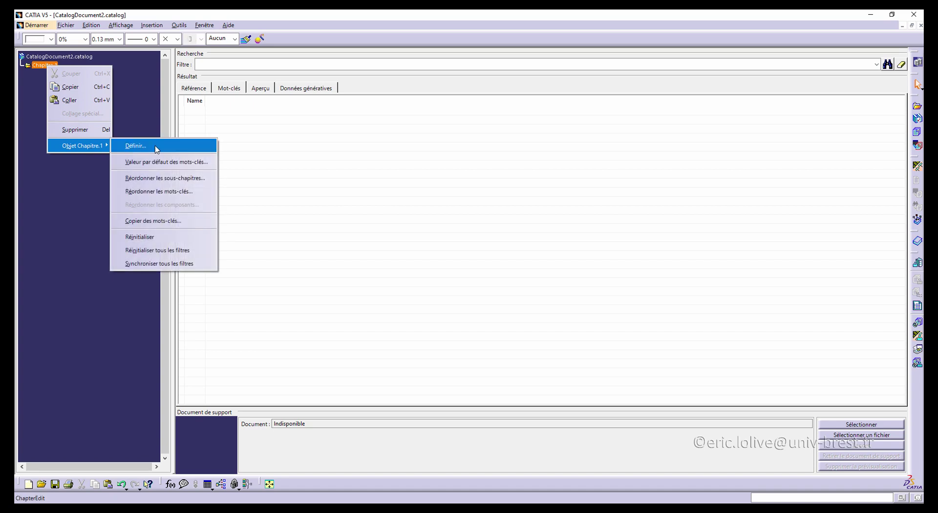
left_click(156, 149)
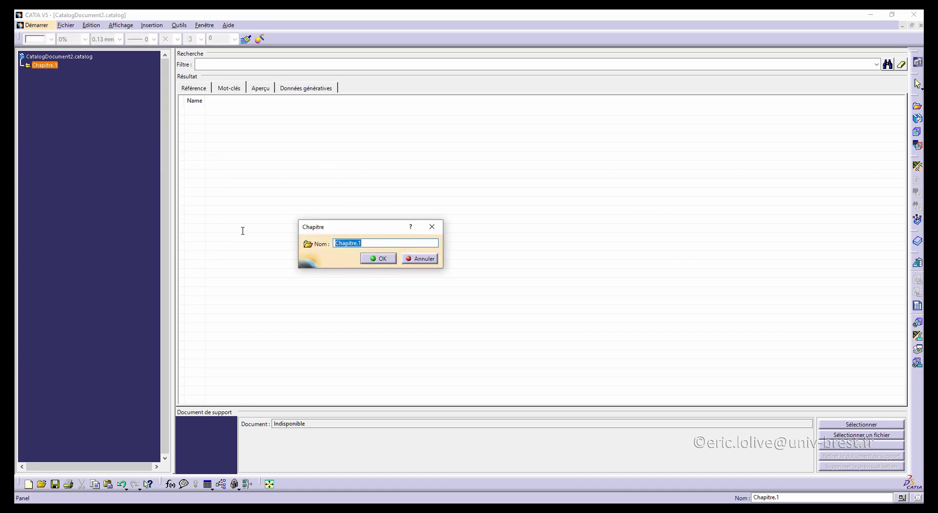
type("LEGO")
key("Return")
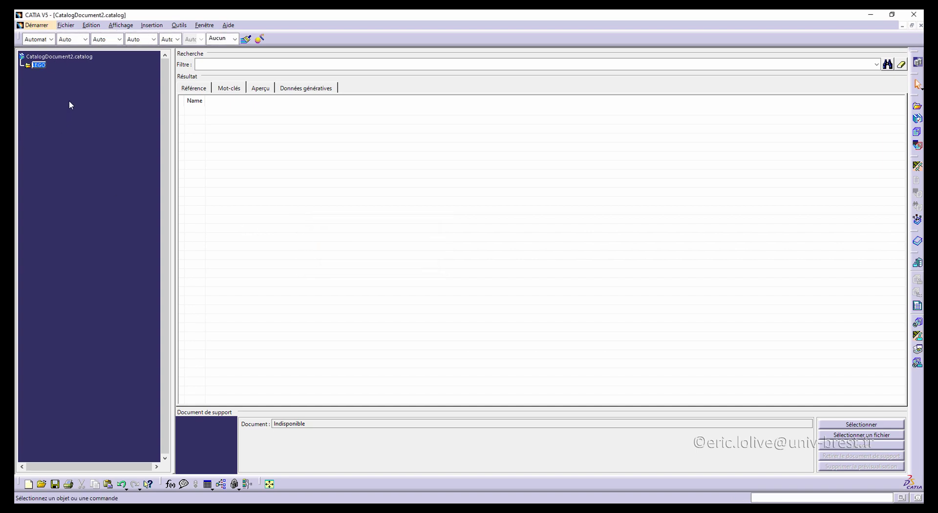
Add a standard part family named brique LEGO to the LEGO chapter, using lego.CATPart as its reference document.
left_click(39, 65)
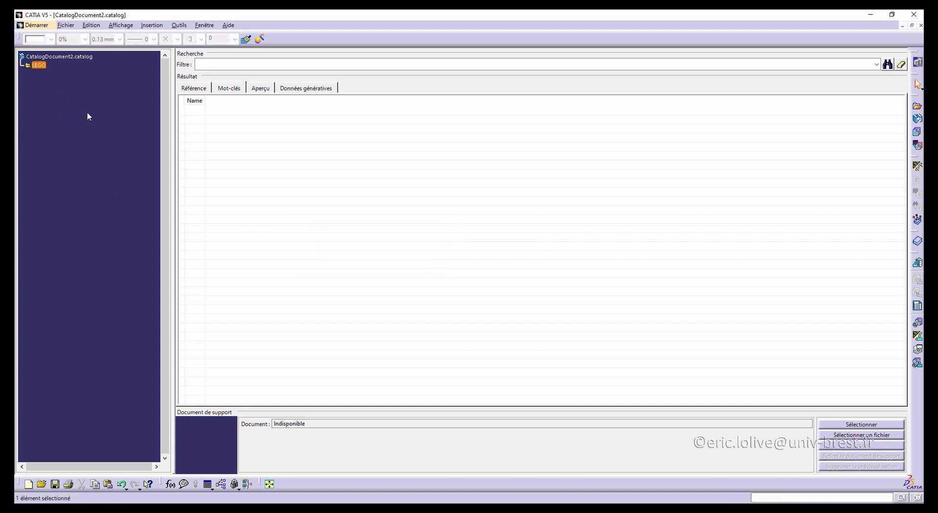
left_click(918, 146)
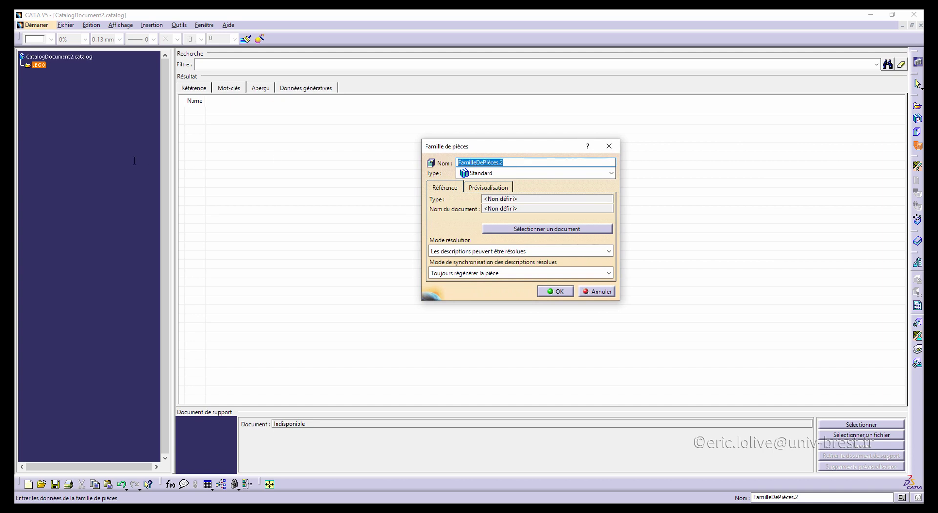
type("brique LEGO")
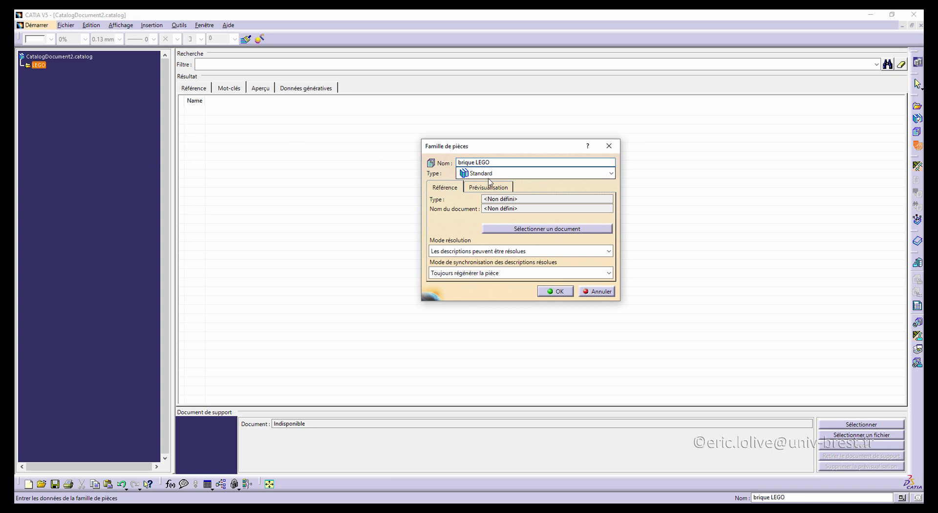
left_click(503, 229)
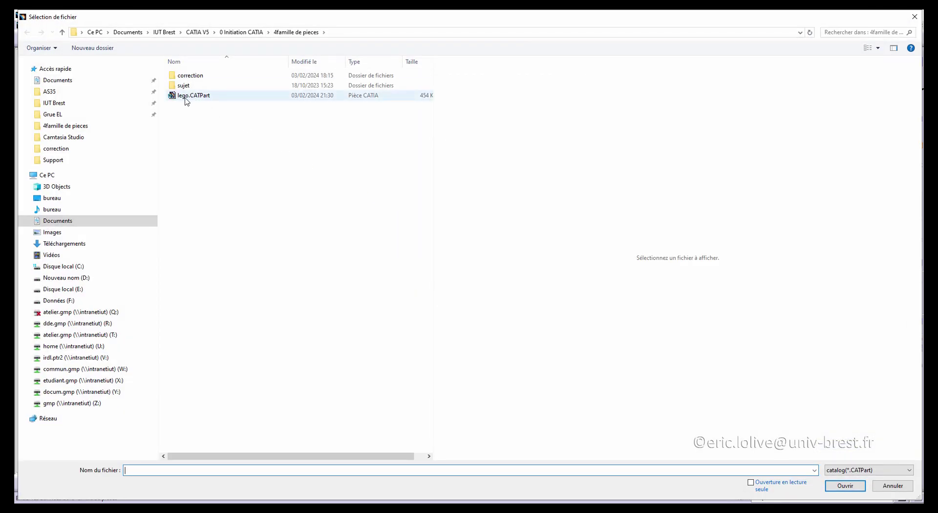
double_click(185, 97)
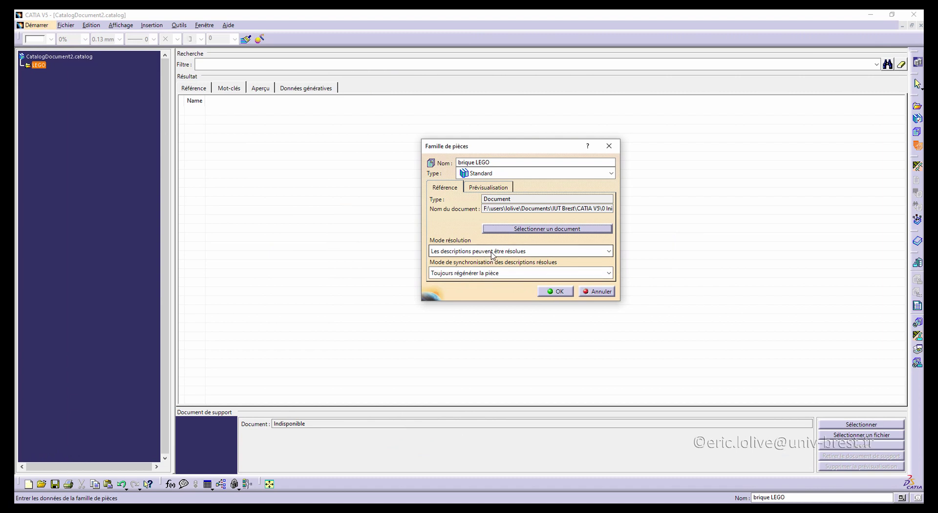
left_click(550, 292)
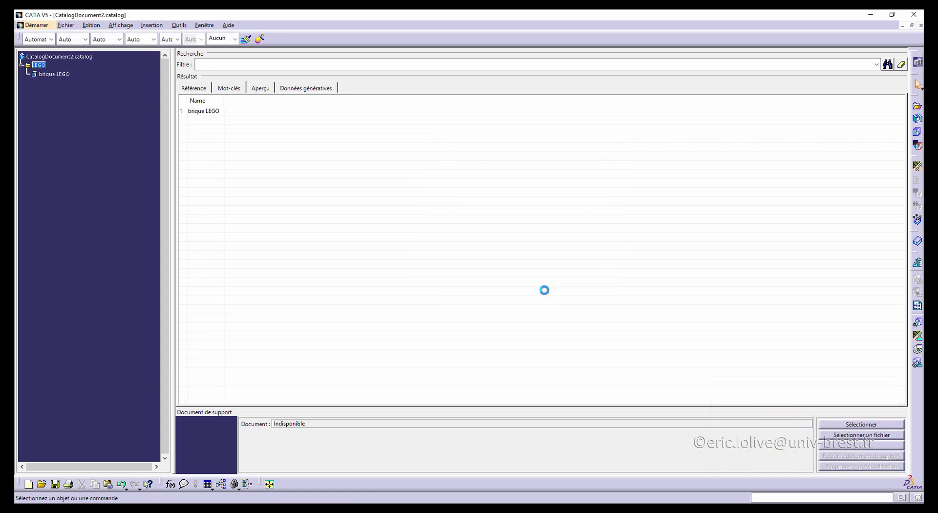
Examine the previews and references of the LEGO chapter and the brique LEGO family, and the family's keywords.
left_click(258, 88)
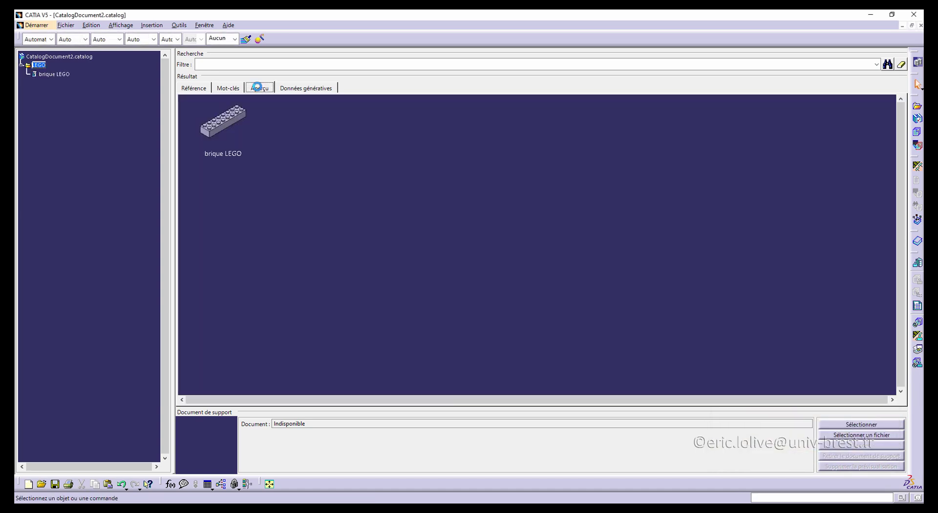
left_click(187, 88)
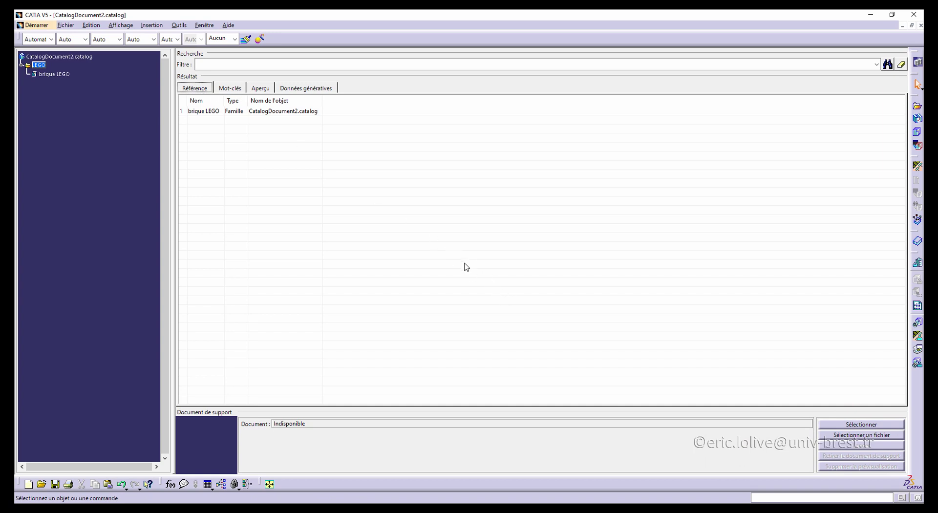
left_click(263, 90)
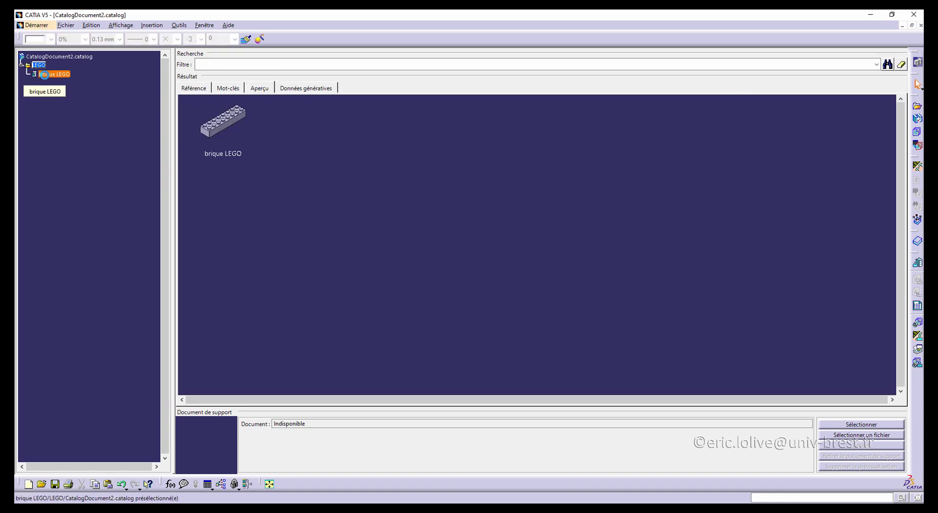
left_click(43, 75)
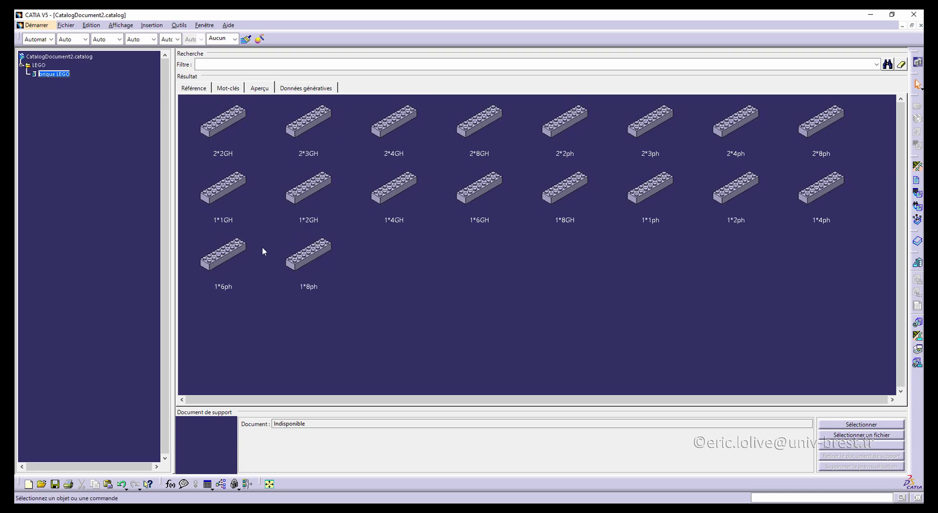
left_click(193, 88)
left_click(228, 87)
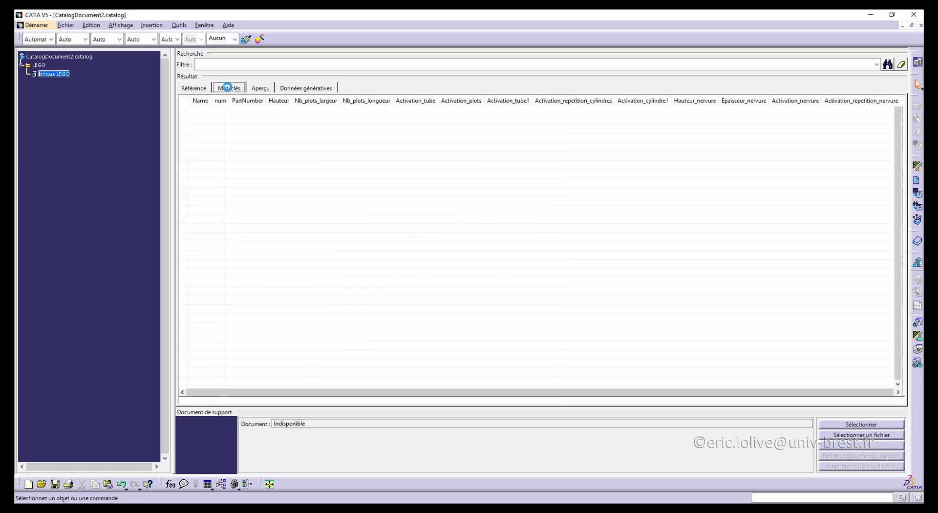
Examine the component previews and generative data of the brique LEGO family.
left_click(260, 88)
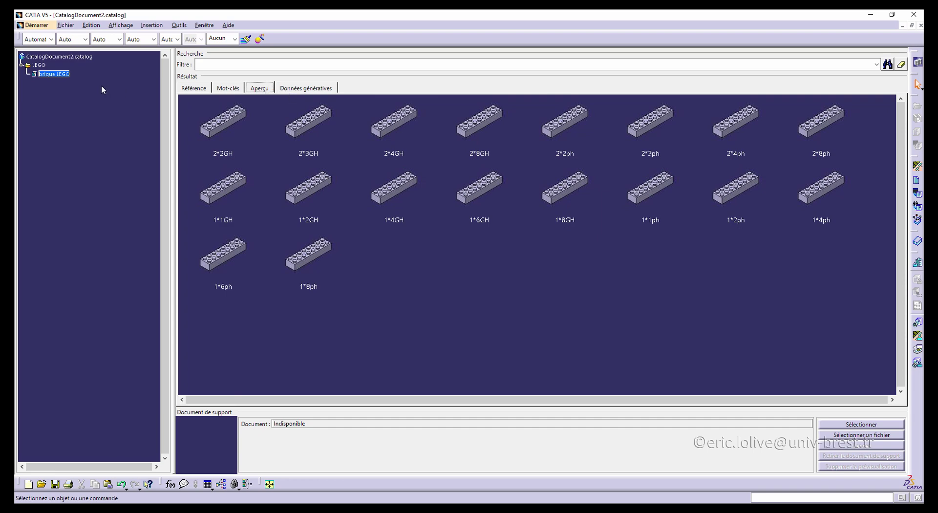
left_click(307, 88)
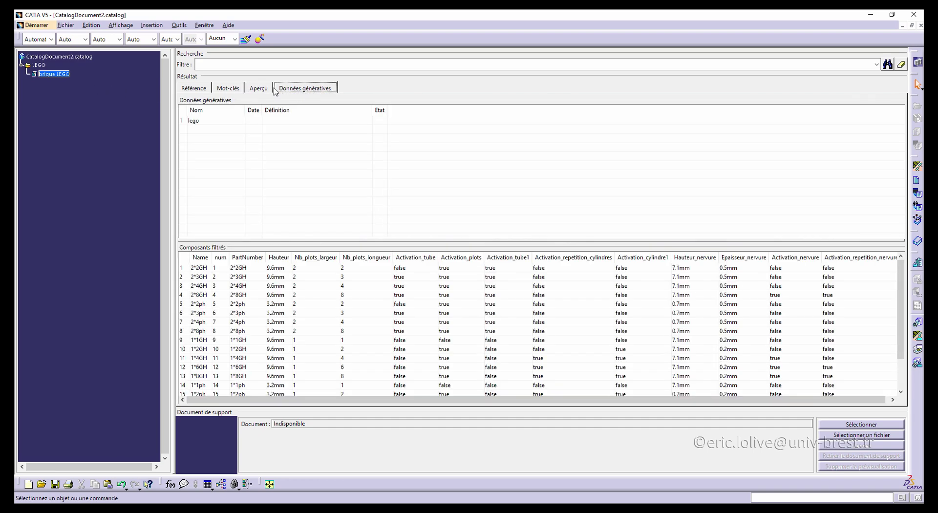
left_click(255, 90)
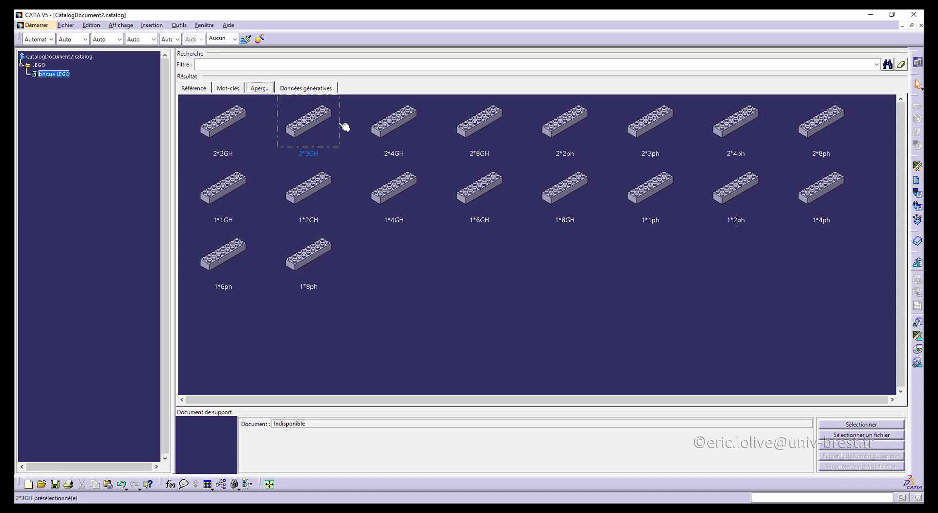
left_click(309, 122)
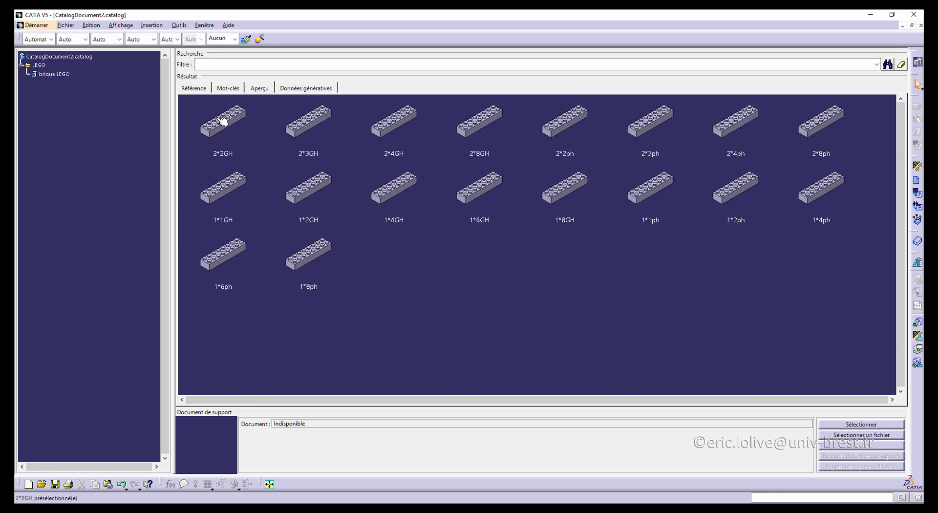
left_click(194, 88)
left_click(261, 90)
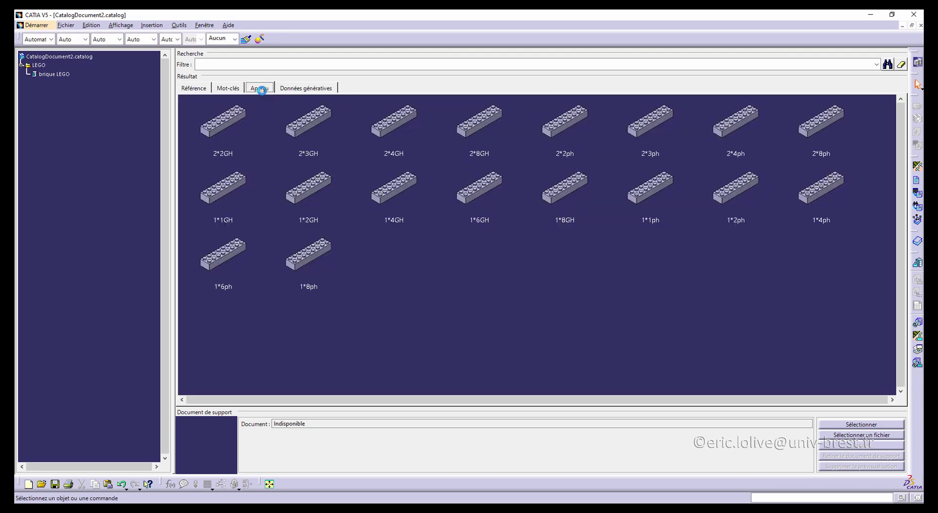
Resolve the brique LEGO family and display the previews of its brick variants.
right_click(56, 74)
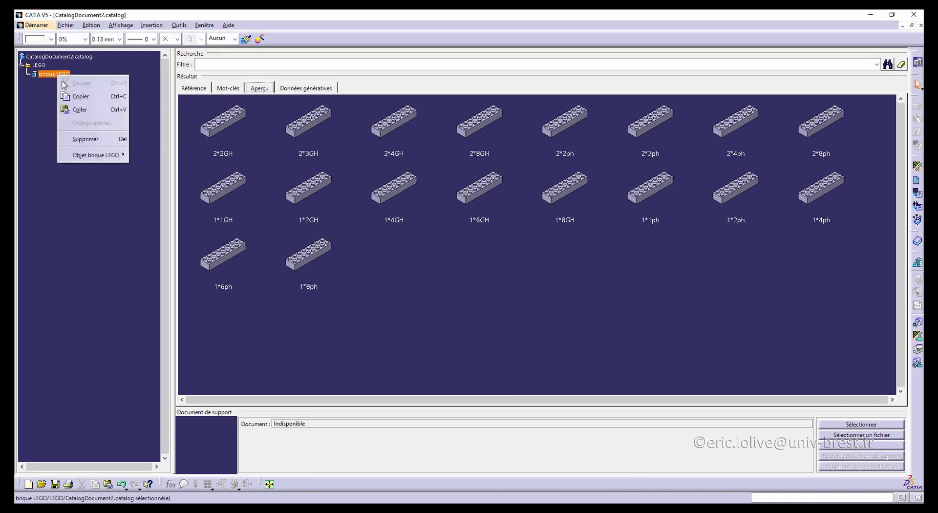
mouse_move(97, 156)
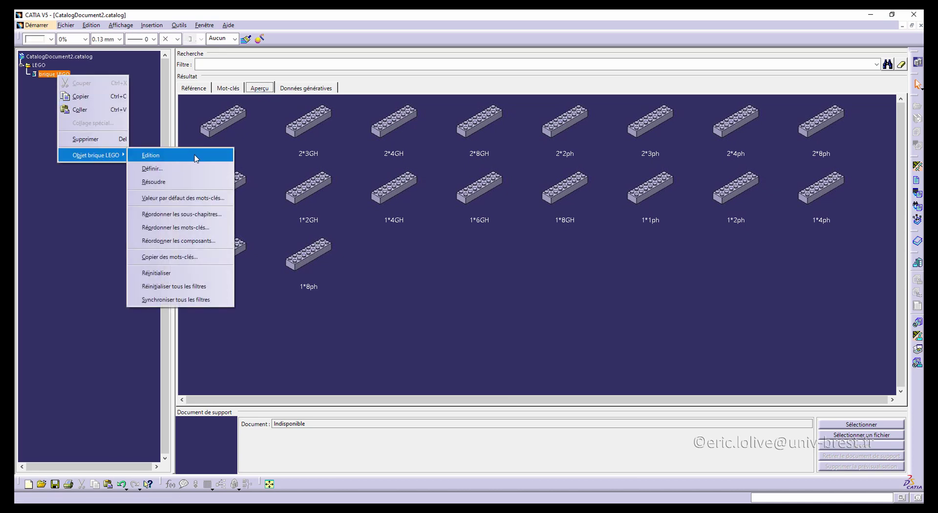
left_click(155, 182)
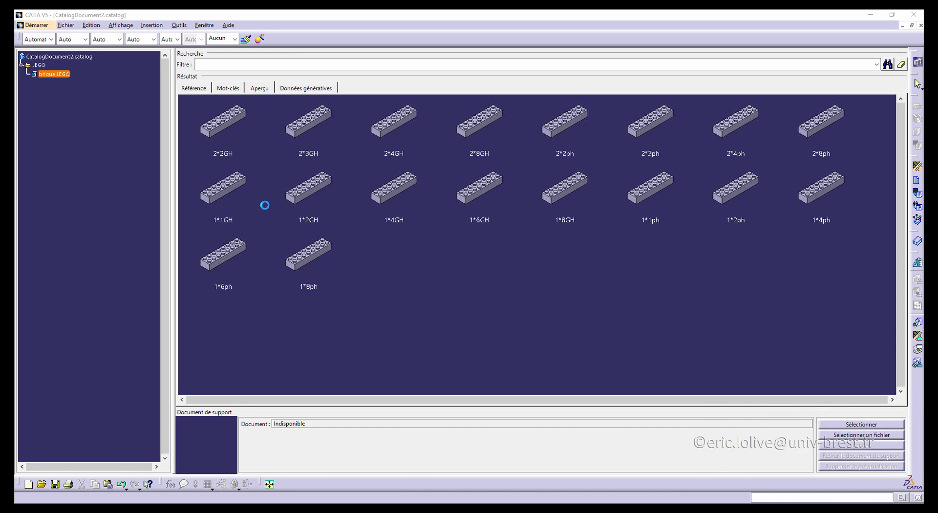
left_click(194, 88)
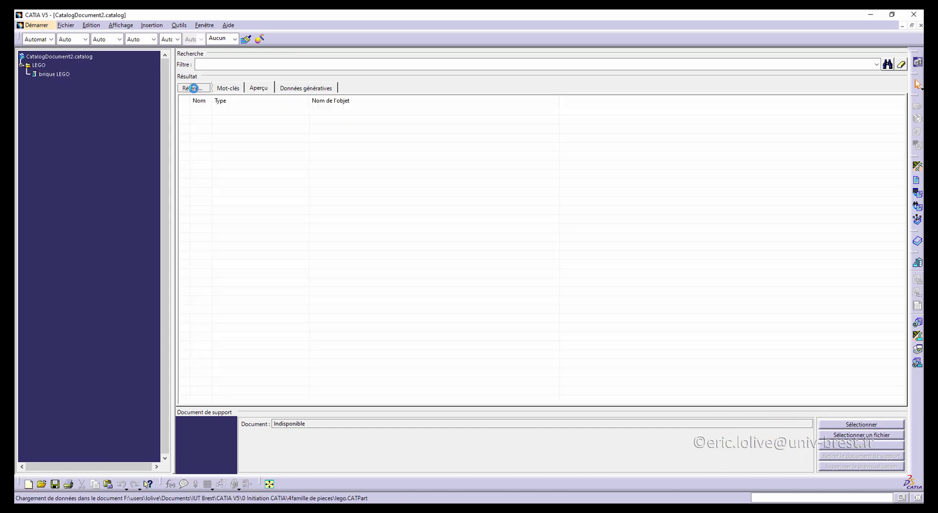
left_click(259, 88)
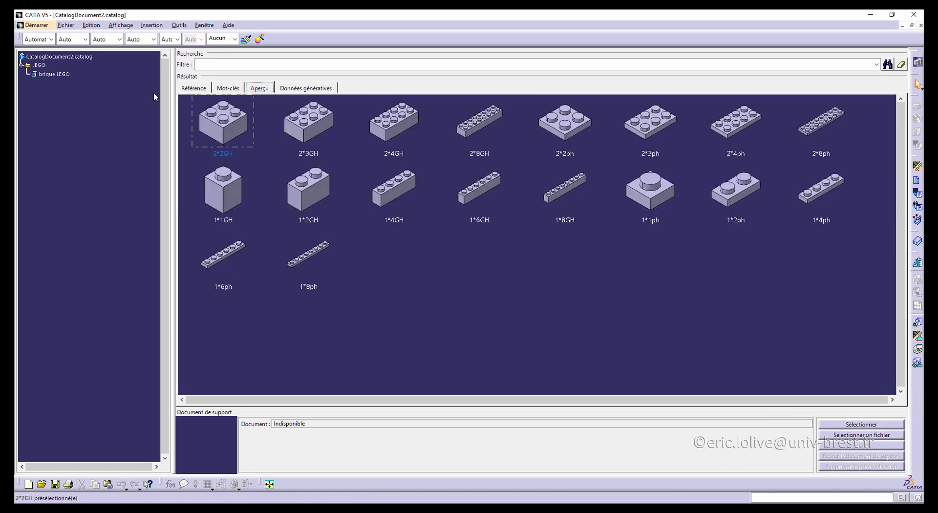
right_click(55, 74)
mouse_move(125, 155)
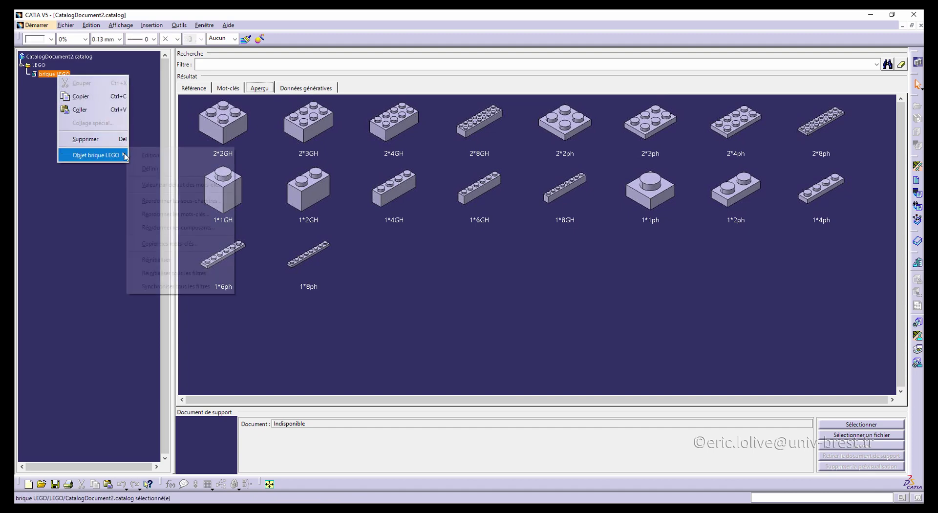
left_click(80, 182)
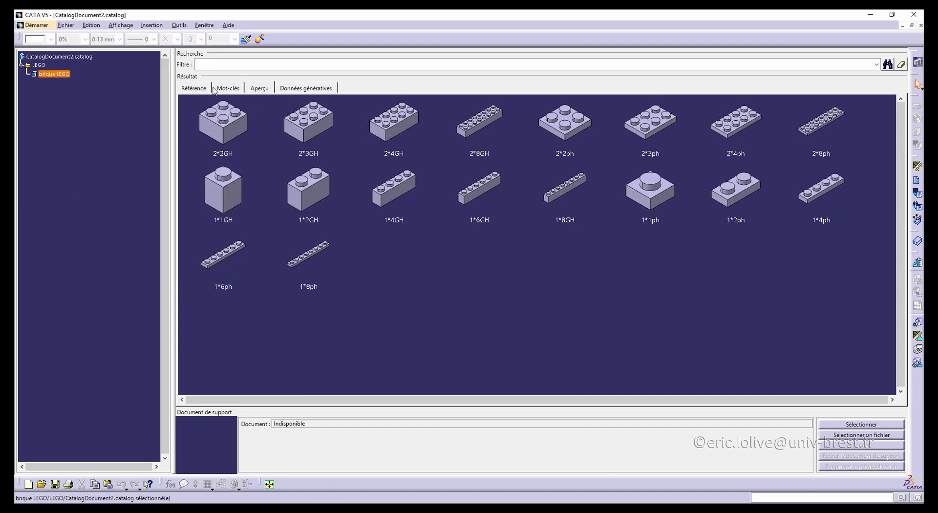
left_click(194, 88)
left_click(259, 88)
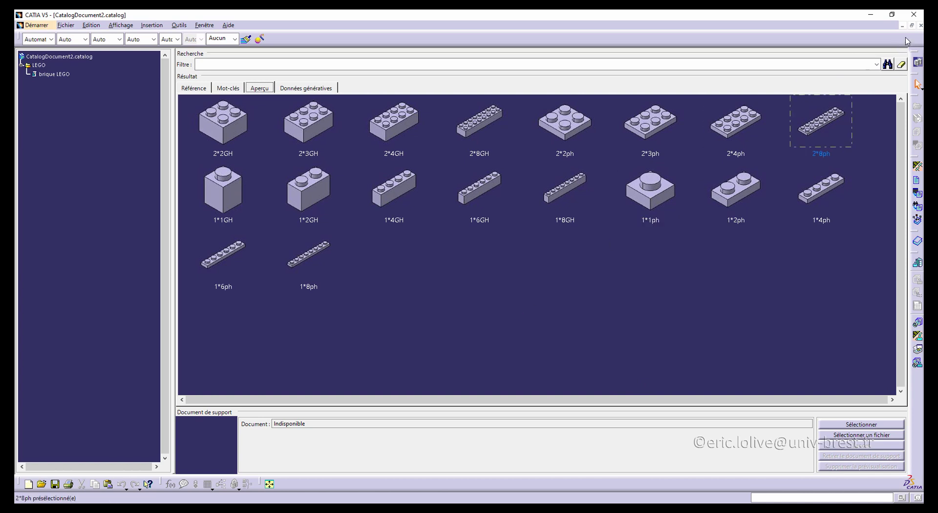
Close the catalog document, saving it as lego in the 4famille de pieces folder and replacing the existing LEGO.catalog.
left_click(921, 26)
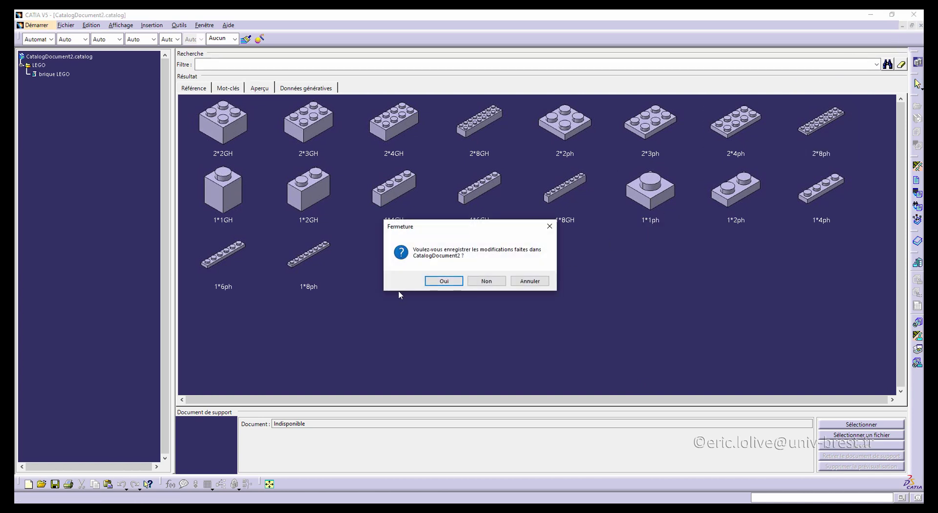
left_click(453, 283)
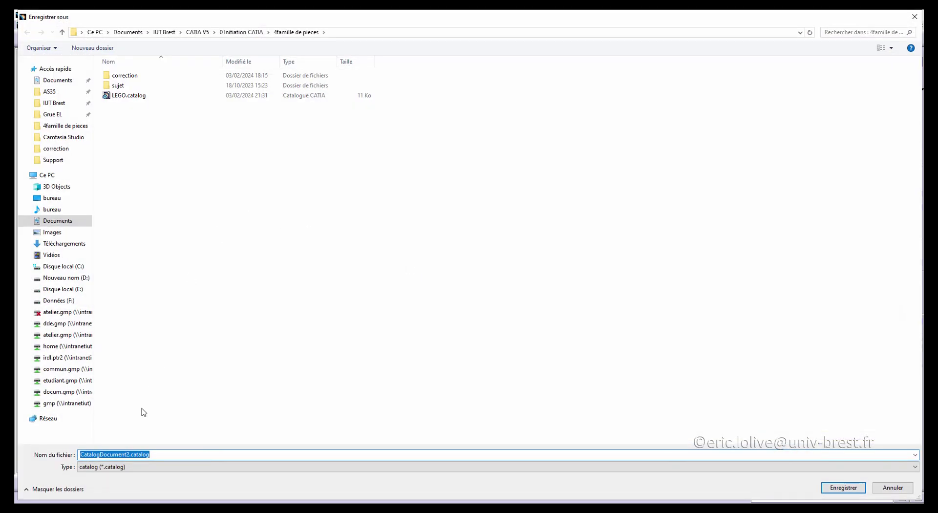
type("le")
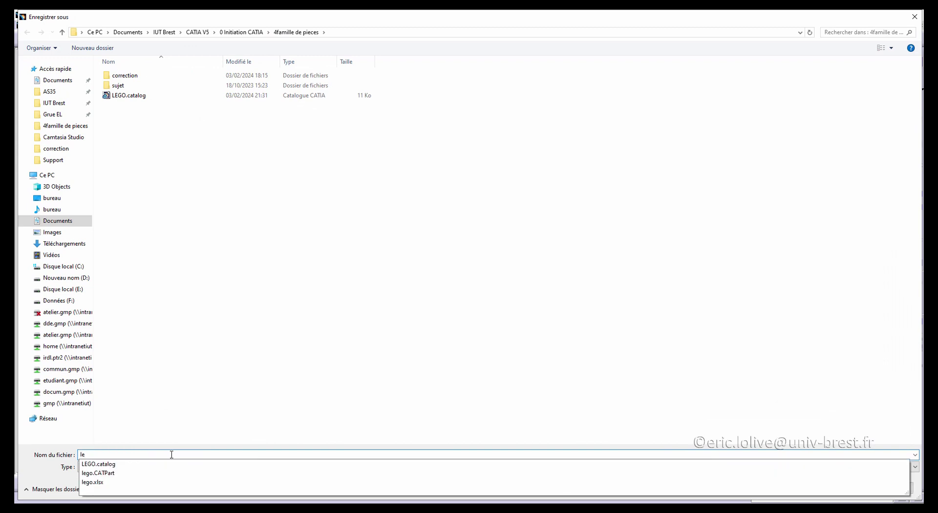
type("go")
key("Return")
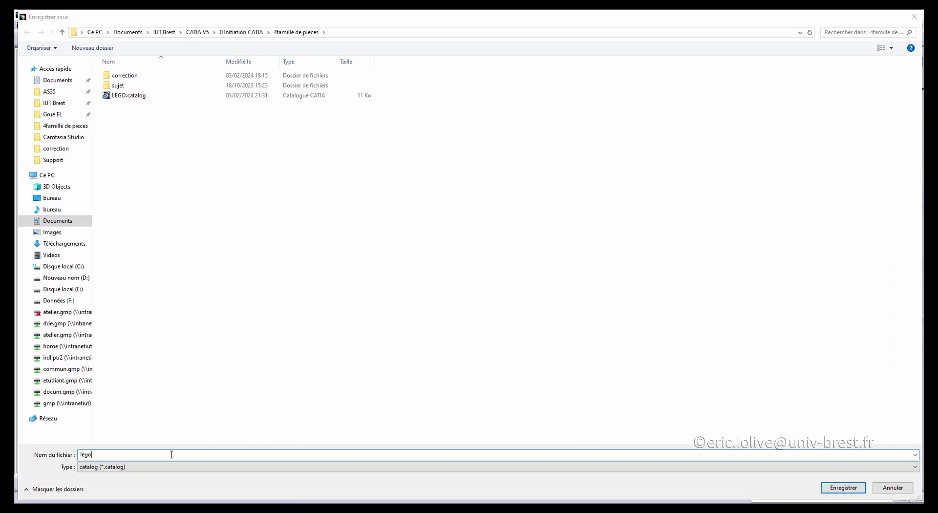
left_click(493, 262)
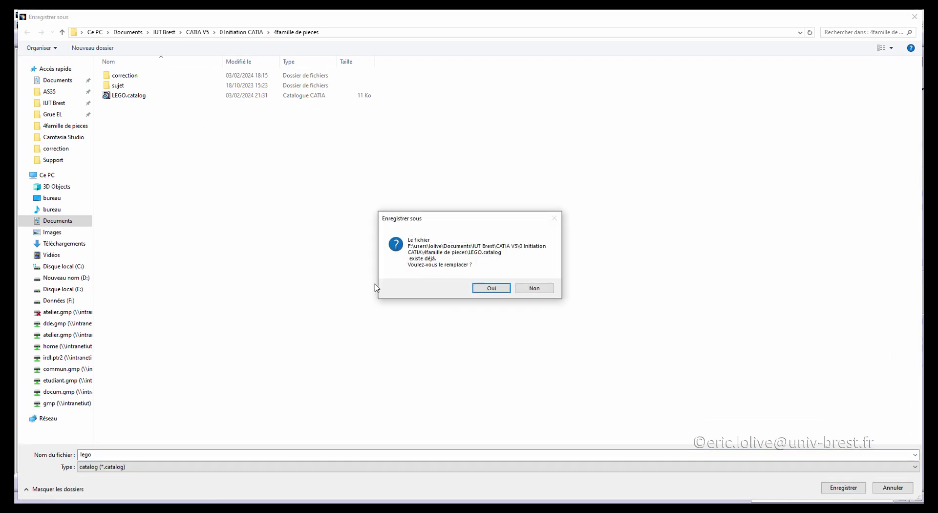
left_click(491, 288)
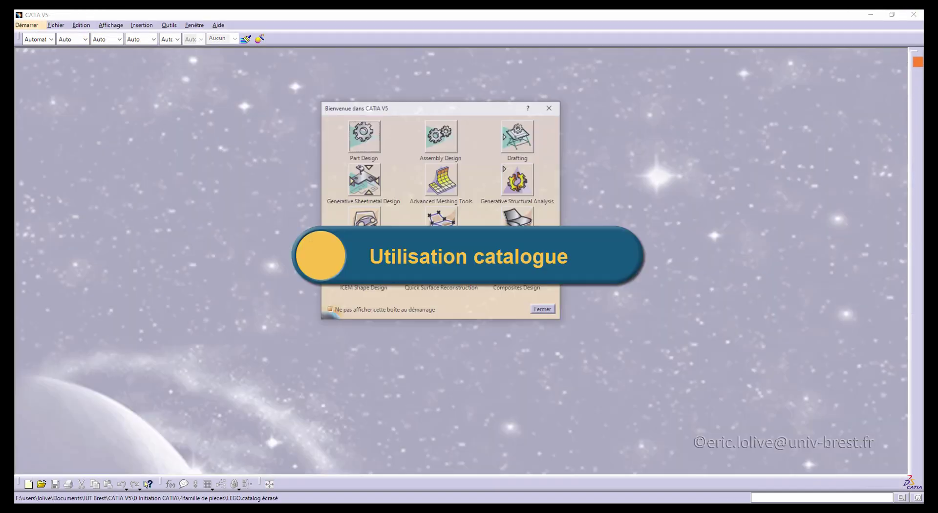
Create a new Assembly Design product with the reference Product1 and load the LEGO catalog into the catalog browser.
left_click(440, 136)
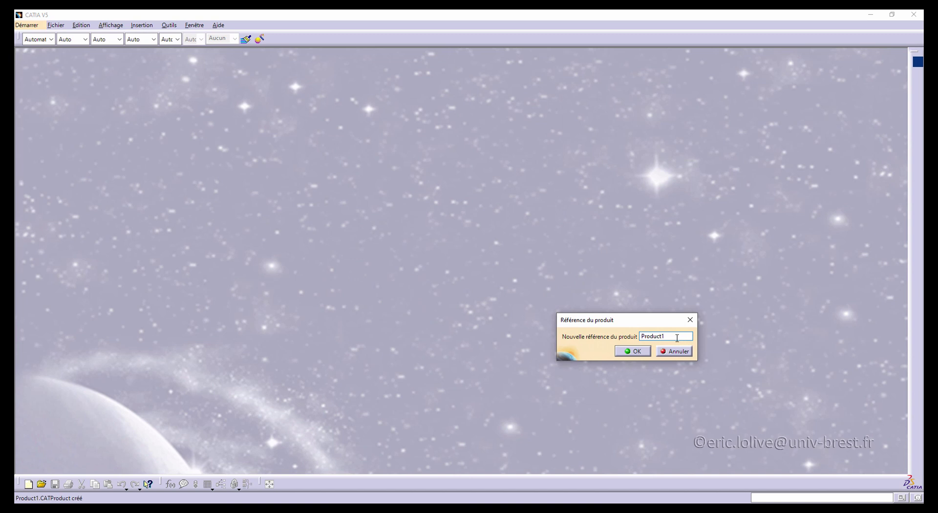
left_click(633, 351)
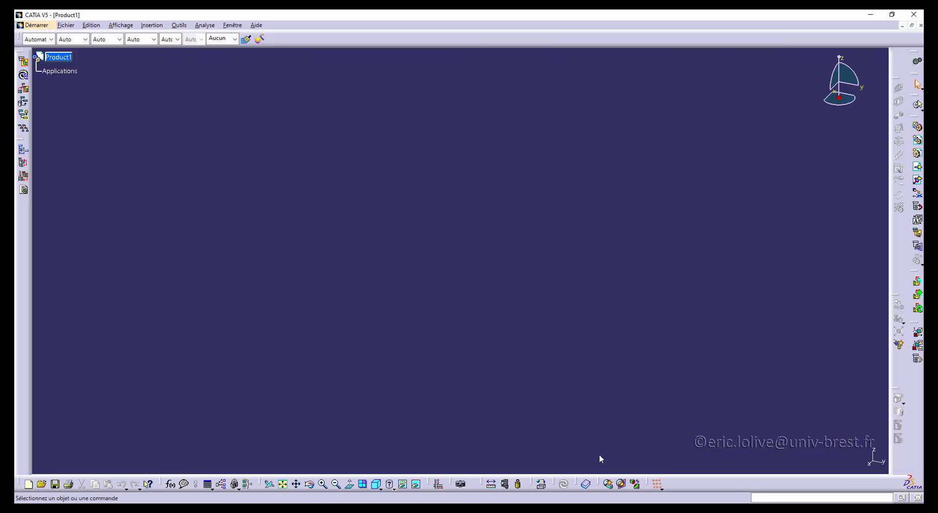
left_click(587, 485)
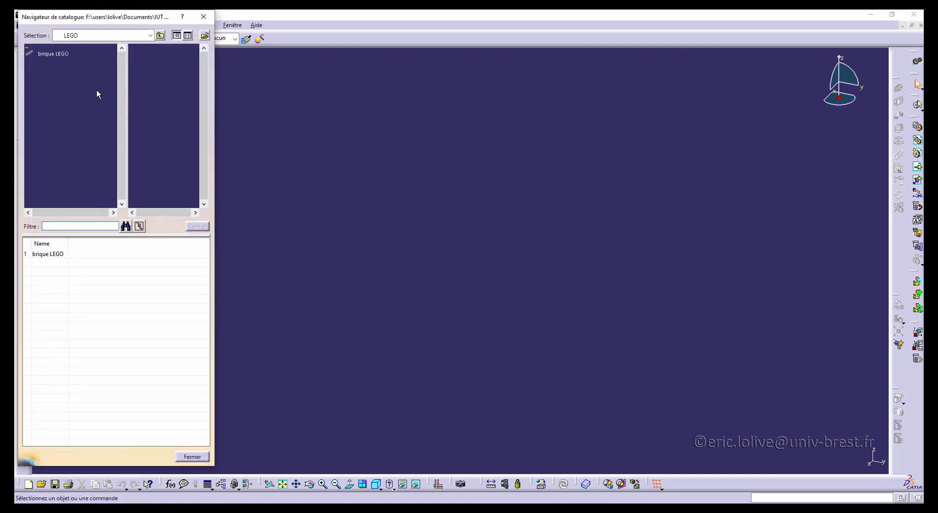
left_click(204, 37)
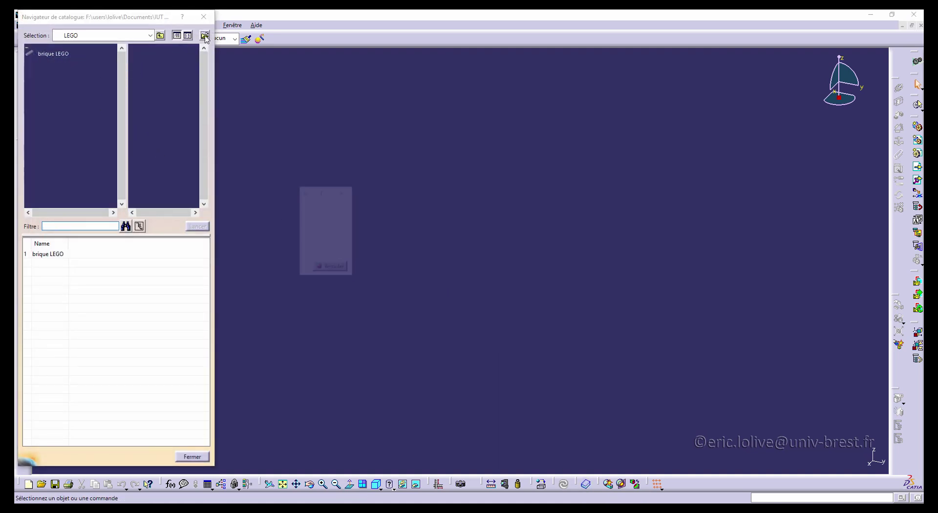
double_click(197, 97)
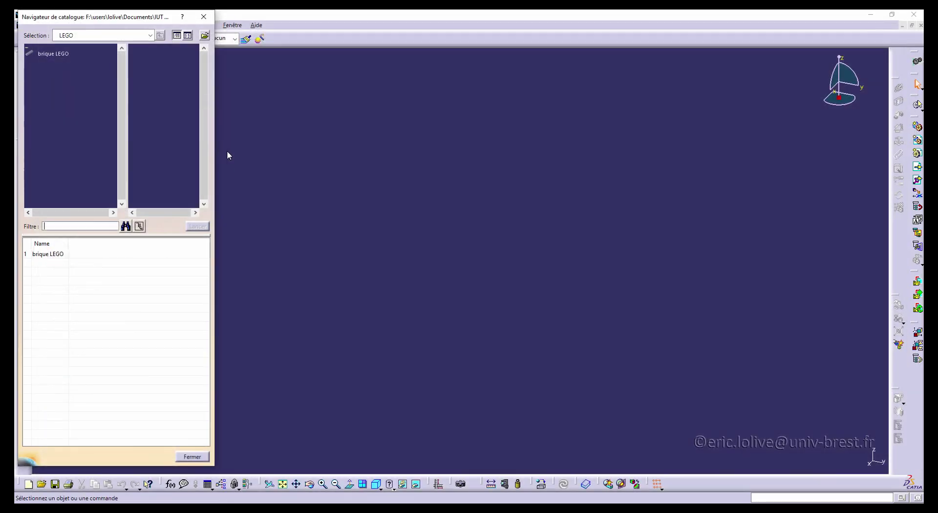
Open the brique LEGO family in the catalog browser and insert its 2*3ph brick into Product1.
left_click(55, 54)
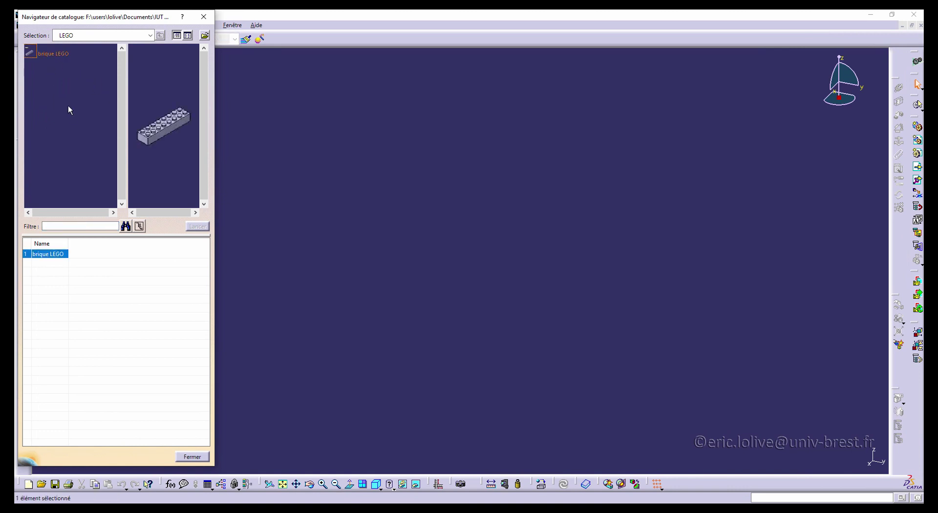
double_click(51, 56)
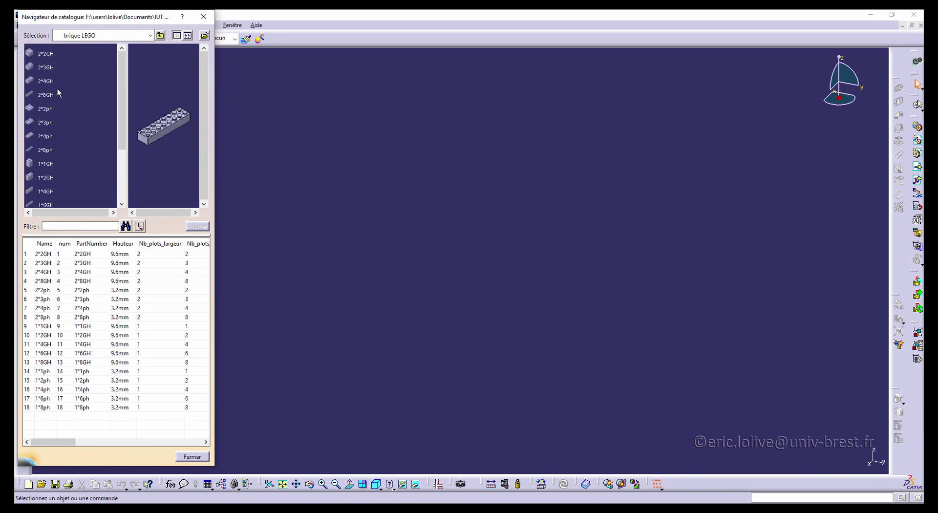
left_click(46, 95)
left_click(44, 111)
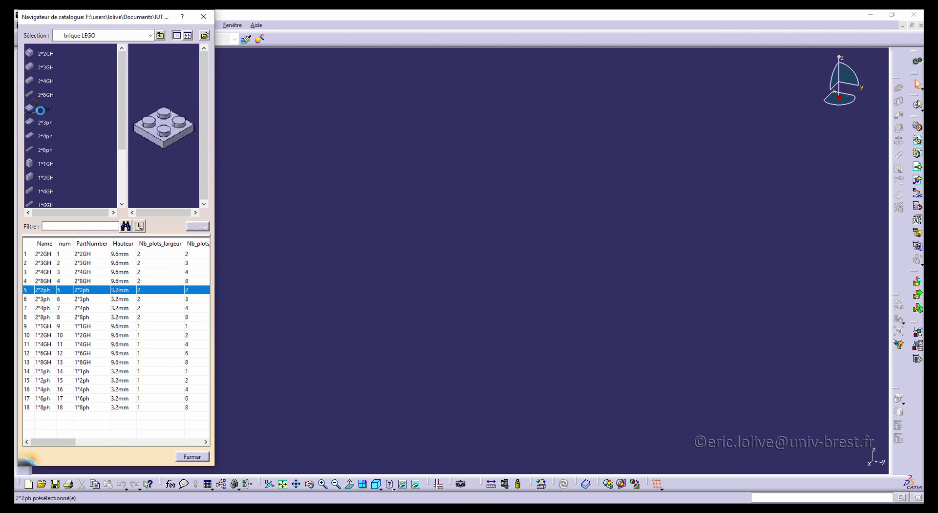
left_click(46, 122)
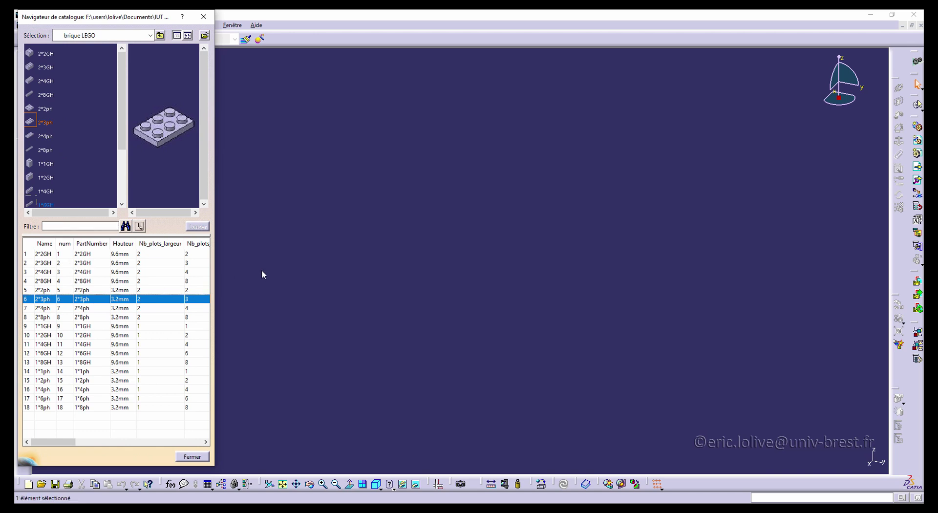
left_click_drag(142, 17, 495, 55)
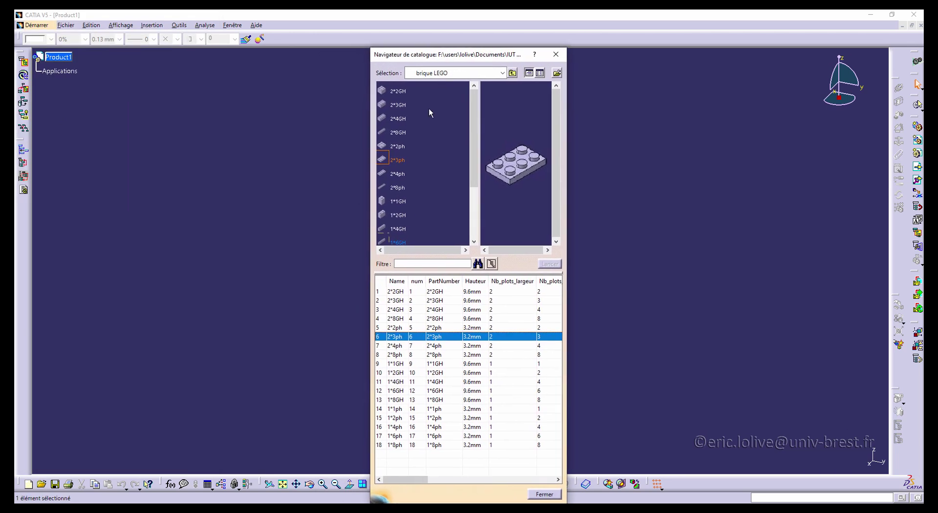
double_click(398, 166)
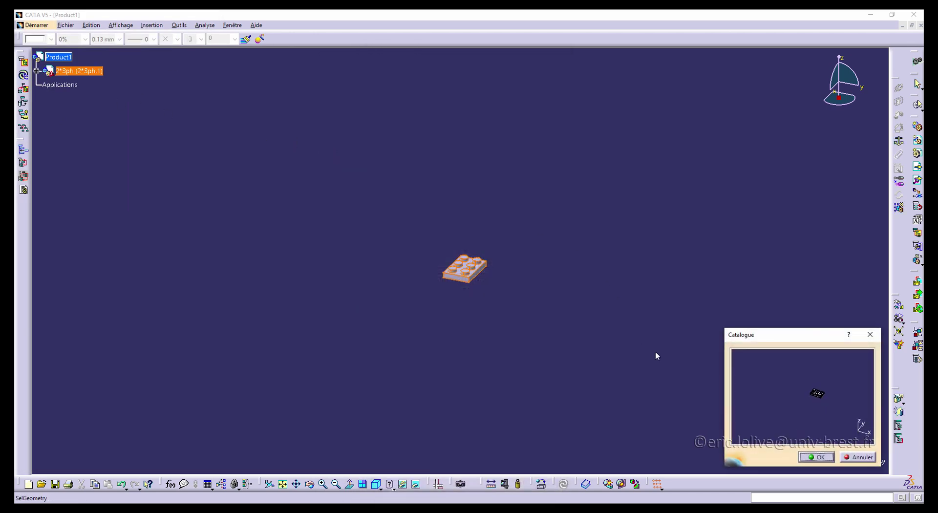
left_click(822, 457)
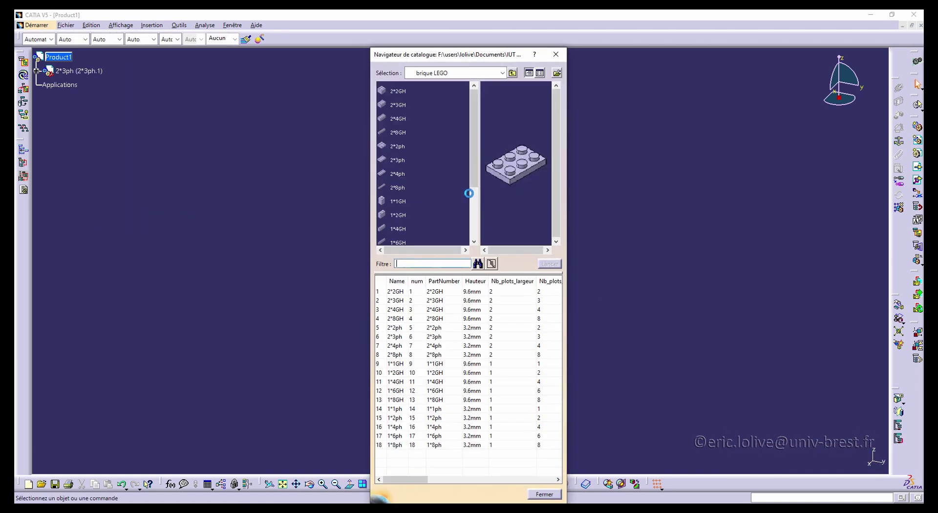
Insert the 1*2GH and 2*8GH bricks from the brique LEGO family into Product1, and close the catalog browser.
double_click(410, 215)
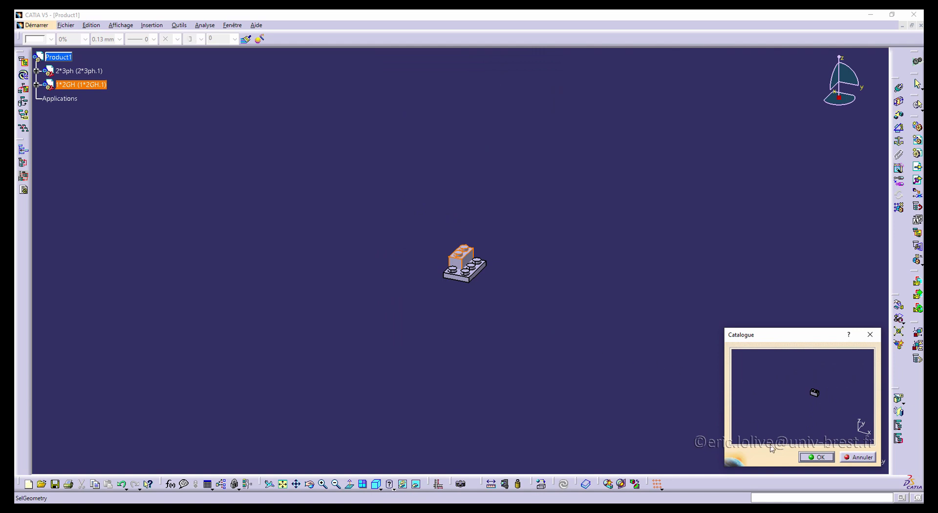
left_click(817, 458)
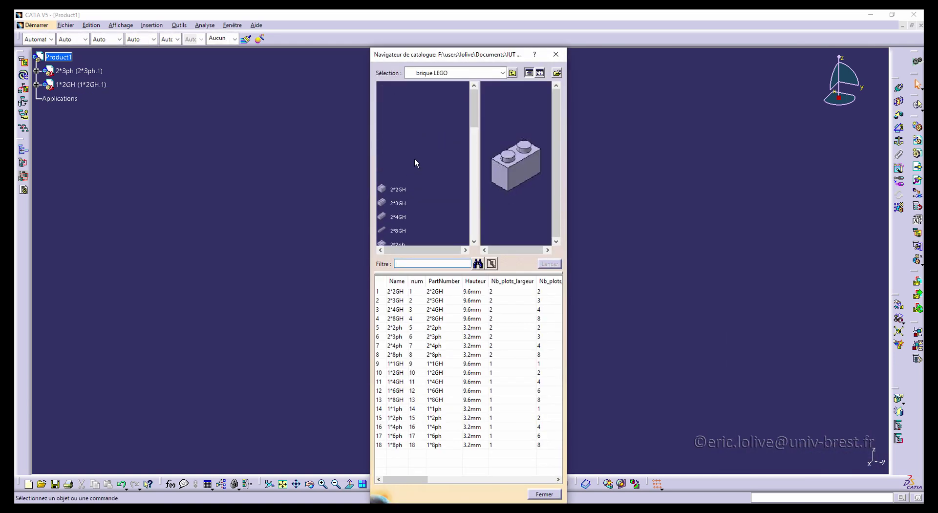
scroll(413, 205, "down", 1)
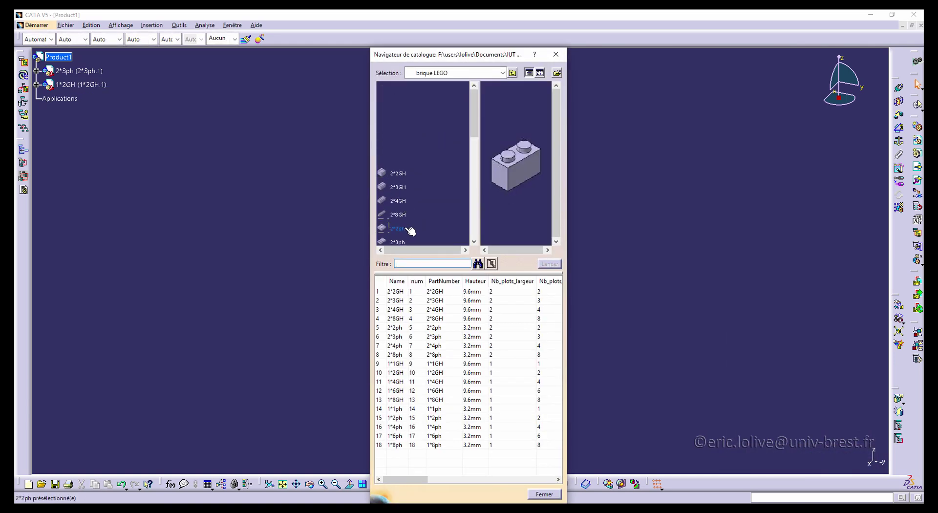
double_click(409, 216)
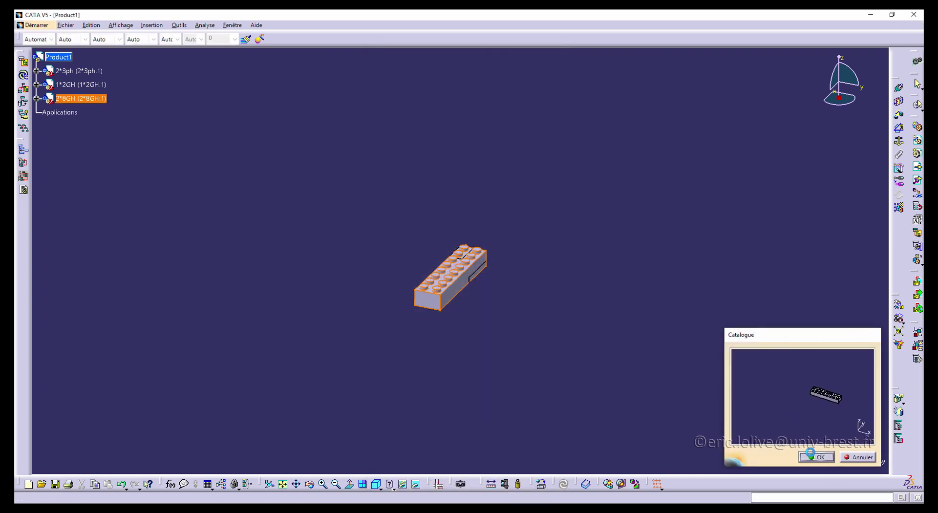
left_click(816, 457)
left_click(543, 494)
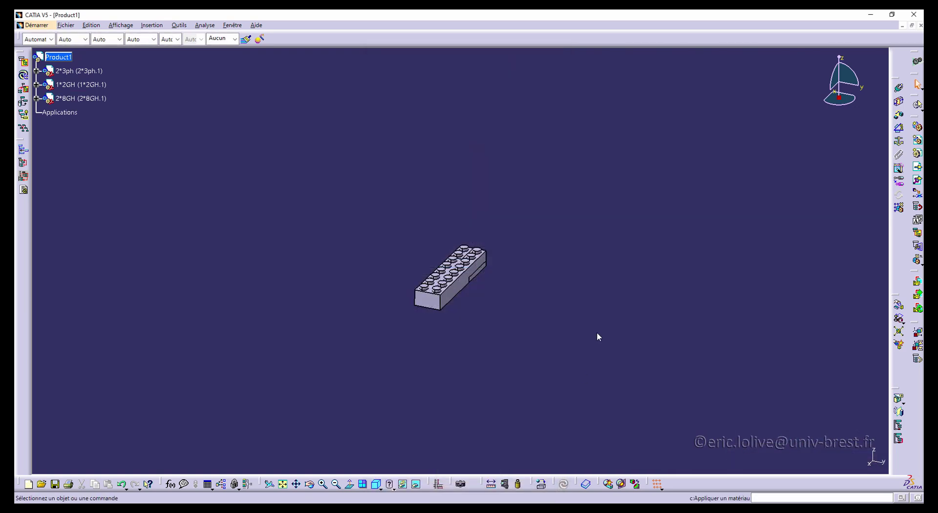
Use Manipulation along the X axis to move the 2*8GH and 1*2GH bricks in opposite directions, clear of the 2*3ph plate.
left_click(899, 305)
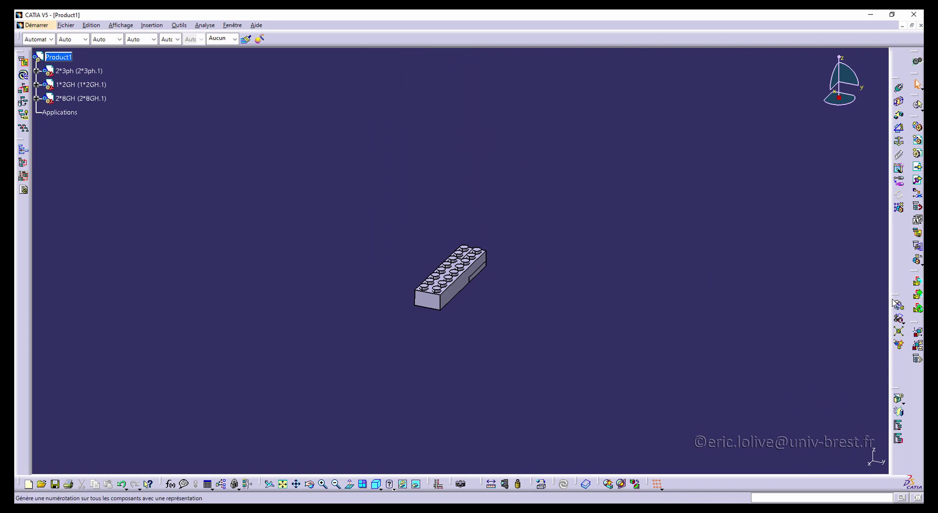
left_click_drag(480, 266, 564, 172)
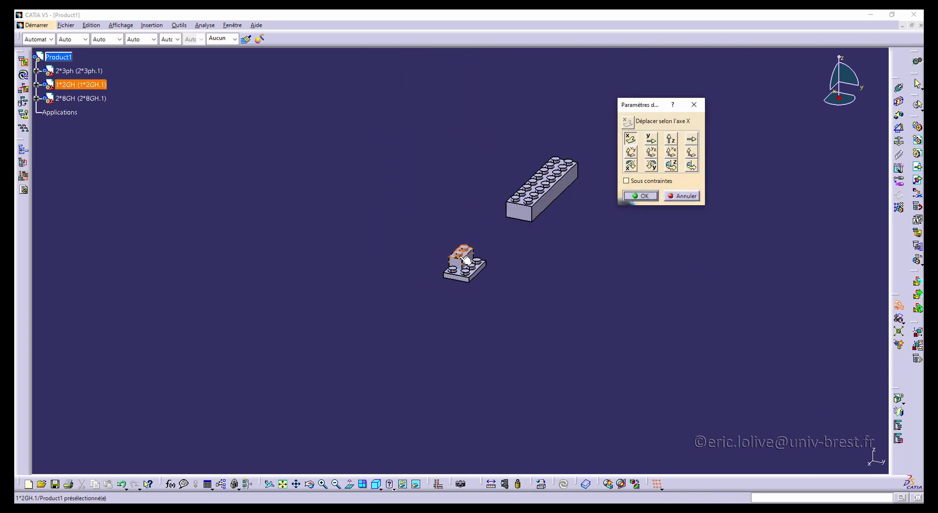
left_click_drag(462, 255, 413, 305)
middle_click_drag(561, 347, 383, 174)
middle_click_drag(530, 289, 482, 138)
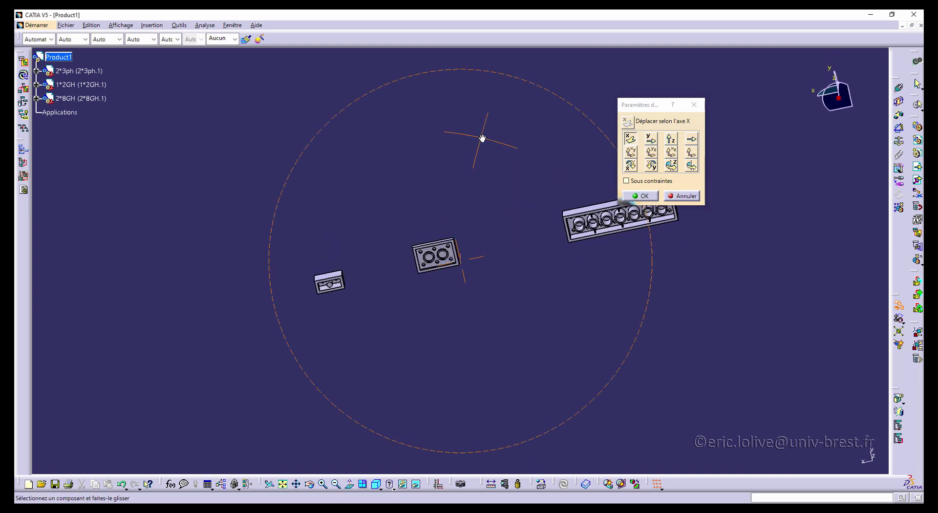
middle_click_drag(530, 289, 459, 274)
middle_click_drag(473, 218, 264, 317)
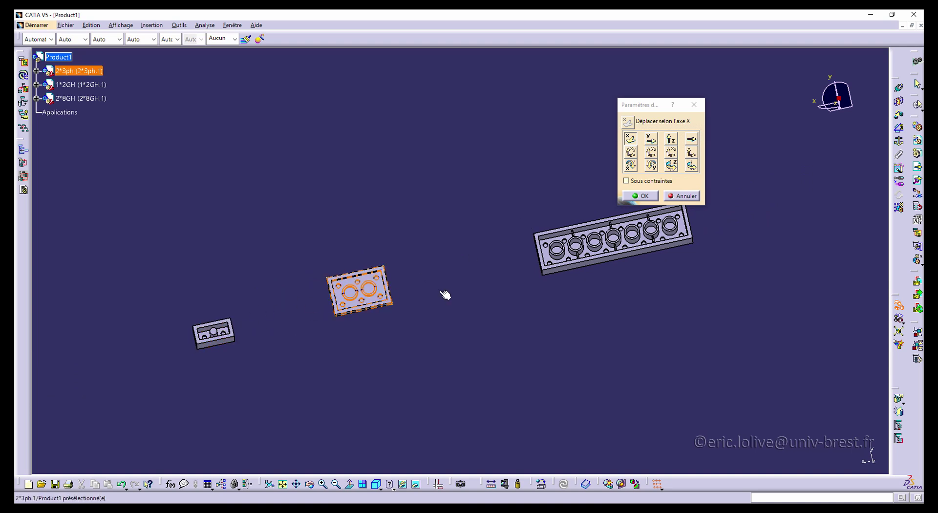
left_click(671, 196)
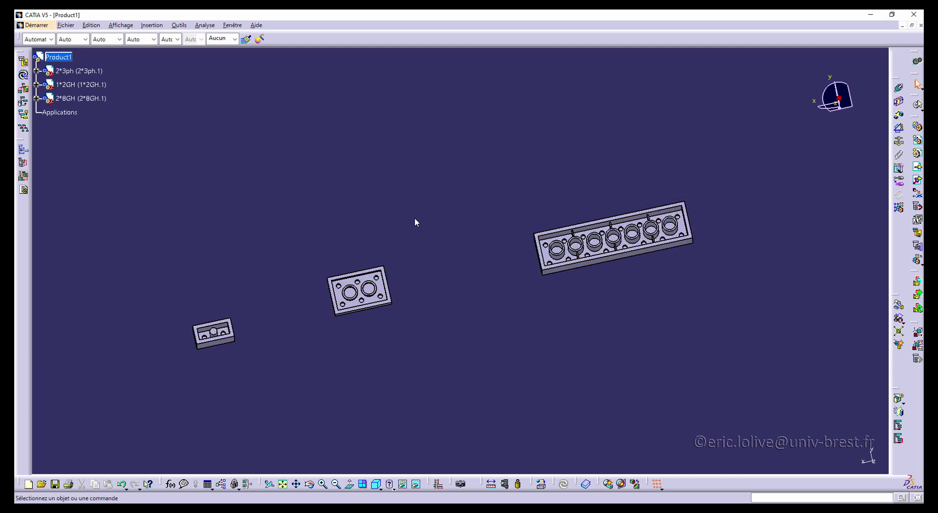